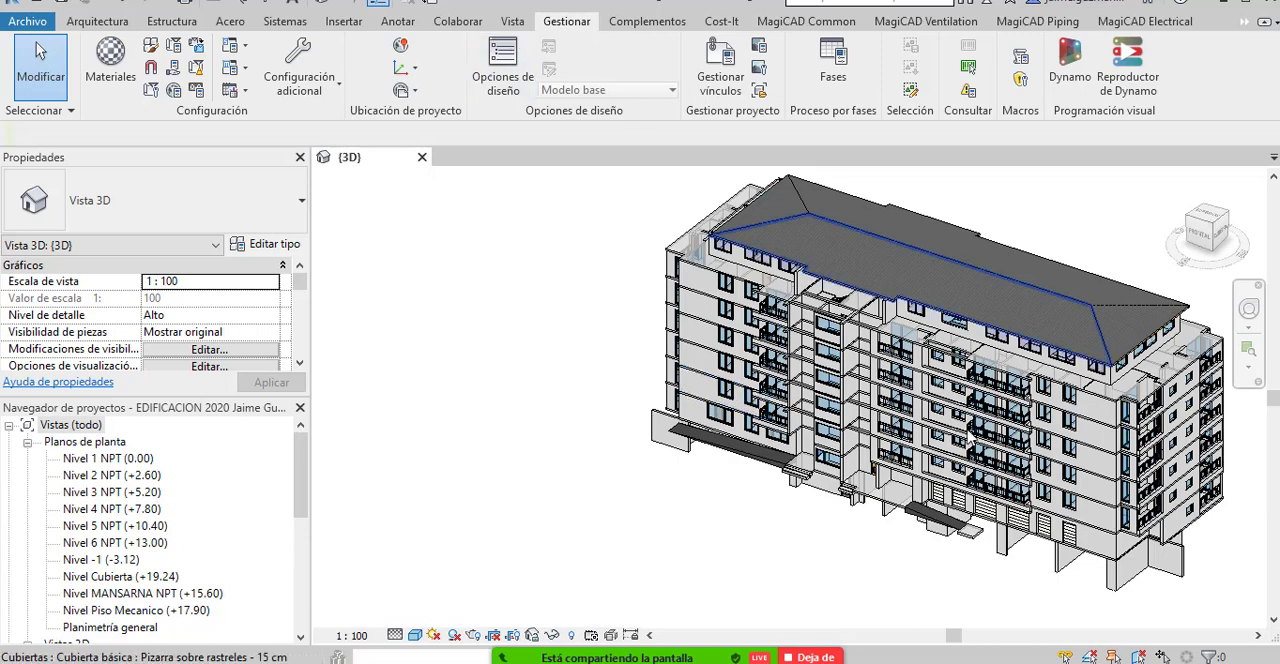
Select all the elements of the building in the 3D view.
{"action": "scroll", "coordinate": [686, 436], "scroll_direction": "down", "scroll_amount": 1}
{"action": "left_click_drag", "start_coordinate": [683, 460], "coordinate": [662, 459]}
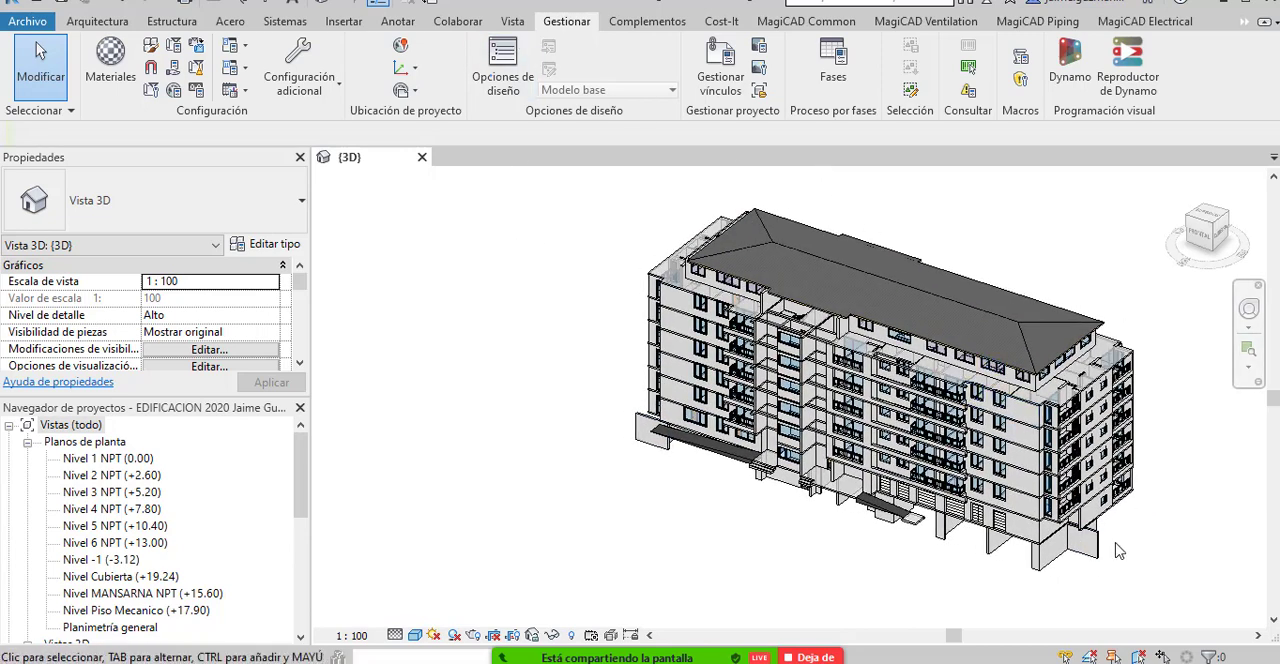
{"action": "left_click_drag", "start_coordinate": [1165, 573], "coordinate": [763, 147]}
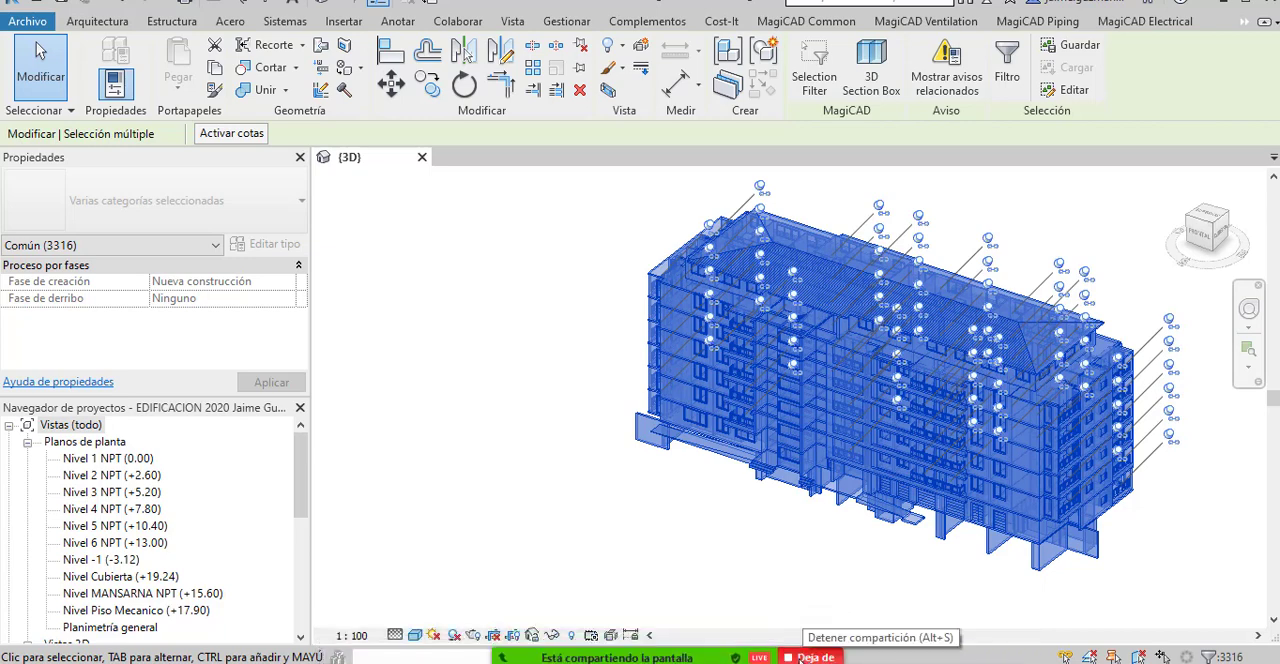
Stop the current Zoom screen share and share the Autodesk Revit 2019 window instead.
{"action": "left_click", "coordinate": [800, 657]}
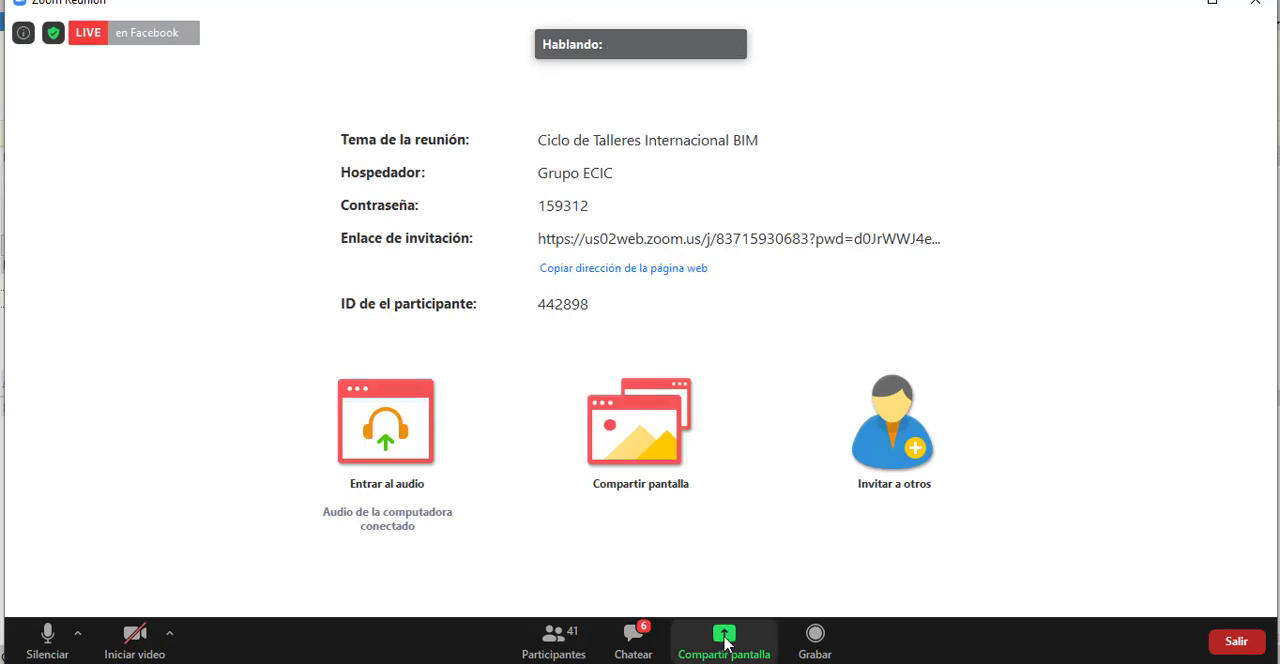
{"action": "left_click", "coordinate": [724, 640]}
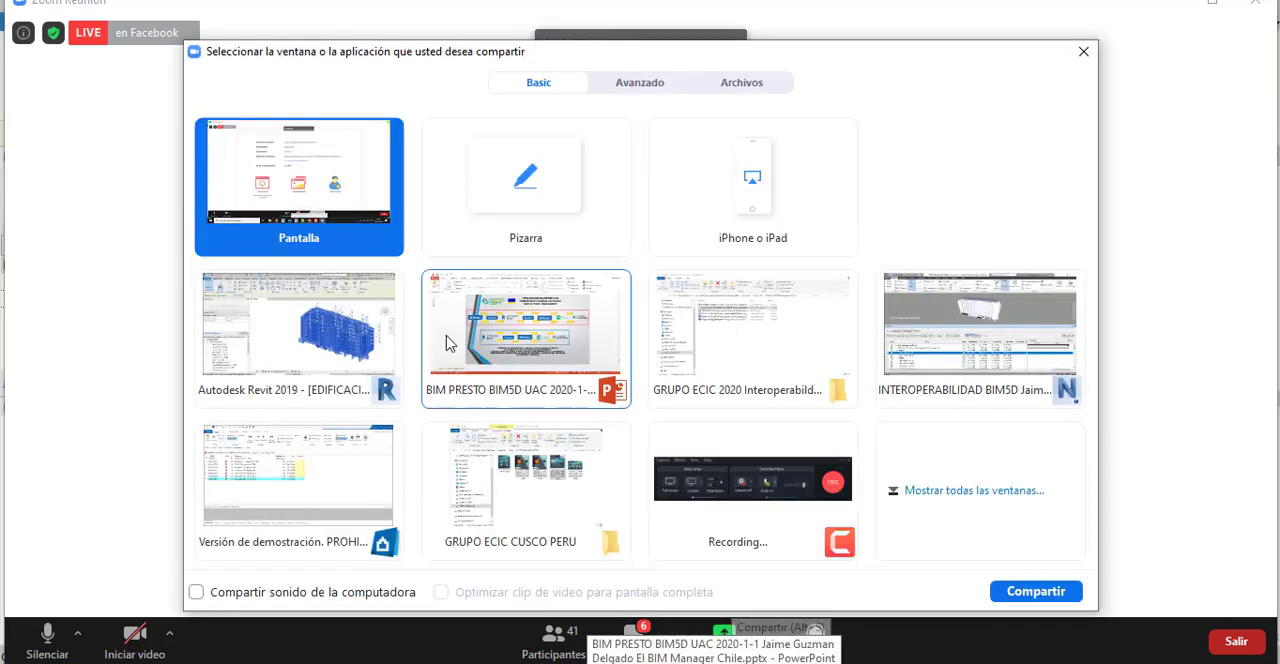
{"action": "left_click", "coordinate": [322, 395]}
{"action": "left_click", "coordinate": [1072, 595]}
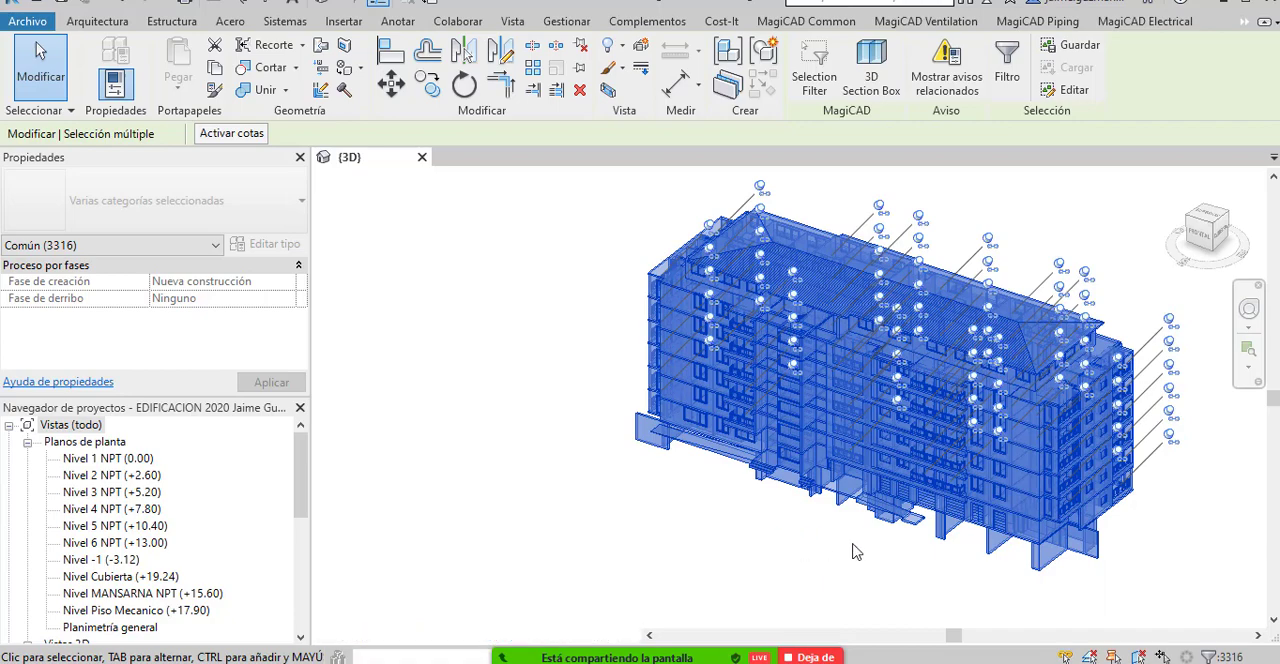
Clear the multiple selection of the building's elements in the 3D view.
{"action": "mouse_move", "coordinate": [853, 549]}
{"action": "left_mouse_down"}
{"action": "mouse_move", "coordinate": [834, 563]}
{"action": "mouse_move", "coordinate": [852, 545]}
{"action": "left_mouse_up"}
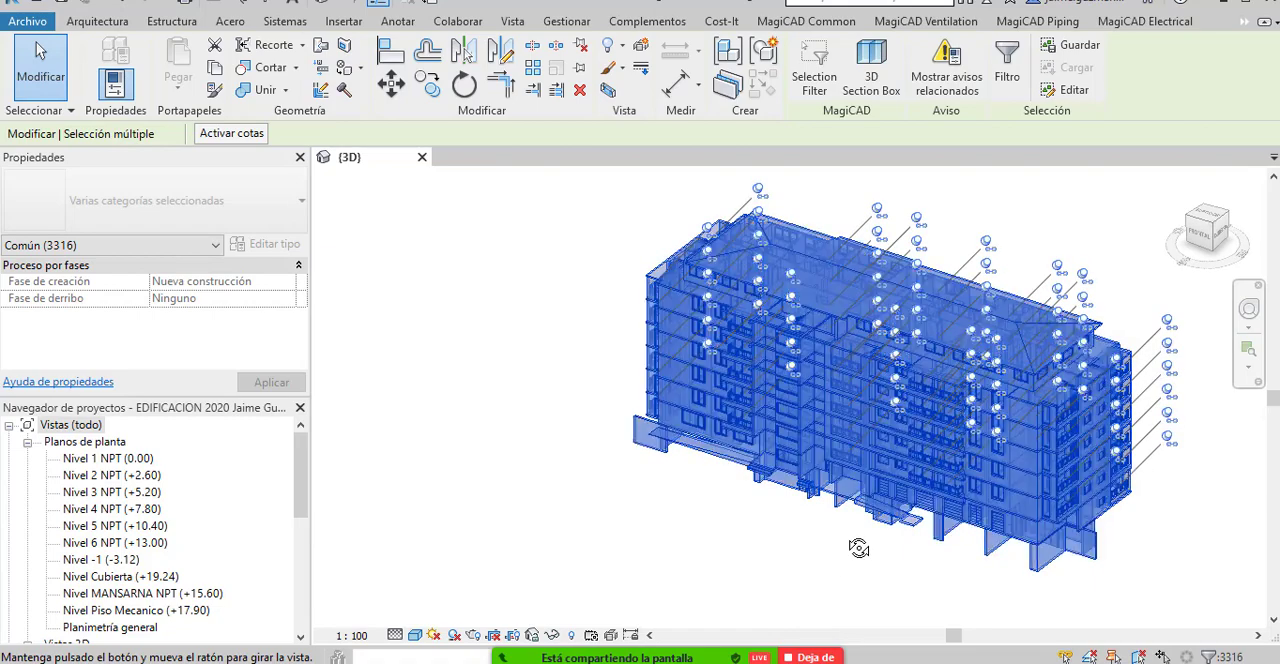
{"action": "key", "text": "Escape"}
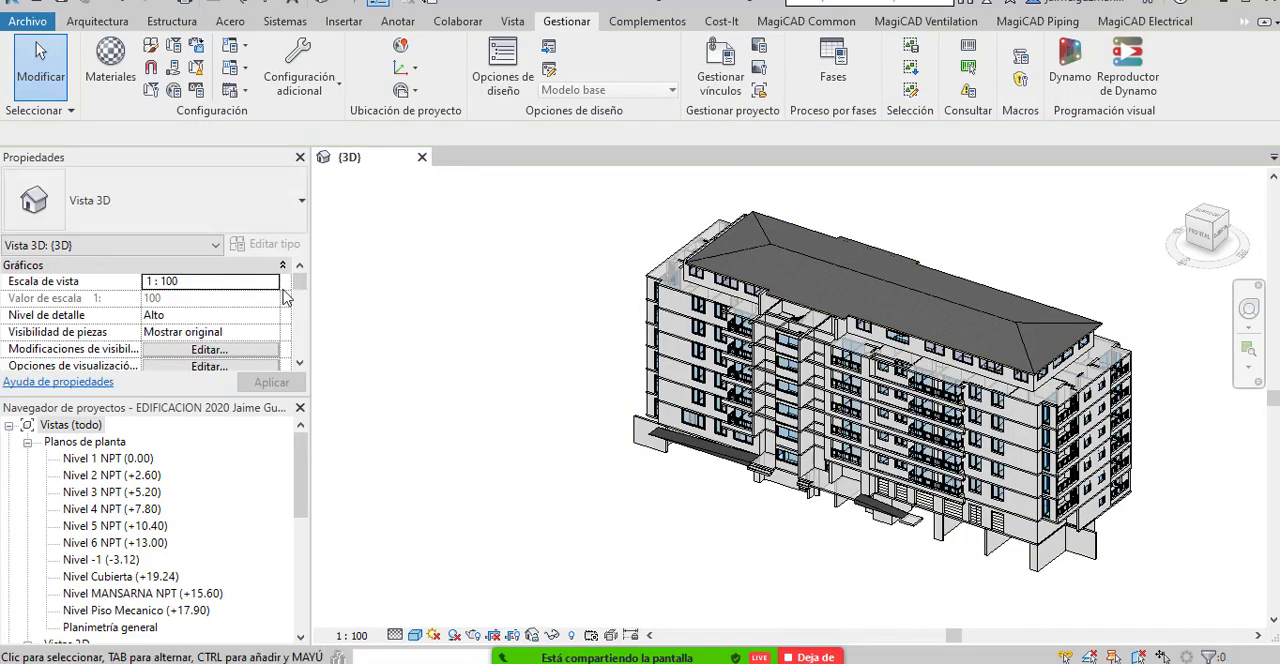
{"action": "scroll", "coordinate": [303, 318], "scroll_direction": "down", "scroll_amount": 2}
{"action": "left_click_drag", "start_coordinate": [302, 313], "coordinate": [302, 285]}
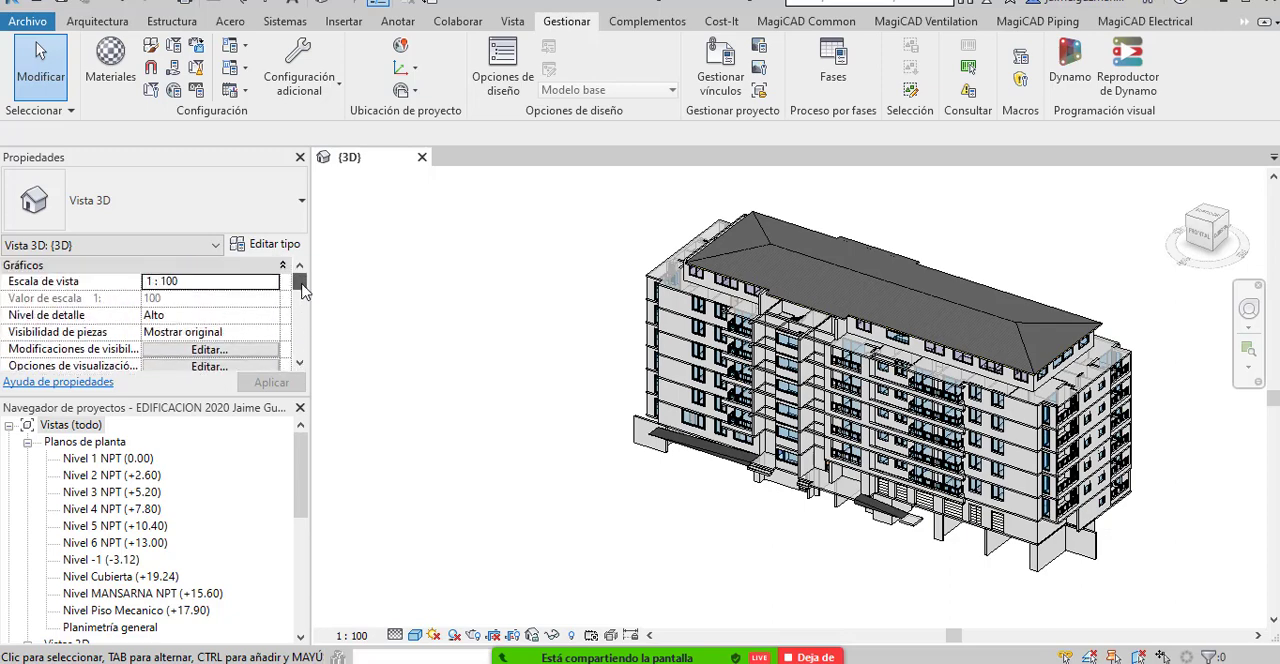
Review the assembly code catalogue in the type properties of the M 27CM ground-floor wall, leaving the type unchanged.
{"action": "left_click", "coordinate": [680, 424]}
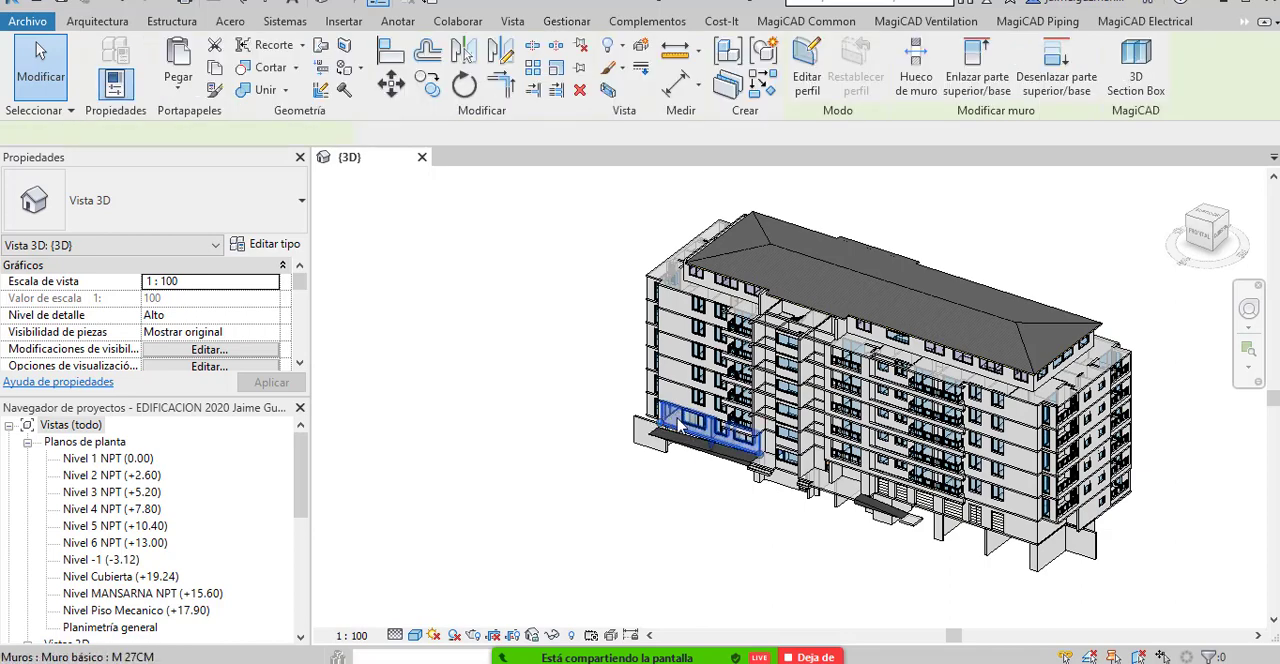
{"action": "left_click", "coordinate": [685, 418]}
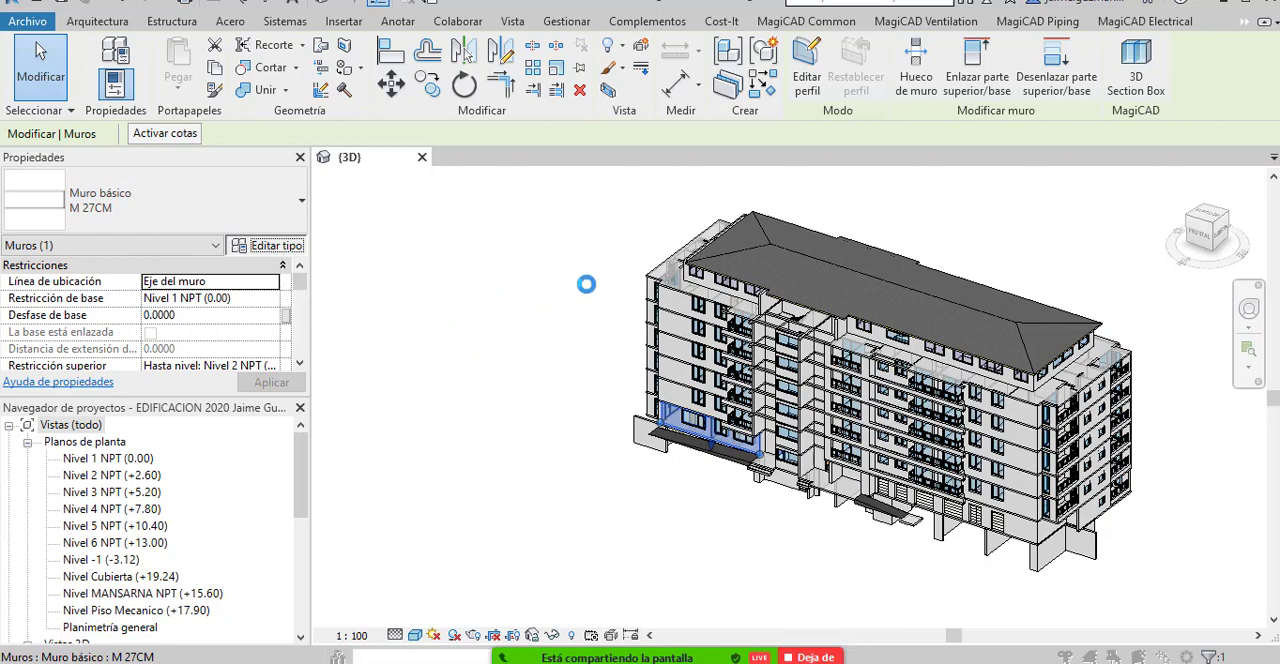
{"action": "left_click_drag", "start_coordinate": [431, 244], "coordinate": [434, 395]}
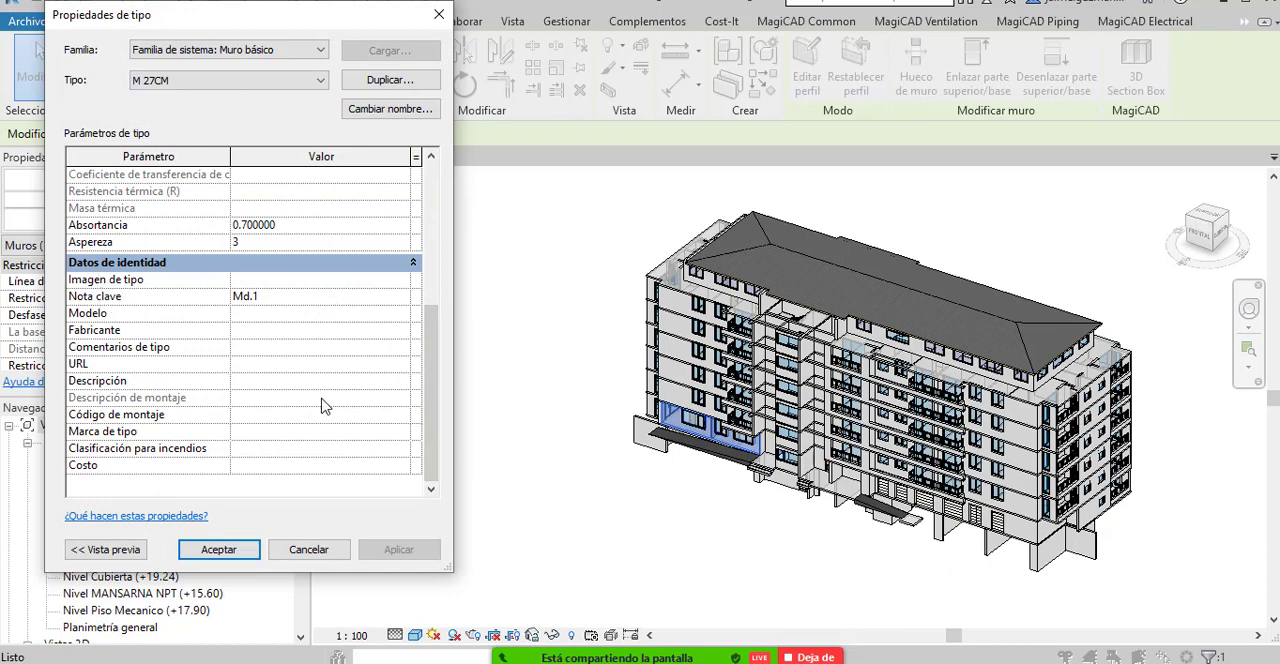
{"action": "left_click", "coordinate": [400, 418]}
{"action": "left_click", "coordinate": [403, 415]}
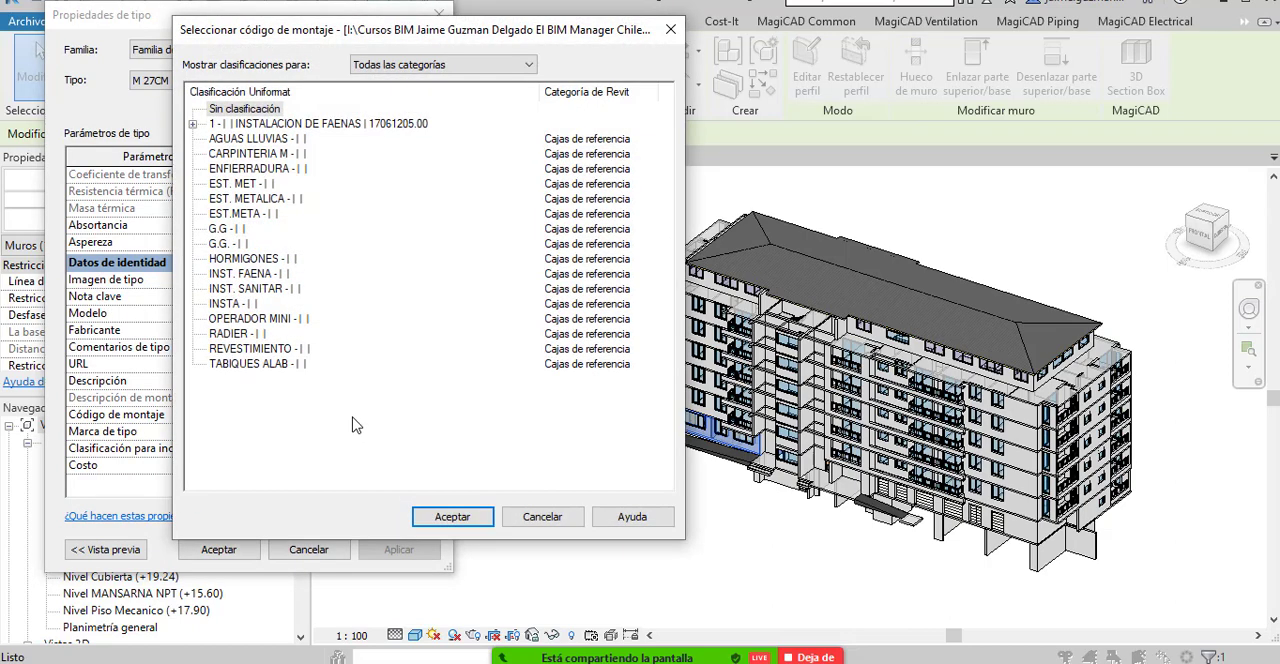
{"action": "left_click", "coordinate": [552, 519]}
{"action": "left_click_drag", "start_coordinate": [390, 16], "coordinate": [502, 86]}
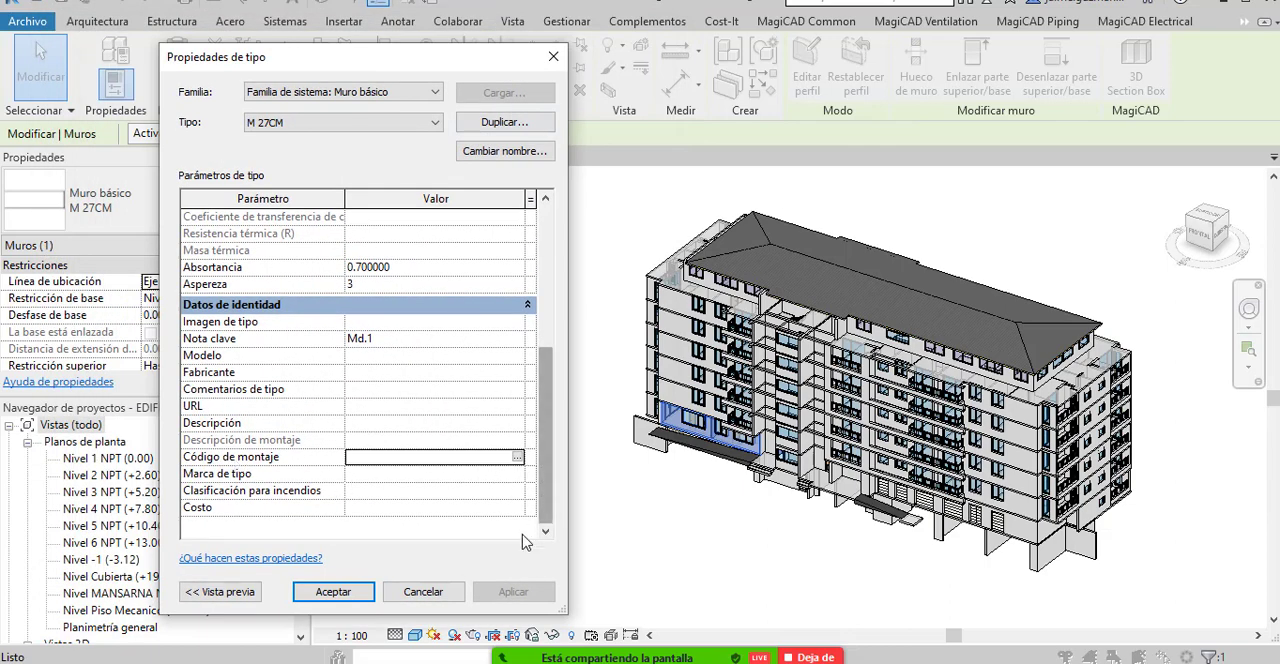
{"action": "left_click", "coordinate": [423, 592]}
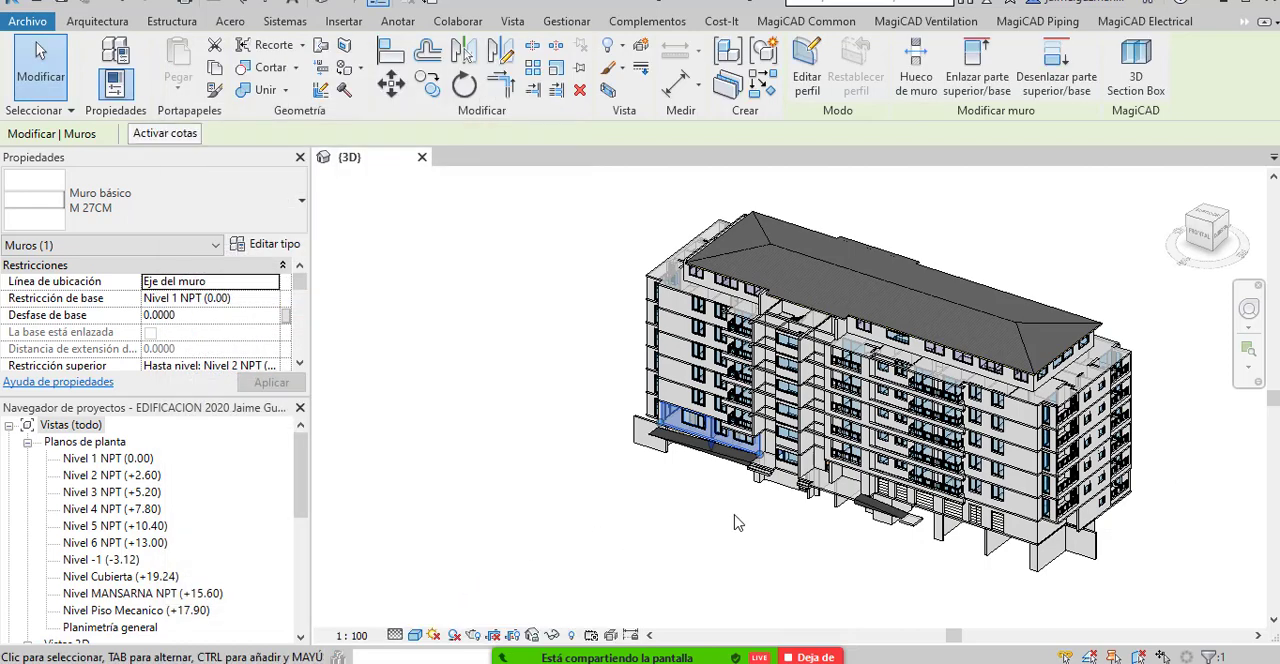
Select all the building's elements in the 3D view and open the Cost-It export for them.
{"action": "left_click_drag", "start_coordinate": [728, 523], "coordinate": [780, 515]}
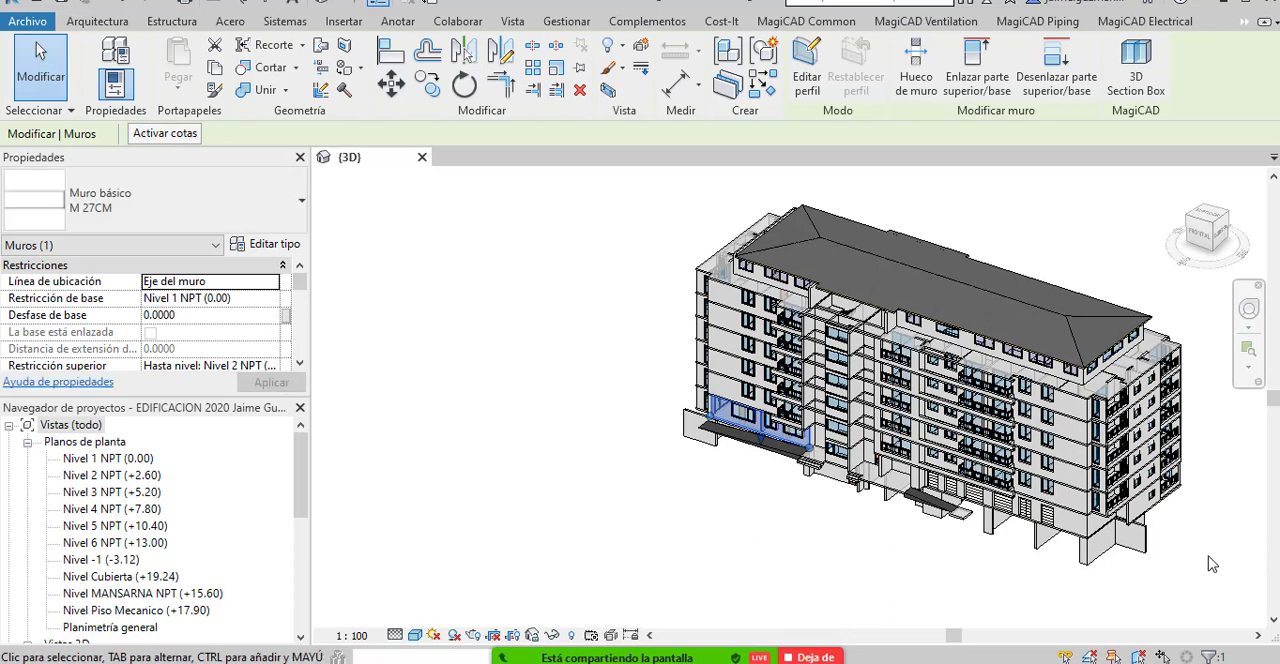
{"action": "left_click", "coordinate": [721, 21]}
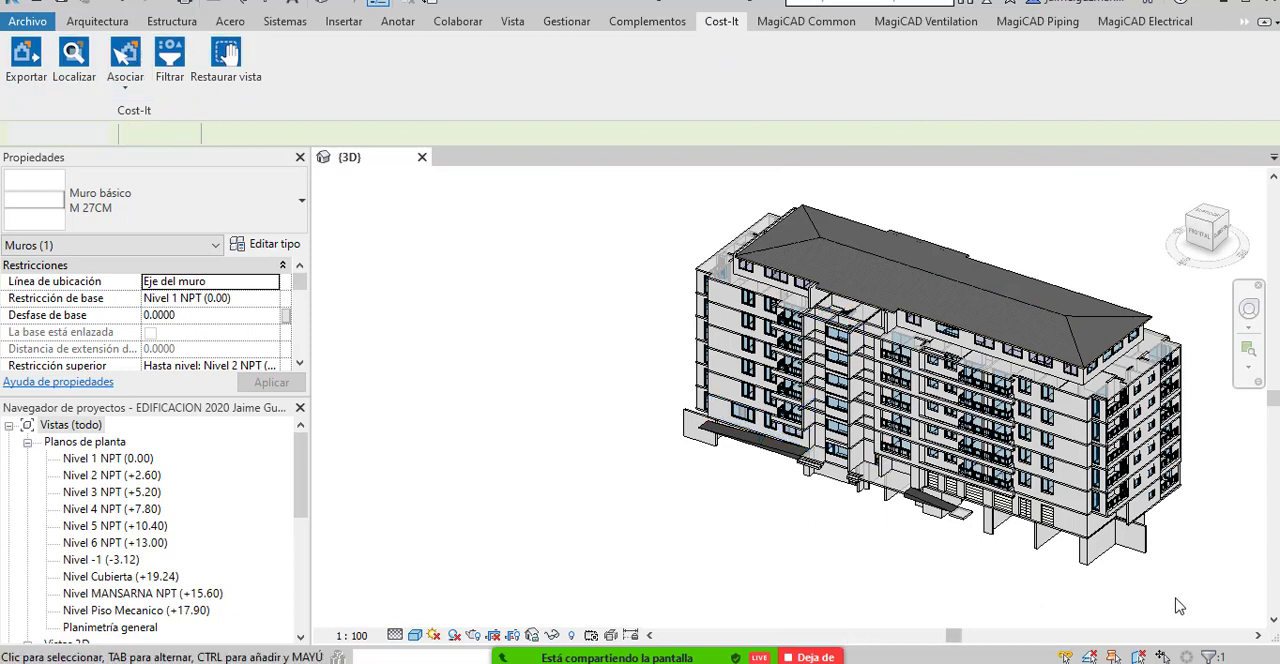
{"action": "left_click_drag", "start_coordinate": [1222, 574], "coordinate": [608, 184]}
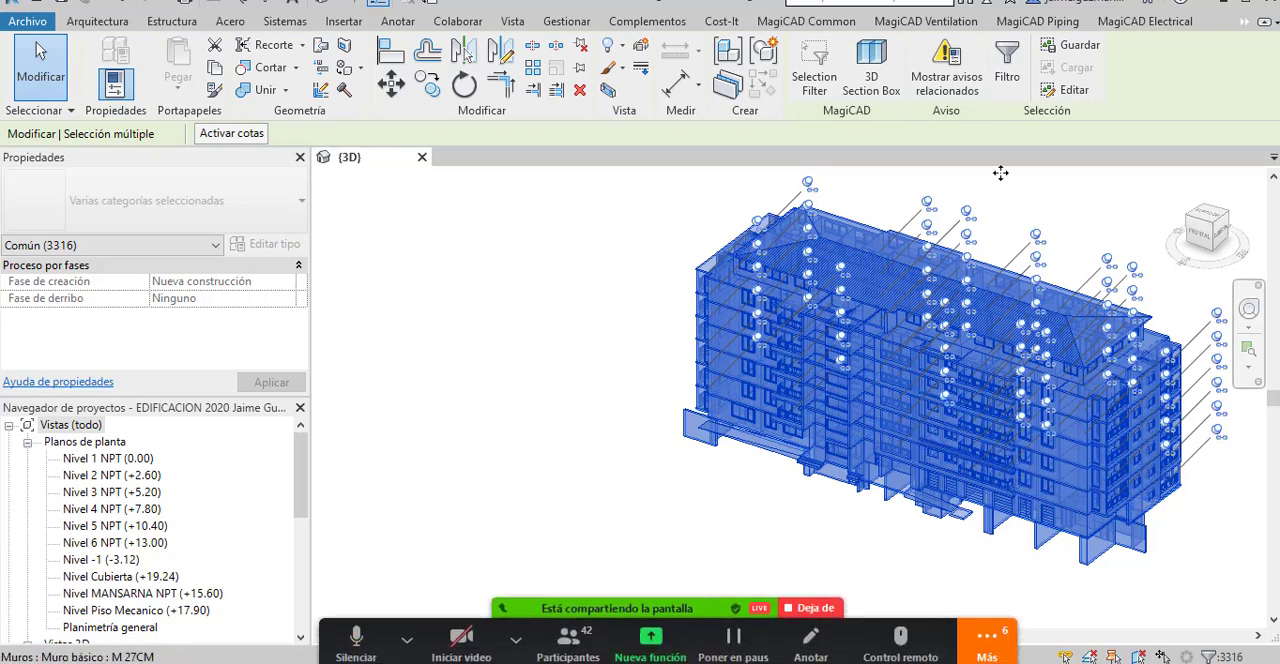
{"action": "left_click", "coordinate": [722, 21]}
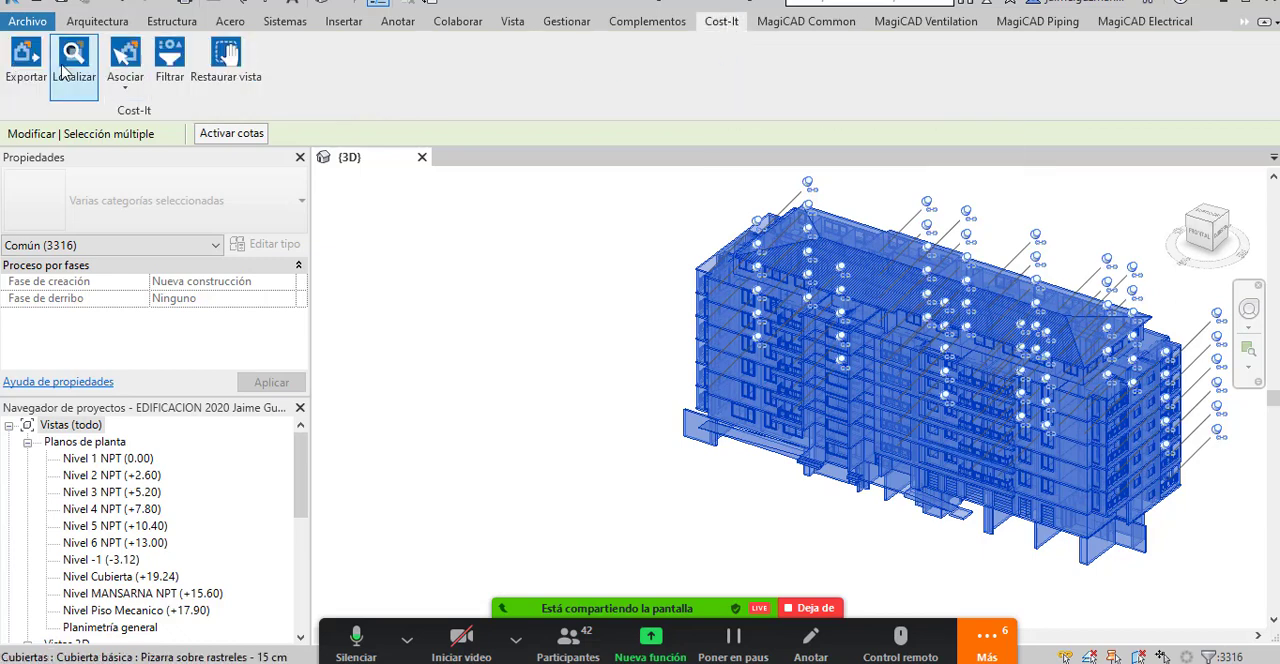
{"action": "left_click", "coordinate": [15, 88]}
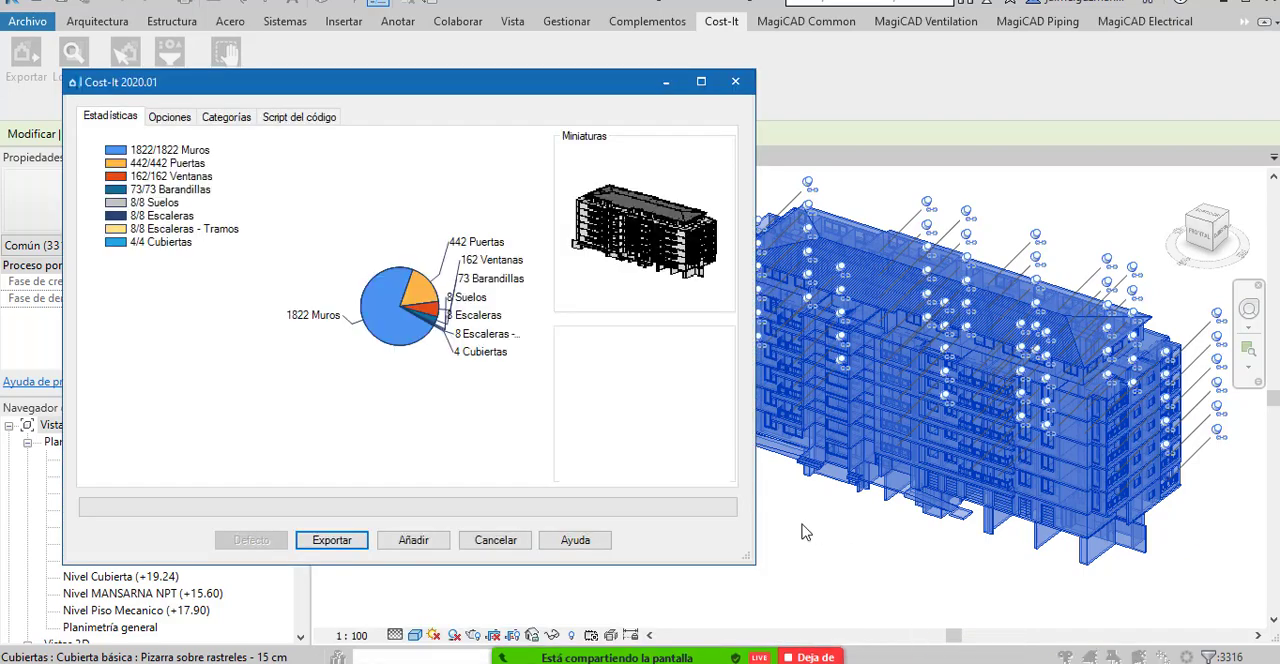
Review the export's coding options, trying the user-chosen parameter and Código Revit, and keep Código y descripción de montaje.
{"action": "left_click_drag", "start_coordinate": [469, 93], "coordinate": [479, 79]}
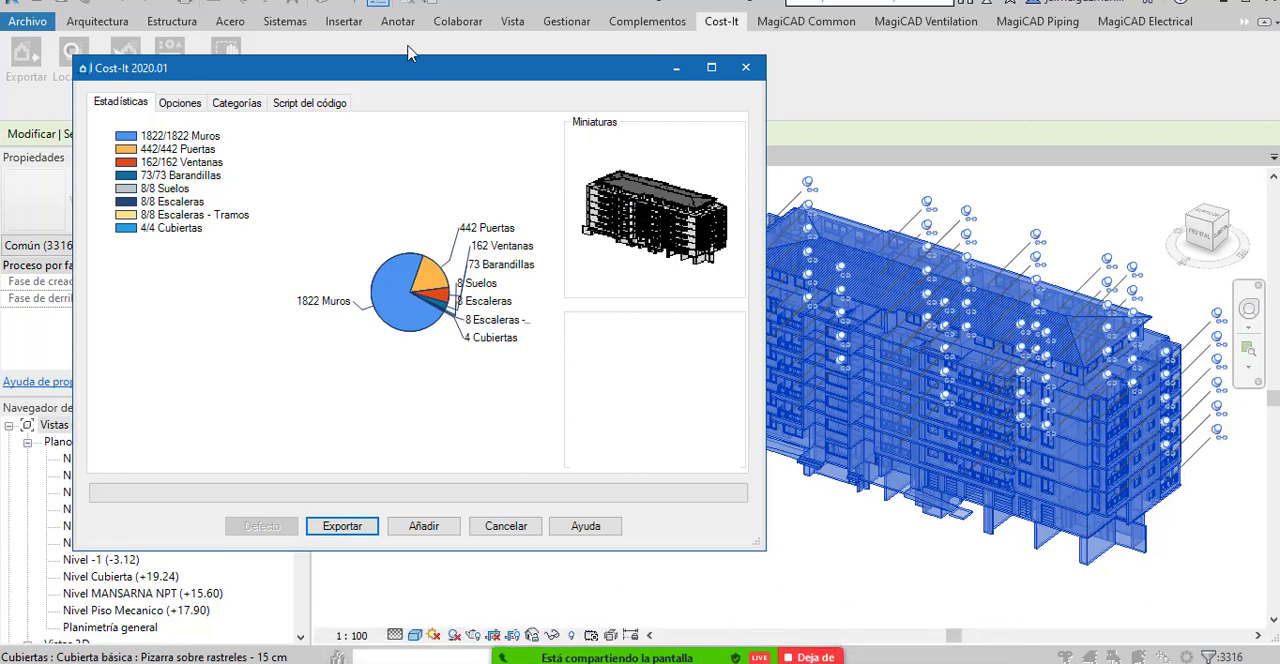
{"action": "left_click_drag", "start_coordinate": [418, 78], "coordinate": [443, 108]}
{"action": "left_click", "coordinate": [208, 136]}
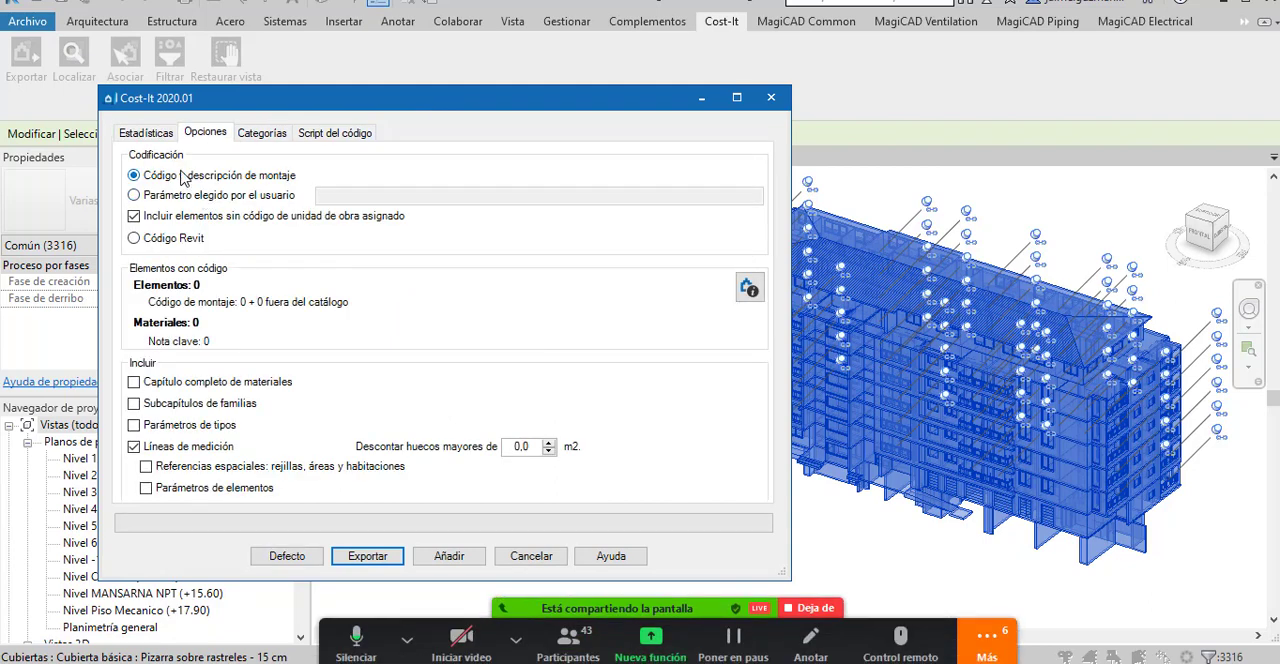
{"action": "left_click_drag", "start_coordinate": [463, 101], "coordinate": [492, 81]}
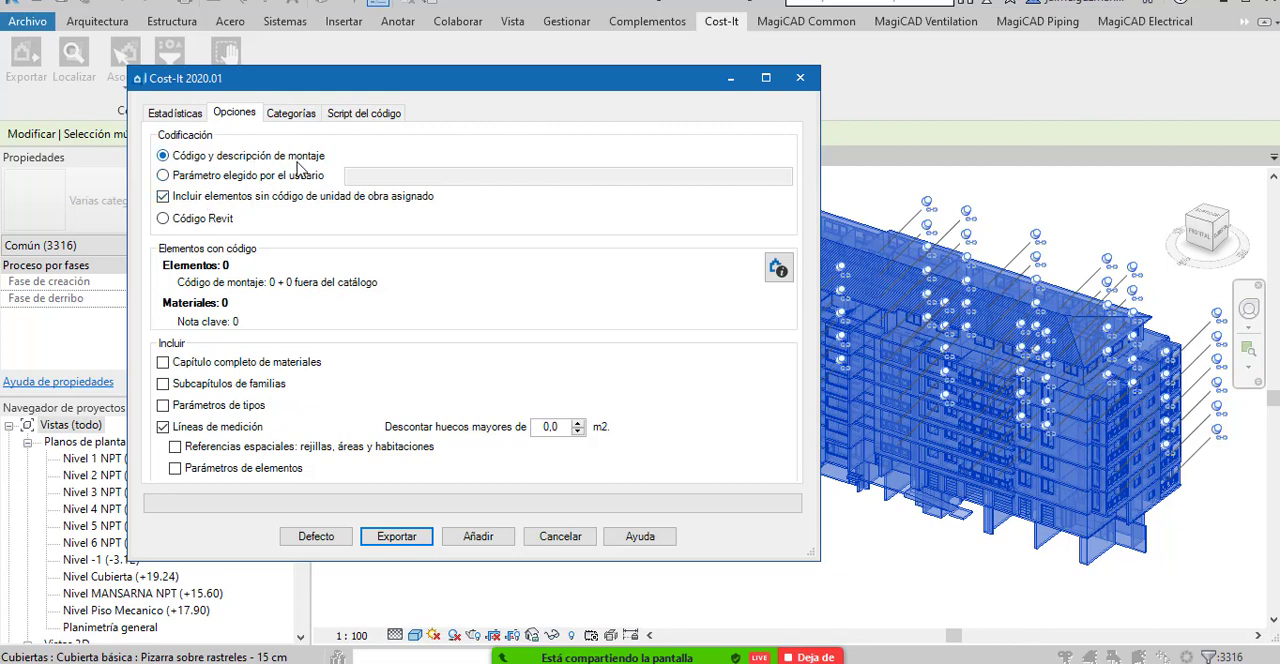
{"action": "left_click", "coordinate": [164, 176]}
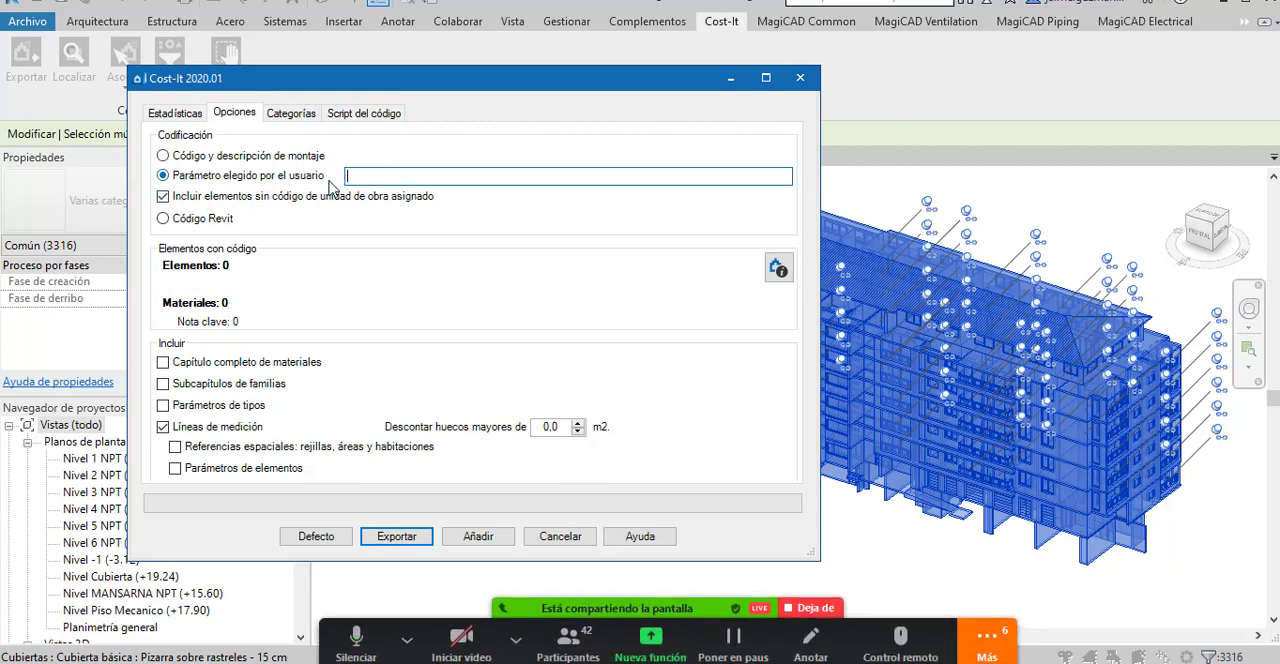
{"action": "left_click", "coordinate": [163, 156]}
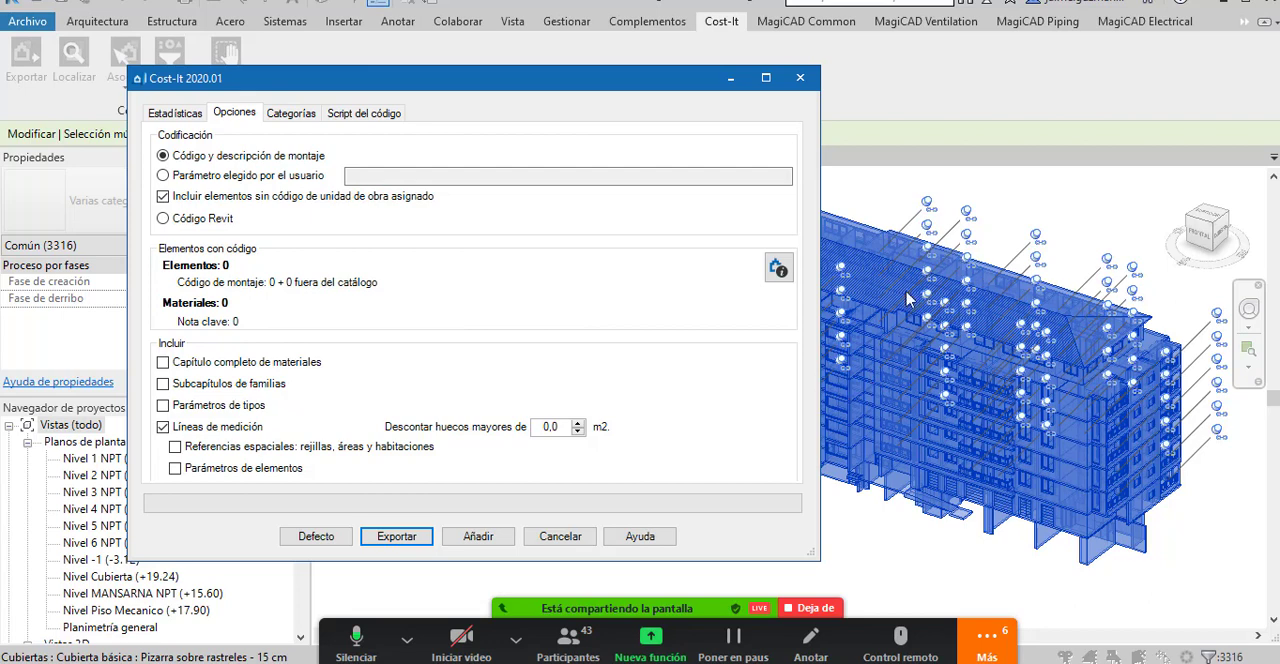
{"action": "left_click", "coordinate": [163, 218]}
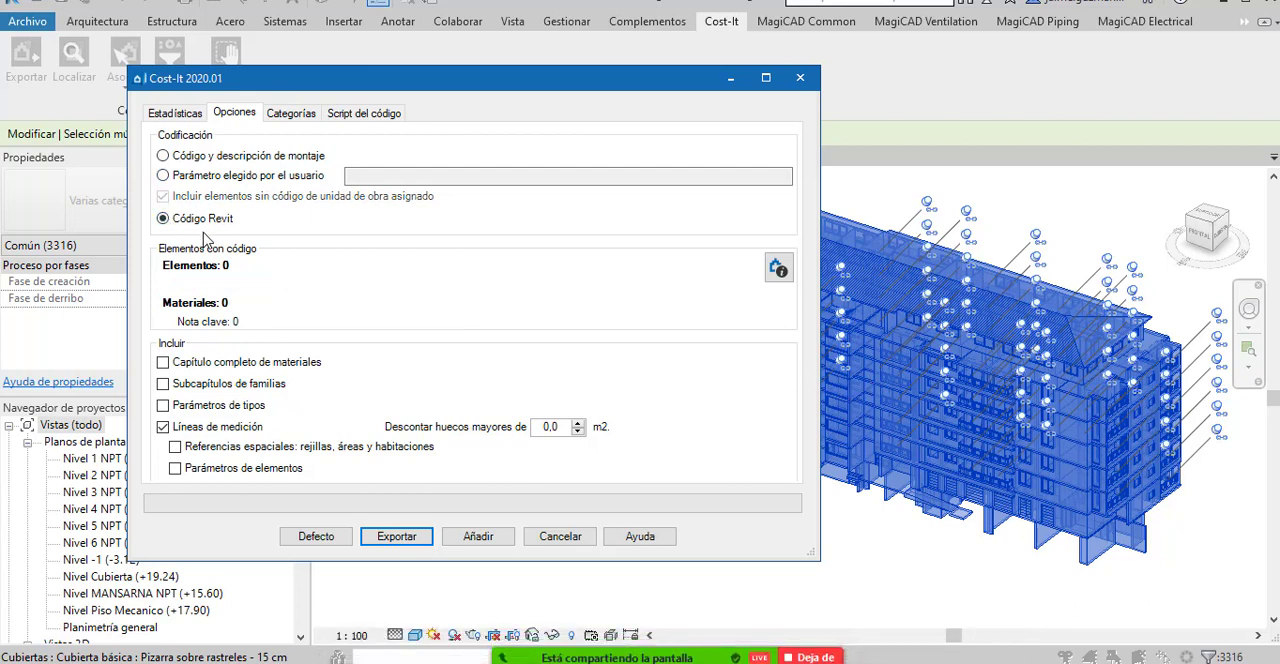
{"action": "left_click", "coordinate": [163, 156]}
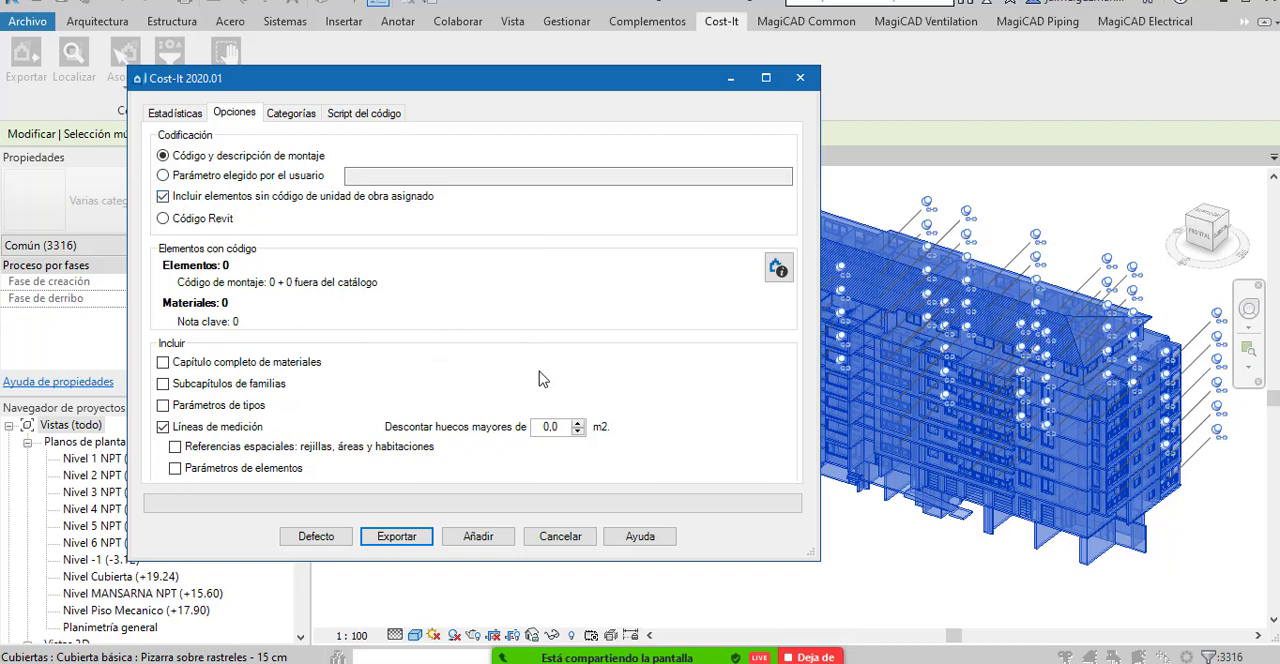
Calculate the elements and materials that carry a code in the export options.
{"action": "left_click", "coordinate": [777, 269]}
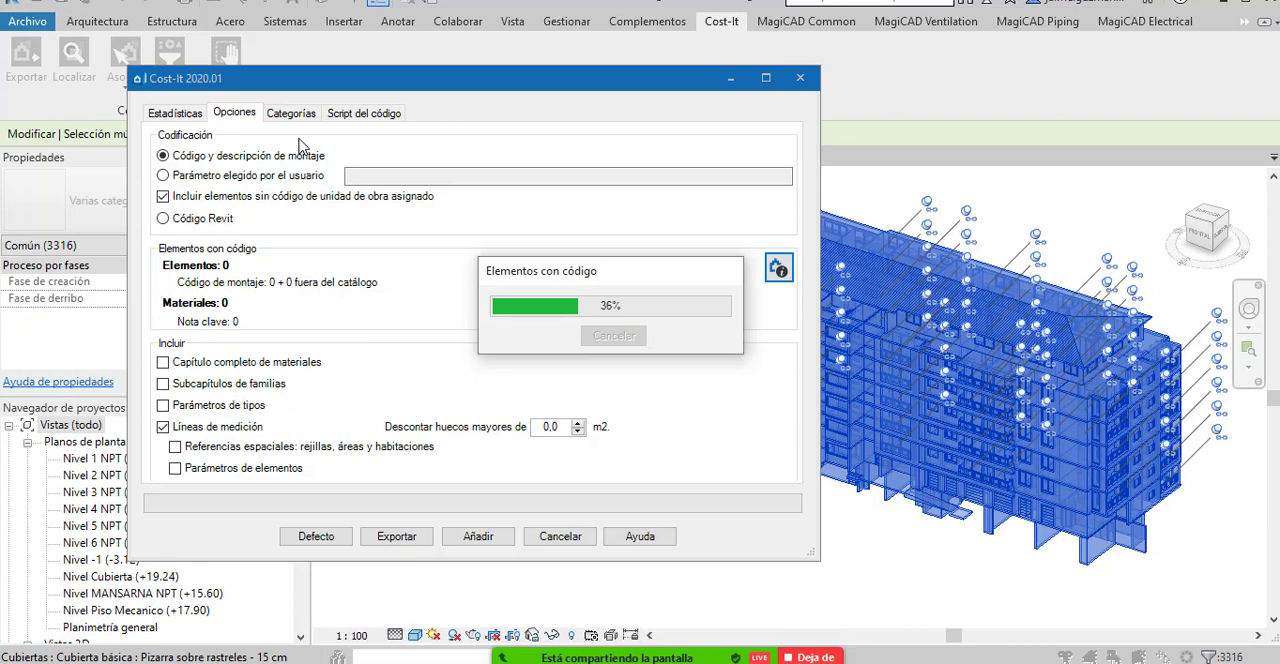
{"action": "left_click", "coordinate": [283, 113]}
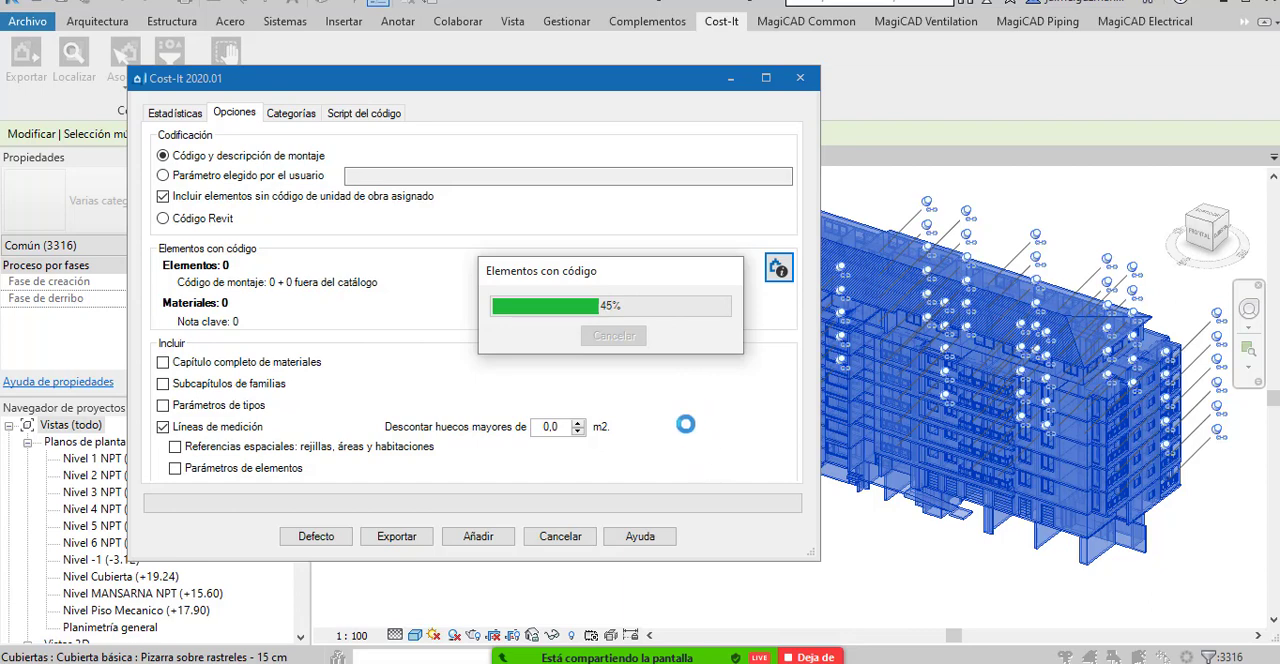
{"action": "left_click_drag", "start_coordinate": [567, 272], "coordinate": [536, 274]}
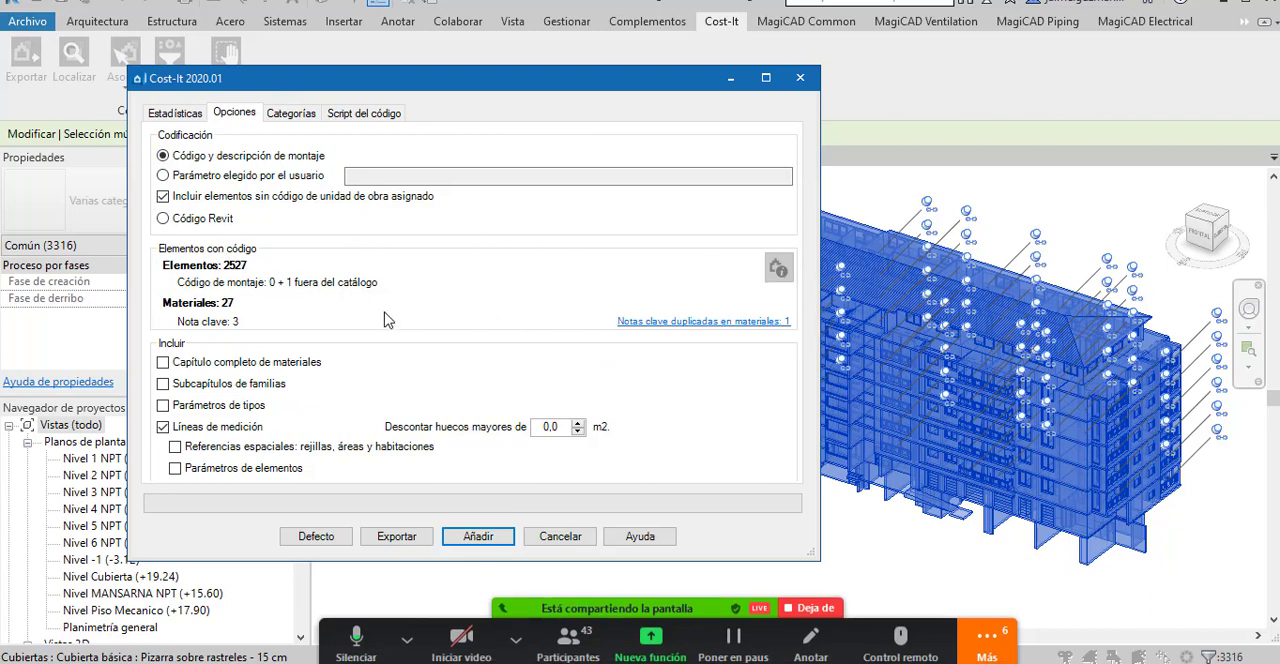
Examine the export's categories table in an enlarged dialog, widening the Categoría column, and restore the dialog's size.
{"action": "left_click", "coordinate": [292, 114]}
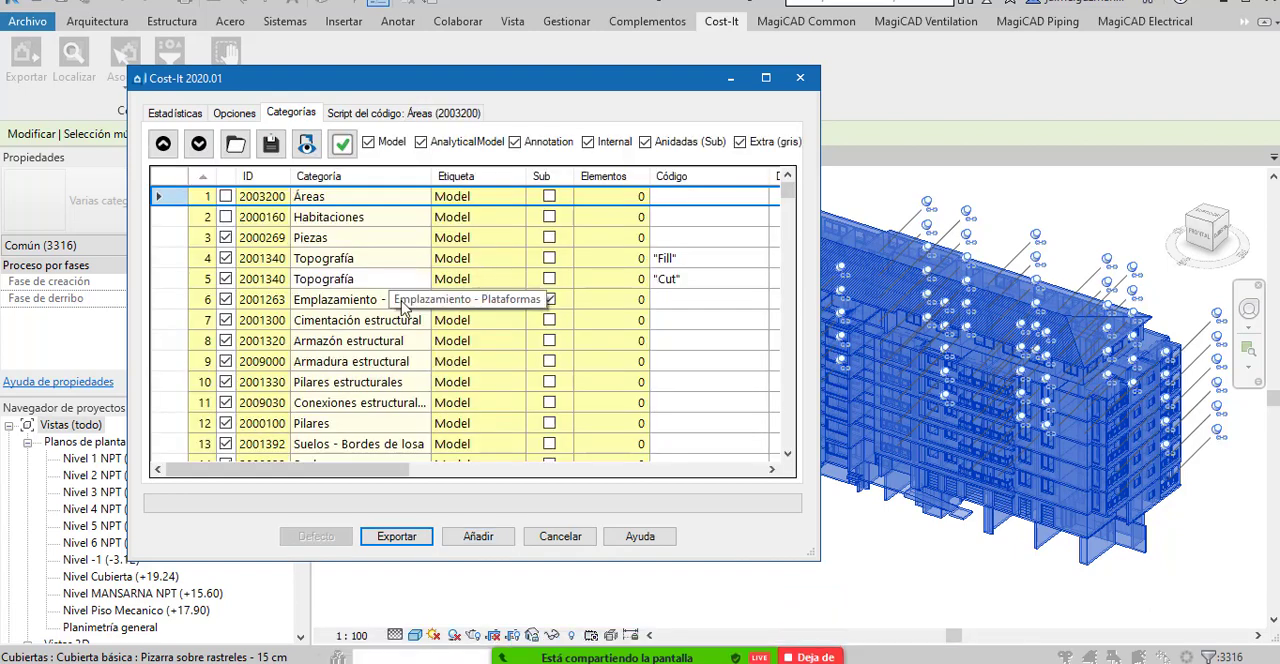
{"action": "left_click_drag", "start_coordinate": [588, 80], "coordinate": [605, 46]}
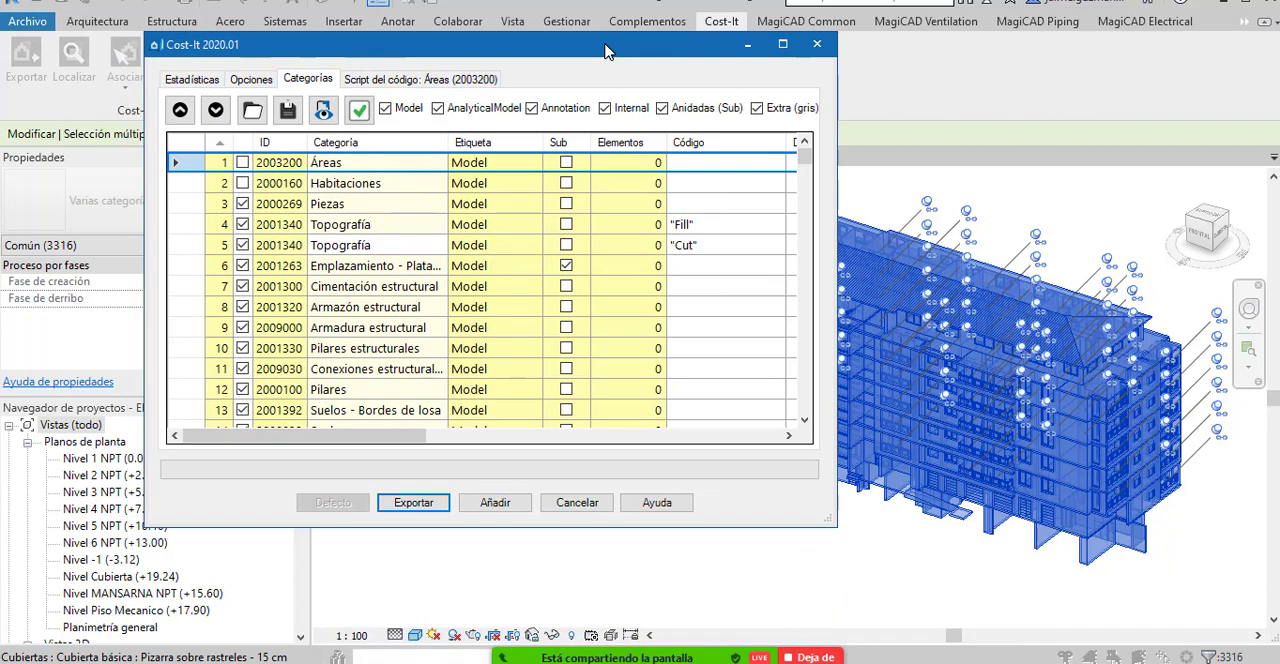
{"action": "left_click", "coordinate": [782, 44]}
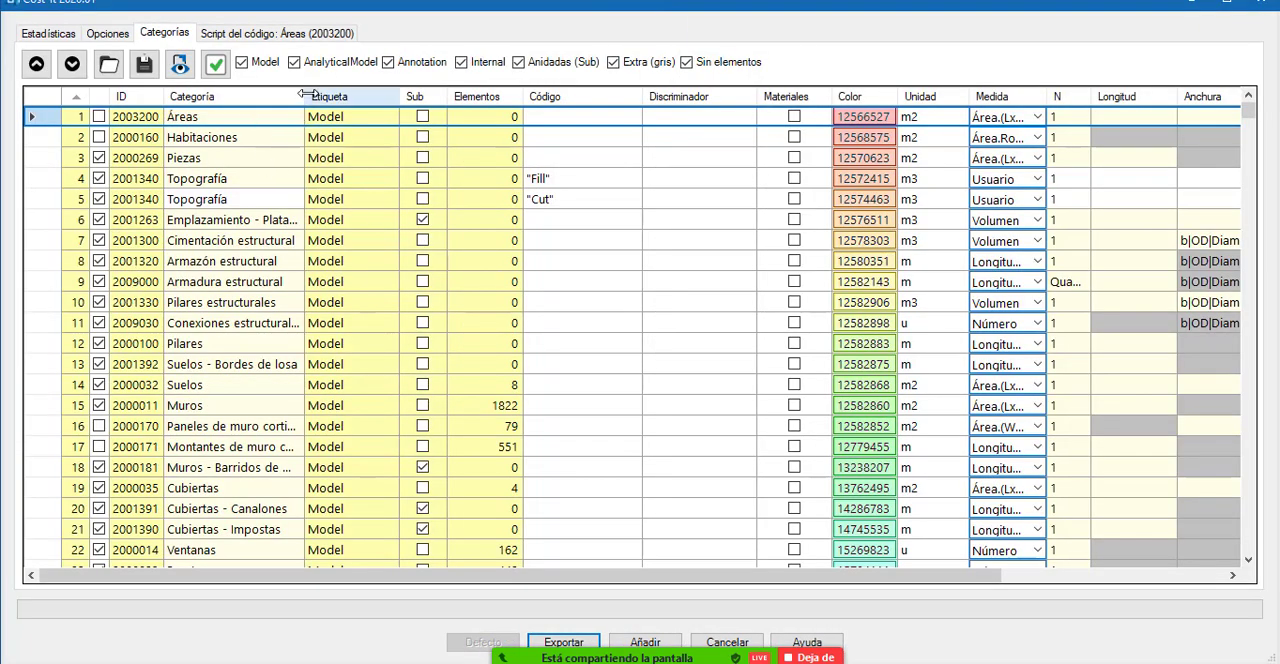
{"action": "left_click_drag", "start_coordinate": [305, 93], "coordinate": [455, 94]}
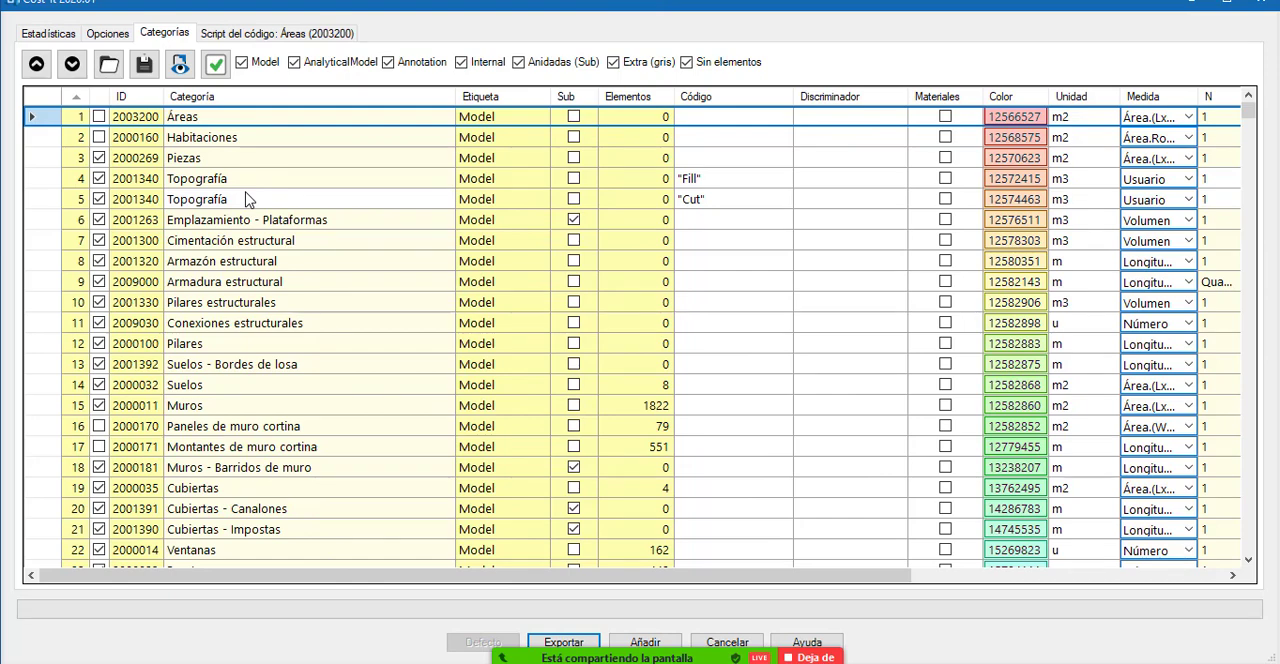
{"action": "double_click", "coordinate": [370, 5]}
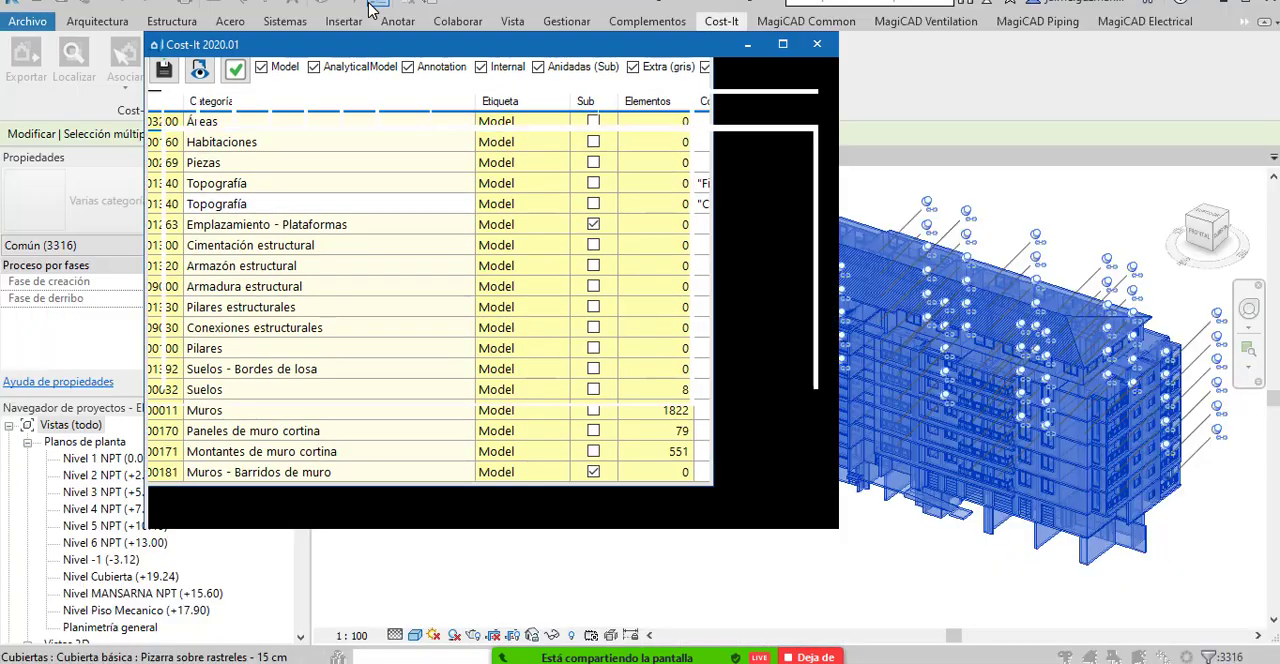
{"action": "left_click_drag", "start_coordinate": [371, 23], "coordinate": [388, 44]}
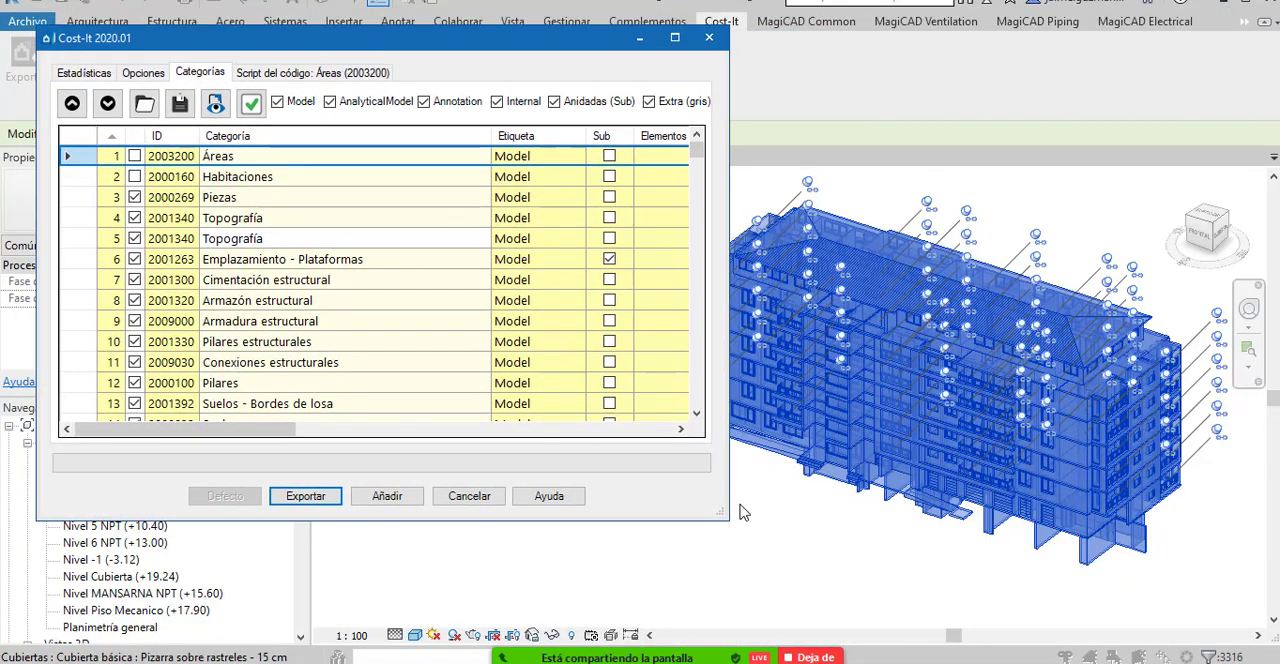
Maximize the export dialog and examine the unit and the available measurement methods of the Muros category, keeping Área.(LxH).
{"action": "left_click_drag", "start_coordinate": [722, 514], "coordinate": [1180, 622]}
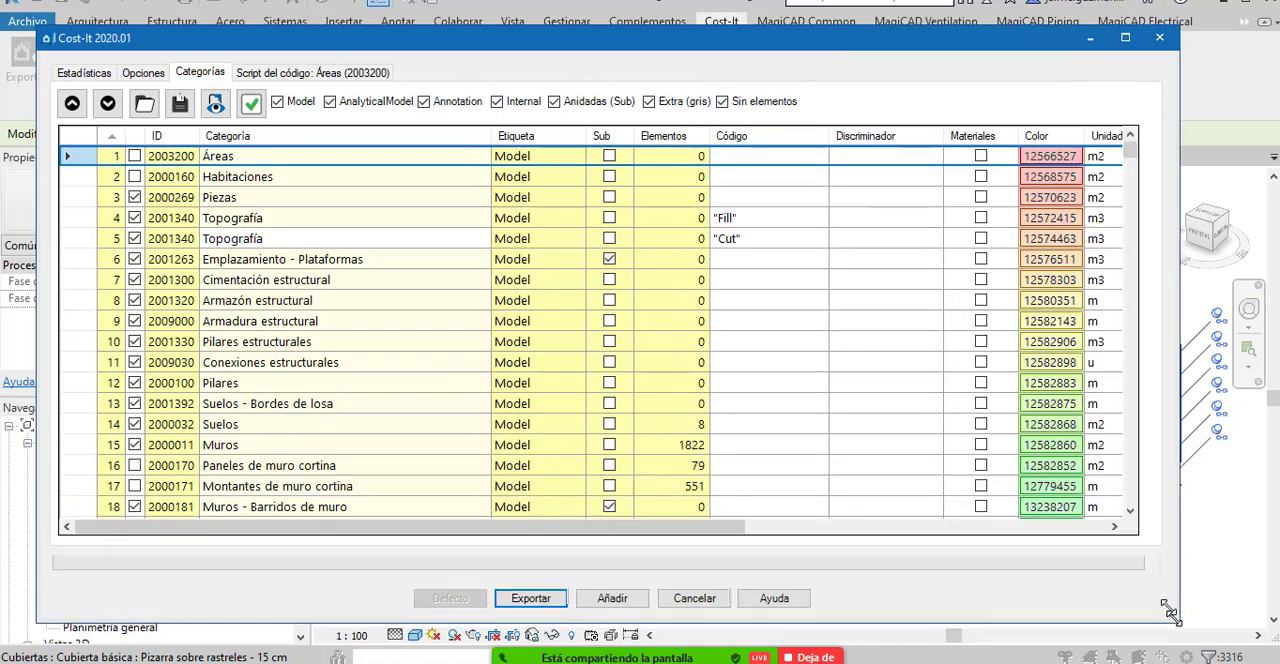
{"action": "left_click", "coordinate": [1125, 37]}
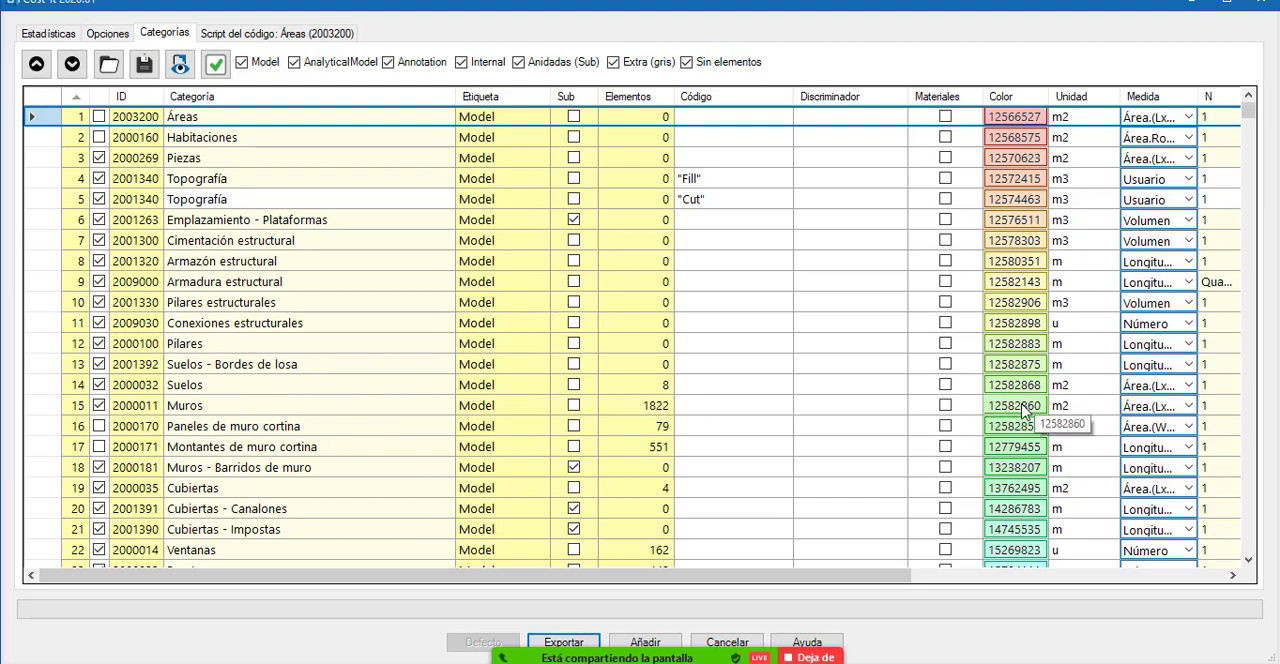
{"action": "left_click", "coordinate": [1097, 409]}
{"action": "left_click", "coordinate": [1113, 404]}
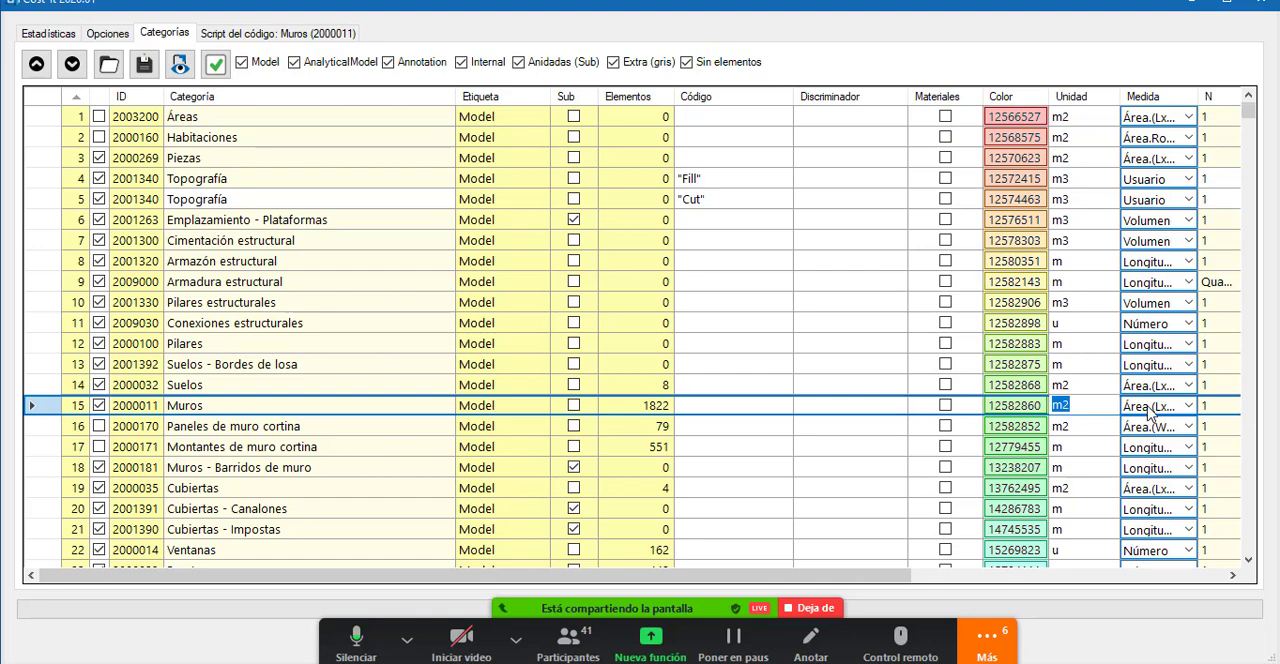
{"action": "left_click", "coordinate": [1190, 406]}
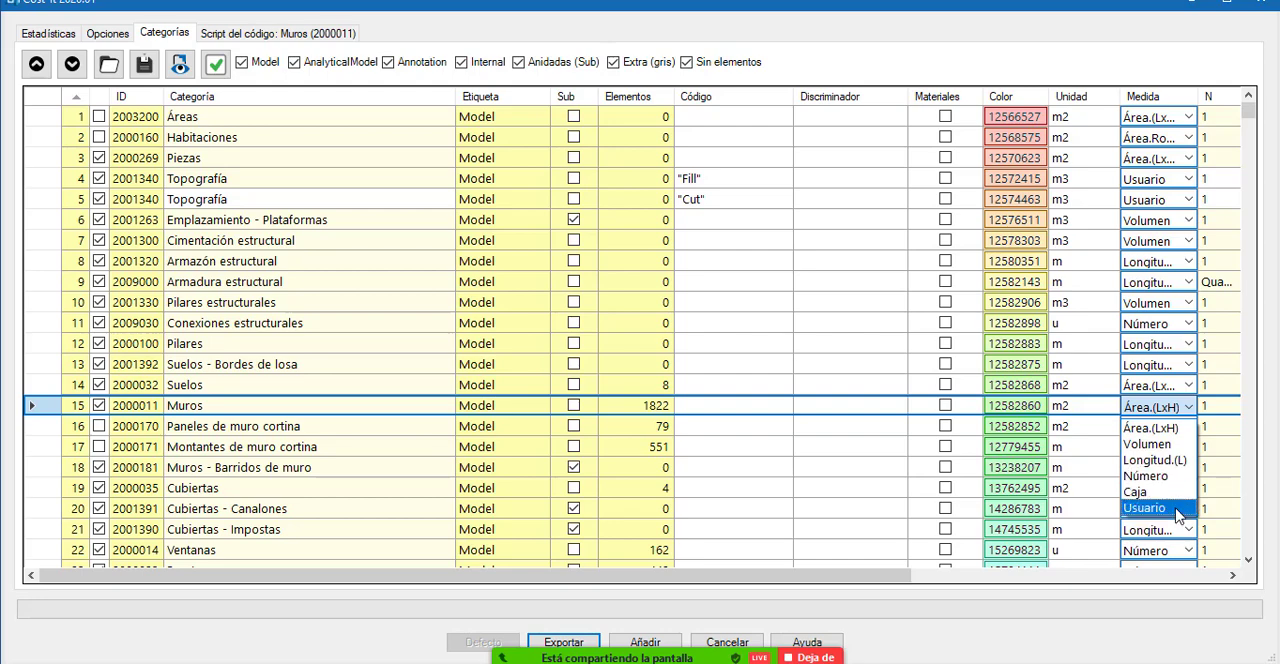
{"action": "left_click", "coordinate": [880, 47]}
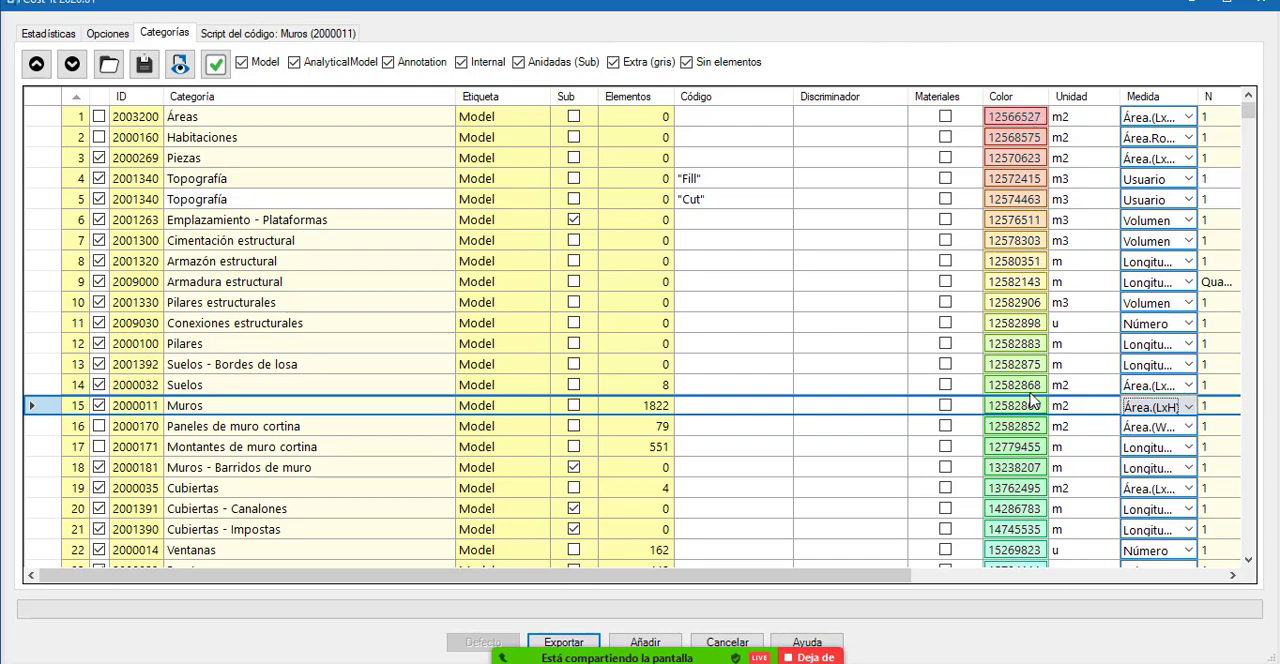
Examine the unit and the available measurement methods of the Topografía category coded "Fill", keeping Usuario.
{"action": "scroll", "coordinate": [1035, 405], "scroll_direction": "down", "scroll_amount": 13}
{"action": "scroll", "coordinate": [1035, 410], "scroll_direction": "down", "scroll_amount": 4}
{"action": "scroll", "coordinate": [1035, 410], "scroll_direction": "up", "scroll_amount": 15}
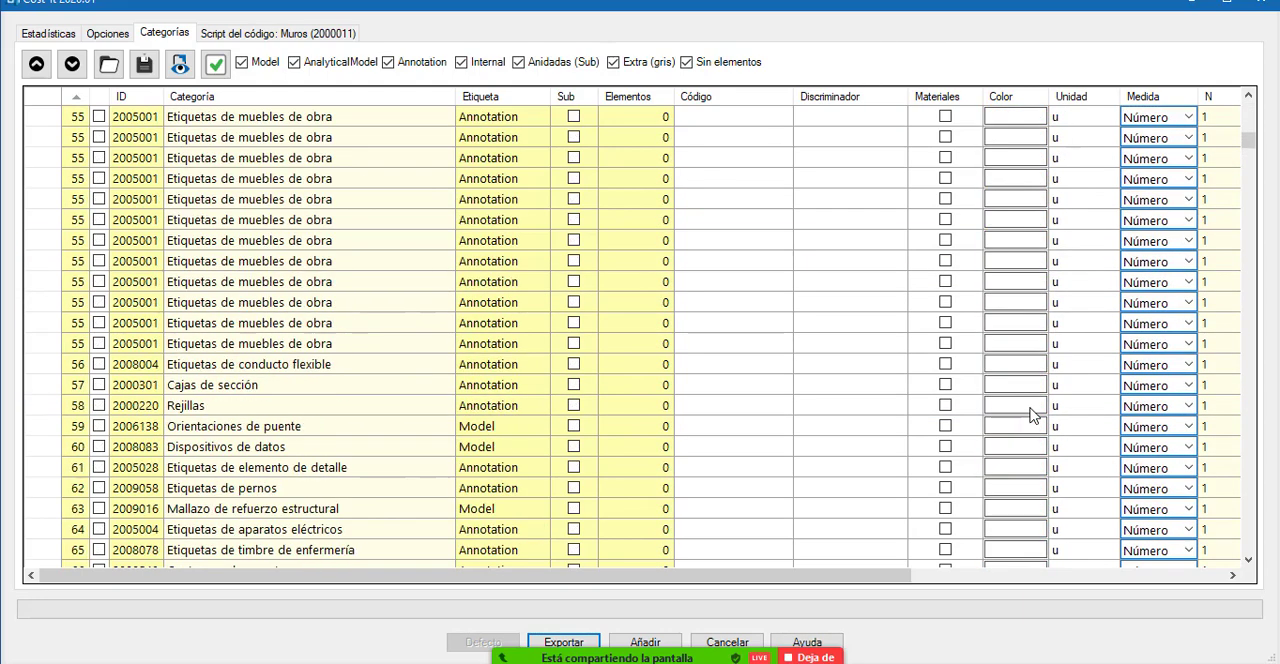
{"action": "scroll", "coordinate": [1033, 414], "scroll_direction": "up", "scroll_amount": 4}
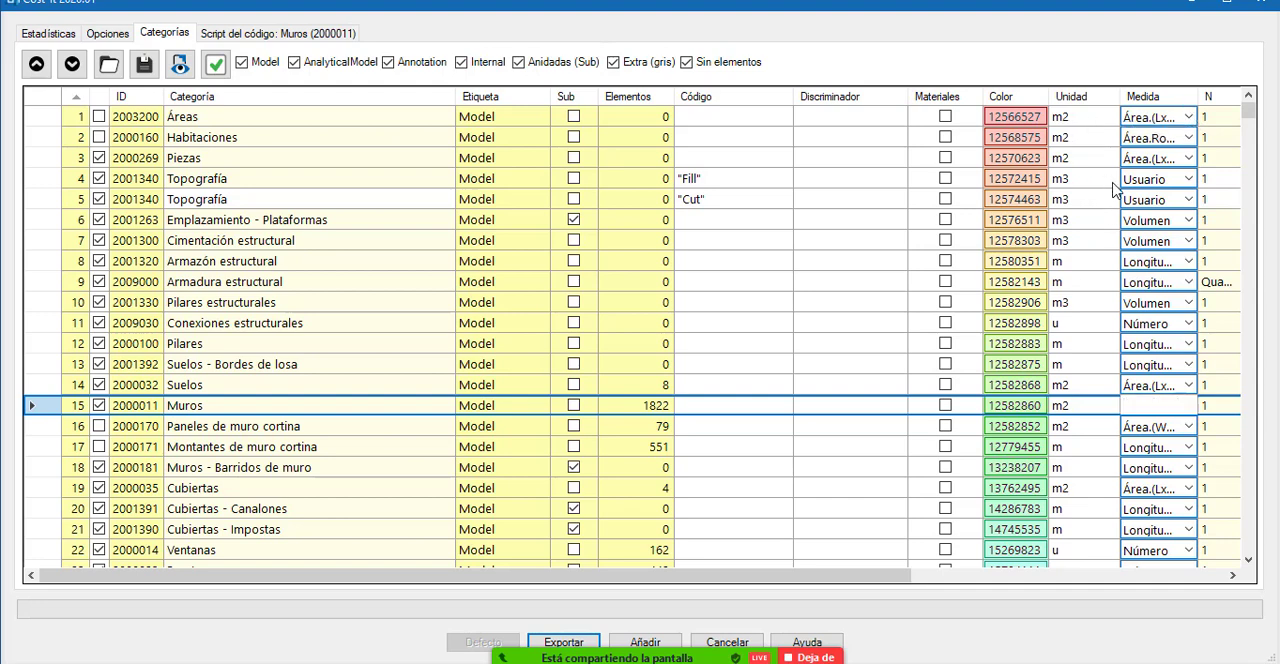
{"action": "left_click", "coordinate": [1110, 180]}
{"action": "left_click", "coordinate": [1110, 178]}
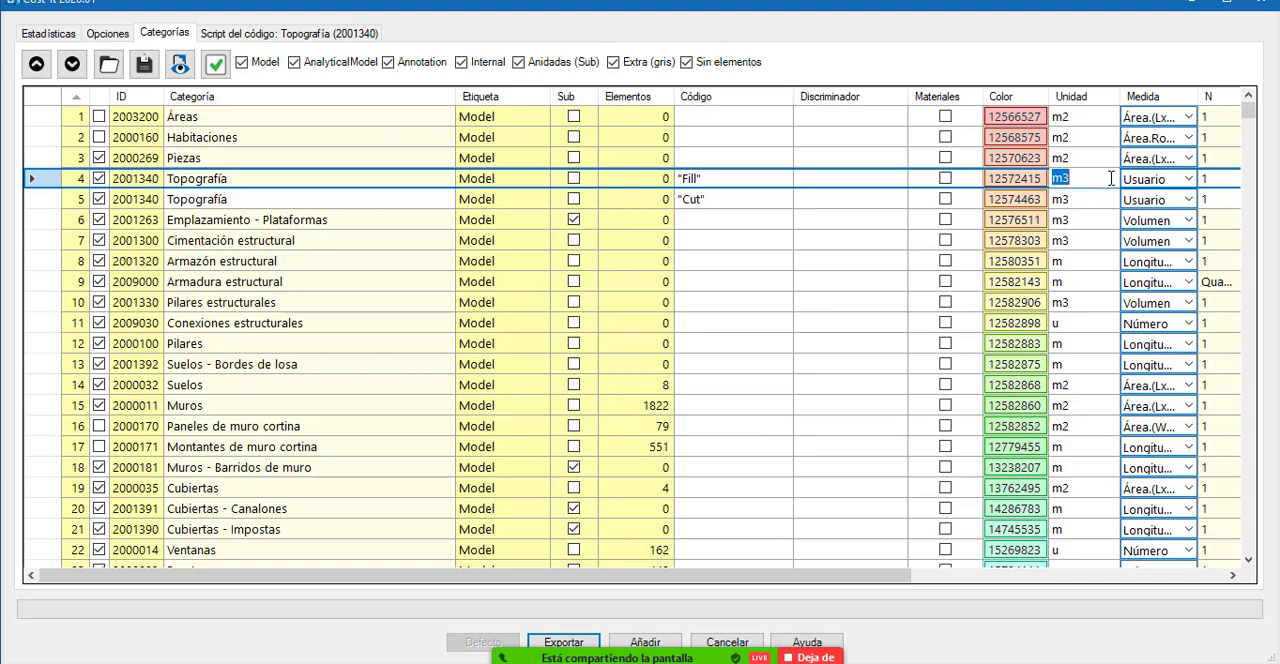
{"action": "left_click", "coordinate": [1186, 180]}
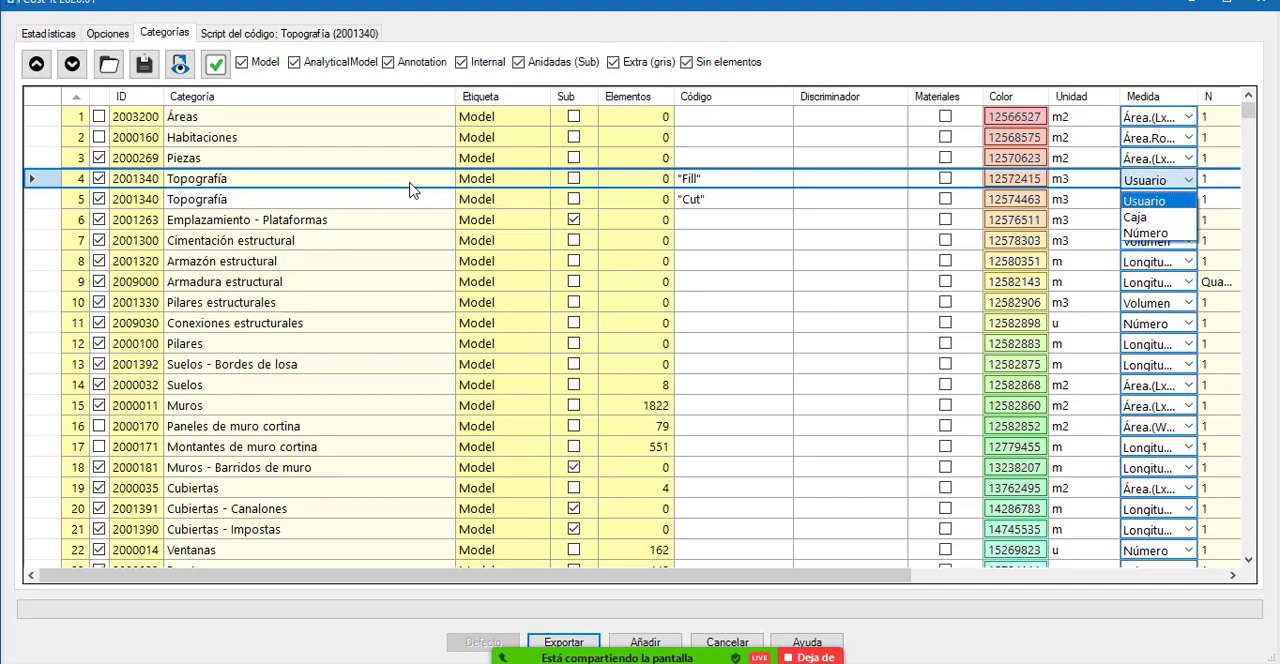
{"action": "left_click", "coordinate": [762, 186]}
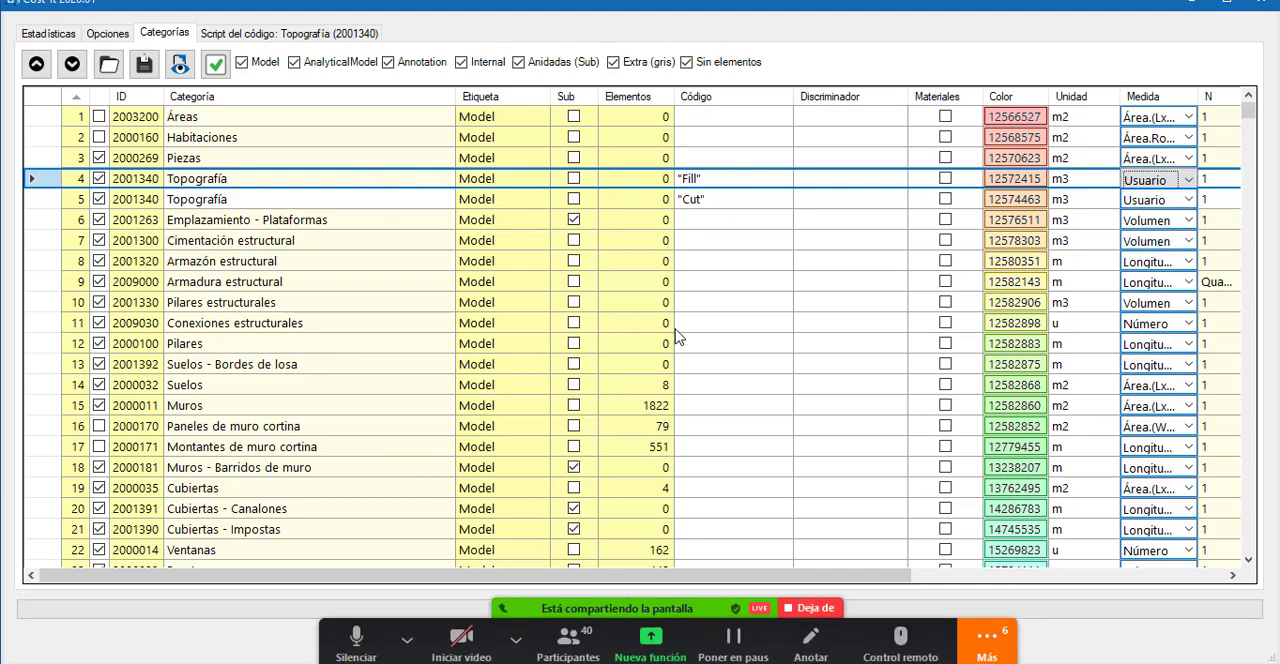
Look through the whole categories table to its last rows, adjust the Categoría column width and return to the first categories.
{"action": "scroll", "coordinate": [700, 340], "scroll_direction": "down", "scroll_amount": 2}
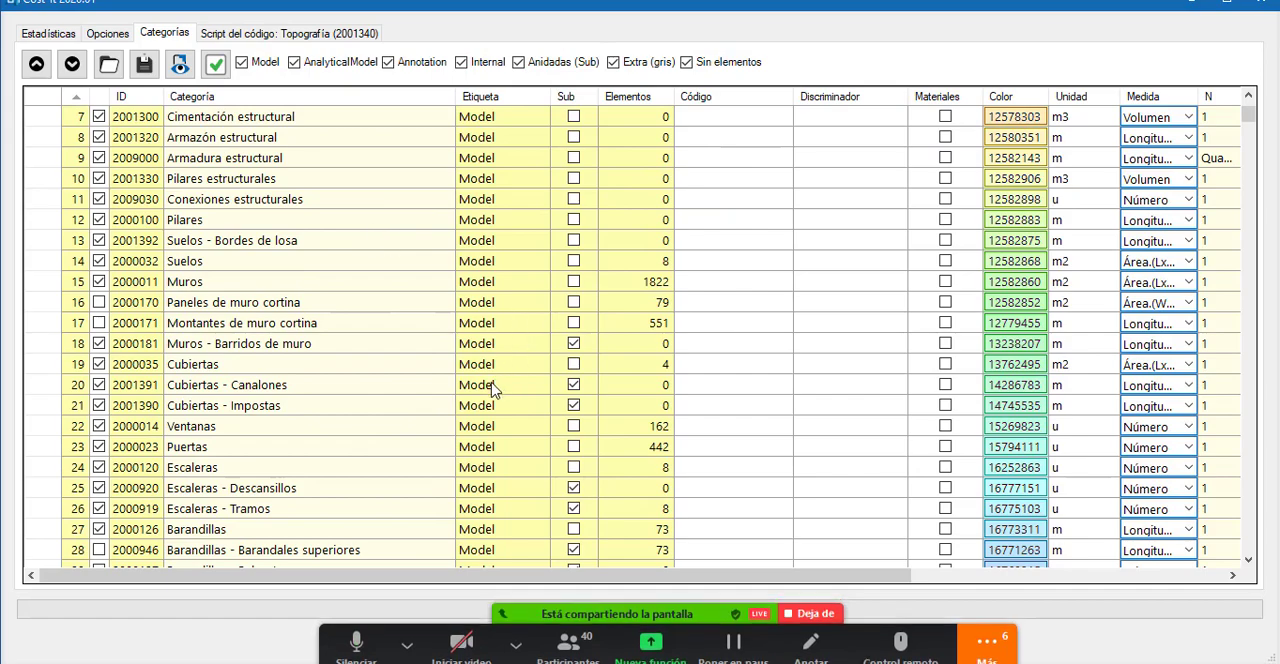
{"action": "scroll", "coordinate": [492, 390], "scroll_direction": "down", "scroll_amount": 12}
{"action": "scroll", "coordinate": [480, 393], "scroll_direction": "down", "scroll_amount": 6}
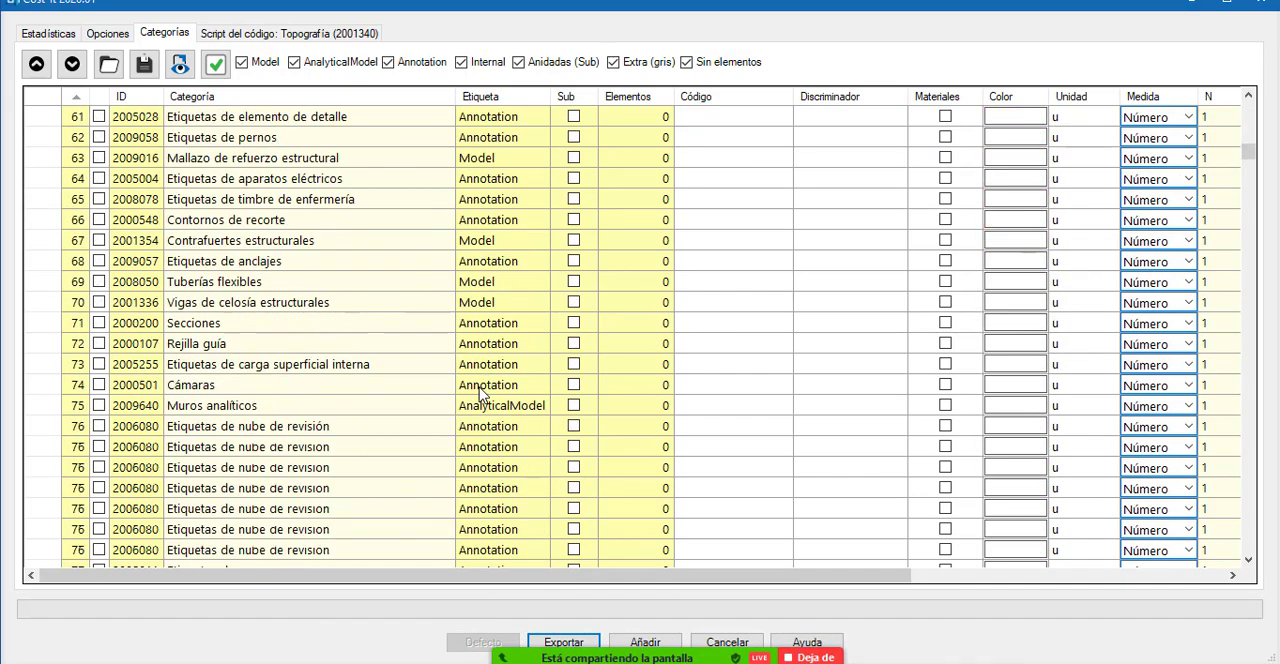
{"action": "scroll", "coordinate": [480, 393], "scroll_direction": "down", "scroll_amount": 20}
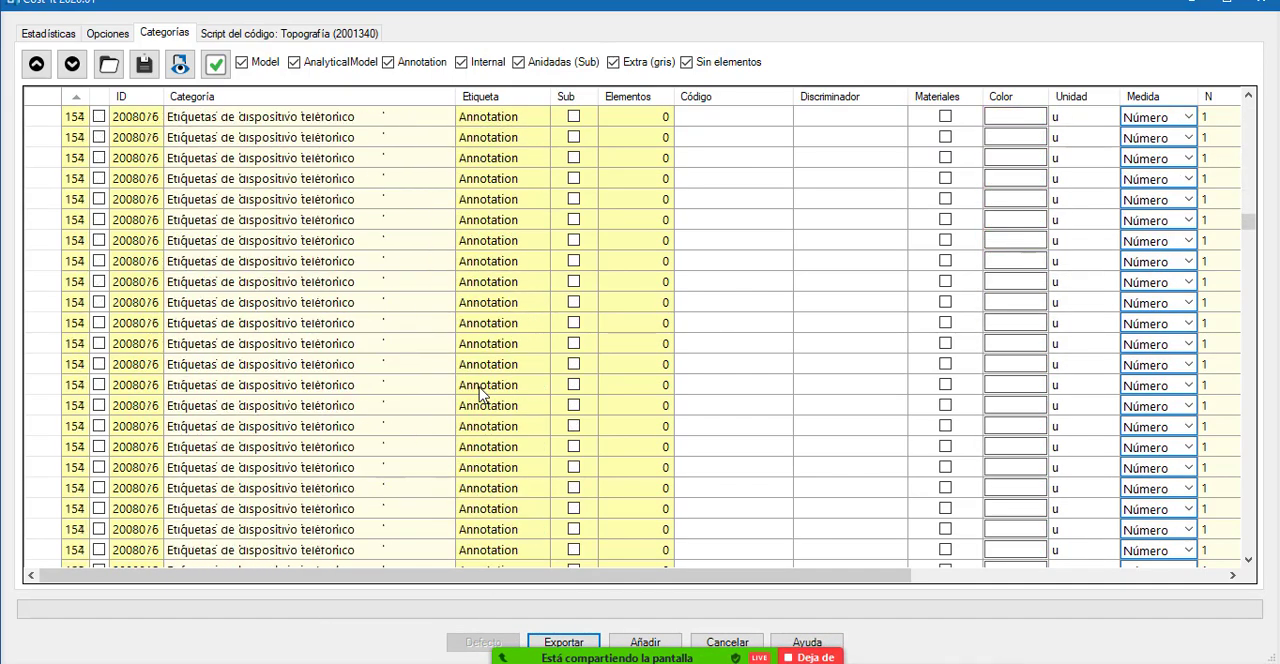
{"action": "scroll", "coordinate": [480, 393], "scroll_direction": "down", "scroll_amount": 20}
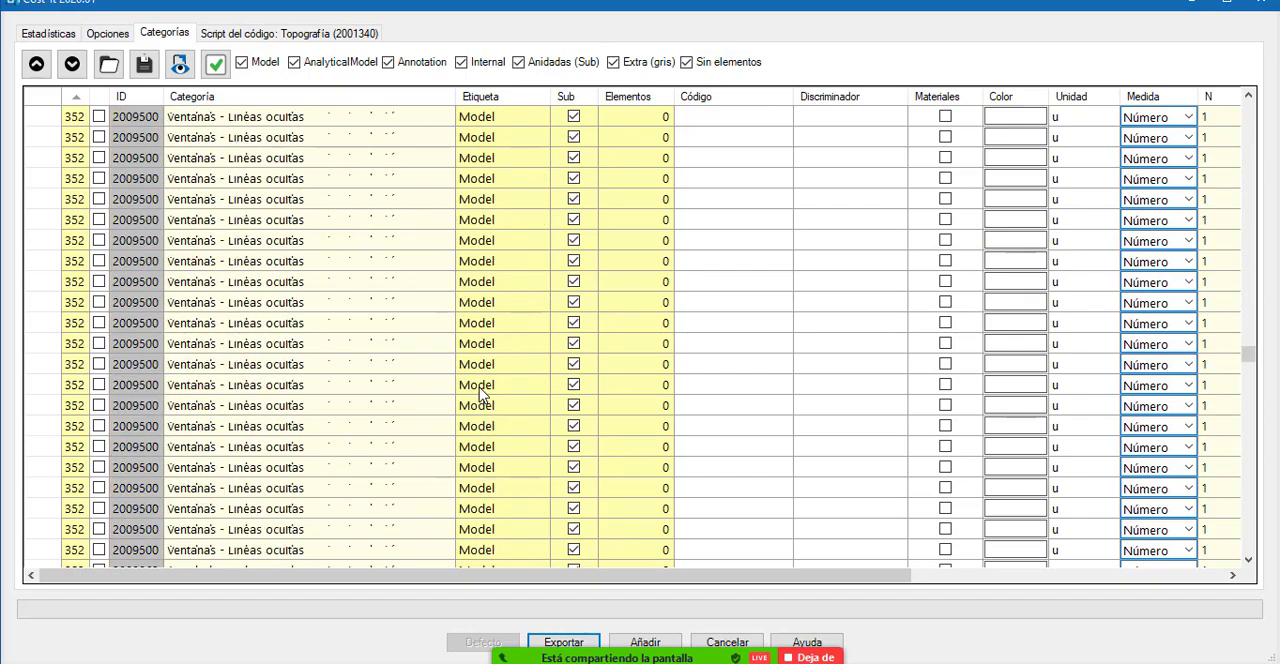
{"action": "scroll", "coordinate": [480, 393], "scroll_direction": "down", "scroll_amount": 20}
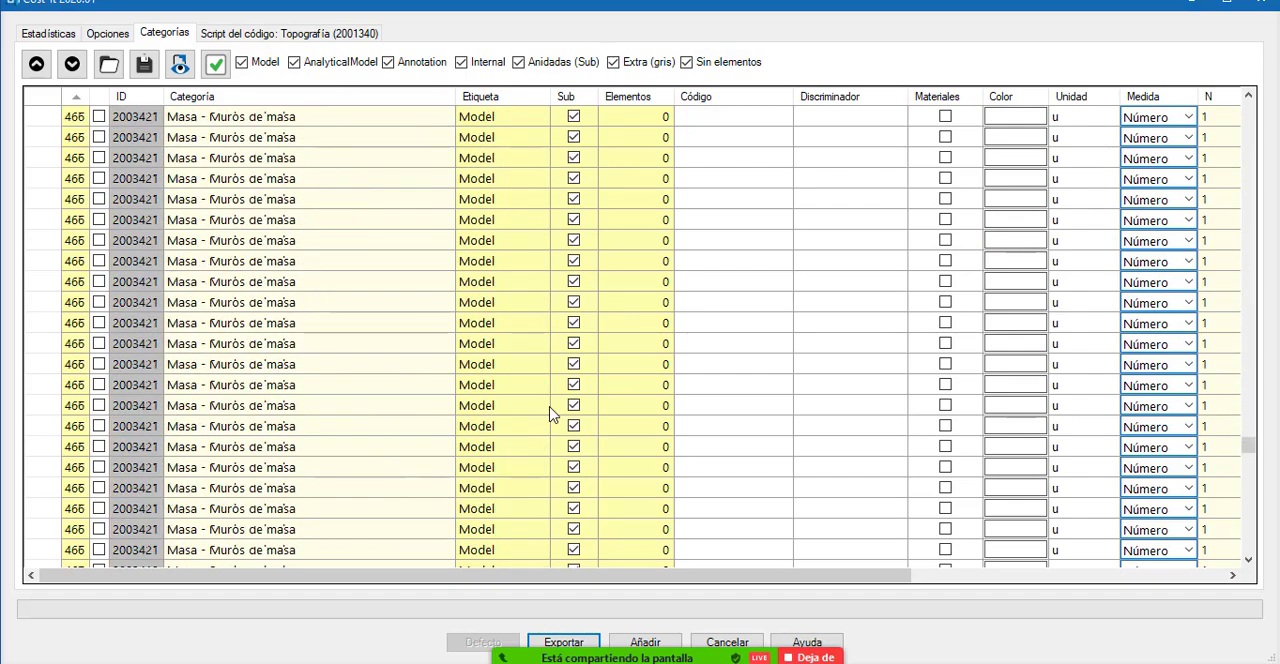
{"action": "scroll", "coordinate": [553, 415], "scroll_direction": "down", "scroll_amount": 20}
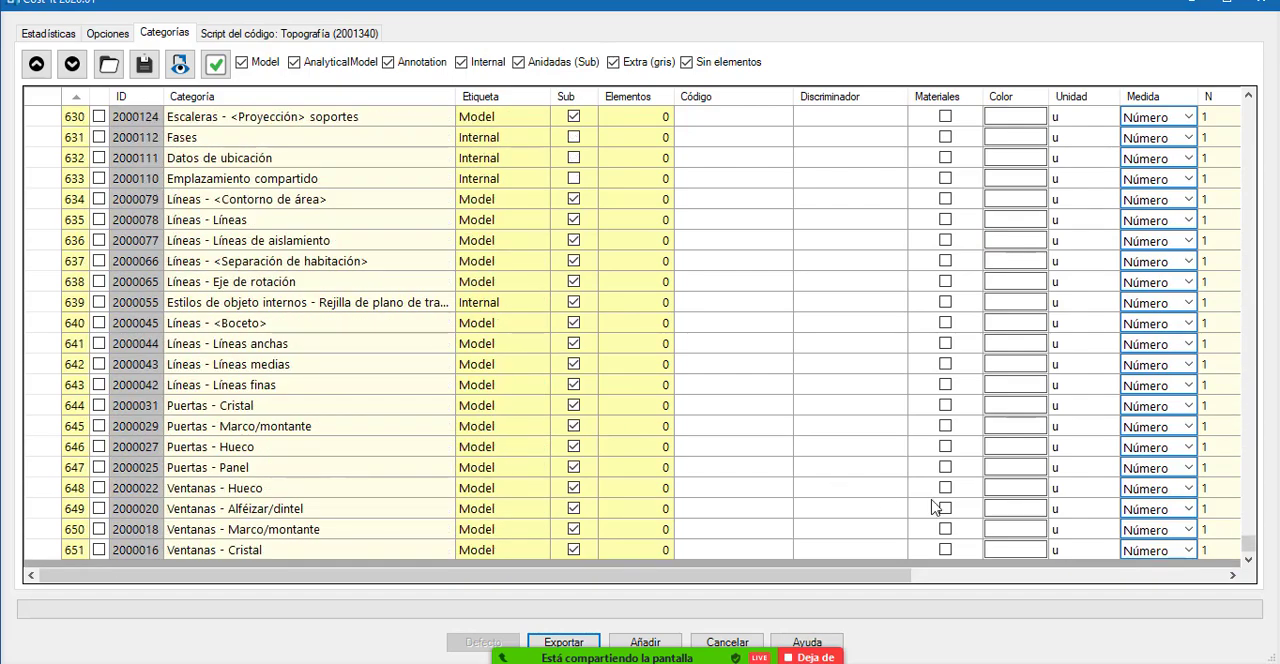
{"action": "scroll", "coordinate": [508, 486], "scroll_direction": "up", "scroll_amount": 8}
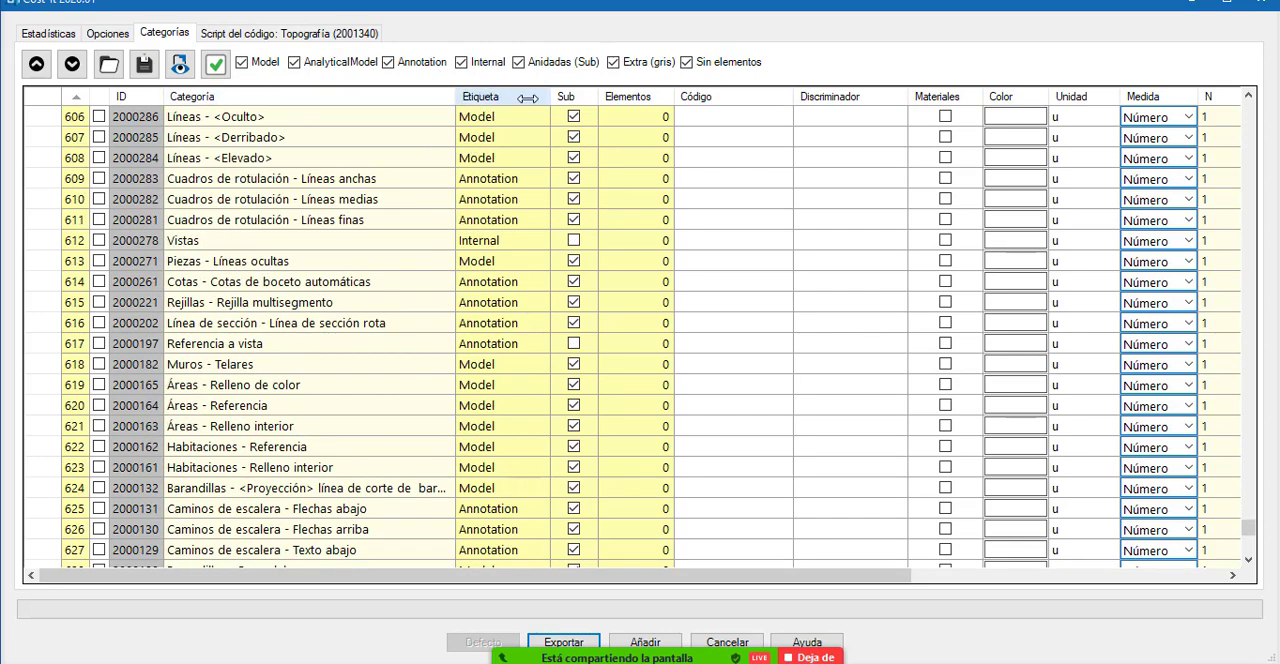
{"action": "left_click_drag", "start_coordinate": [527, 97], "coordinate": [528, 97]}
{"action": "scroll", "coordinate": [503, 449], "scroll_direction": "up", "scroll_amount": 2}
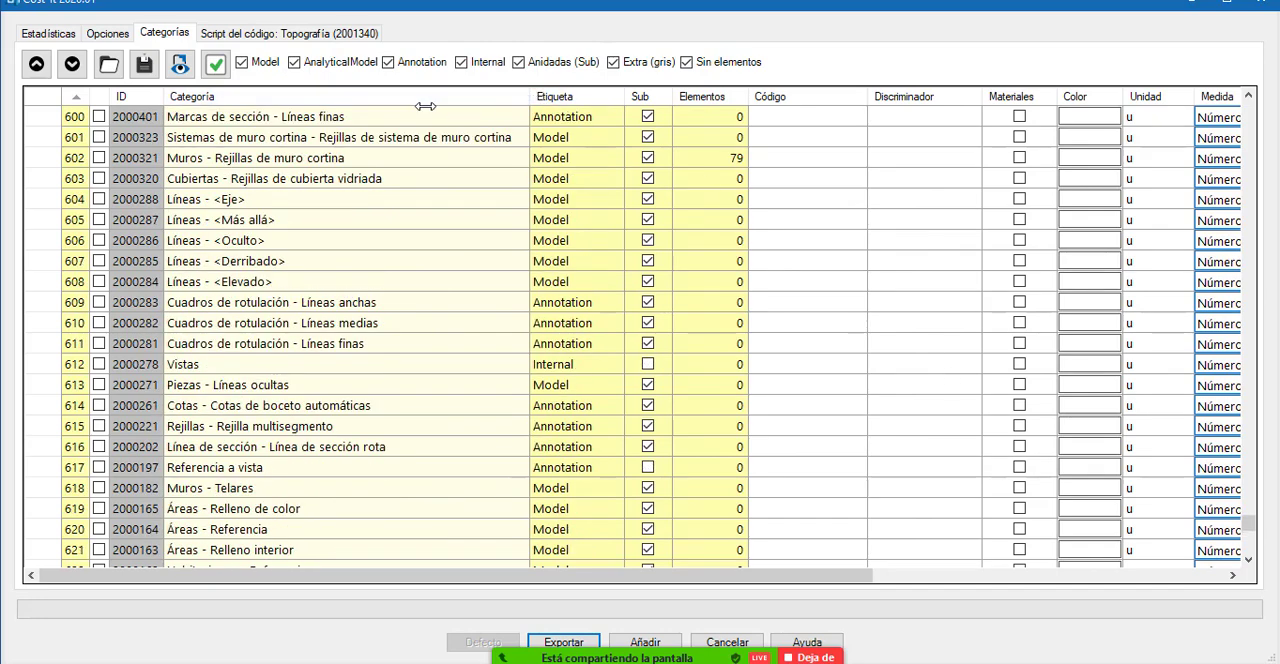
{"action": "left_click_drag", "start_coordinate": [425, 106], "coordinate": [427, 106]}
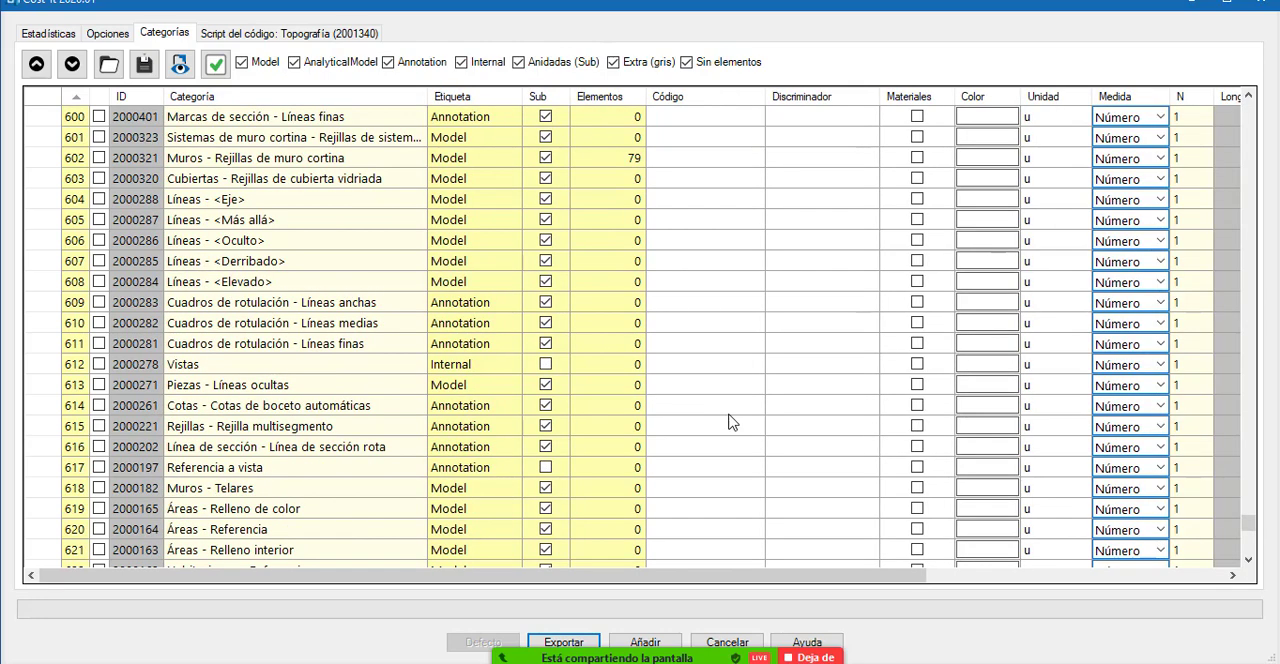
{"action": "scroll", "coordinate": [730, 422], "scroll_direction": "up", "scroll_amount": 15}
{"action": "left_click_drag", "start_coordinate": [1248, 495], "coordinate": [1252, 84]}
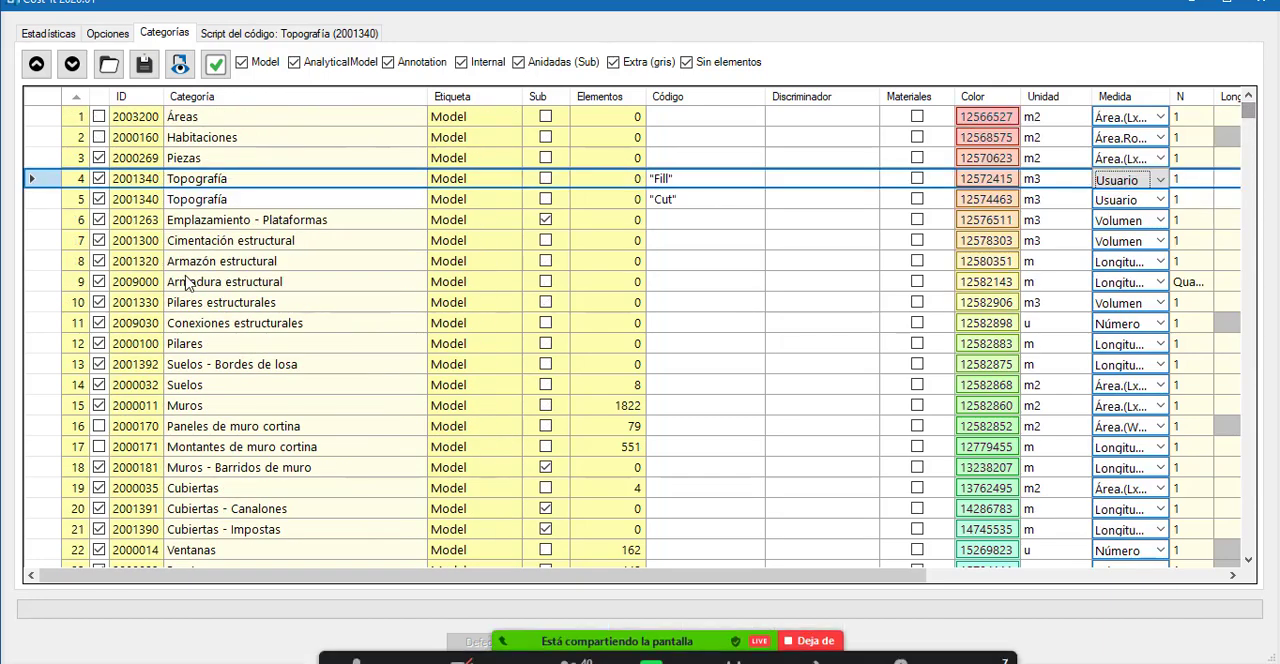
Exclude both Topografía rows, Emplazamiento - Plataformas and Cimentación estructural from the exported categories.
{"action": "left_click", "coordinate": [97, 180]}
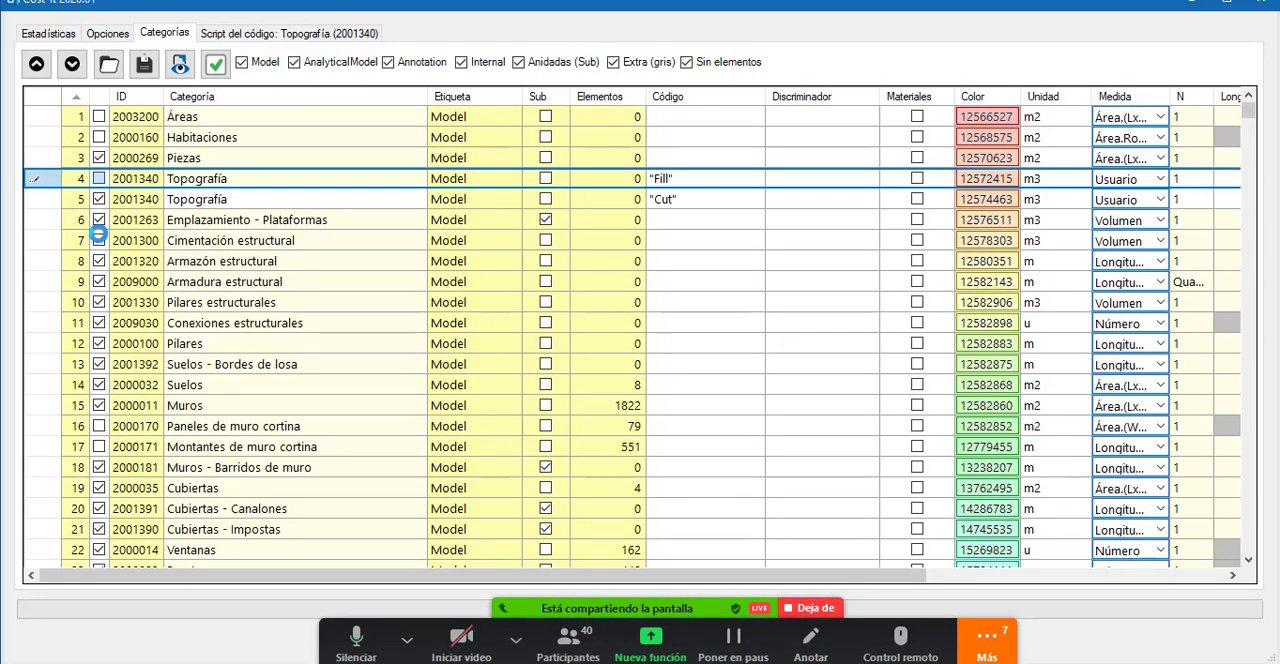
{"action": "left_click", "coordinate": [99, 199]}
{"action": "left_click", "coordinate": [100, 219]}
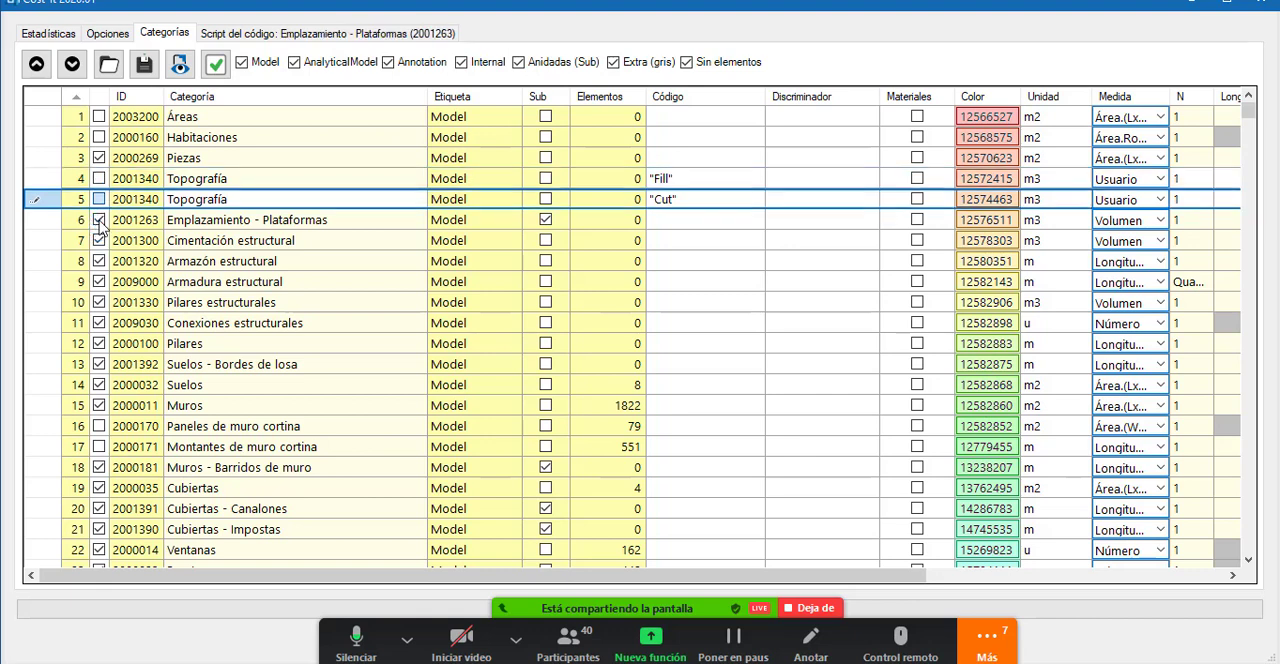
{"action": "left_click", "coordinate": [98, 241]}
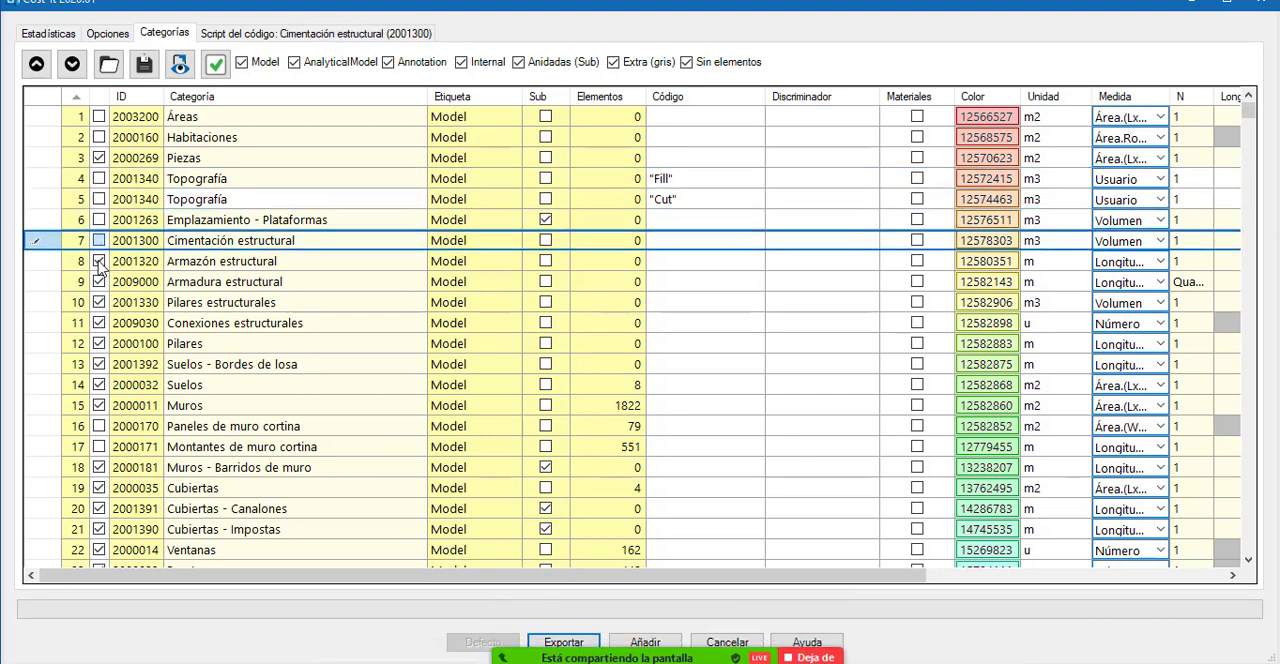
Include Emplazamiento - Plataformas, Cimentación estructural, Áreas and Habitaciones in the export, and exclude Armazón estructural.
{"action": "left_click", "coordinate": [99, 219]}
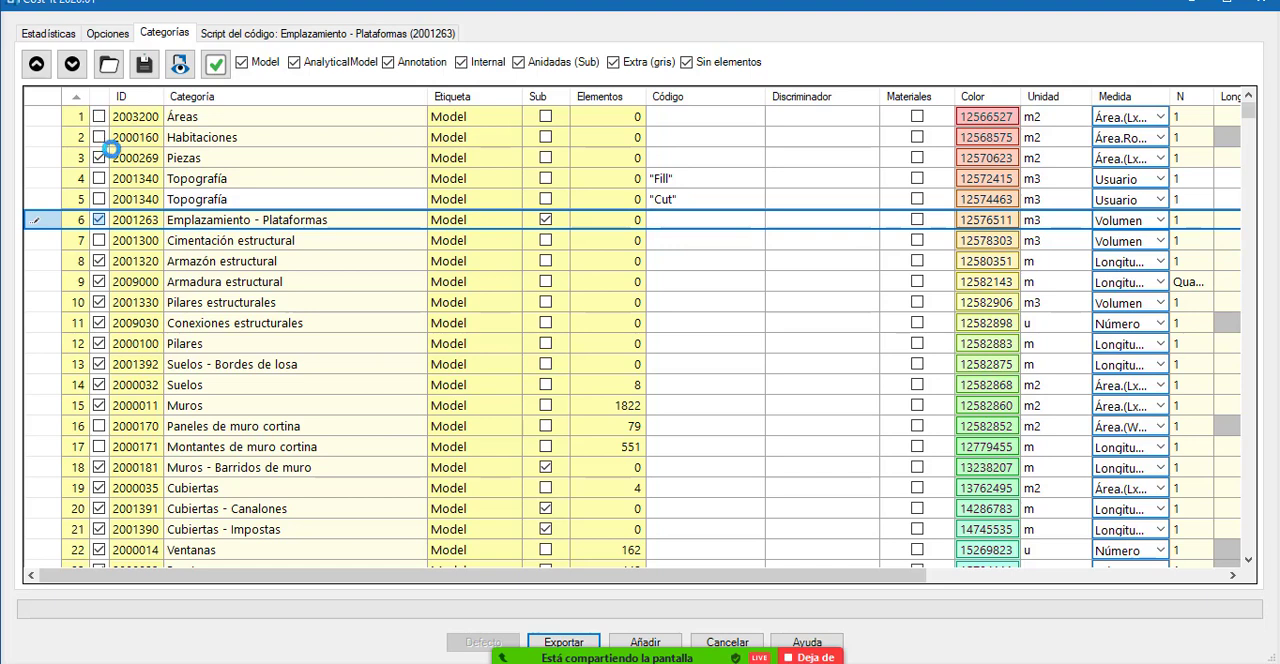
{"action": "left_click", "coordinate": [99, 261]}
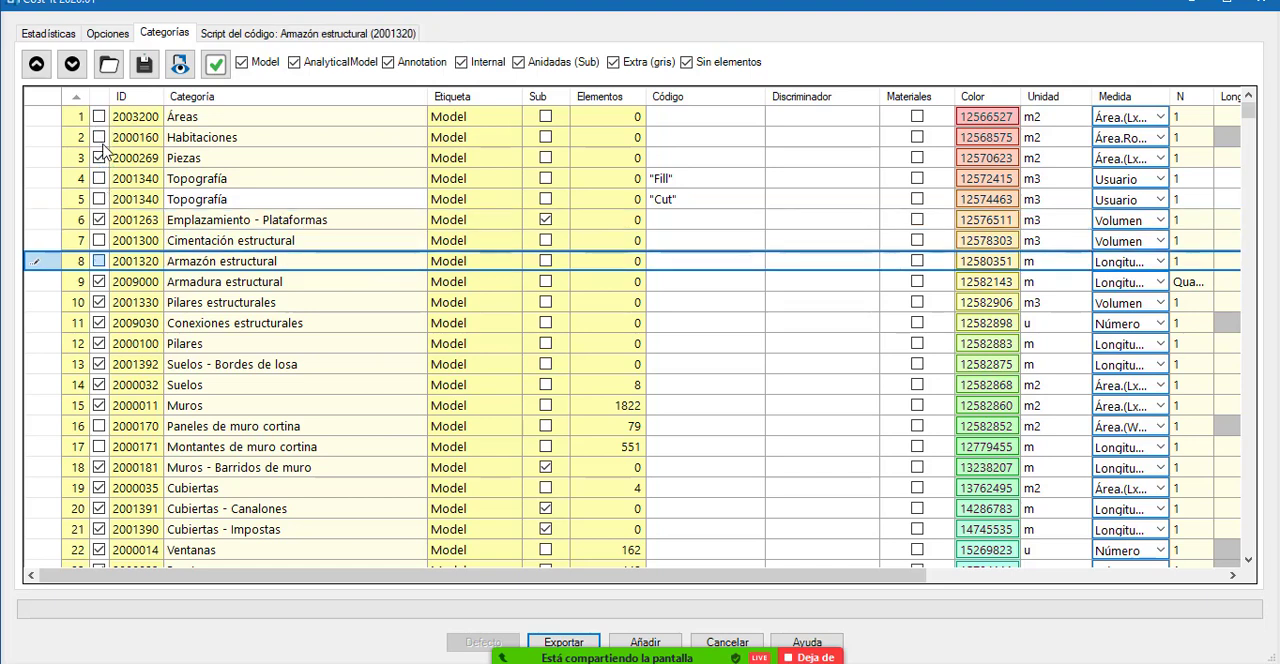
{"action": "left_click", "coordinate": [99, 240]}
{"action": "left_click", "coordinate": [99, 117]}
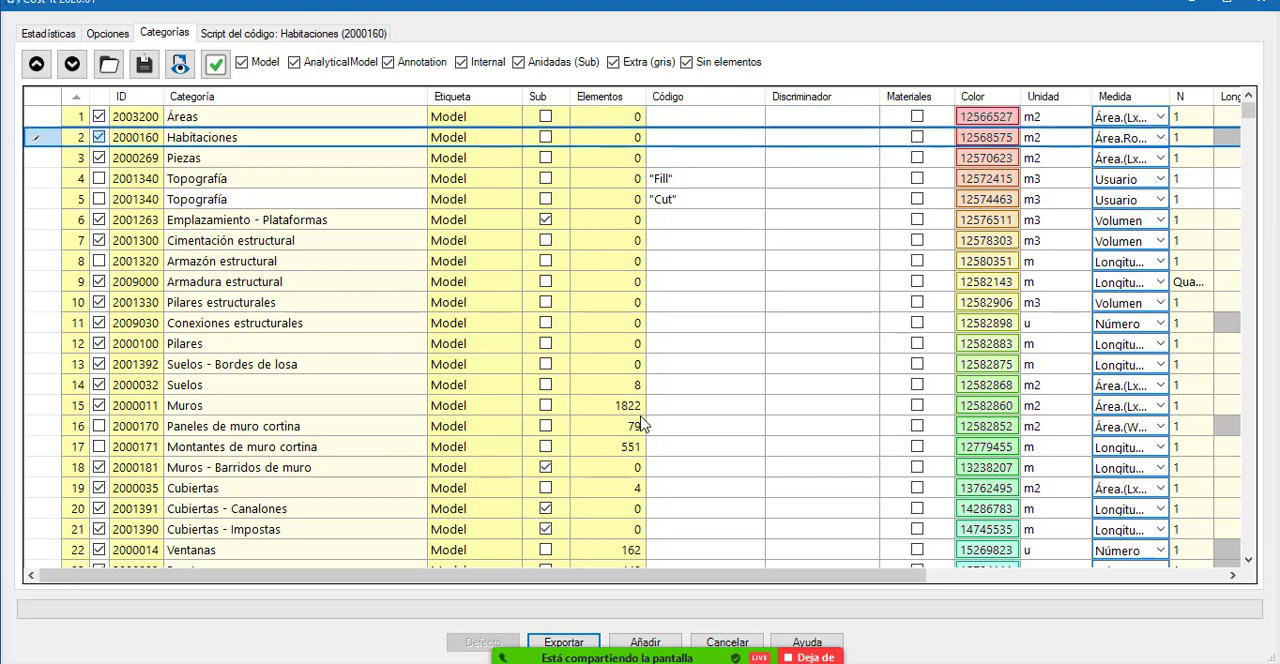
Examine the Barandillas category, its code script and the export options, and return to the categories table.
{"action": "scroll", "coordinate": [640, 450], "scroll_direction": "down", "scroll_amount": 6}
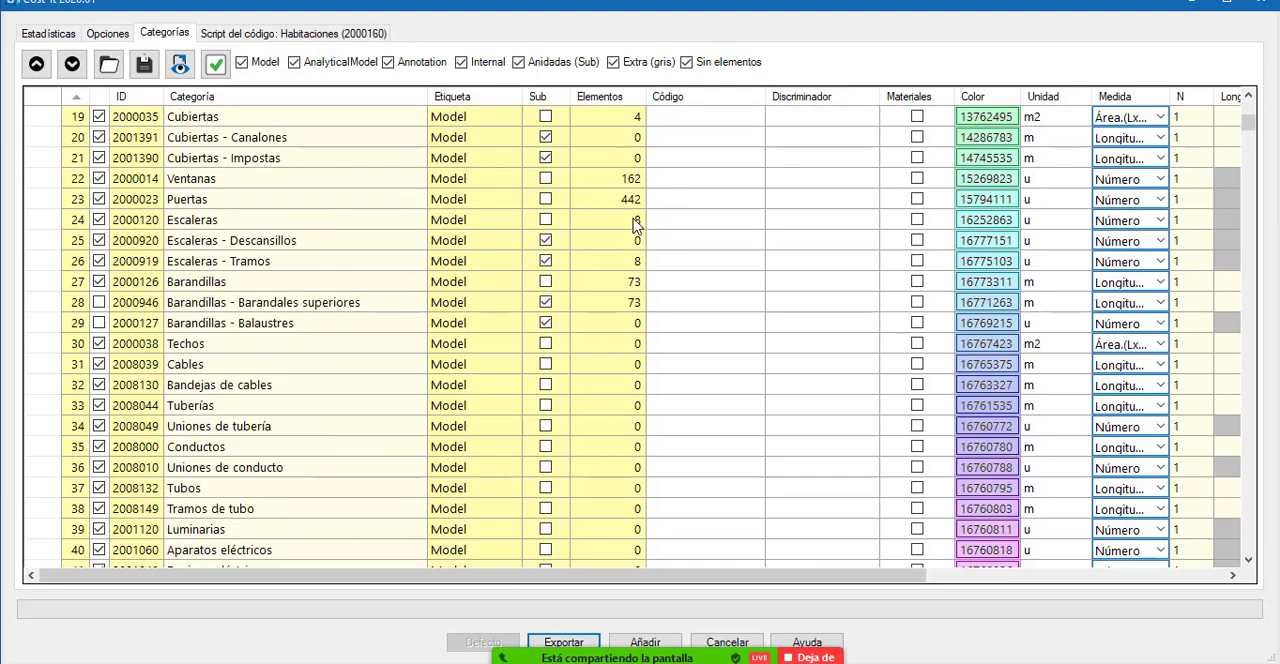
{"action": "left_click", "coordinate": [548, 285]}
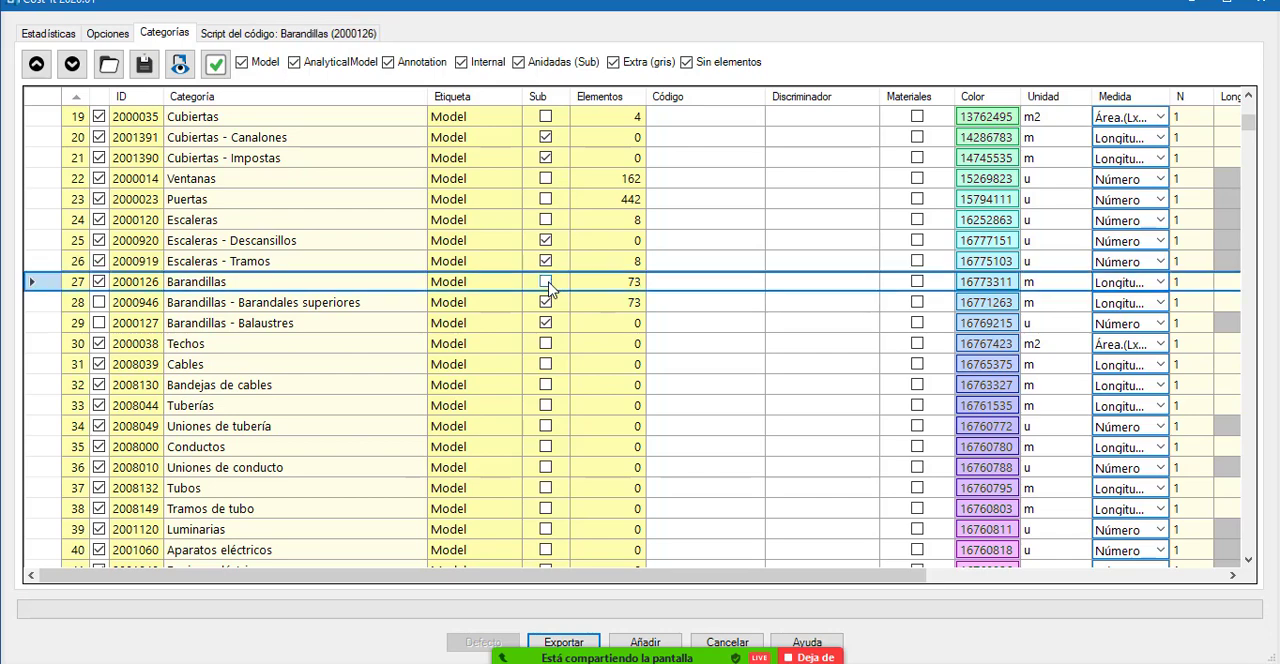
{"action": "scroll", "coordinate": [975, 350], "scroll_direction": "up", "scroll_amount": 6}
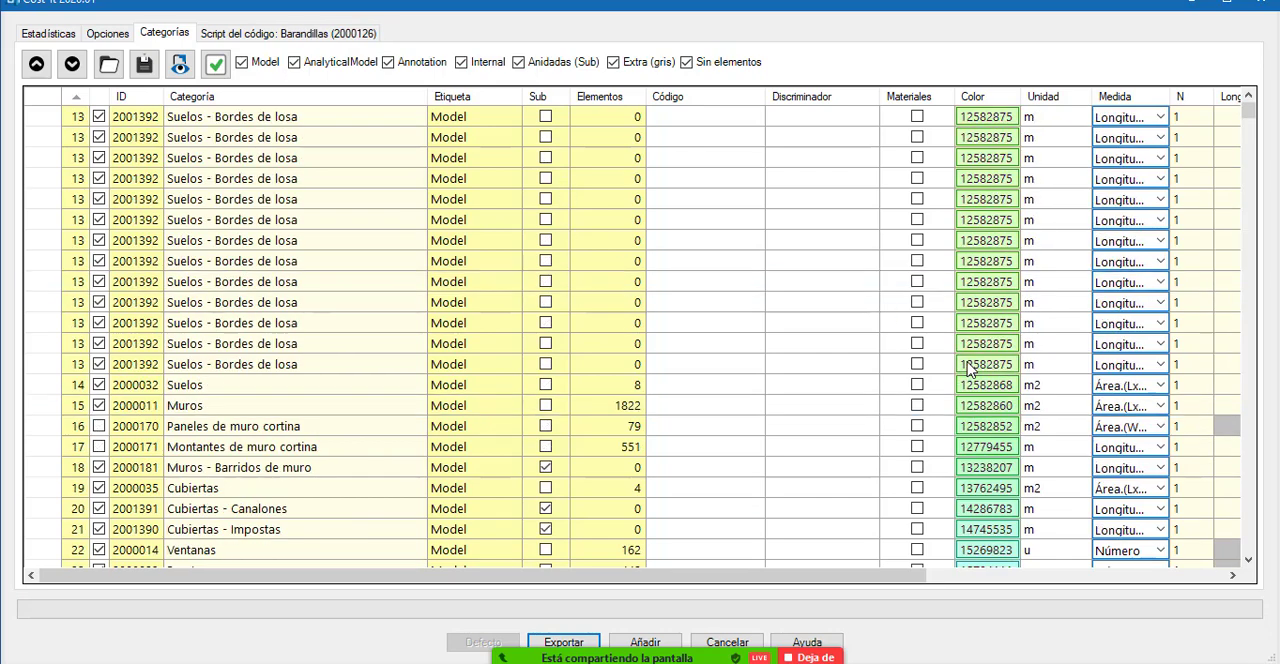
{"action": "left_click", "coordinate": [268, 31]}
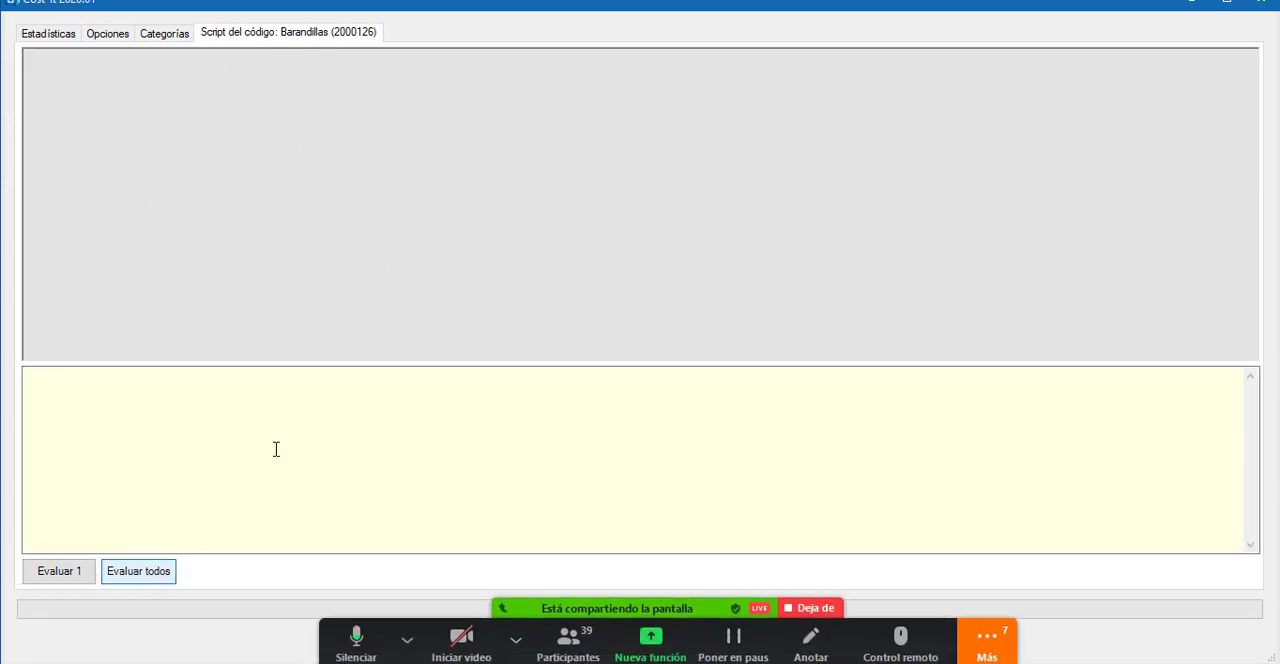
{"action": "left_click", "coordinate": [107, 33]}
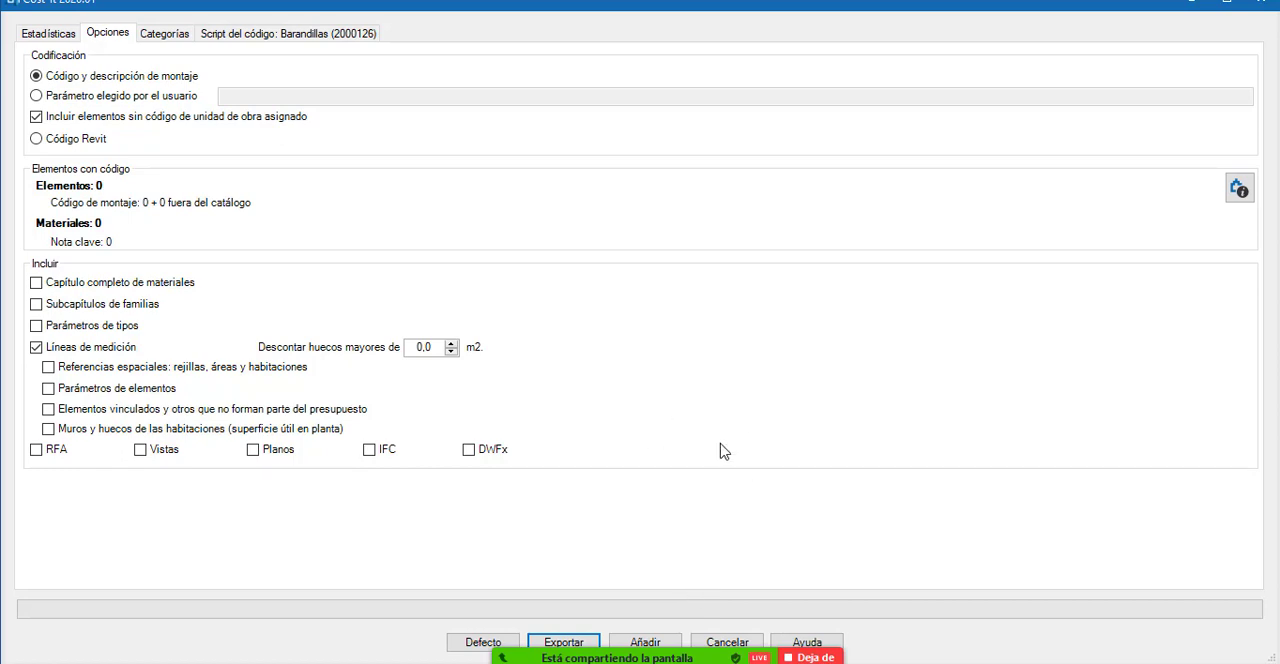
{"action": "left_click", "coordinate": [166, 34]}
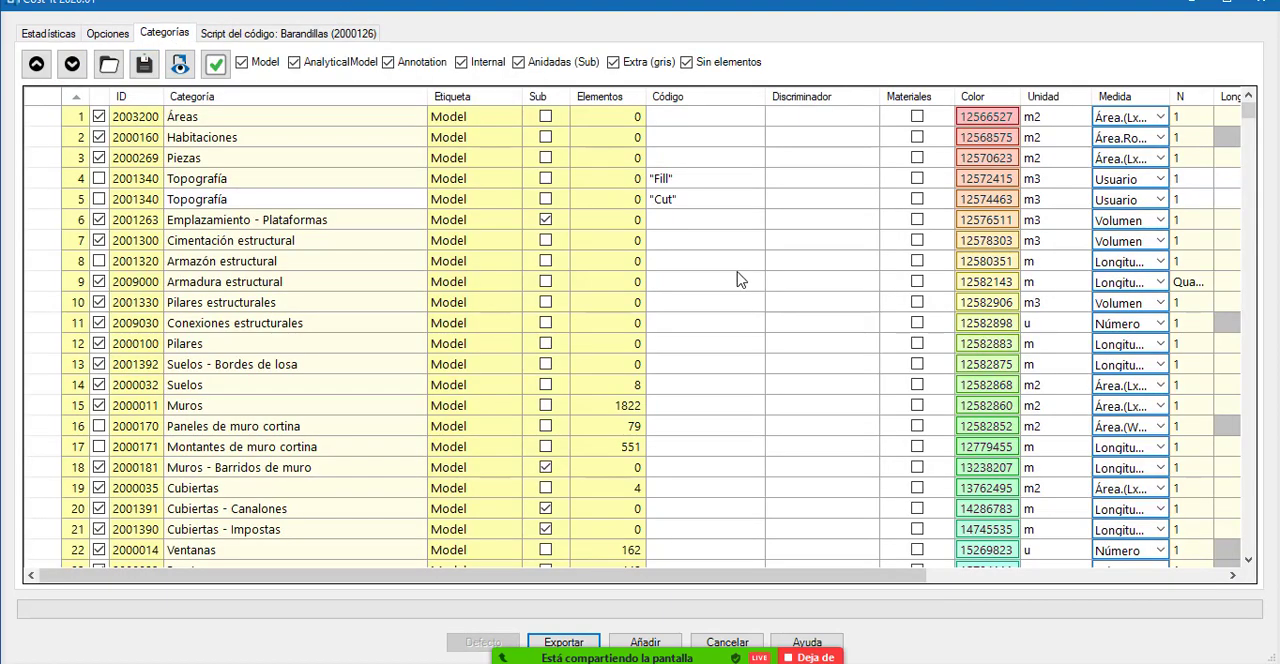
Start exporting the elements to a Presto file, cancel the save and dismiss the export dialog.
{"action": "left_click", "coordinate": [587, 643]}
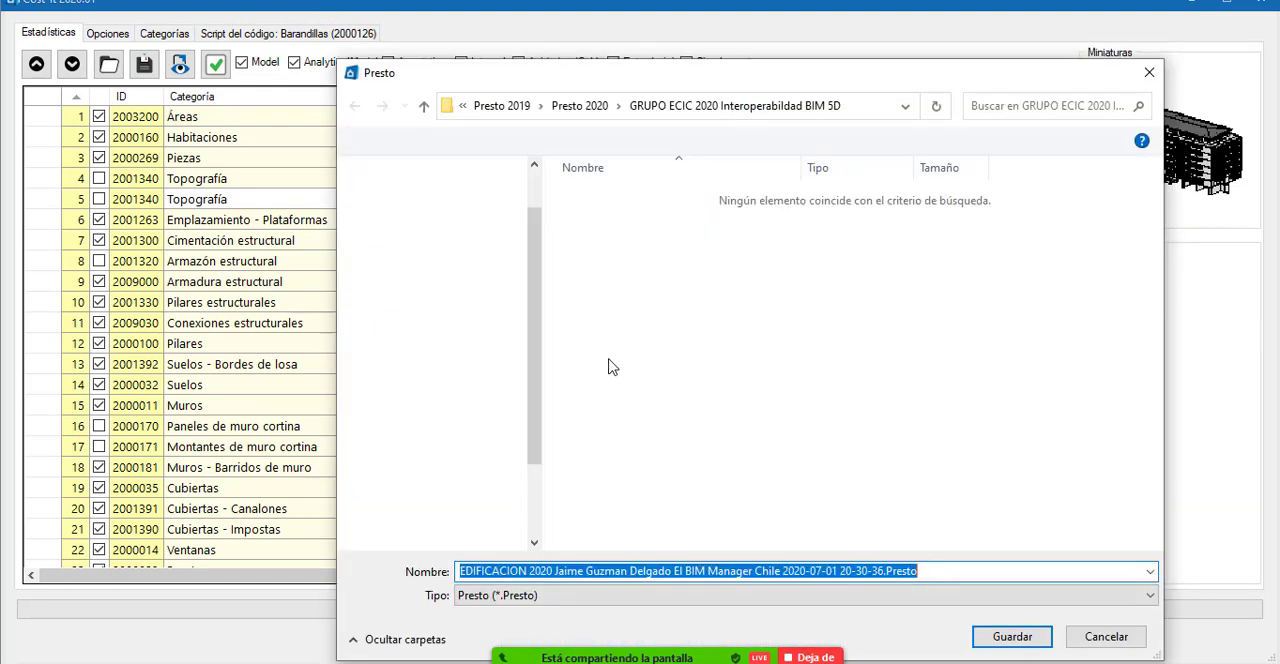
{"action": "left_click", "coordinate": [1106, 636]}
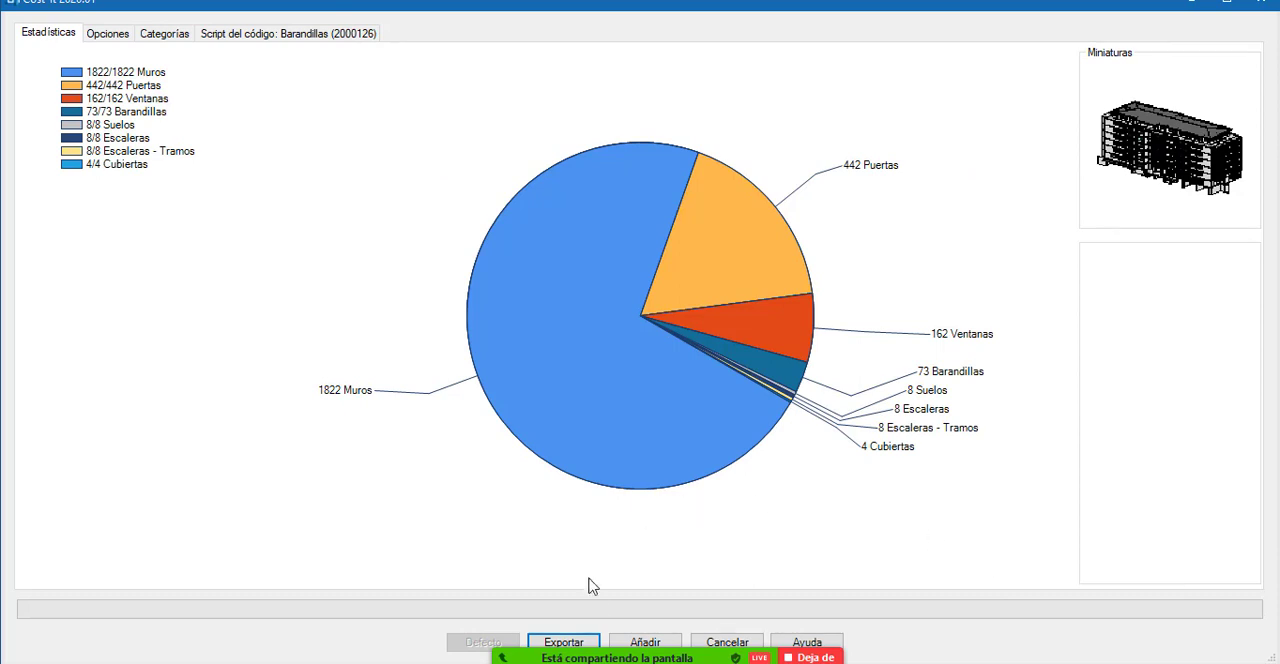
{"action": "left_click", "coordinate": [1226, 3]}
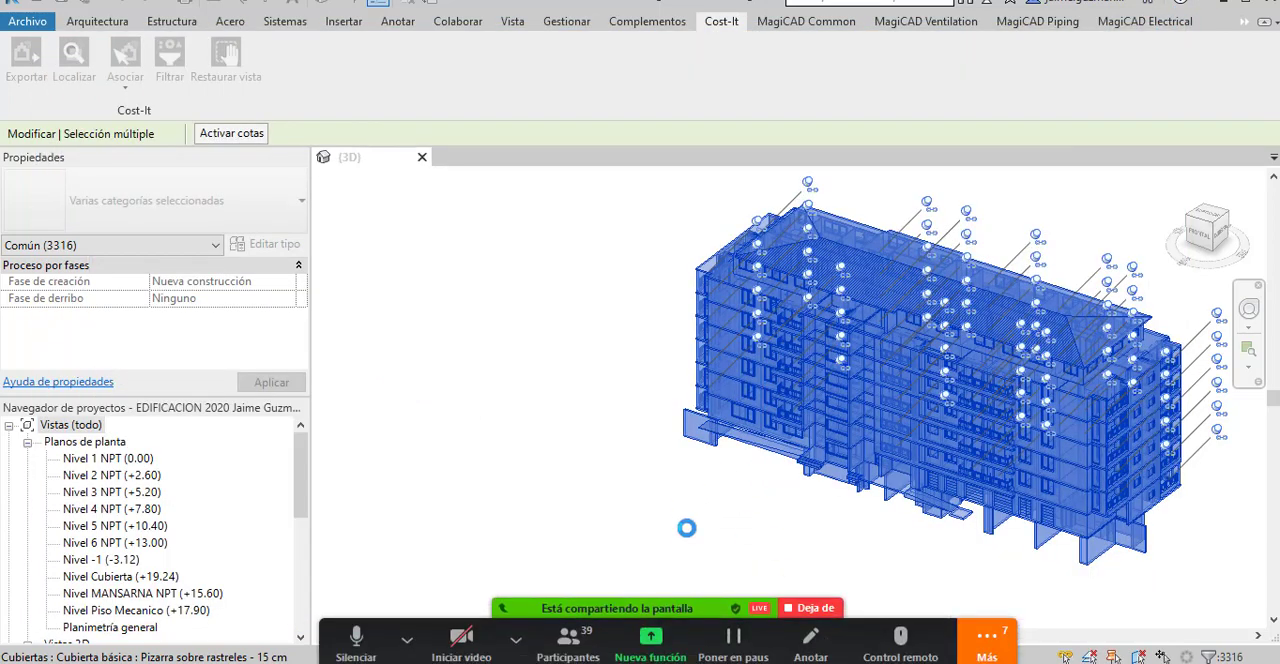
Stop the Zoom screen share, switch to Presto and dock its budget window to the left half of the screen.
{"action": "left_click", "coordinate": [807, 610]}
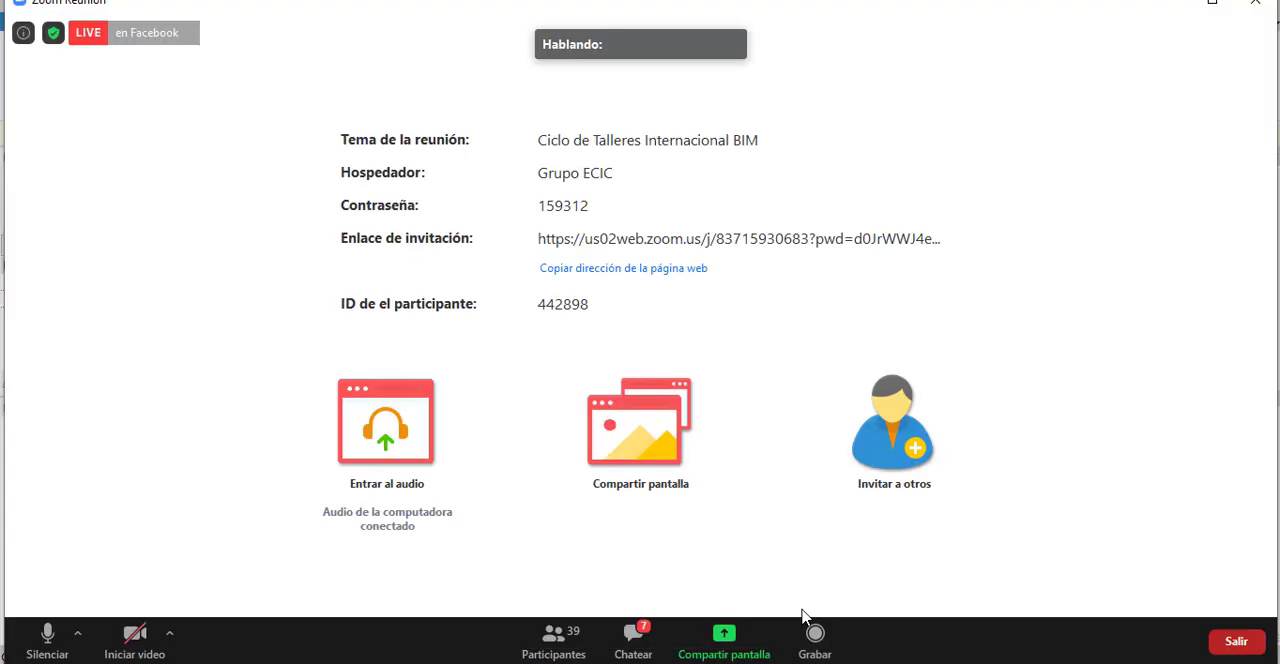
{"action": "left_click", "coordinate": [1168, 6]}
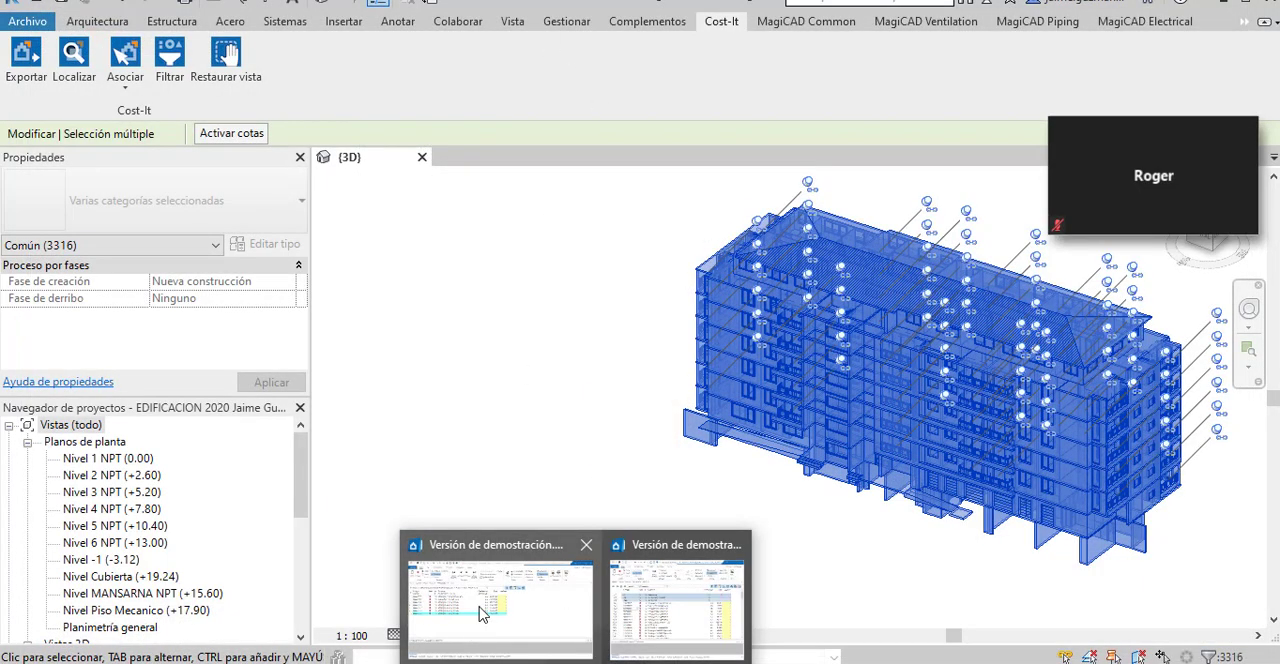
{"action": "left_click", "coordinate": [478, 615]}
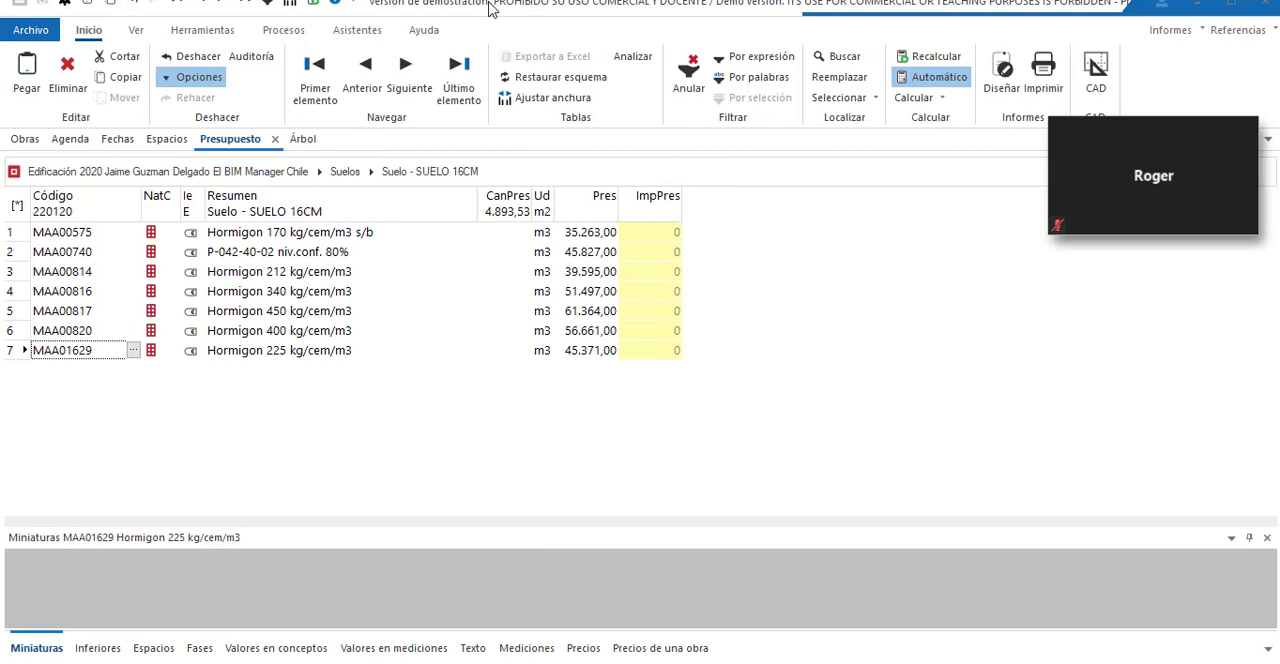
{"action": "double_click", "coordinate": [490, 8]}
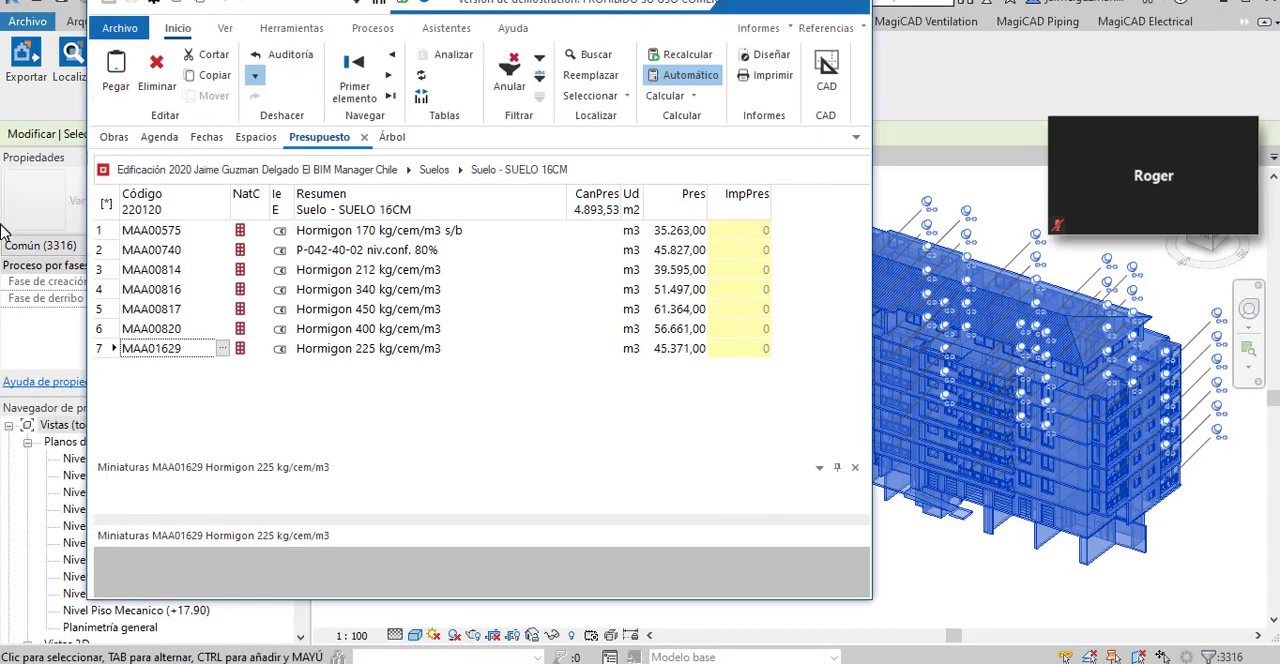
{"action": "key", "text": "super+Left"}
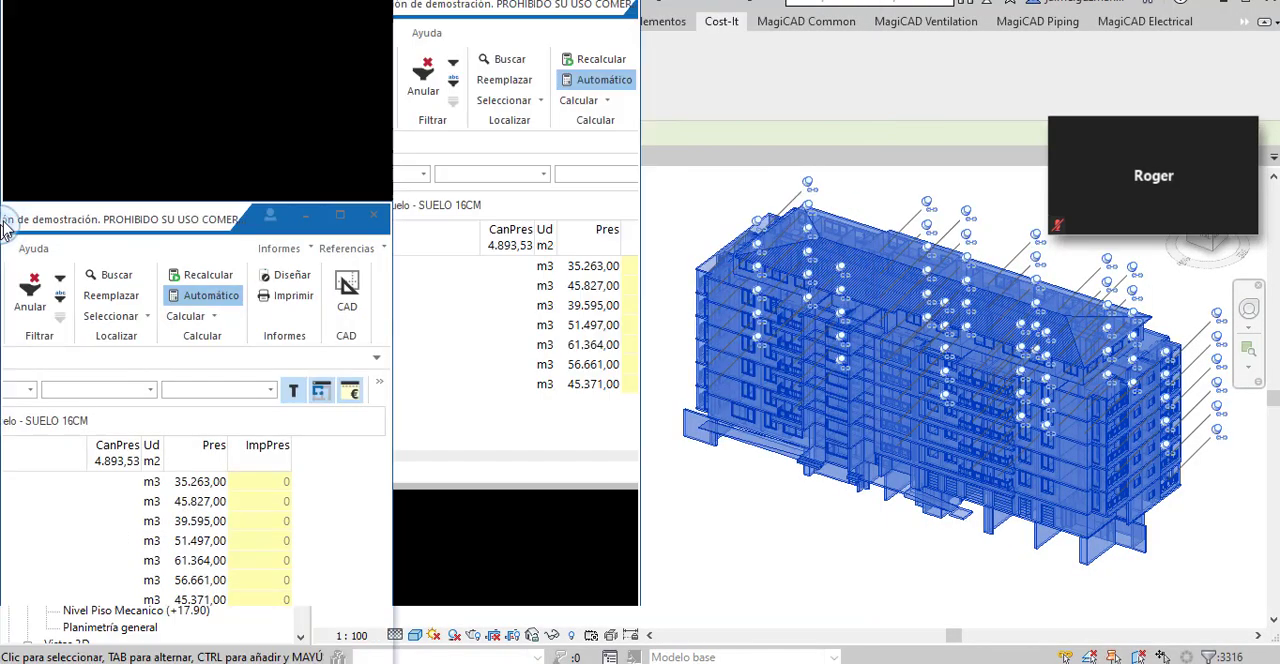
Restore the Revit window and dock it to the right half of the screen beside Presto.
{"action": "left_click", "coordinate": [820, 69]}
{"action": "left_click", "coordinate": [1223, 3]}
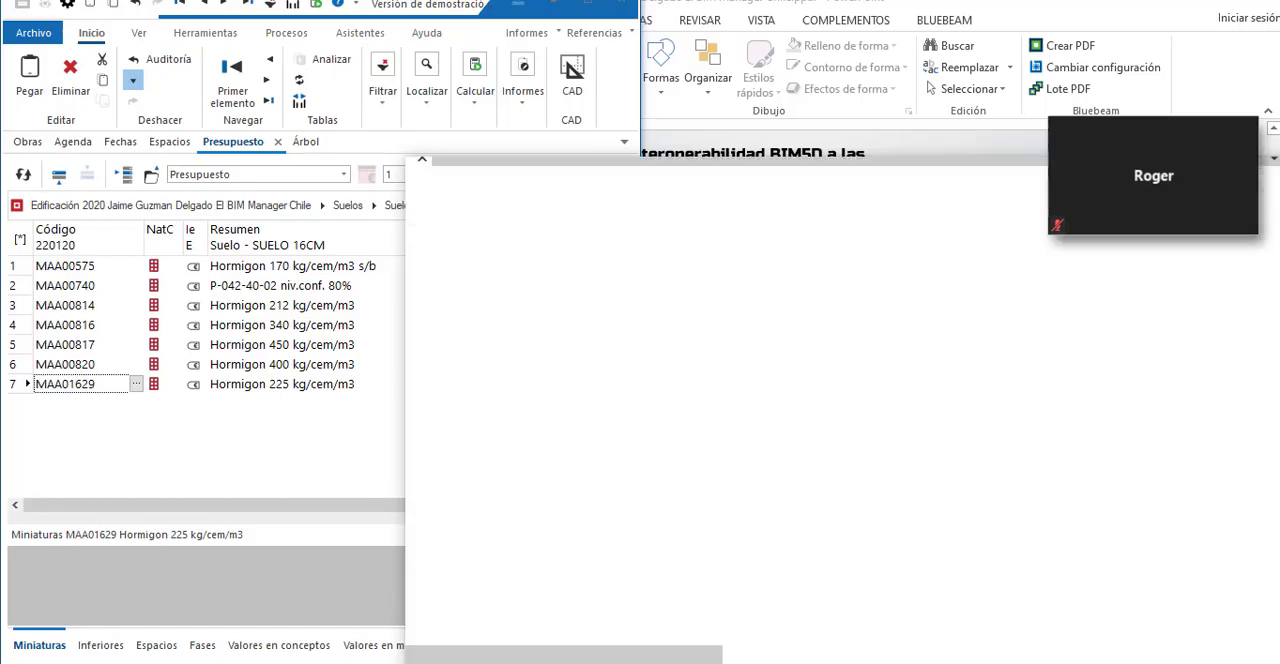
{"action": "left_click_drag", "start_coordinate": [735, 172], "coordinate": [864, 316]}
{"action": "key", "text": "super+Right"}
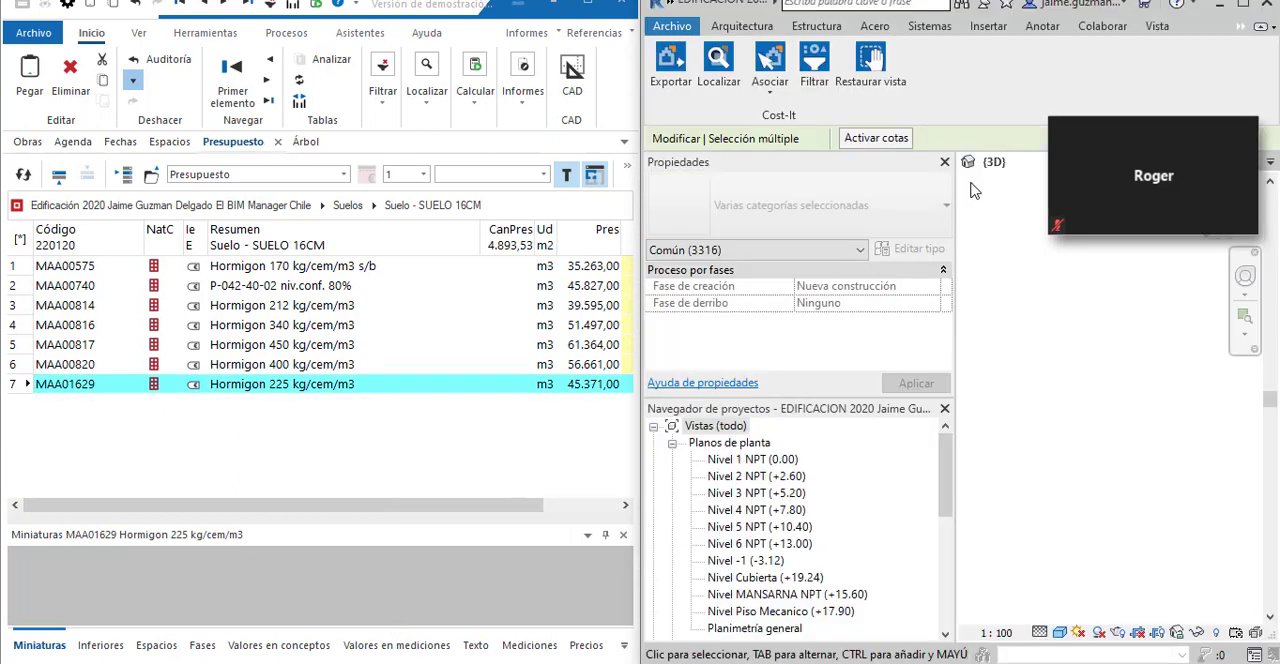
Narrow Revit's properties and project browser area, clear the selection and bring the whole building into the 3D view.
{"action": "left_click_drag", "start_coordinate": [955, 238], "coordinate": [816, 238]}
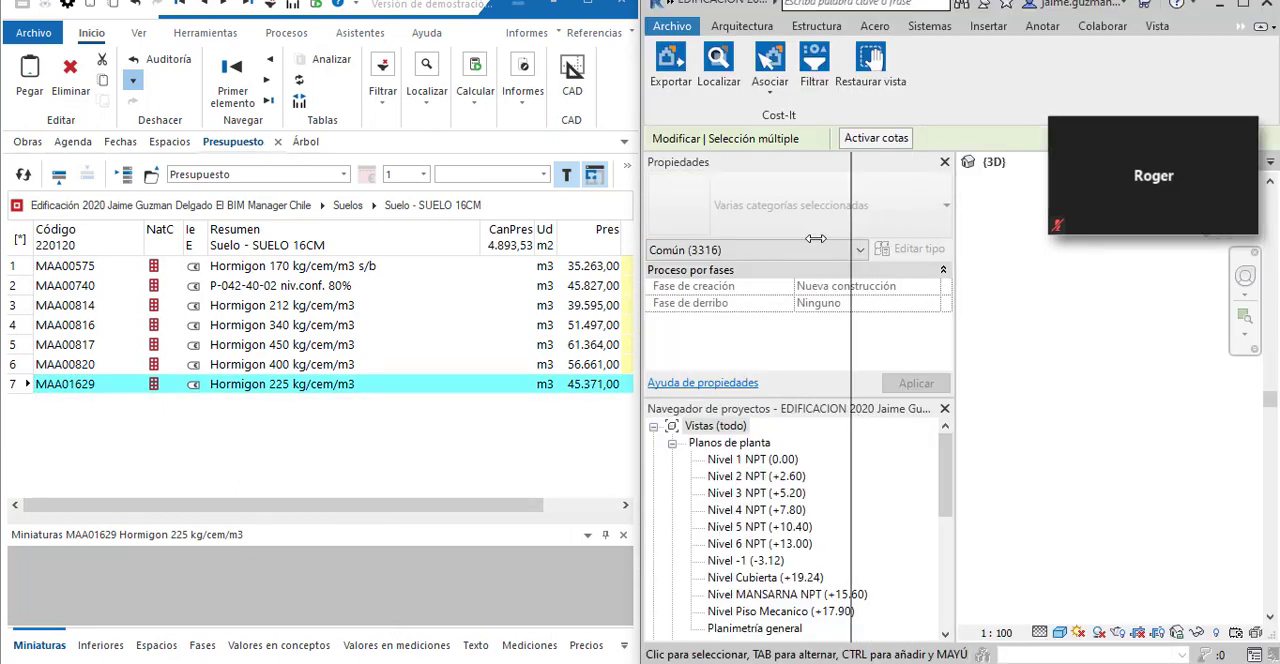
{"action": "left_click_drag", "start_coordinate": [908, 325], "coordinate": [936, 360]}
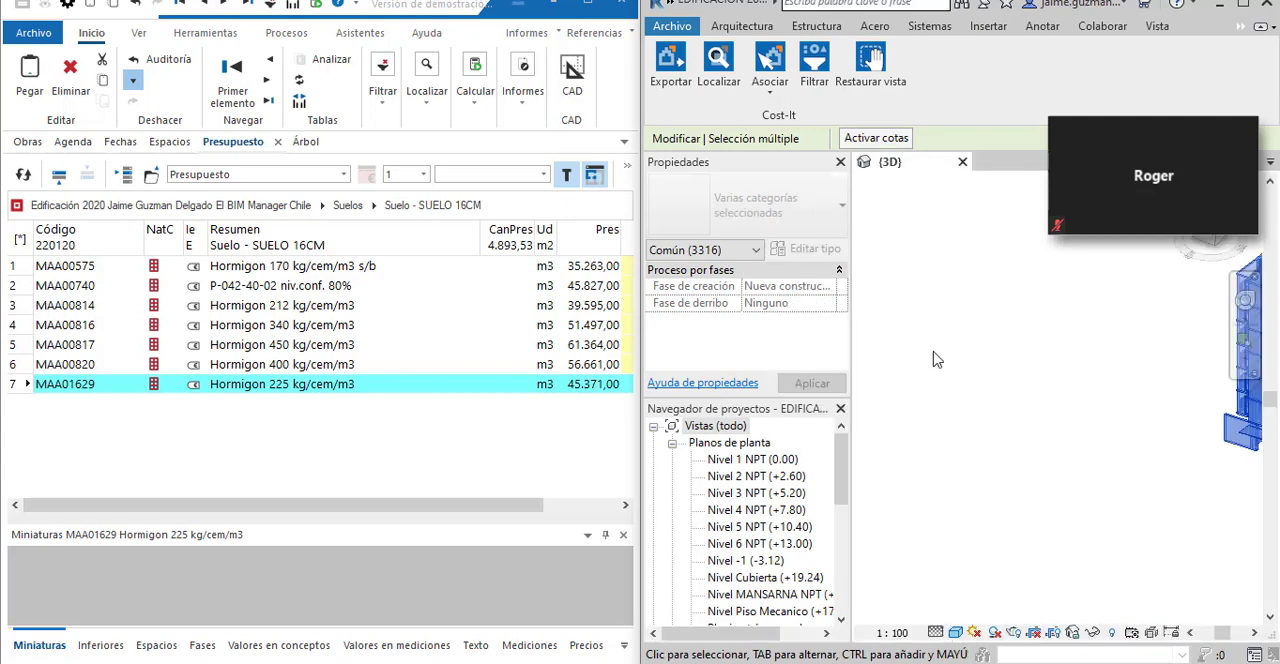
{"action": "left_click", "coordinate": [1106, 348]}
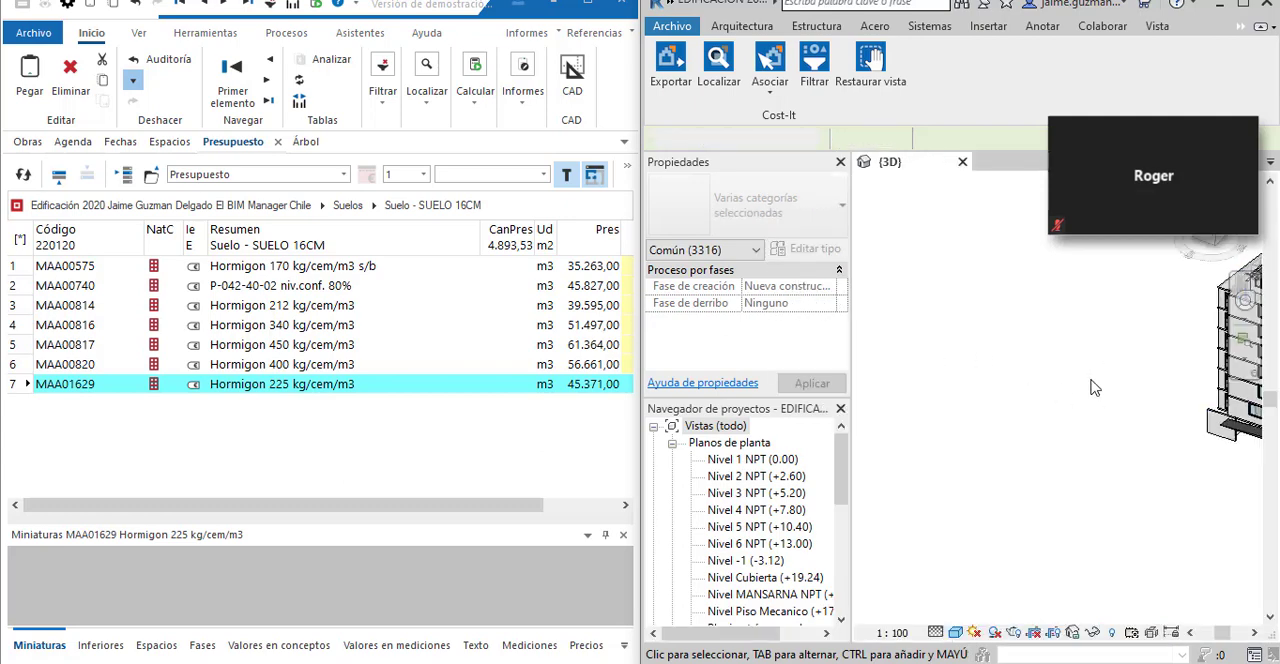
{"action": "left_click_drag", "start_coordinate": [1108, 400], "coordinate": [838, 390]}
{"action": "scroll", "coordinate": [953, 466], "scroll_direction": "down", "scroll_amount": 1}
{"action": "left_click_drag", "start_coordinate": [953, 466], "coordinate": [911, 438]}
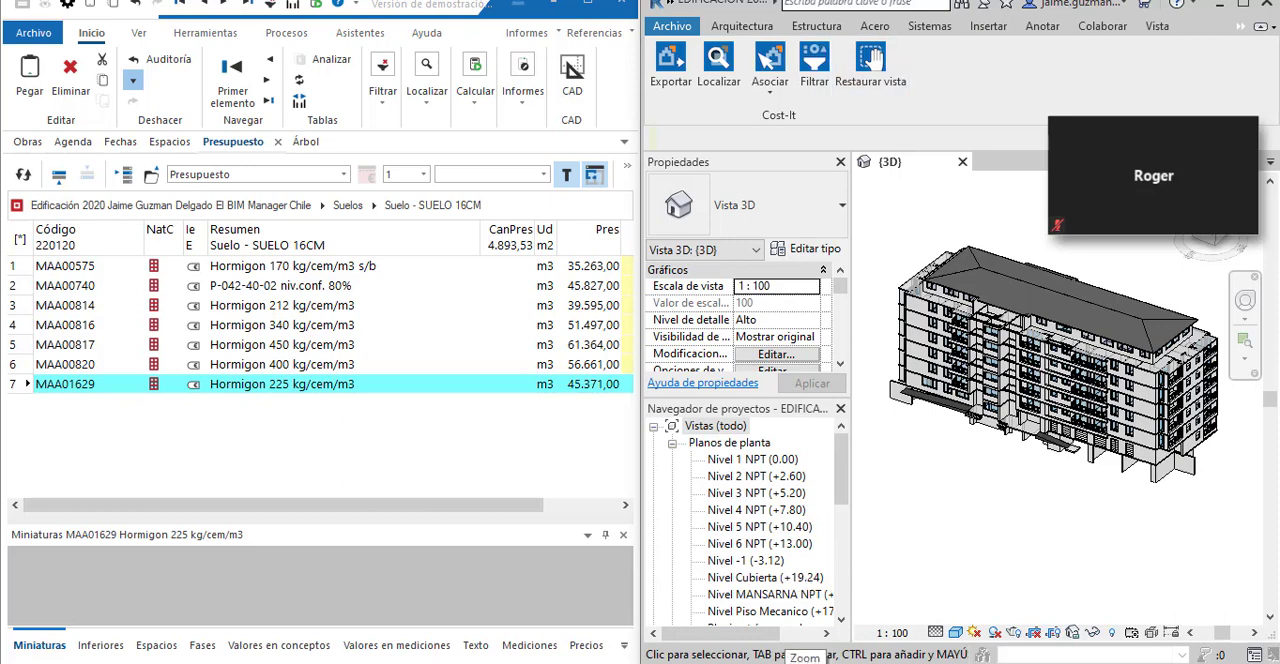
{"action": "left_click", "coordinate": [1054, 662]}
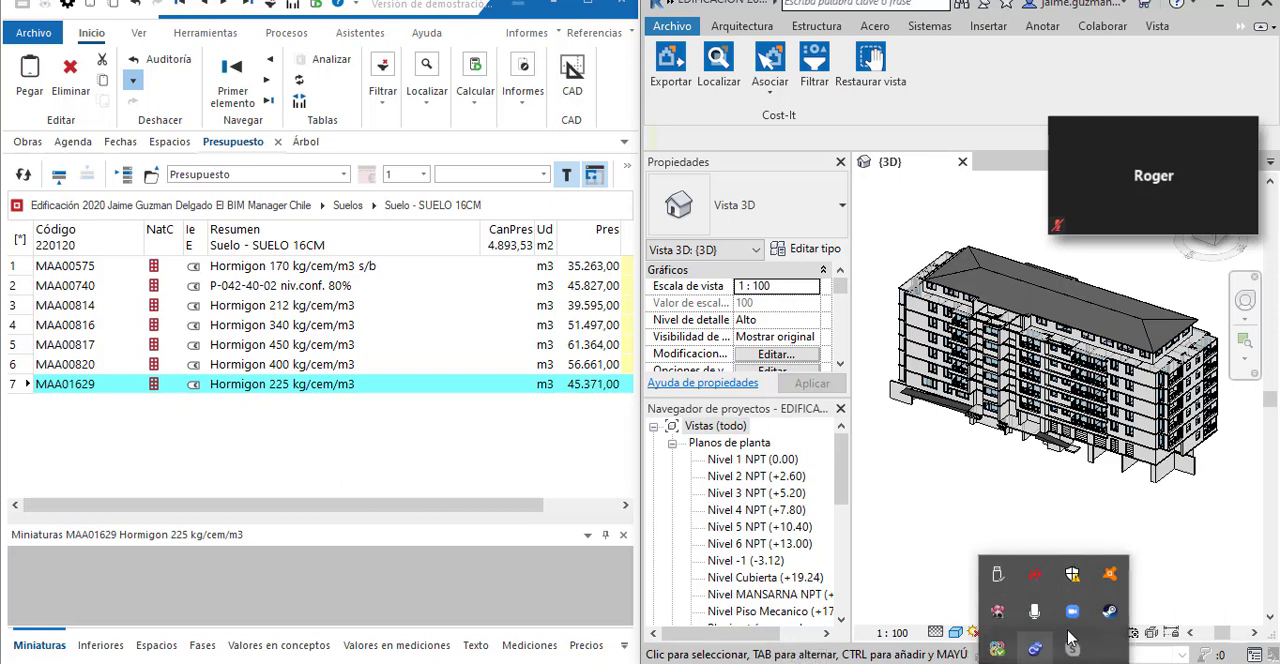
{"action": "left_click", "coordinate": [1072, 611]}
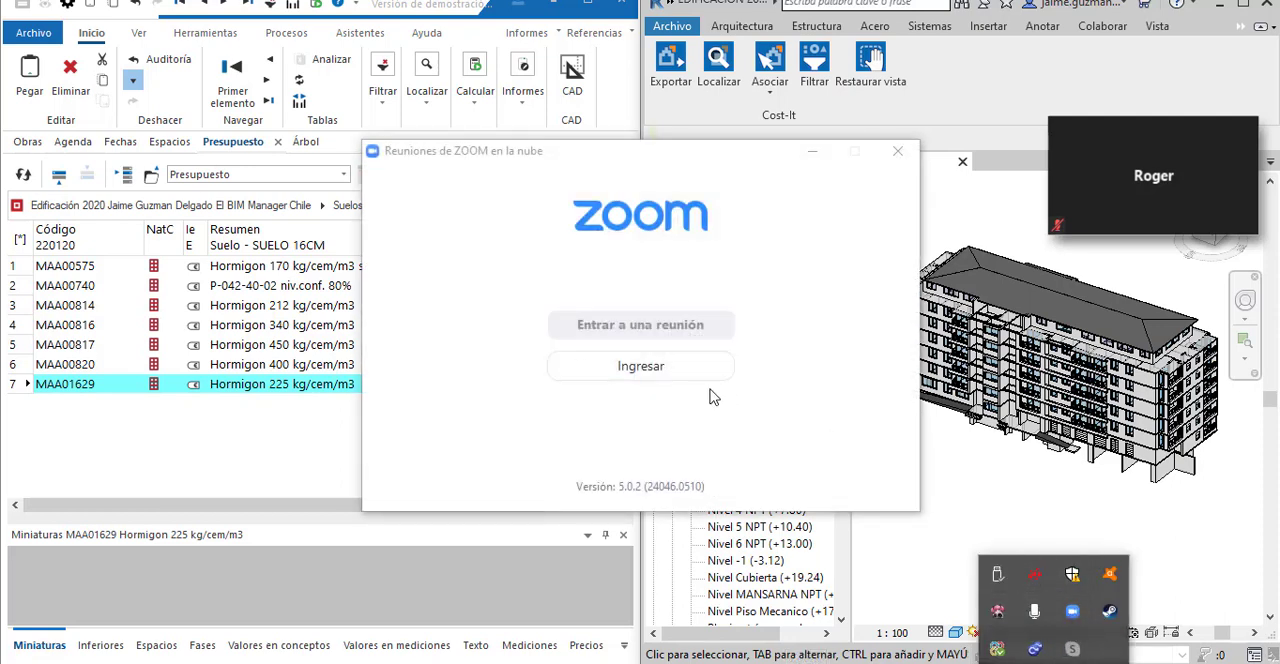
{"action": "left_click", "coordinate": [812, 151]}
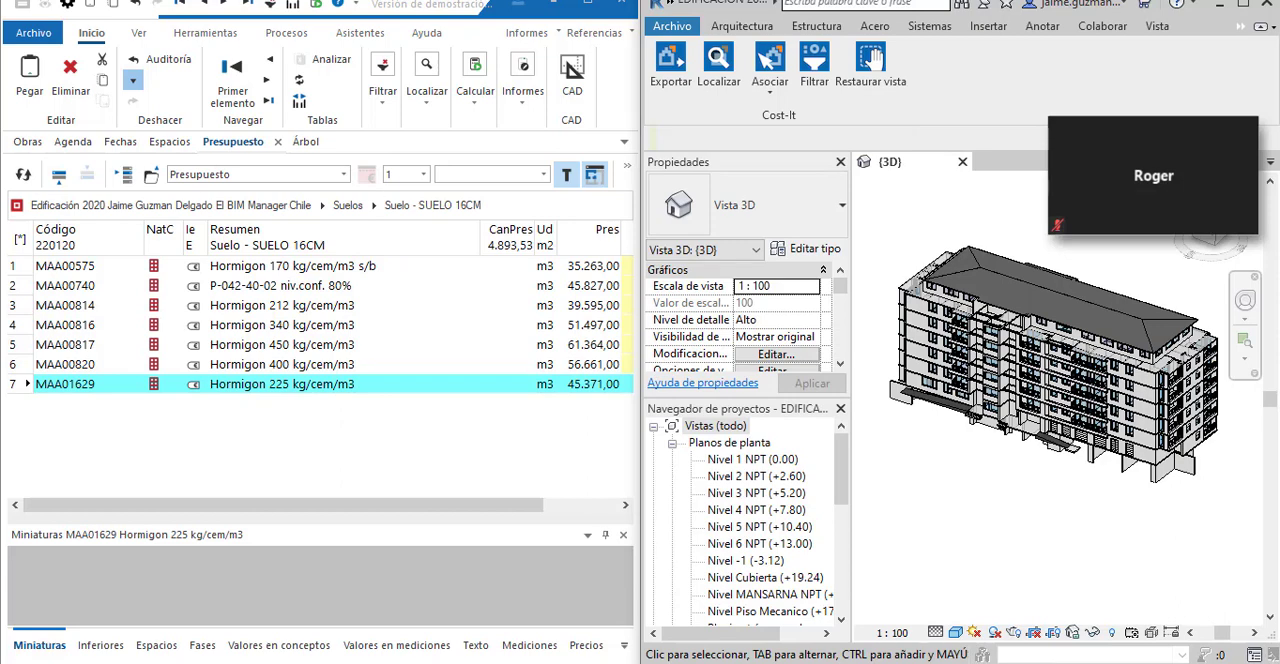
Return to the full Zoom meeting and share the Autodesk Revit 2019 window.
{"action": "mouse_move", "coordinate": [806, 662]}
{"action": "mouse_move", "coordinate": [1152, 172]}
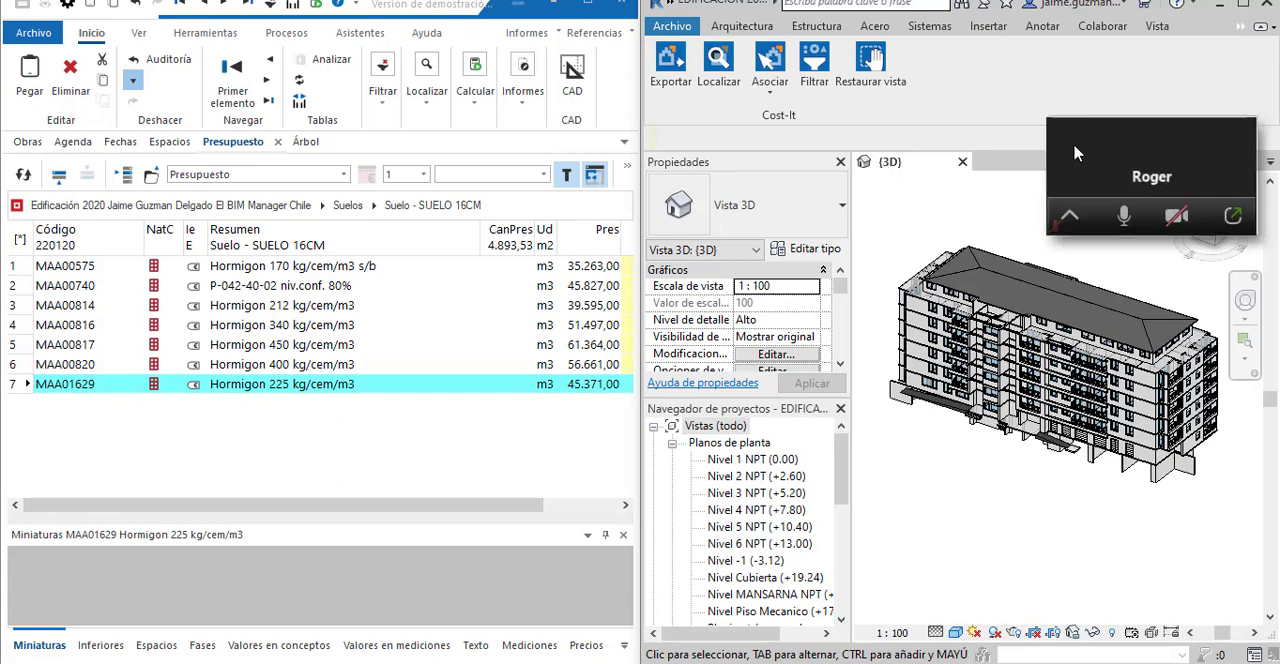
{"action": "left_click_drag", "start_coordinate": [1076, 152], "coordinate": [738, 195]}
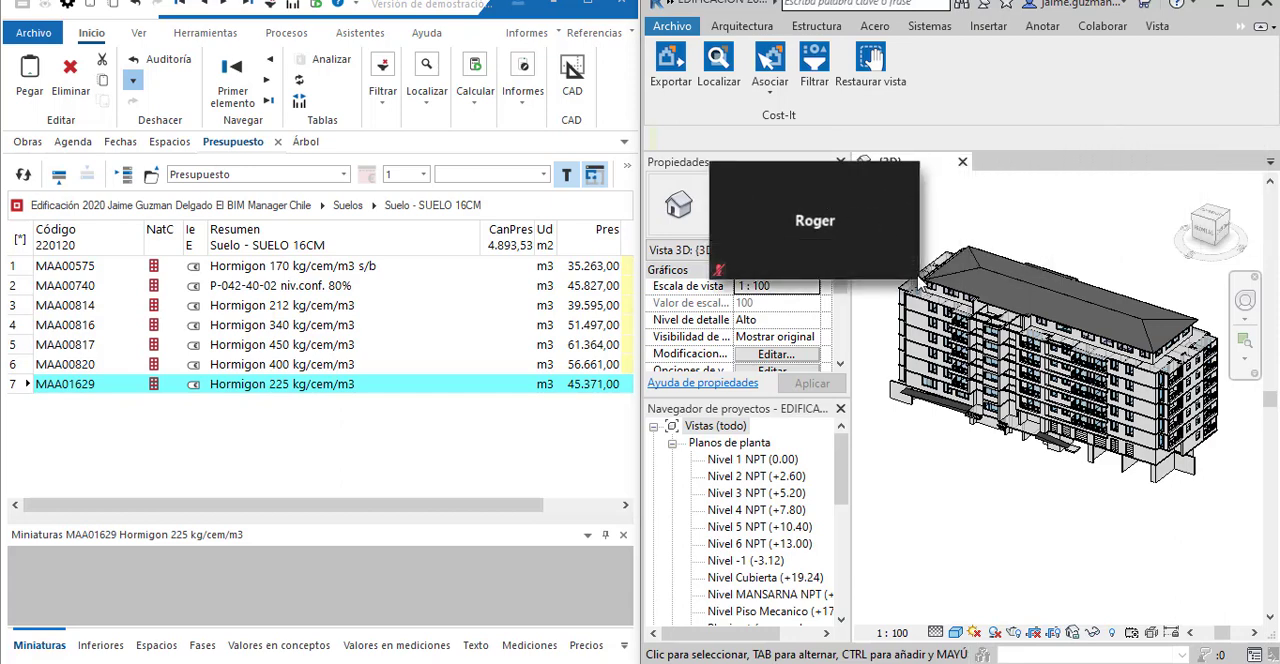
{"action": "mouse_move", "coordinate": [900, 264]}
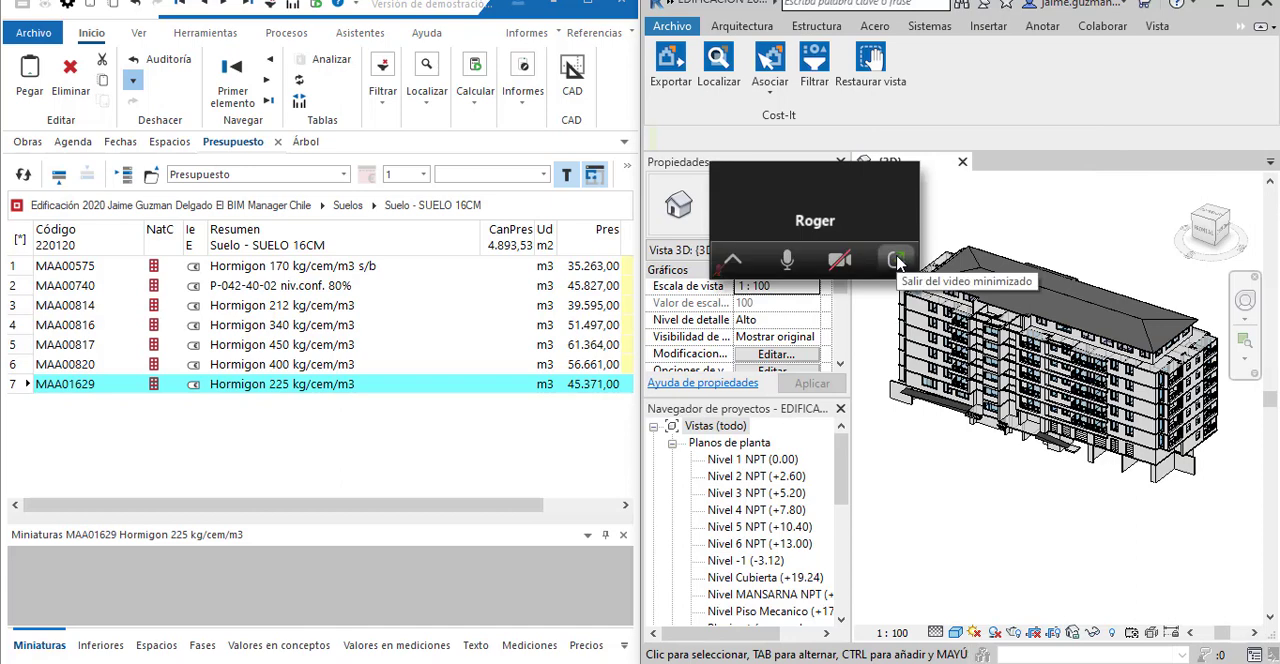
{"action": "left_click", "coordinate": [898, 262]}
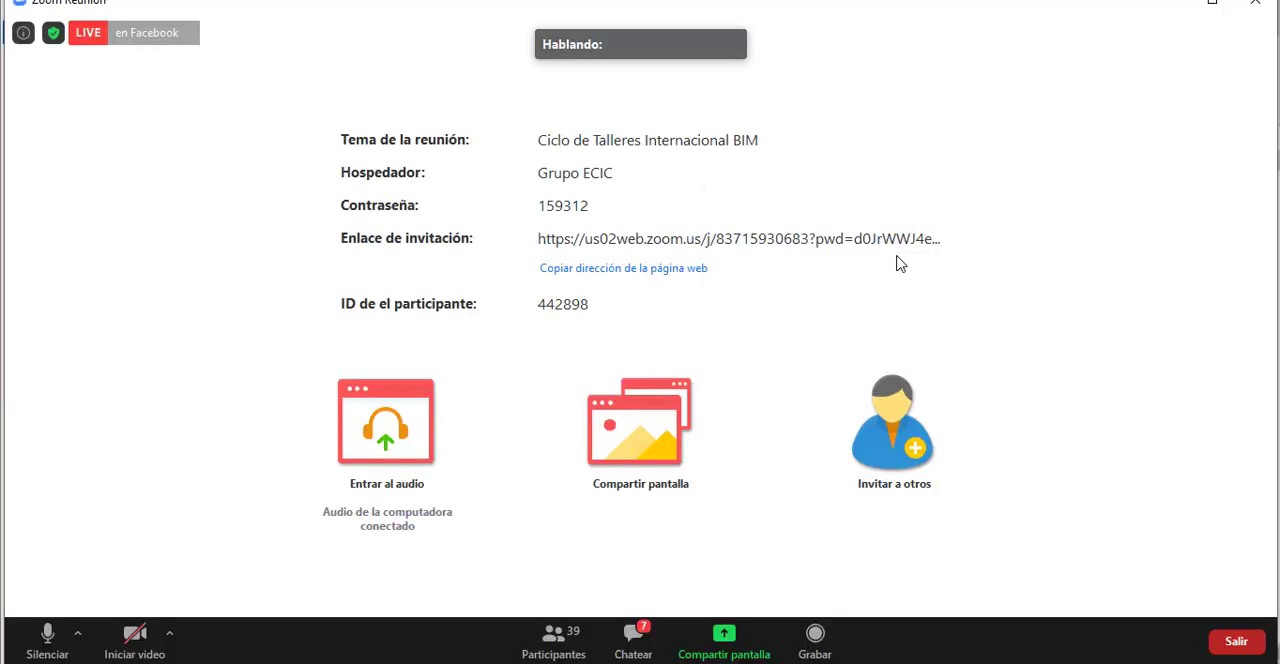
{"action": "left_click", "coordinate": [745, 648]}
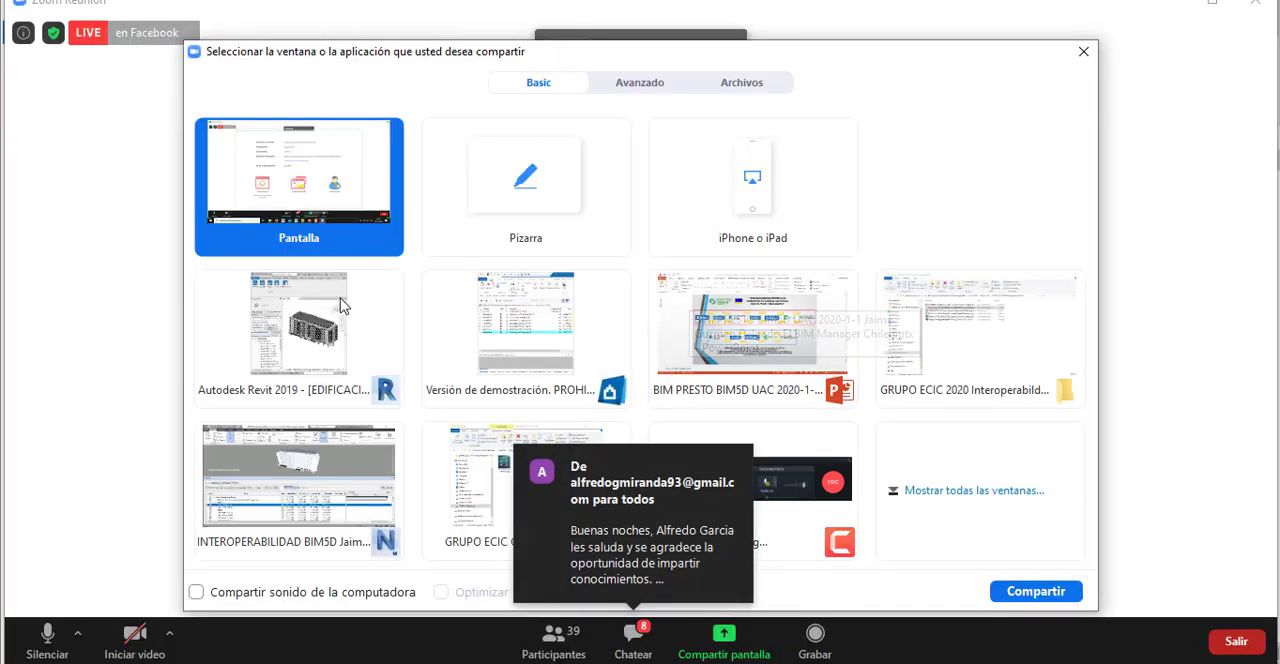
{"action": "left_click", "coordinate": [335, 333]}
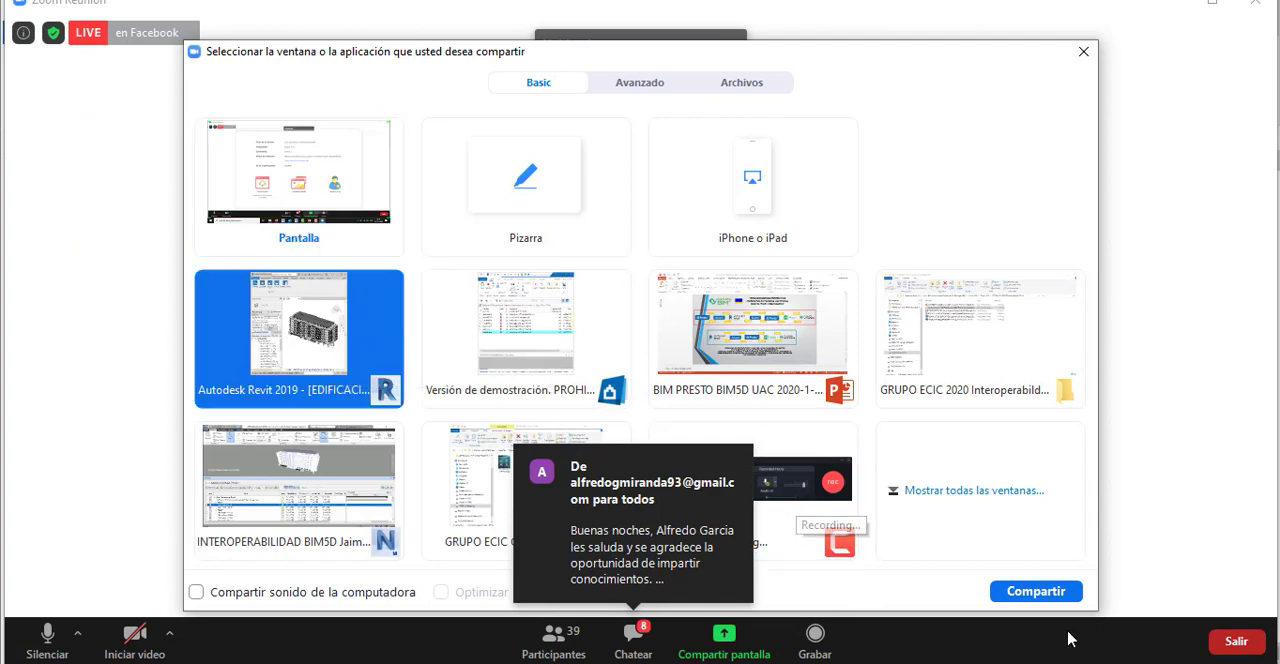
{"action": "left_click", "coordinate": [1036, 596]}
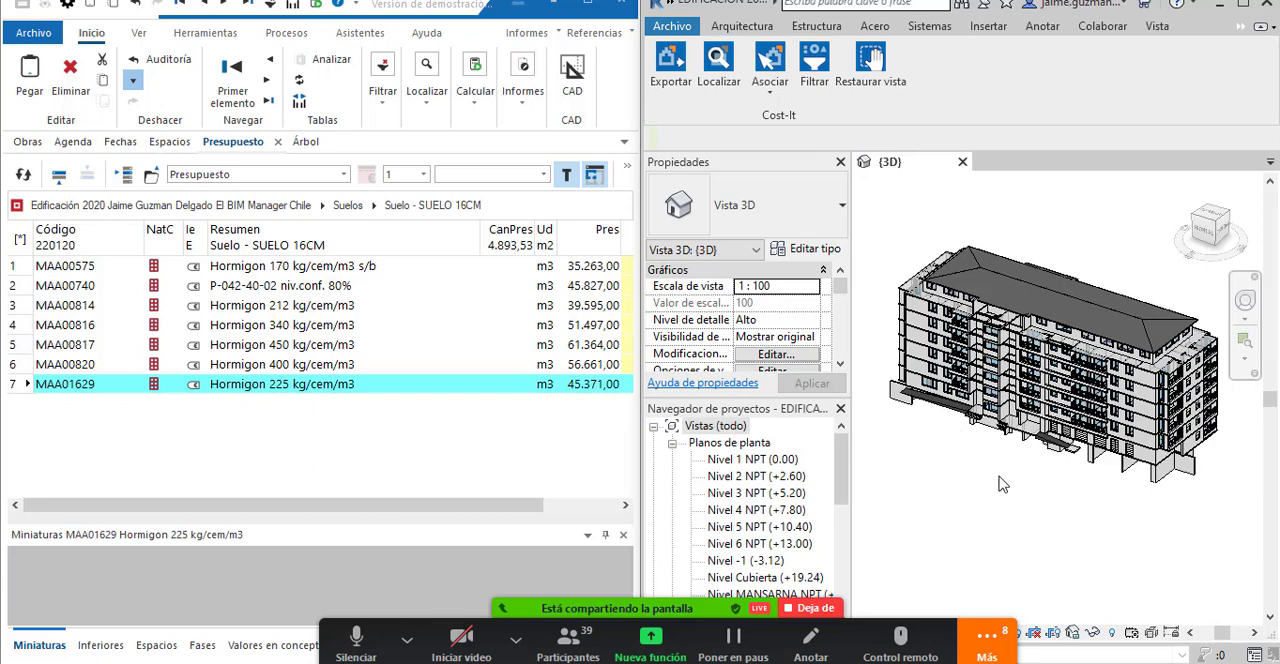
Read the participants' messages in the Zoom group chat and minimize the chat.
{"action": "left_click", "coordinate": [987, 636]}
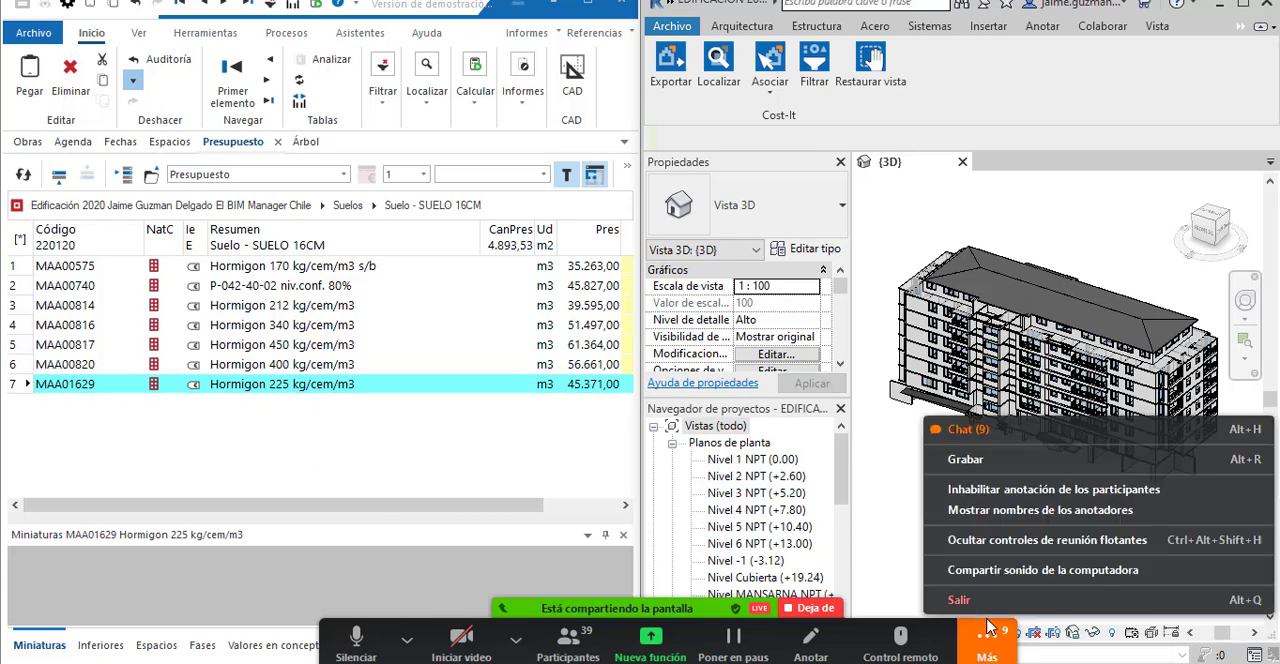
{"action": "left_click", "coordinate": [884, 483]}
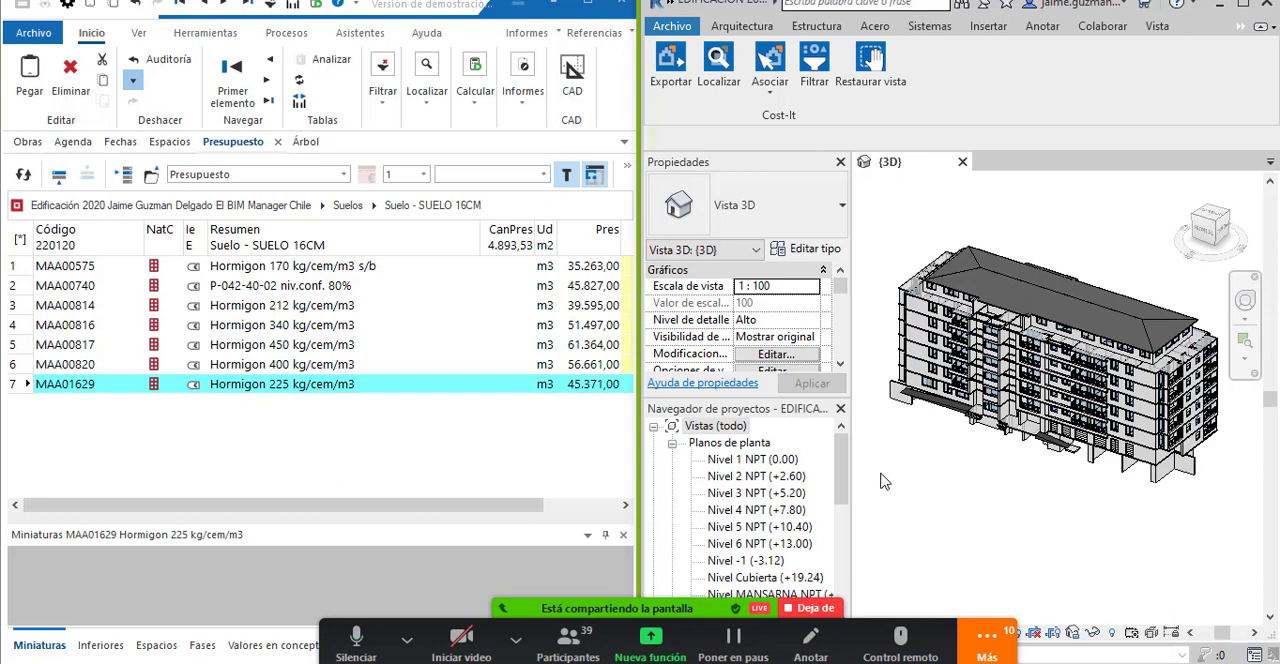
{"action": "left_click", "coordinate": [988, 650]}
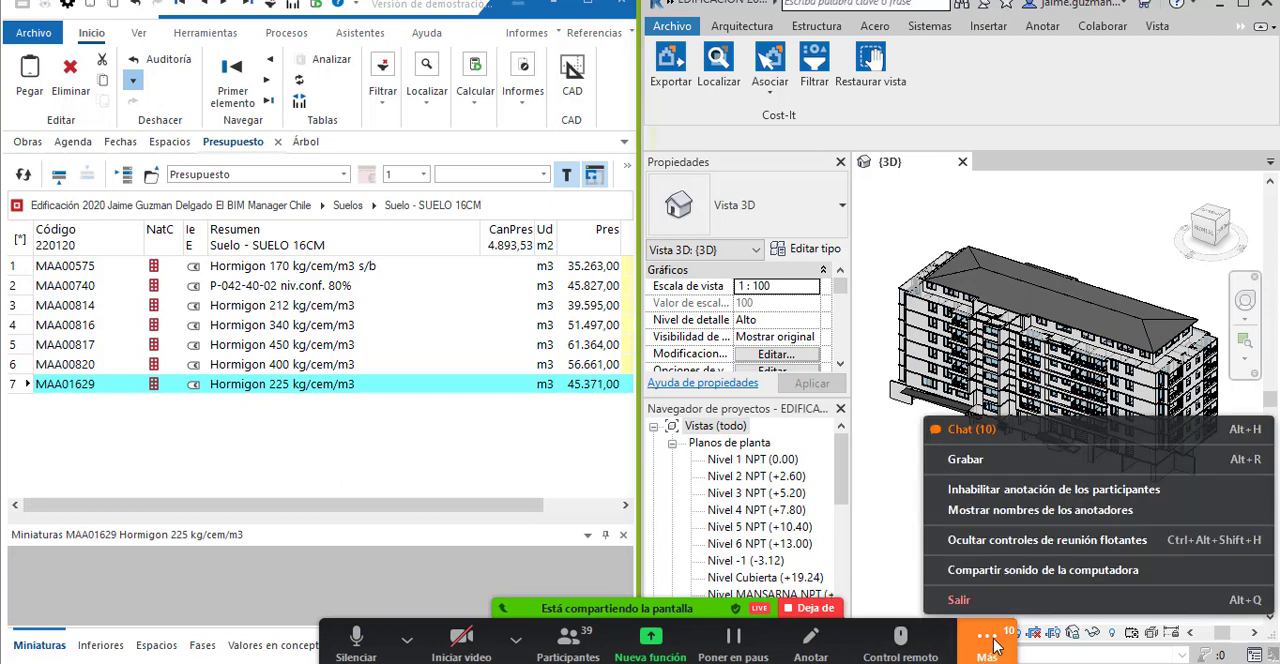
{"action": "left_click", "coordinate": [1000, 429]}
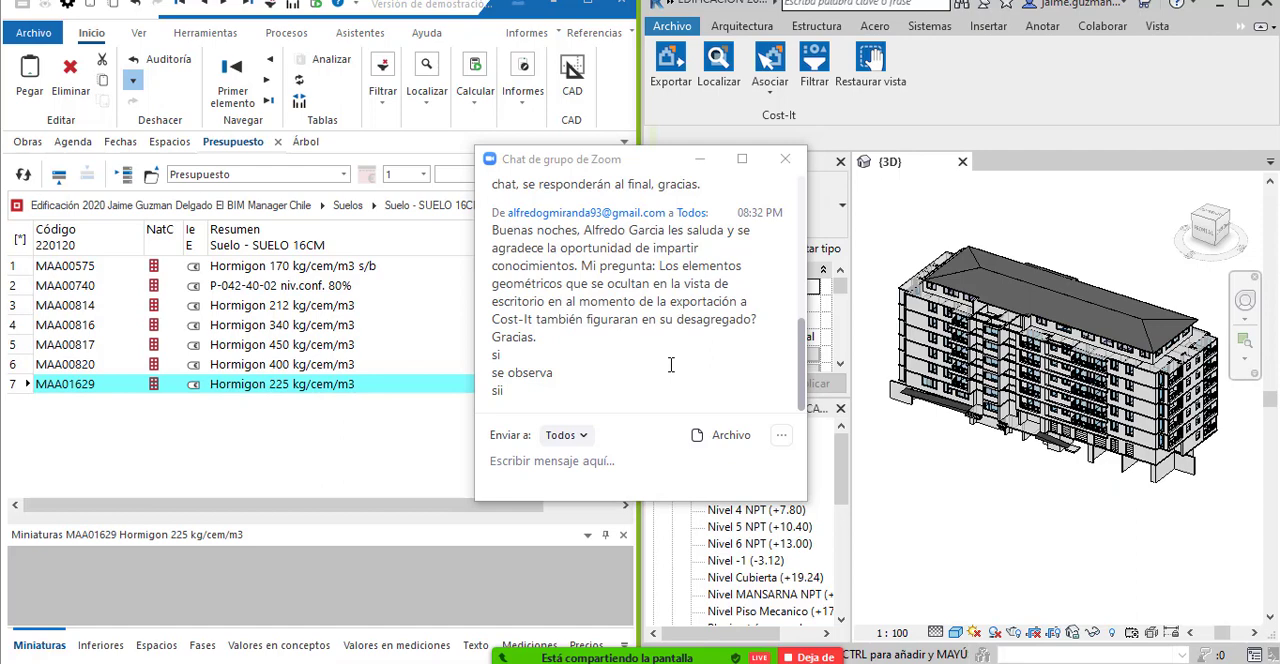
{"action": "left_click", "coordinate": [700, 159]}
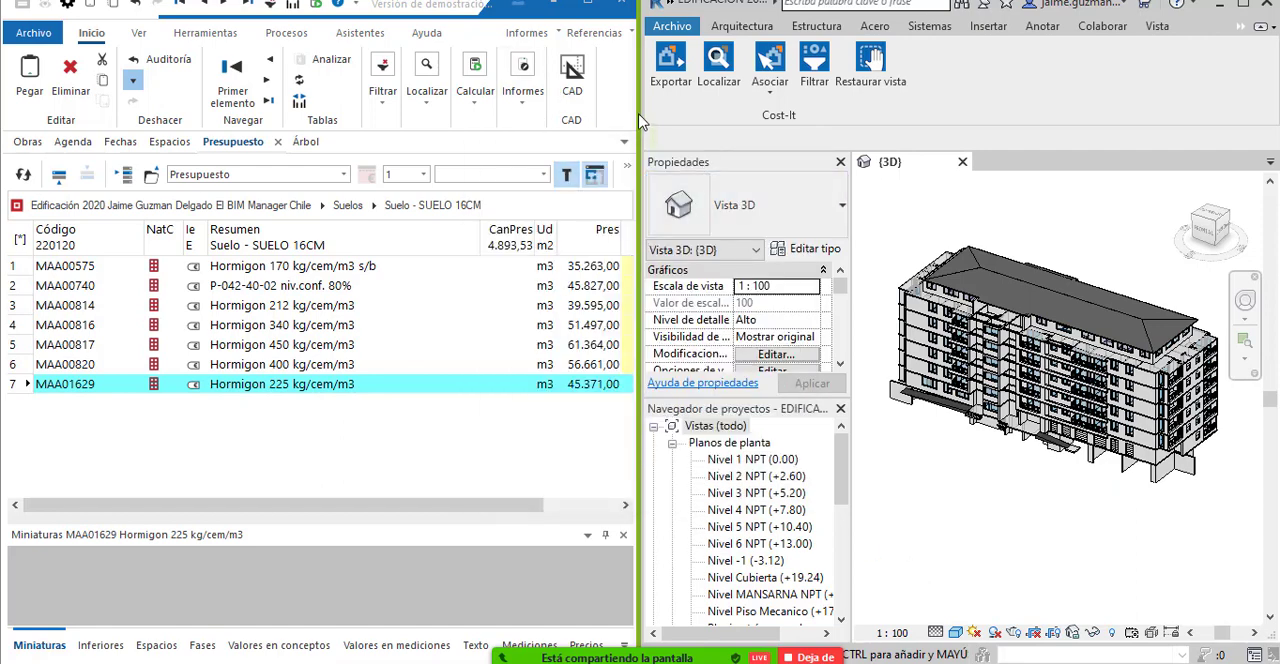
Narrow the Presto window, stop the current Zoom share and share the Presto demo window instead.
{"action": "left_click_drag", "start_coordinate": [637, 114], "coordinate": [595, 145]}
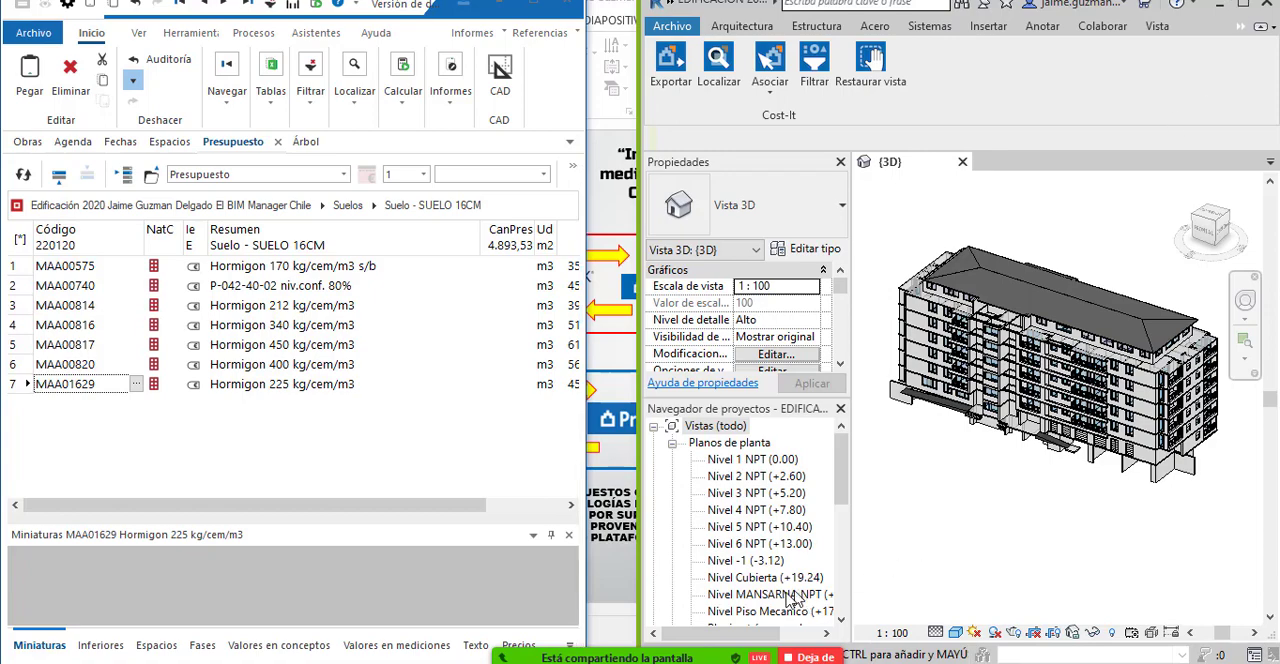
{"action": "left_click", "coordinate": [797, 654]}
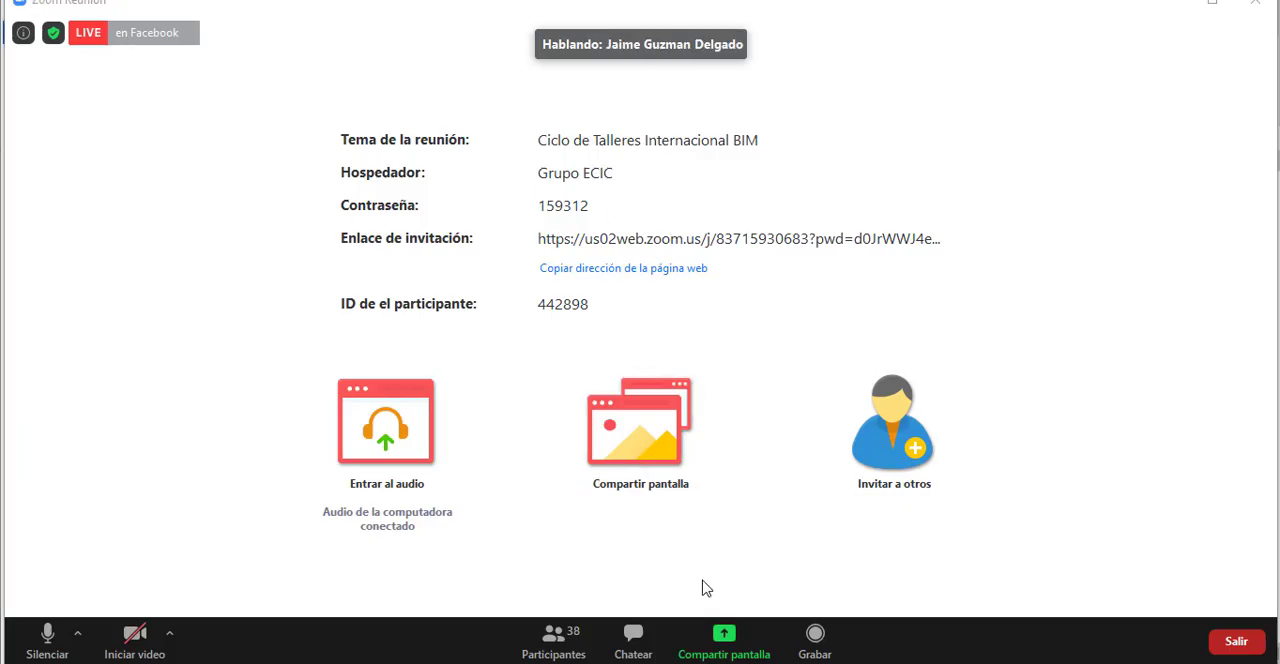
{"action": "left_click", "coordinate": [724, 645]}
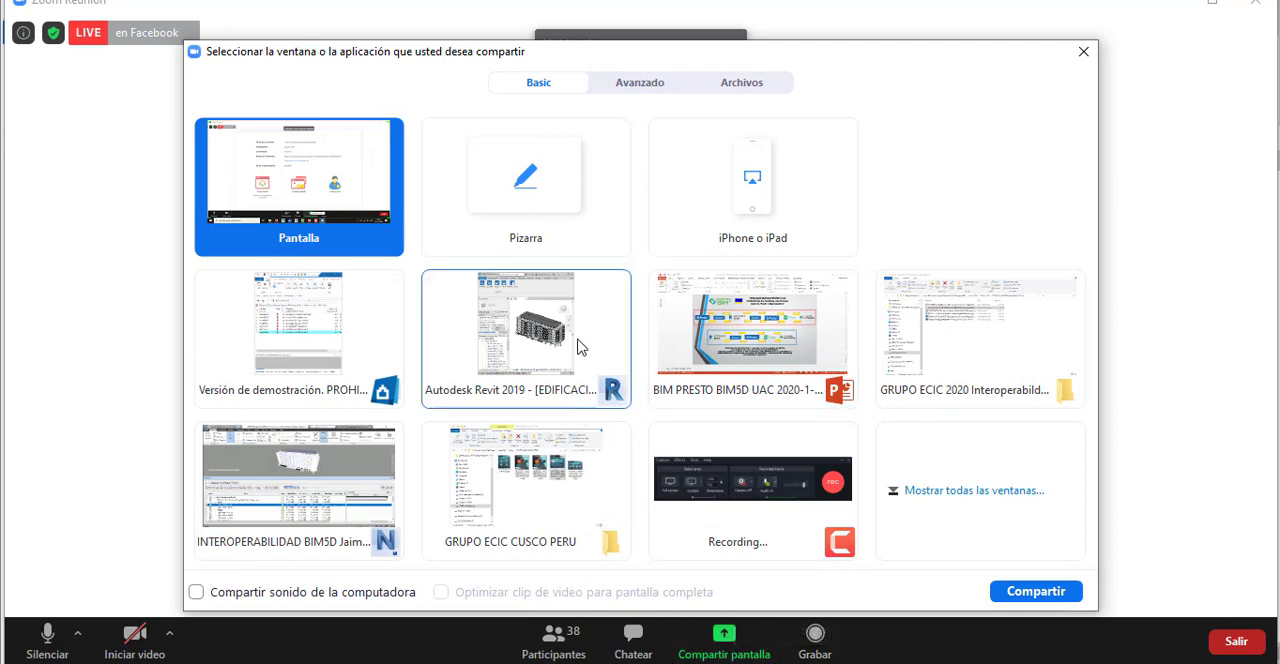
{"action": "left_click", "coordinate": [328, 333]}
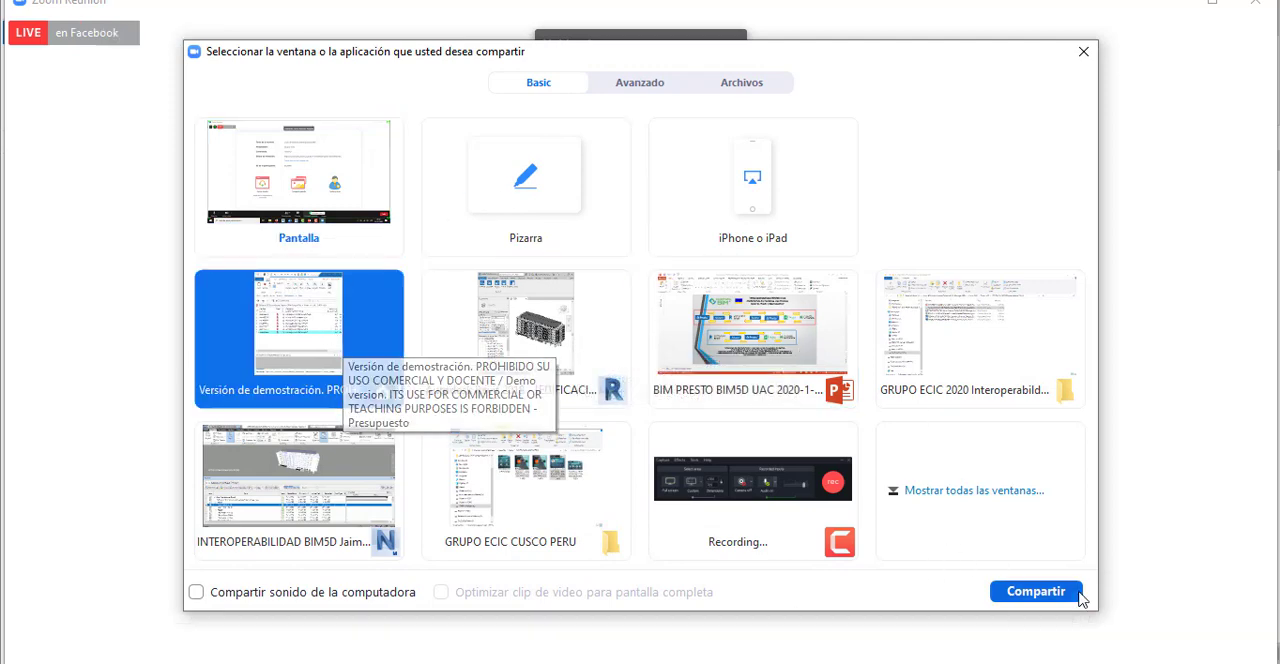
{"action": "left_click", "coordinate": [1058, 598]}
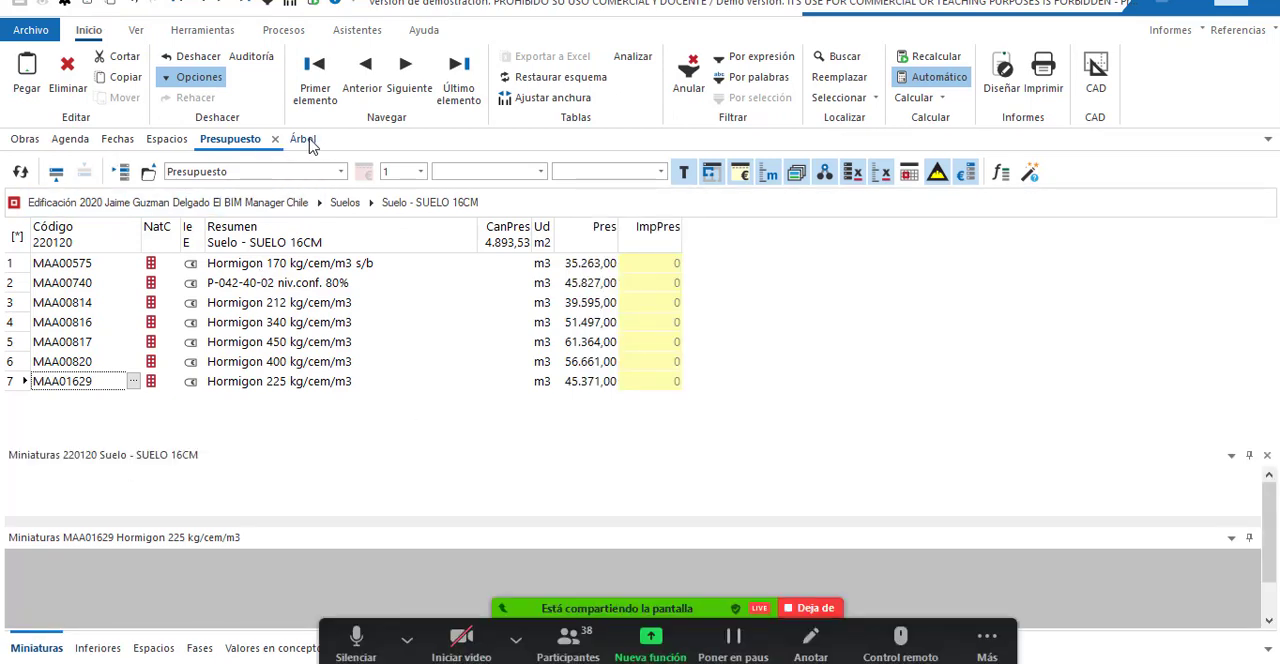
Show the budget as the Árbol view, select the root Revit concept and widen the Código, NatC and Ie columns.
{"action": "left_click", "coordinate": [308, 141]}
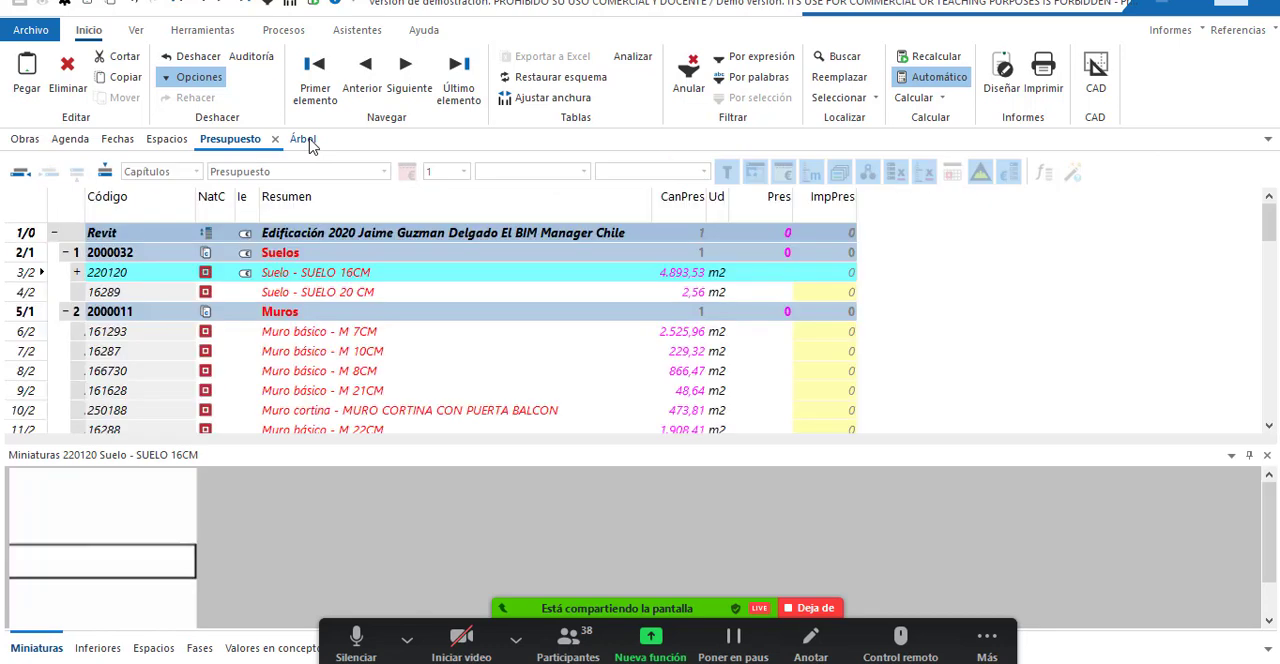
{"action": "left_click", "coordinate": [339, 236]}
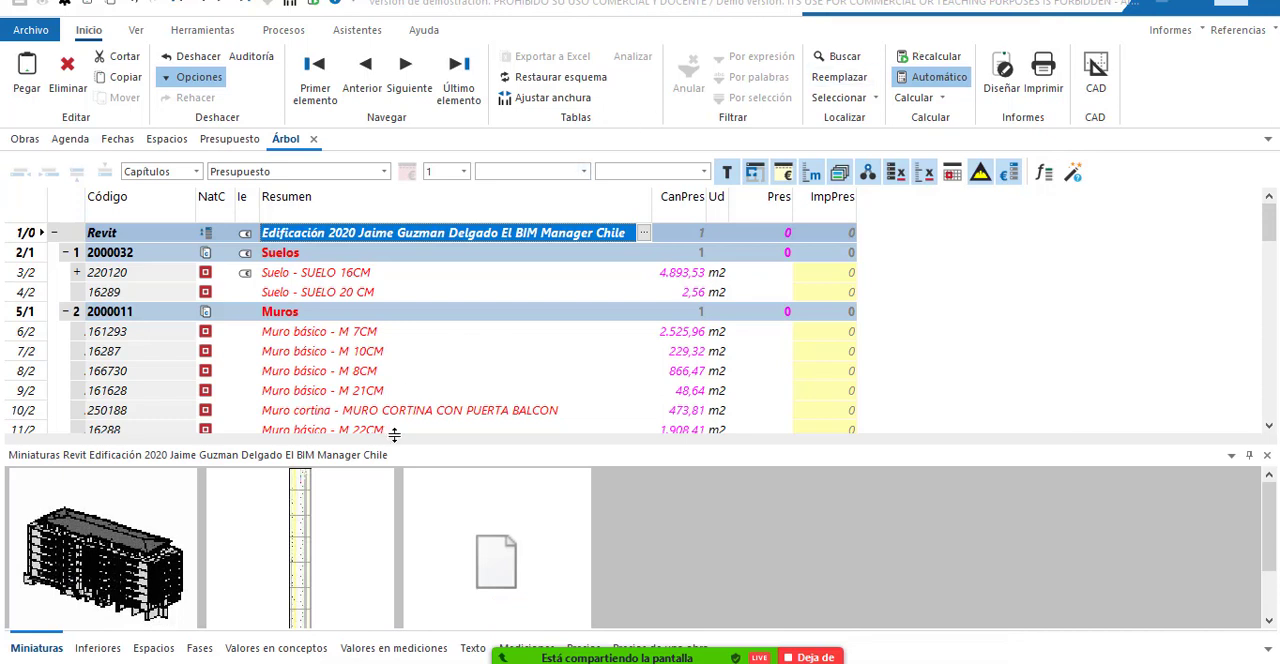
{"action": "left_click_drag", "start_coordinate": [200, 197], "coordinate": [400, 197]}
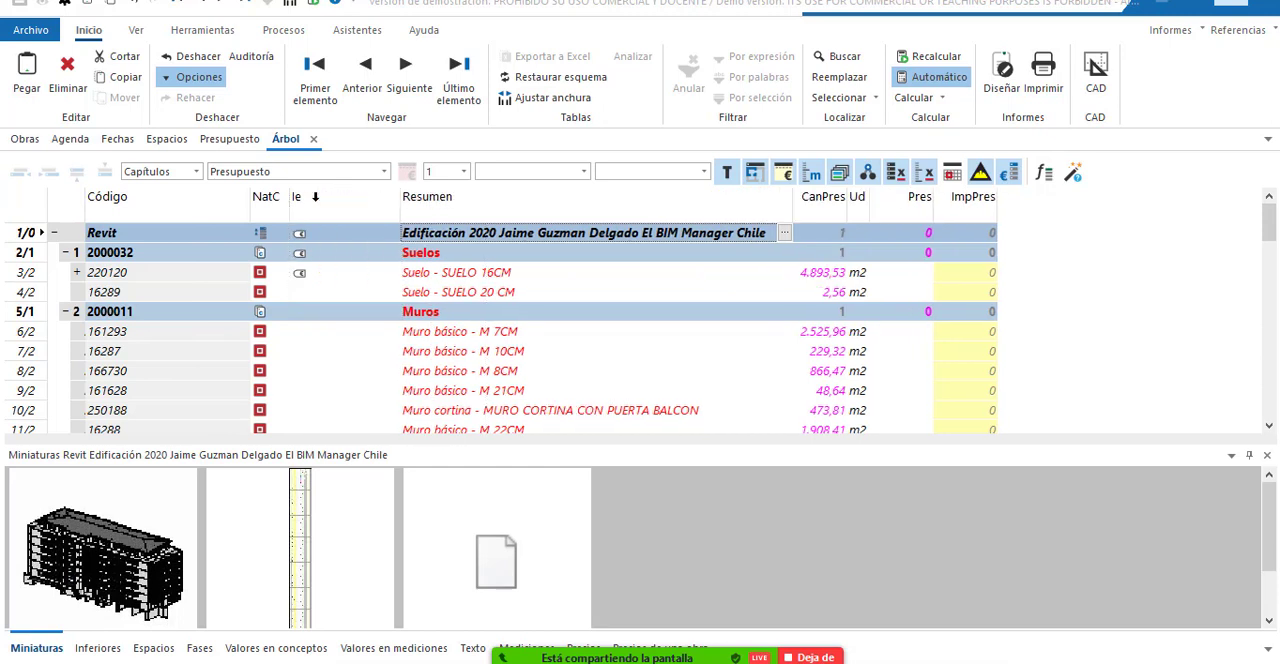
{"action": "left_click_drag", "start_coordinate": [290, 197], "coordinate": [328, 197]}
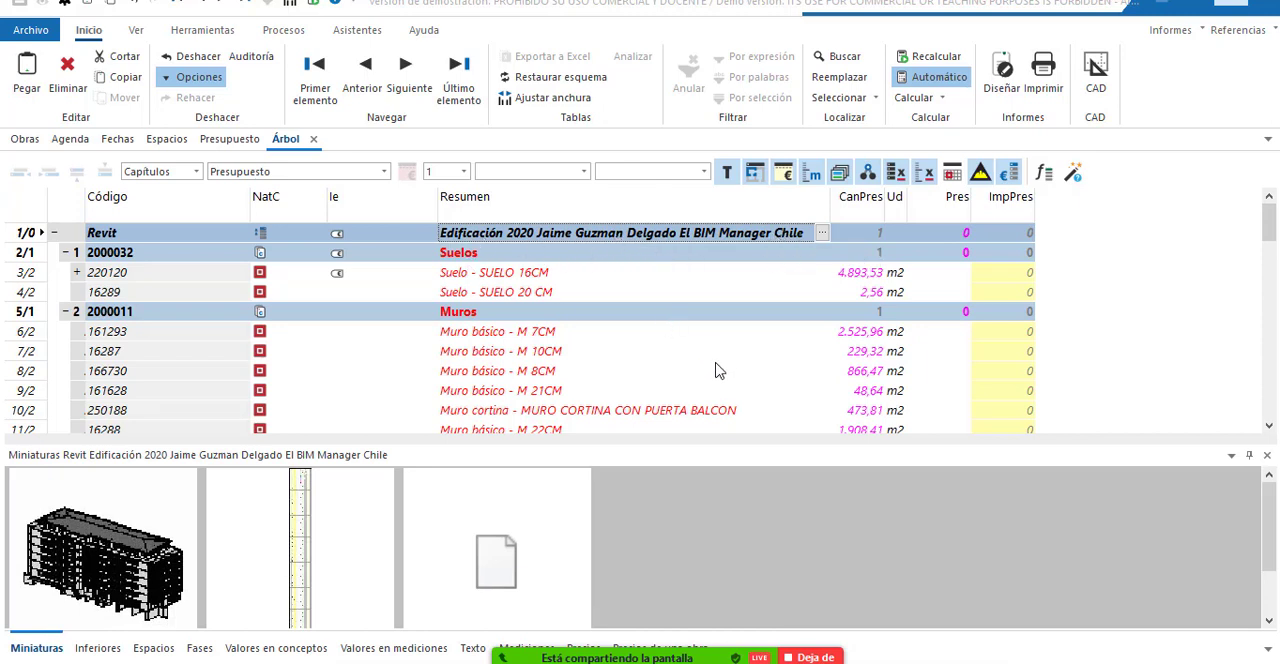
Try to open the Base_Proveedores reference from Presto's Referencias list while presenting the budget tree.
{"action": "scroll", "coordinate": [716, 392], "scroll_direction": "down", "scroll_amount": 1}
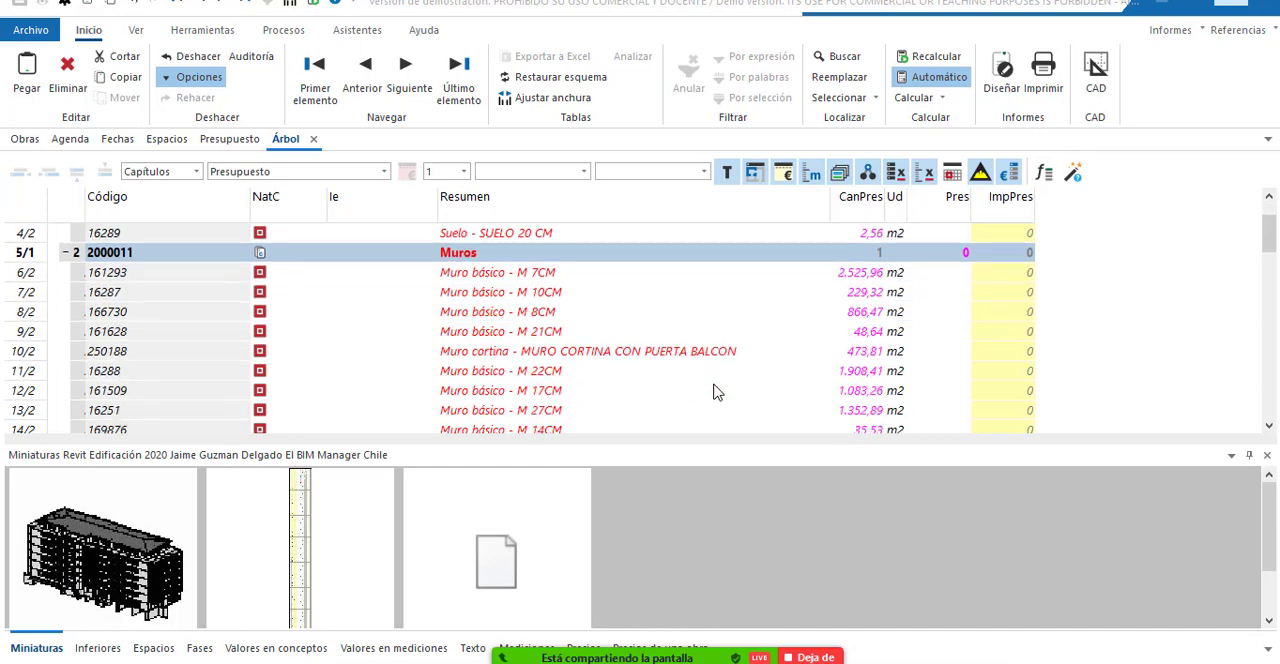
{"action": "scroll", "coordinate": [716, 392], "scroll_direction": "down", "scroll_amount": 6}
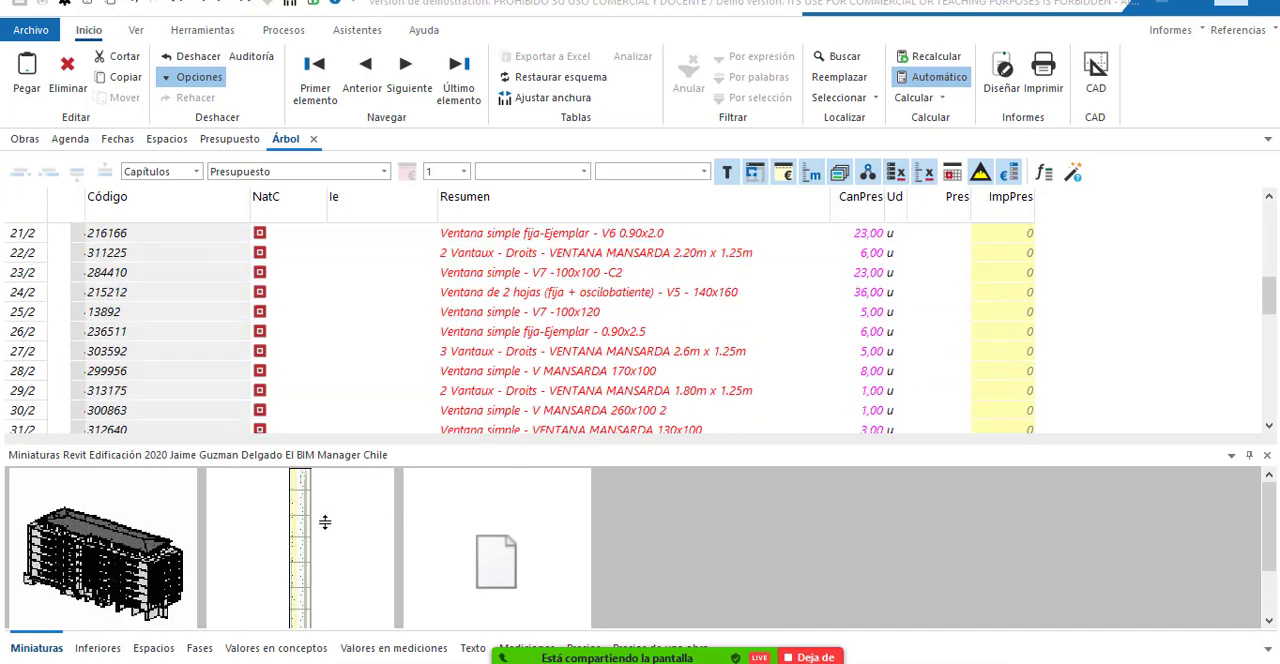
{"action": "scroll", "coordinate": [503, 316], "scroll_direction": "up", "scroll_amount": 7}
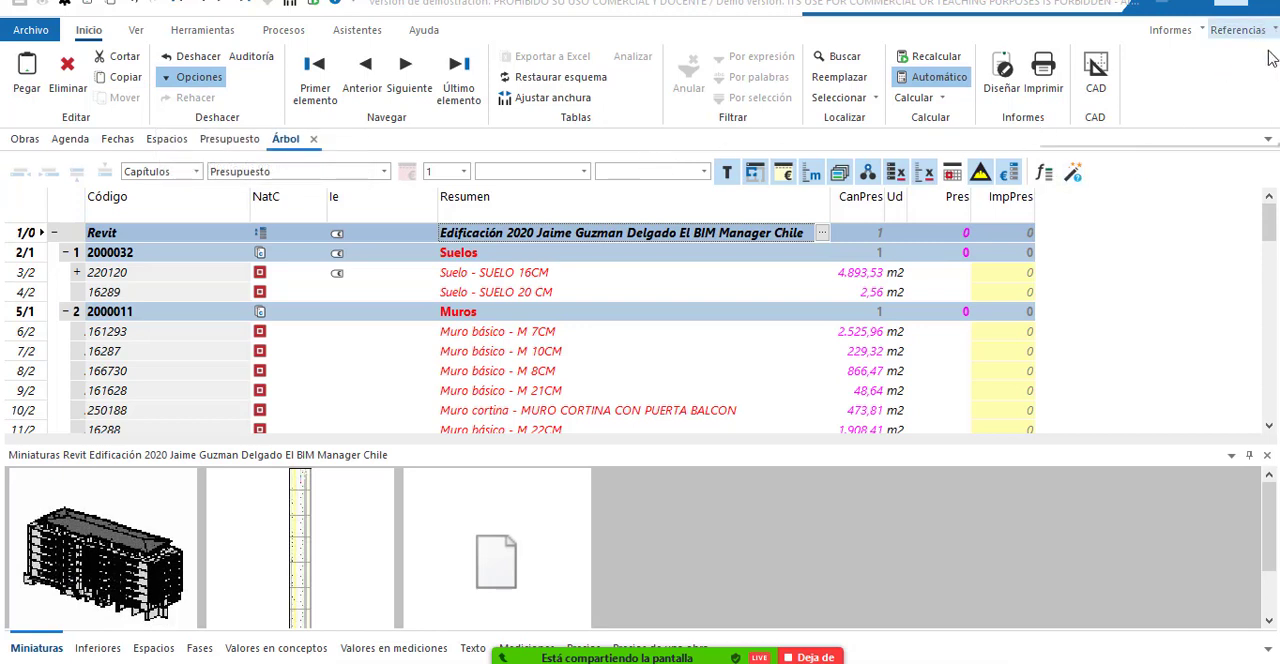
{"action": "left_click", "coordinate": [1240, 30]}
{"action": "mouse_move", "coordinate": [1158, 118]}
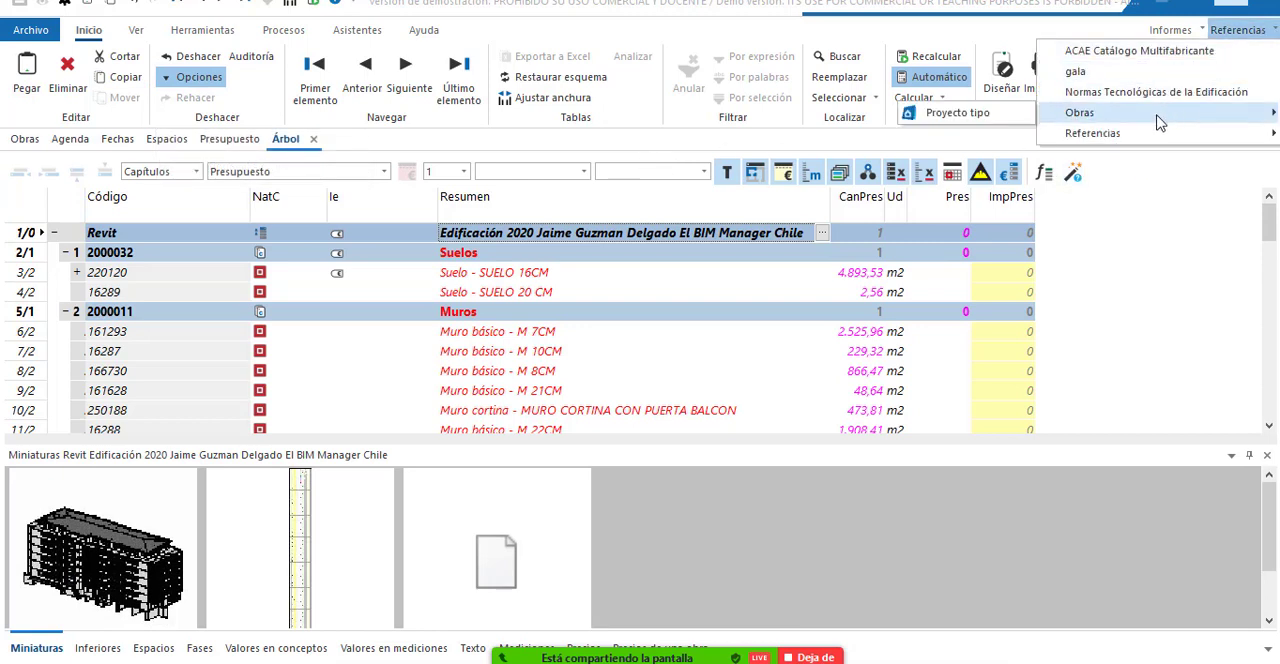
{"action": "mouse_move", "coordinate": [1138, 140]}
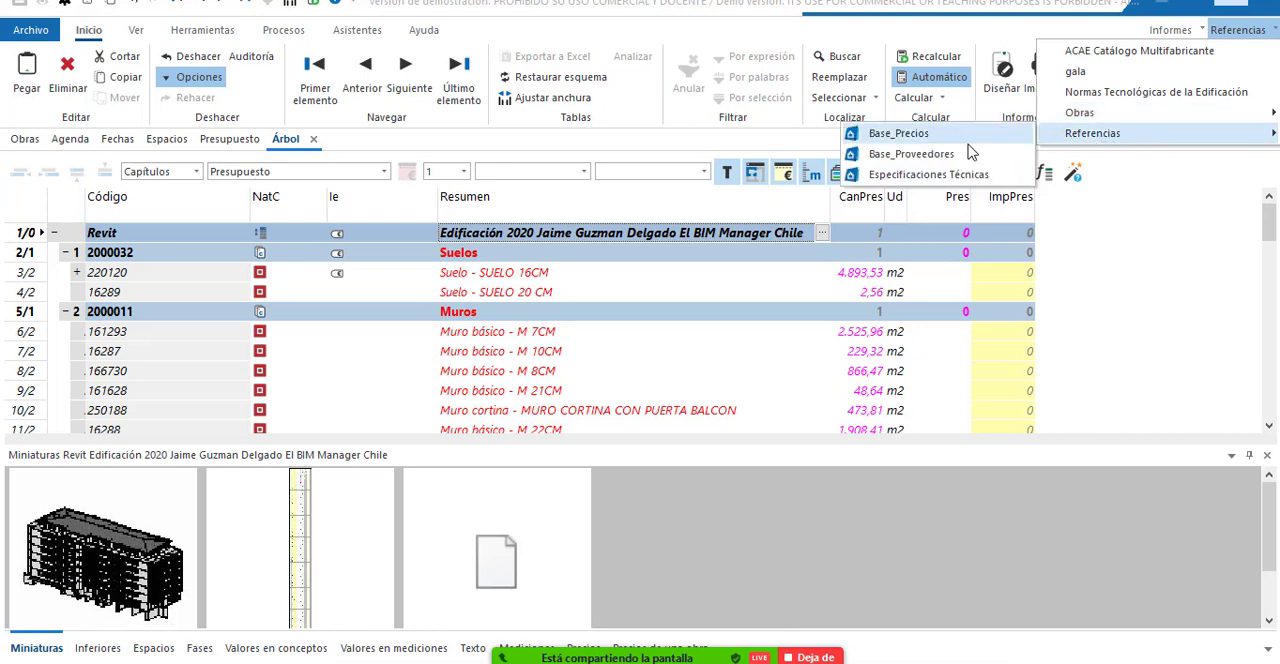
{"action": "mouse_move", "coordinate": [944, 158]}
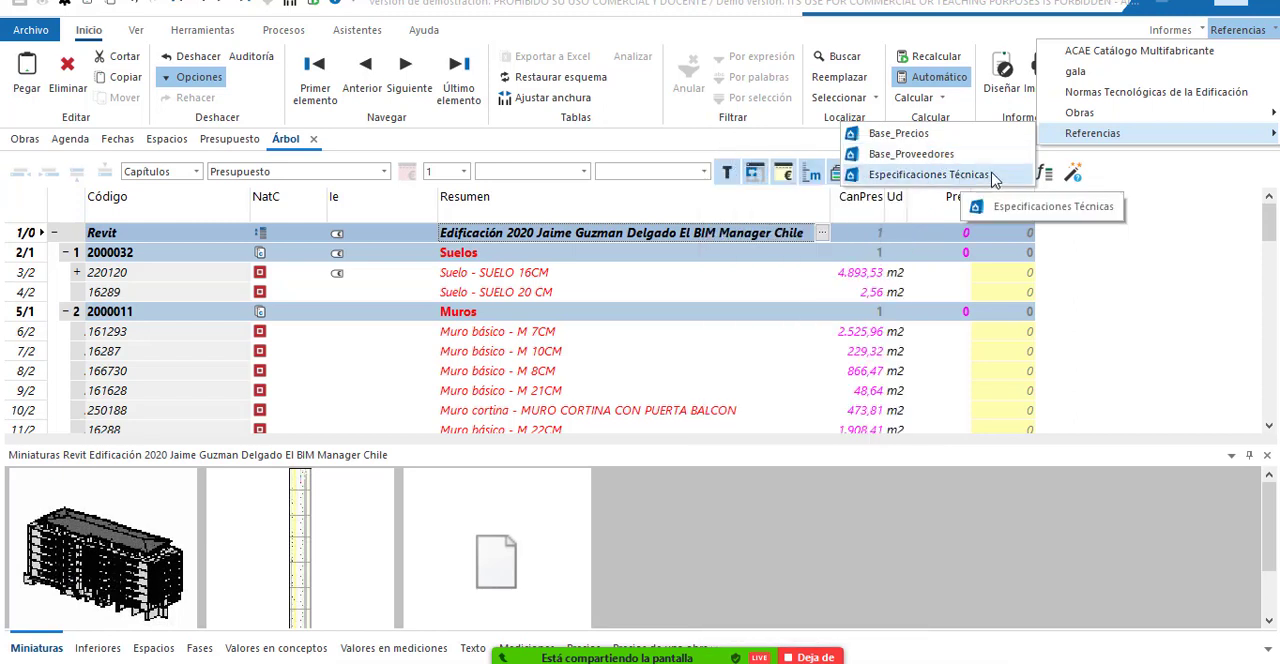
{"action": "left_click", "coordinate": [957, 156]}
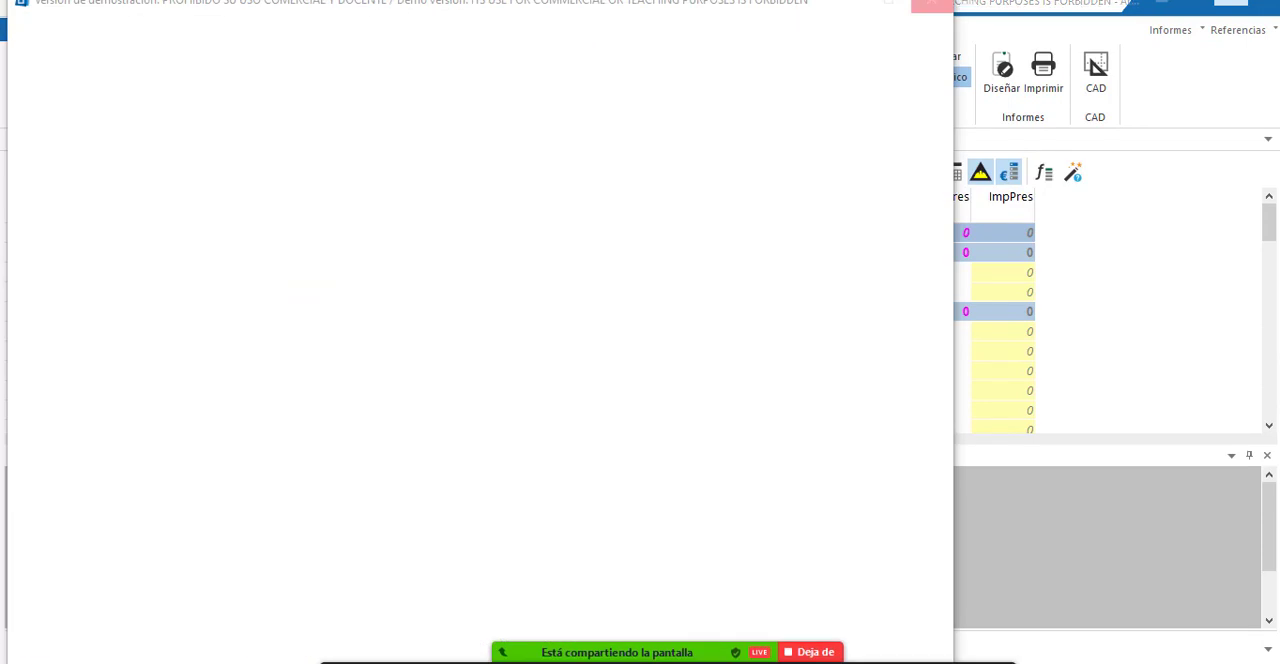
Force-close the unresponsive Presto Demo program, cancel the problem report to Microsoft and dismiss Zoom's stopped-sharing notice.
{"action": "mouse_move", "coordinate": [576, 662]}
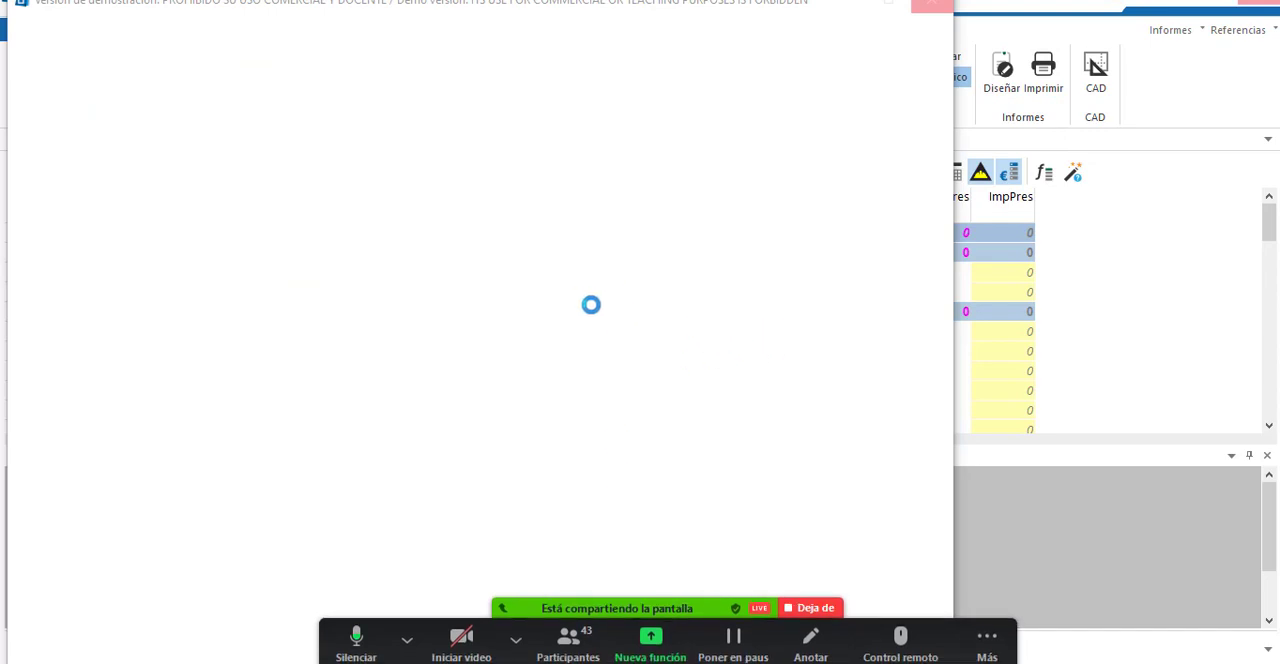
{"action": "left_click_drag", "start_coordinate": [469, 9], "coordinate": [650, 20]}
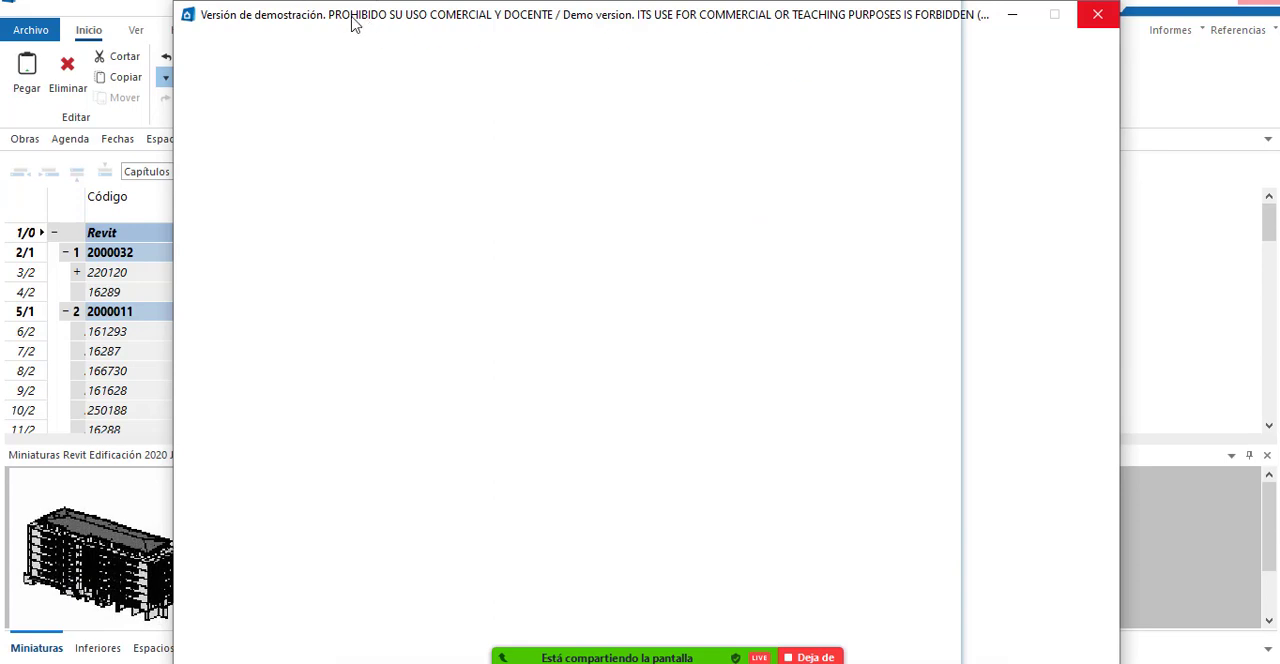
{"action": "left_click_drag", "start_coordinate": [351, 18], "coordinate": [275, 46]}
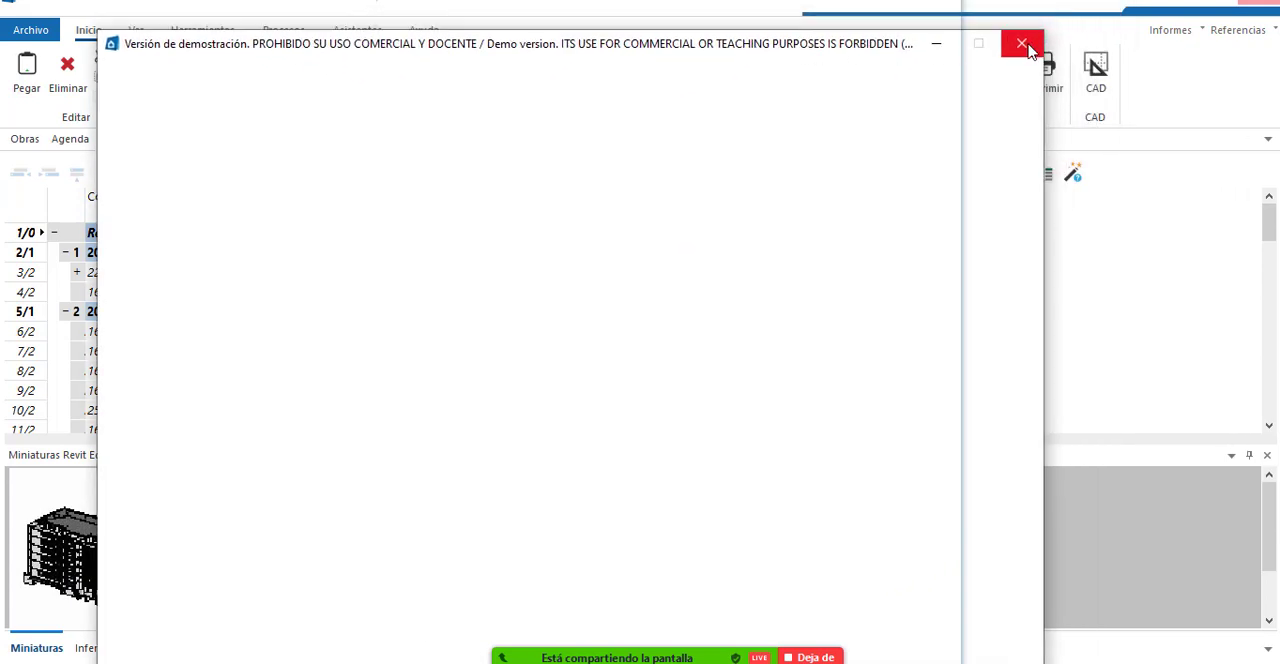
{"action": "mouse_move", "coordinate": [600, 658]}
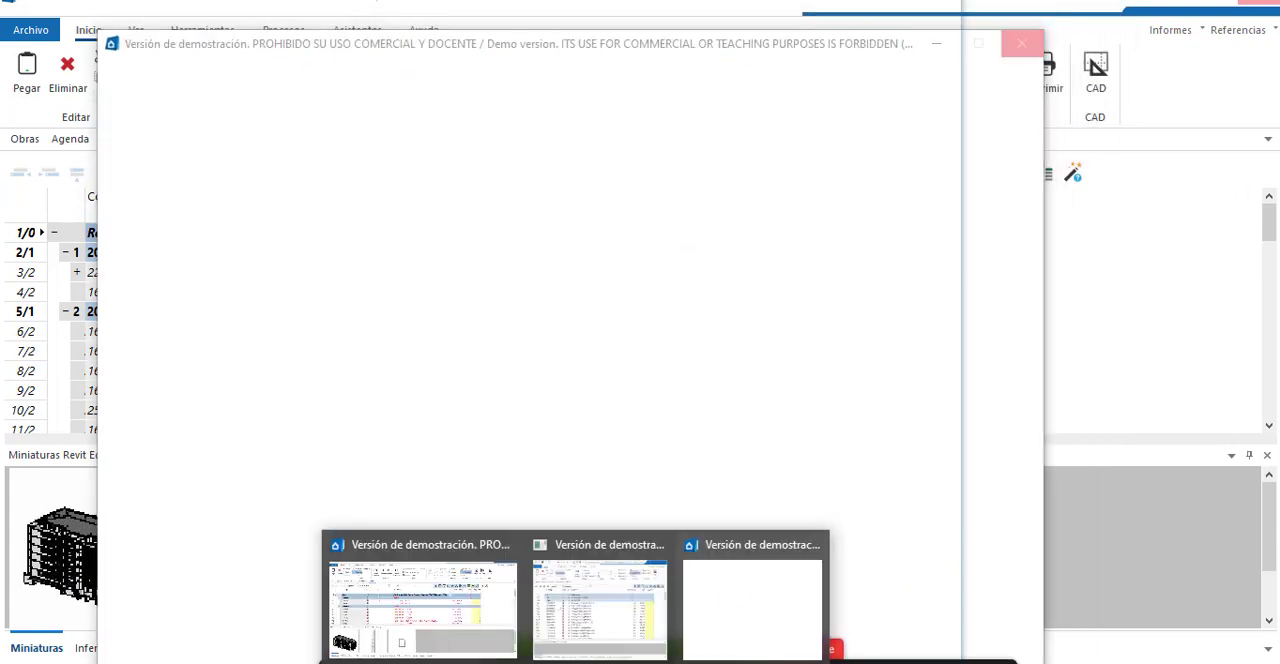
{"action": "left_click", "coordinate": [624, 617]}
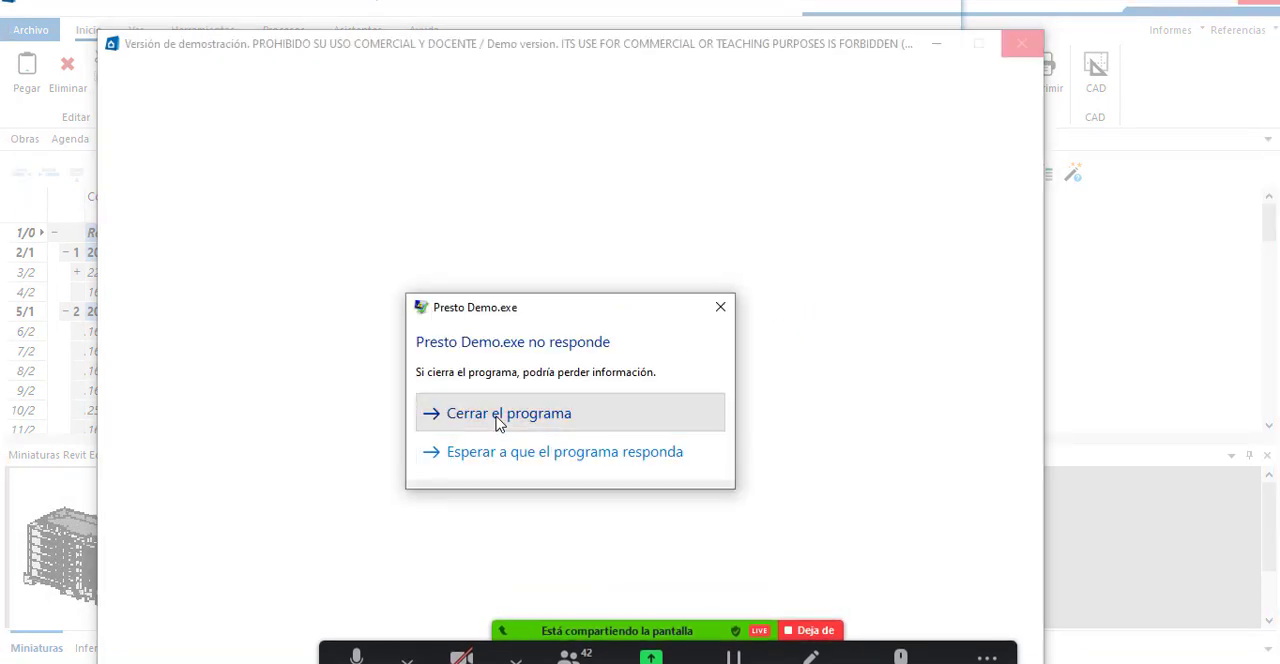
{"action": "left_click", "coordinate": [499, 420]}
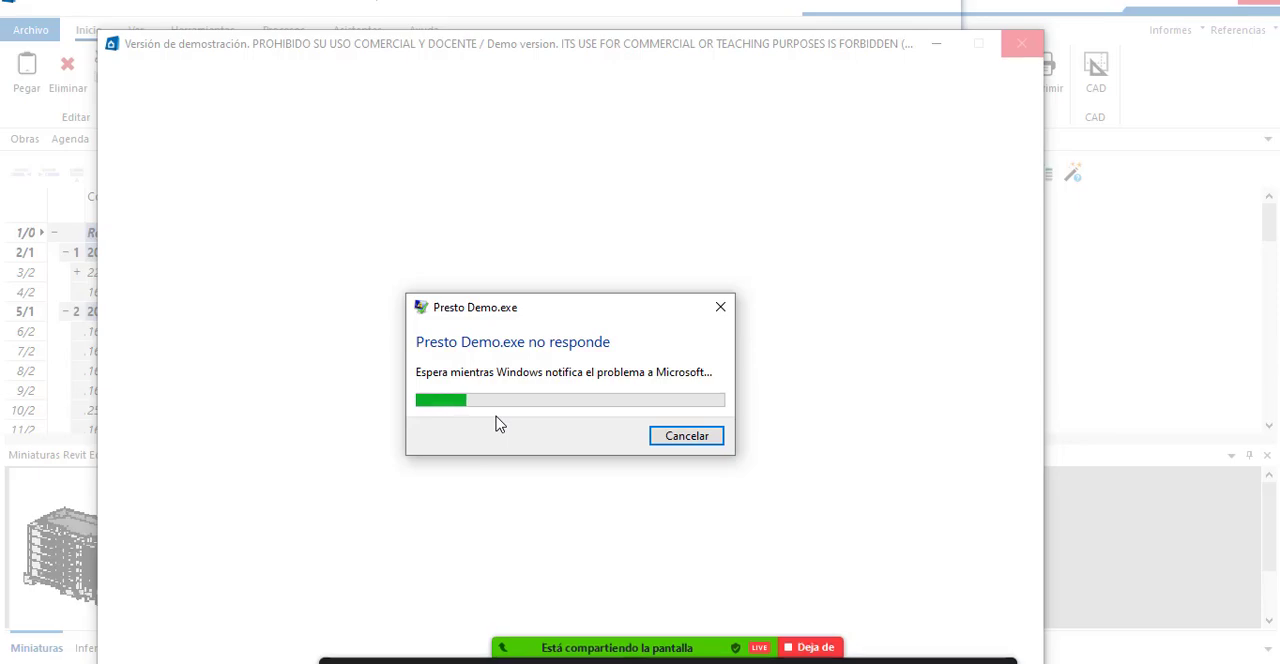
{"action": "left_click", "coordinate": [704, 436]}
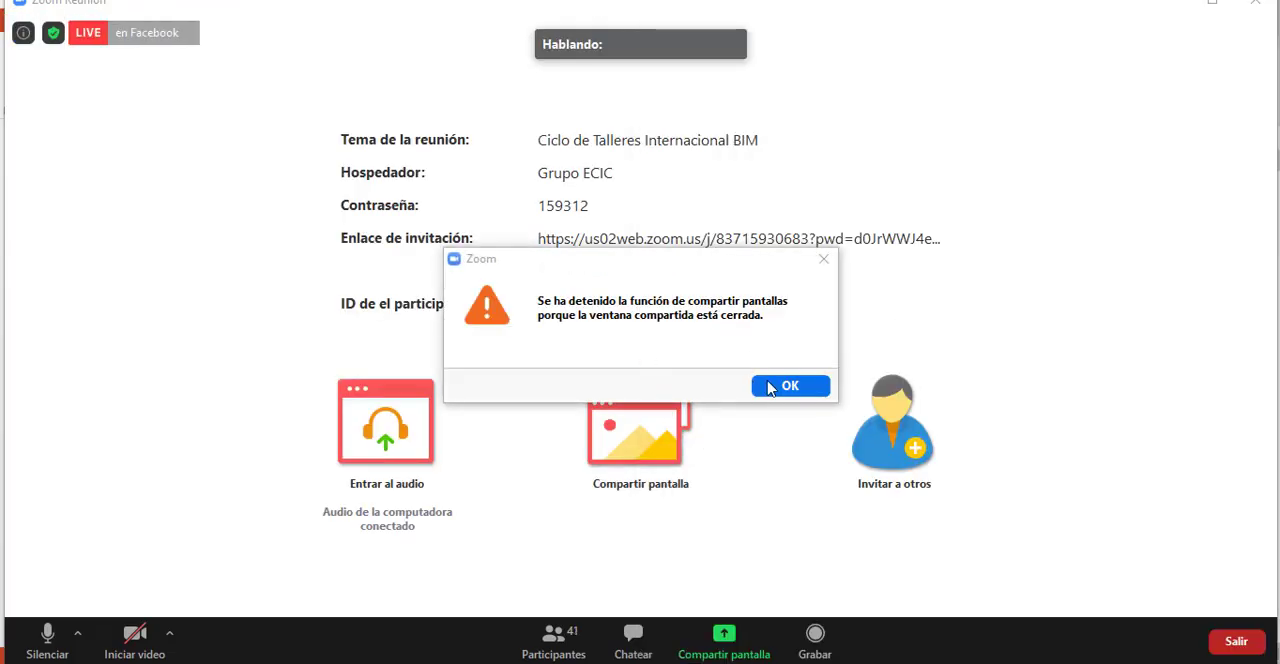
{"action": "left_click", "coordinate": [790, 388]}
Switch to Revit, maximize its window and select the whole building model in the 3D view.
{"action": "key", "text": "alt+Tab"}
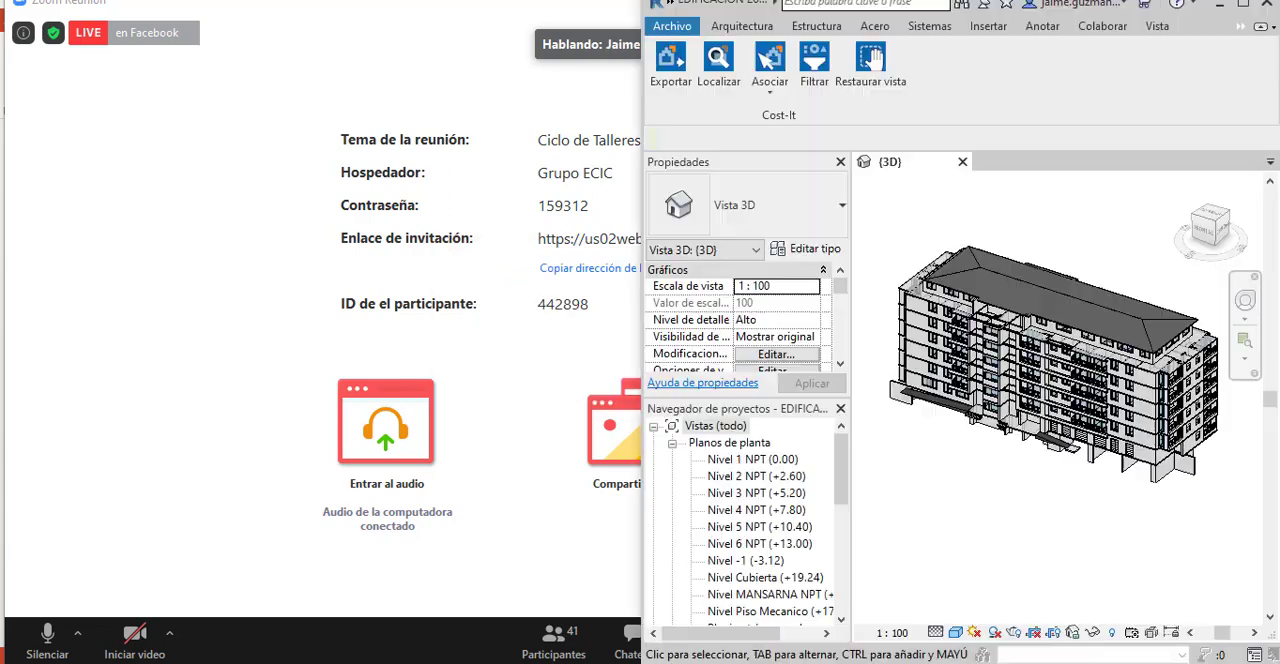
{"action": "left_click", "coordinate": [1243, 5]}
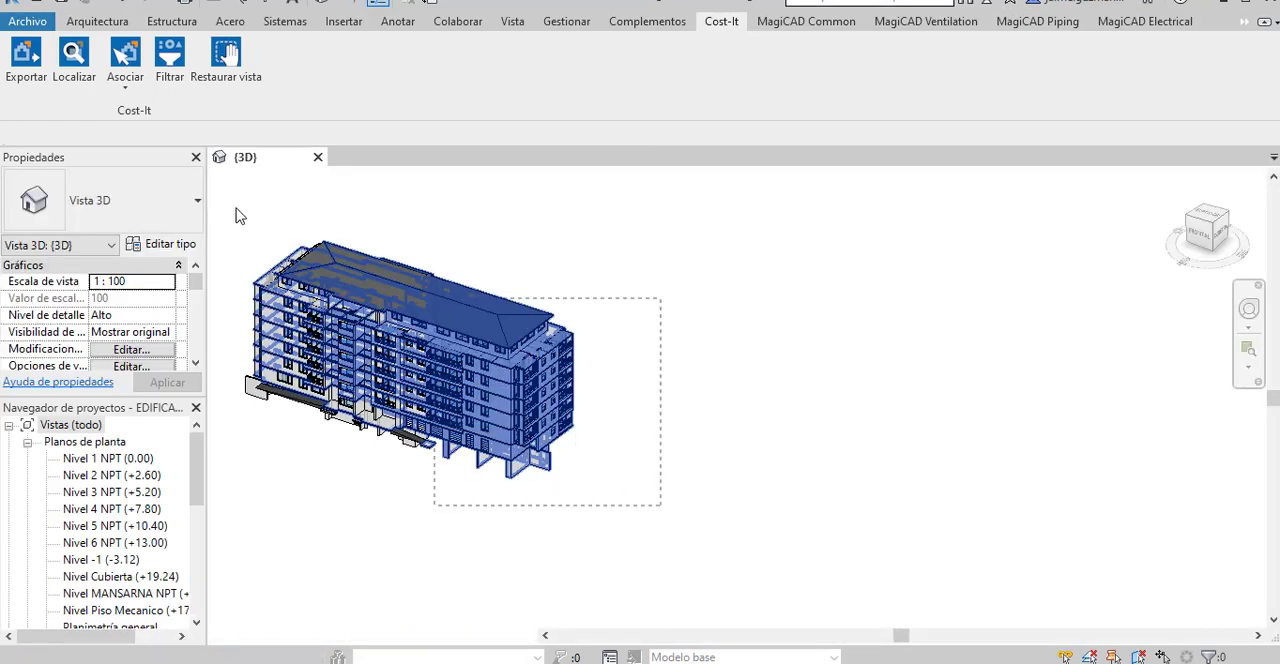
Return to the Zoom meeting and share the Autodesk Revit 2019 window.
{"action": "mouse_move", "coordinate": [760, 660]}
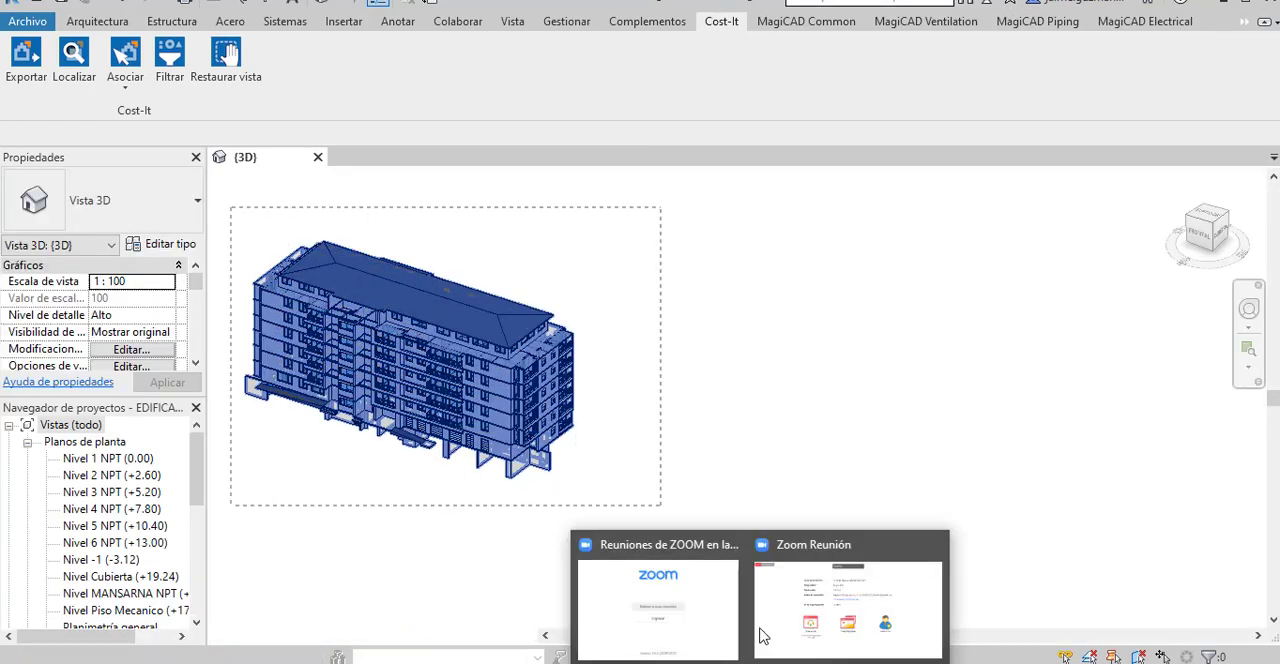
{"action": "left_click", "coordinate": [822, 614]}
{"action": "left_click", "coordinate": [664, 440]}
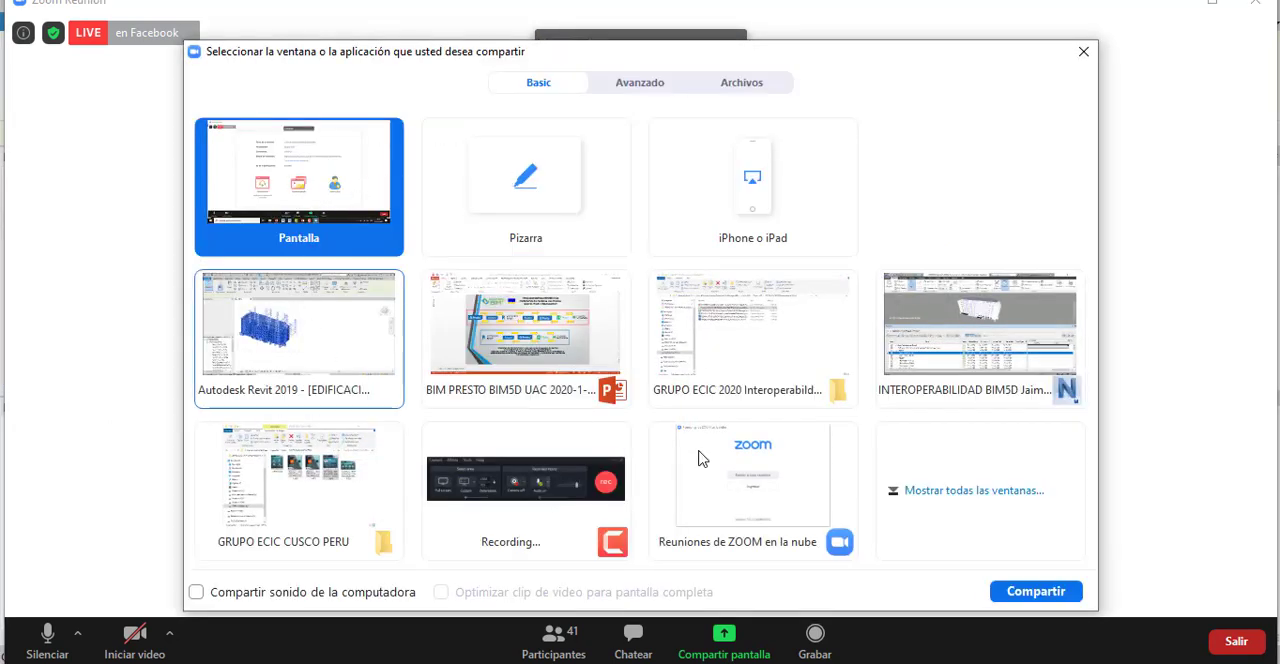
{"action": "left_click", "coordinate": [303, 343]}
{"action": "left_click", "coordinate": [1036, 591]}
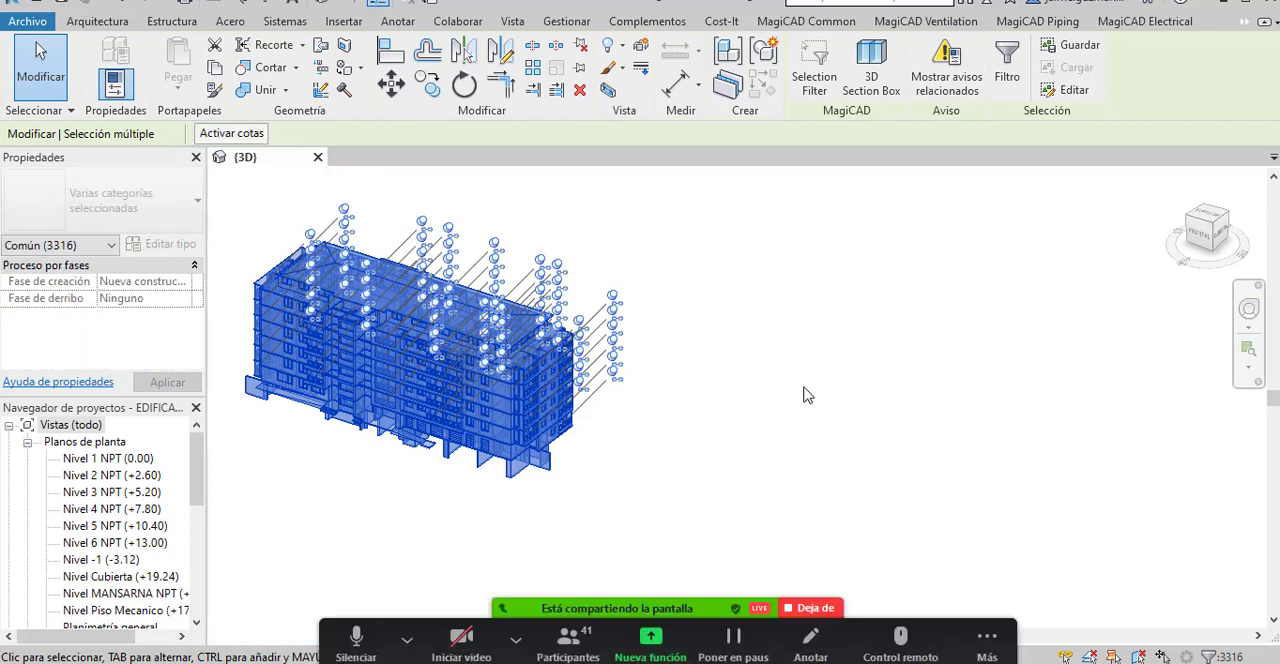
Export the selected building model with Cost-It to a Presto file in the GRUPO ECIC 2020 Interoperabildad BIM 5D folder, keeping the proposed name.
{"action": "mouse_move", "coordinate": [841, 422]}
{"action": "left_mouse_down"}
{"action": "mouse_move", "coordinate": [660, 417]}
{"action": "mouse_move", "coordinate": [1128, 442]}
{"action": "mouse_move", "coordinate": [994, 433]}
{"action": "left_mouse_up"}
{"action": "scroll", "coordinate": [1128, 442], "scroll_direction": "down", "scroll_amount": 1}
{"action": "left_click_drag", "start_coordinate": [615, 406], "coordinate": [1108, 424]}
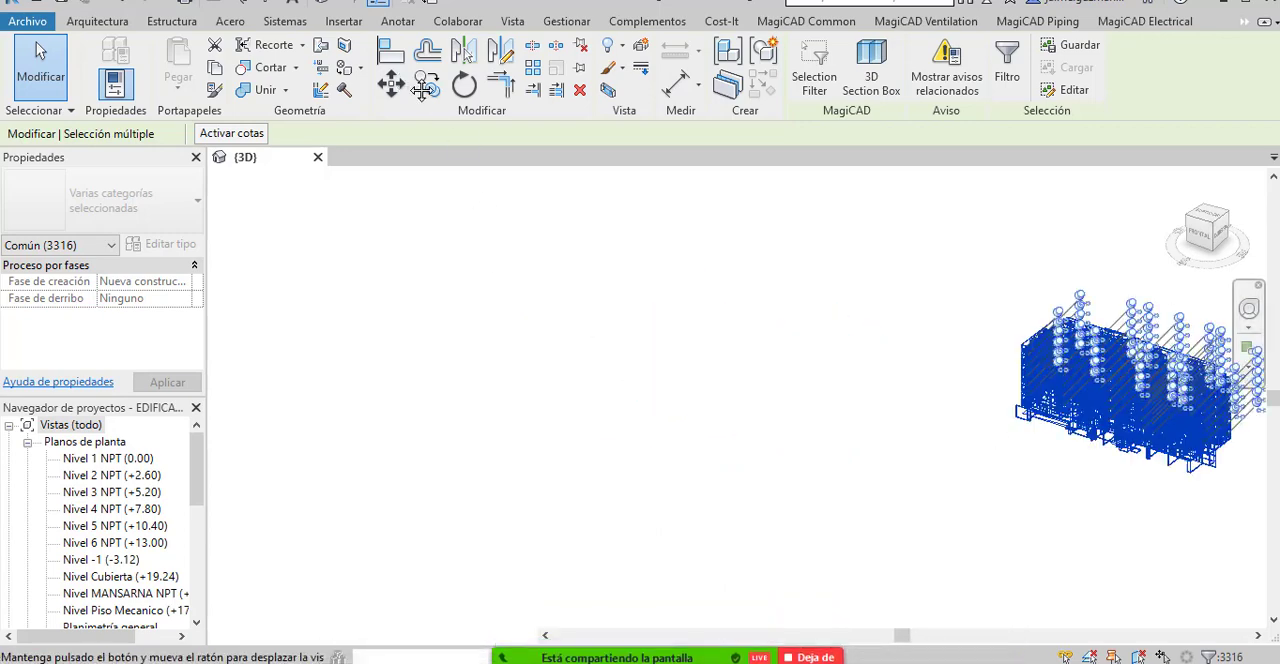
{"action": "left_click", "coordinate": [727, 23]}
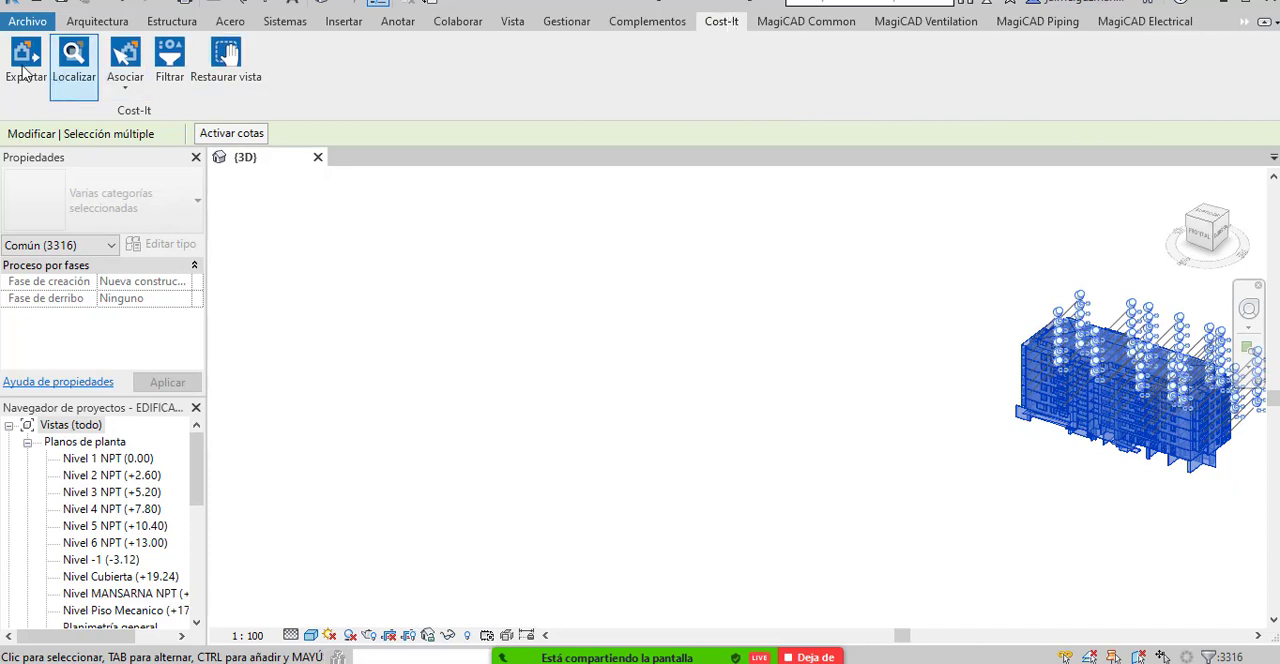
{"action": "left_click", "coordinate": [25, 68]}
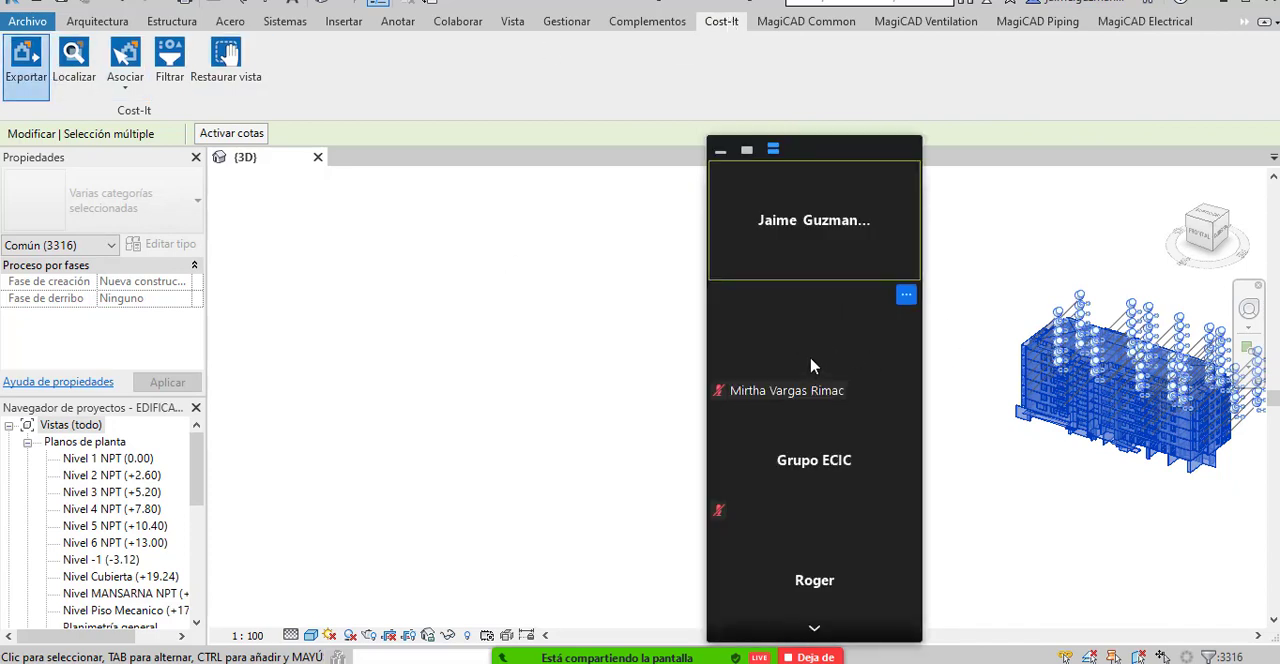
{"action": "left_click", "coordinate": [720, 149]}
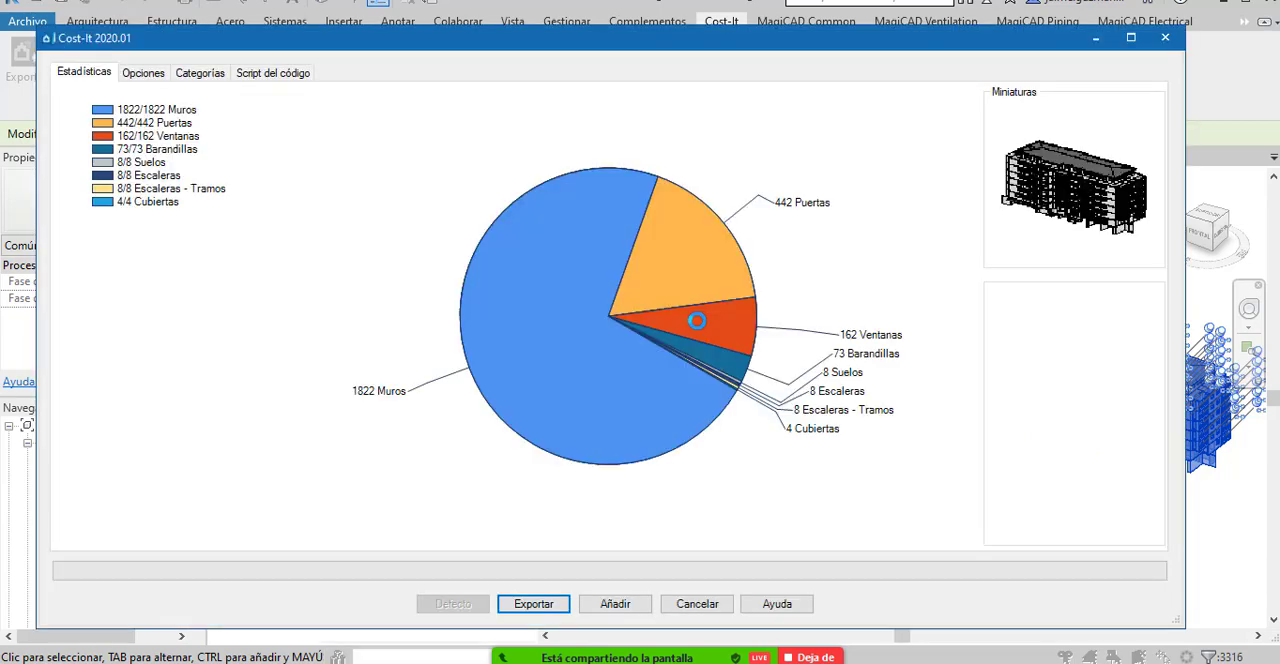
{"action": "left_click", "coordinate": [553, 602]}
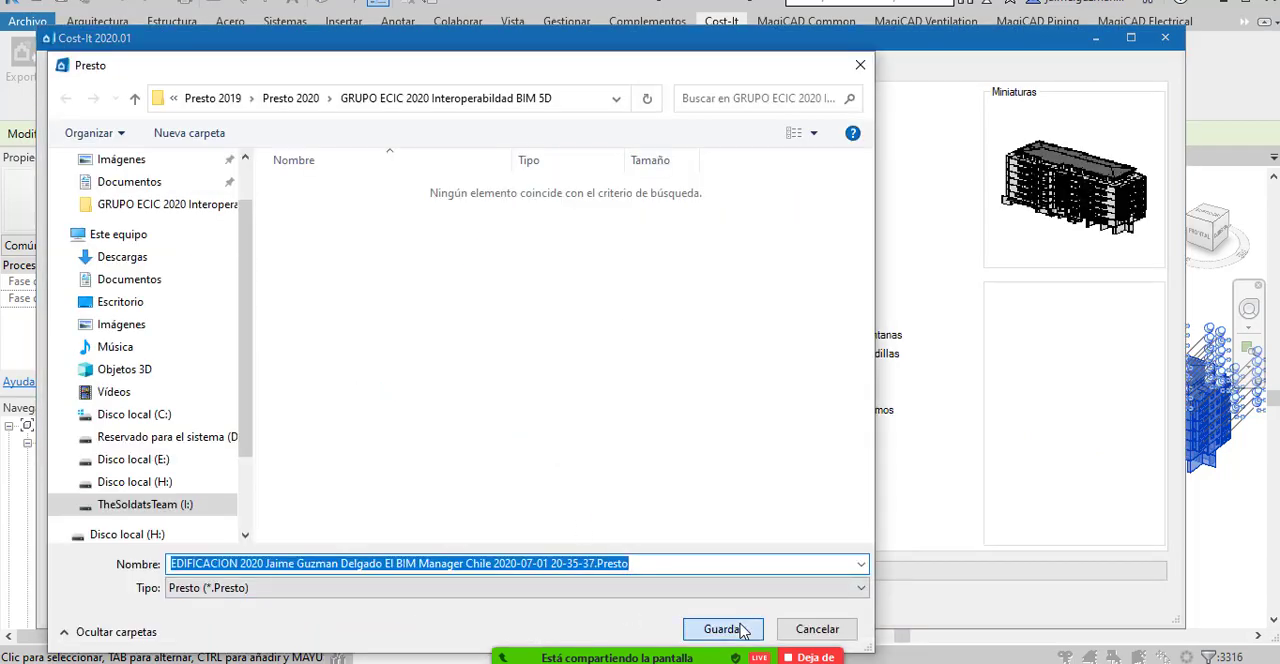
{"action": "left_click", "coordinate": [742, 629]}
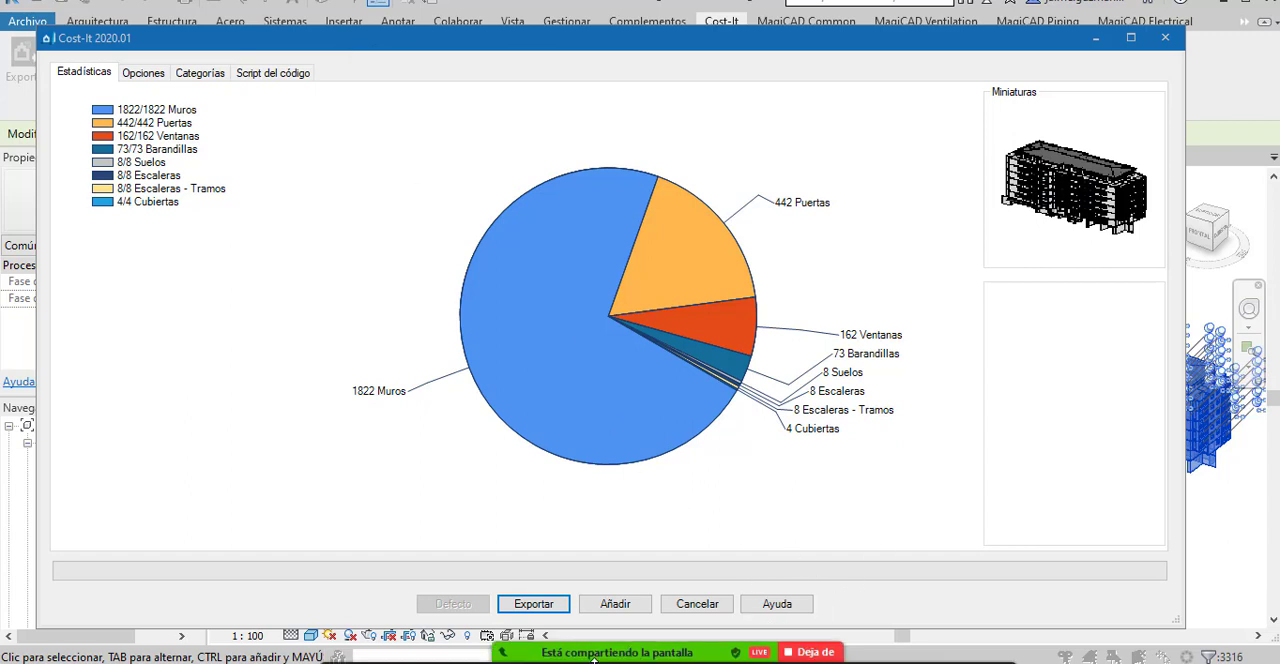
Try to start recording the Zoom meeting and dismiss the notice.
{"action": "mouse_move", "coordinate": [594, 660]}
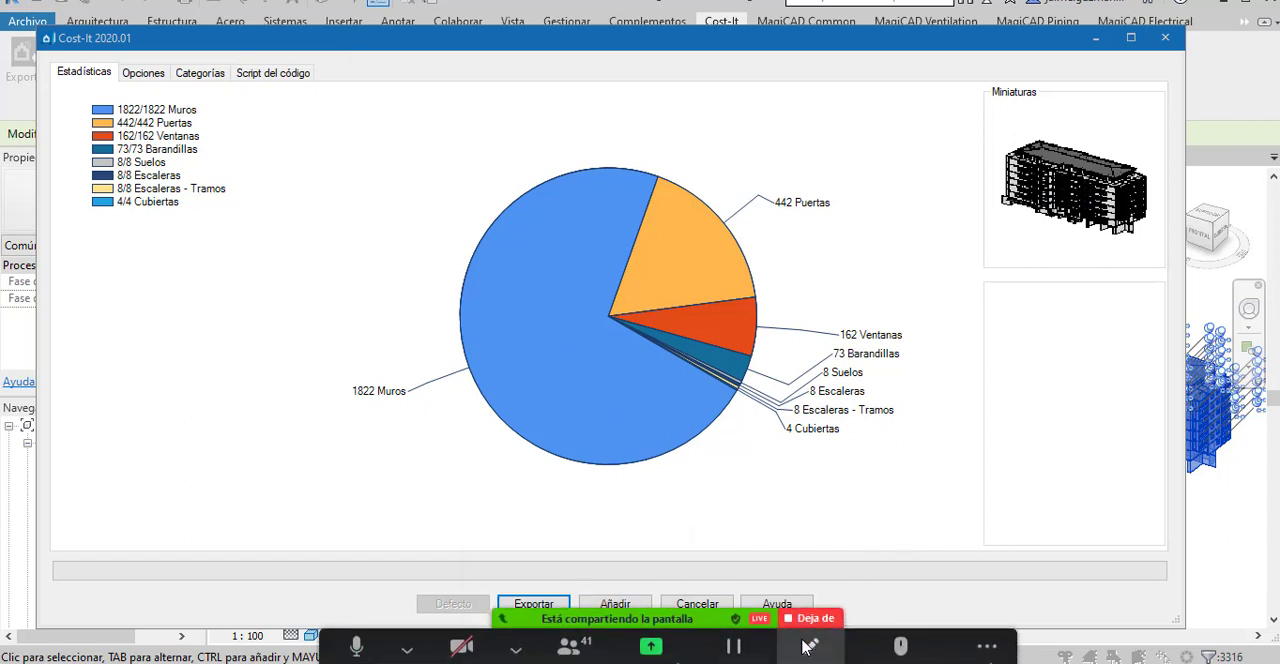
{"action": "left_click", "coordinate": [990, 650]}
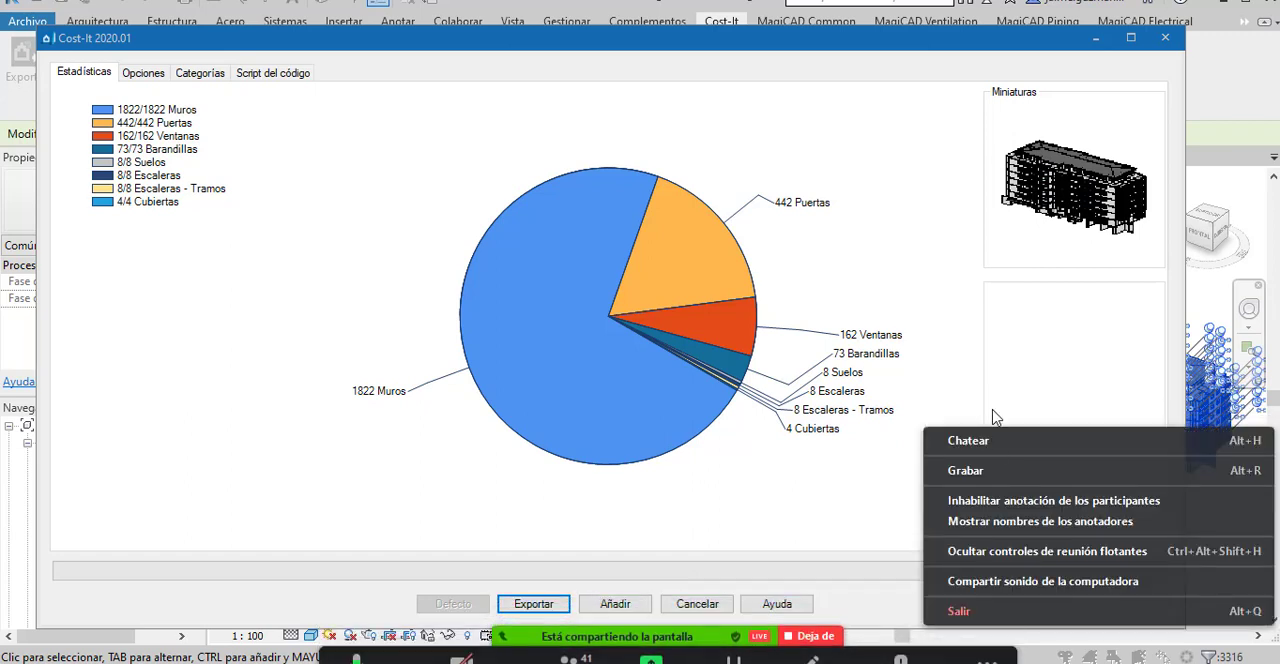
{"action": "left_click", "coordinate": [987, 469]}
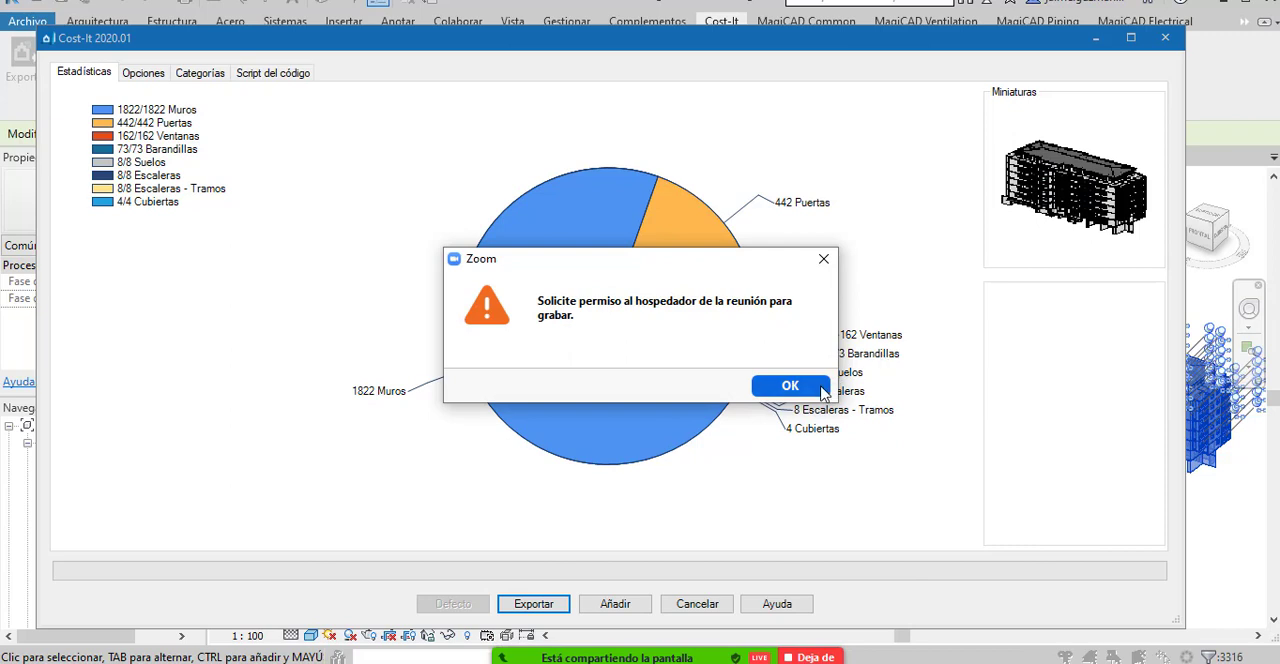
{"action": "left_click", "coordinate": [818, 386]}
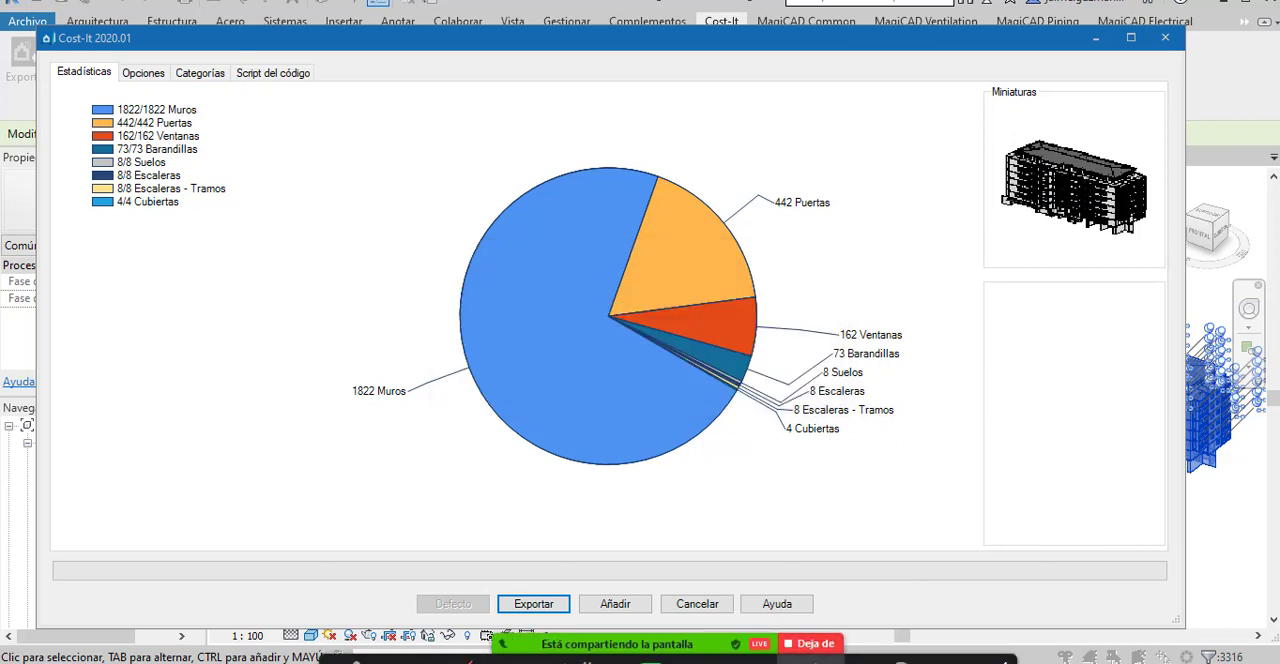
Open the Zoom group chat and move its window off the middle of the Cost-It statistics chart.
{"action": "left_click", "coordinate": [980, 655]}
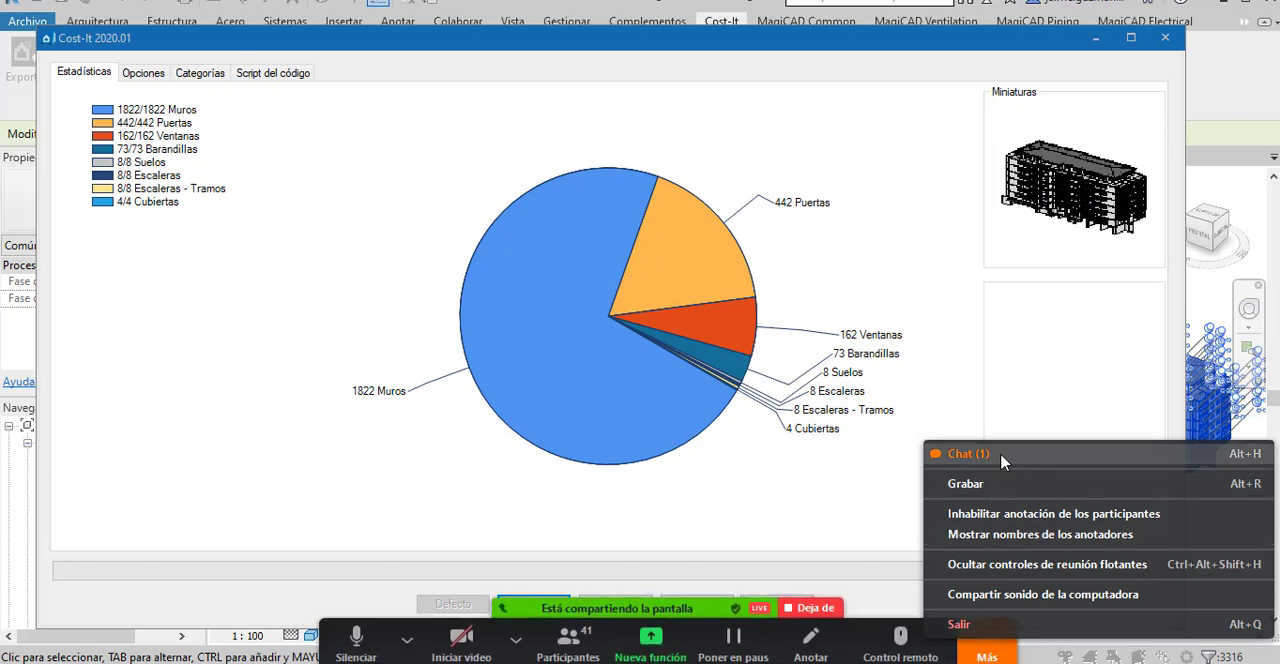
{"action": "left_click", "coordinate": [1004, 459]}
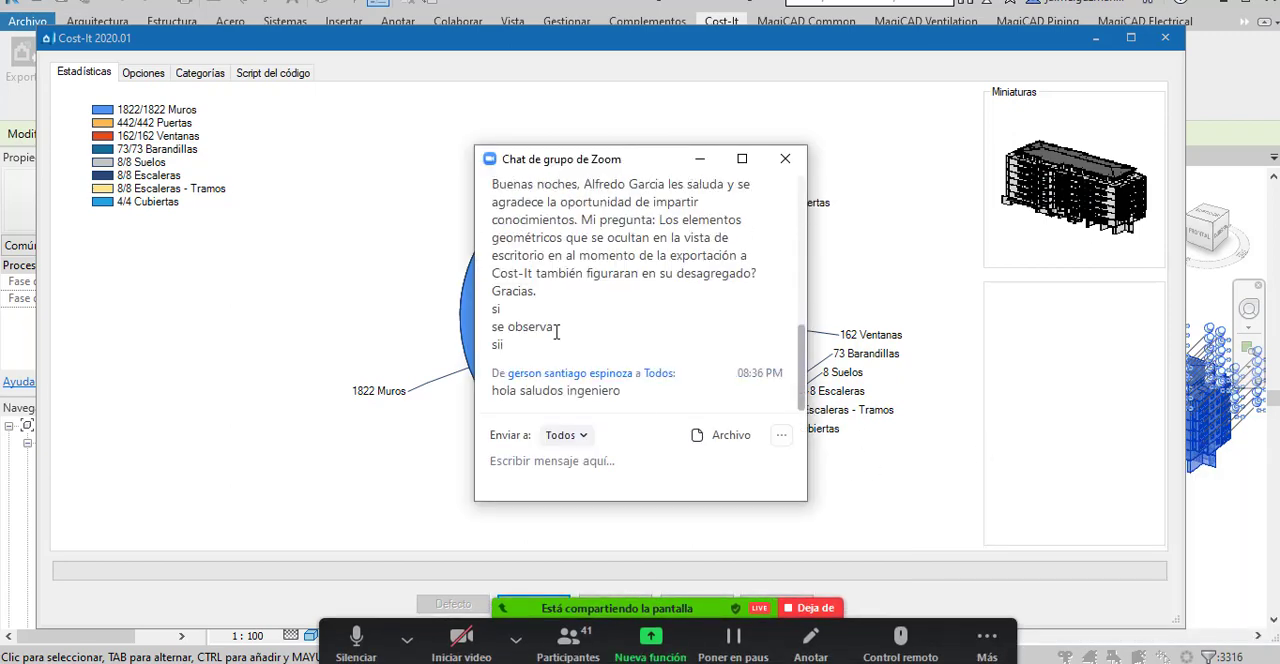
{"action": "scroll", "coordinate": [673, 344], "scroll_direction": "up", "scroll_amount": 1}
{"action": "left_click_drag", "start_coordinate": [586, 152], "coordinate": [1016, 333]}
{"action": "scroll", "coordinate": [1048, 434], "scroll_direction": "up", "scroll_amount": 4}
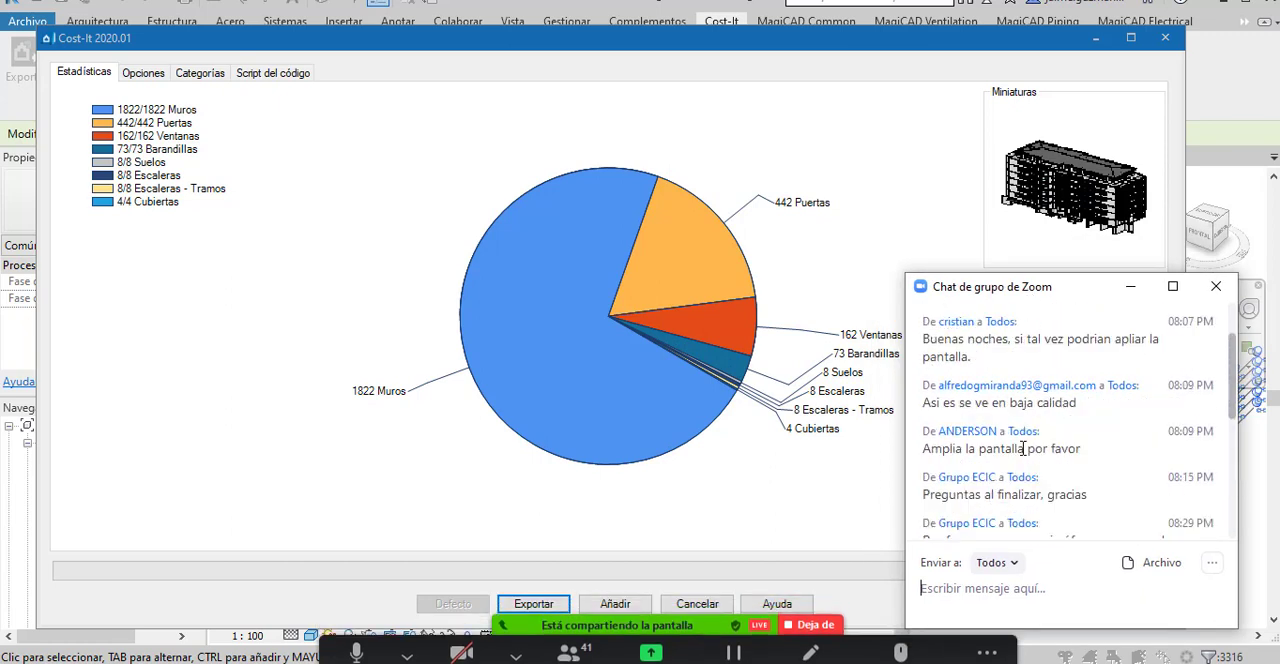
Read the participants' questions in the group chat down to the newest message, and move the chat window clear of Cost-It's thumbnail and element details.
{"action": "scroll", "coordinate": [1040, 458], "scroll_direction": "down", "scroll_amount": 3}
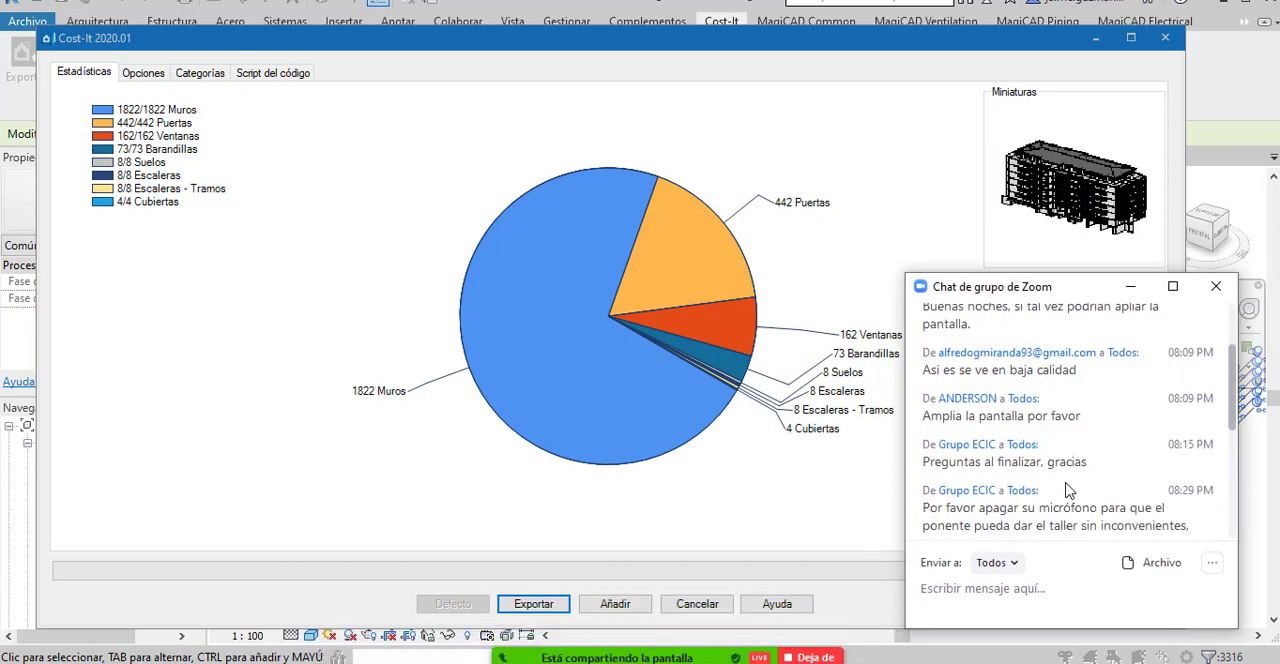
{"action": "scroll", "coordinate": [1068, 490], "scroll_direction": "down", "scroll_amount": 1}
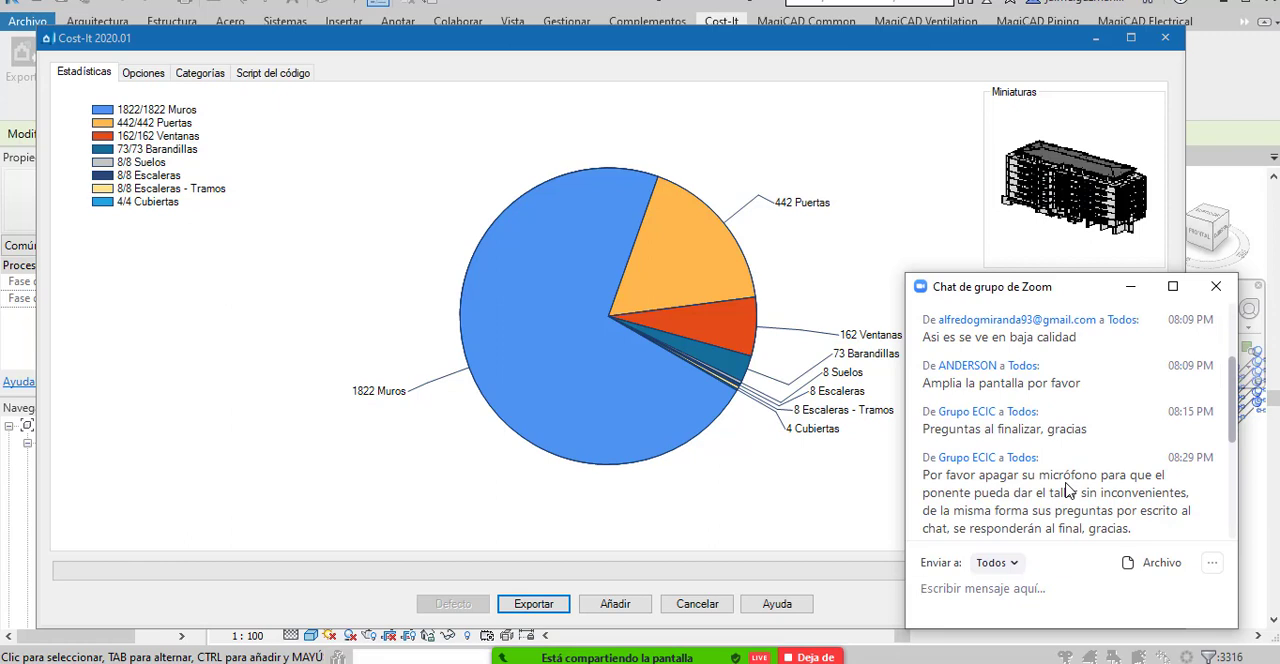
{"action": "scroll", "coordinate": [1064, 487], "scroll_direction": "down", "scroll_amount": 1}
{"action": "scroll", "coordinate": [1063, 490], "scroll_direction": "down", "scroll_amount": 4}
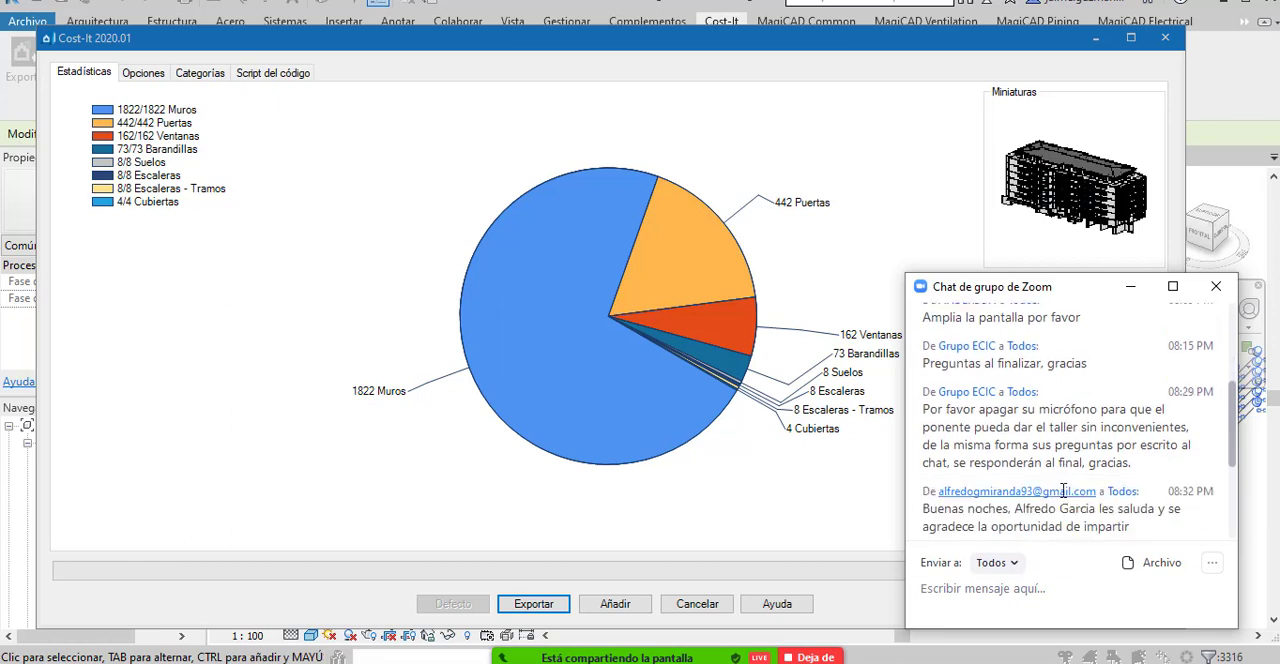
{"action": "scroll", "coordinate": [1063, 490], "scroll_direction": "down", "scroll_amount": 1}
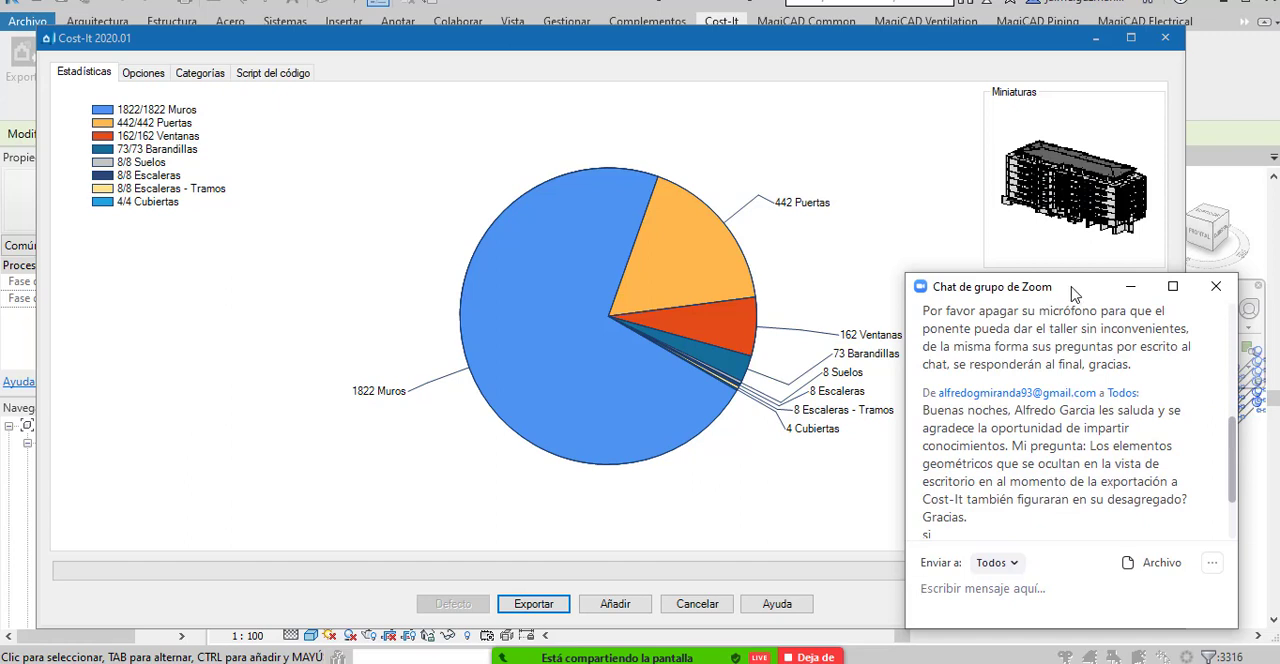
{"action": "left_click_drag", "start_coordinate": [1068, 295], "coordinate": [1064, 297]}
{"action": "scroll", "coordinate": [1111, 500], "scroll_direction": "down", "scroll_amount": 1}
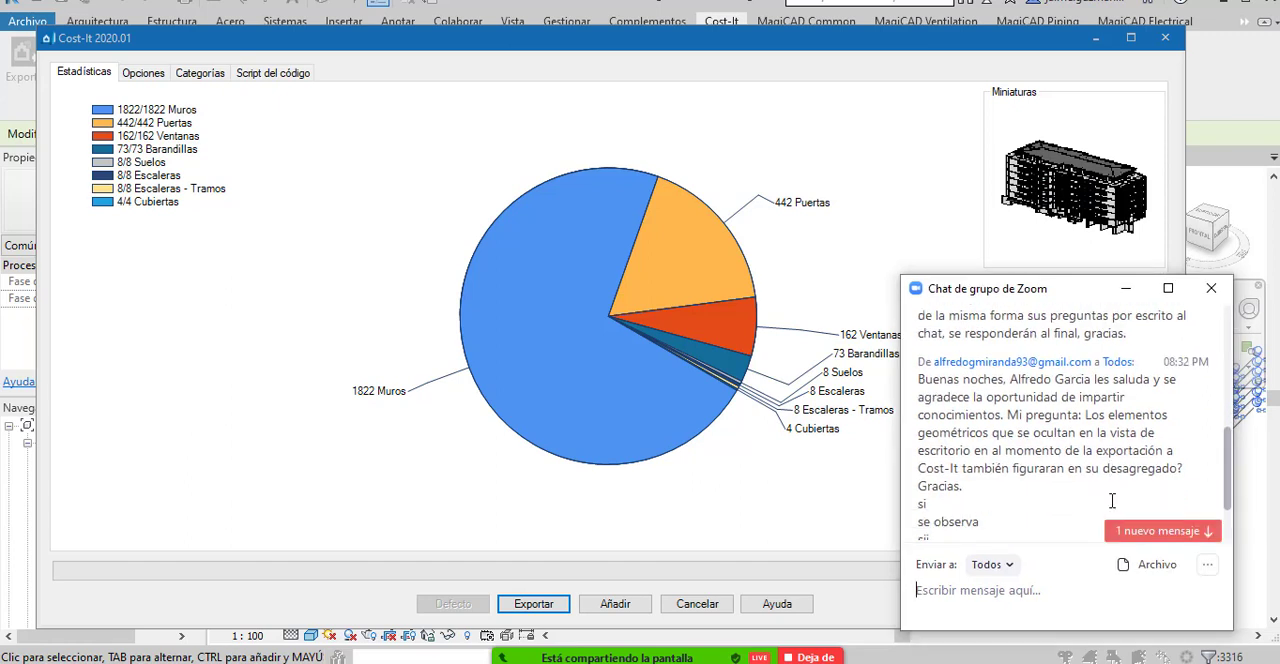
{"action": "scroll", "coordinate": [1111, 500], "scroll_direction": "down", "scroll_amount": 1}
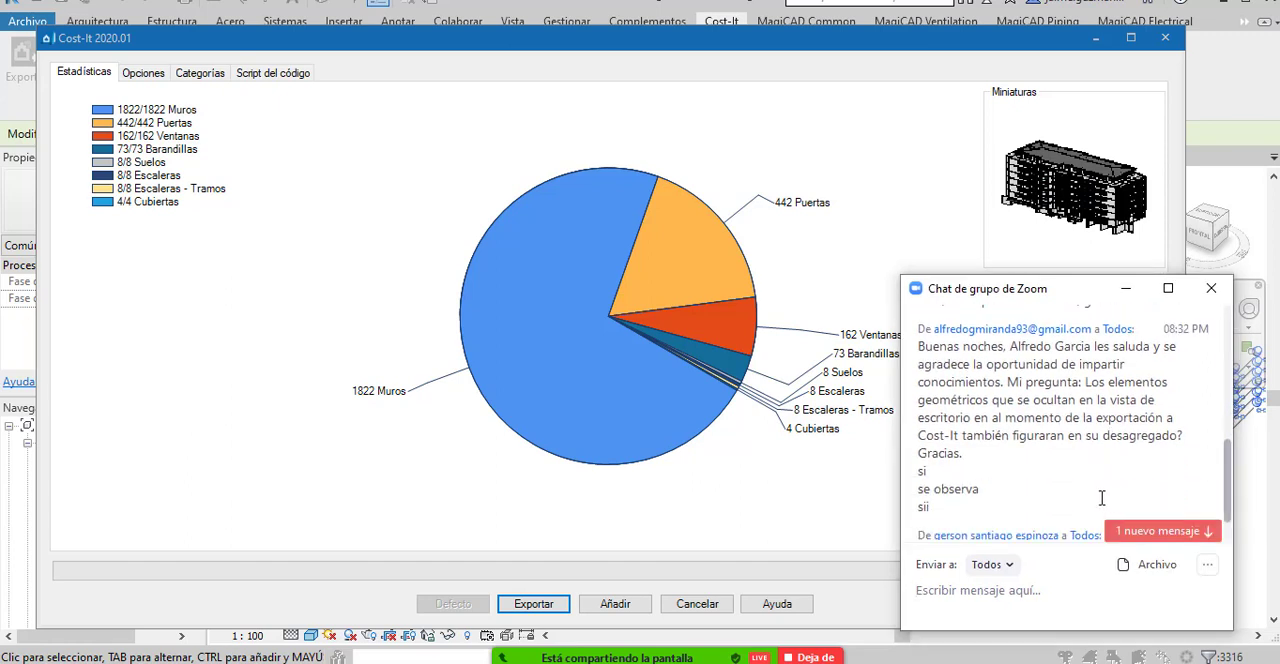
{"action": "scroll", "coordinate": [1101, 498], "scroll_direction": "down", "scroll_amount": 2}
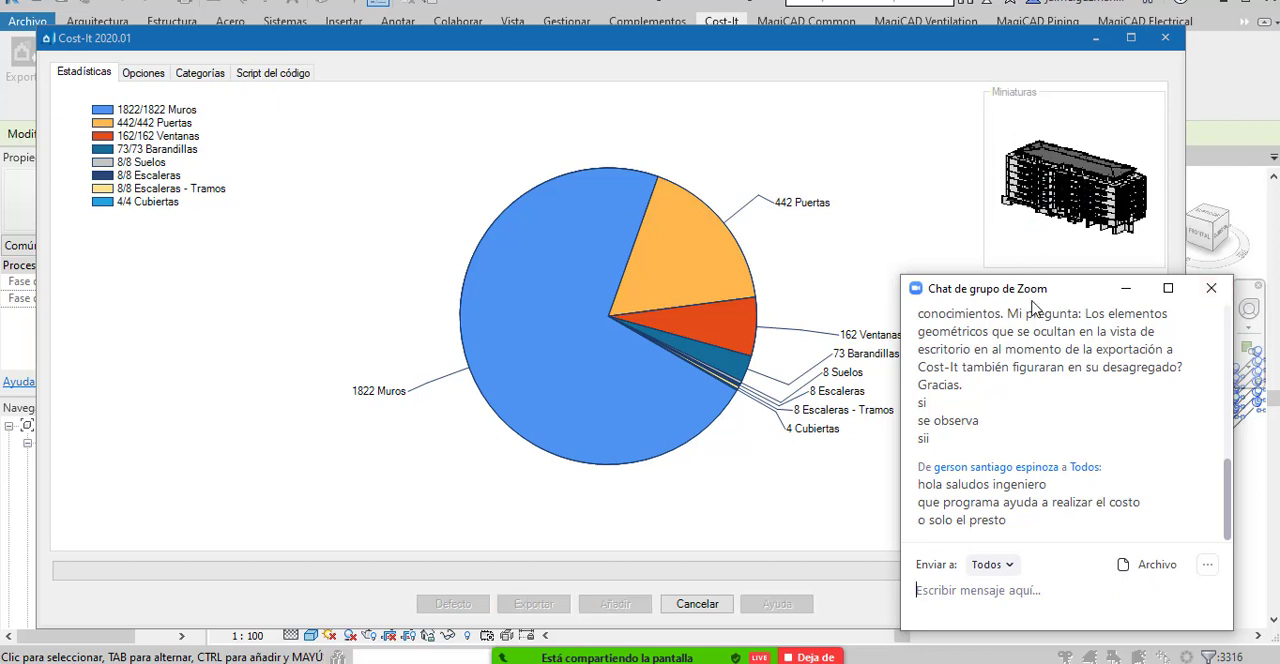
{"action": "left_click_drag", "start_coordinate": [1038, 292], "coordinate": [1050, 307]}
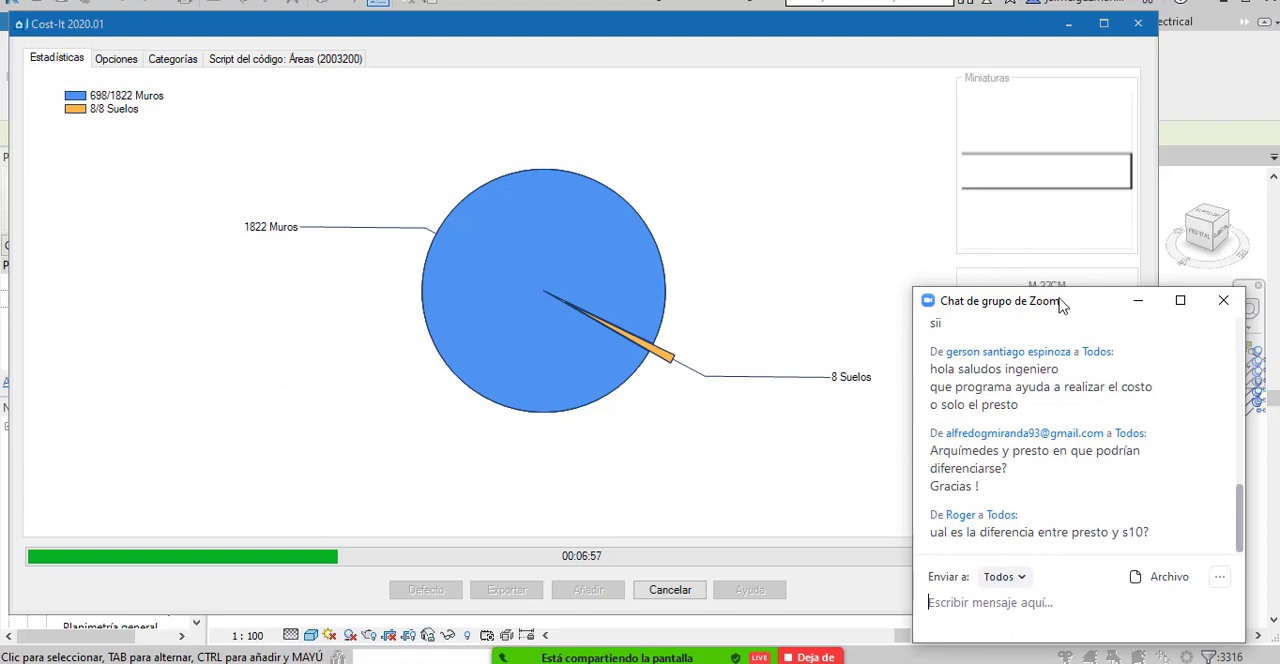
{"action": "left_click_drag", "start_coordinate": [1048, 300], "coordinate": [720, 110]}
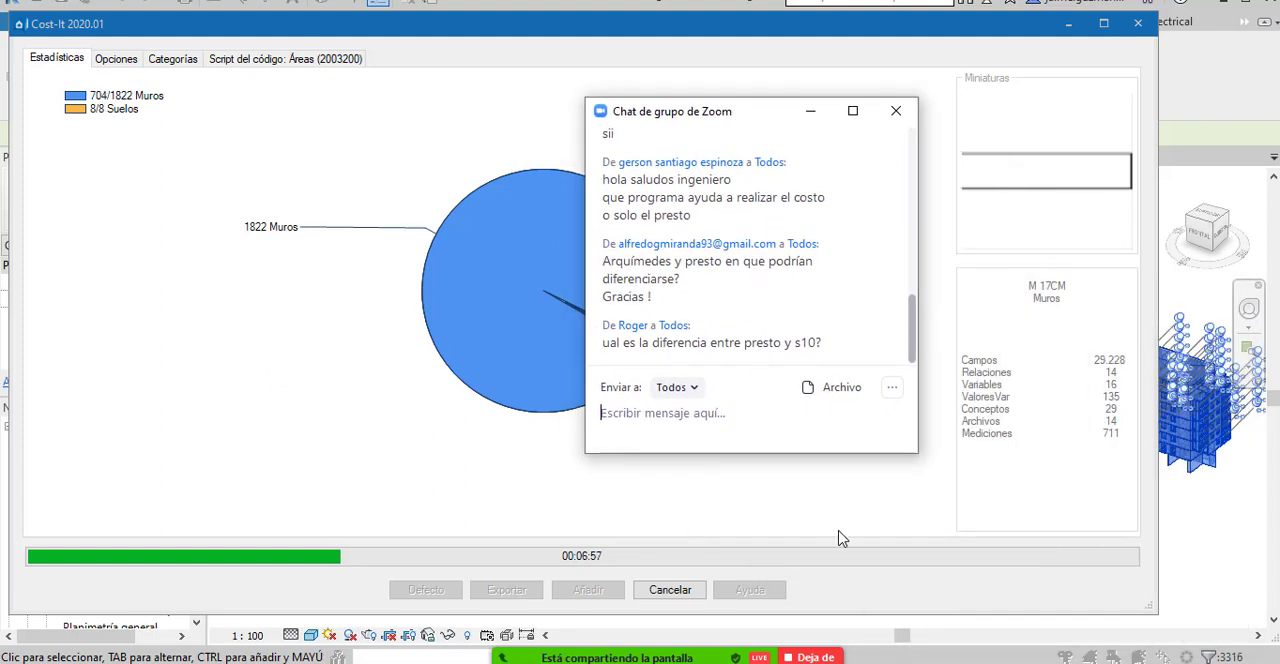
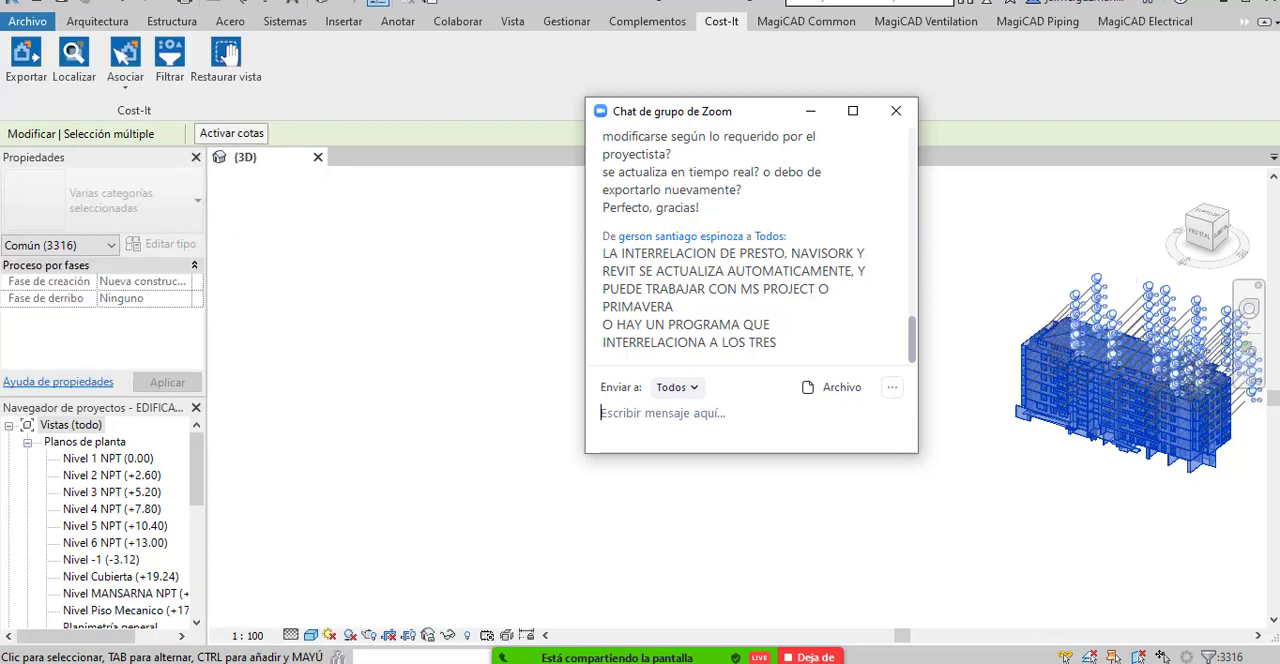
Switch to Presto with the exported Revit budget and close the Zoom group chat window.
{"action": "left_click_drag", "start_coordinate": [727, 119], "coordinate": [820, 149]}
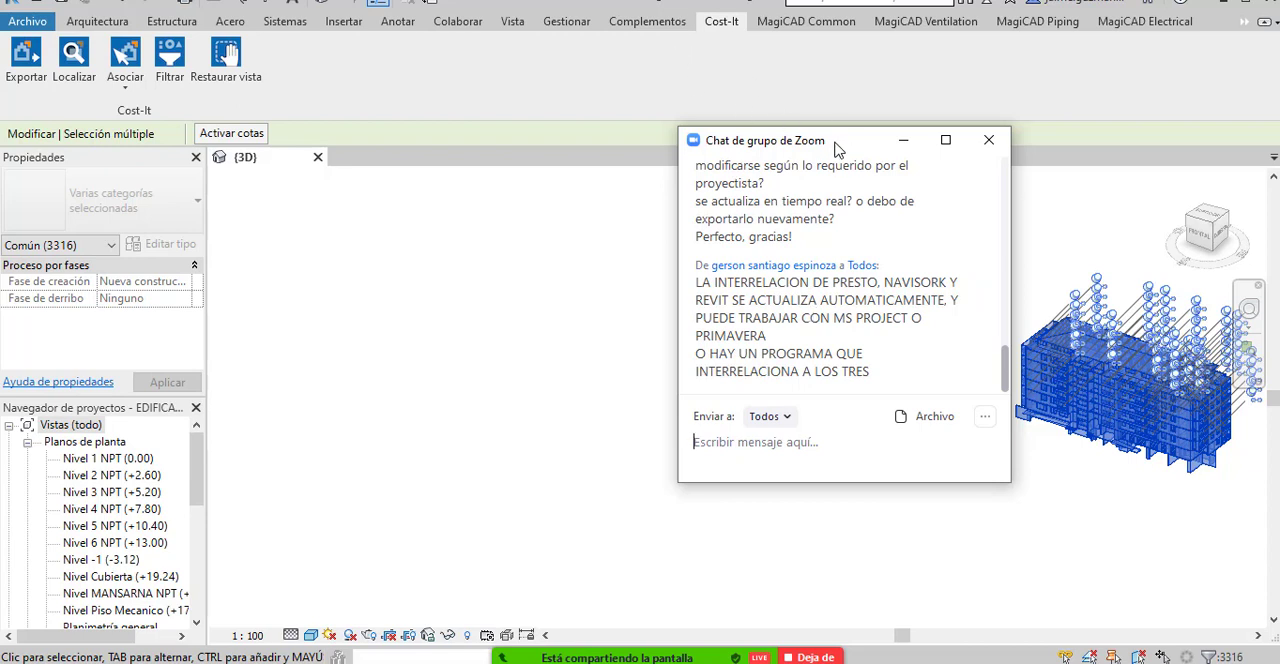
{"action": "left_click_drag", "start_coordinate": [831, 149], "coordinate": [845, 207]}
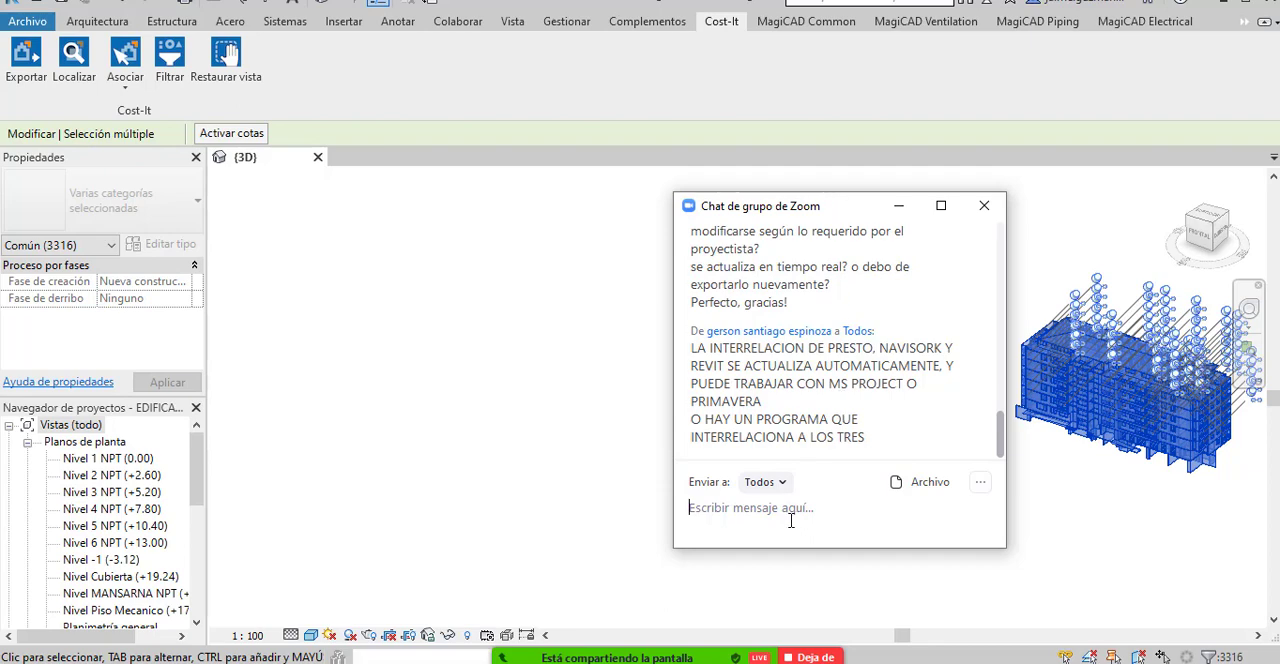
{"action": "left_click", "coordinate": [800, 663]}
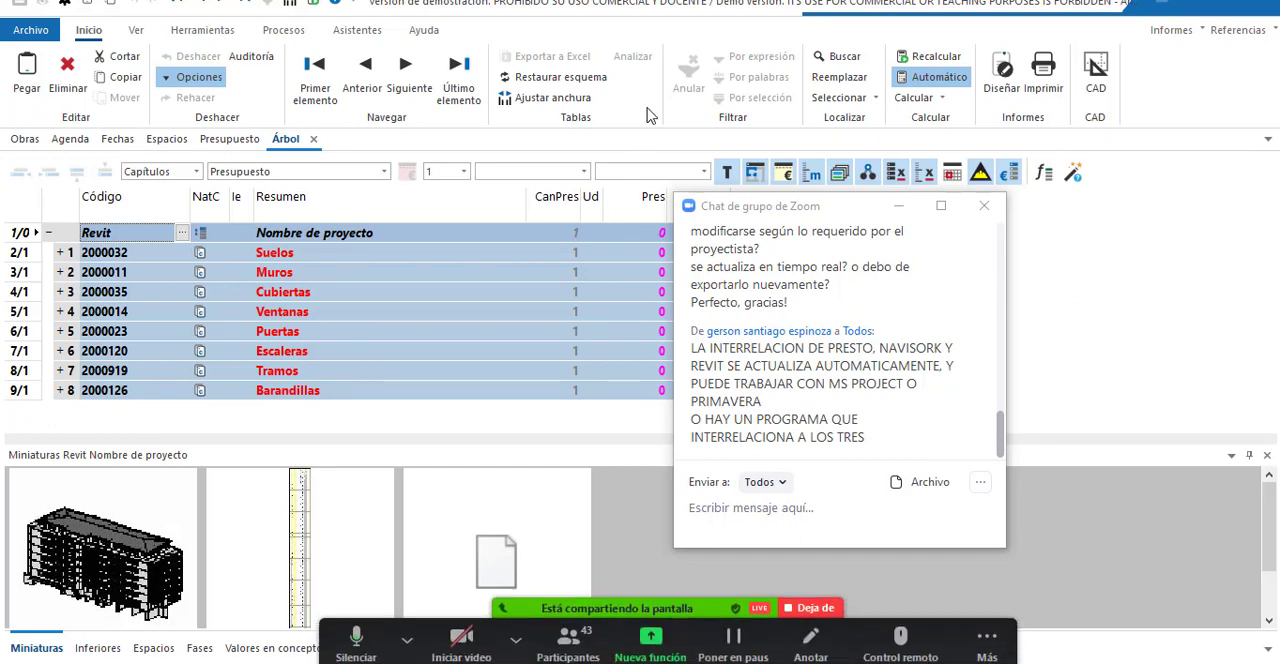
{"action": "left_click", "coordinate": [978, 212]}
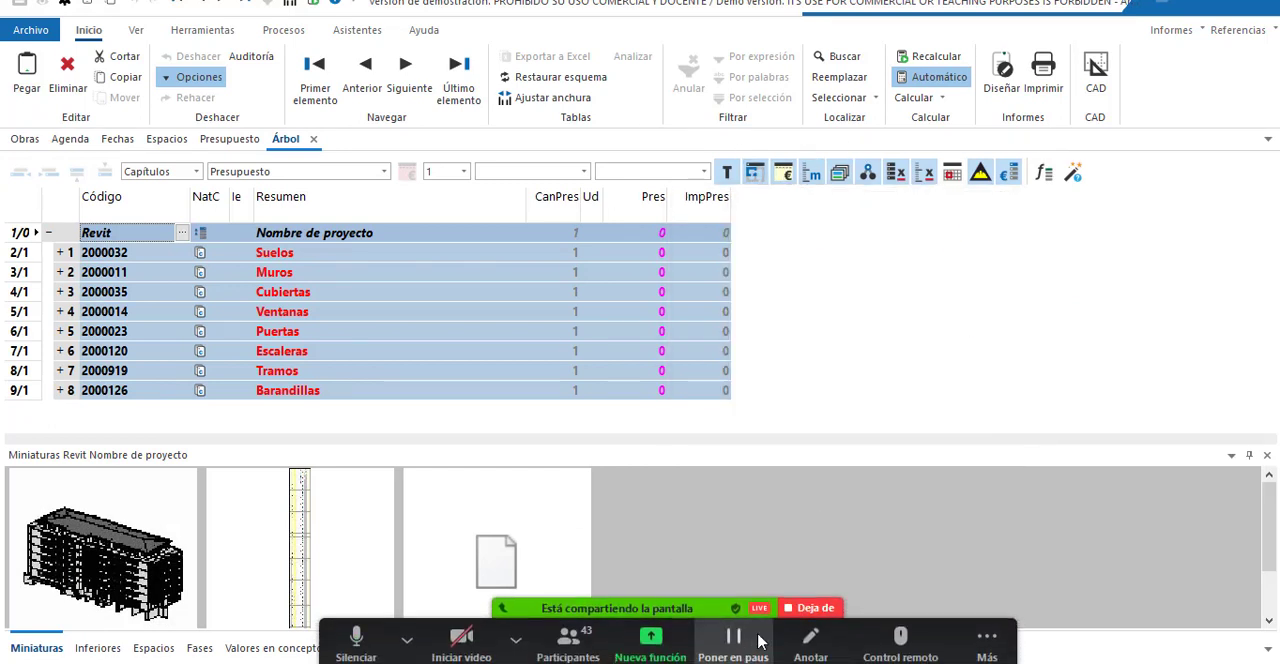
Stop the current Zoom screen share and share the Presto window instead.
{"action": "left_click", "coordinate": [806, 612]}
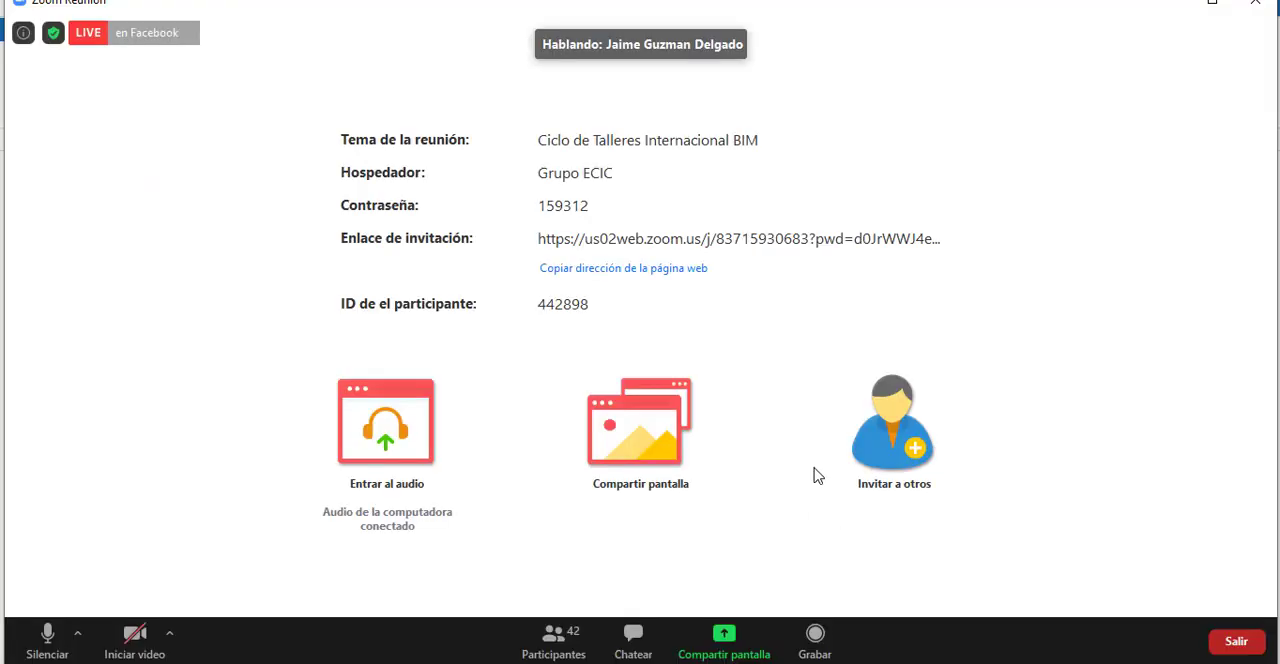
{"action": "left_click", "coordinate": [724, 636]}
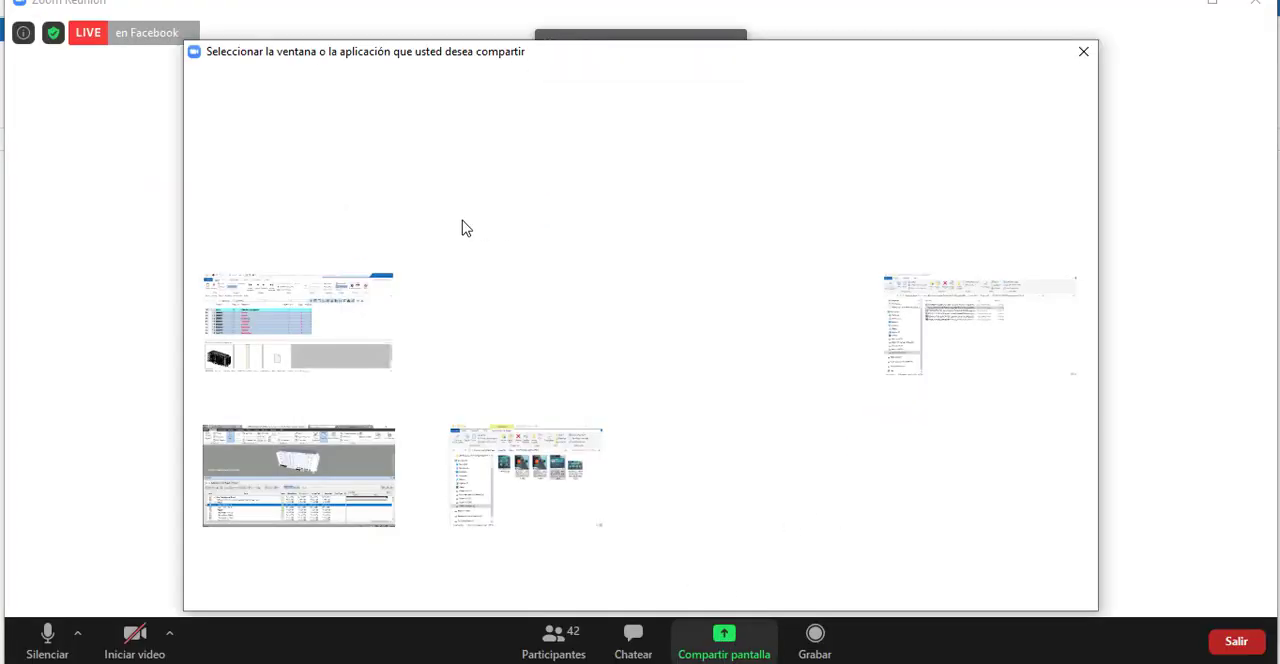
{"action": "left_click", "coordinate": [310, 343]}
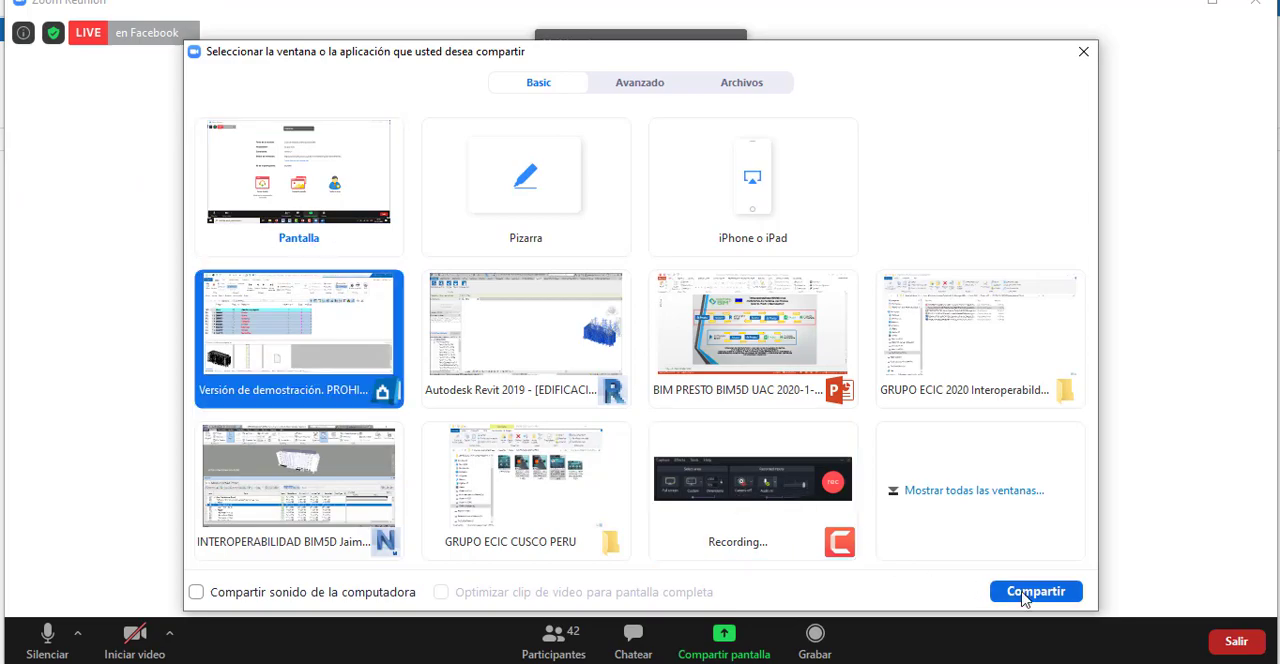
{"action": "left_click", "coordinate": [1045, 592]}
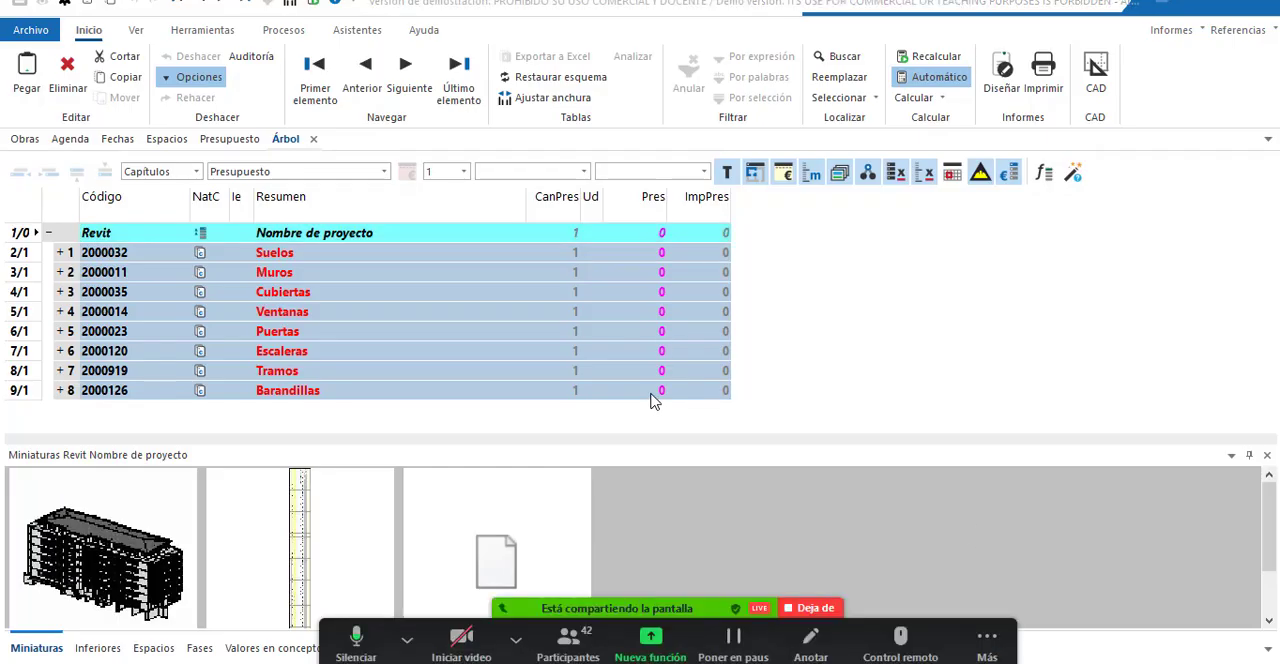
Change the summary of the root Revit concept to "Edificacion 2020".
{"action": "left_click", "coordinate": [371, 236]}
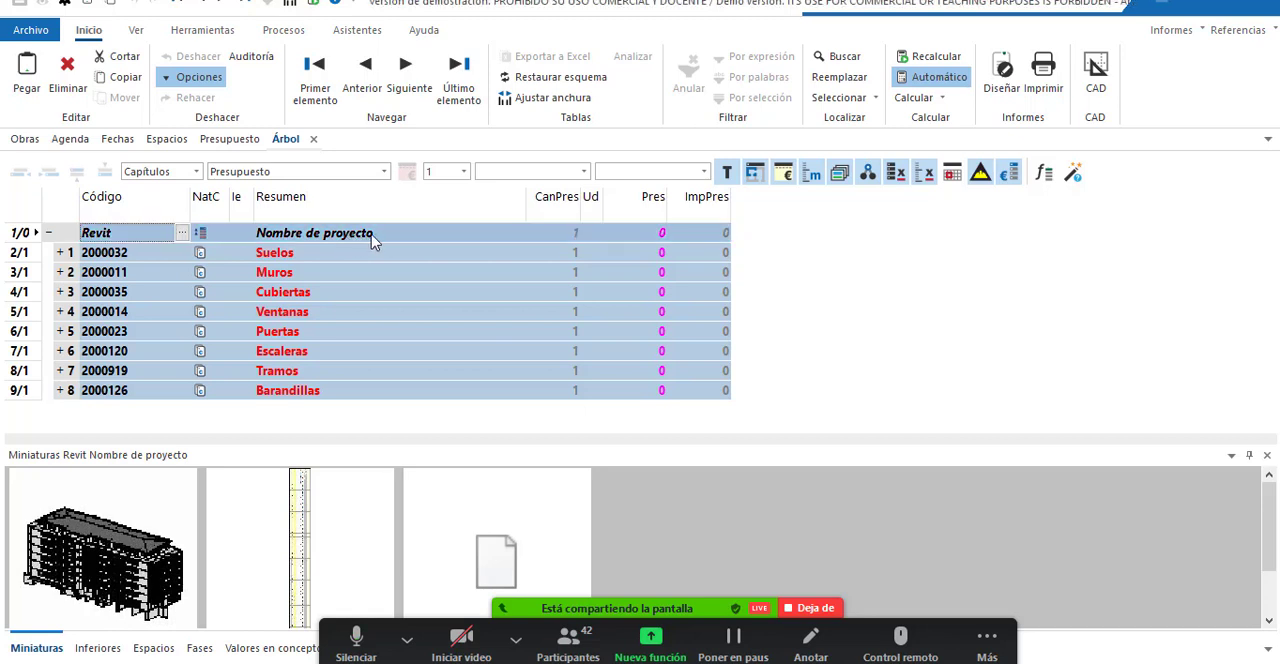
{"action": "left_click", "coordinate": [371, 236]}
{"action": "left_click", "coordinate": [374, 236]}
{"action": "triple_click", "coordinate": [376, 233]}
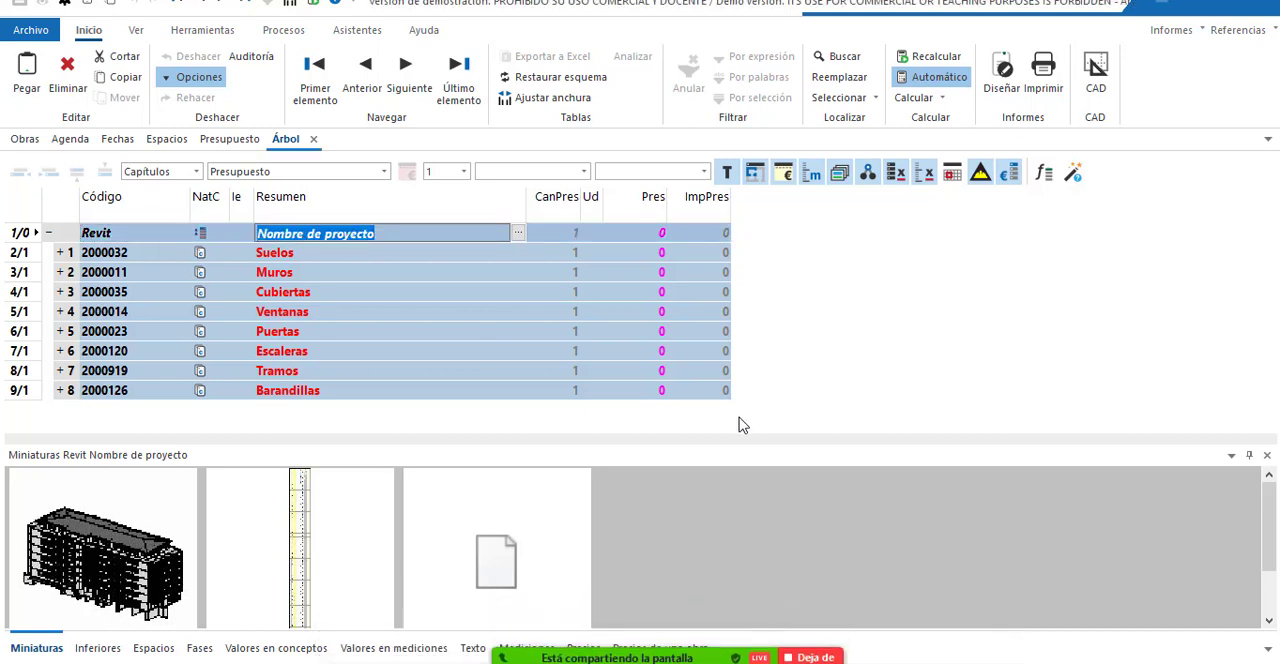
{"action": "key", "text": "Return"}
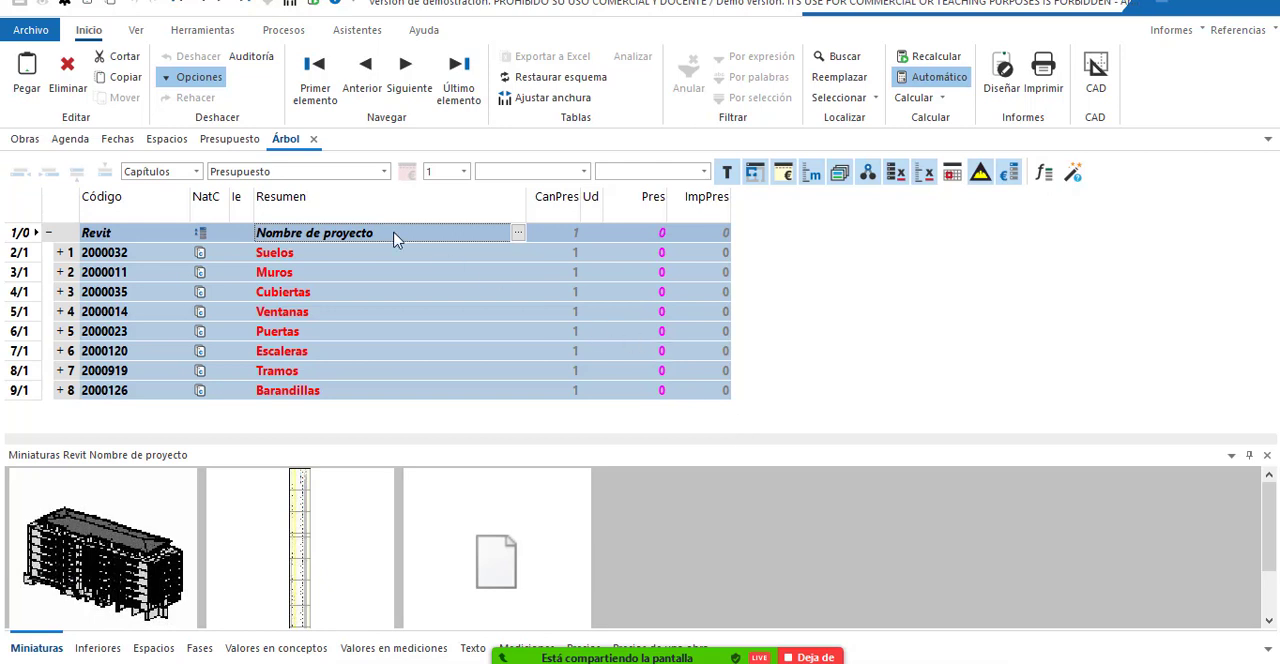
{"action": "left_click", "coordinate": [360, 240]}
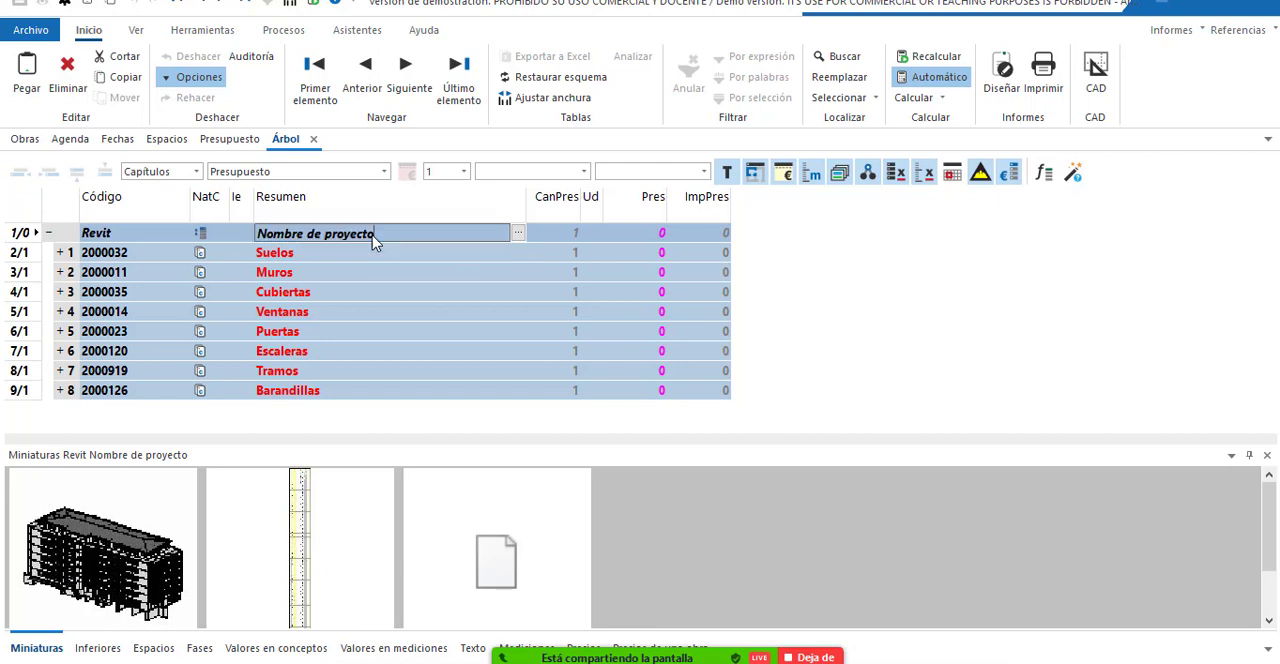
{"action": "left_click", "coordinate": [374, 240]}
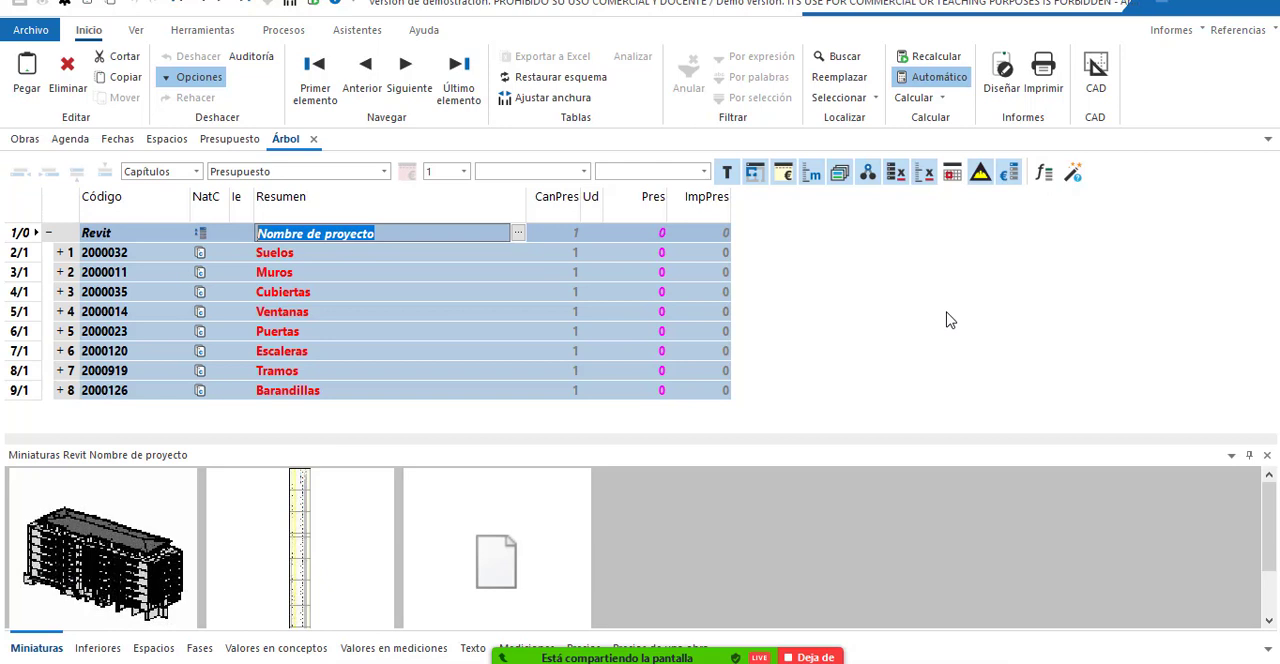
{"action": "type", "text": "Edificacion 2020"}
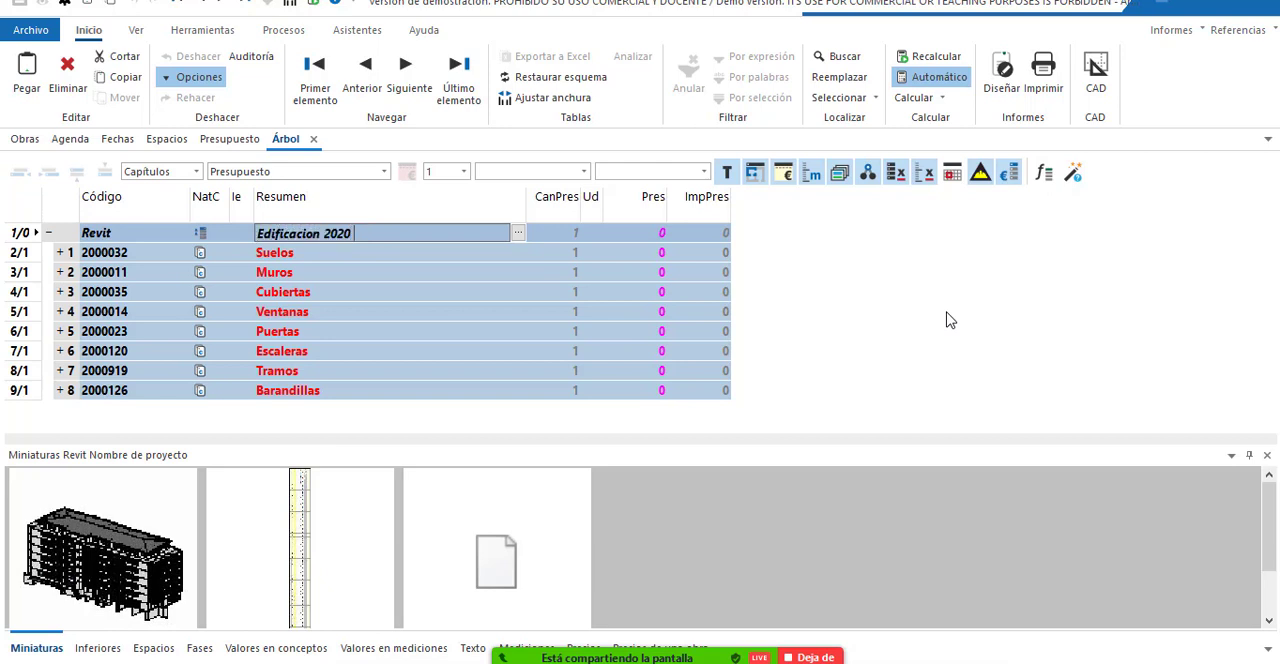
{"action": "key", "text": "Return"}
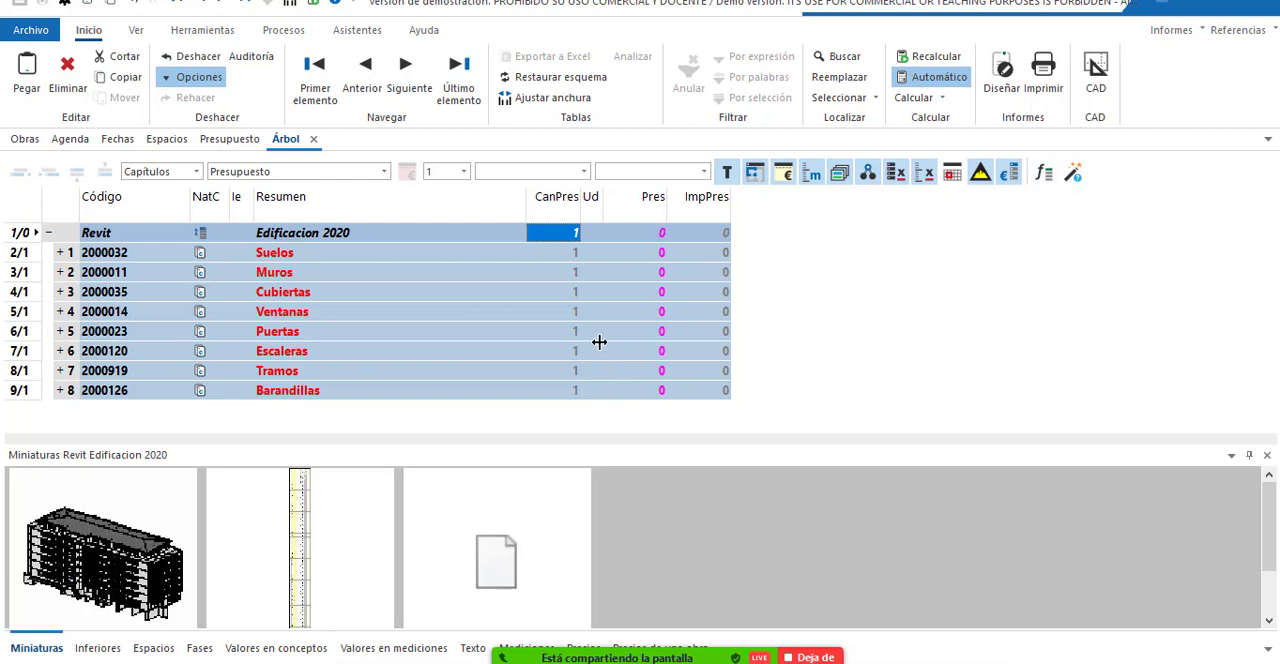
Expand the Suelos, Muros, Cubiertas and Ventanas chapters and select the Cubierta básica - Pizarra sobre rastreles - 15 cm item.
{"action": "left_click", "coordinate": [58, 252]}
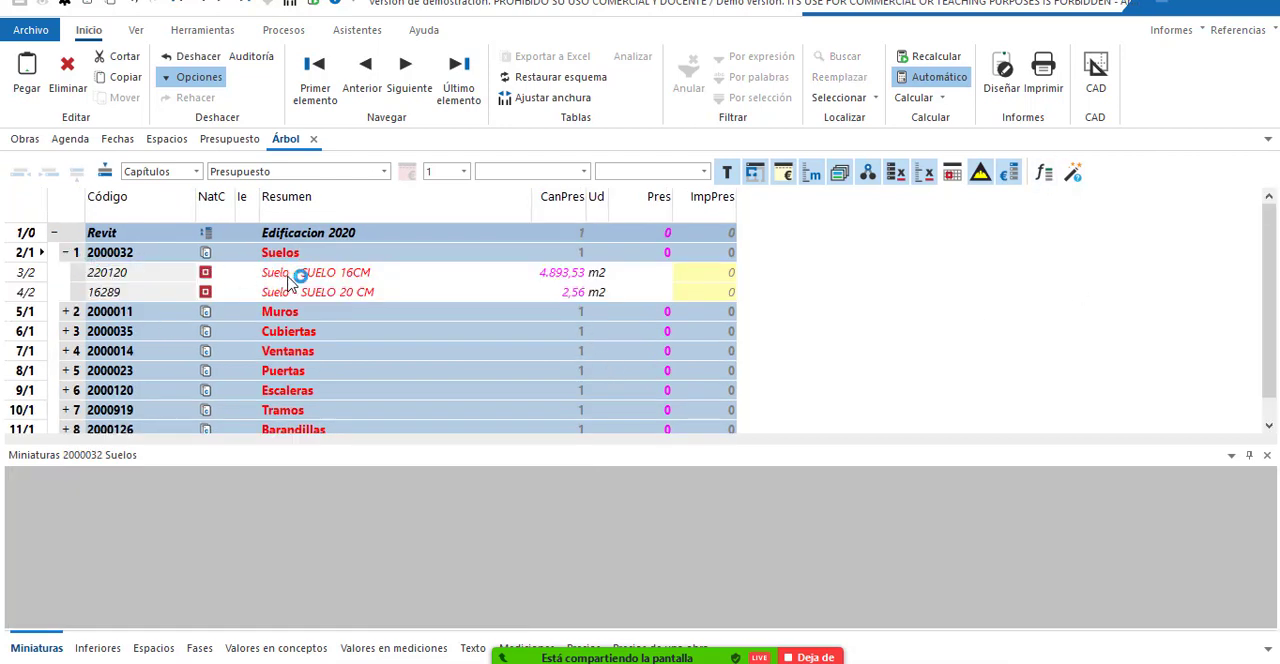
{"action": "left_click", "coordinate": [65, 311]}
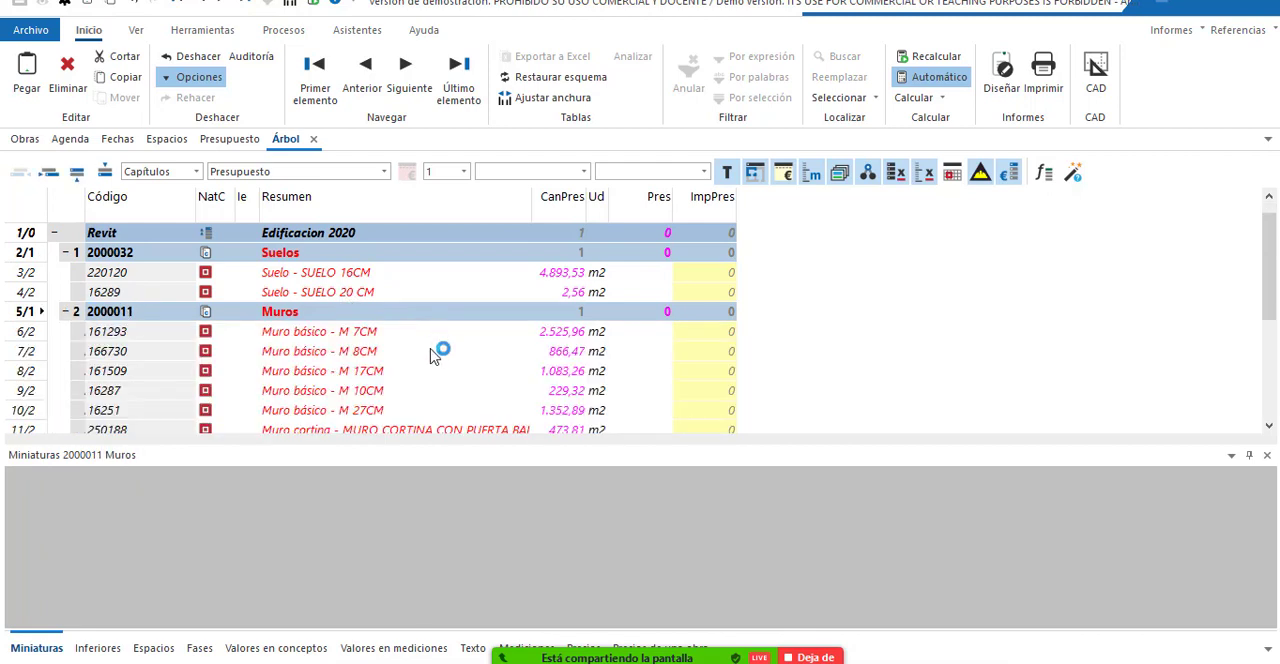
{"action": "scroll", "coordinate": [503, 382], "scroll_direction": "down", "scroll_amount": 1}
{"action": "scroll", "coordinate": [503, 382], "scroll_direction": "down", "scroll_amount": 5}
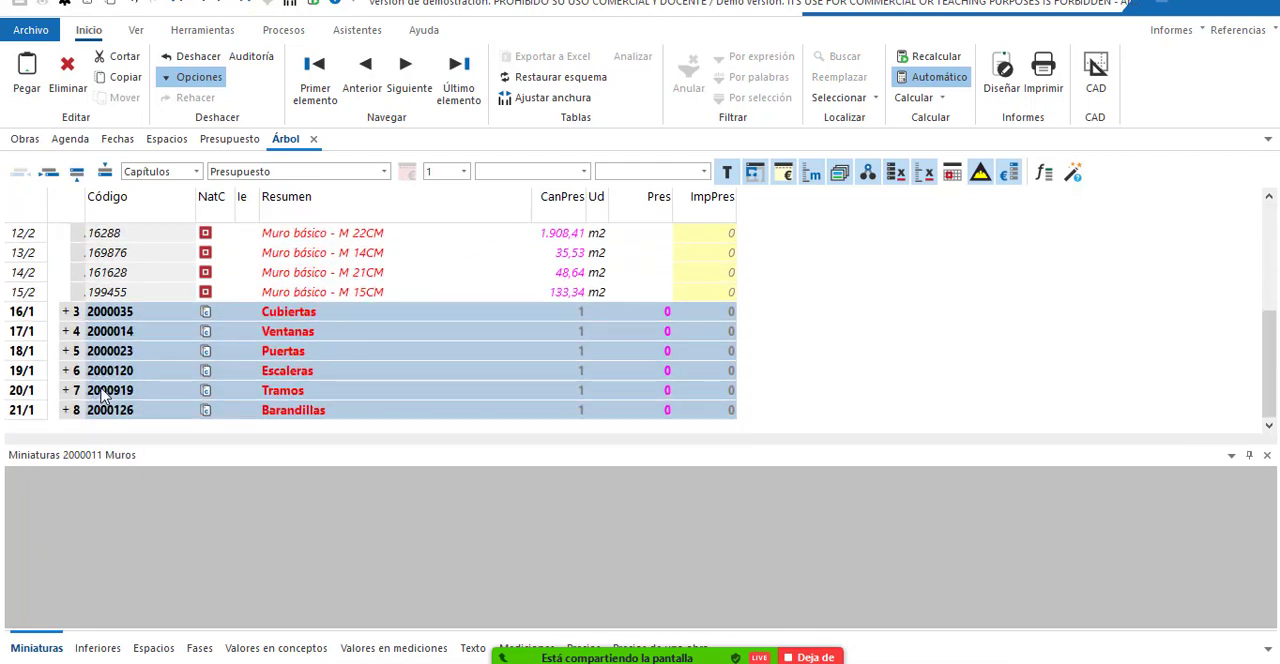
{"action": "left_click", "coordinate": [65, 311]}
{"action": "scroll", "coordinate": [448, 405], "scroll_direction": "down", "scroll_amount": 1}
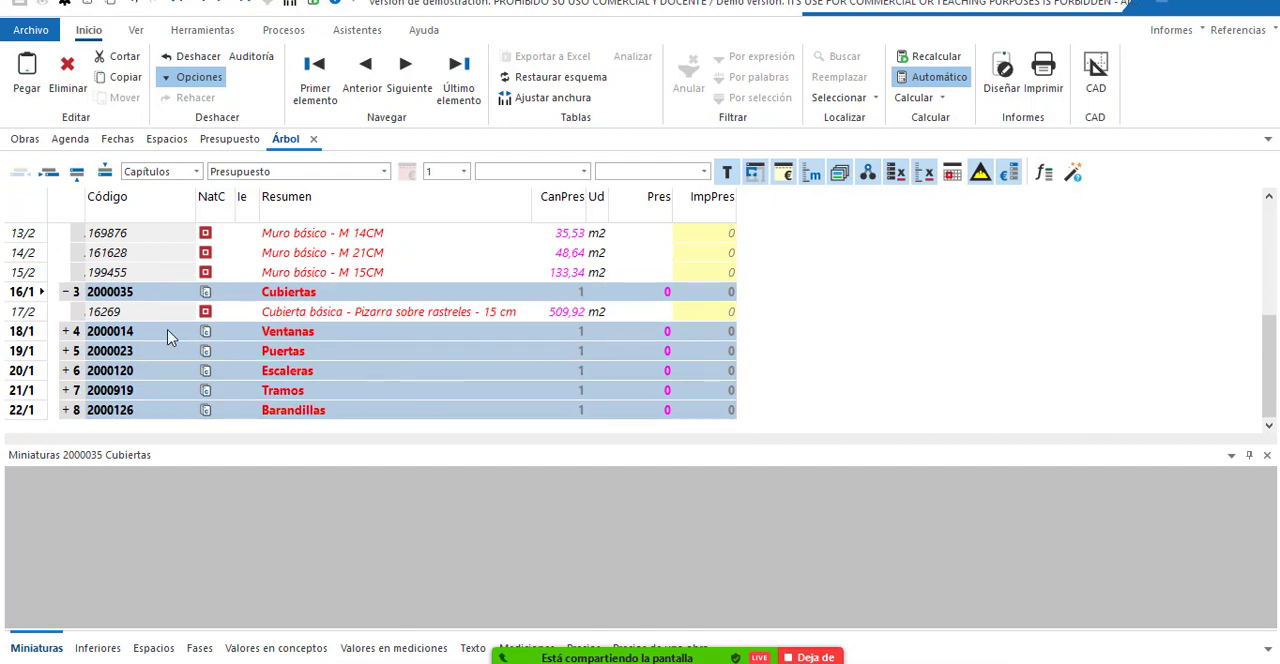
{"action": "left_click", "coordinate": [65, 331]}
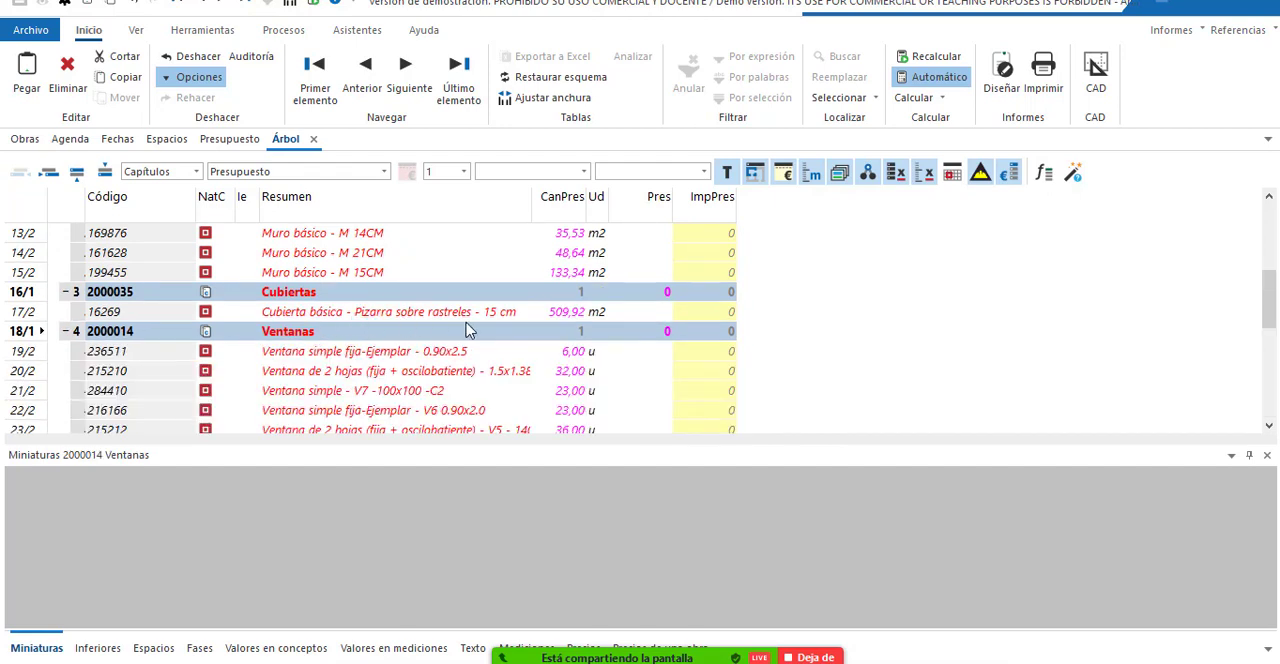
{"action": "left_click", "coordinate": [430, 313]}
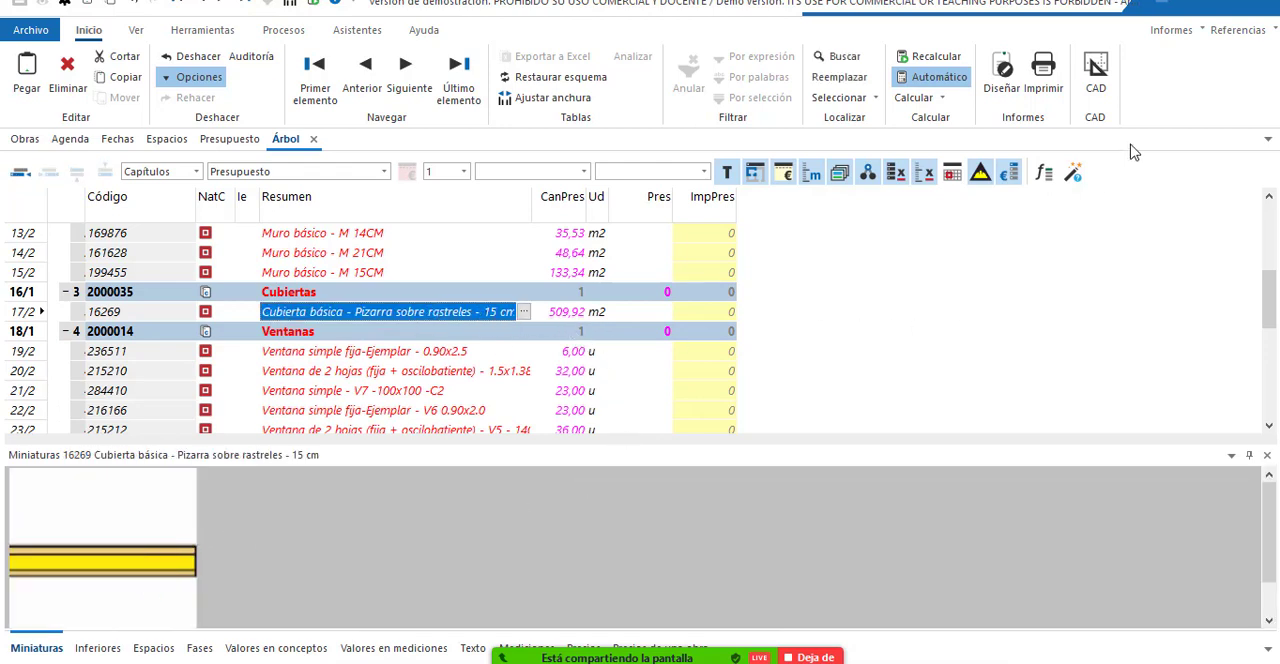
Open the Base_Precios reference in its own window, bring it to the front and minimise it.
{"action": "left_click", "coordinate": [1245, 32]}
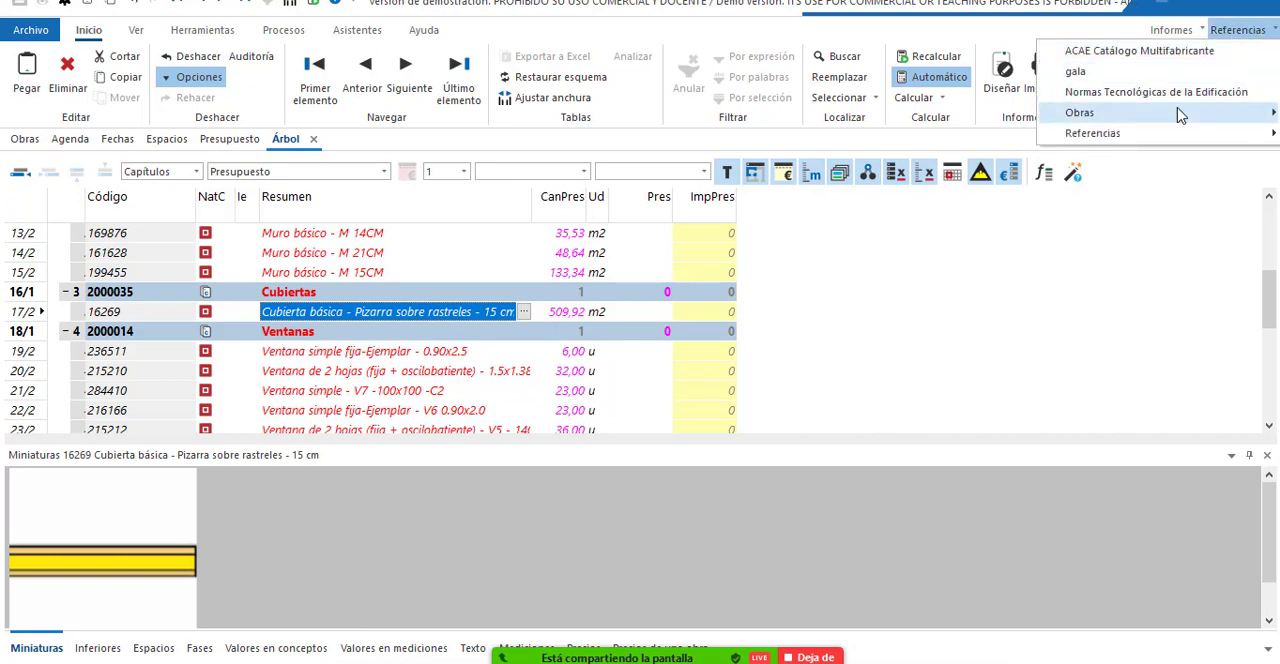
{"action": "mouse_move", "coordinate": [1130, 138]}
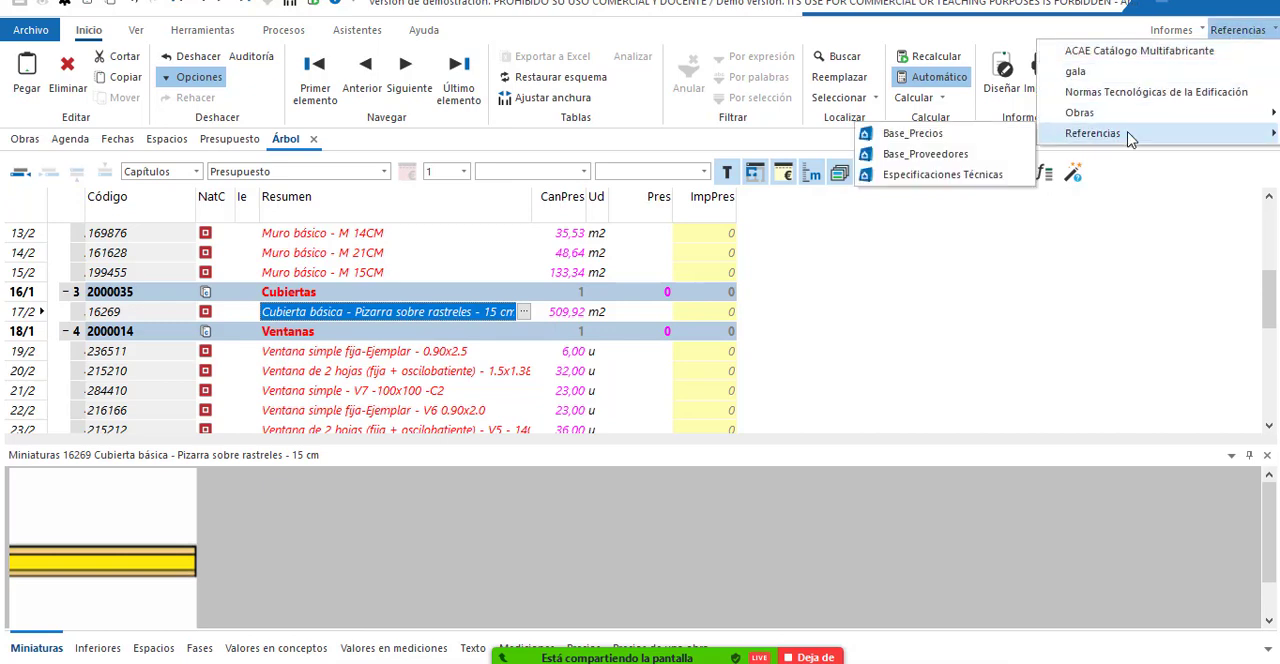
{"action": "left_click", "coordinate": [983, 140]}
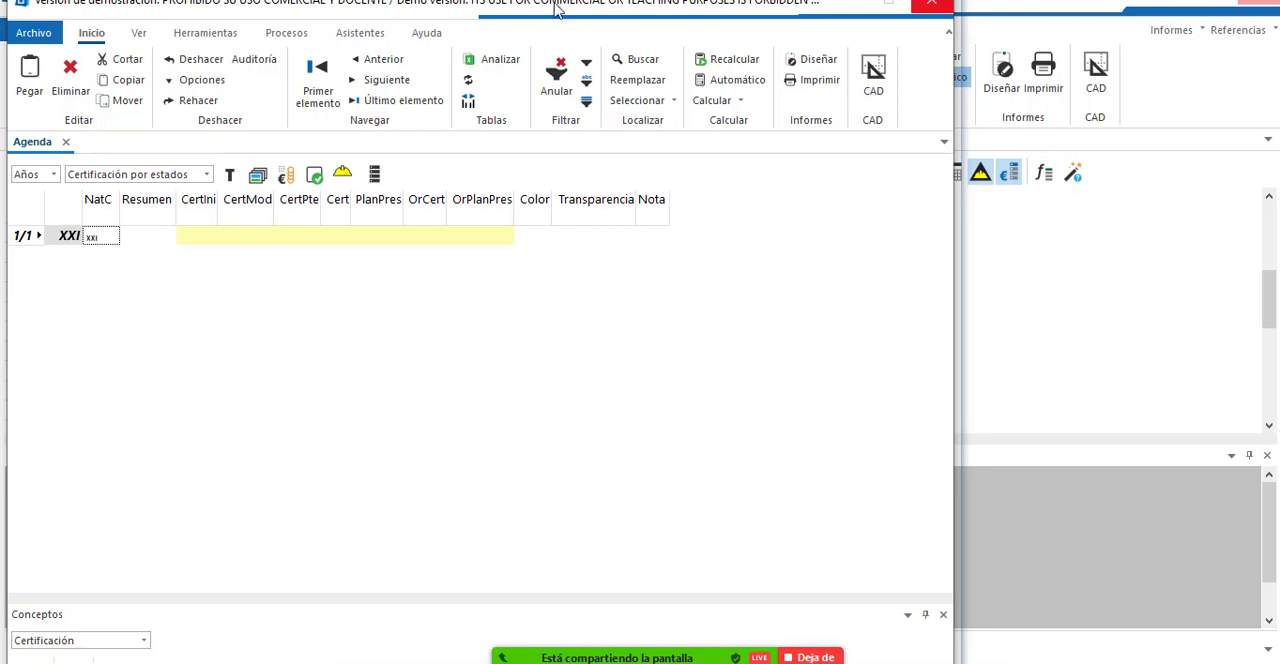
{"action": "left_click_drag", "start_coordinate": [590, 10], "coordinate": [860, 19]}
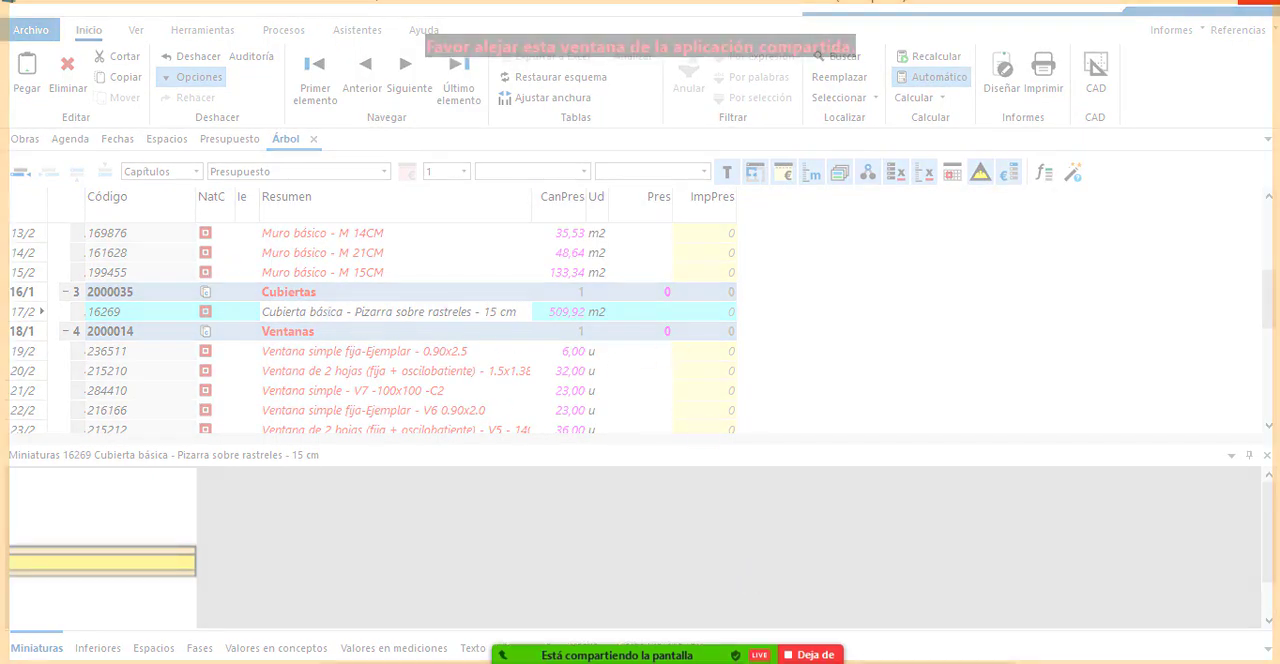
{"action": "mouse_move", "coordinate": [843, 557]}
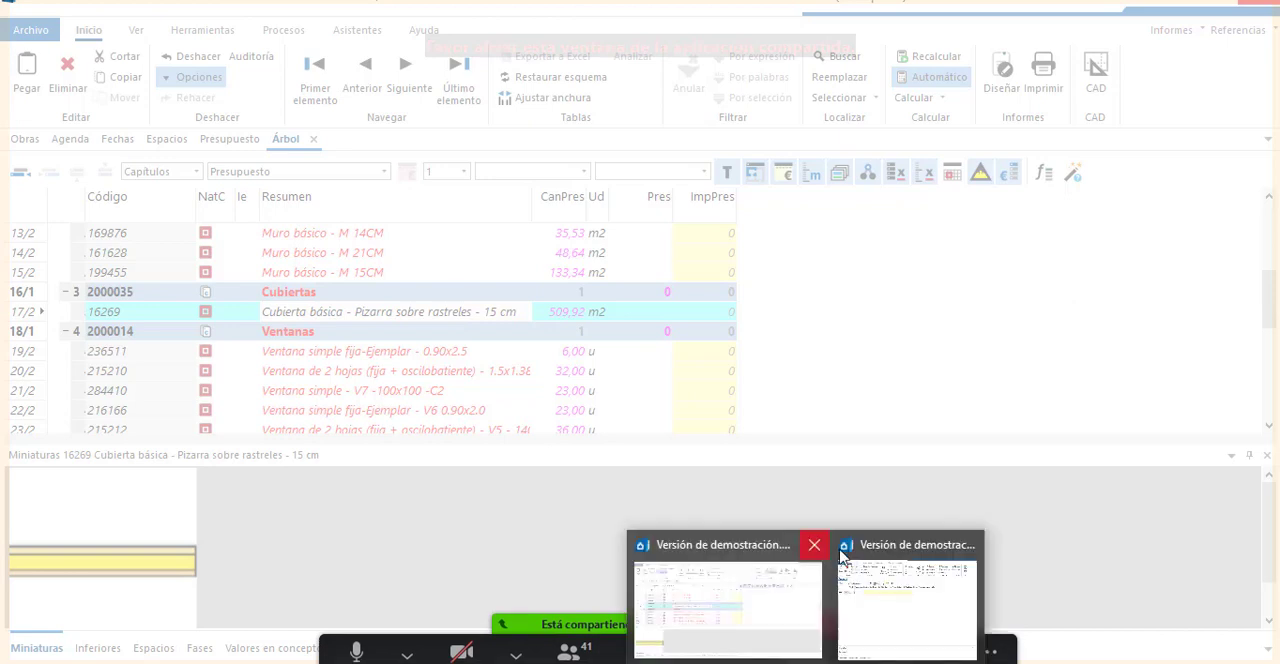
{"action": "left_click", "coordinate": [860, 575]}
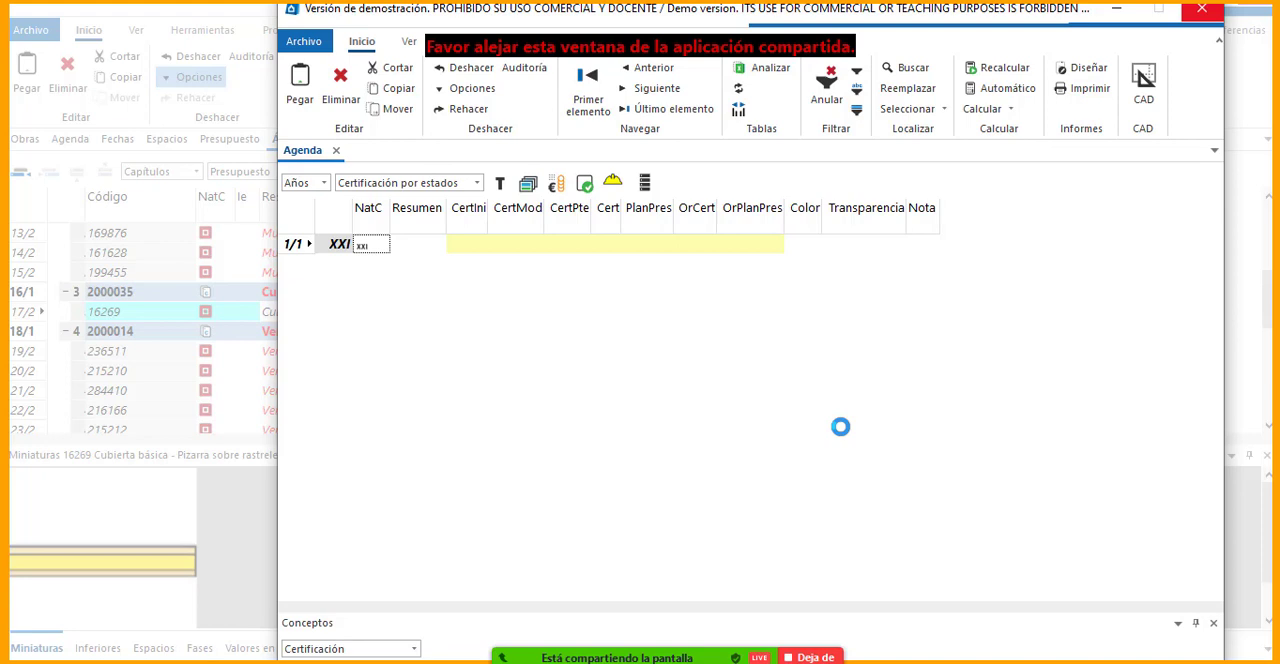
{"action": "left_click", "coordinate": [1118, 12]}
{"action": "key", "text": "F2"}
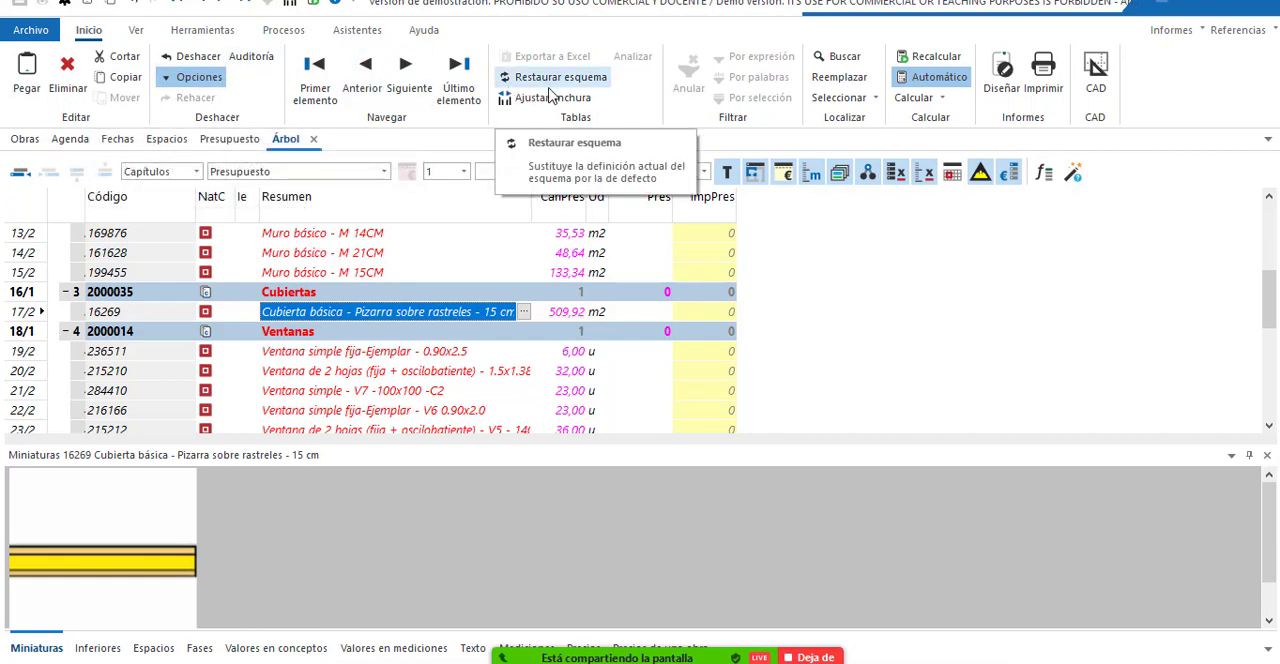
{"action": "left_click", "coordinate": [916, 97]}
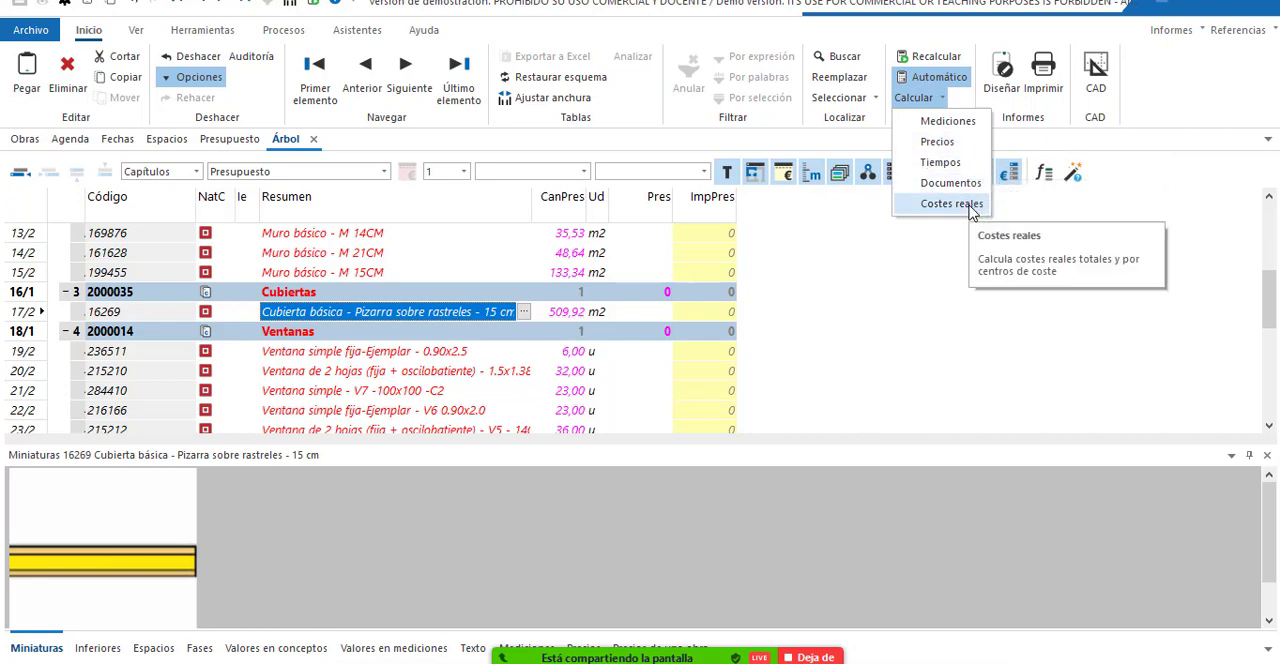
{"action": "left_click", "coordinate": [1146, 89]}
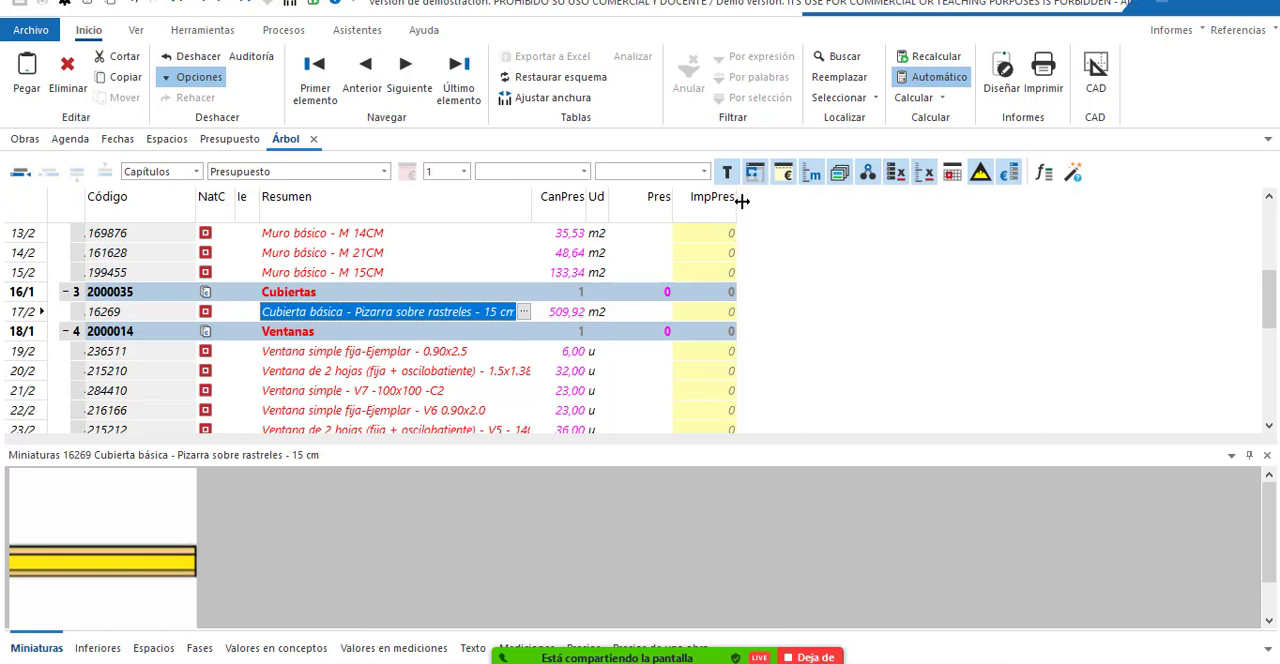
Widen the ImpPres column of the budget tree.
{"action": "left_click_drag", "start_coordinate": [742, 201], "coordinate": [782, 201]}
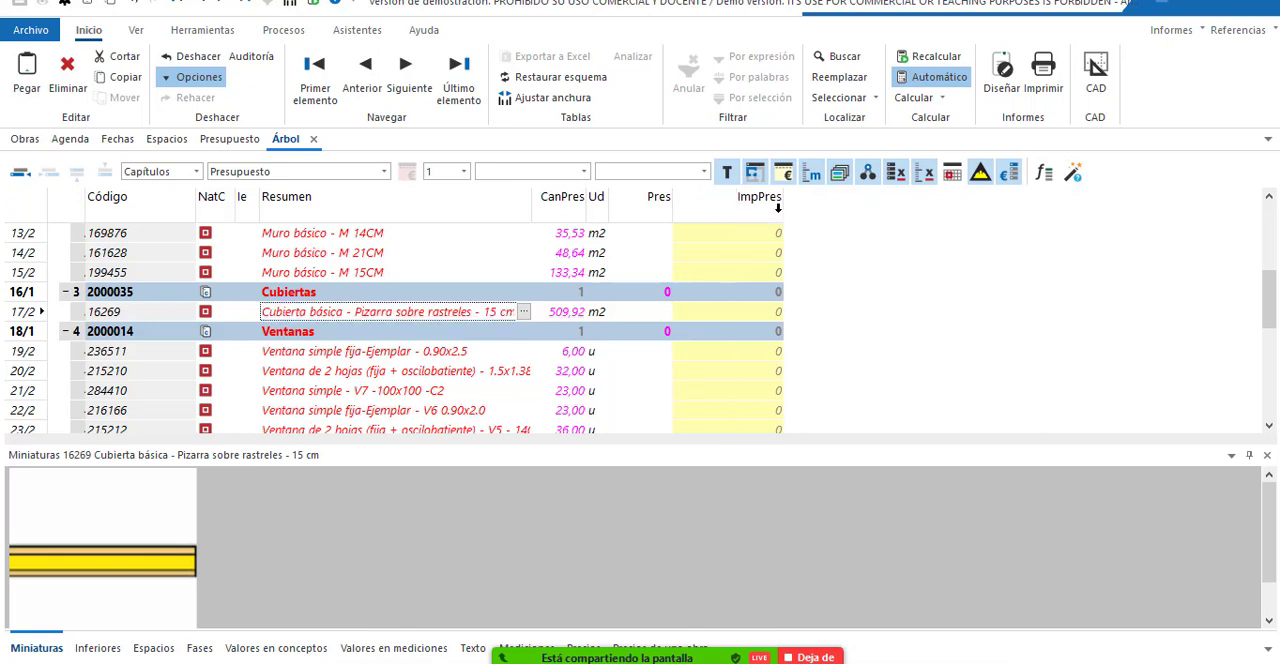
Look through the Obras, Agenda and Fechas views of the Revit project.
{"action": "left_click", "coordinate": [136, 32]}
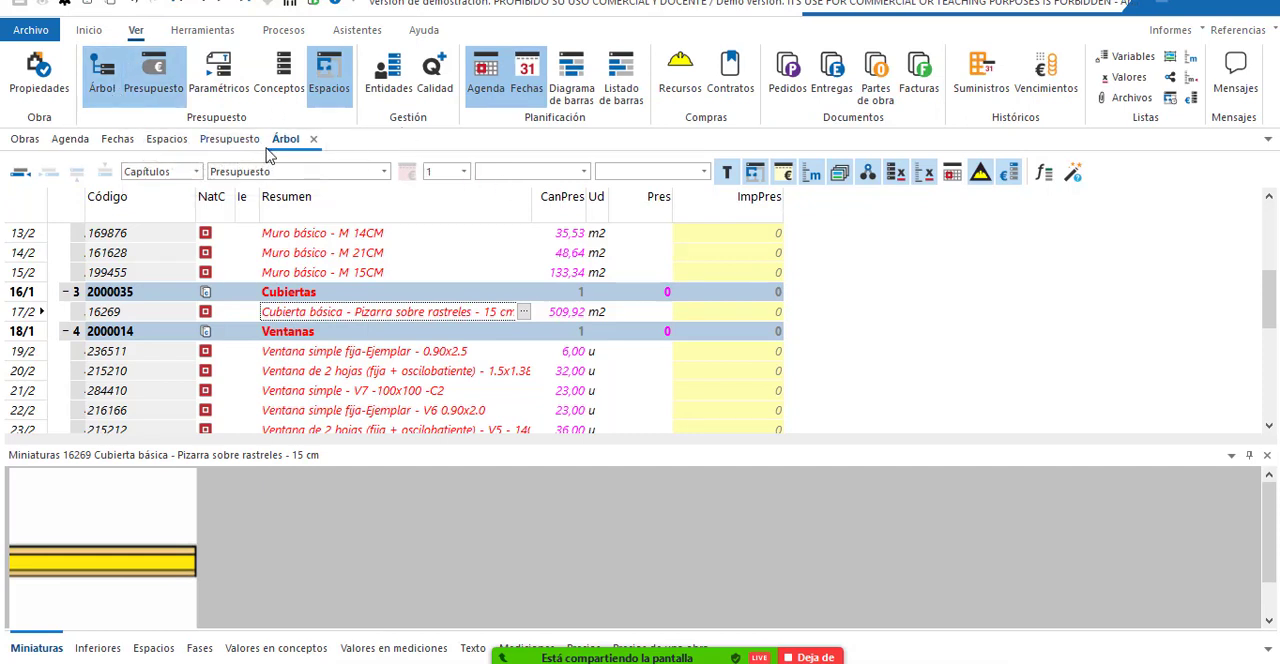
{"action": "left_click", "coordinate": [26, 141]}
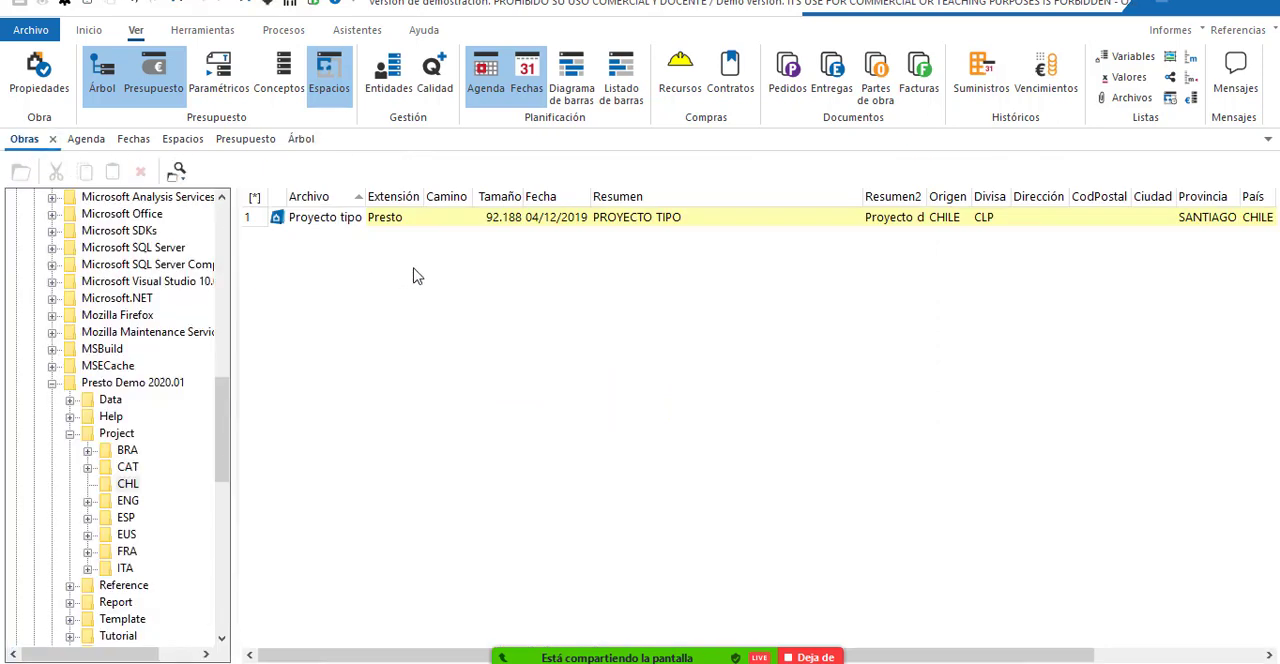
{"action": "left_click", "coordinate": [87, 141]}
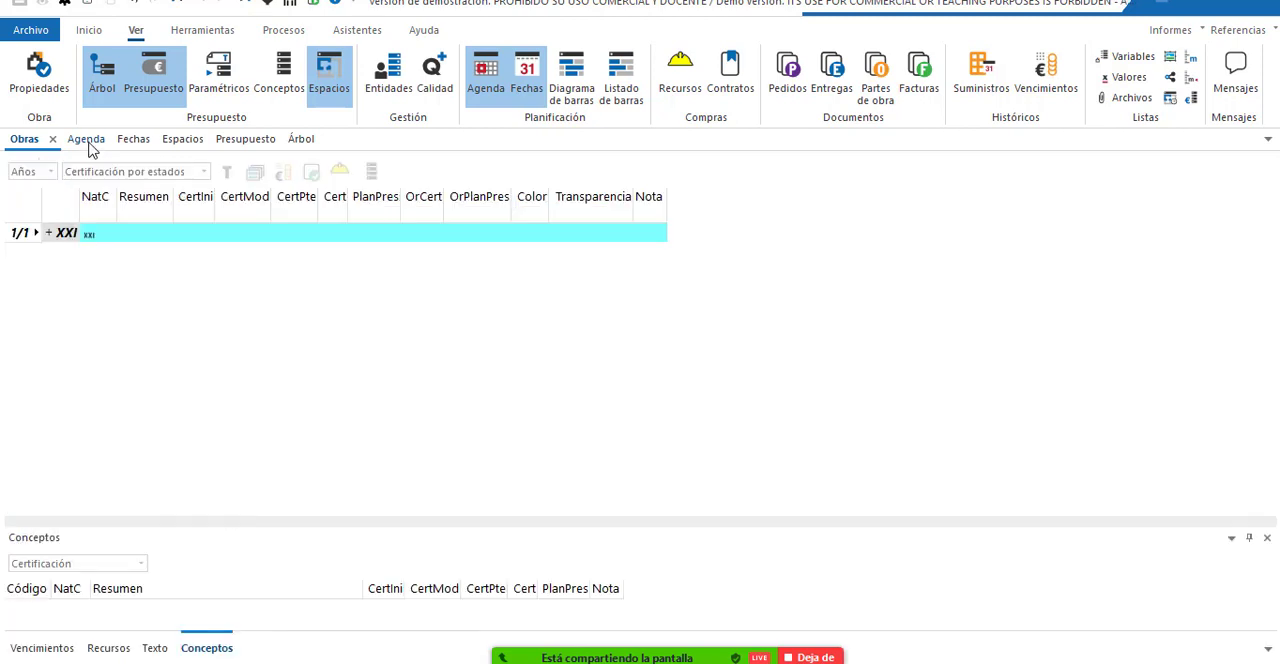
{"action": "left_click", "coordinate": [133, 141]}
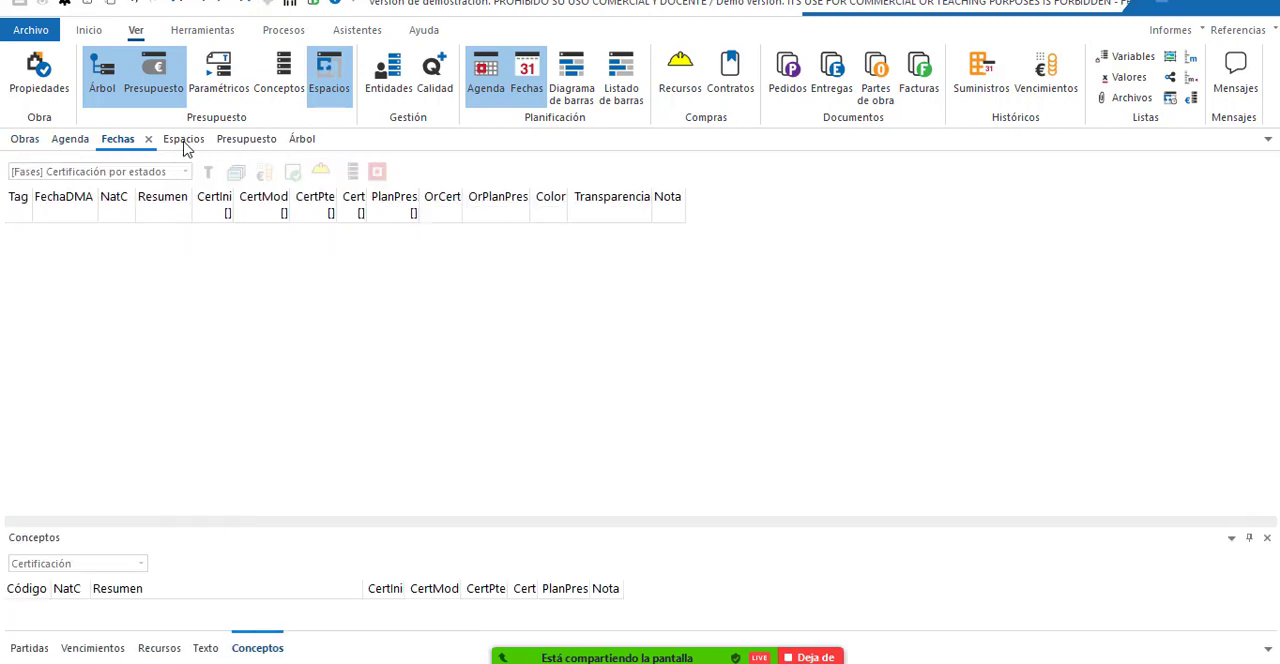
Open the Presupuesto view and go into the Suelos chapter down to the breakdown of Suelo - SUELO 16CM.
{"action": "left_click", "coordinate": [248, 141]}
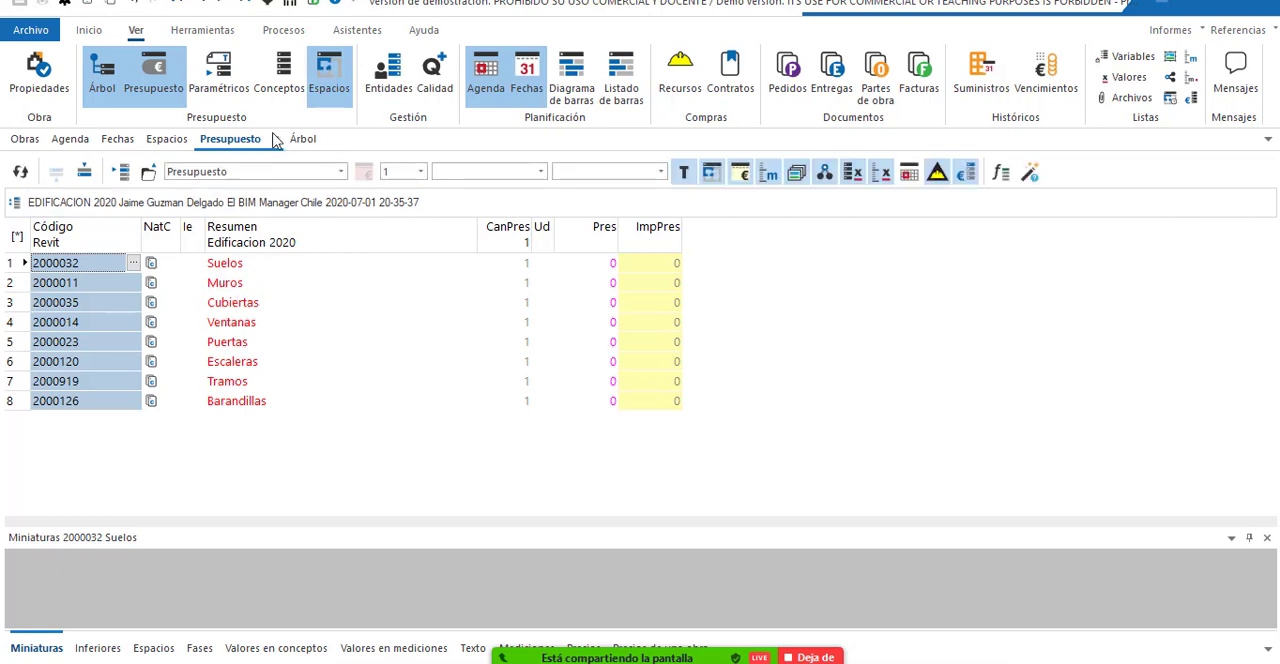
{"action": "double_click", "coordinate": [268, 265]}
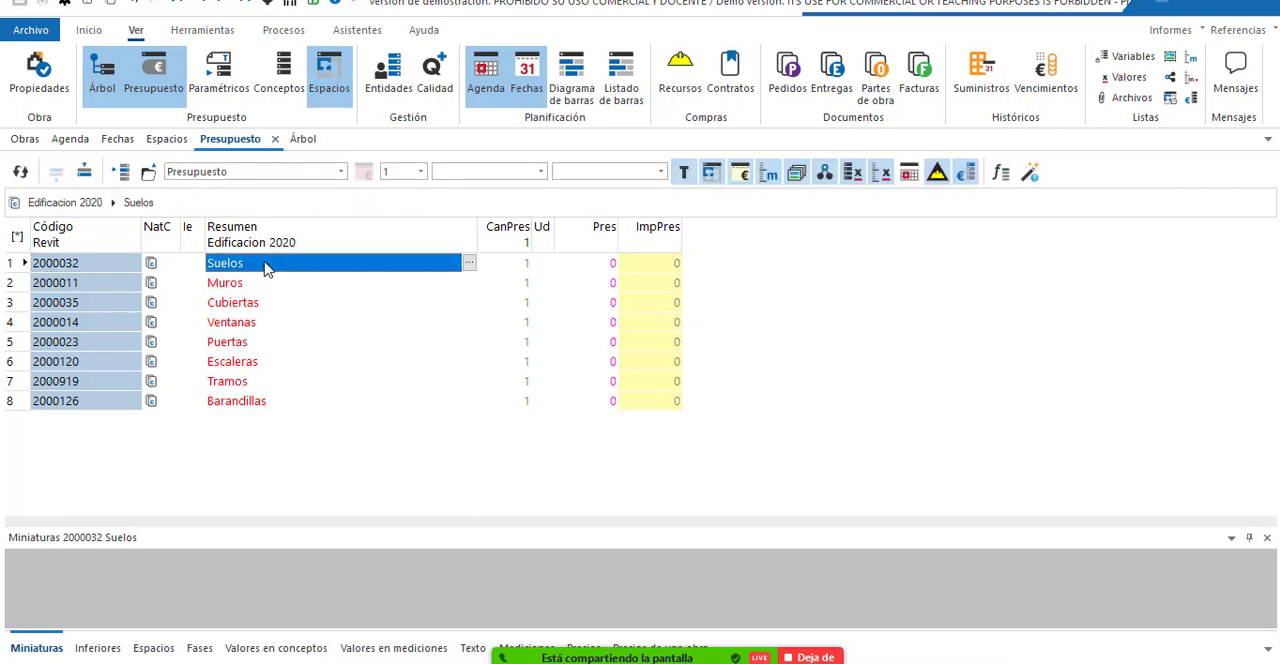
{"action": "double_click", "coordinate": [310, 266]}
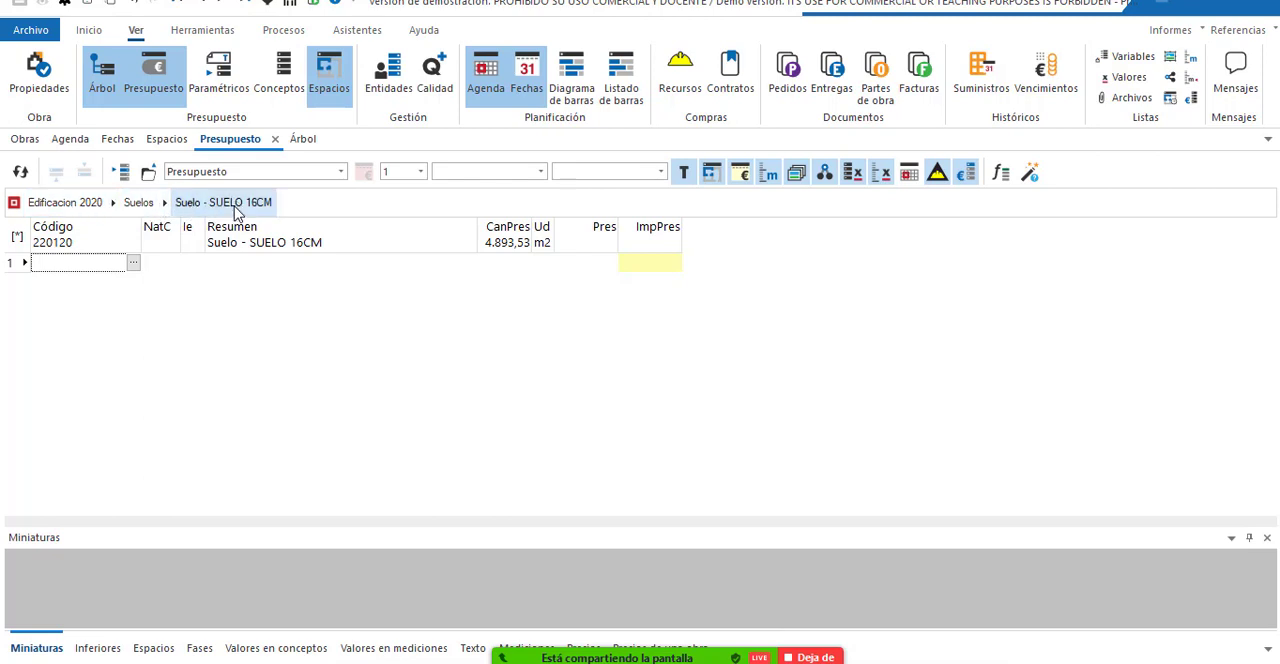
{"action": "left_click", "coordinate": [295, 265]}
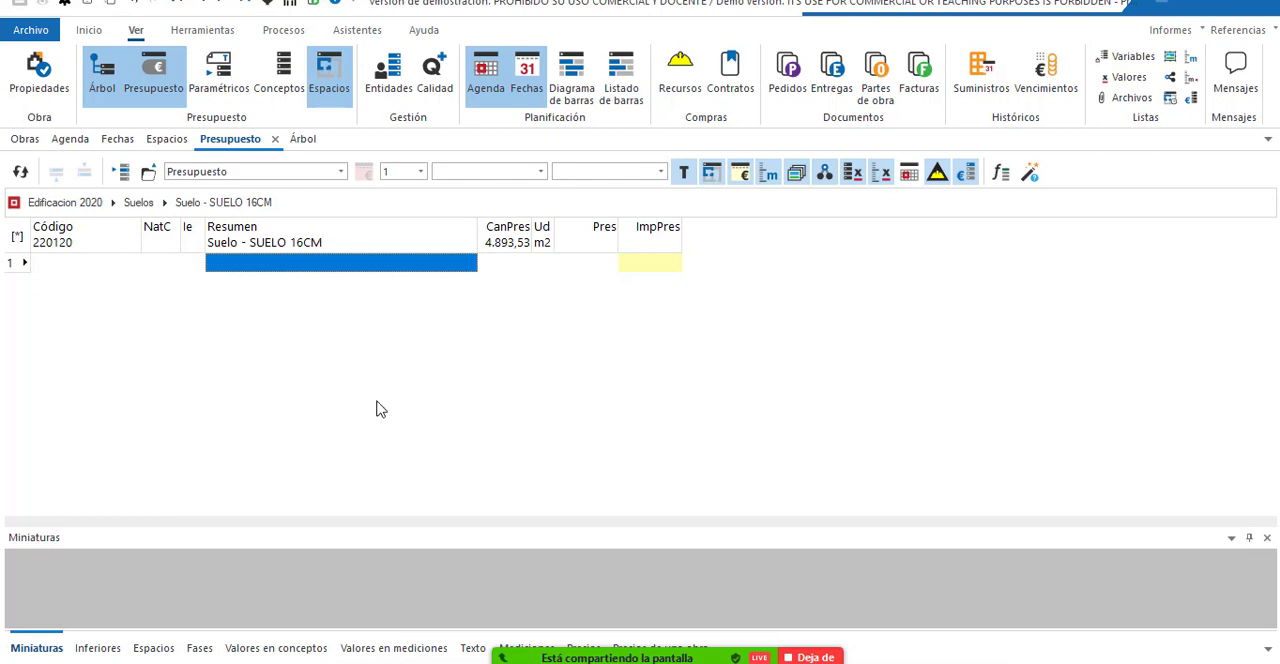
Switch to the BASE price reference window and expand INSUMOS and its Hormigones y morteros family in the tree.
{"action": "left_click", "coordinate": [806, 662]}
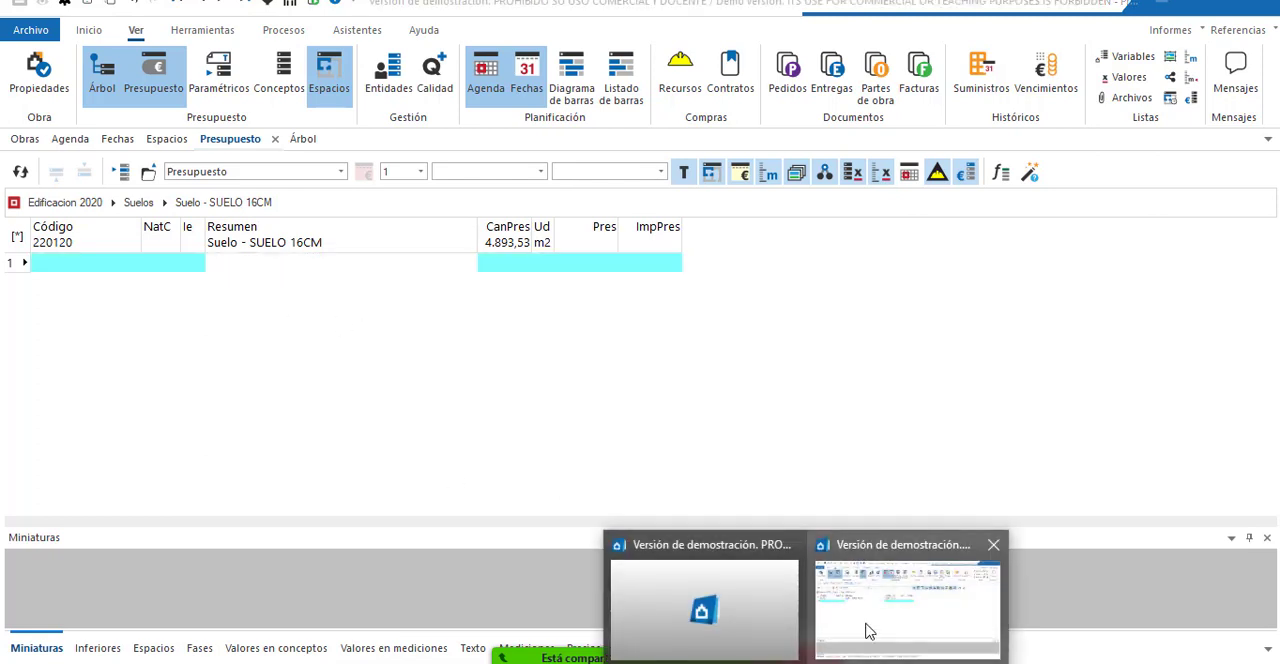
{"action": "left_click", "coordinate": [729, 612]}
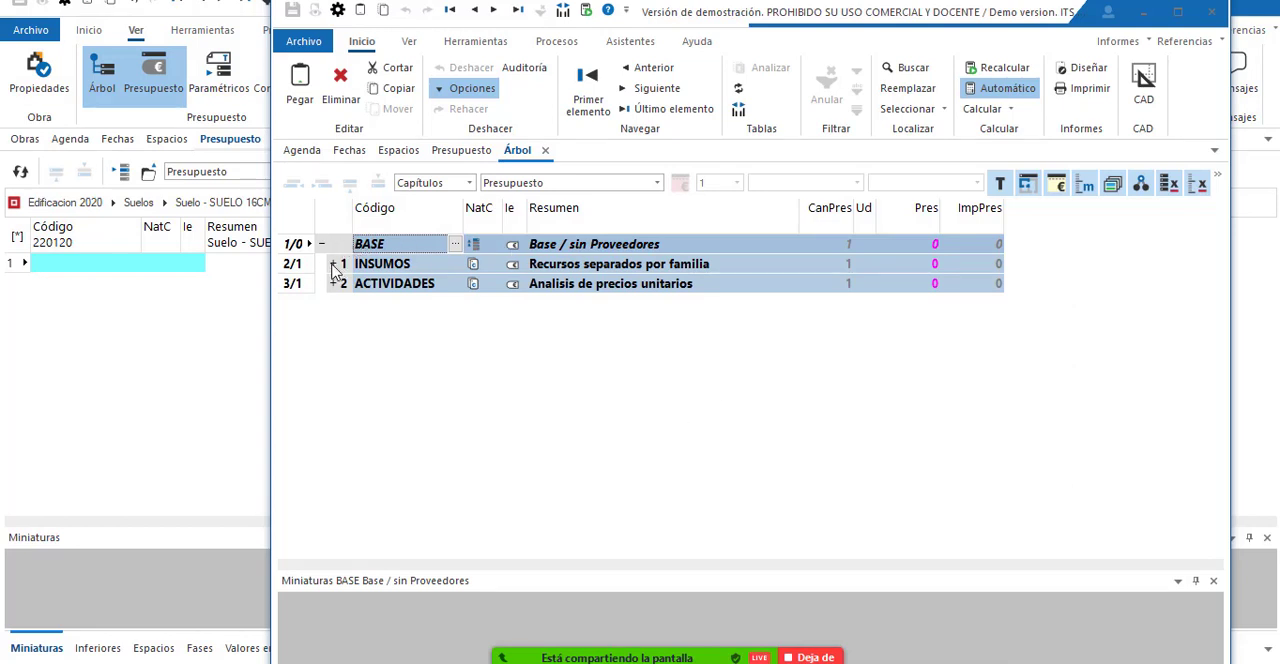
{"action": "left_click", "coordinate": [334, 264]}
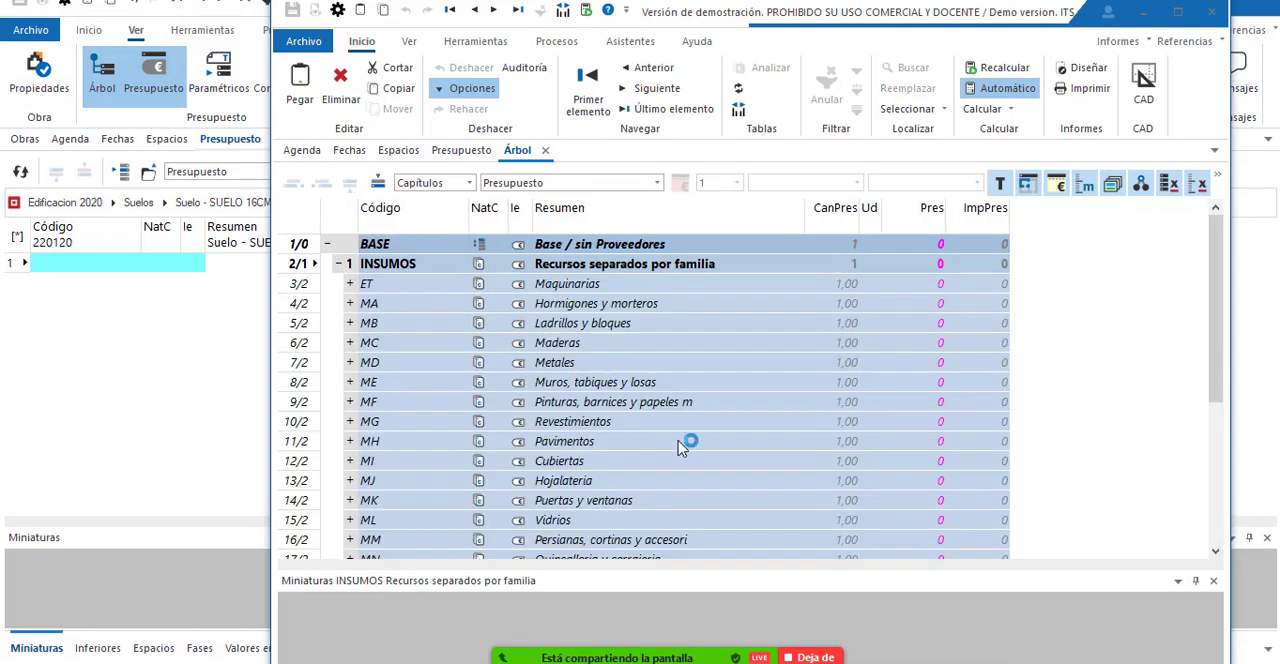
{"action": "double_click", "coordinate": [598, 304]}
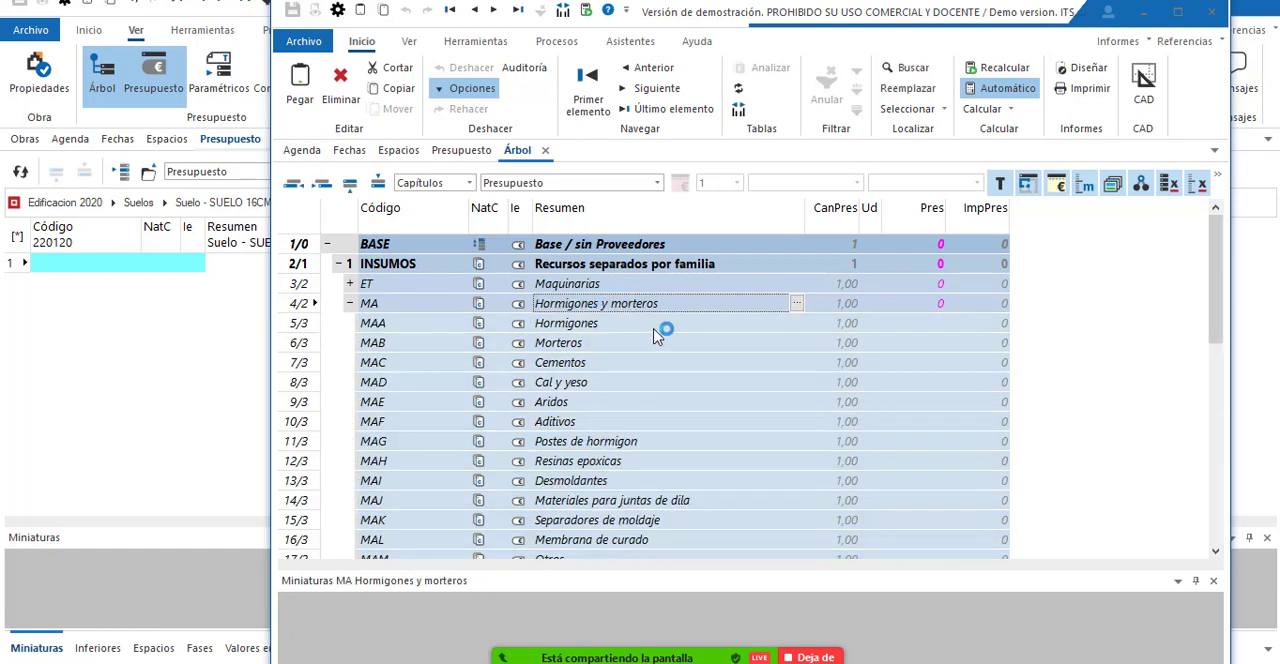
In the reference's Presupuesto view, go through INSUMOS and Hormigones y morteros into Hormigones and select Hormigon 170 kg/cem/m3 s/b.
{"action": "left_click", "coordinate": [462, 151]}
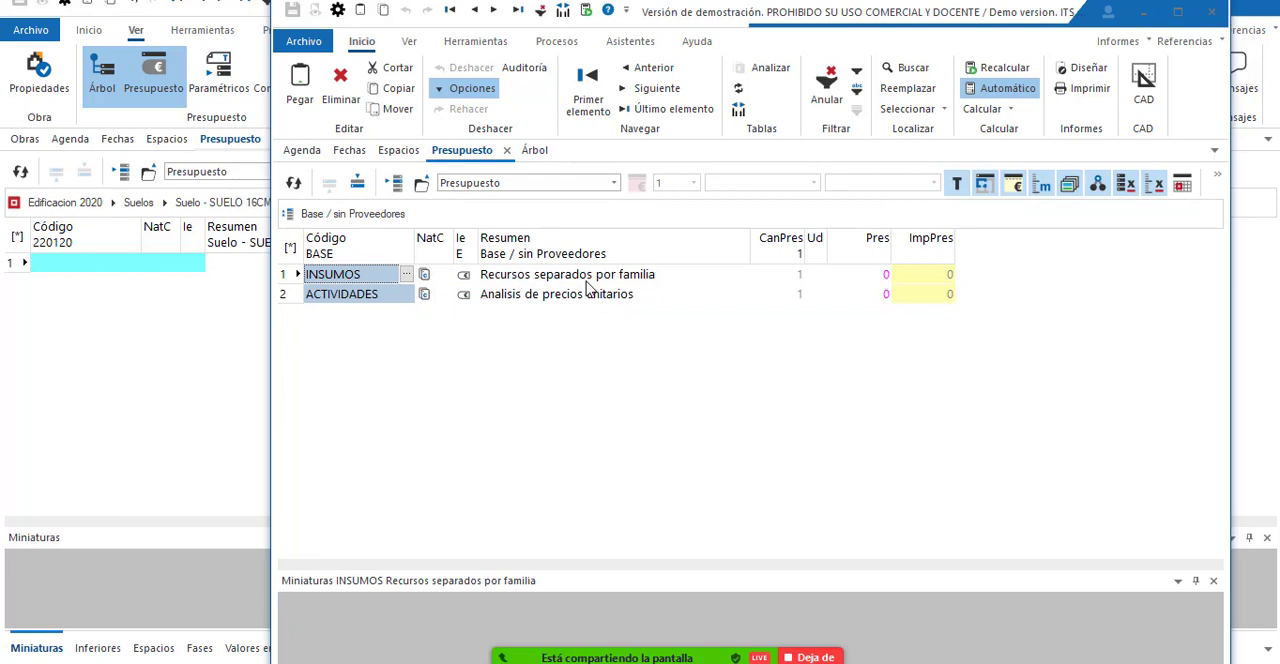
{"action": "double_click", "coordinate": [600, 280]}
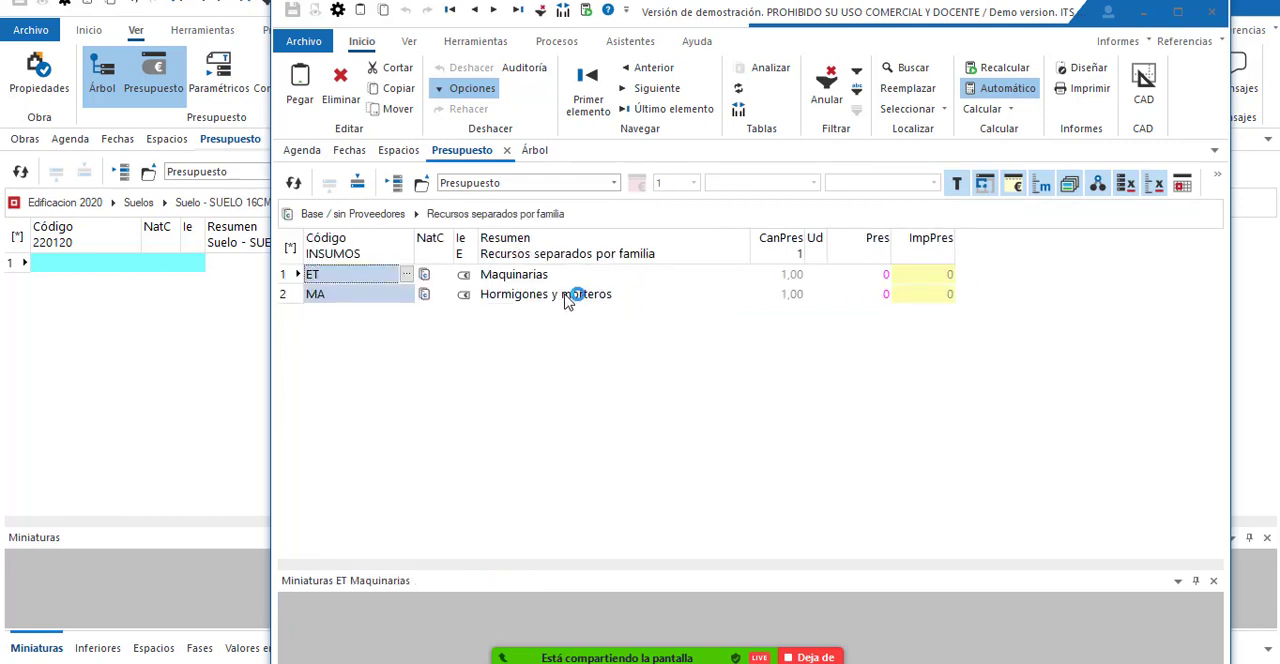
{"action": "double_click", "coordinate": [567, 296]}
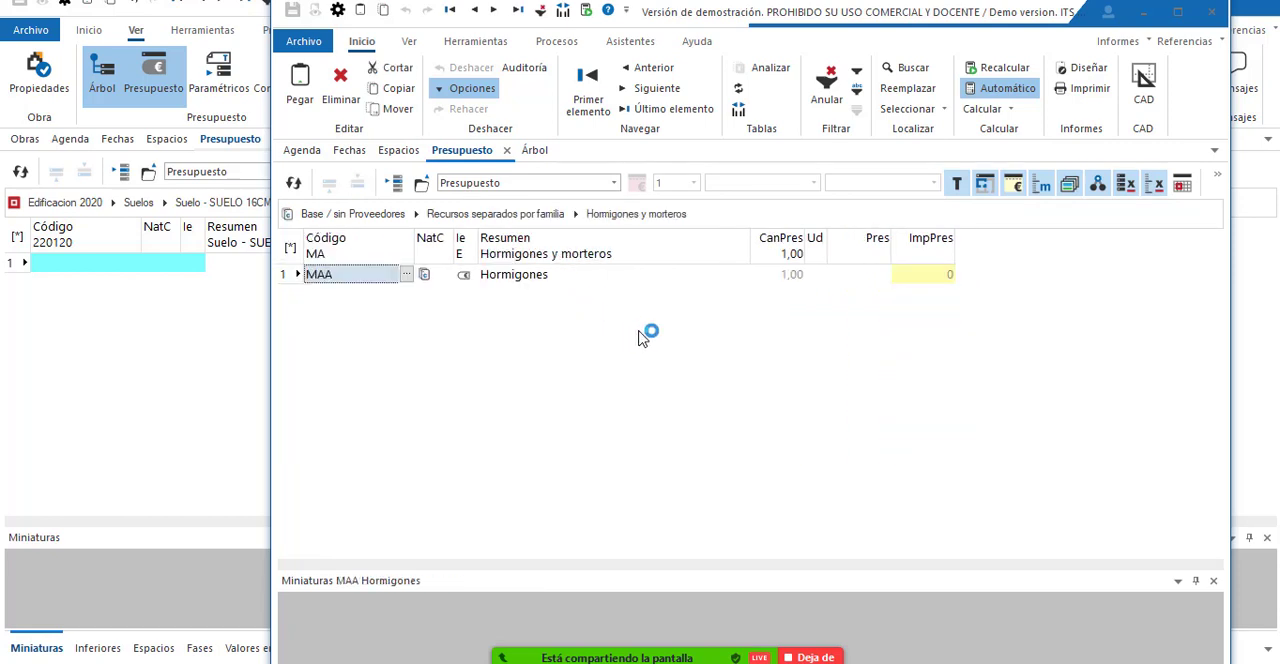
{"action": "double_click", "coordinate": [557, 277]}
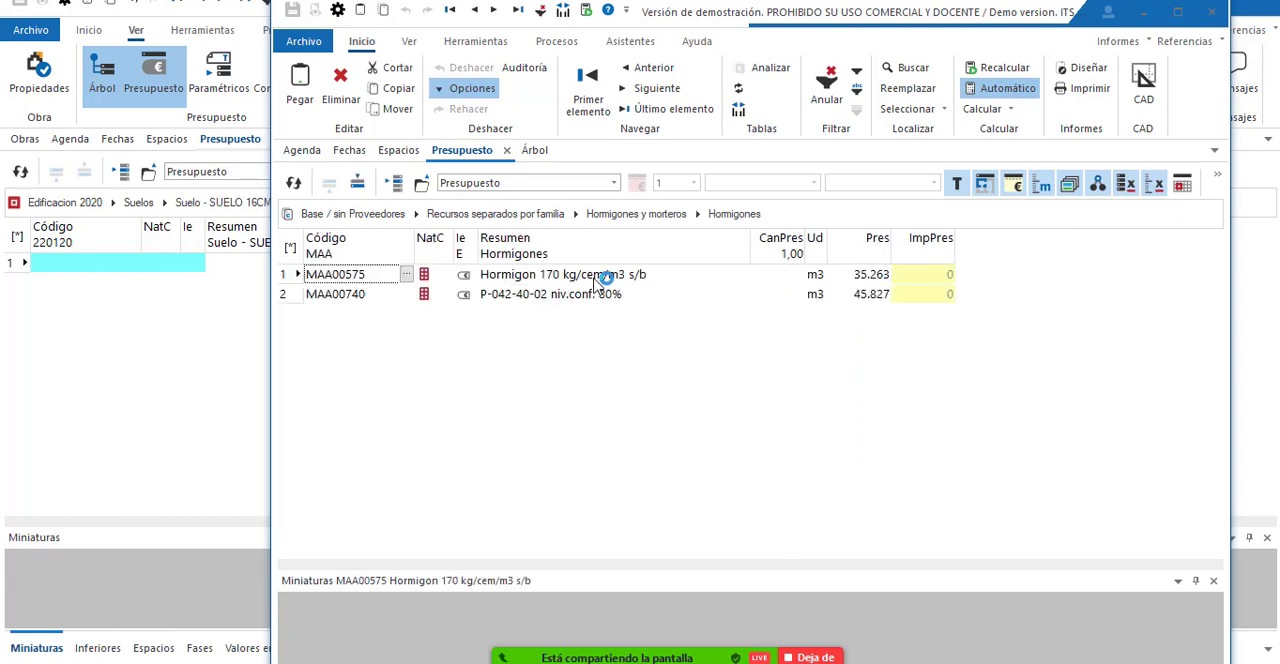
{"action": "left_click", "coordinate": [595, 278]}
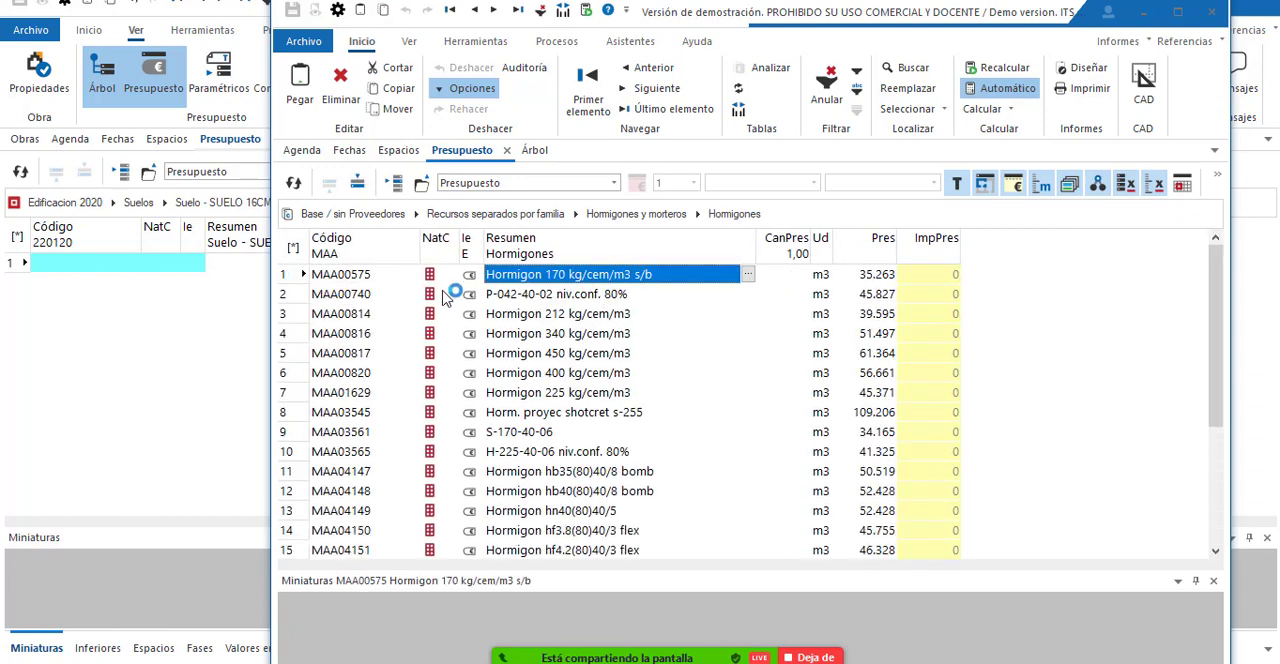
Copy the seven concretes MAA00575 to MAA01629 from the reference into the breakdown of Suelo - SUELO 16CM.
{"action": "left_click_drag", "start_coordinate": [288, 275], "coordinate": [293, 396]}
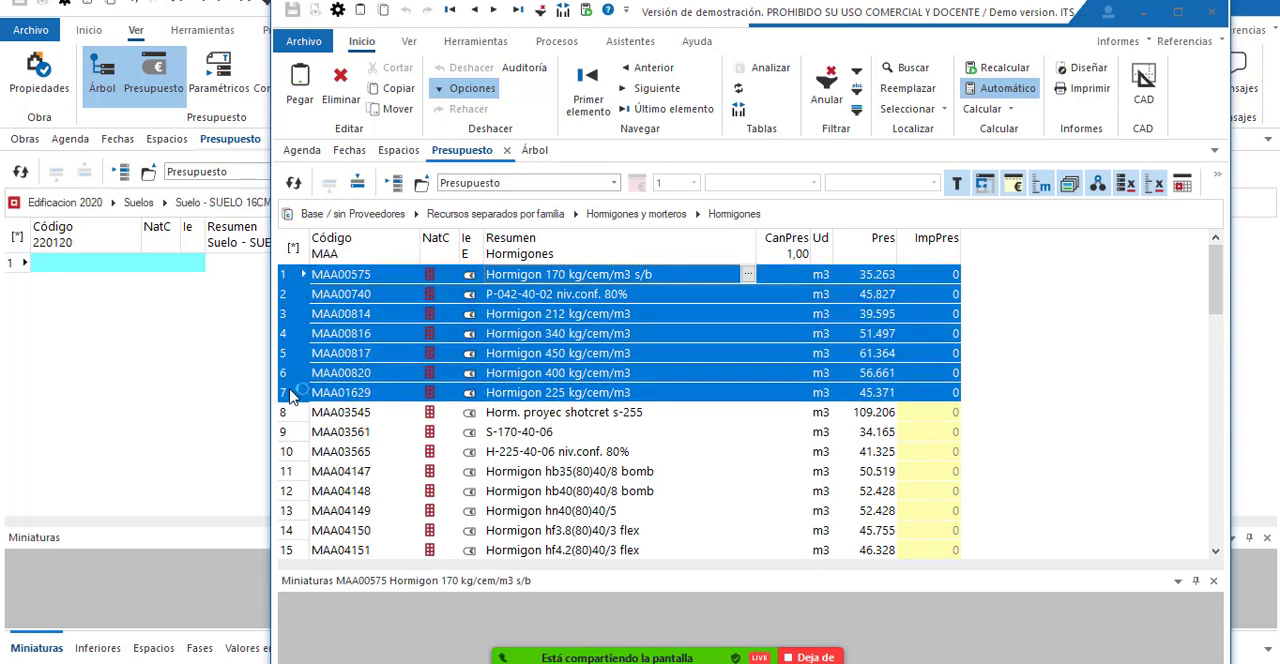
{"action": "key", "text": "ctrl+c"}
{"action": "left_click", "coordinate": [175, 288]}
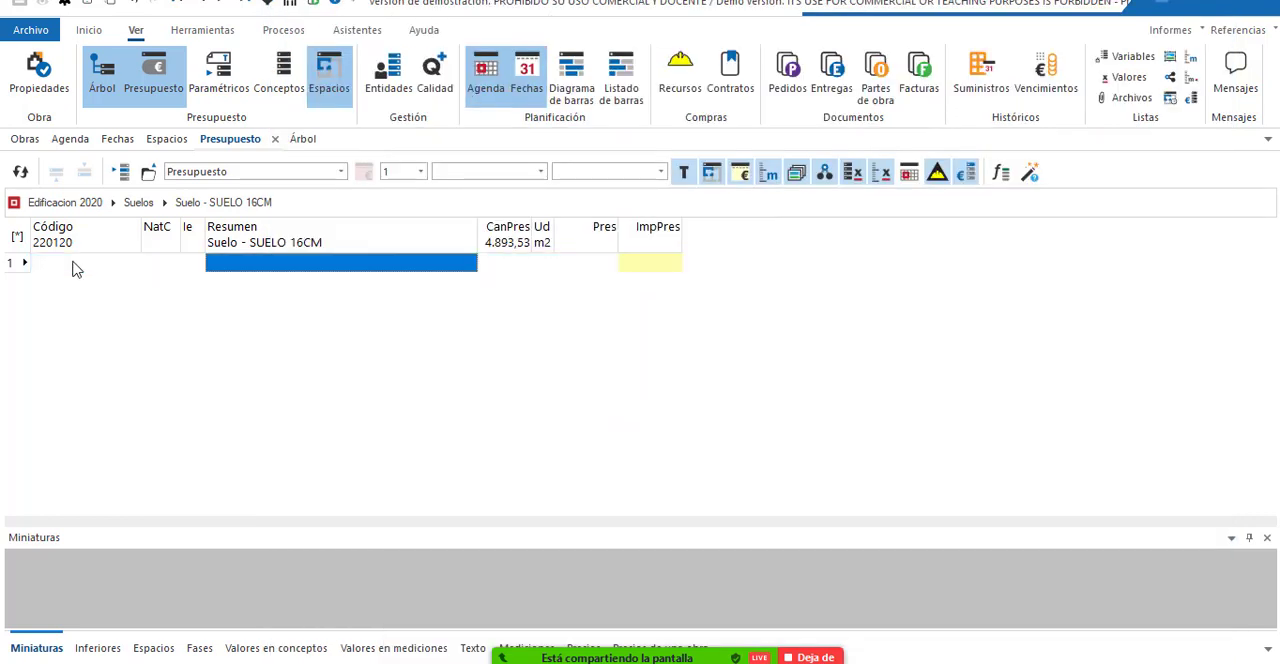
{"action": "left_click", "coordinate": [10, 262]}
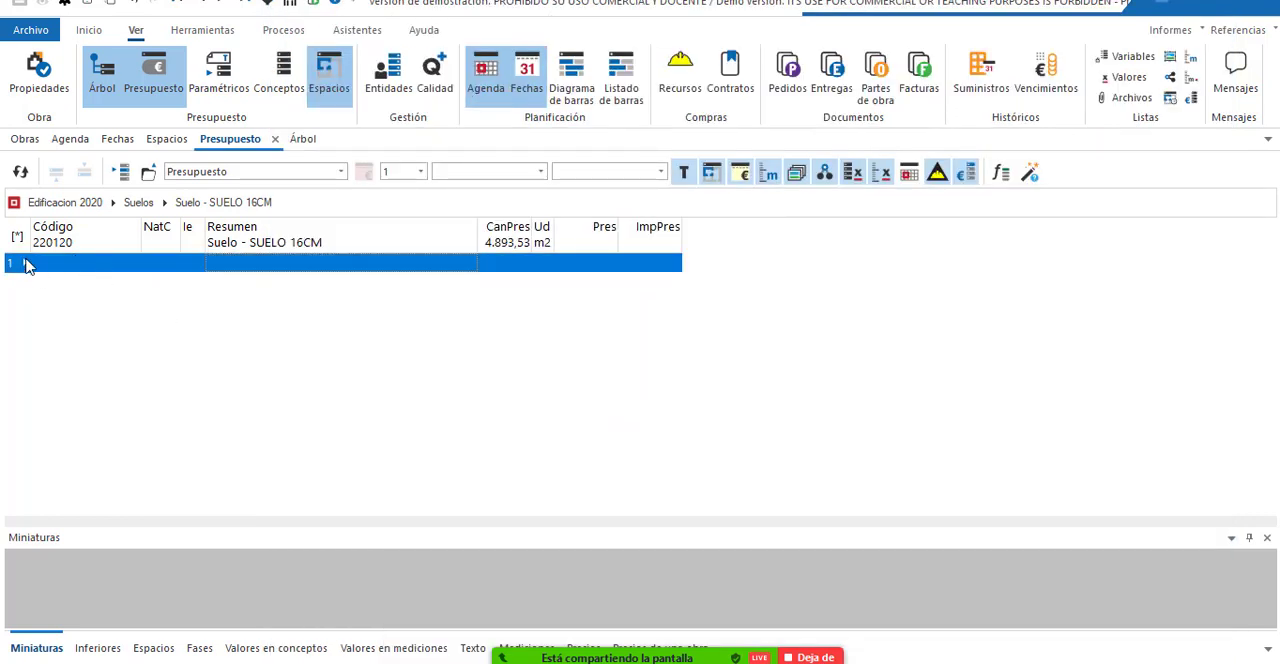
{"action": "key", "text": "ctrl+v"}
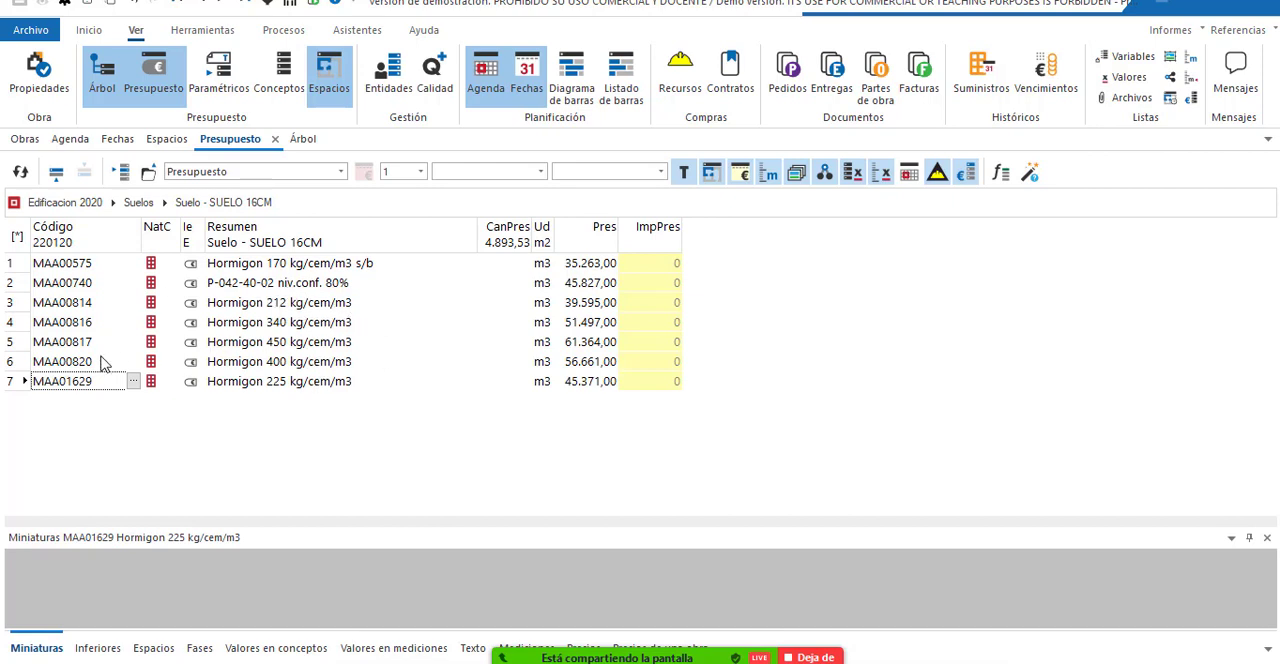
Delete concretes MAA00816, MAA00817, MAA00820 and MAA01629 from the Suelo - SUELO 16CM breakdown.
{"action": "left_click_drag", "start_coordinate": [8, 385], "coordinate": [10, 324]}
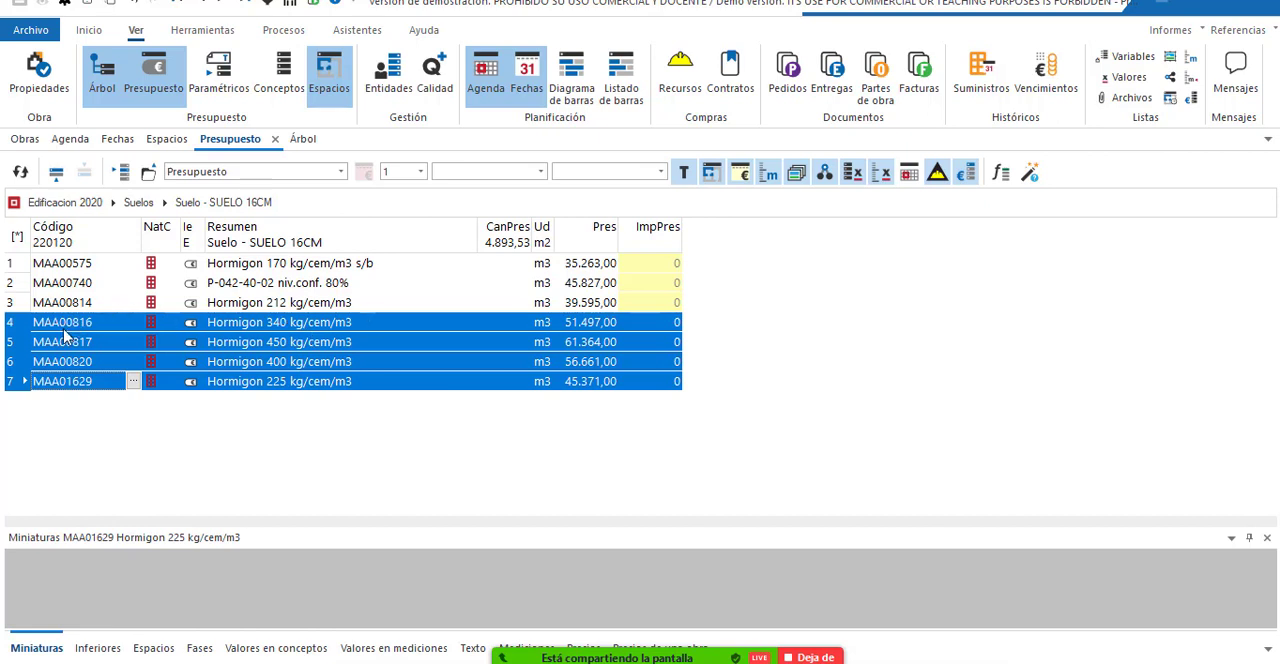
{"action": "right_click", "coordinate": [12, 321]}
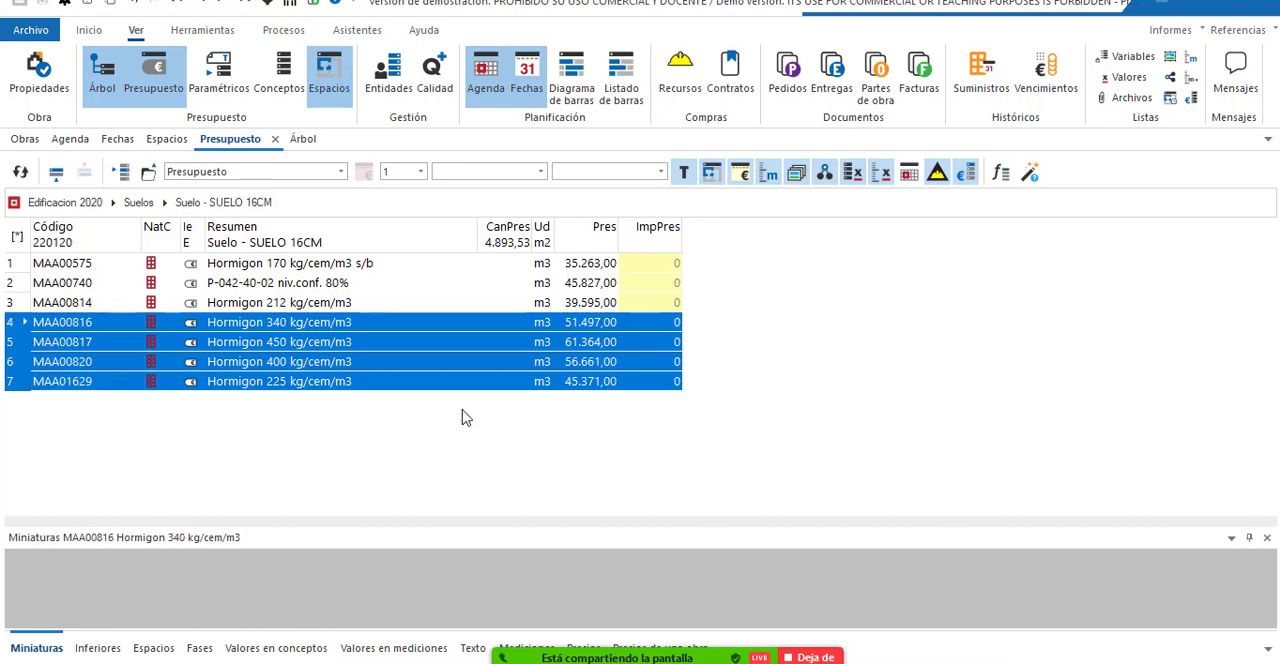
{"action": "key", "text": "Delete"}
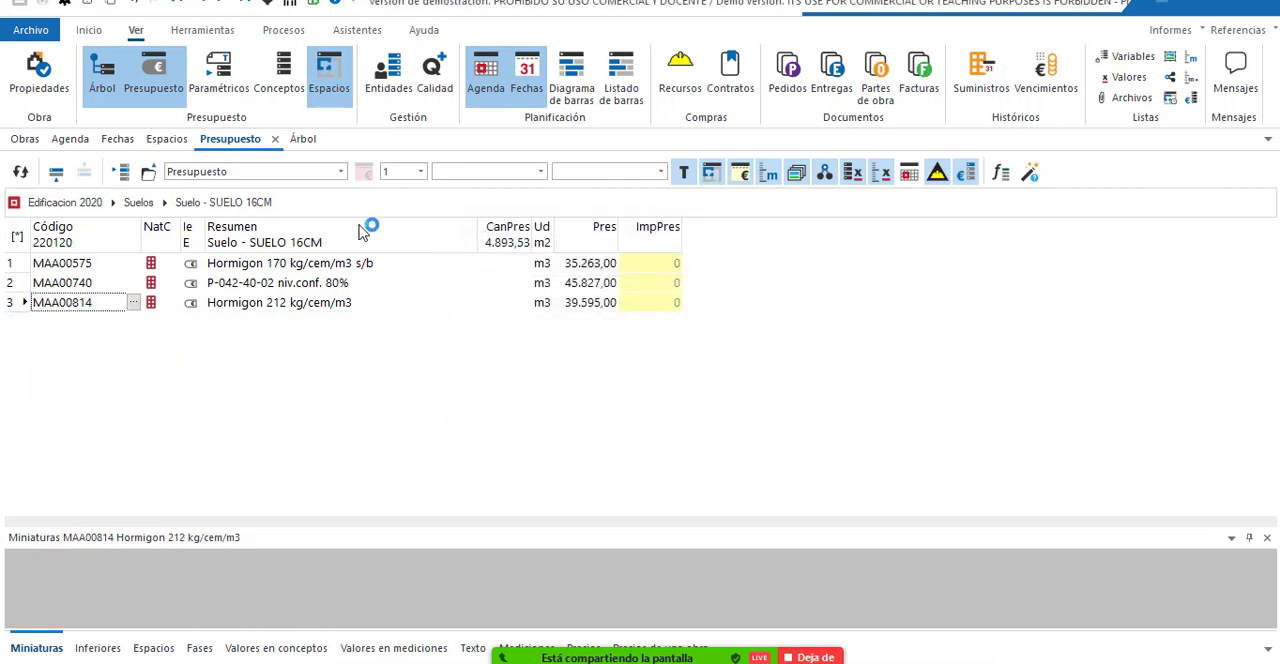
Return to the Edificacion 2020 root, open the Muros chapter and set the unit price of Muro básico - M 7CM to 2.000.000.
{"action": "left_click", "coordinate": [137, 203]}
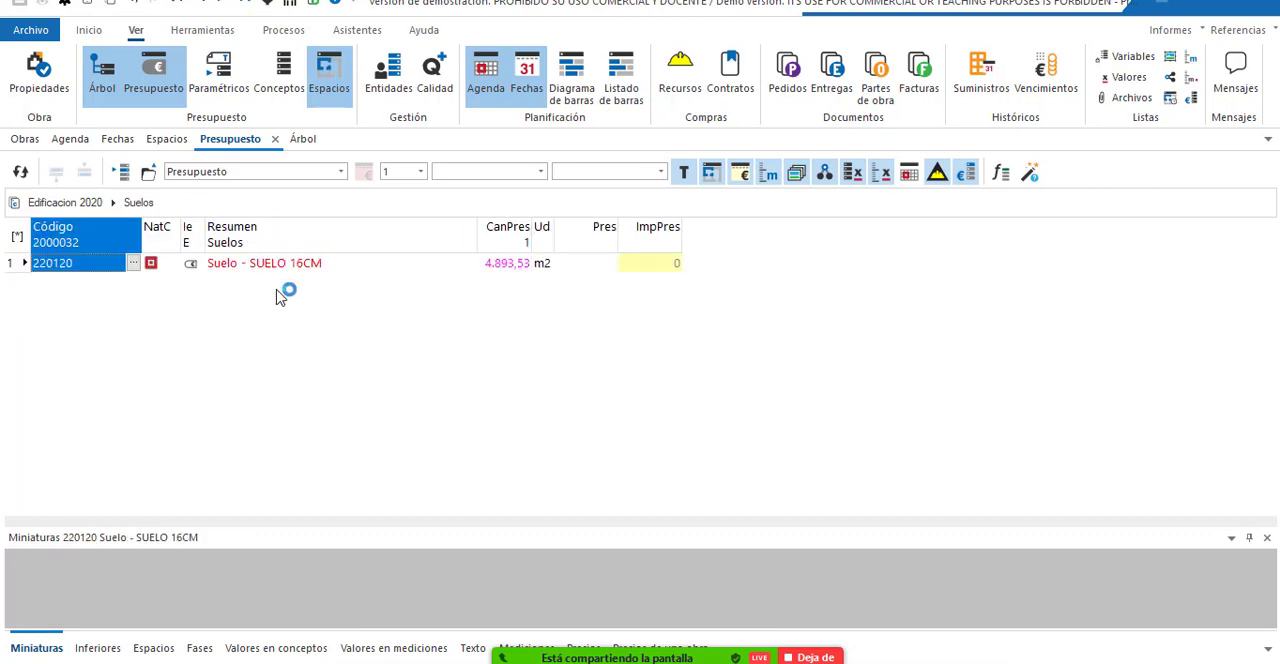
{"action": "left_click", "coordinate": [76, 203]}
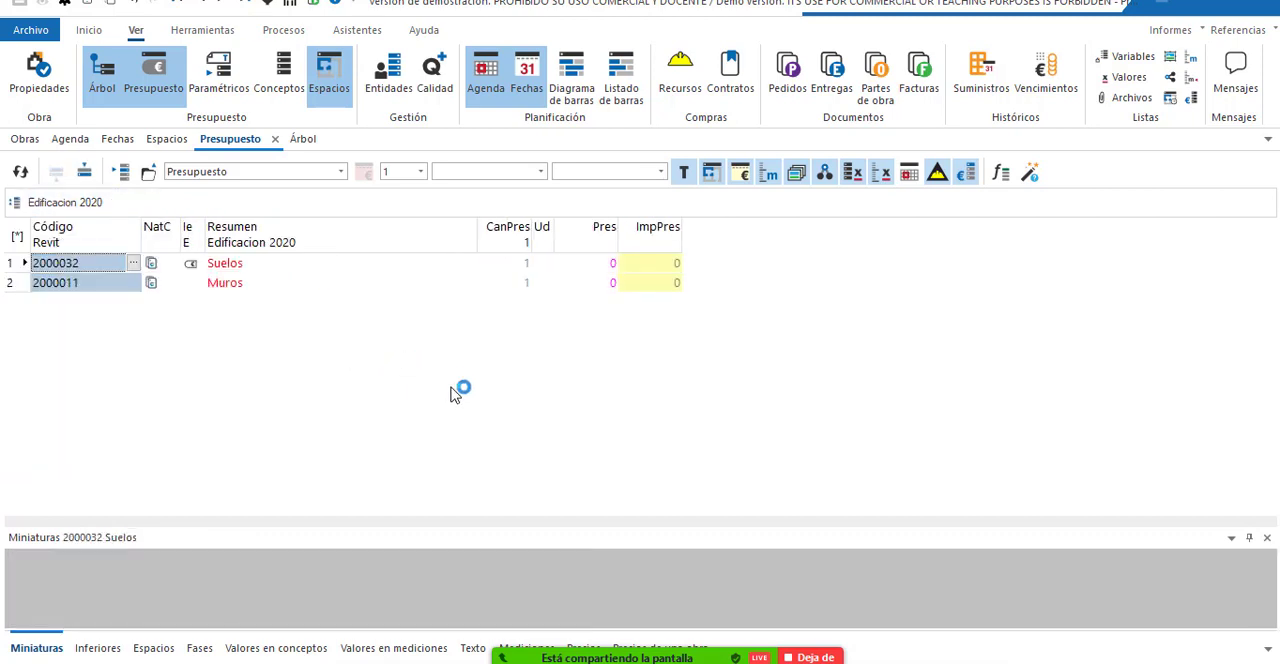
{"action": "double_click", "coordinate": [246, 283]}
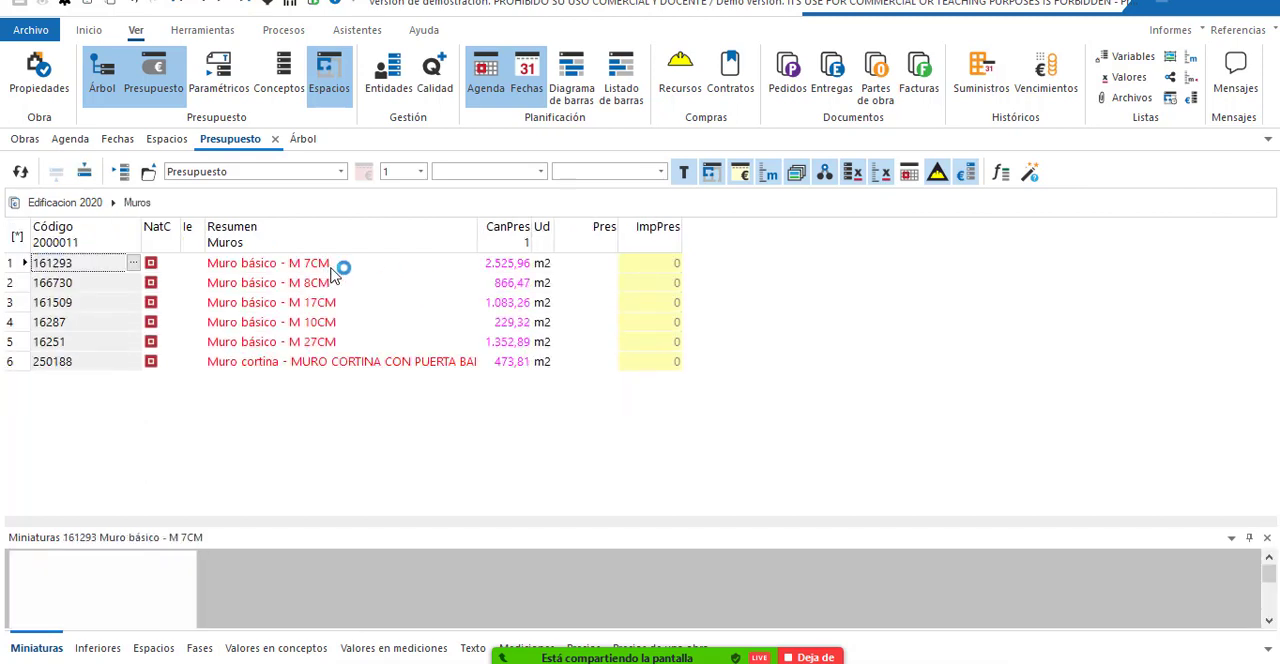
{"action": "left_click", "coordinate": [596, 265]}
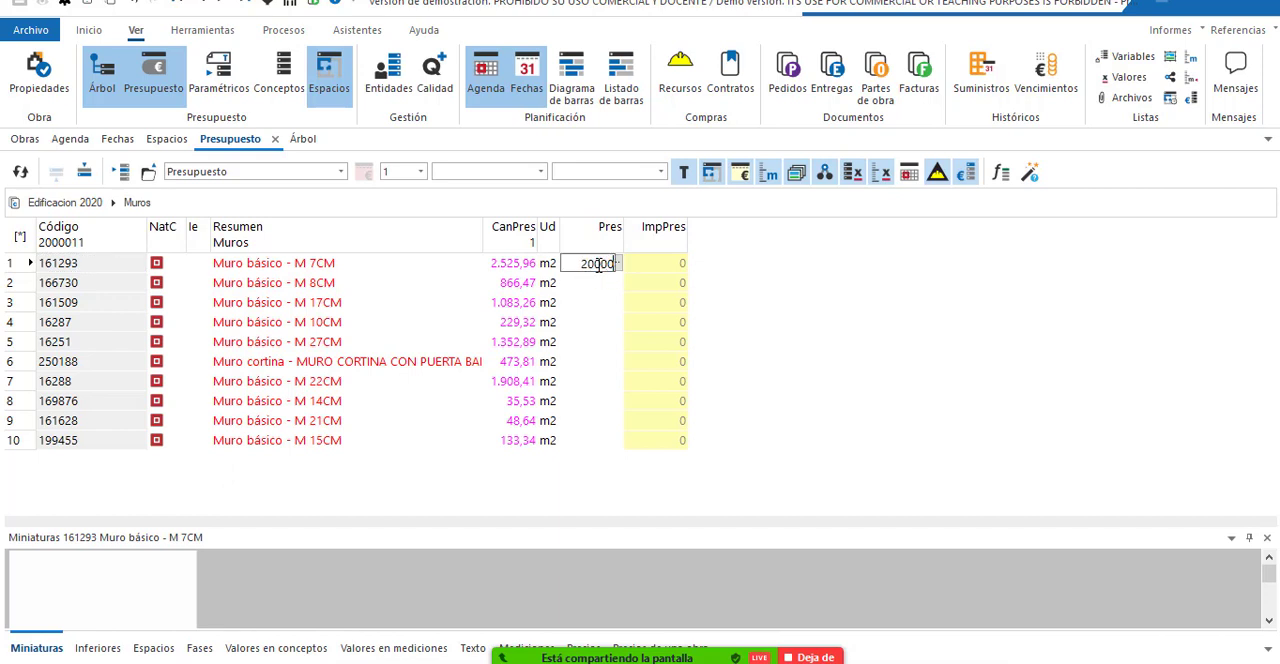
{"action": "key", "text": "Return"}
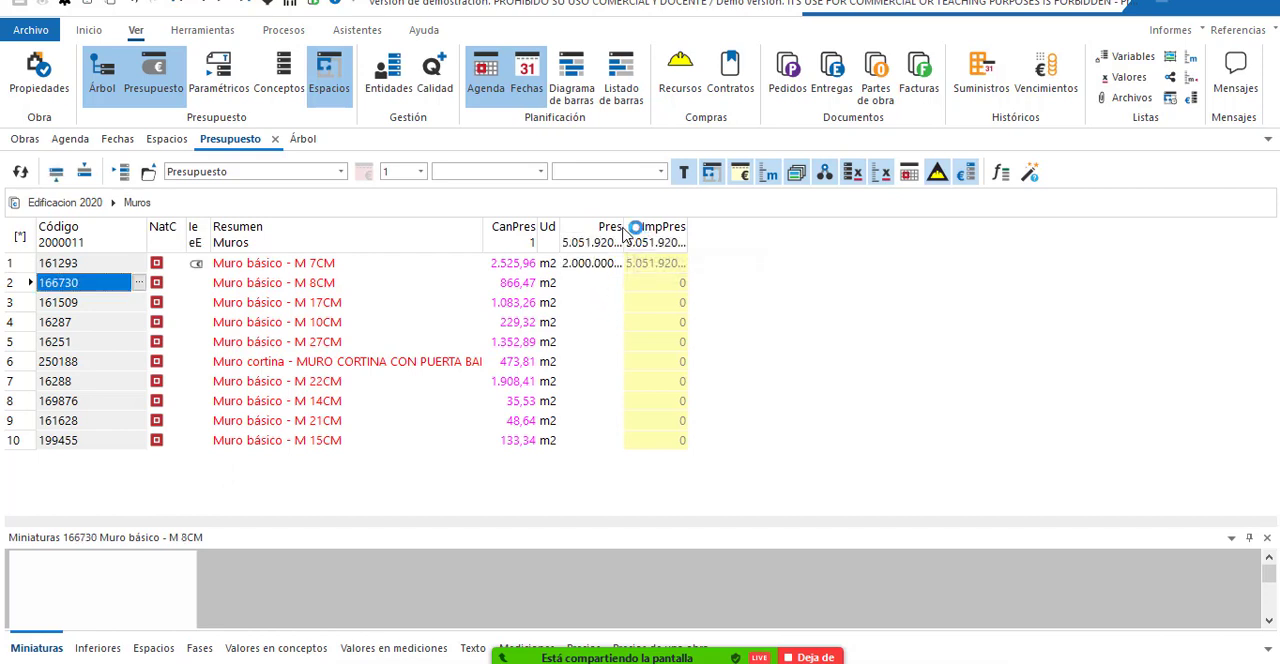
Widen the Pres column and set the unit price of Muro básico - M 7CM to 1.000.000.
{"action": "left_click_drag", "start_coordinate": [624, 232], "coordinate": [649, 232]}
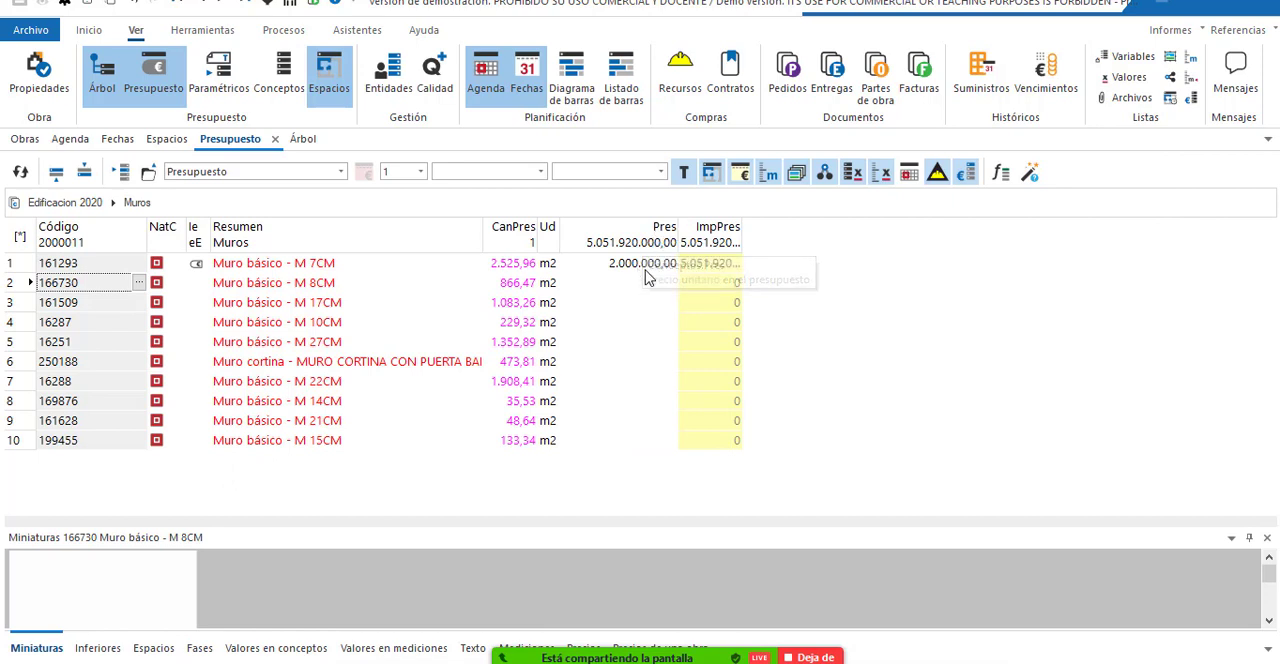
{"action": "left_click", "coordinate": [641, 266]}
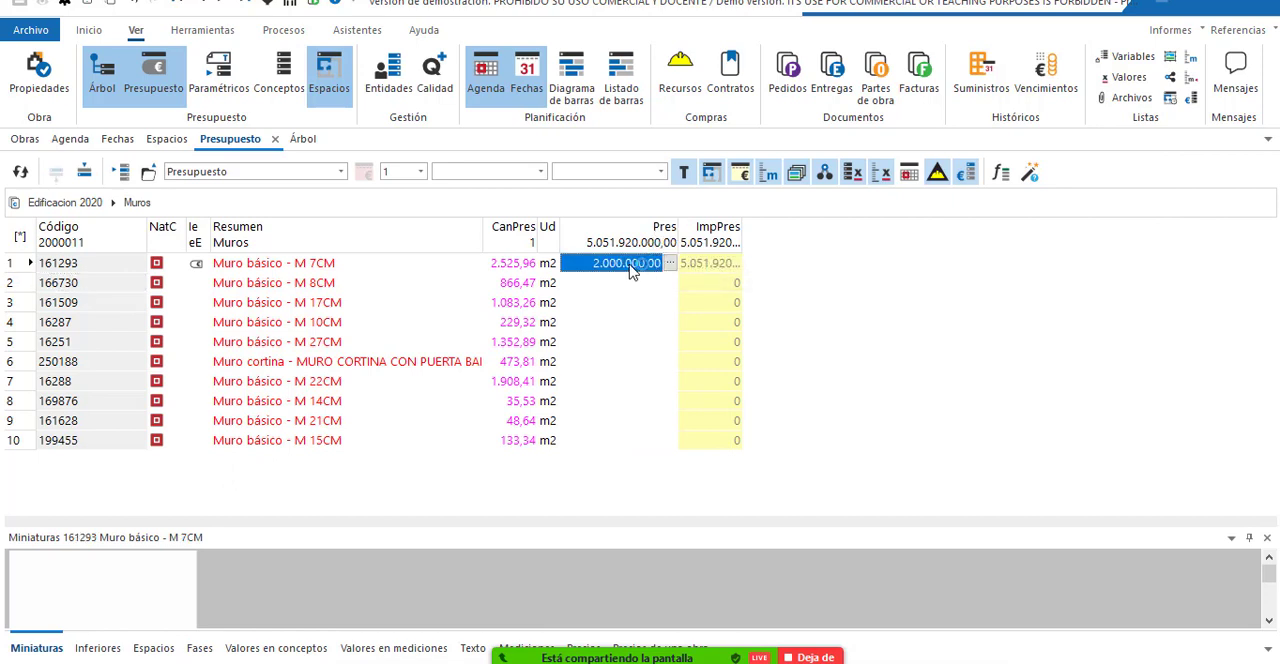
{"action": "left_click", "coordinate": [597, 263]}
{"action": "left_click_drag", "start_coordinate": [597, 263], "coordinate": [697, 270]}
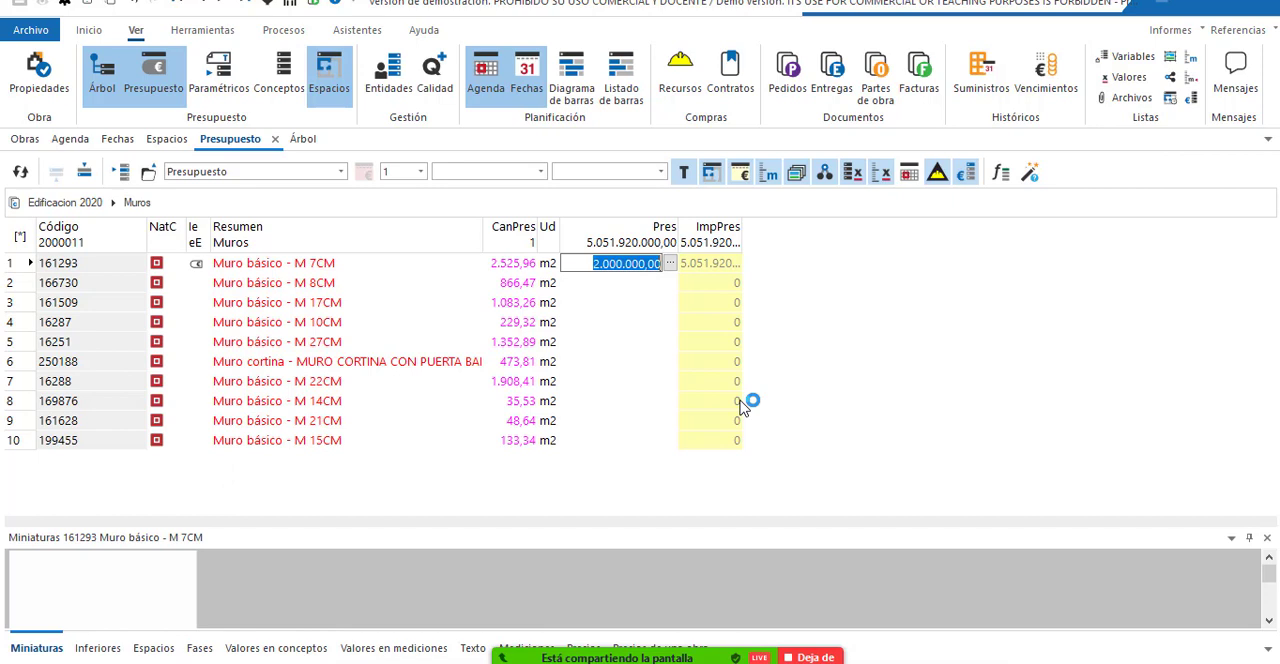
{"action": "type", "text": "1"}
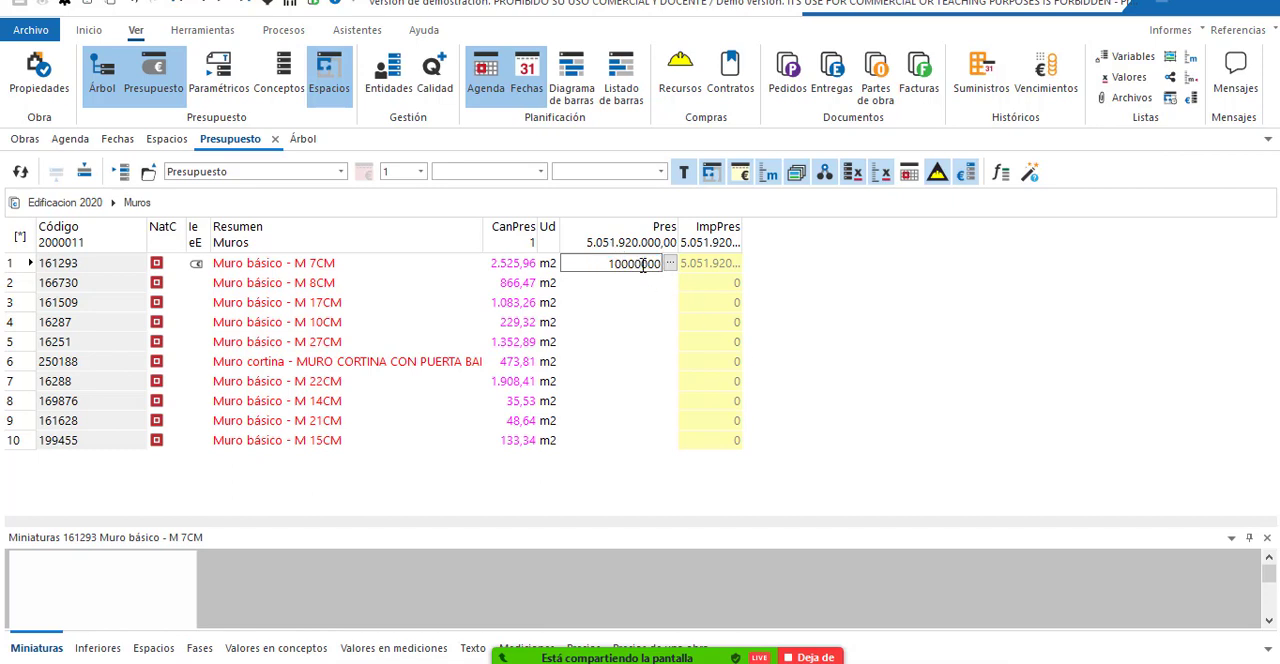
{"action": "key", "text": "Return"}
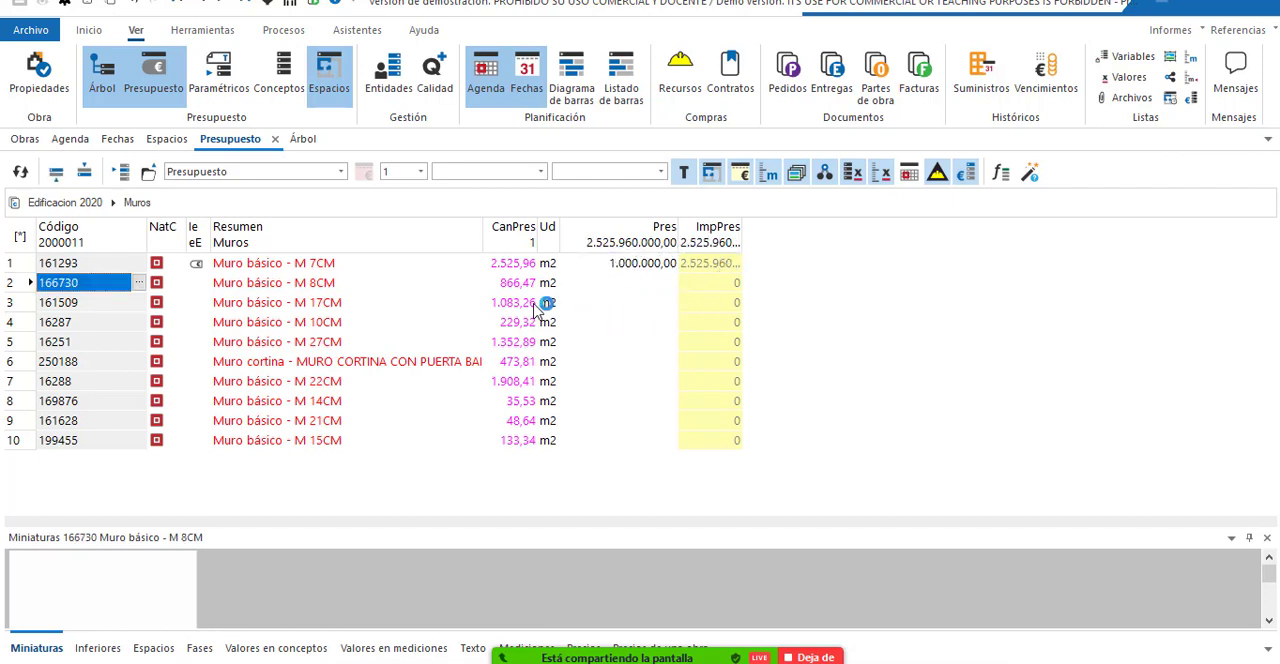
Open the breakdown of Muro básico - M 7CM and bring the reference price base window to the front.
{"action": "double_click", "coordinate": [280, 266]}
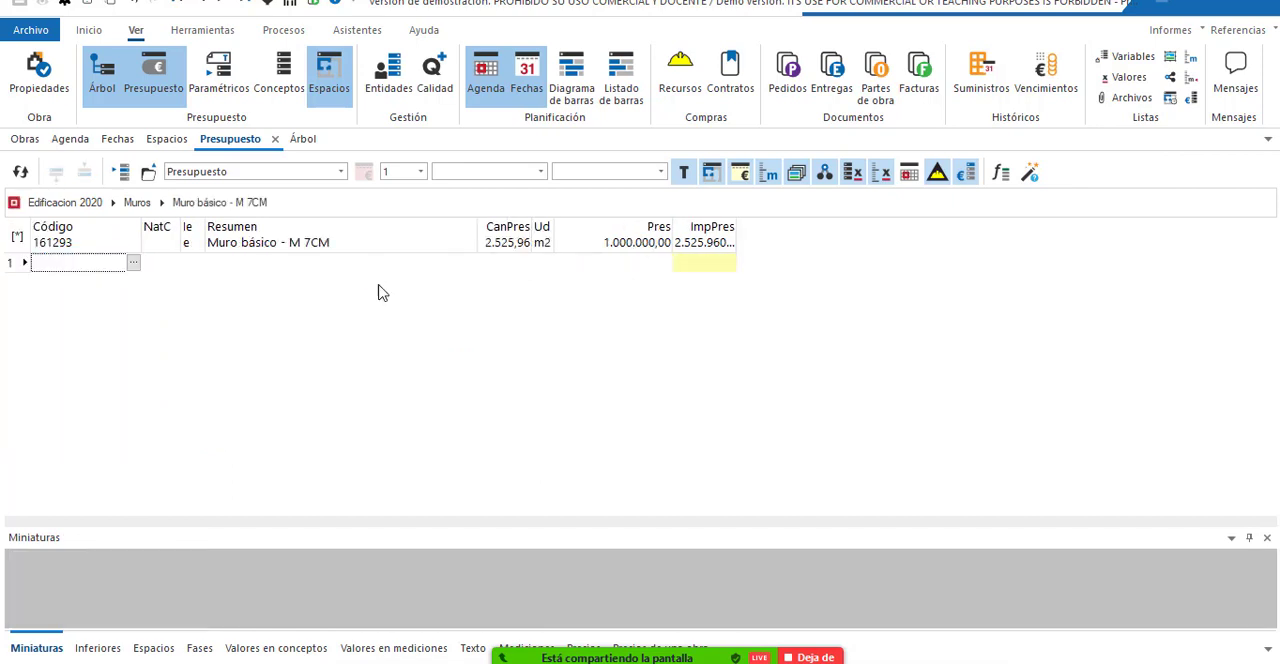
{"action": "left_click", "coordinate": [805, 662]}
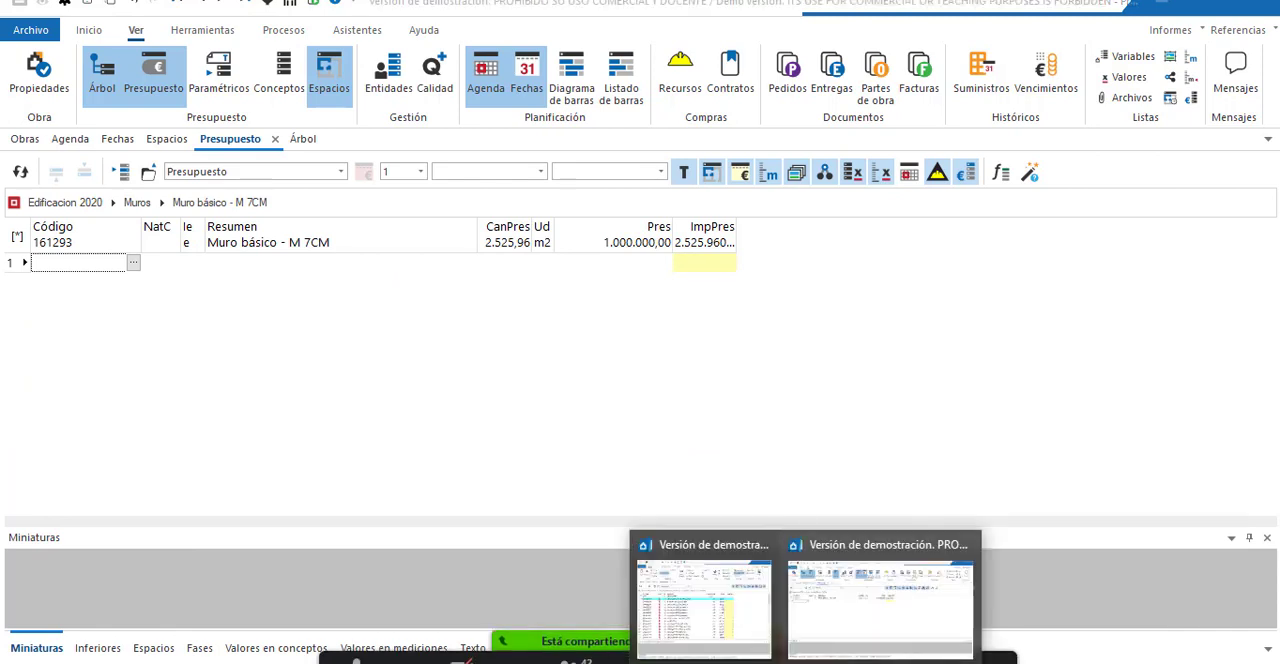
{"action": "left_click", "coordinate": [843, 606]}
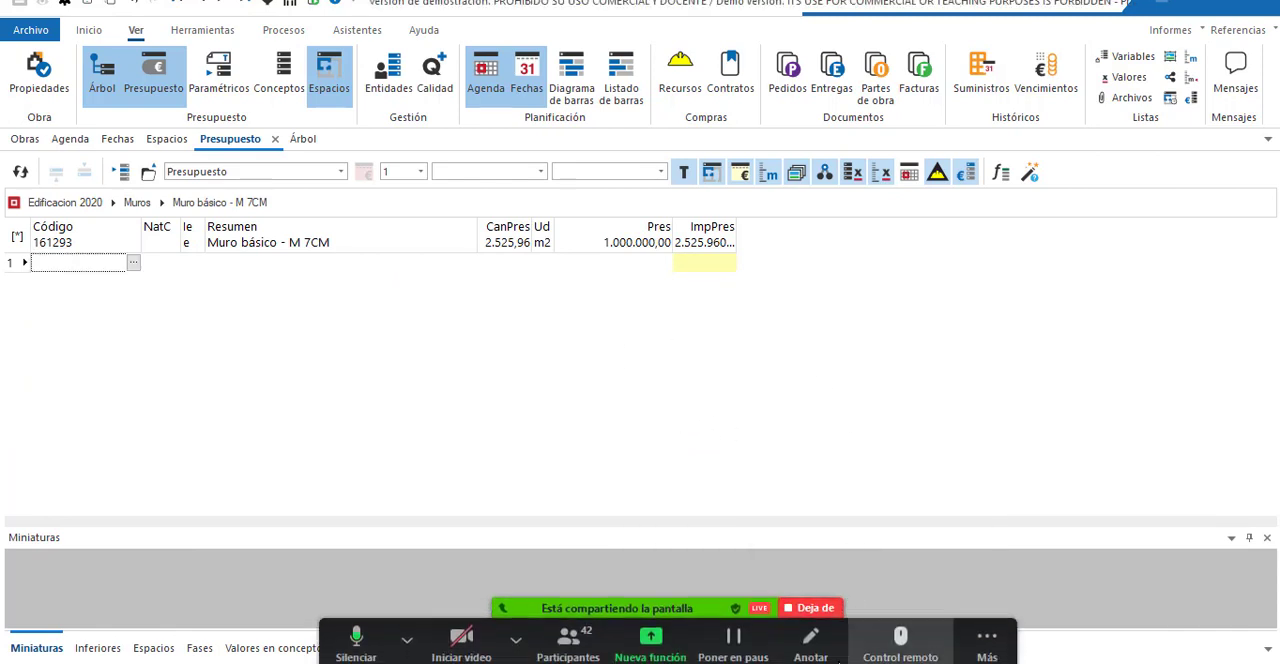
{"action": "mouse_move", "coordinate": [808, 660]}
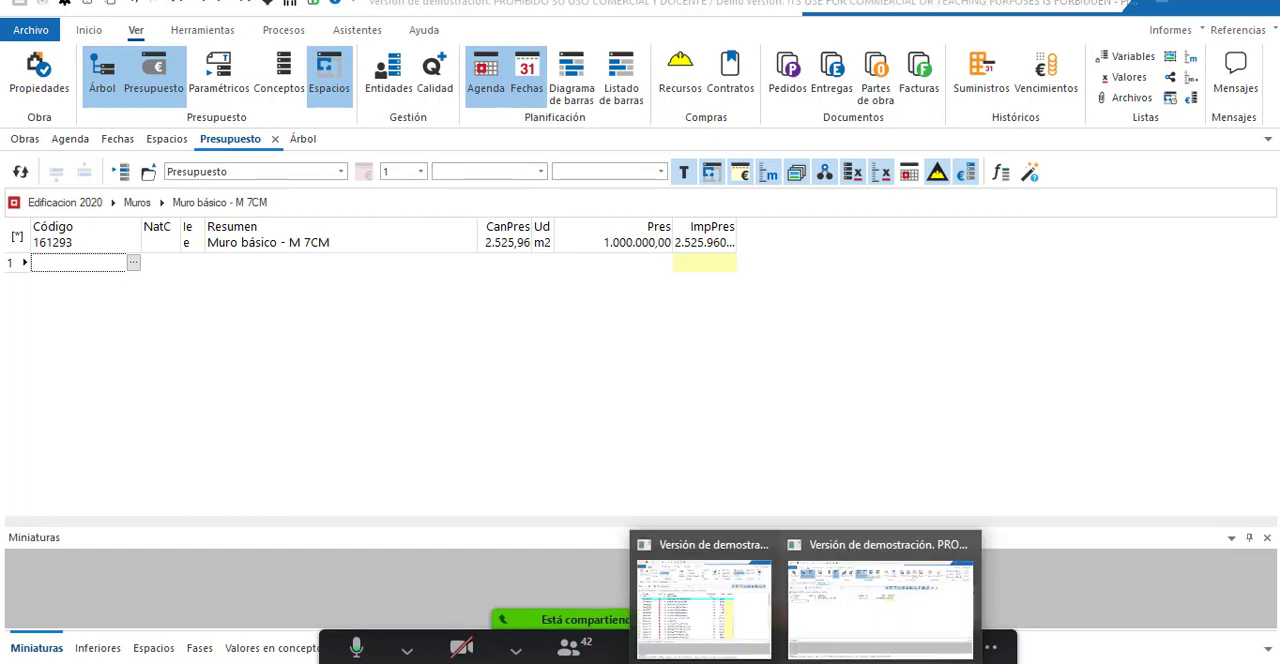
{"action": "left_click", "coordinate": [728, 603]}
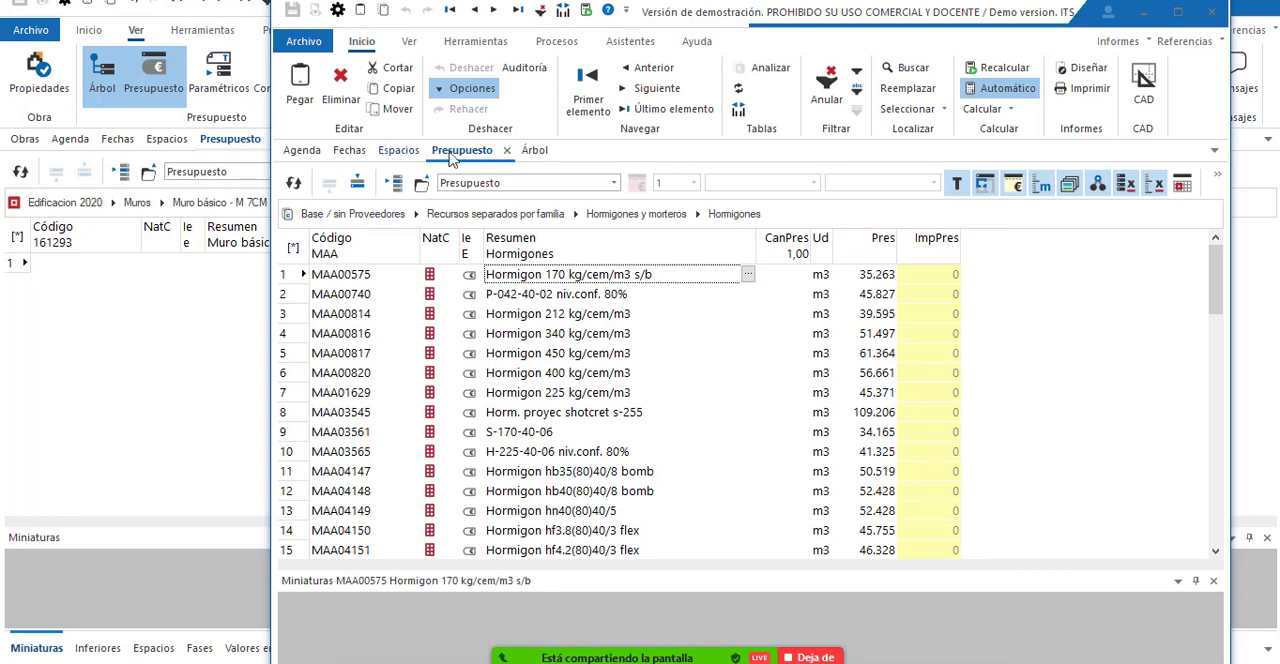
Browse Analisis de precios unitarios in the reference, checking Instalacion de faenas and the Albanileria items of Albanileria y mamposteria.
{"action": "left_click", "coordinate": [345, 214]}
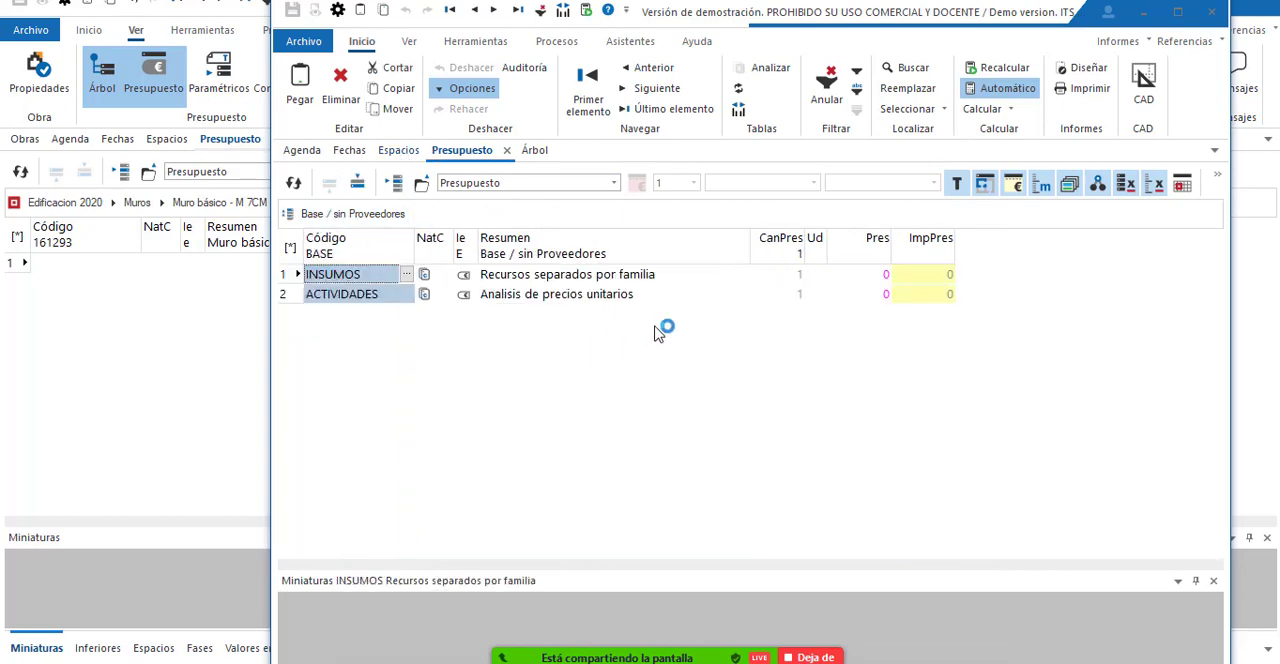
{"action": "double_click", "coordinate": [566, 294]}
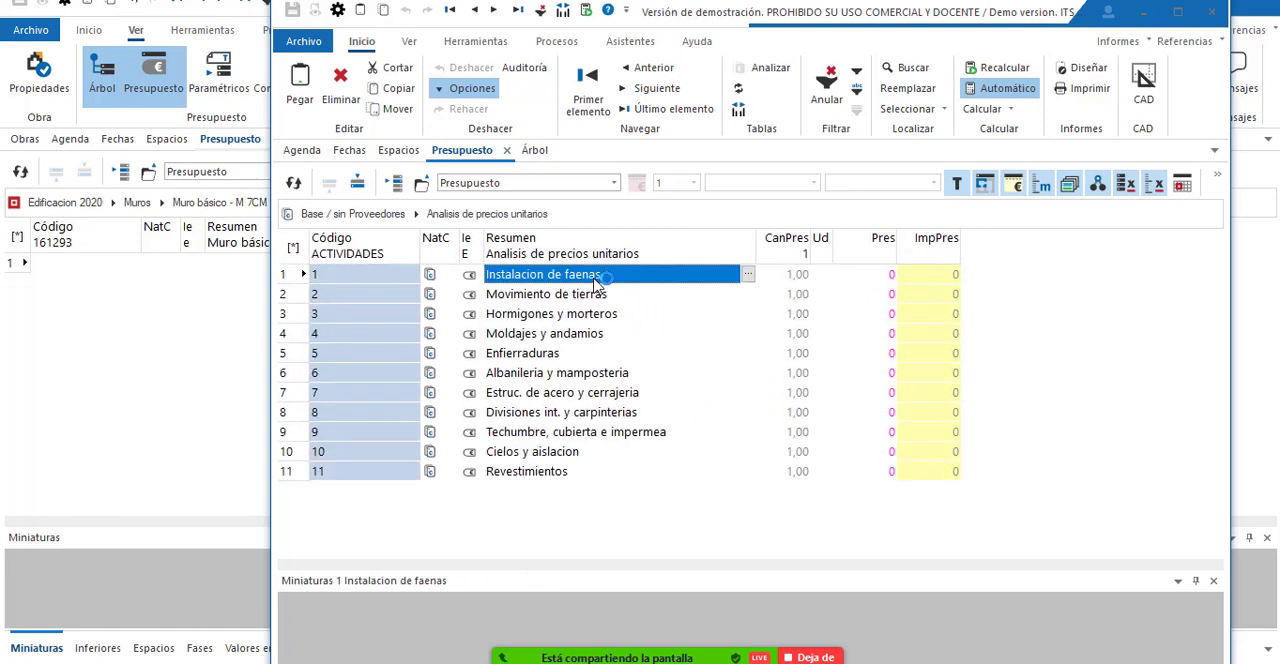
{"action": "double_click", "coordinate": [578, 276]}
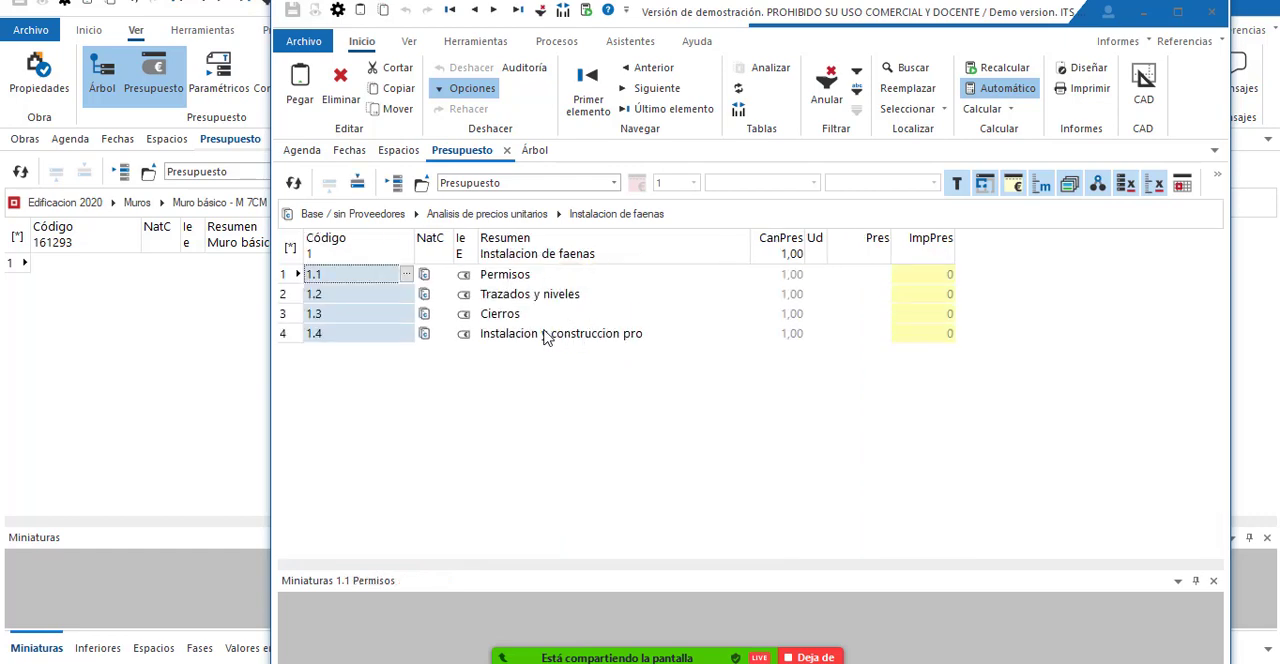
{"action": "left_click", "coordinate": [518, 213]}
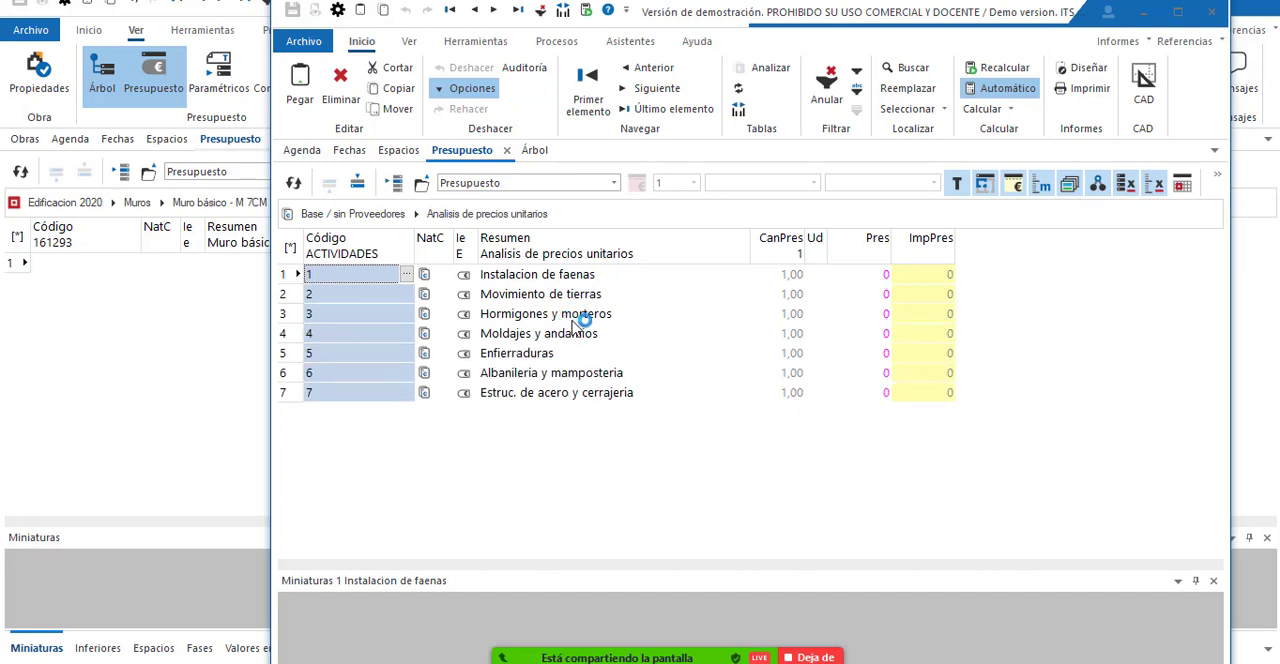
{"action": "double_click", "coordinate": [580, 375]}
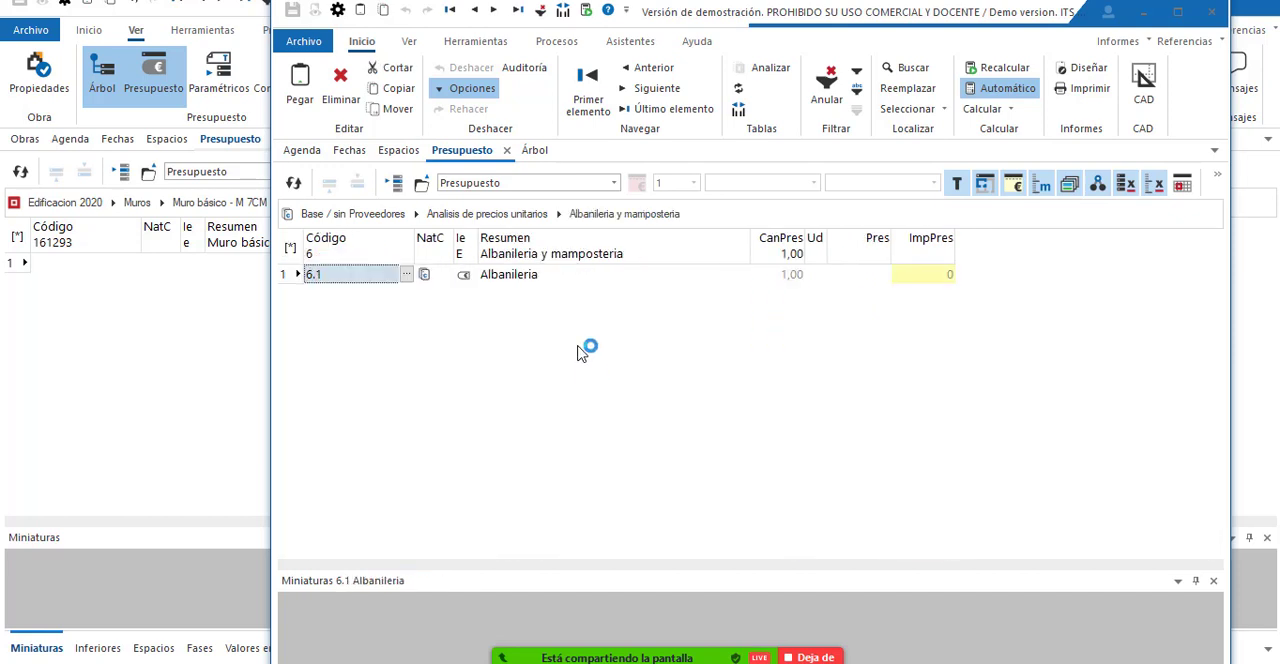
{"action": "left_click", "coordinate": [535, 276]}
{"action": "double_click", "coordinate": [534, 278]}
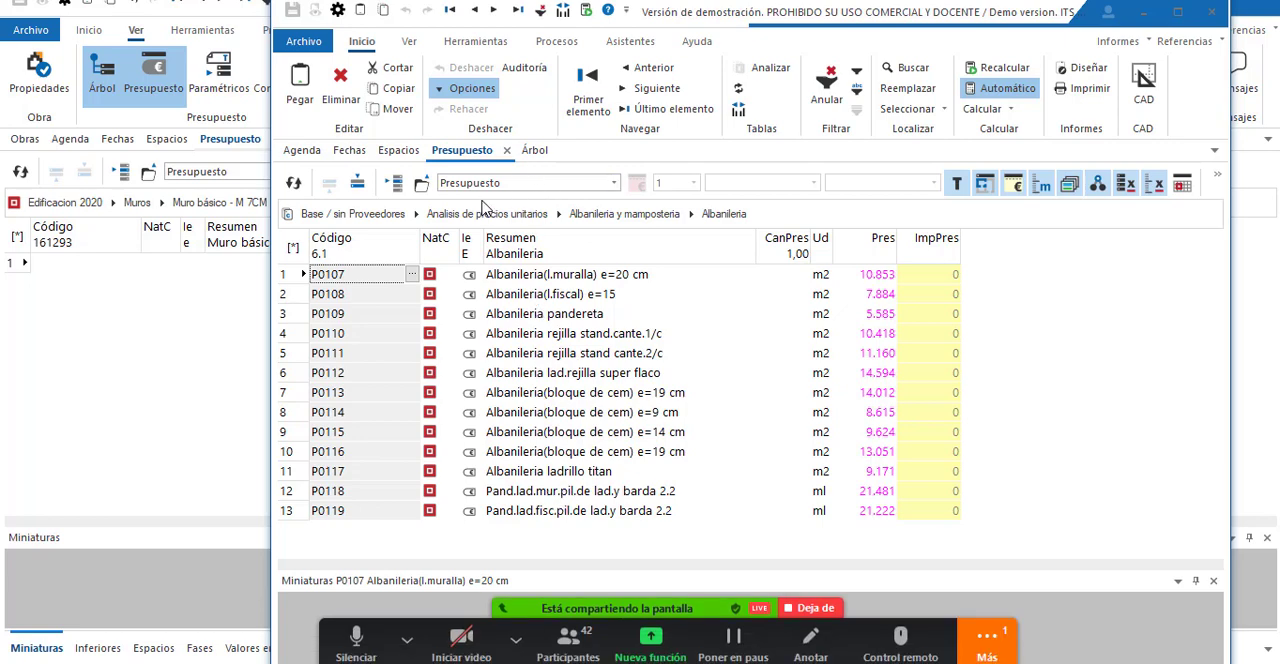
{"action": "left_click", "coordinate": [487, 214]}
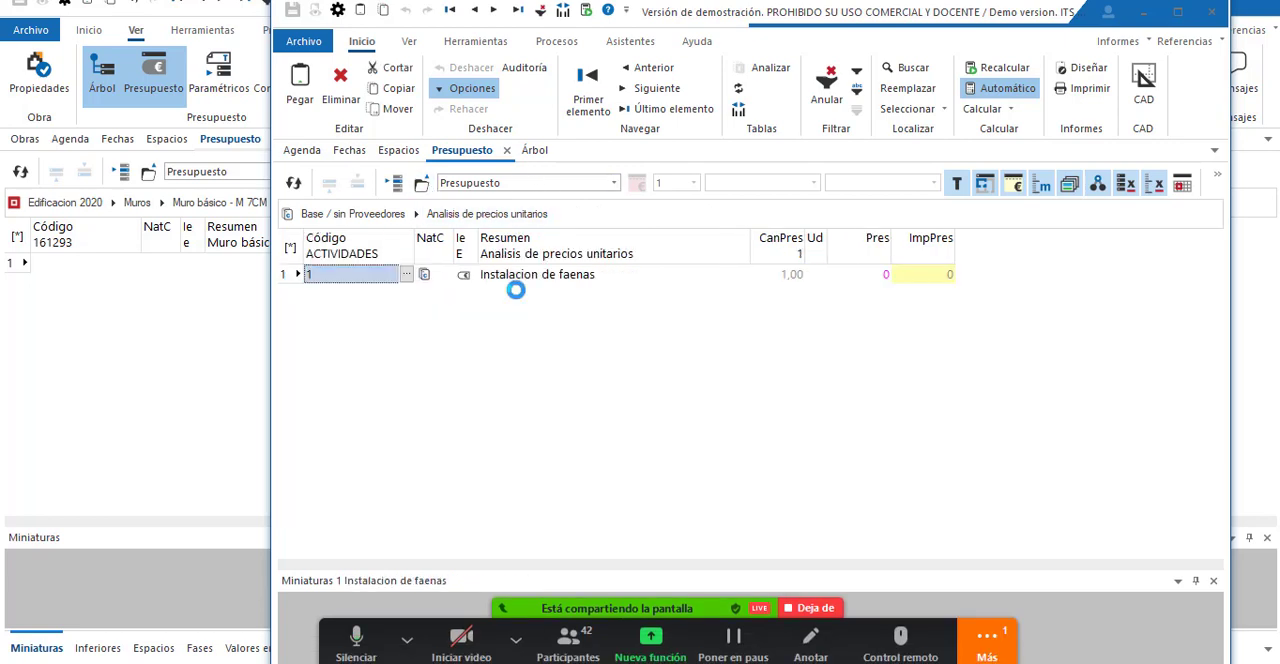
Return to the building budget, show the Edificacion 2020 root and widen its Código column.
{"action": "left_click", "coordinate": [217, 333]}
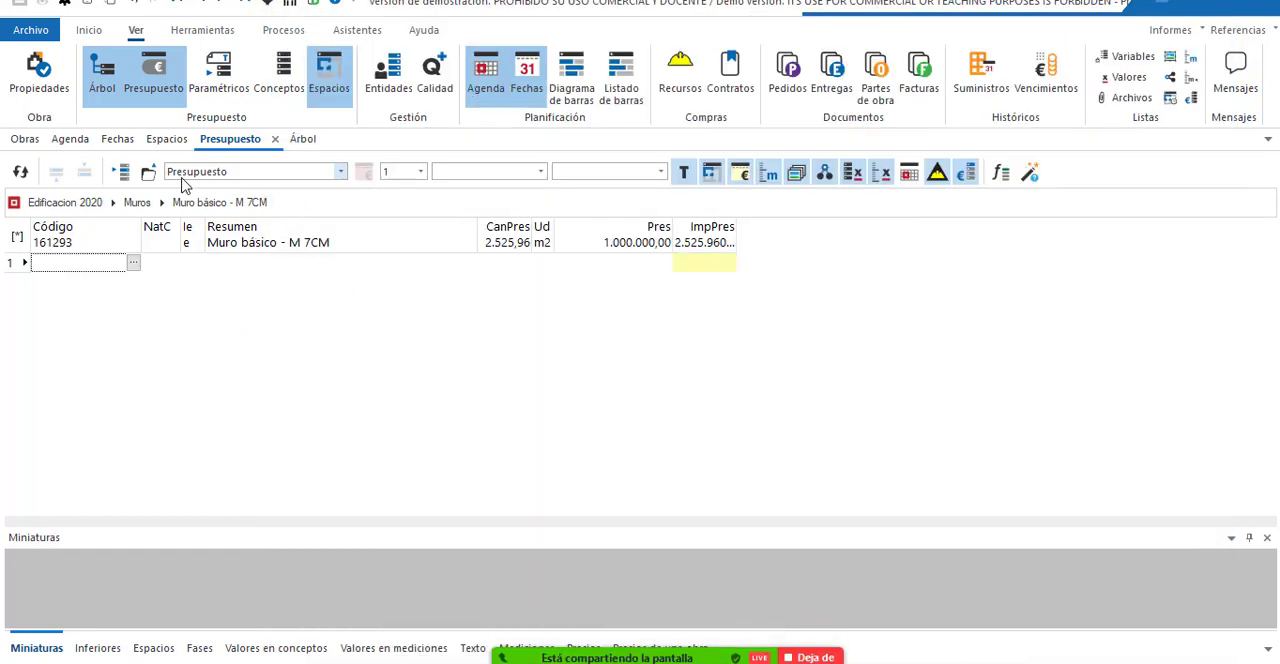
{"action": "left_click", "coordinate": [95, 202]}
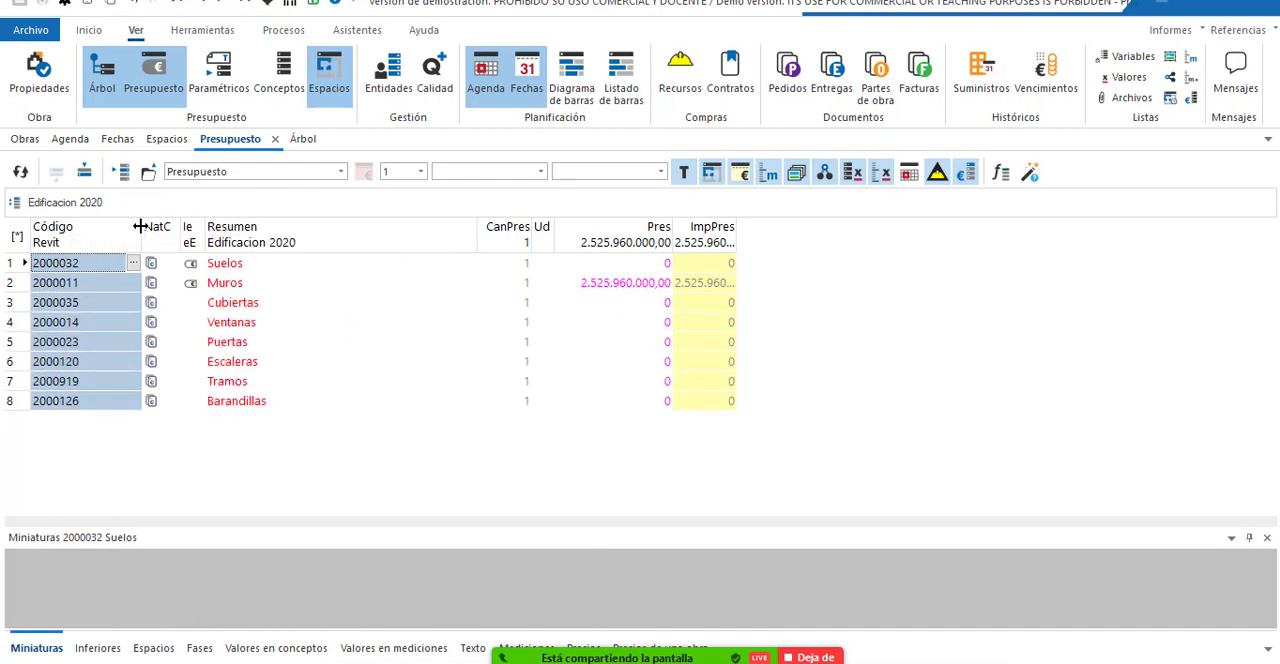
{"action": "left_click_drag", "start_coordinate": [140, 226], "coordinate": [197, 228]}
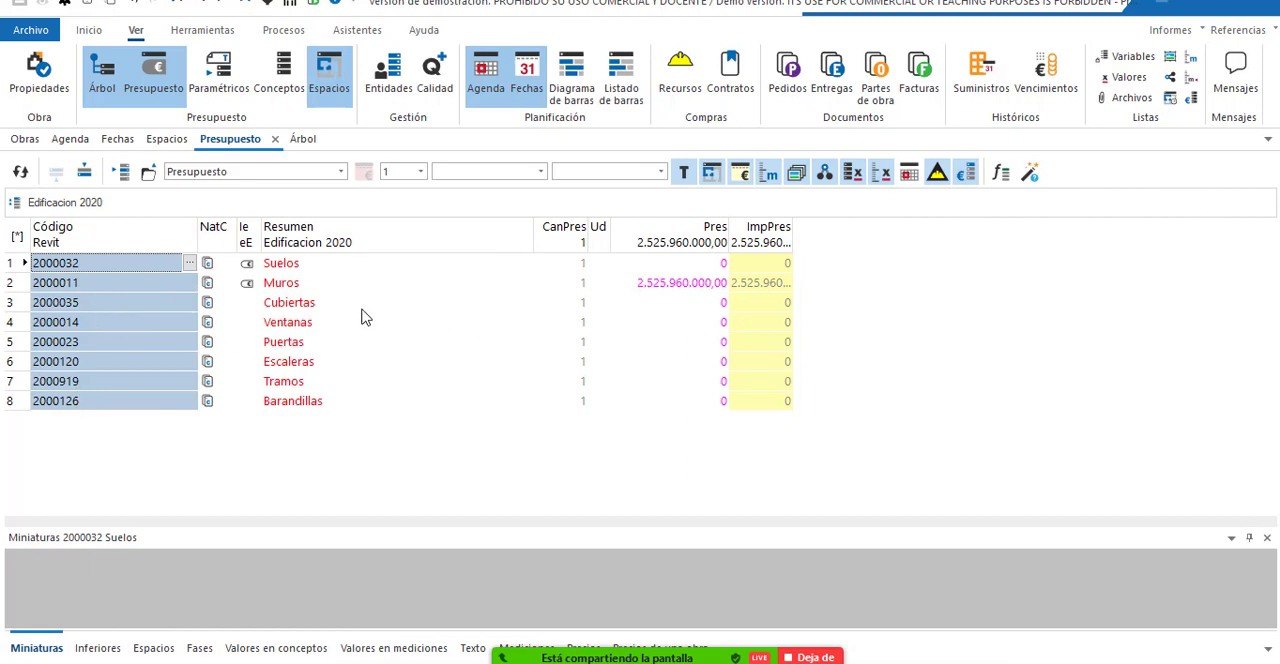
Show the budget tree and examine the model selection and colouring options for Muro básico - M 27CM and the concept types for Muros.
{"action": "left_click", "coordinate": [300, 139]}
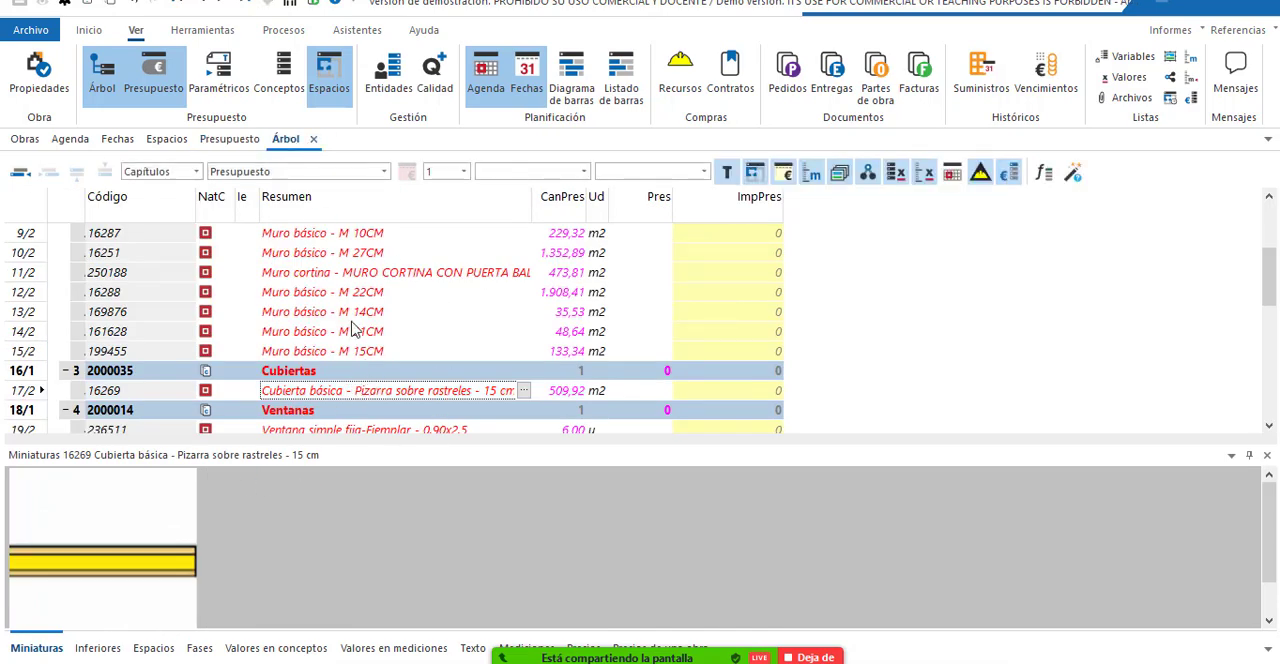
{"action": "scroll", "coordinate": [345, 290], "scroll_direction": "up", "scroll_amount": 3}
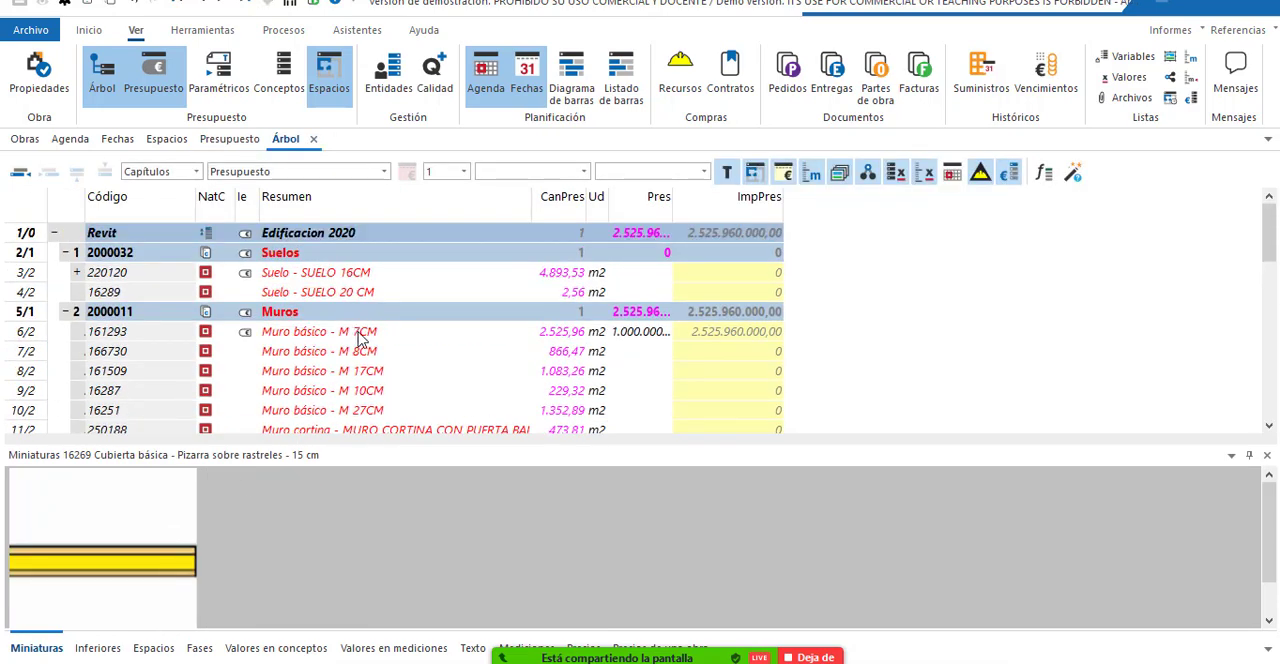
{"action": "scroll", "coordinate": [360, 330], "scroll_direction": "down", "scroll_amount": 1}
{"action": "right_click", "coordinate": [333, 372]}
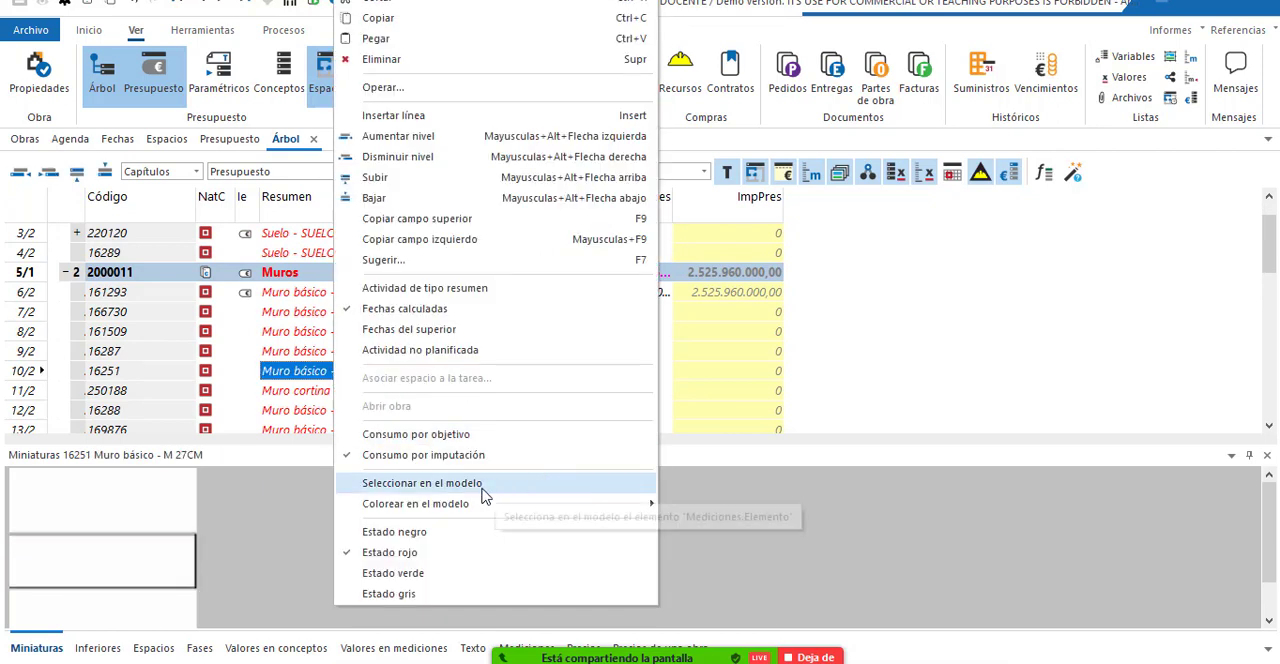
{"action": "mouse_move", "coordinate": [520, 513]}
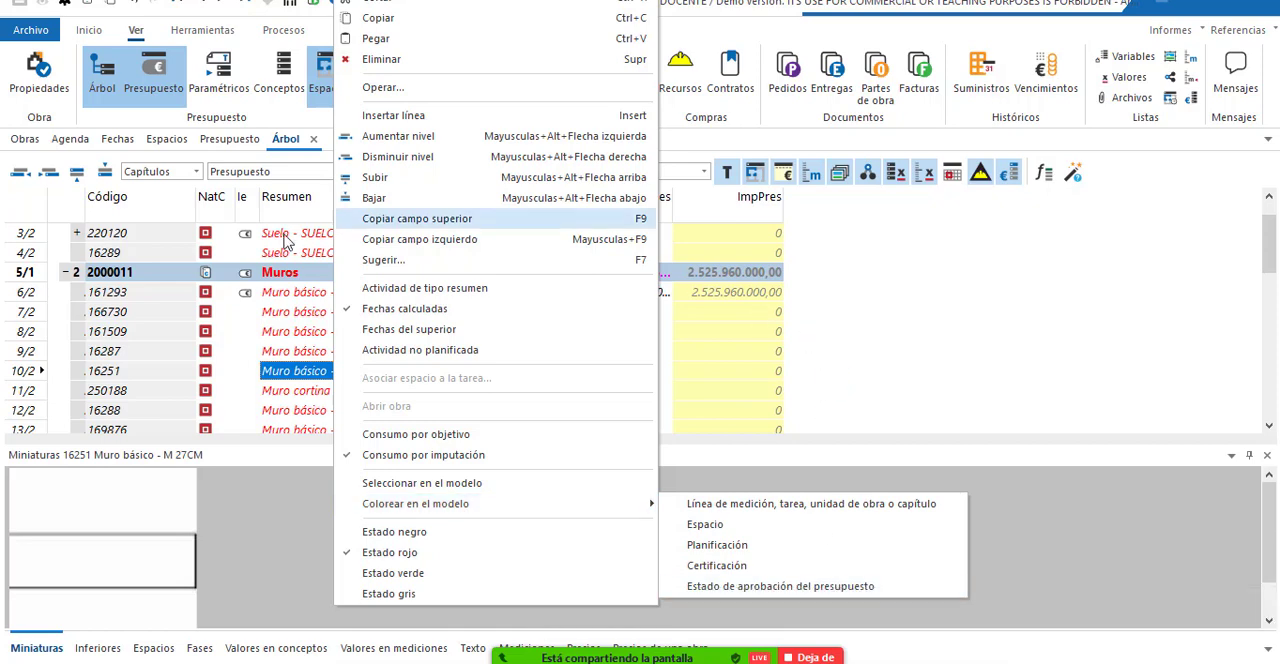
{"action": "left_click", "coordinate": [209, 279]}
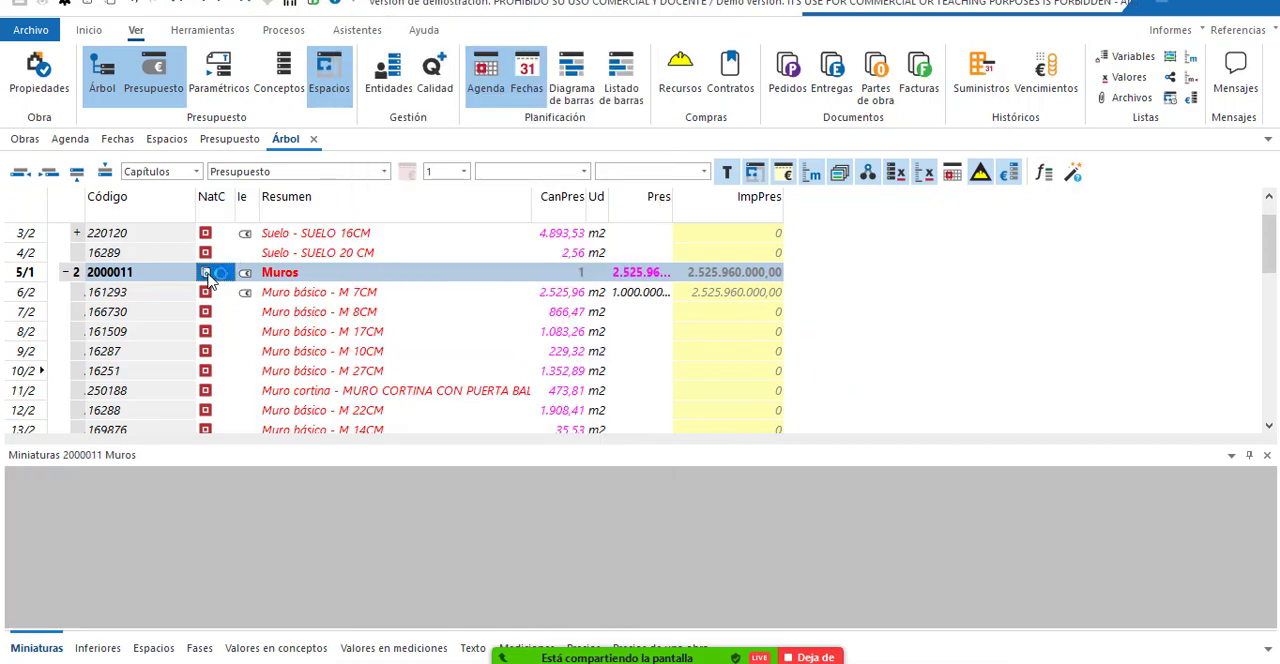
{"action": "right_click", "coordinate": [209, 279]}
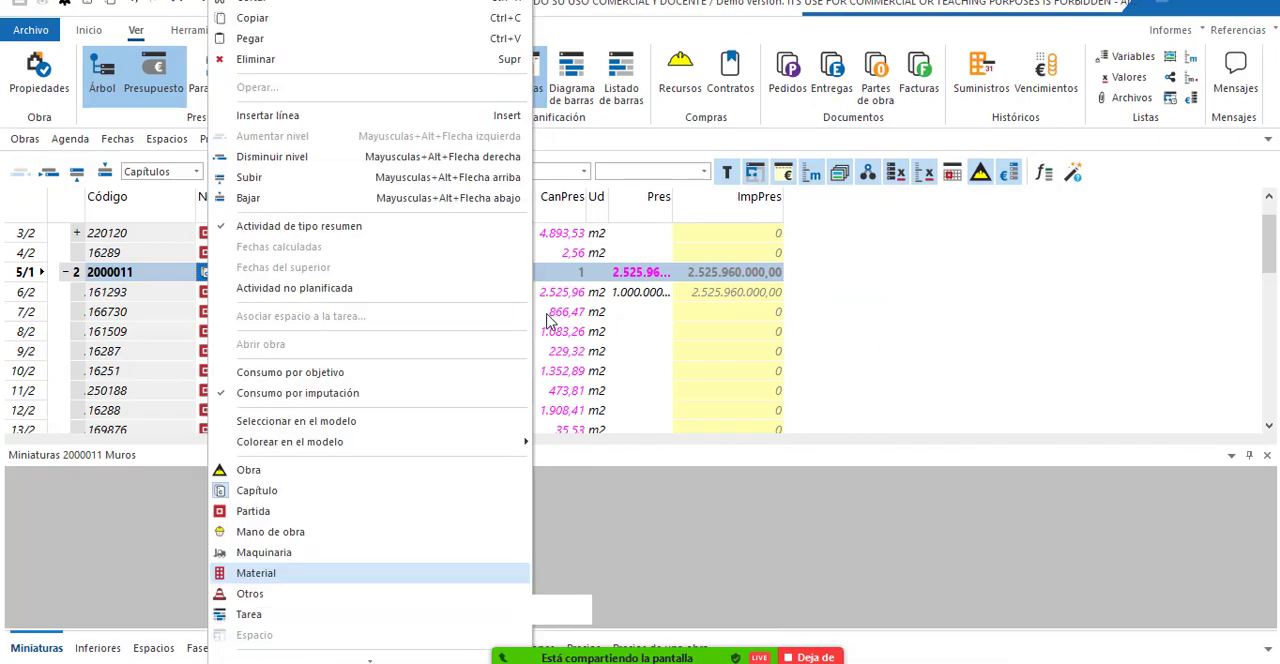
{"action": "left_click", "coordinate": [548, 316]}
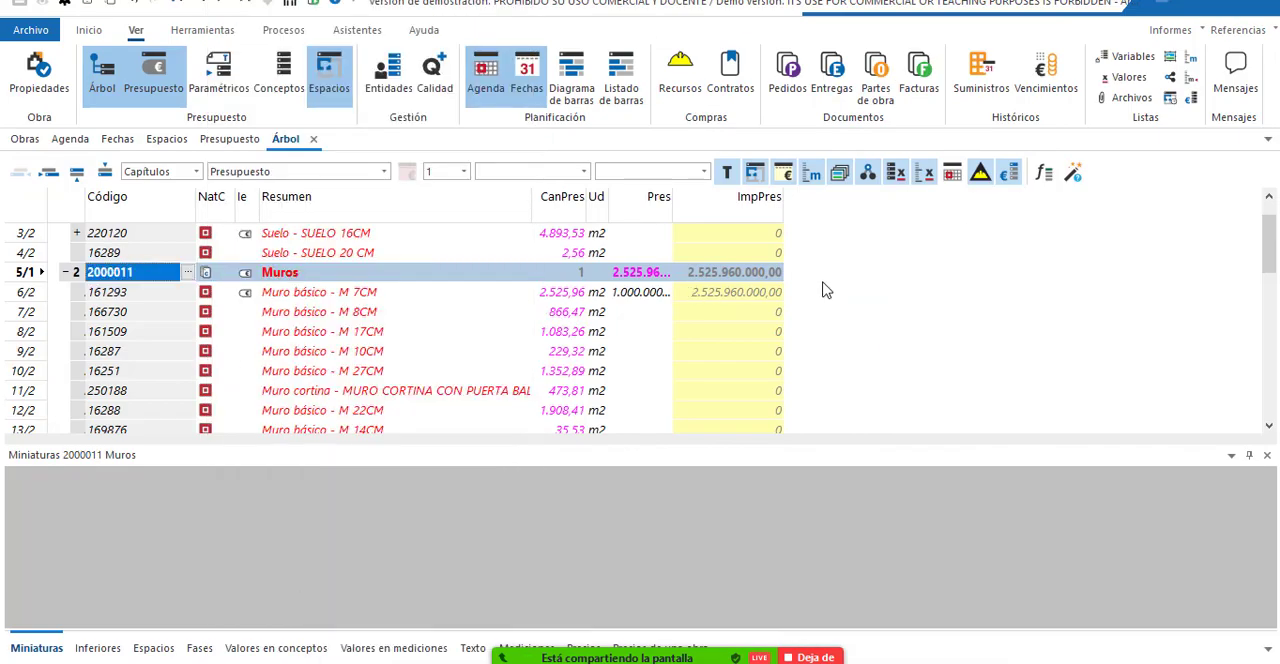
{"action": "left_click", "coordinate": [205, 32]}
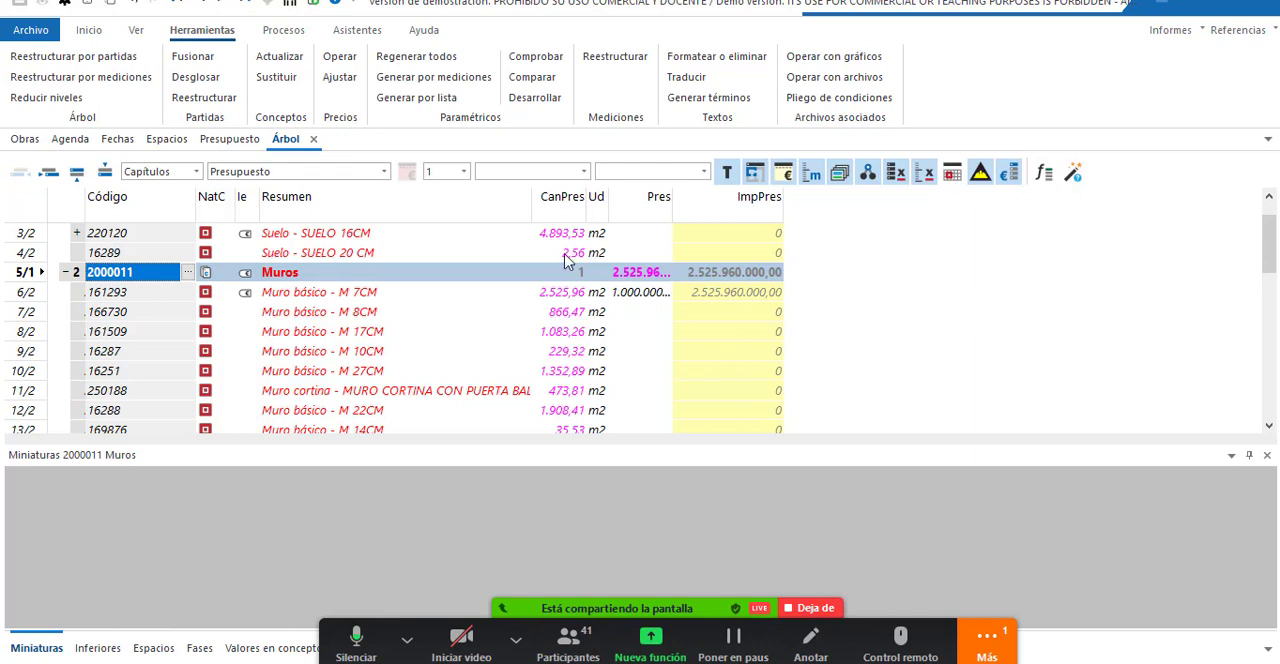
{"action": "left_click", "coordinate": [31, 30]}
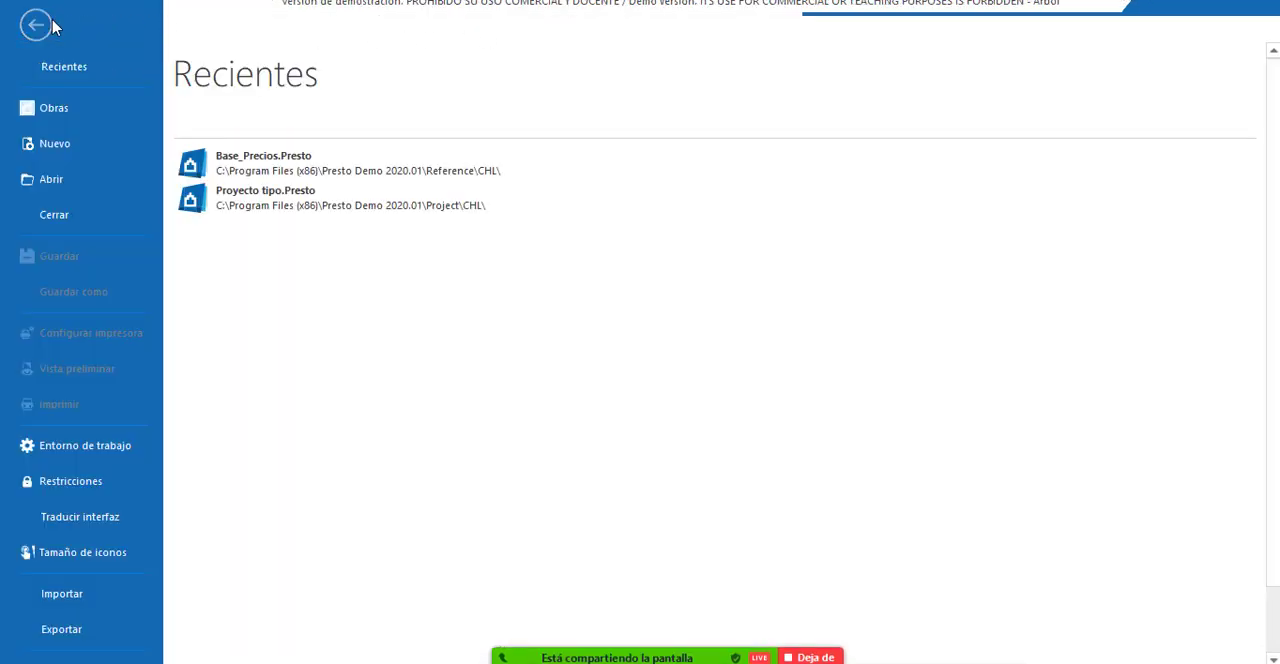
{"action": "left_click", "coordinate": [50, 26]}
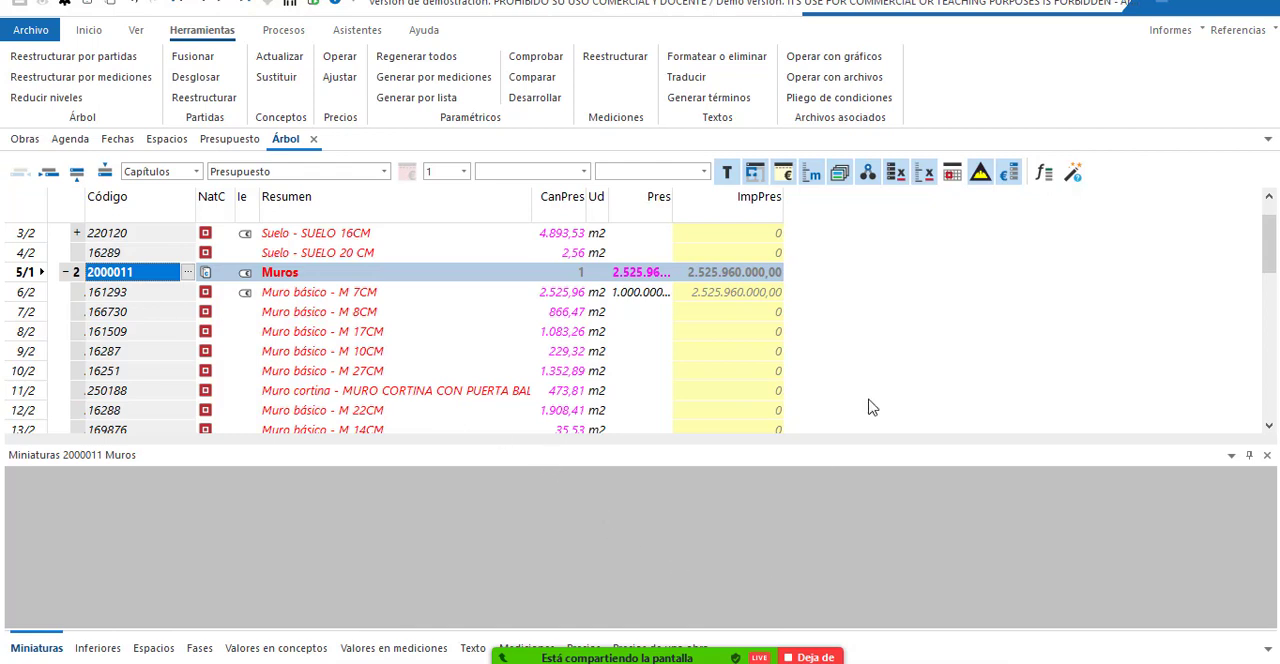
{"action": "left_click", "coordinate": [288, 36]}
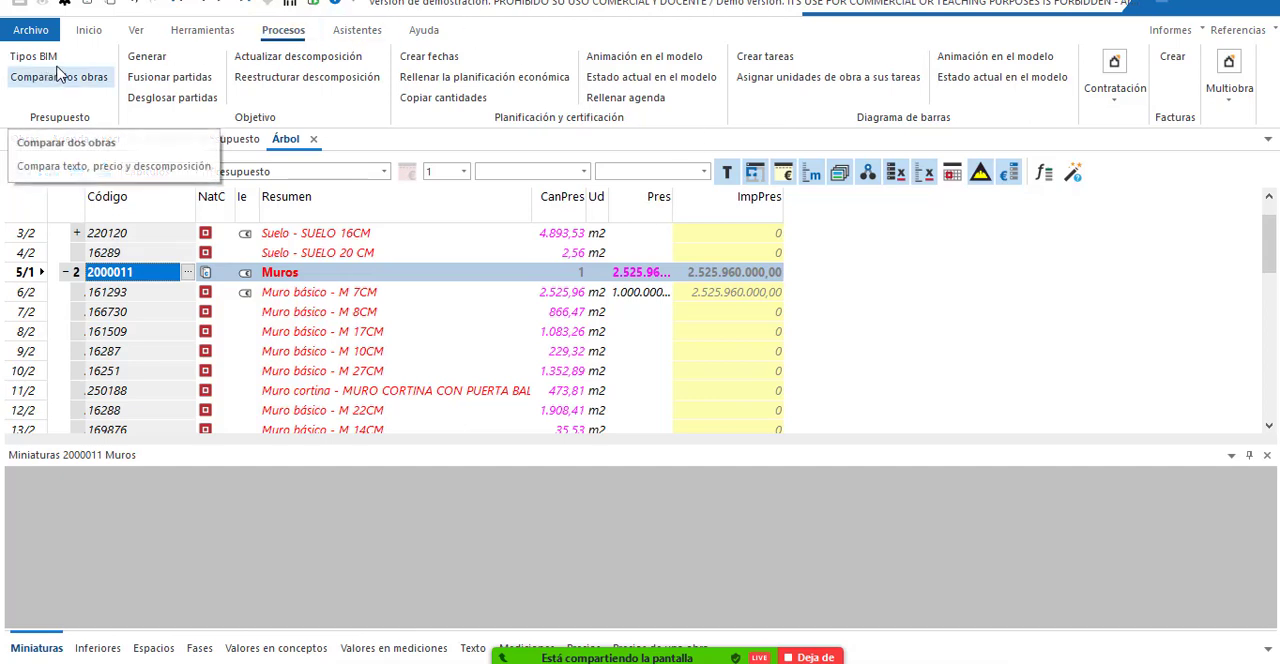
{"action": "left_click", "coordinate": [357, 40]}
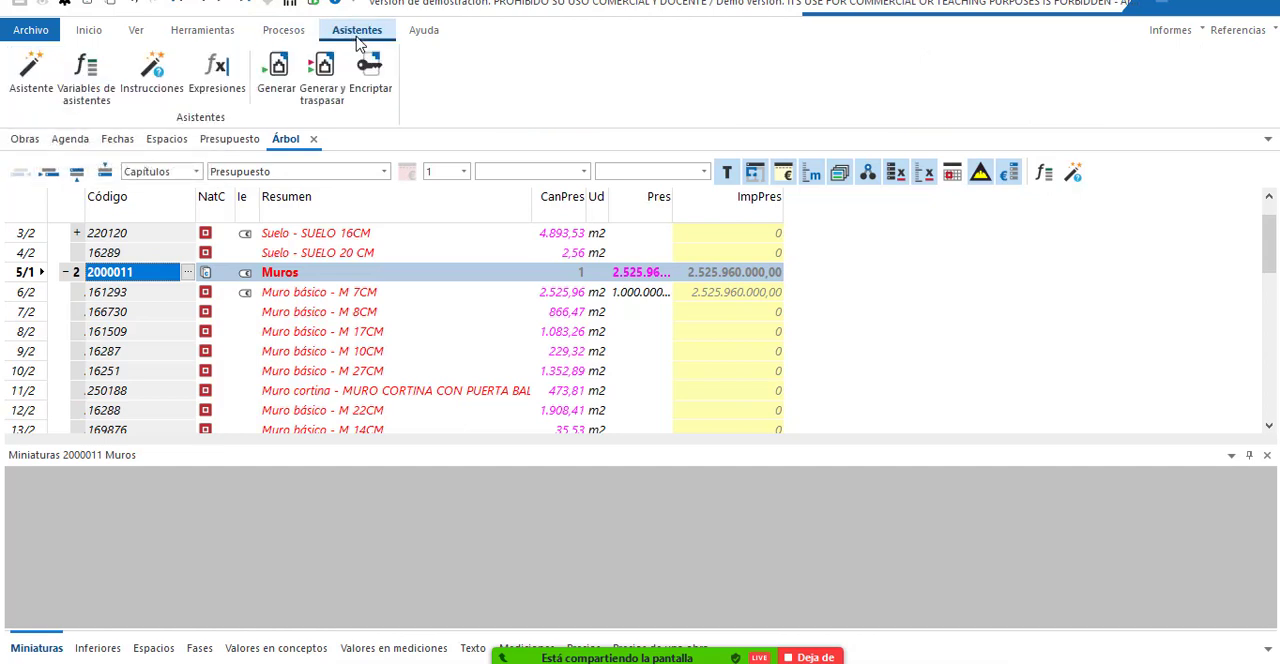
{"action": "left_click", "coordinate": [424, 33]}
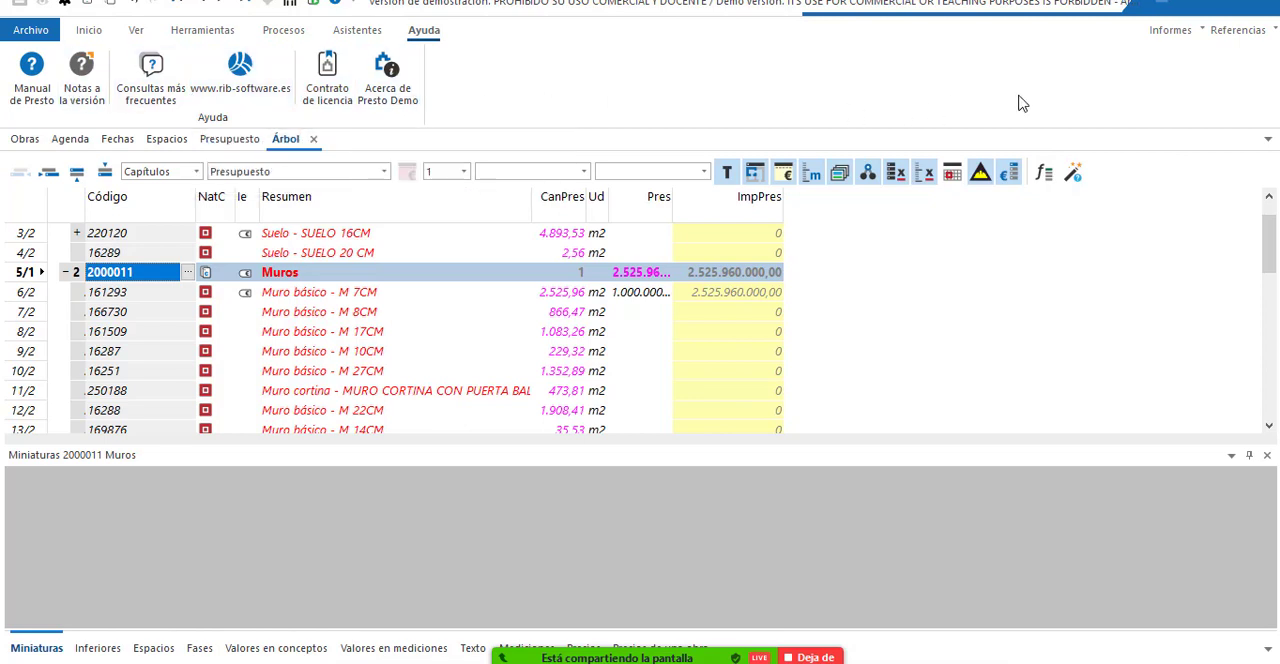
Look through the available report categories and preview the Facturas con mediciones report from Documentos.
{"action": "left_click", "coordinate": [1178, 33]}
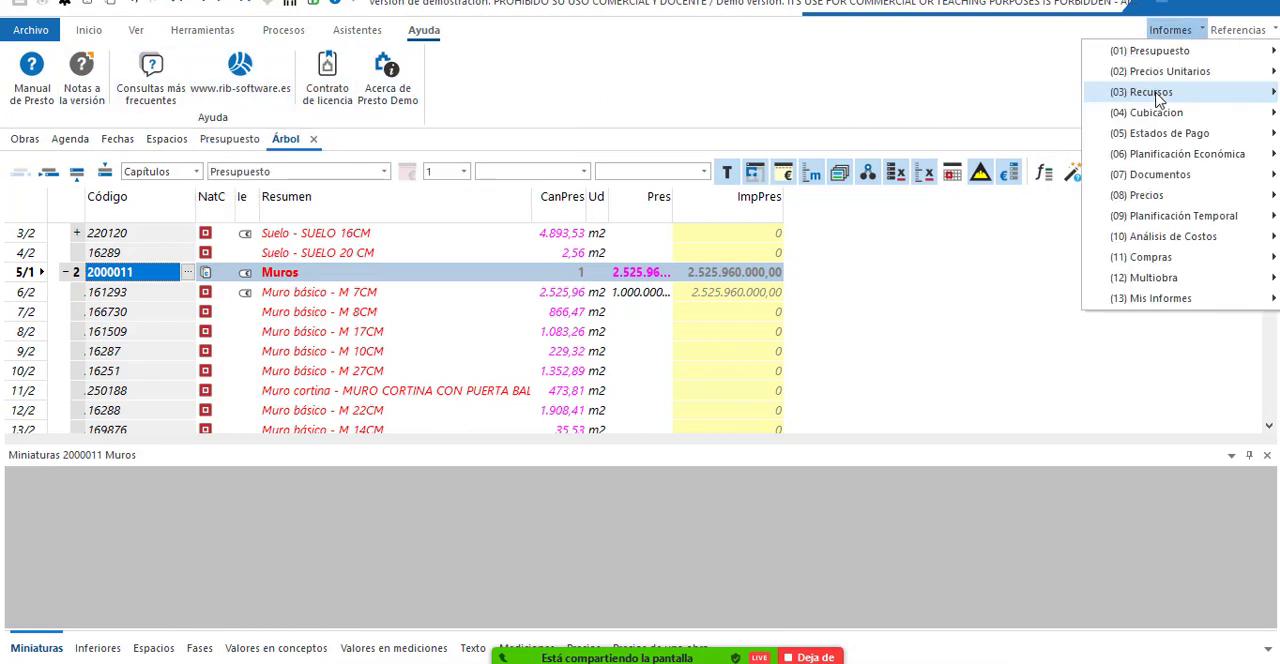
{"action": "mouse_move", "coordinate": [1175, 68]}
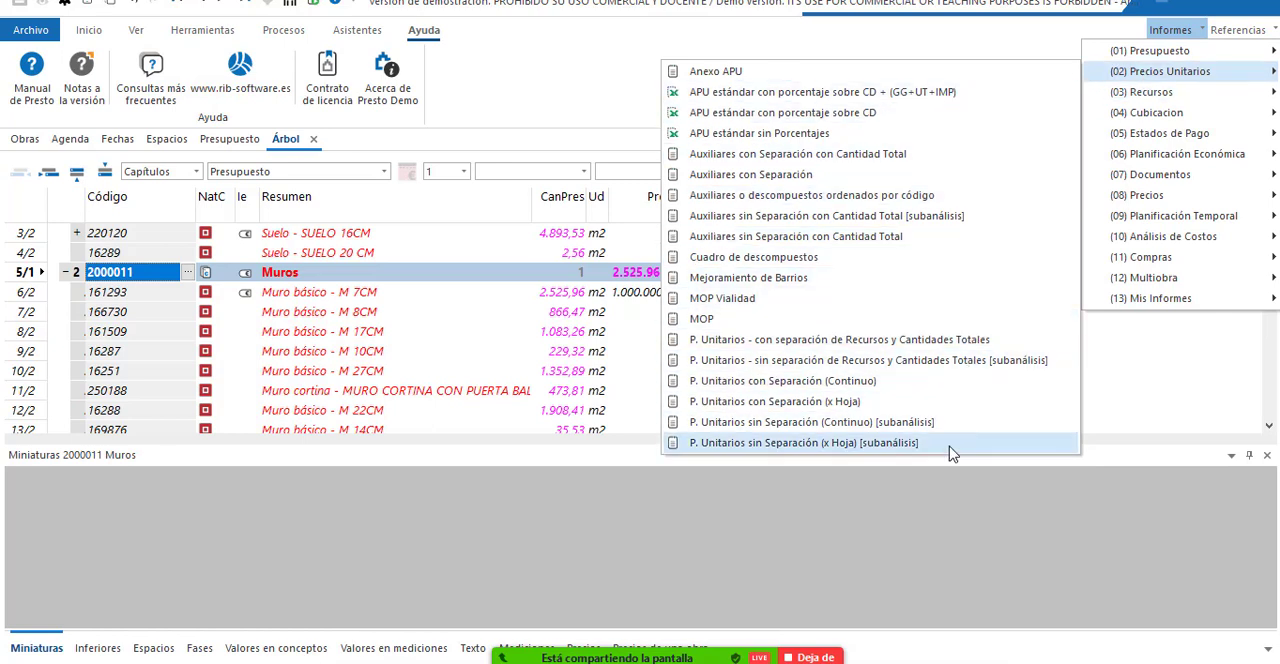
{"action": "mouse_move", "coordinate": [1130, 100]}
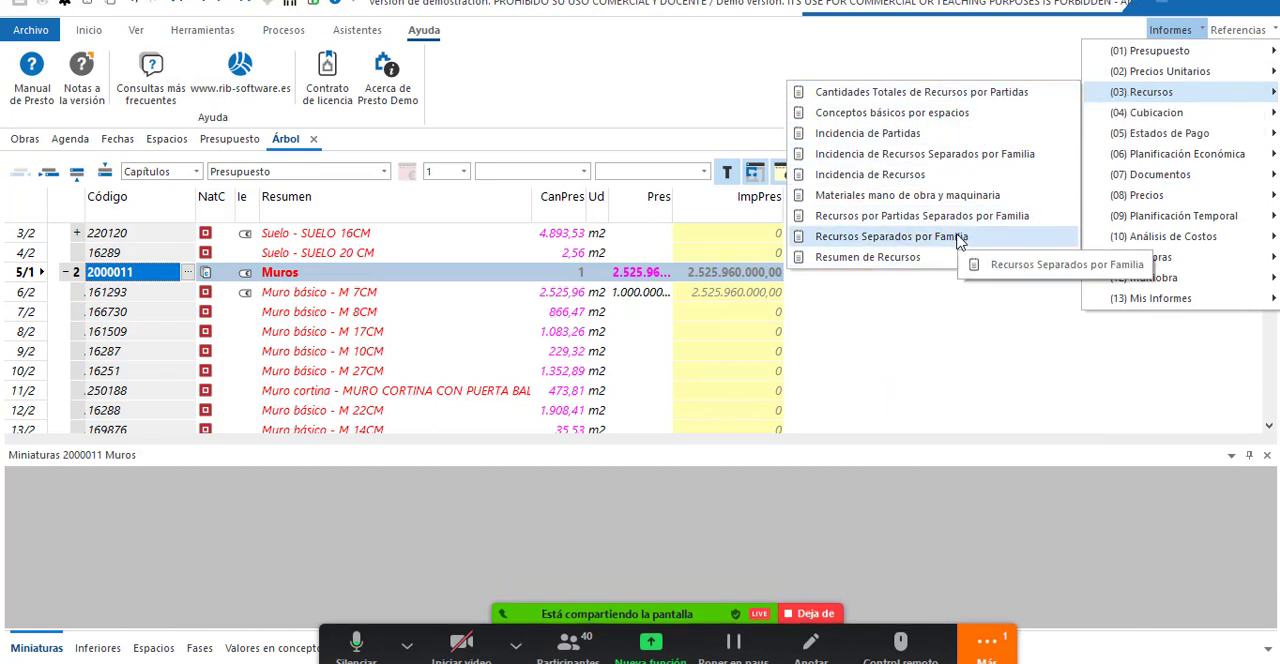
{"action": "mouse_move", "coordinate": [1155, 122]}
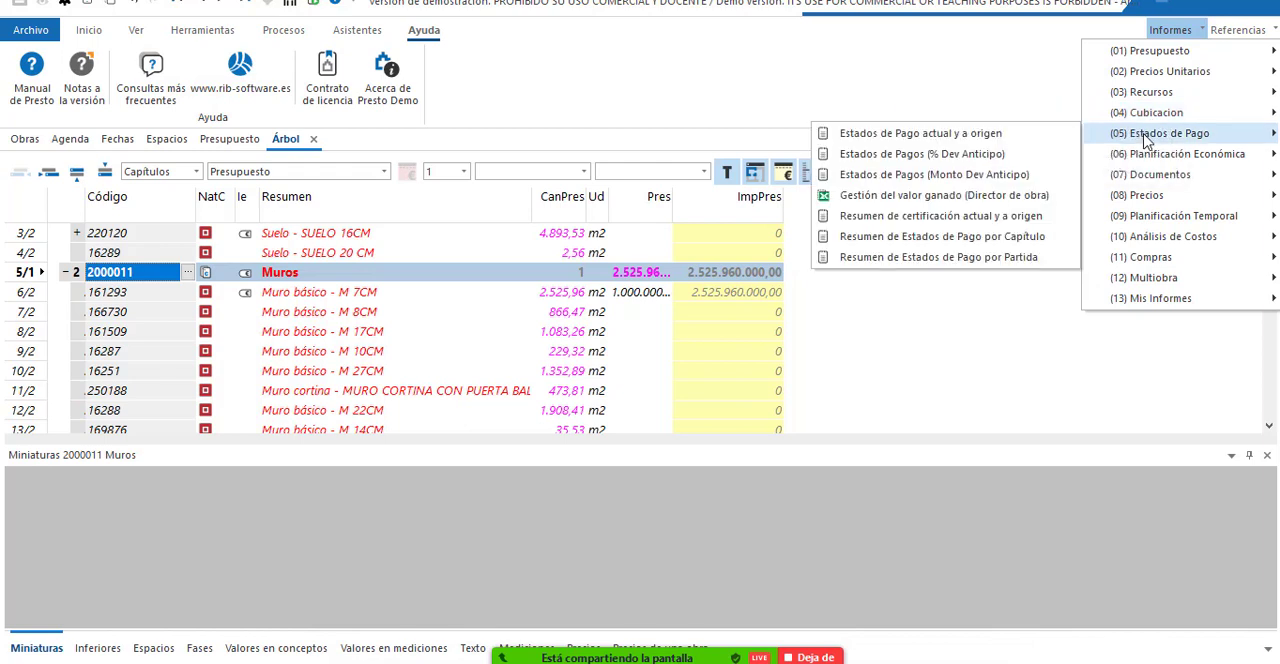
{"action": "mouse_move", "coordinate": [1160, 175]}
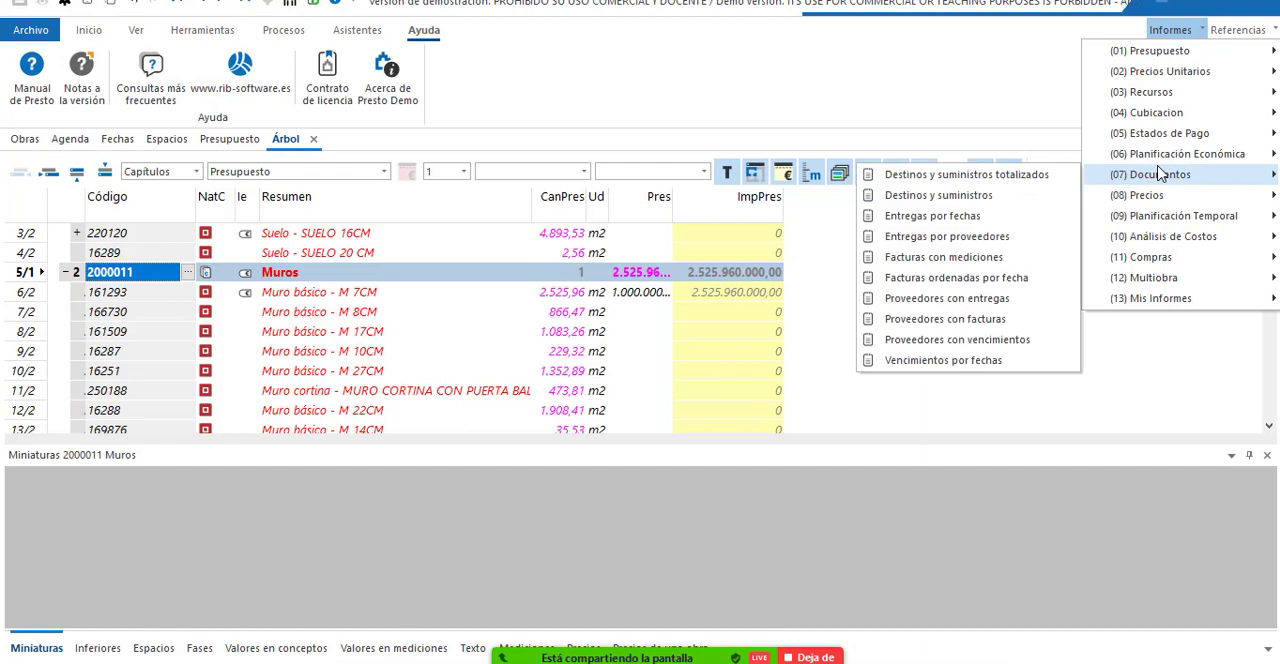
{"action": "left_click", "coordinate": [970, 264]}
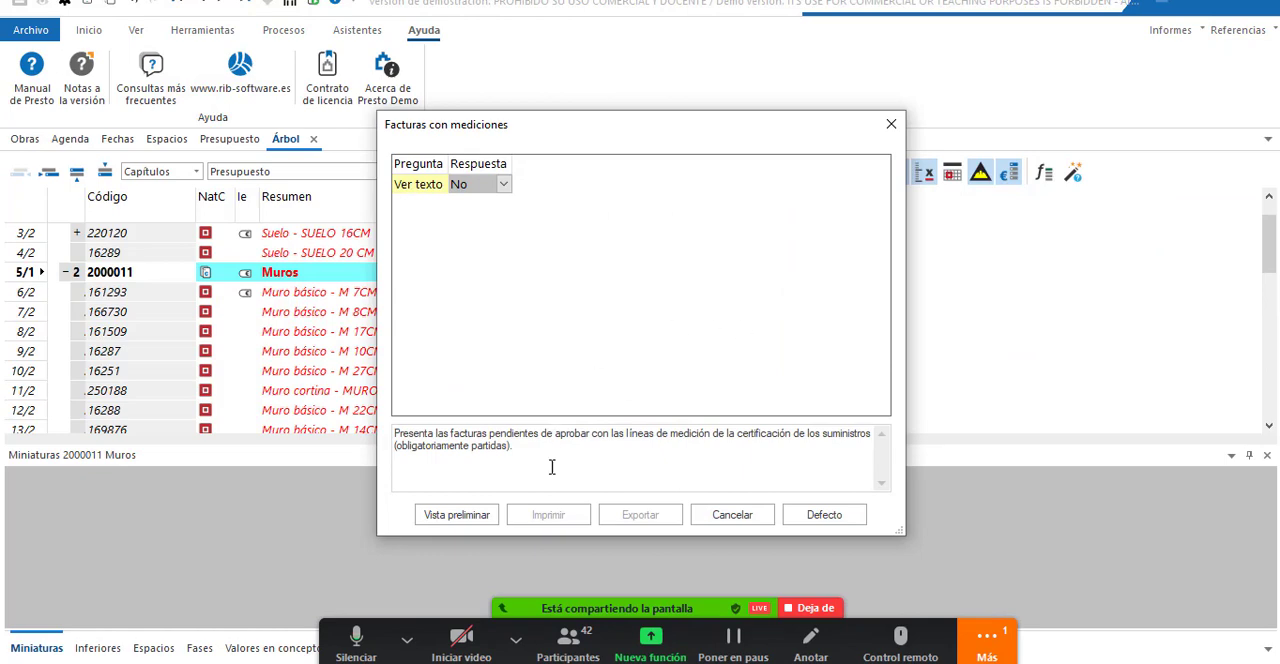
{"action": "left_click", "coordinate": [456, 515]}
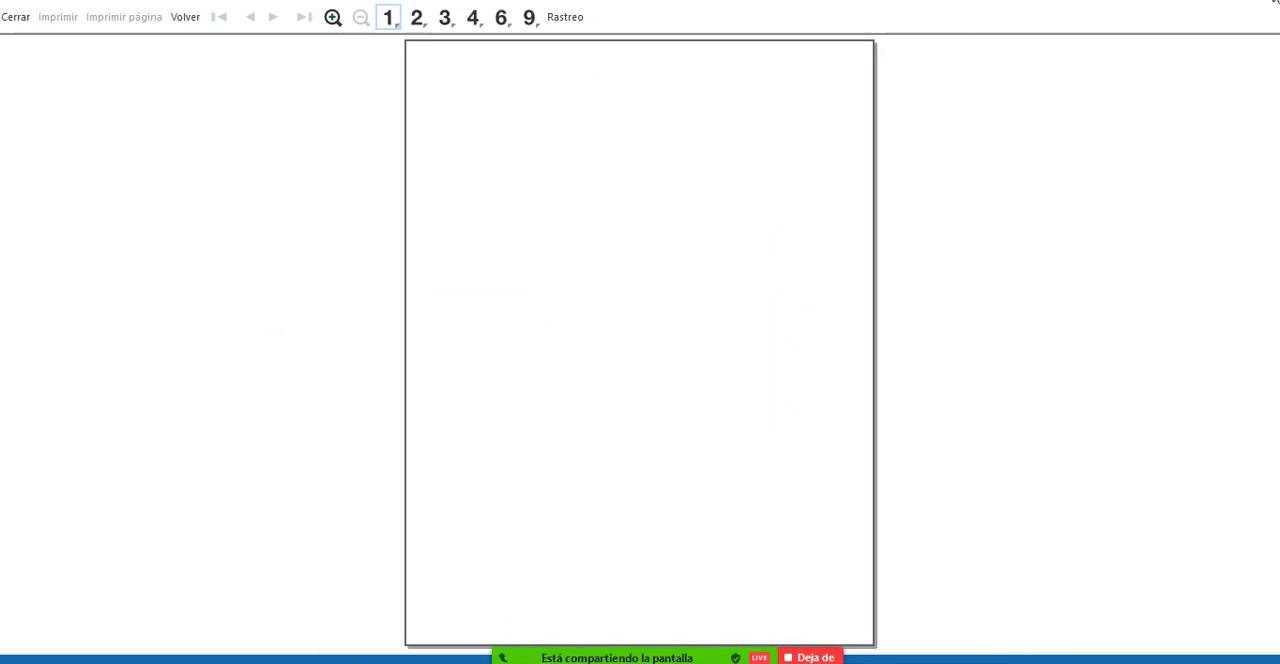
Close the blank report and preview Cuadro de precios 1 y 2 por capítulos from the Presupuesto reports with its default answers.
{"action": "key", "text": "Escape"}
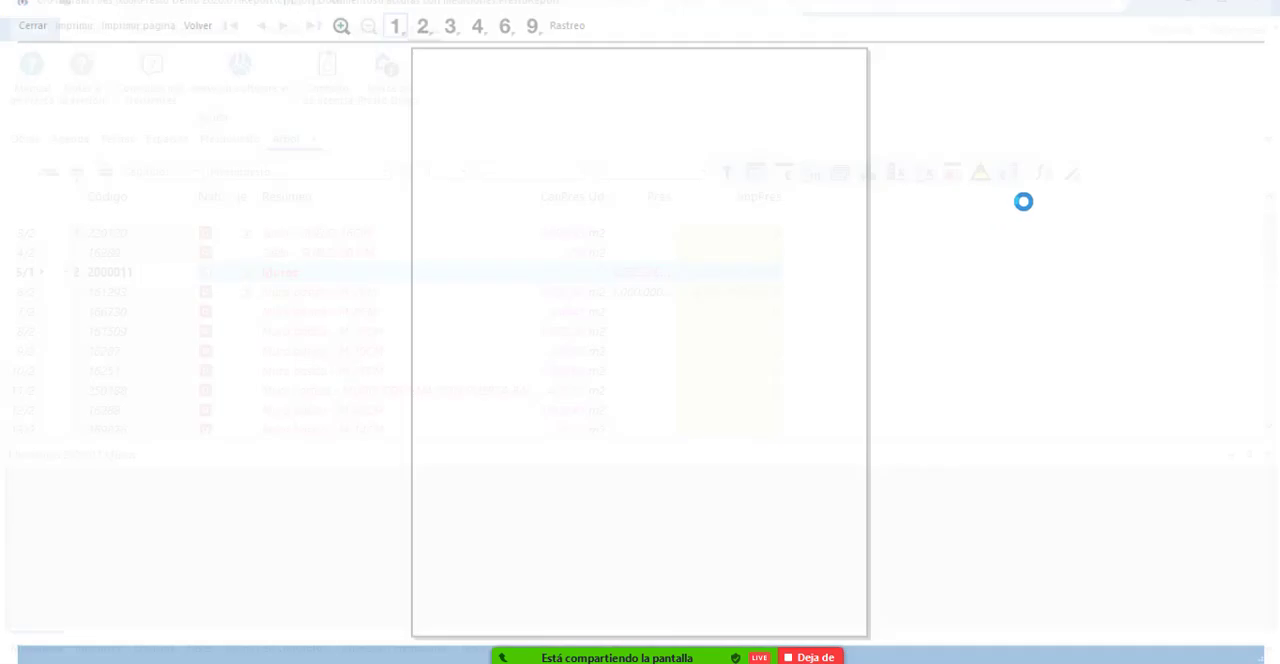
{"action": "left_click", "coordinate": [1197, 31]}
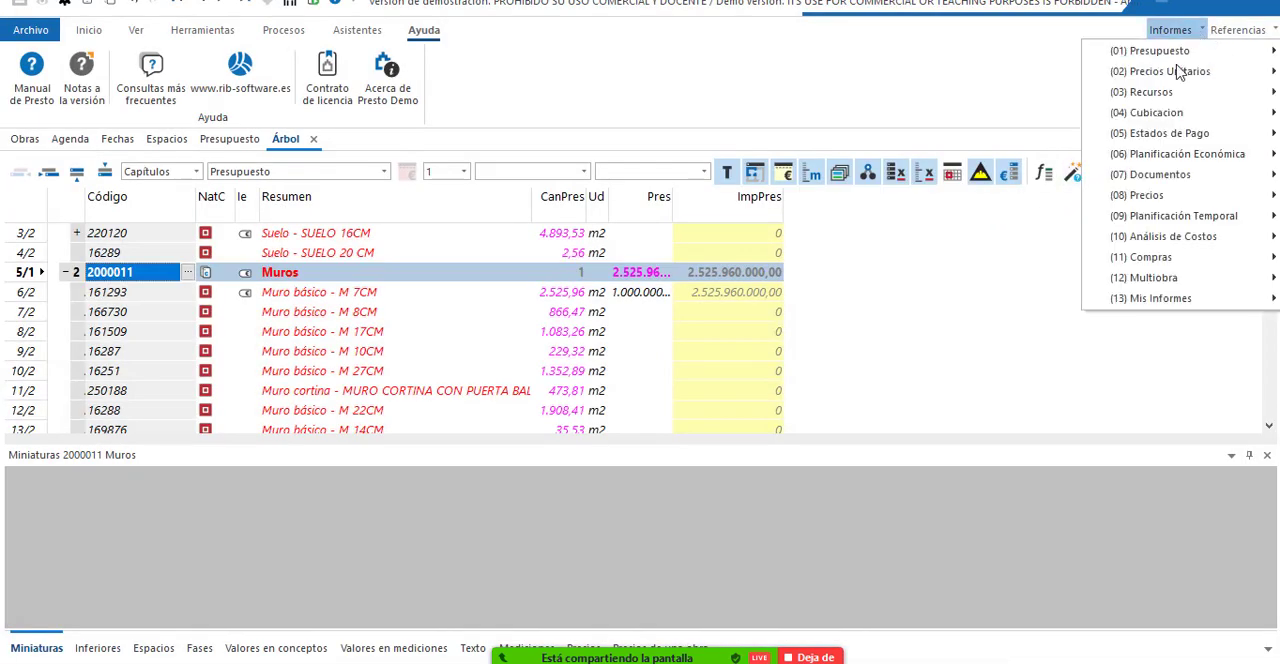
{"action": "mouse_move", "coordinate": [1184, 163]}
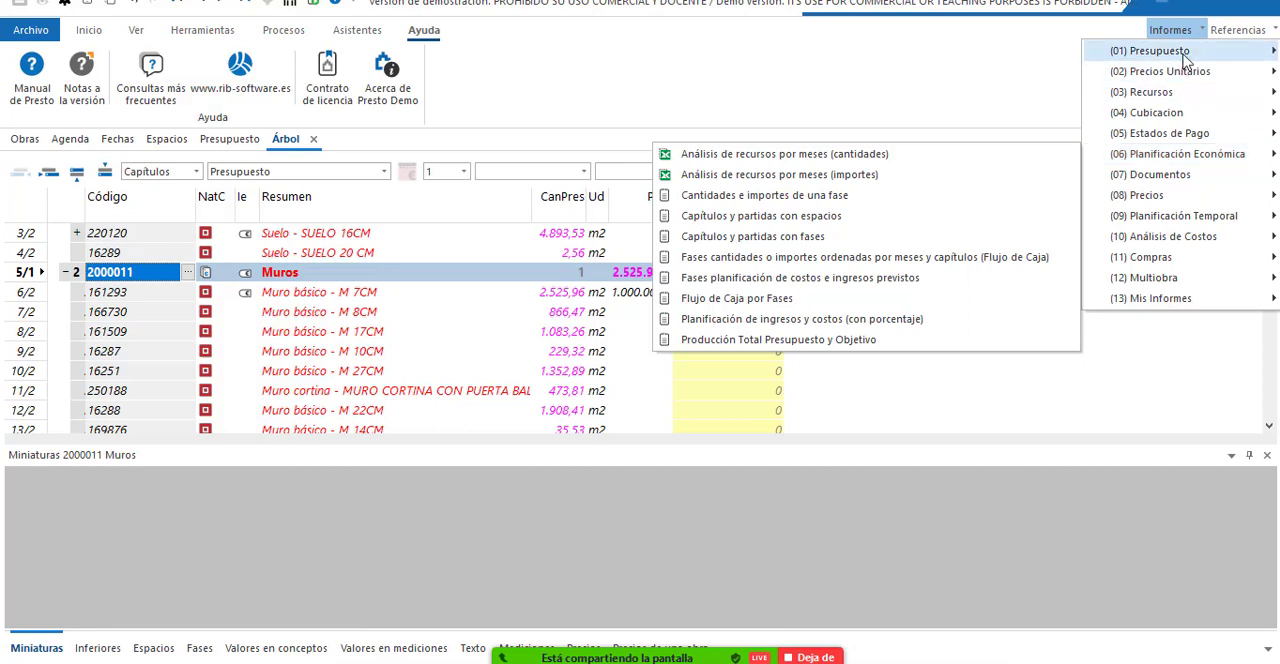
{"action": "mouse_move", "coordinate": [1181, 50]}
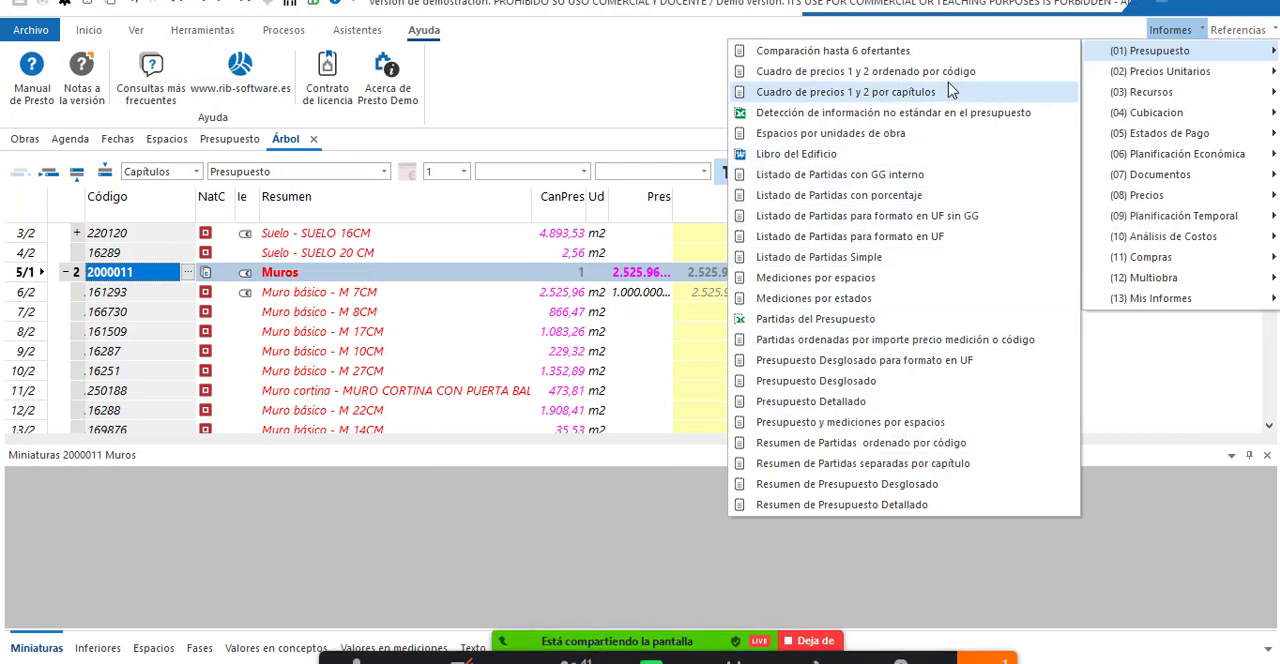
{"action": "left_click", "coordinate": [878, 96]}
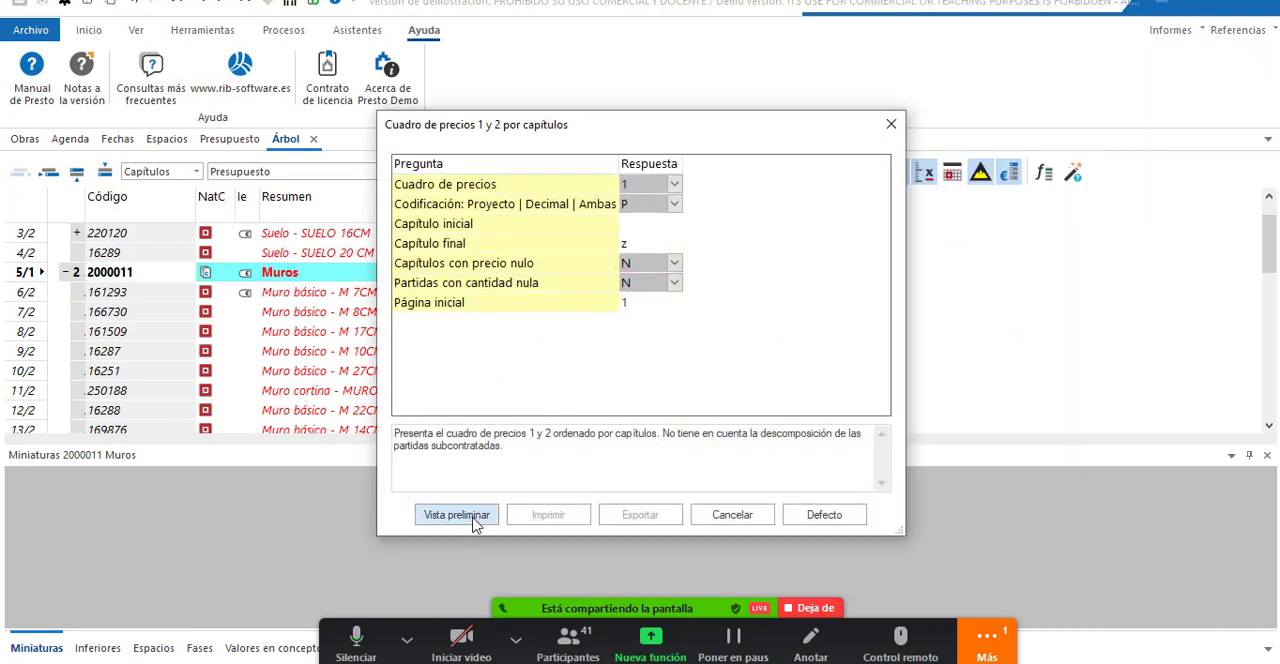
{"action": "left_click", "coordinate": [476, 520]}
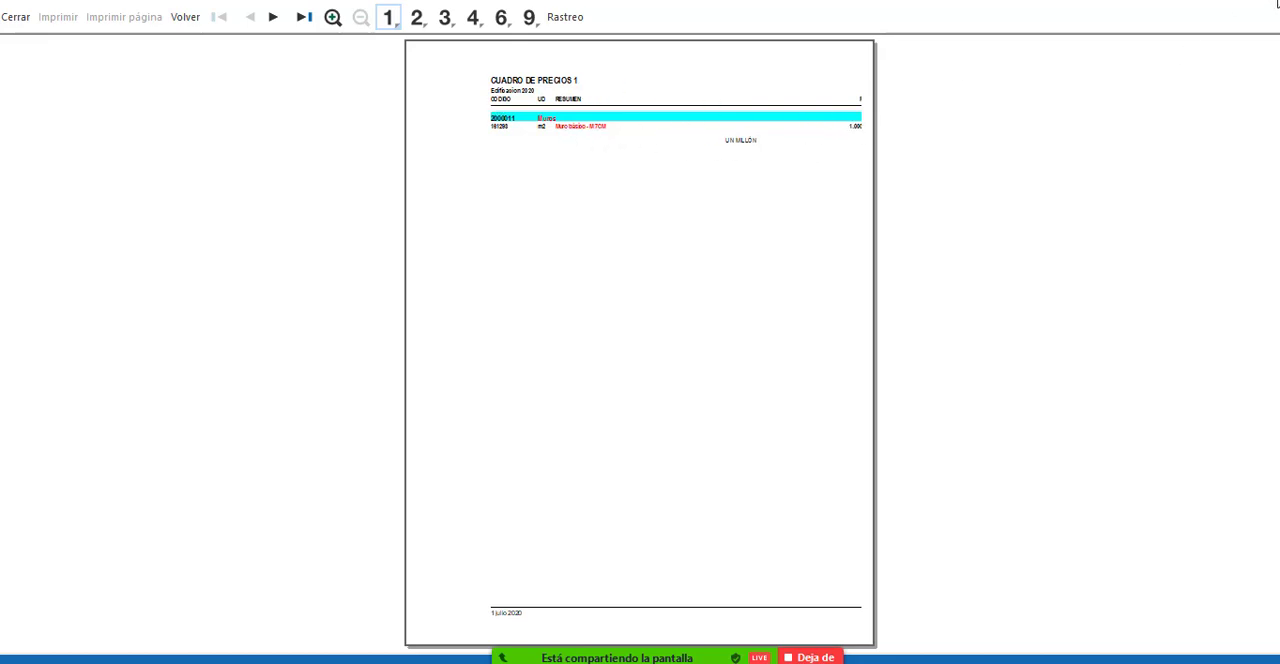
{"action": "key", "text": "Escape"}
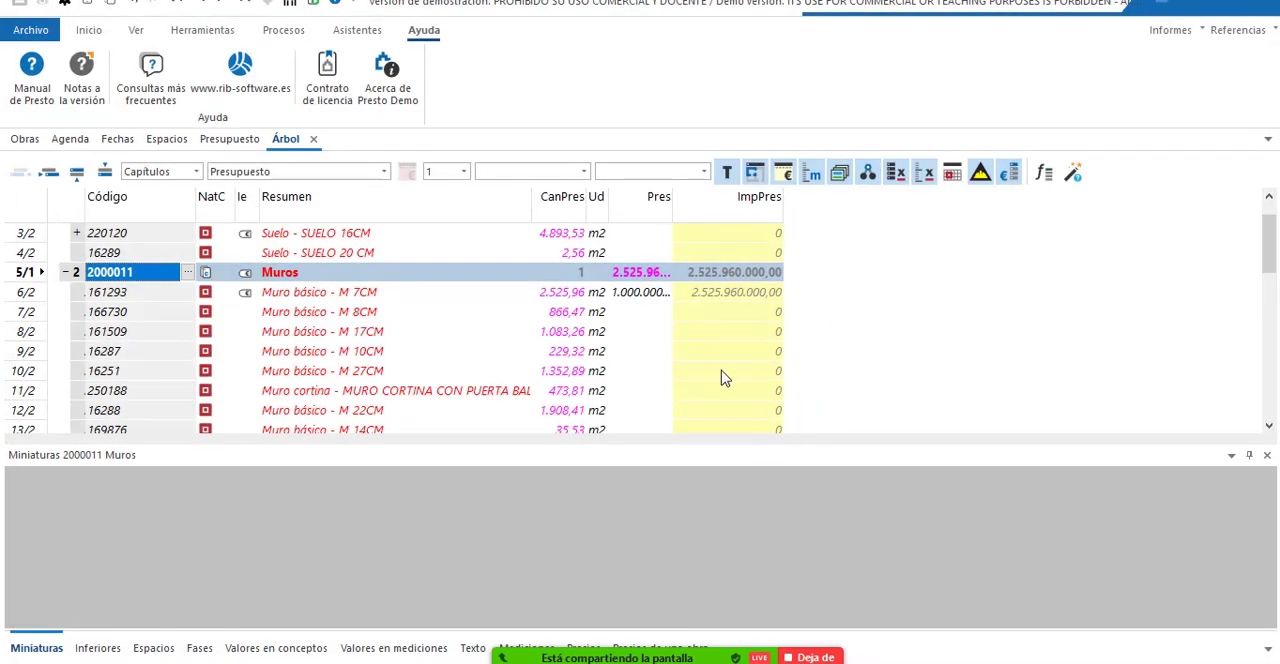
Select the elements of Muro básico - M 7CM in the Revit model.
{"action": "scroll", "coordinate": [725, 378], "scroll_direction": "up", "scroll_amount": 1}
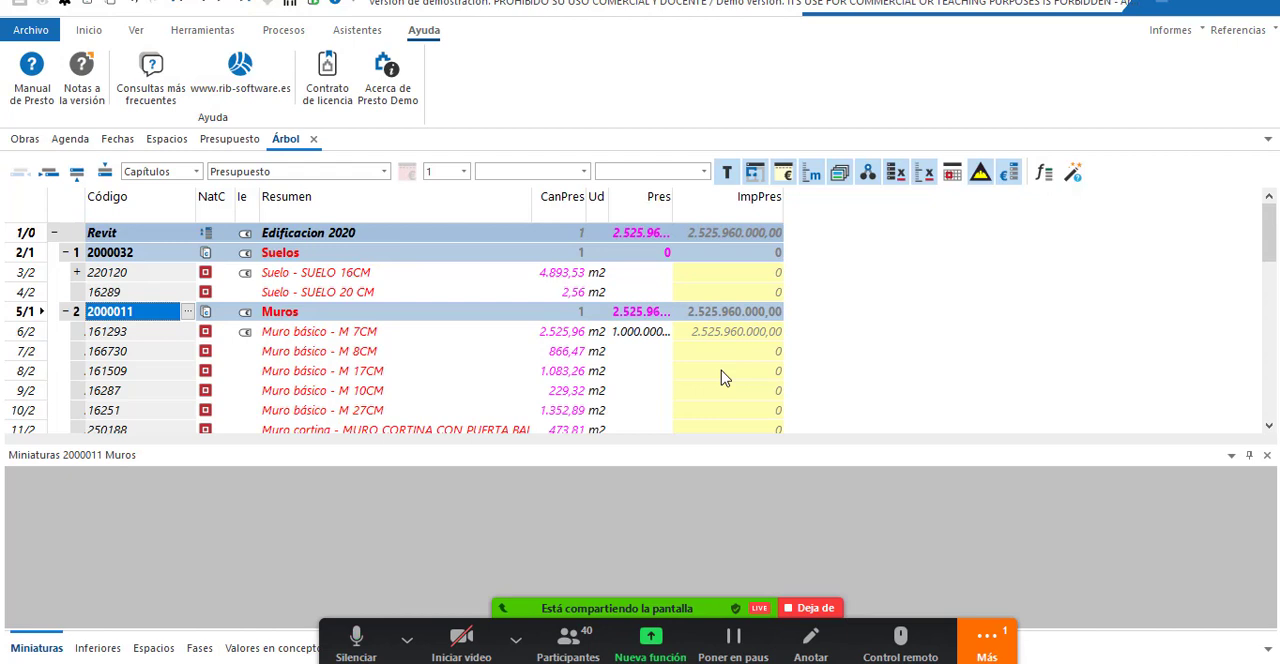
{"action": "left_click", "coordinate": [104, 36]}
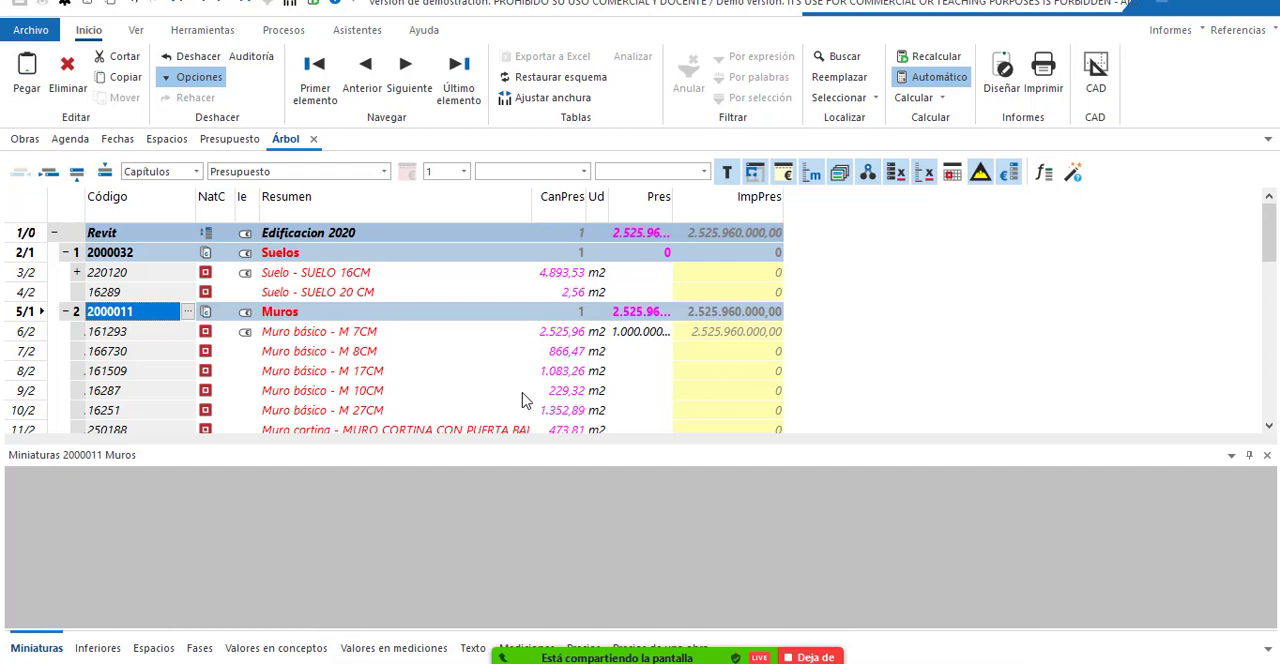
{"action": "left_click", "coordinate": [313, 338]}
{"action": "right_click", "coordinate": [313, 338]}
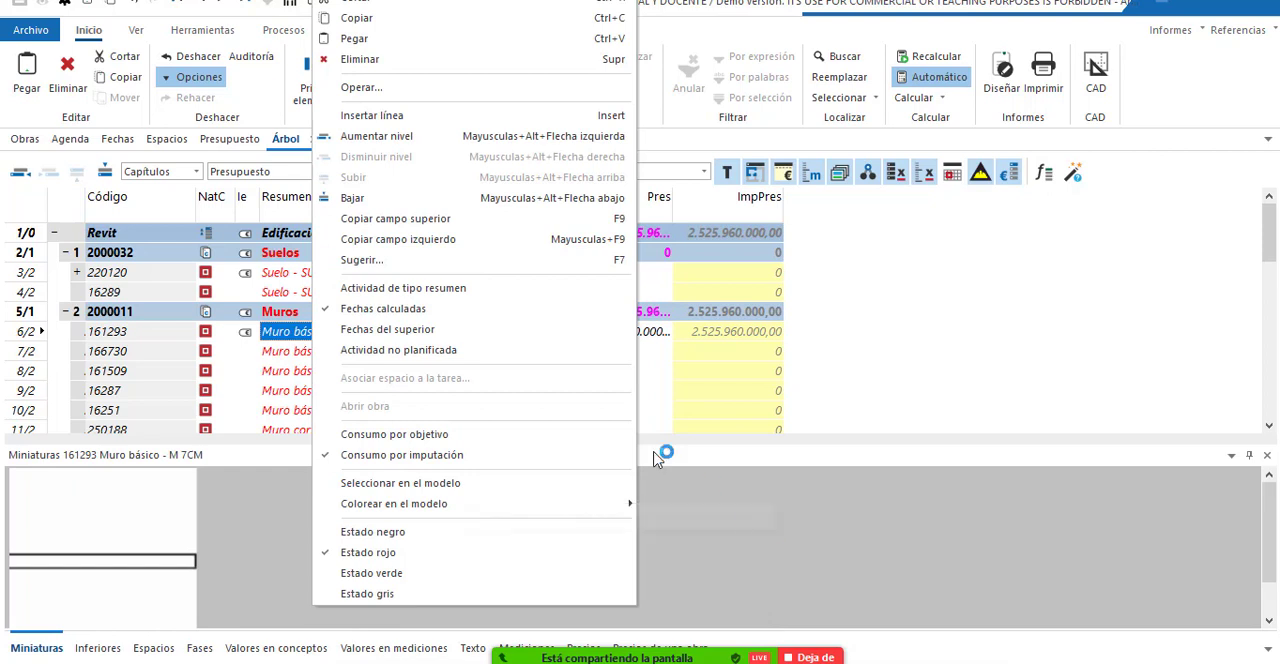
{"action": "left_click", "coordinate": [432, 487]}
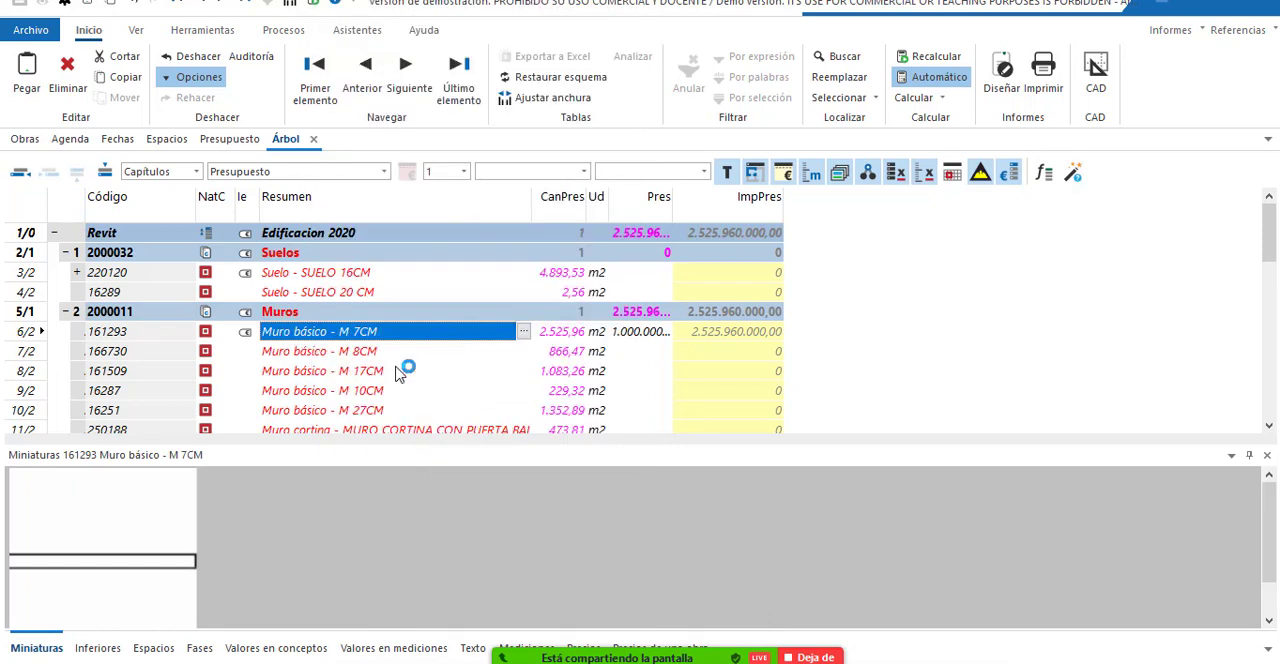
Select the elements of Muro básico - M 27CM in the Revit model.
{"action": "left_click", "coordinate": [333, 410]}
{"action": "right_click", "coordinate": [333, 410]}
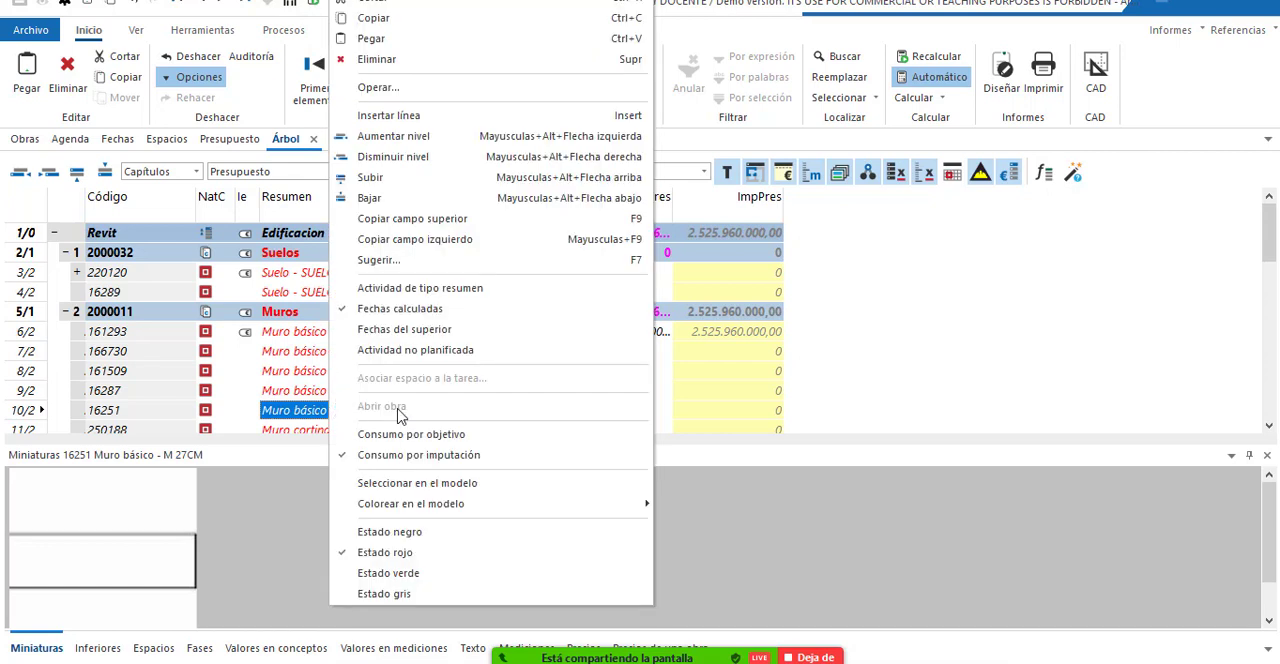
{"action": "left_click", "coordinate": [448, 485]}
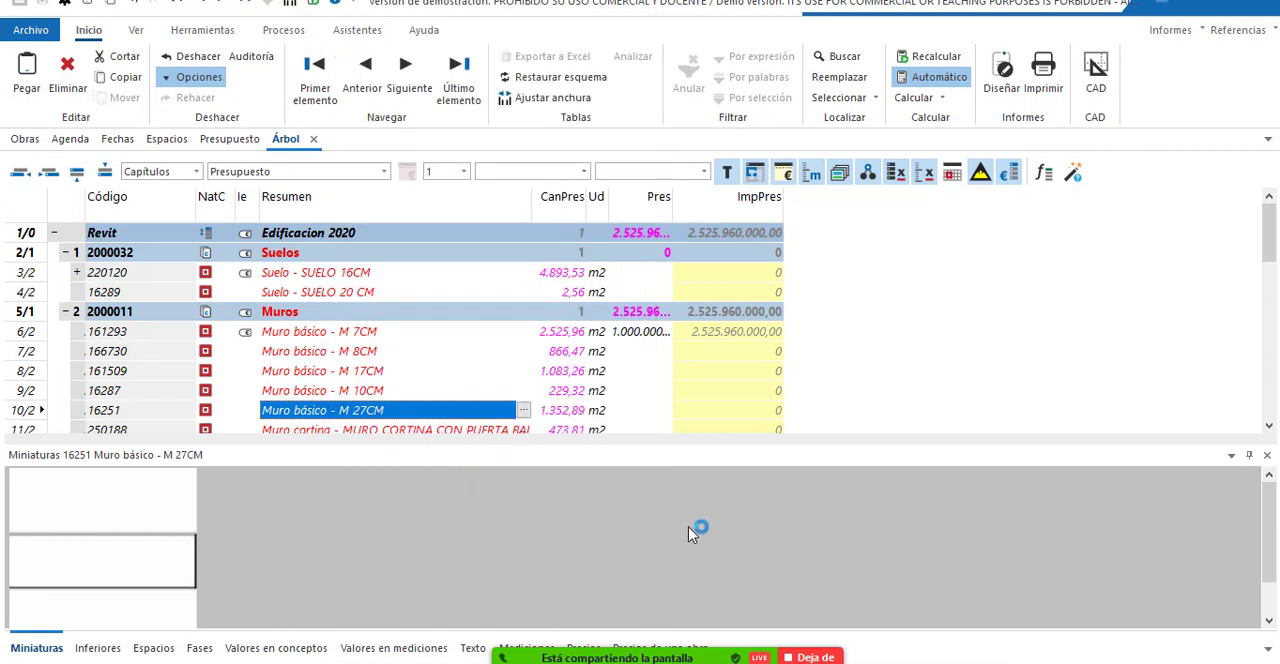
Stop the current Zoom screen share and share the Autodesk Revit 2019 window instead.
{"action": "left_click", "coordinate": [811, 657]}
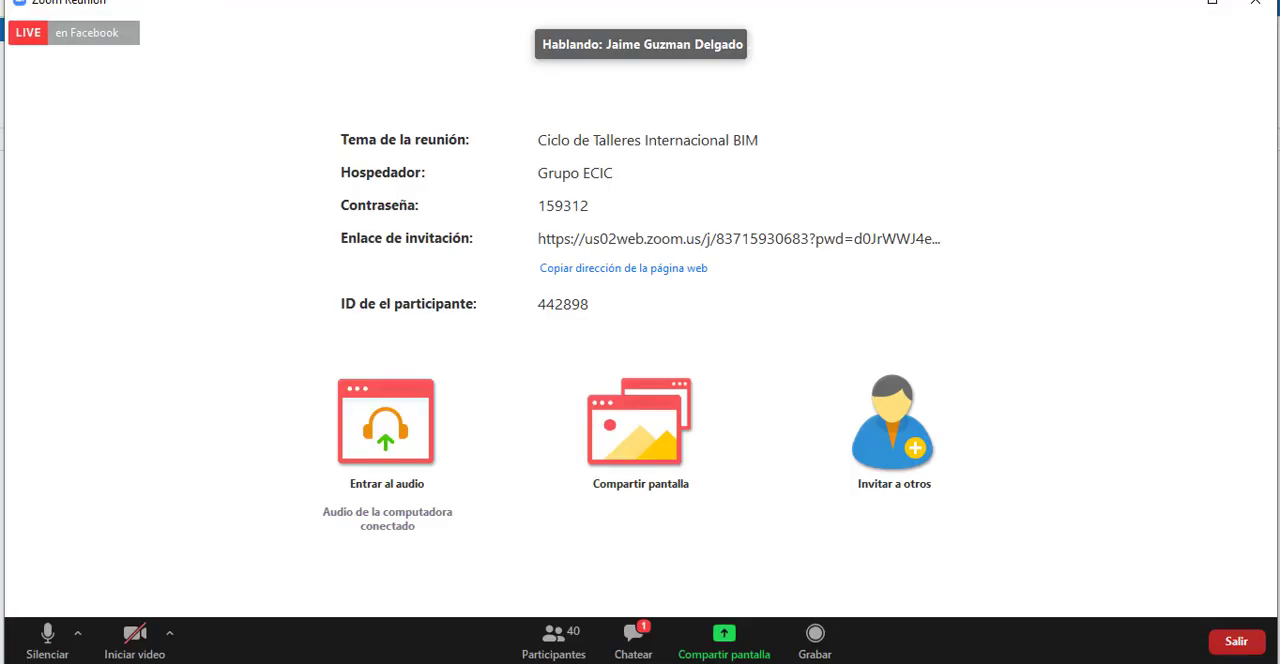
{"action": "left_click", "coordinate": [730, 645]}
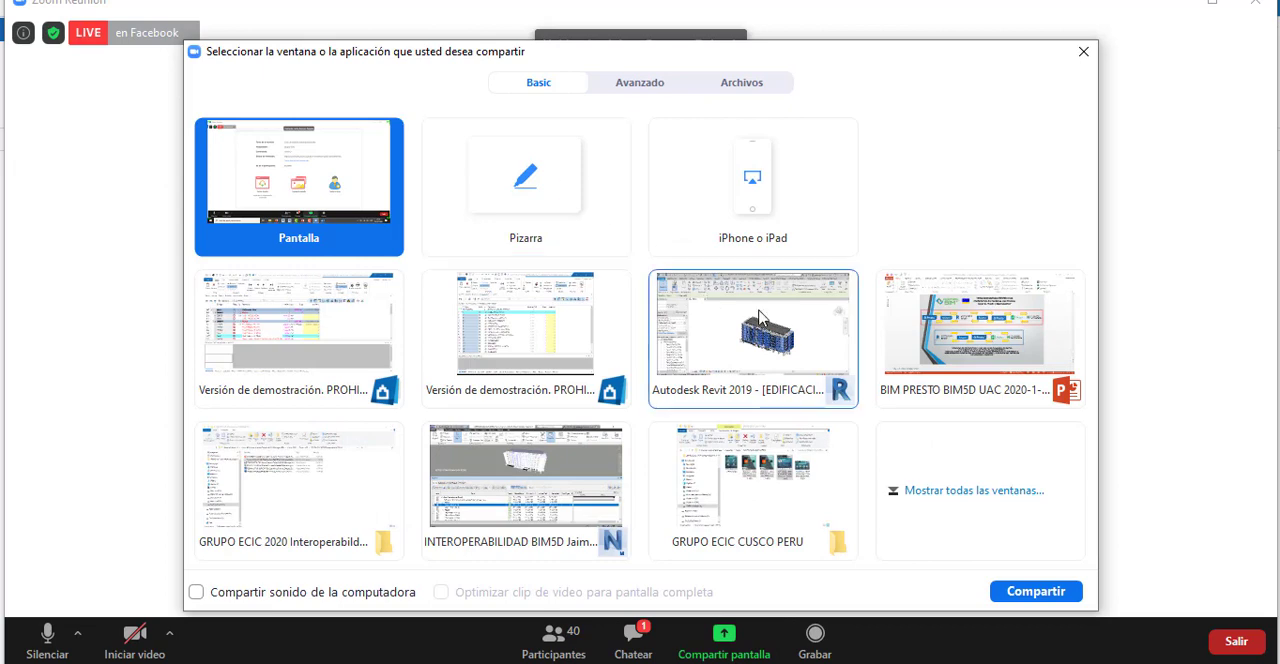
{"action": "left_click", "coordinate": [745, 316]}
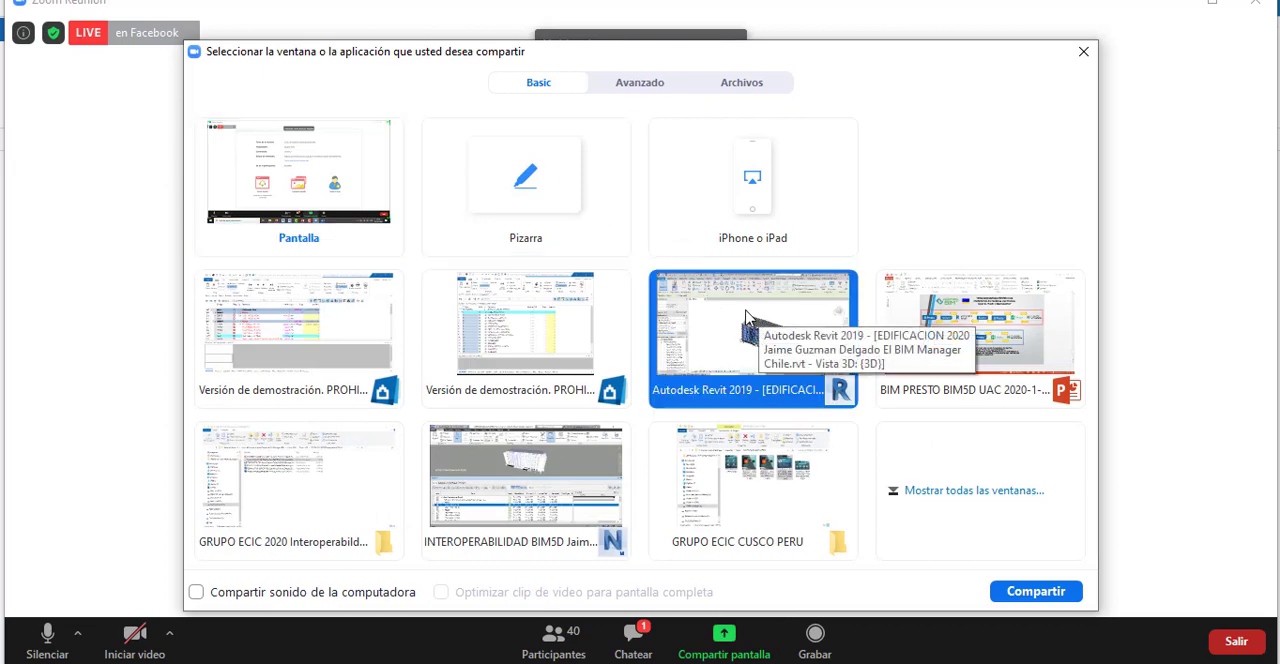
{"action": "left_click", "coordinate": [1045, 591]}
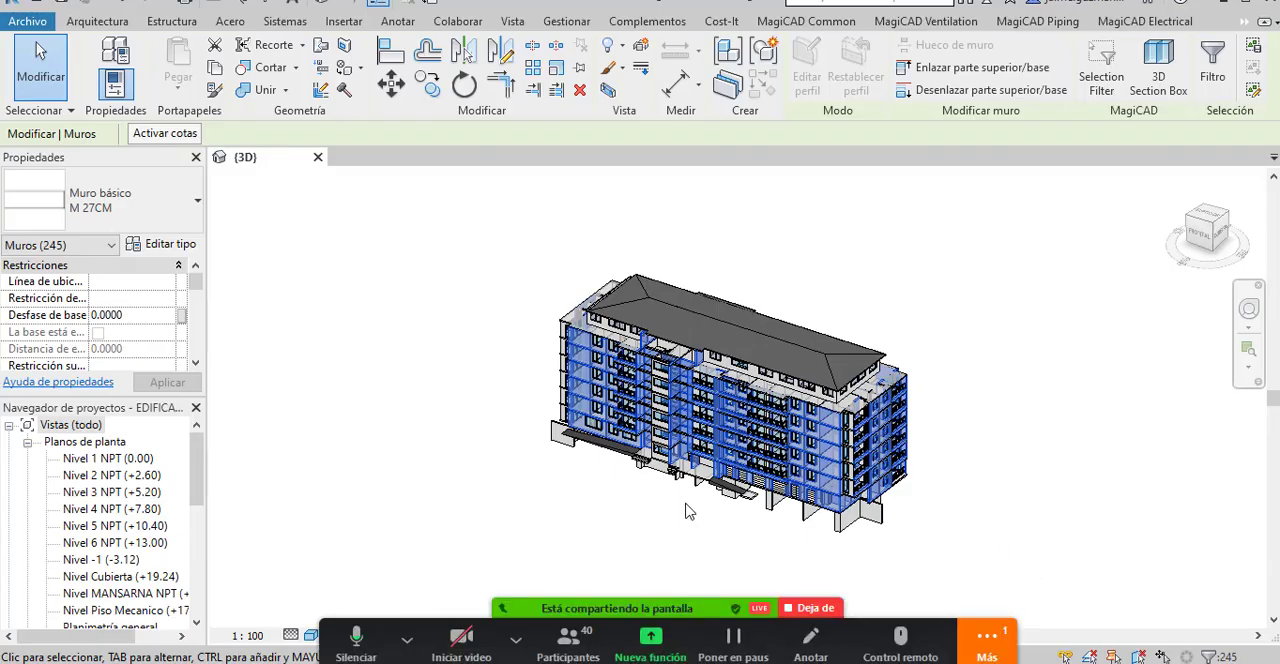
Temporarily isolate the selected M 27CM walls in the 3D view and examine them from other angles.
{"action": "scroll", "coordinate": [688, 511], "scroll_direction": "up", "scroll_amount": 3}
{"action": "scroll", "coordinate": [697, 505], "scroll_direction": "up", "scroll_amount": 2}
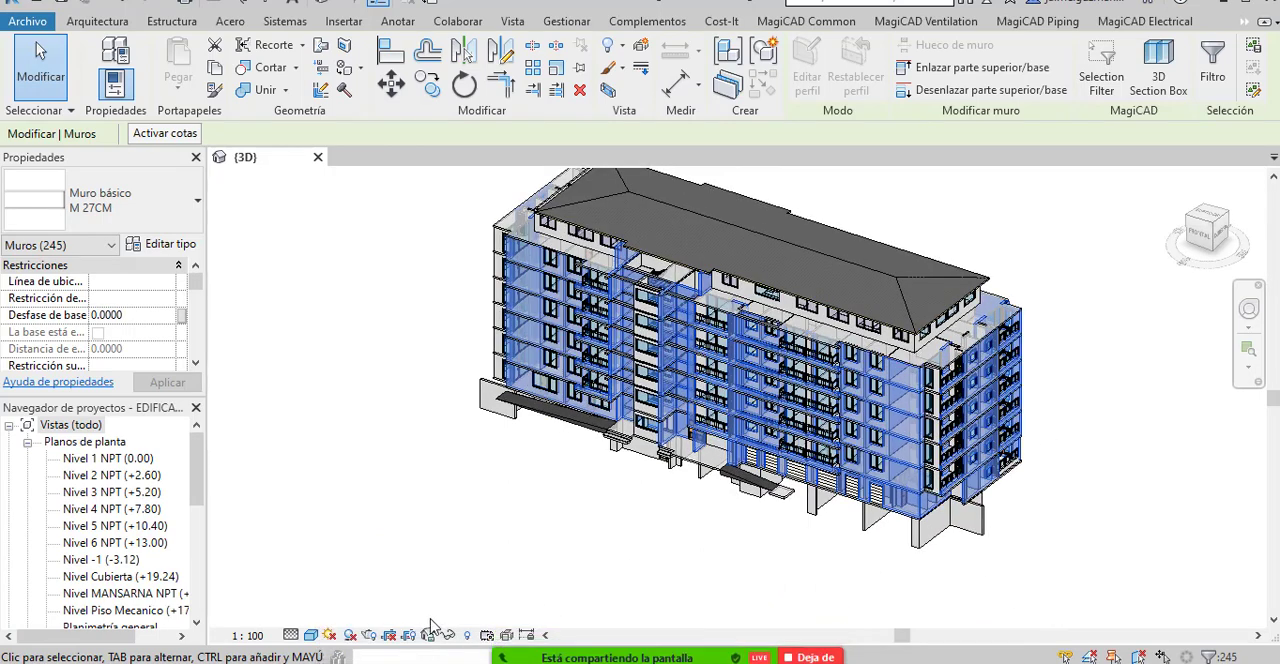
{"action": "left_click", "coordinate": [448, 636]}
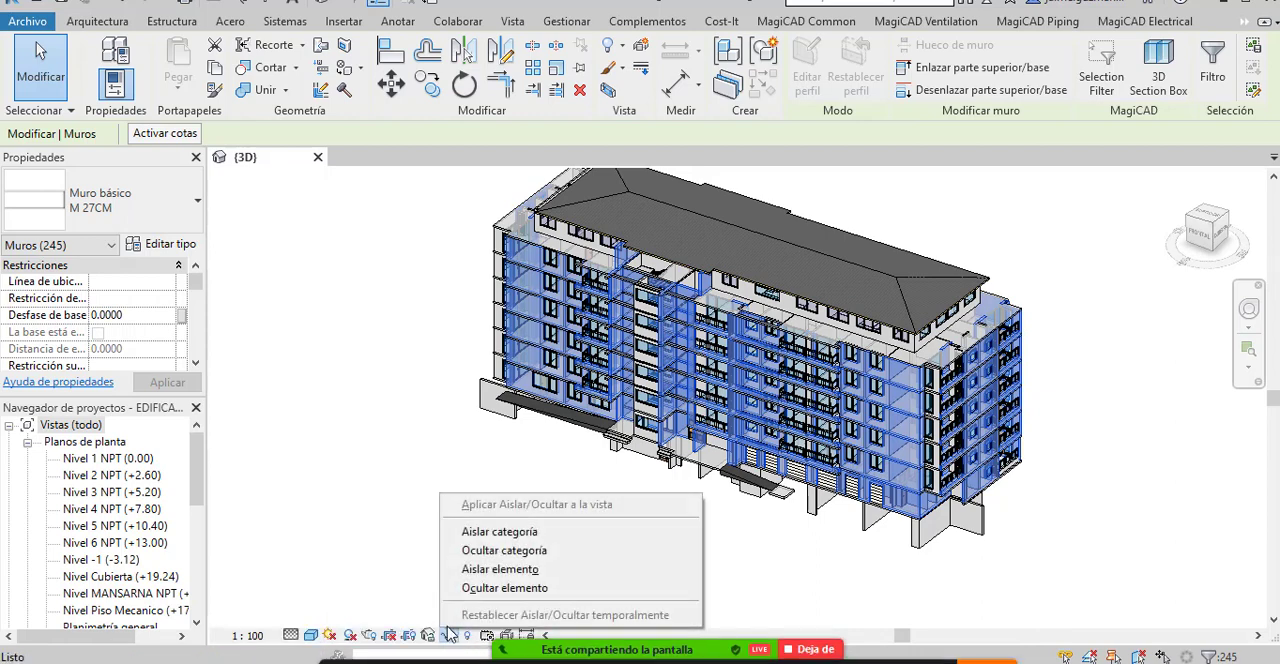
{"action": "left_click", "coordinate": [489, 570]}
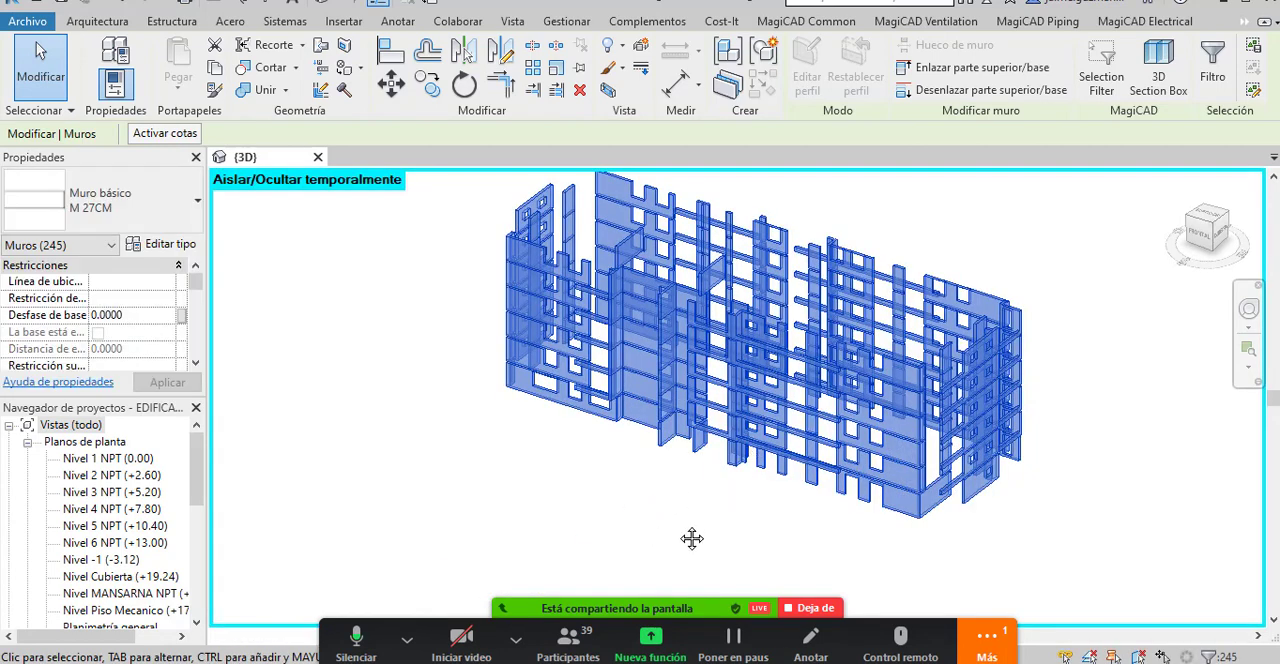
{"action": "left_click_drag", "start_coordinate": [703, 518], "coordinate": [447, 470]}
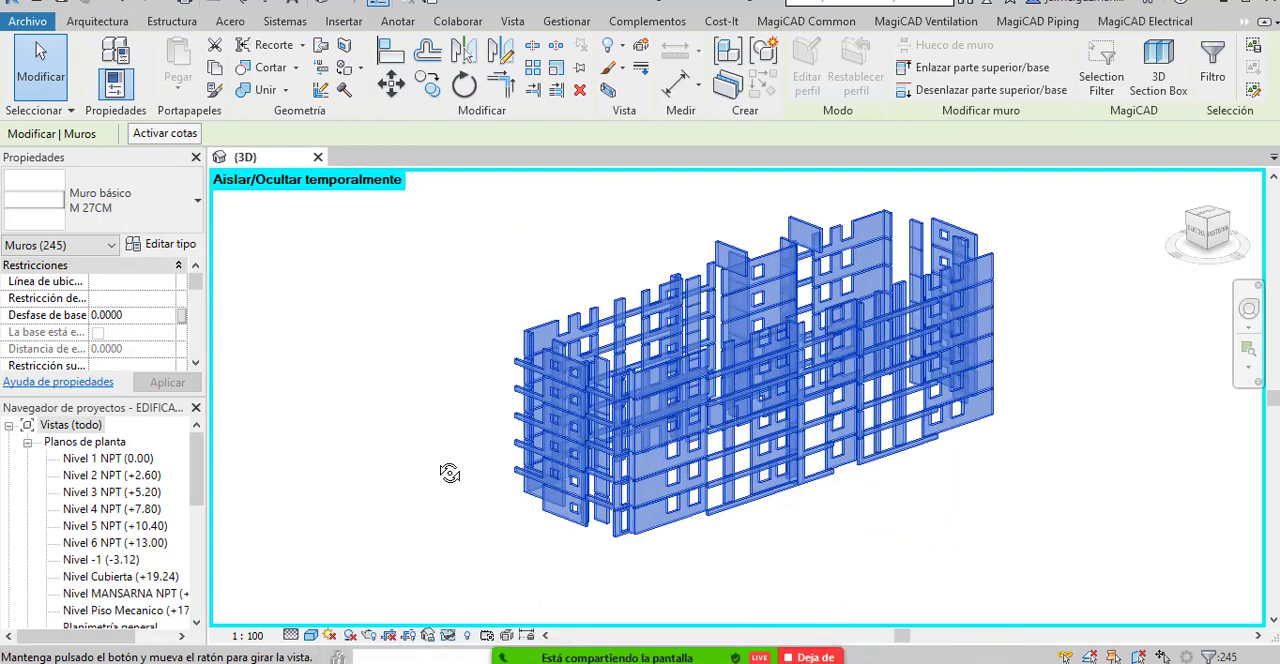
{"action": "left_click_drag", "start_coordinate": [512, 383], "coordinate": [863, 451]}
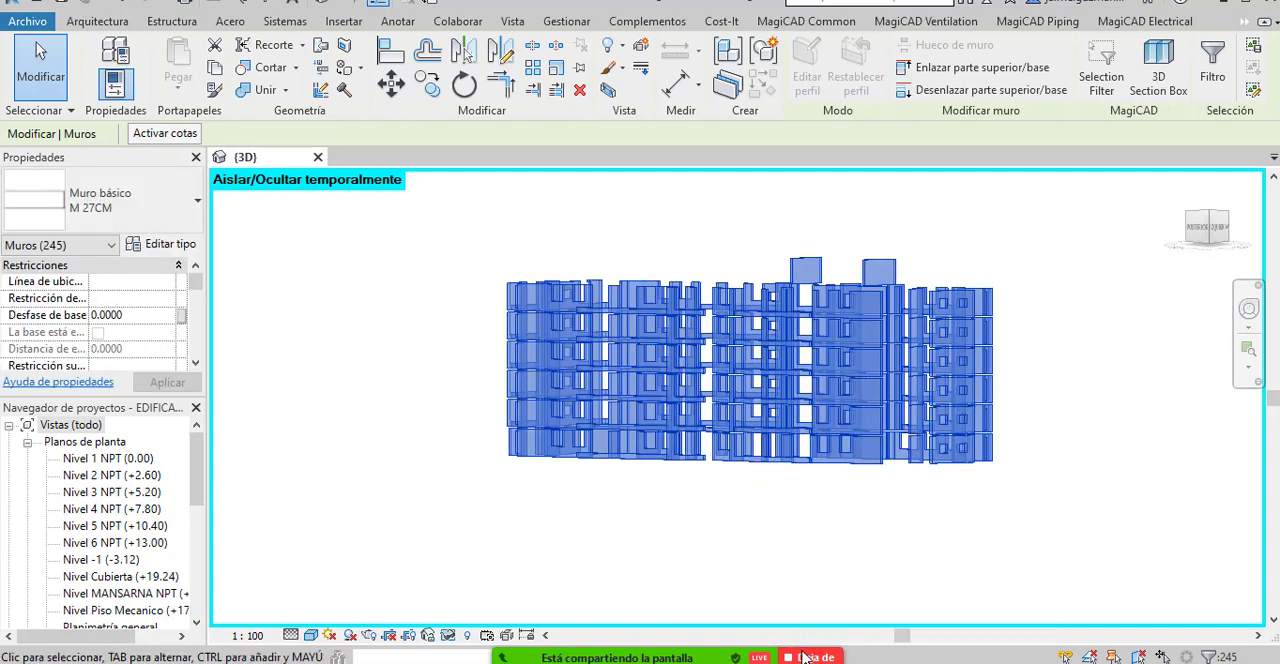
Switch to the Presto budget and colour Muro básico - M 27CM in the model by Línea de medición, tarea, unidad de obra o capítulo.
{"action": "mouse_move", "coordinate": [805, 662]}
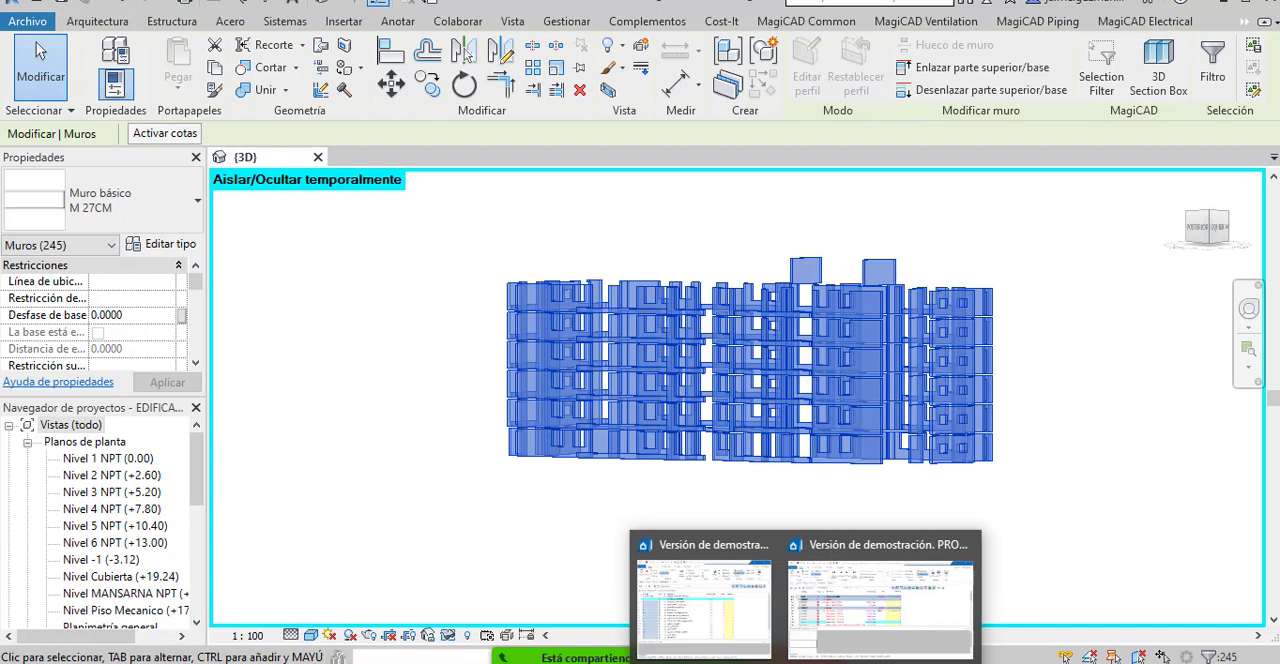
{"action": "left_click", "coordinate": [707, 625]}
{"action": "left_click", "coordinate": [312, 418]}
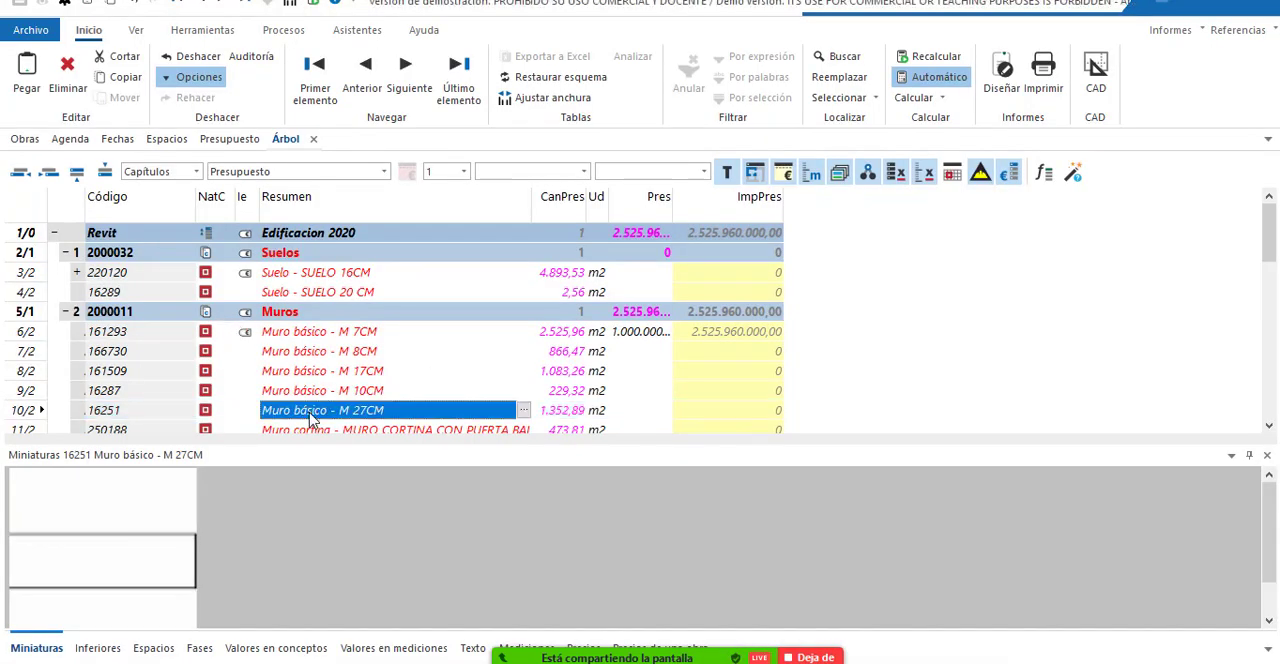
{"action": "right_click", "coordinate": [310, 418]}
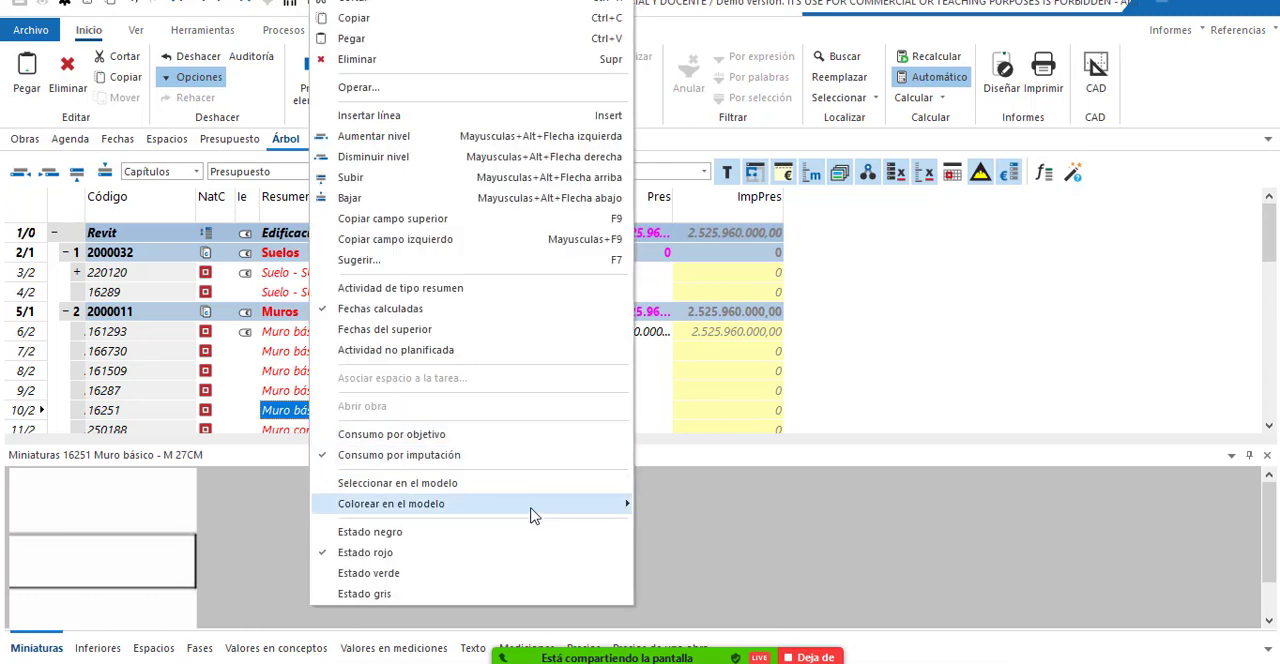
{"action": "mouse_move", "coordinate": [532, 515]}
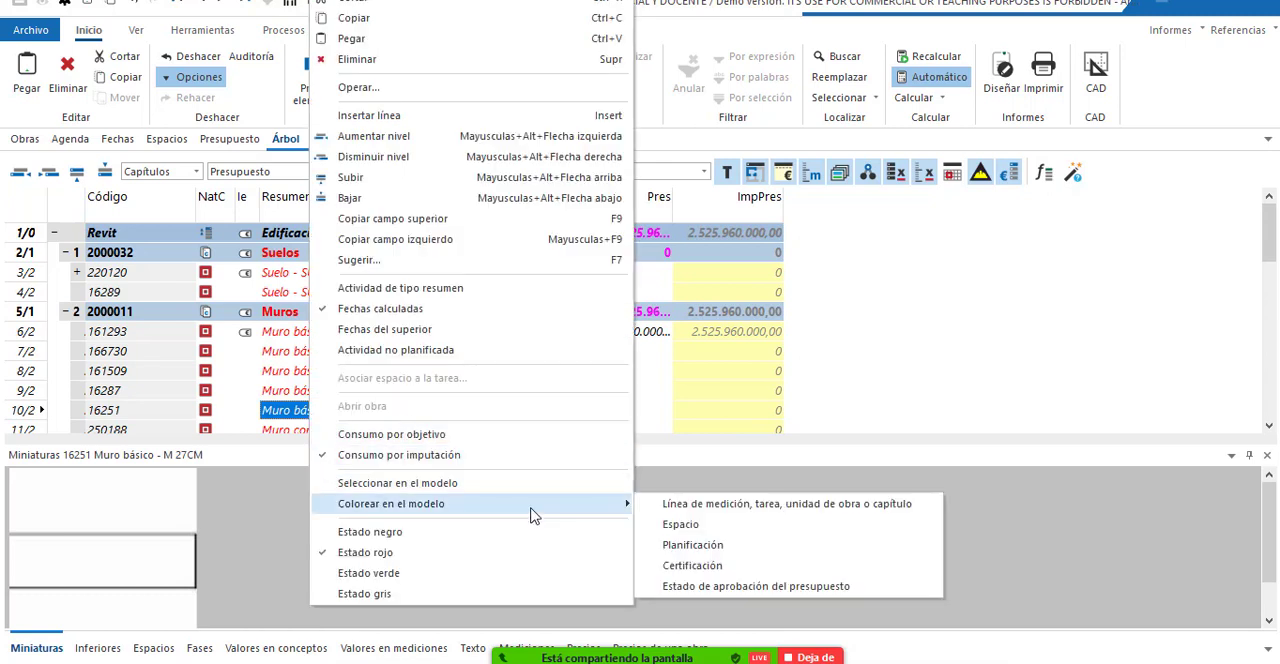
{"action": "left_click", "coordinate": [790, 506]}
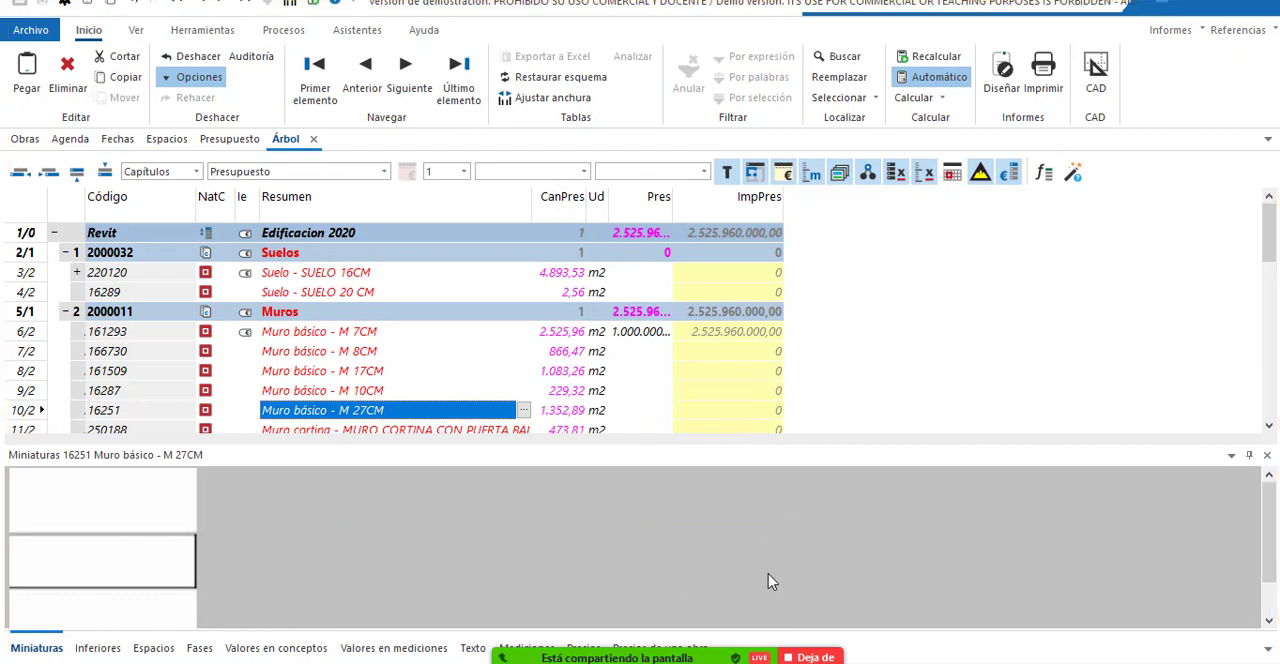
Return to Revit, inspect the isolated M 27CM walls from another angle and clear the selection to check their colouring.
{"action": "mouse_move", "coordinate": [546, 661]}
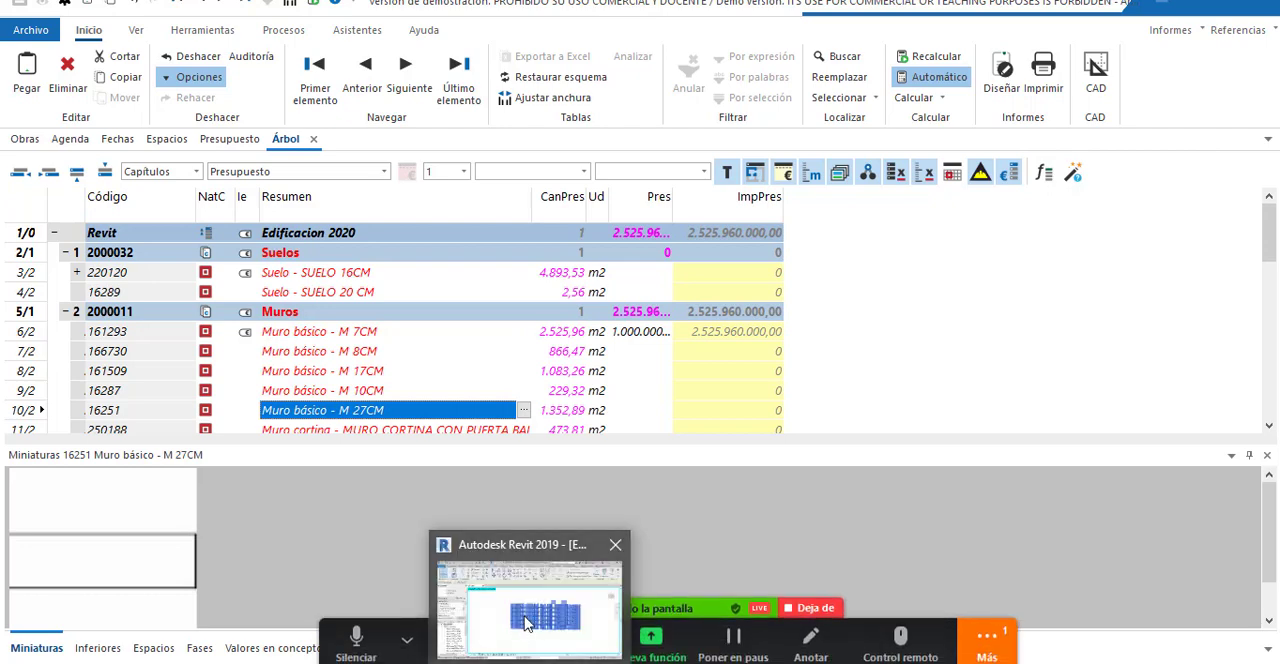
{"action": "left_click", "coordinate": [556, 612]}
{"action": "mouse_move", "coordinate": [923, 474]}
{"action": "left_mouse_down"}
{"action": "mouse_move", "coordinate": [926, 538]}
{"action": "mouse_move", "coordinate": [908, 492]}
{"action": "left_mouse_up"}
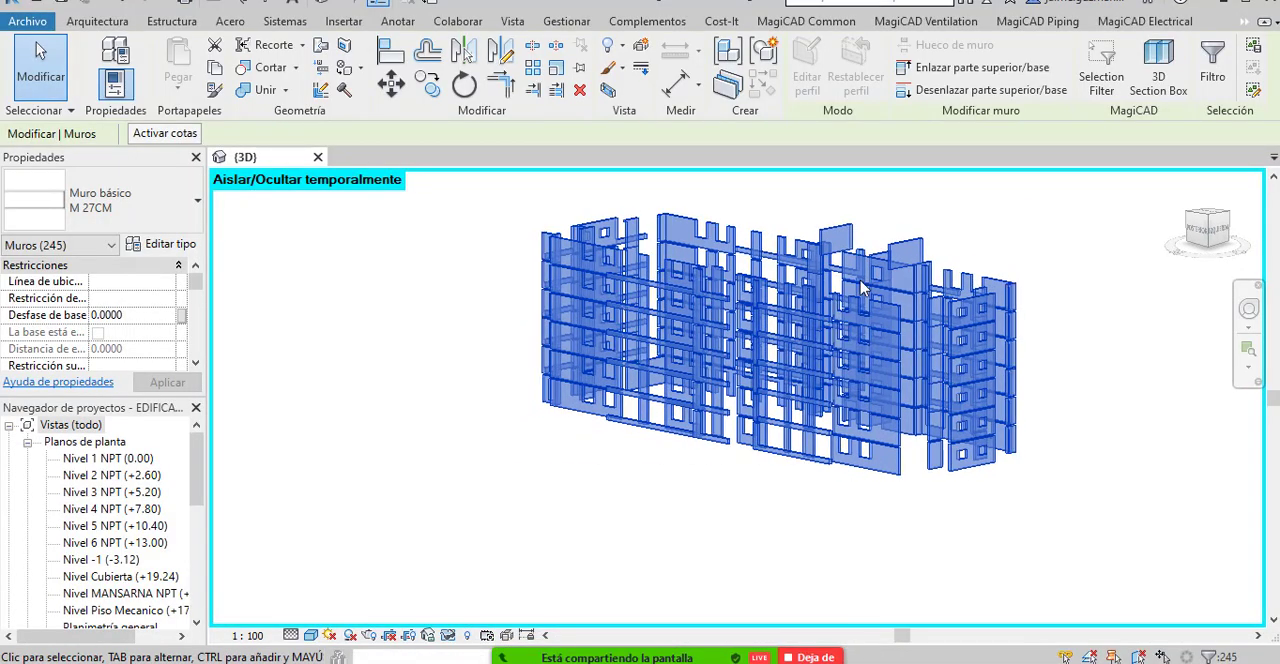
{"action": "left_click_drag", "start_coordinate": [1033, 400], "coordinate": [1006, 443]}
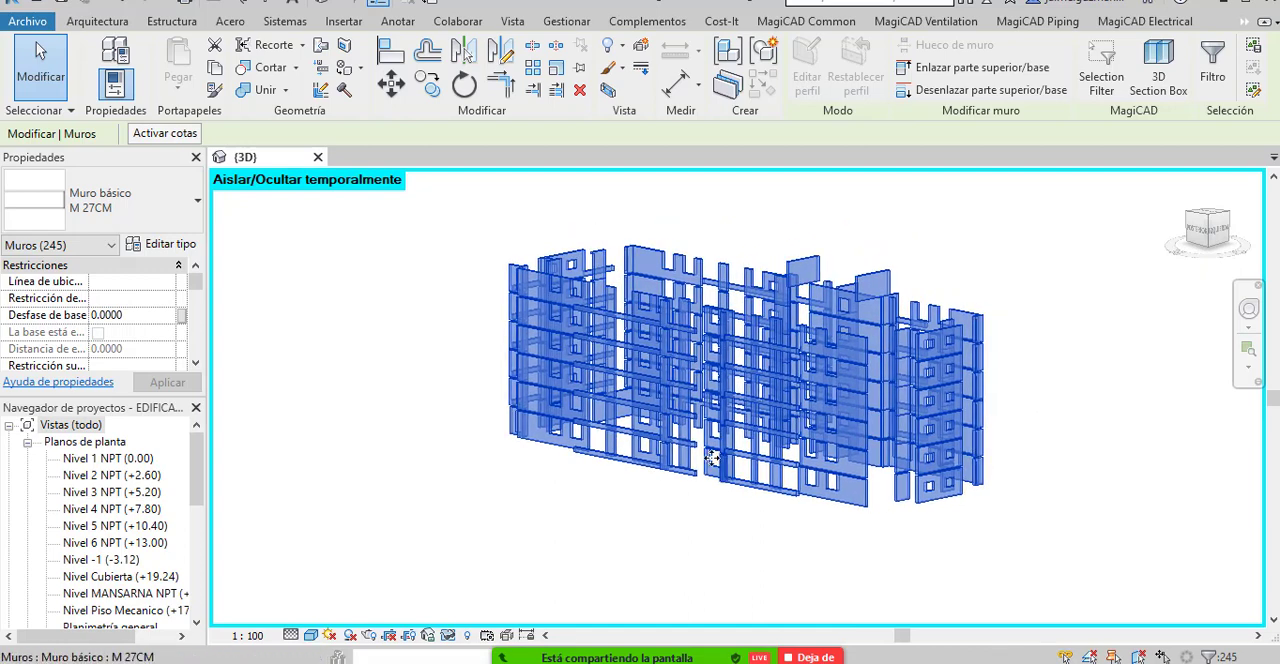
{"action": "left_click", "coordinate": [463, 294]}
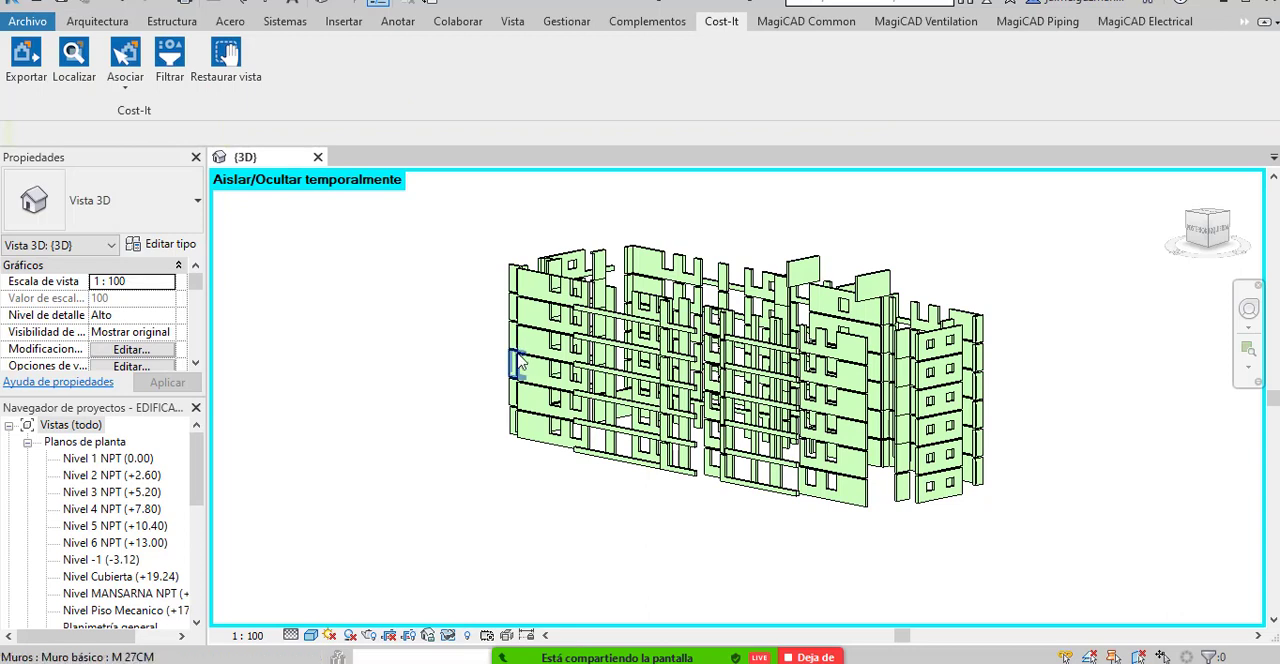
Apply the temporary isolation to the 3D view and stop sharing the Revit window in Zoom.
{"action": "left_click", "coordinate": [449, 636]}
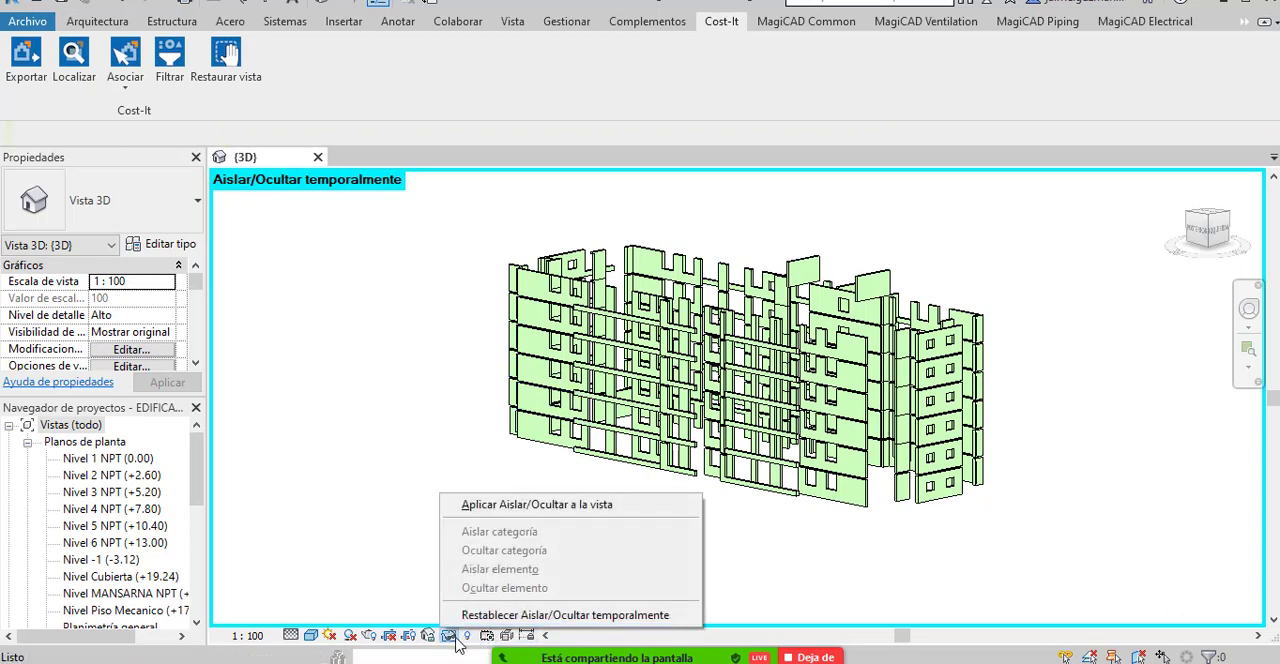
{"action": "left_click", "coordinate": [541, 506]}
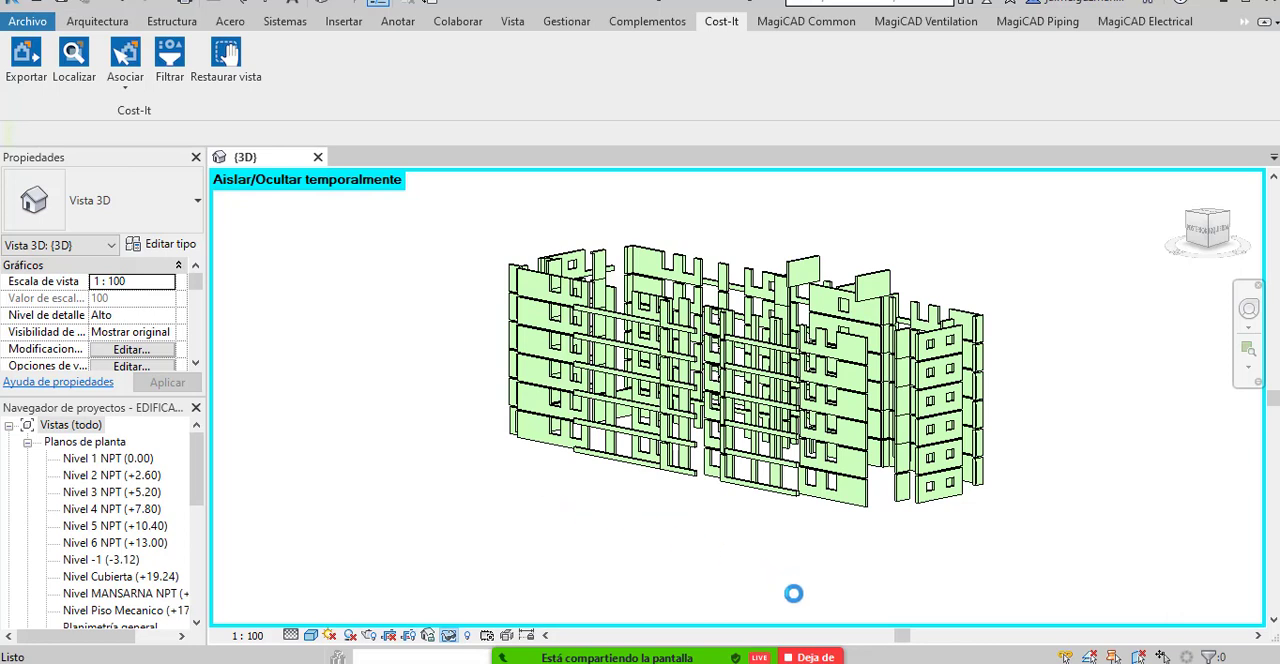
{"action": "mouse_move", "coordinate": [806, 660]}
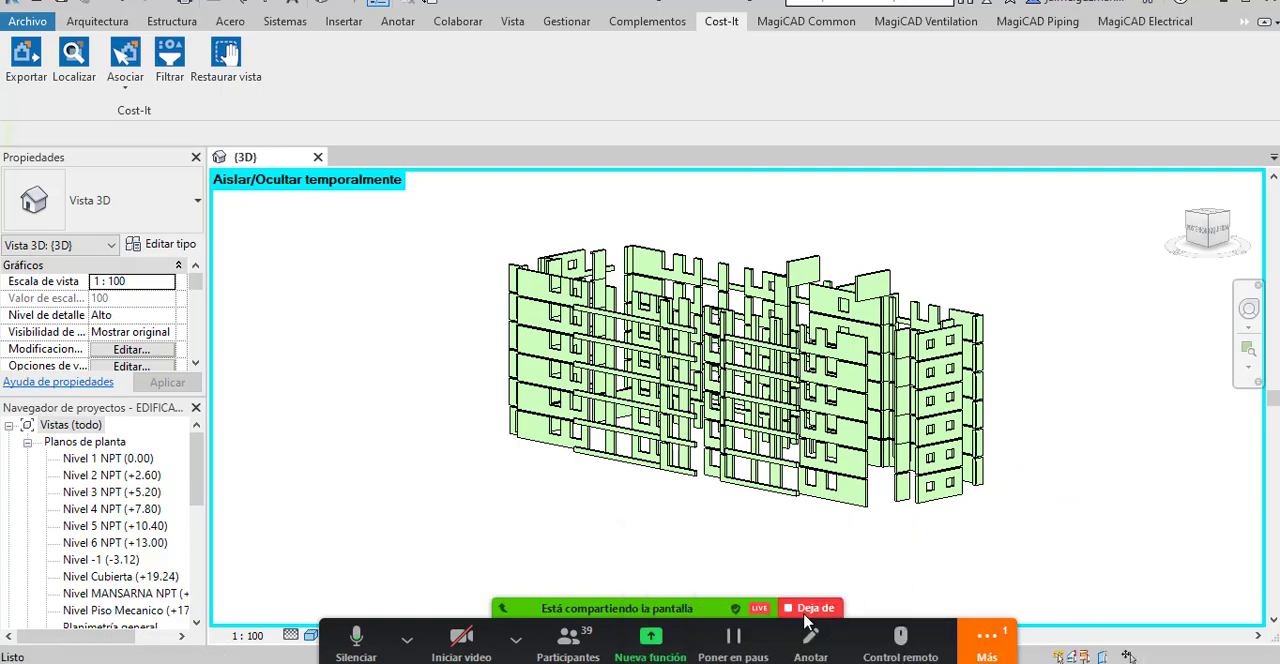
{"action": "left_click", "coordinate": [810, 609]}
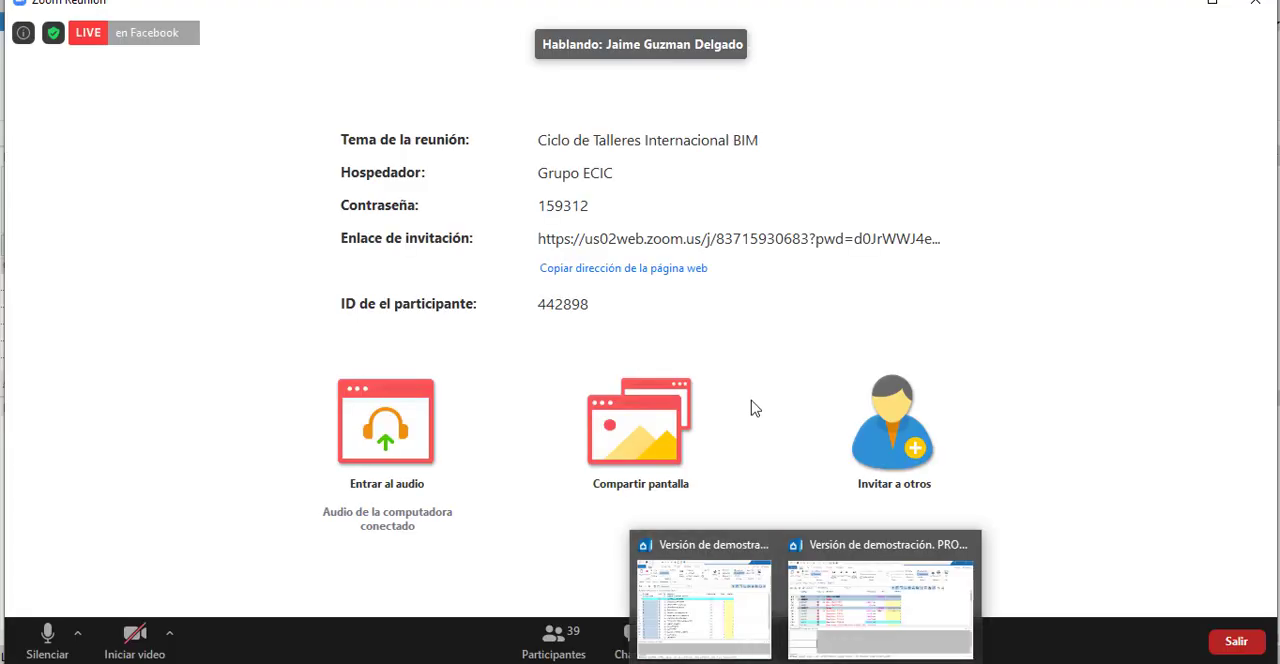
Share the Presto window showing the Edificacion 2020 budget tree in the Zoom meeting.
{"action": "left_click", "coordinate": [742, 652]}
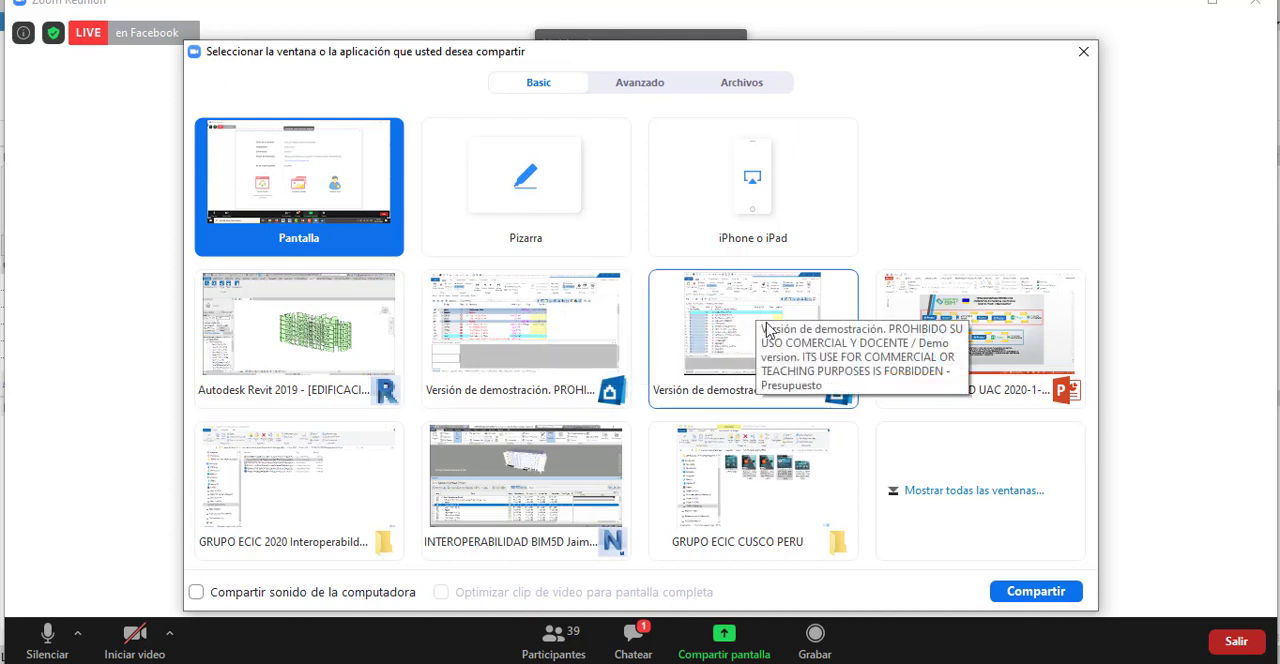
{"action": "left_click", "coordinate": [580, 346]}
{"action": "left_click", "coordinate": [1040, 594]}
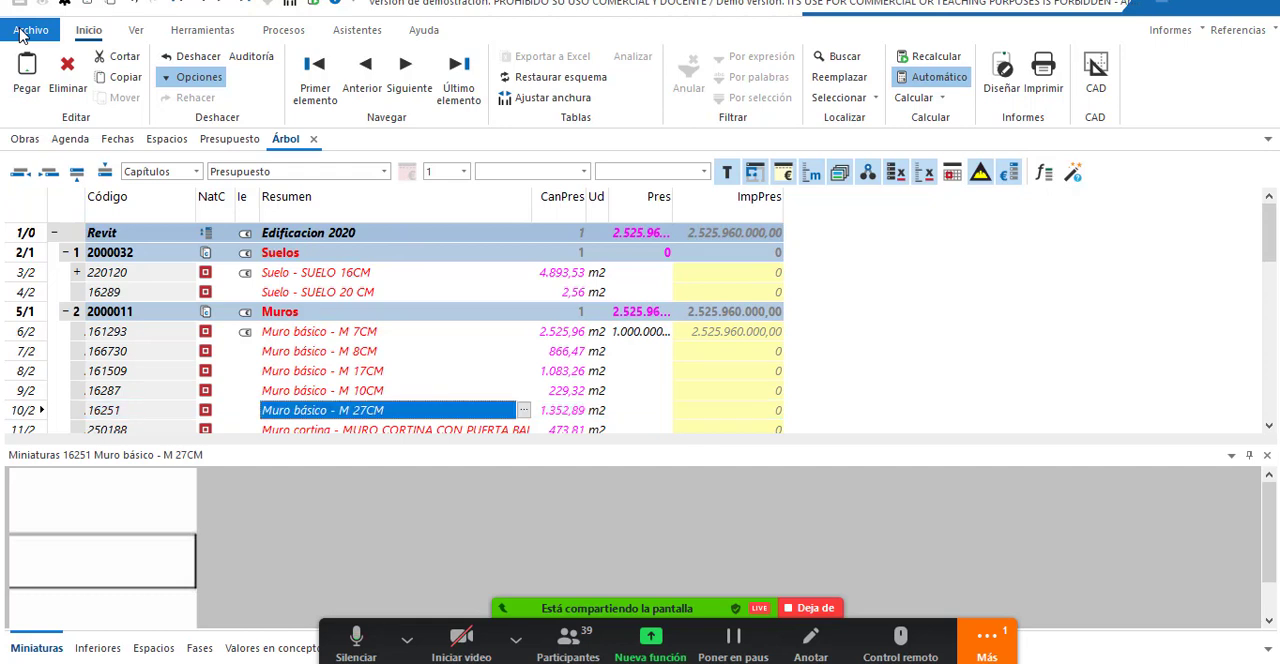
Open Presto's export options and examine the available formats, such as Excel, Microsoft Project and Catálogo Revit.
{"action": "left_click", "coordinate": [28, 30]}
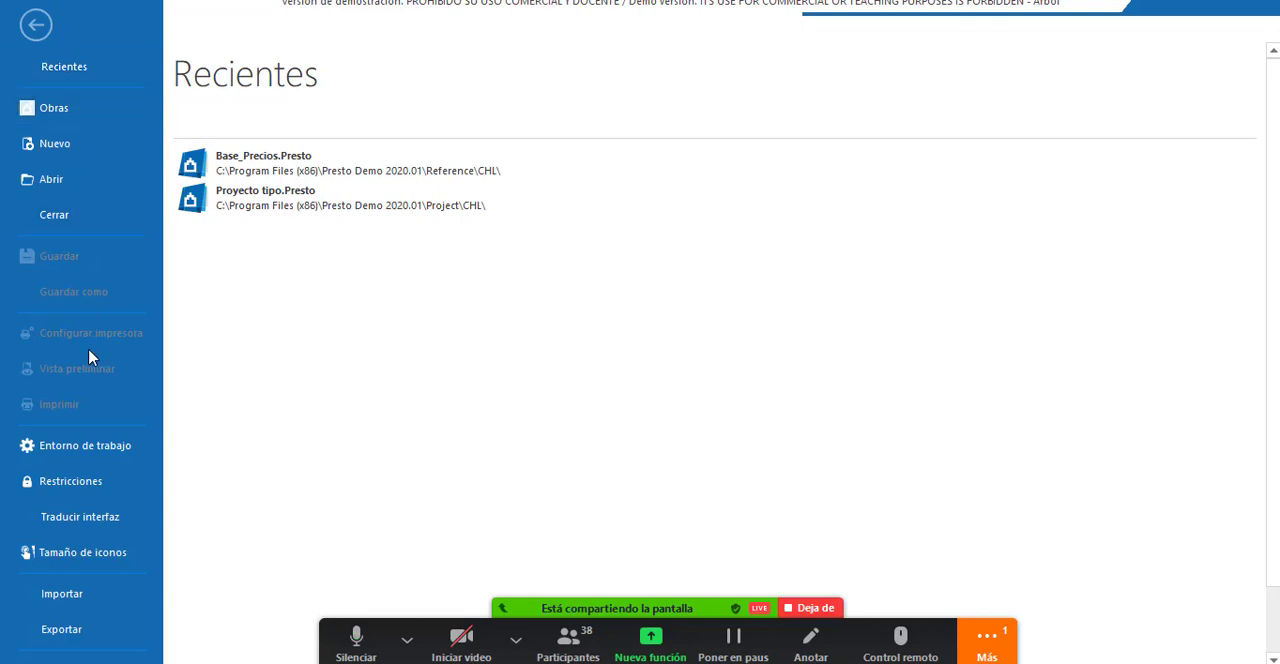
{"action": "scroll", "coordinate": [99, 493], "scroll_direction": "down", "scroll_amount": 1}
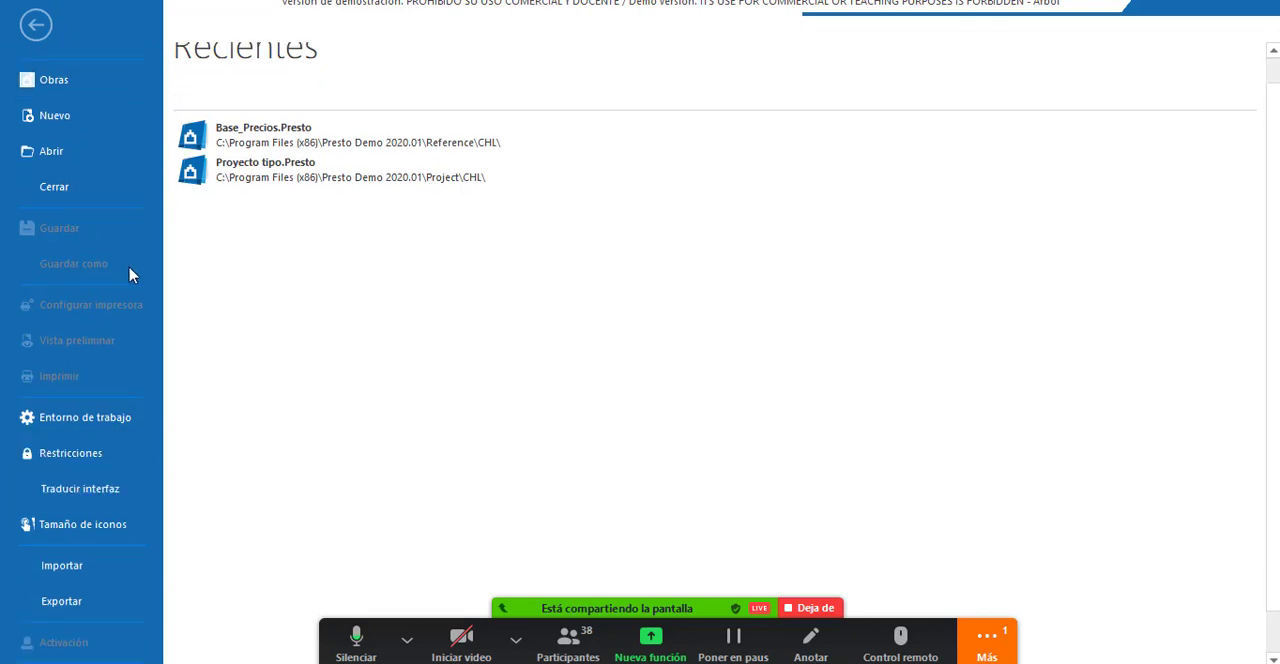
{"action": "scroll", "coordinate": [109, 520], "scroll_direction": "down", "scroll_amount": 2}
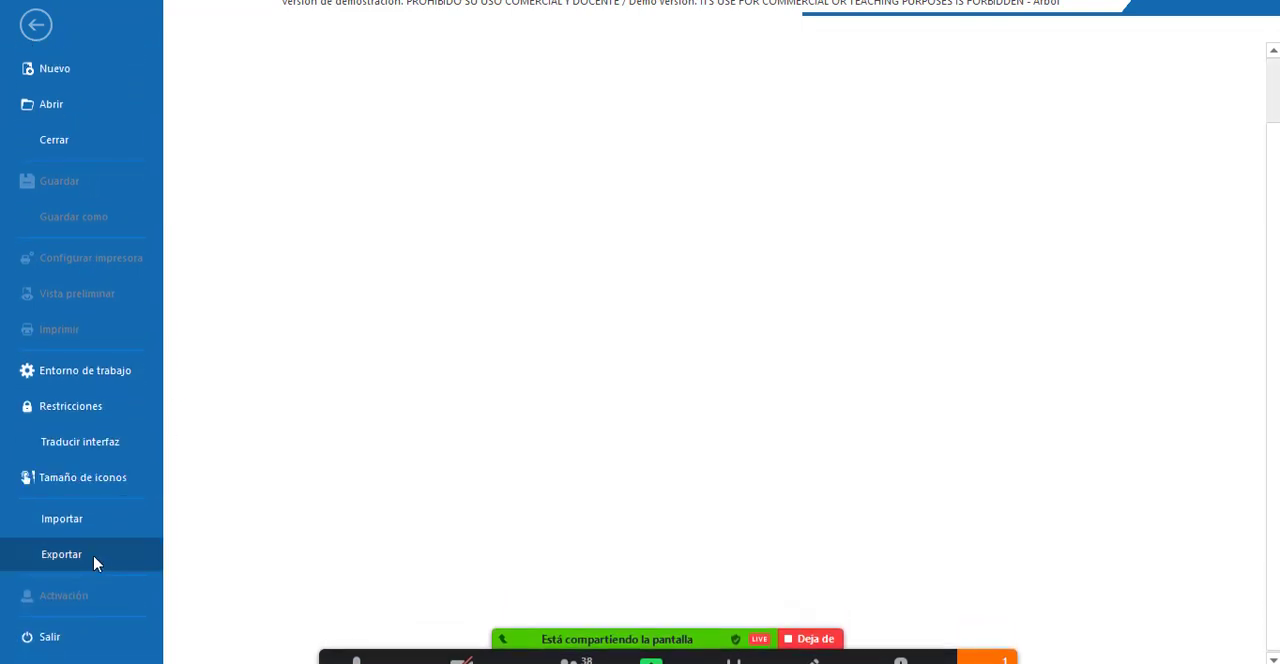
{"action": "left_click", "coordinate": [93, 563]}
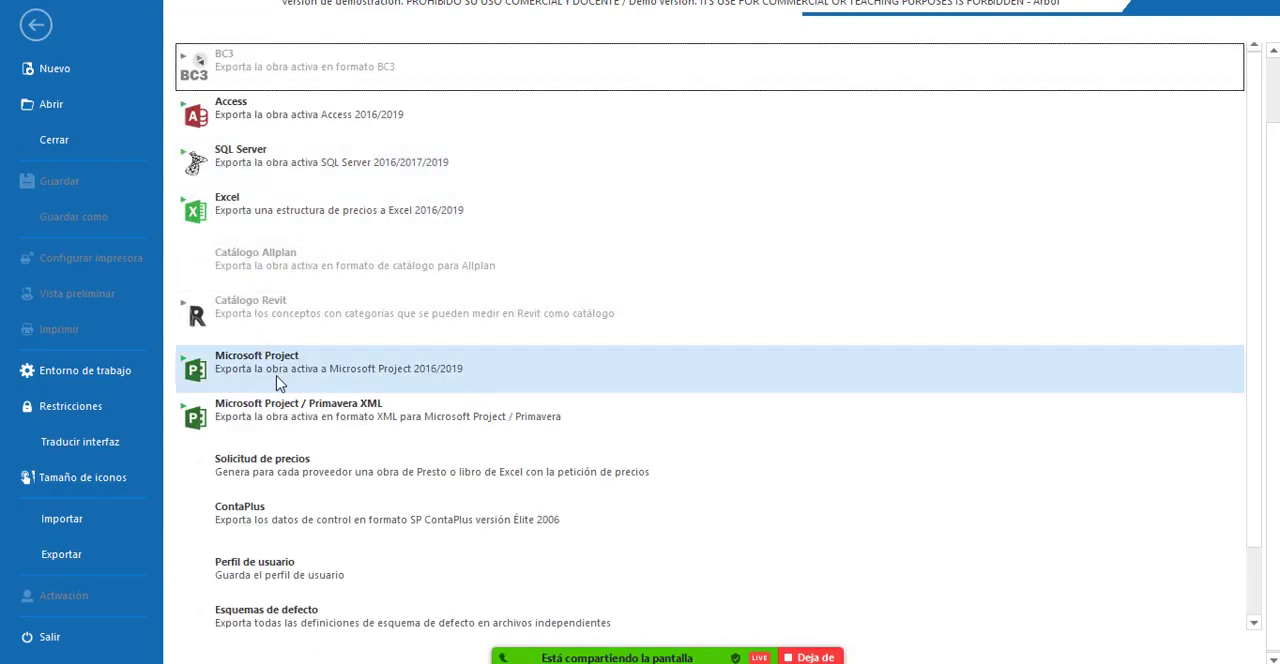
{"action": "scroll", "coordinate": [486, 590], "scroll_direction": "down", "scroll_amount": 1}
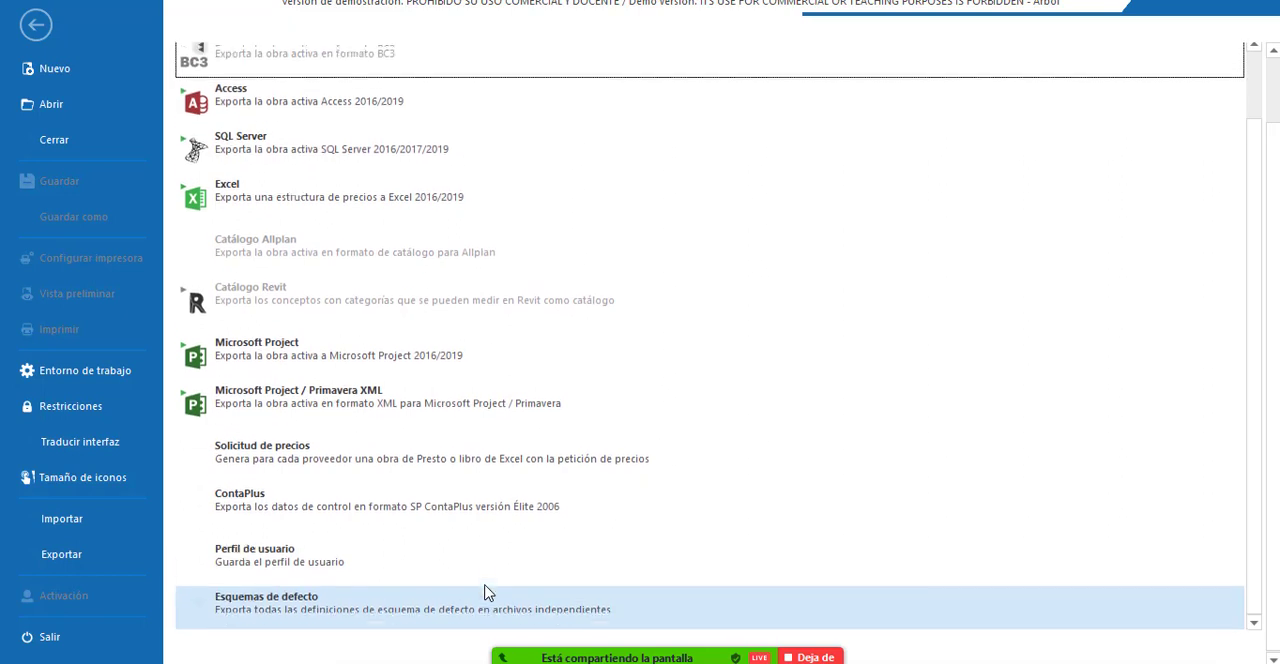
{"action": "scroll", "coordinate": [486, 592], "scroll_direction": "up", "scroll_amount": 1}
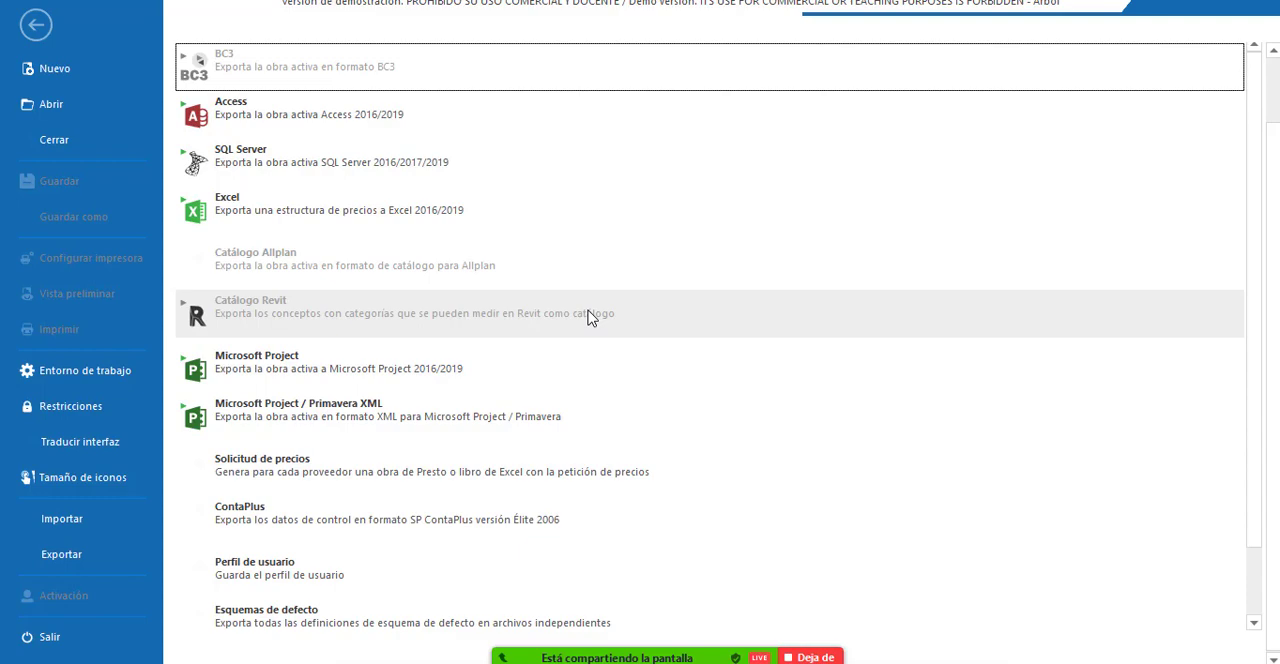
Switch to Revit, stop the current Zoom sharing and share the Autodesk Revit 2019 window instead.
{"action": "mouse_move", "coordinate": [555, 650]}
{"action": "left_click", "coordinate": [620, 625]}
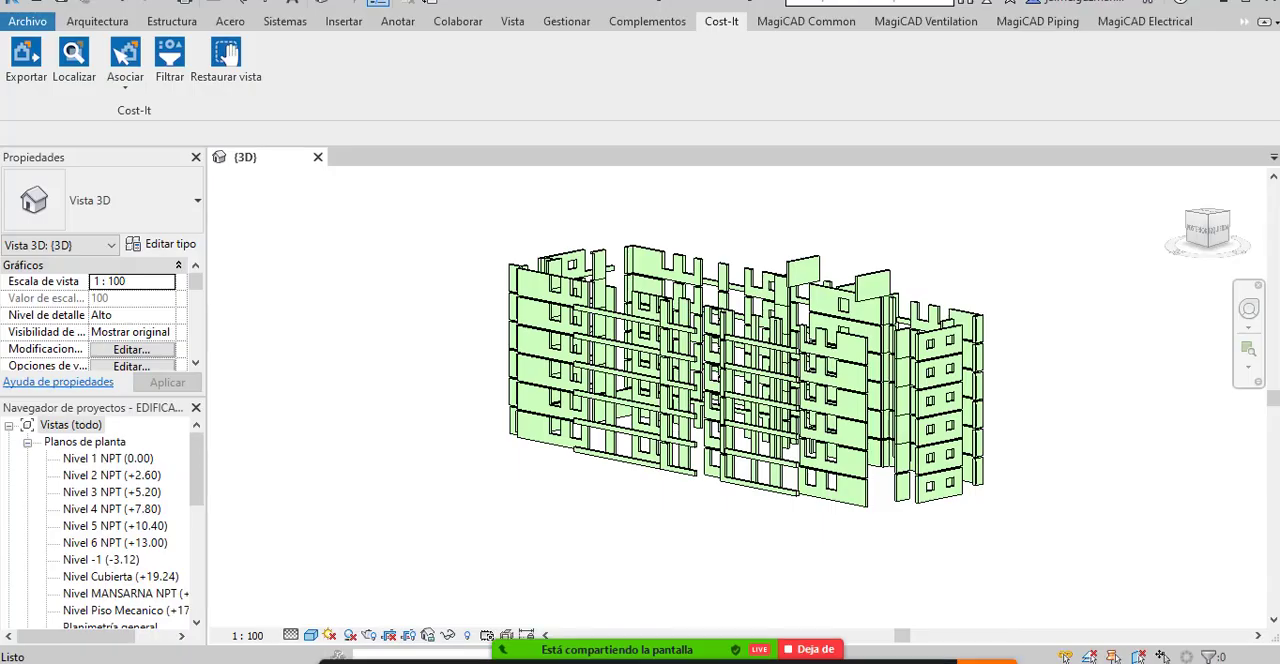
{"action": "left_click", "coordinate": [812, 620]}
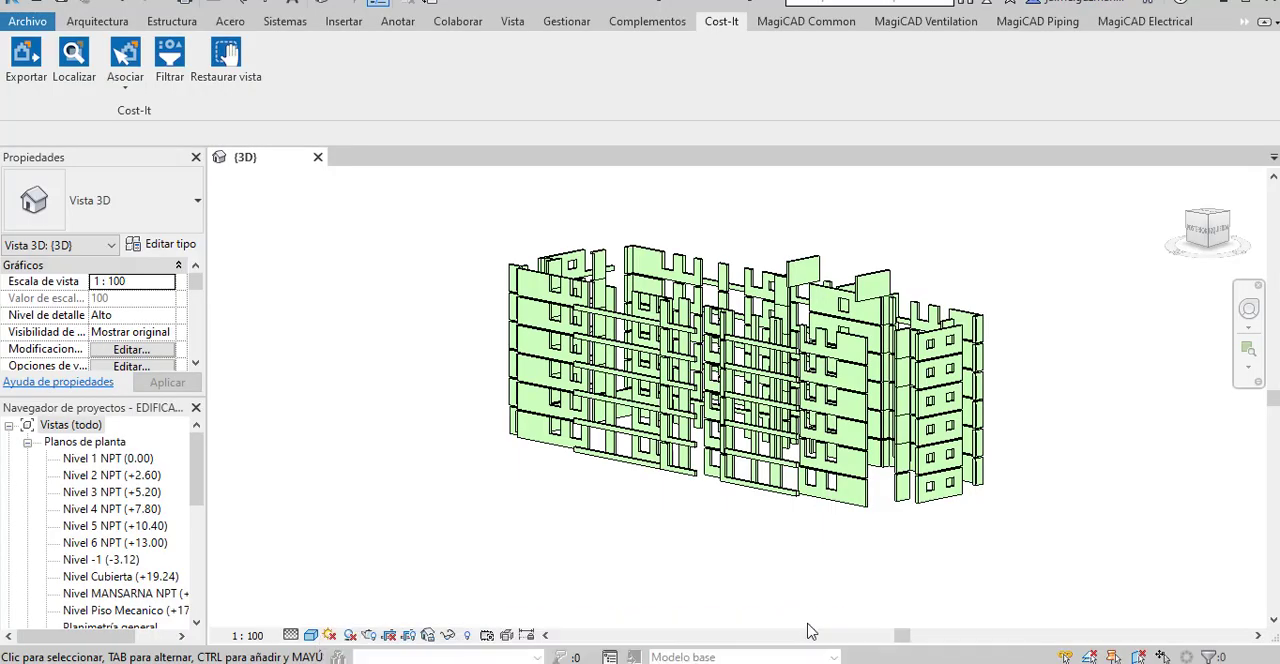
{"action": "left_click", "coordinate": [724, 640]}
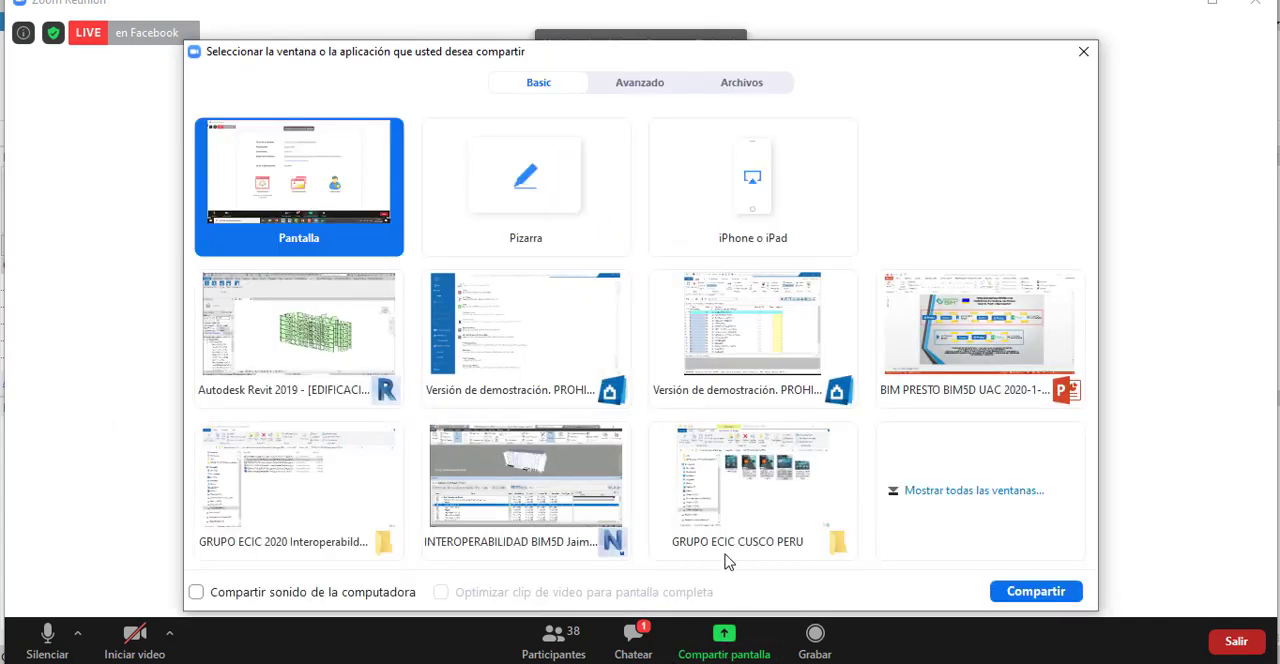
{"action": "left_click", "coordinate": [300, 325]}
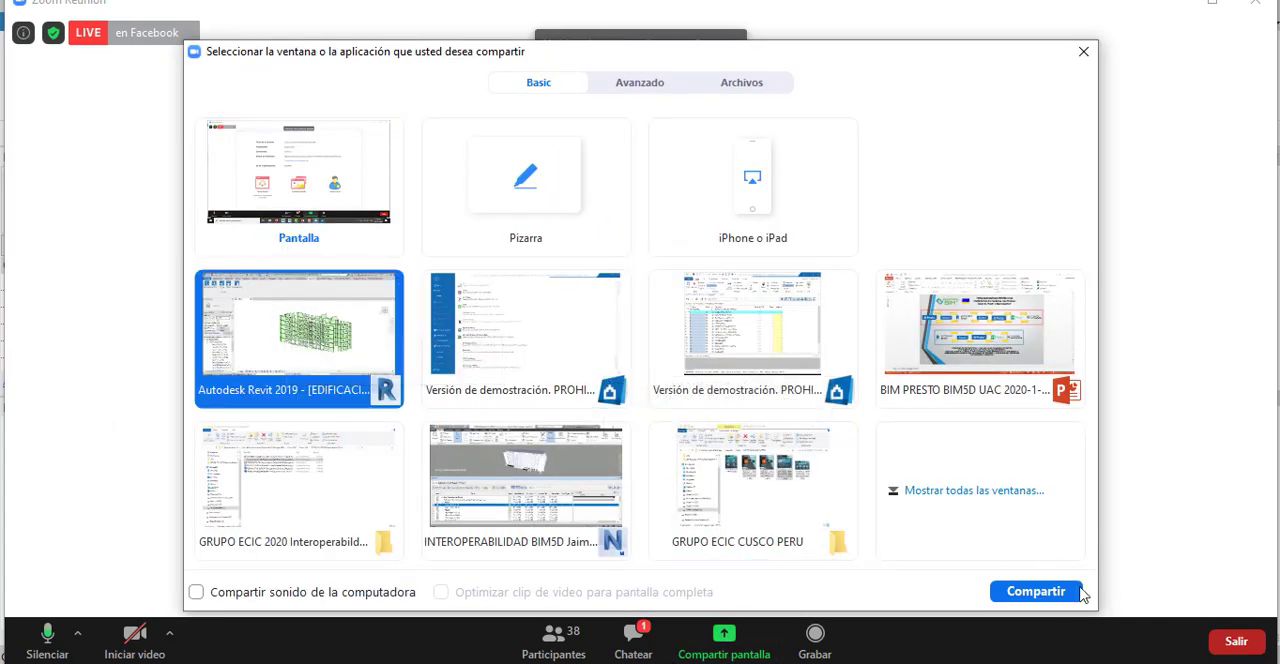
{"action": "left_click", "coordinate": [1036, 591]}
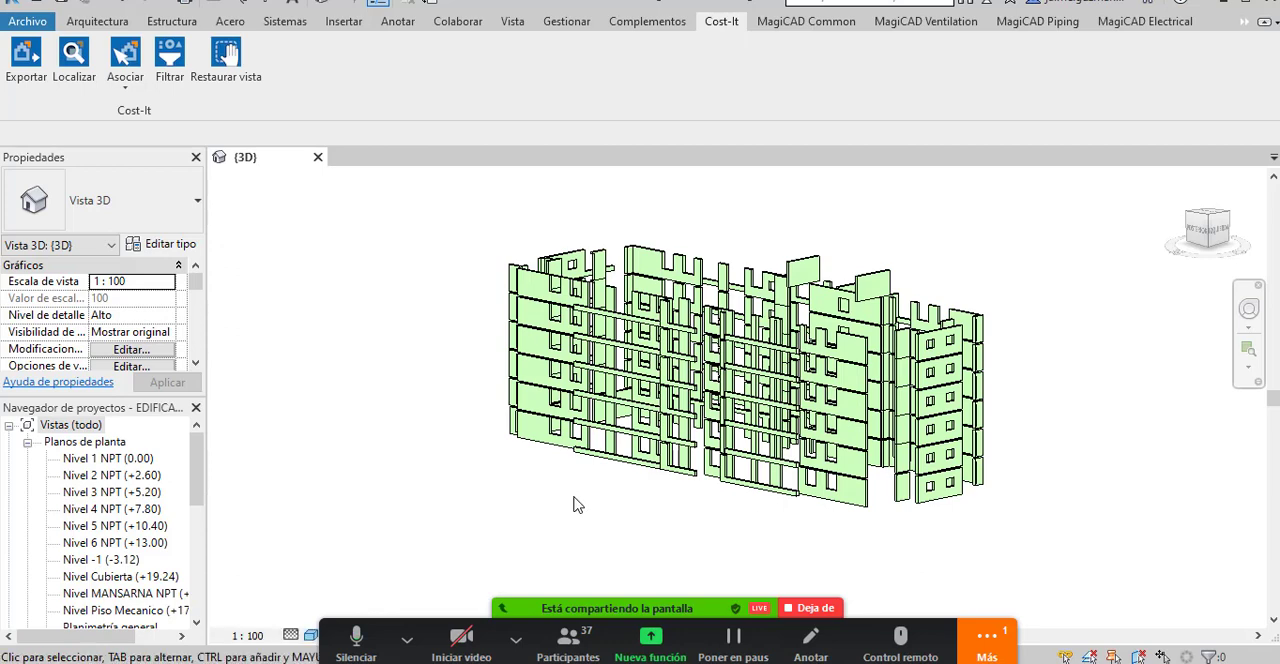
Undo the applied isolation, the wall colouring and the temporary isolation to restore the complete building in the 3D view.
{"action": "scroll", "coordinate": [576, 499], "scroll_direction": "down", "scroll_amount": 1}
{"action": "left_click_drag", "start_coordinate": [587, 505], "coordinate": [596, 474]}
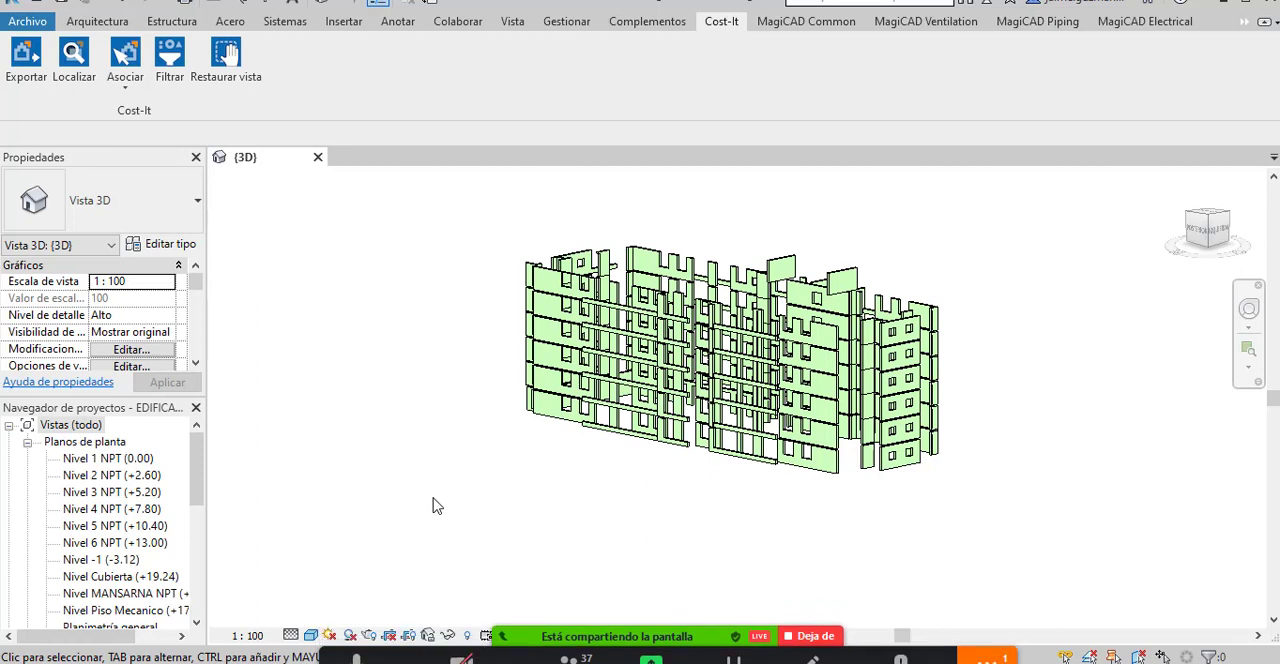
{"action": "left_click", "coordinate": [448, 636]}
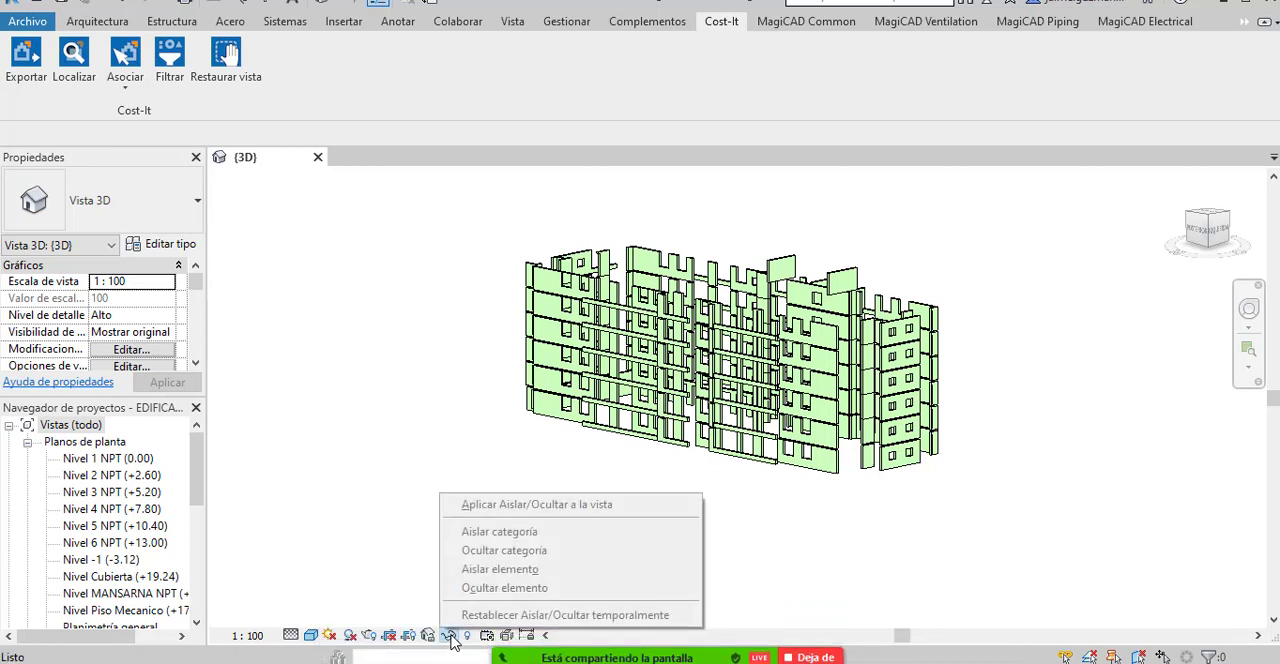
{"action": "left_click", "coordinate": [475, 484]}
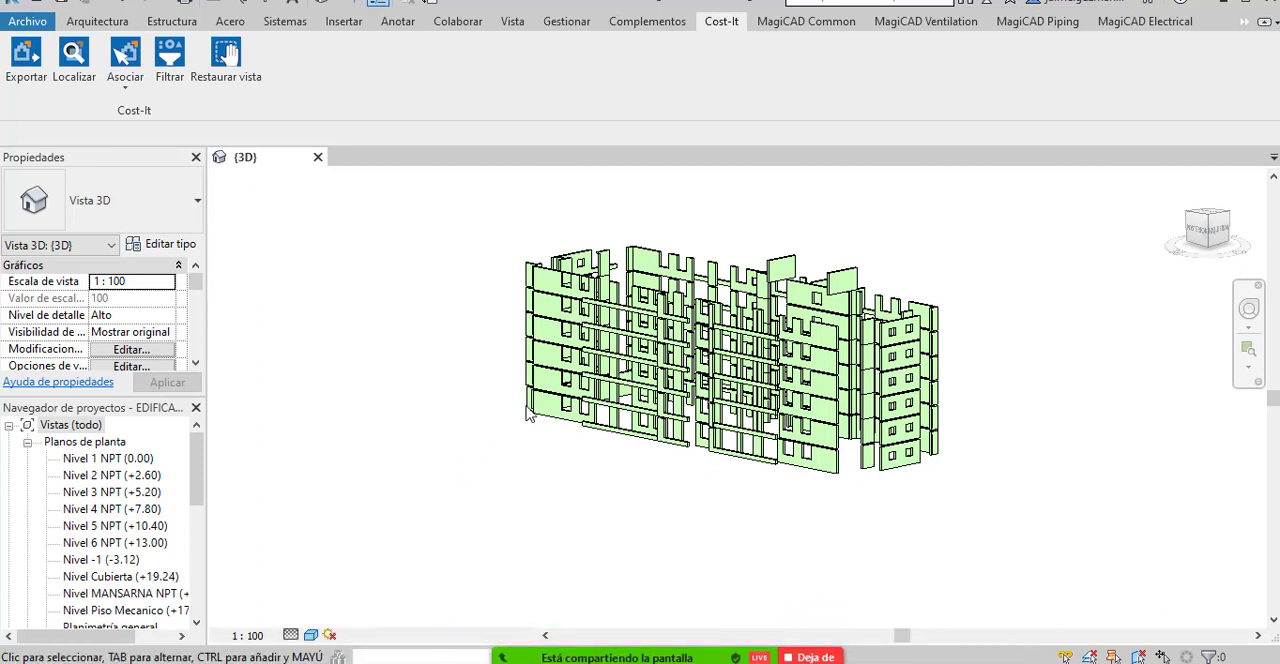
{"action": "left_click", "coordinate": [123, 2]}
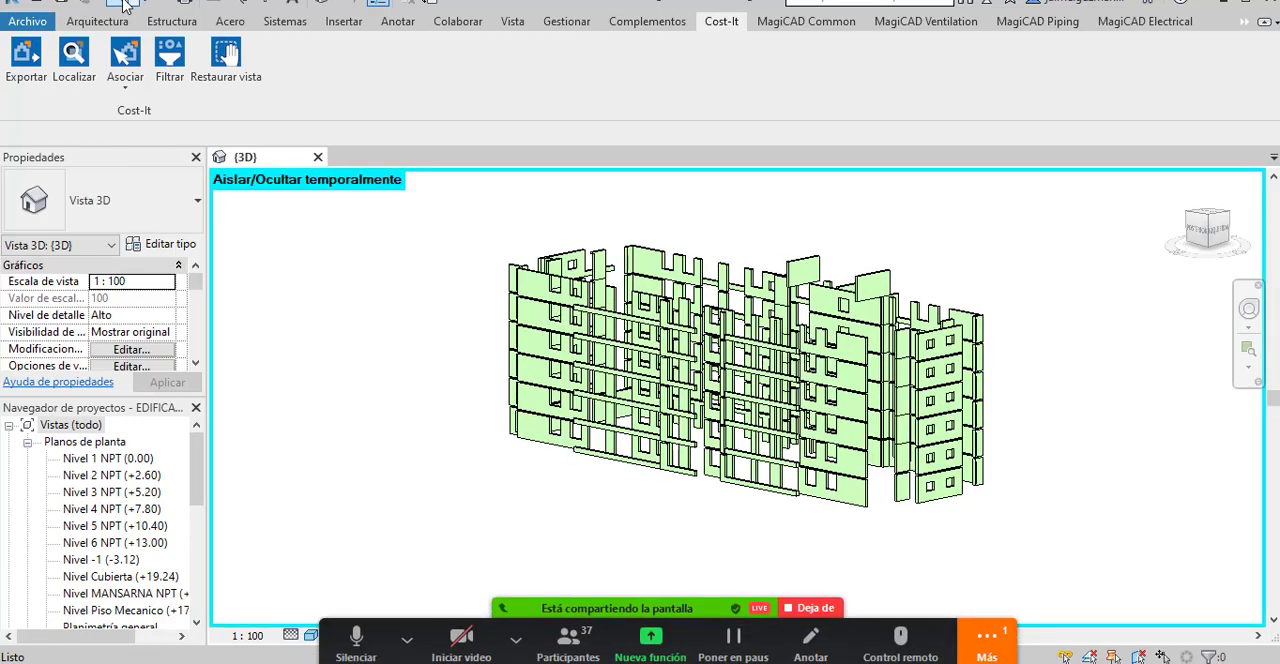
{"action": "left_click", "coordinate": [123, 2]}
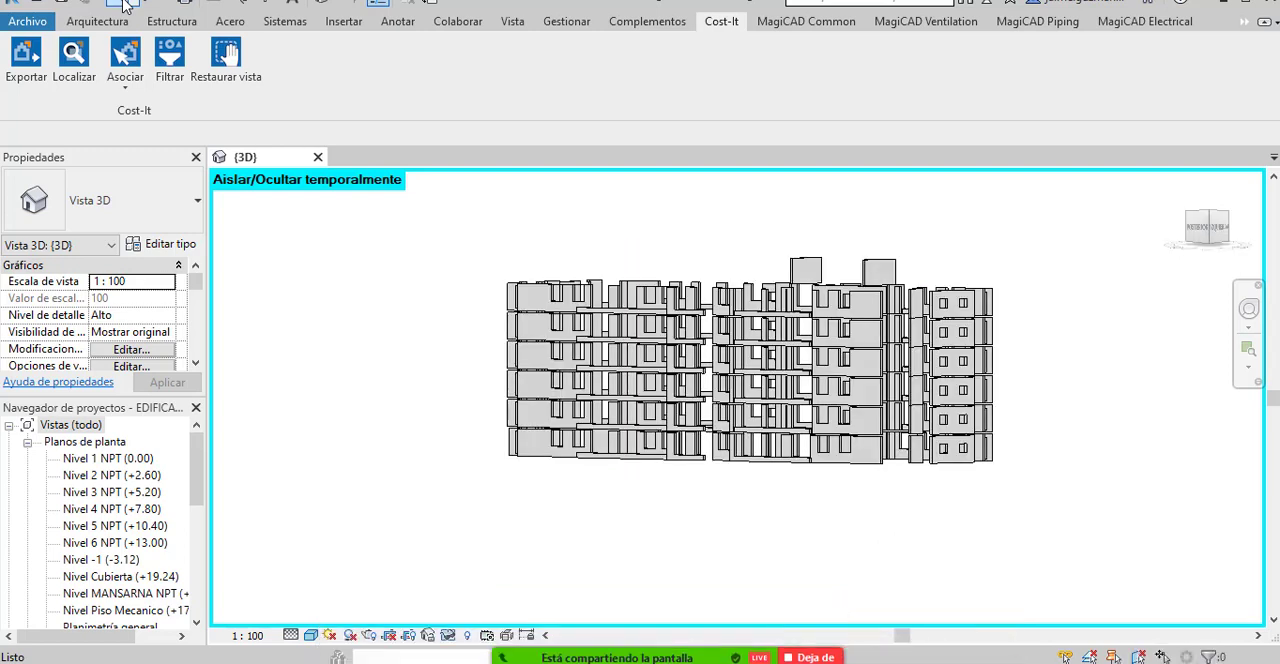
{"action": "left_click", "coordinate": [123, 2]}
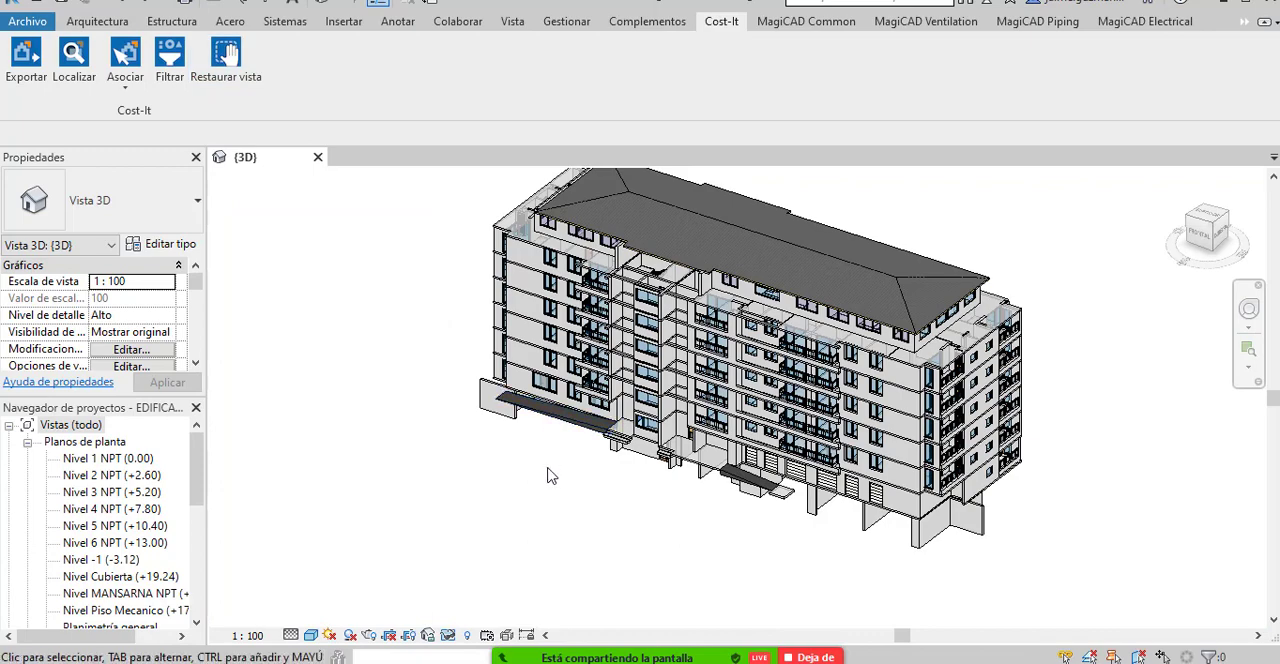
{"action": "mouse_move", "coordinate": [556, 499]}
{"action": "left_mouse_down"}
{"action": "mouse_move", "coordinate": [574, 461]}
{"action": "mouse_move", "coordinate": [572, 502]}
{"action": "left_mouse_up"}
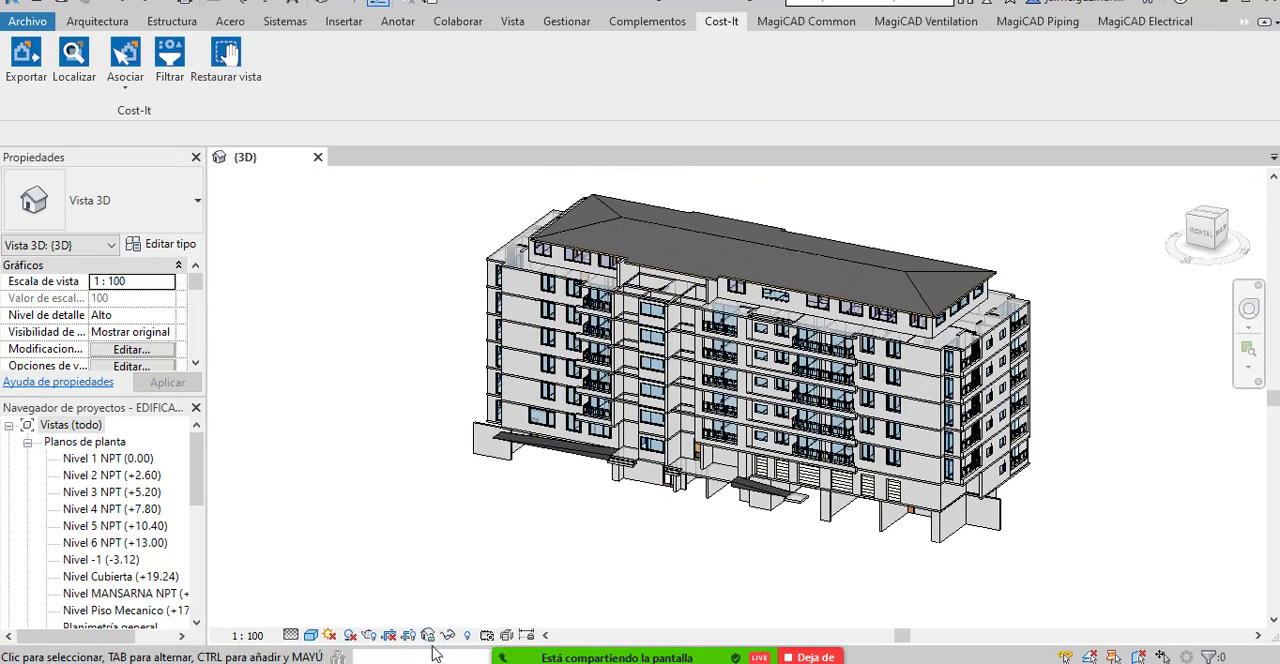
{"action": "left_click_drag", "start_coordinate": [576, 522], "coordinate": [670, 548]}
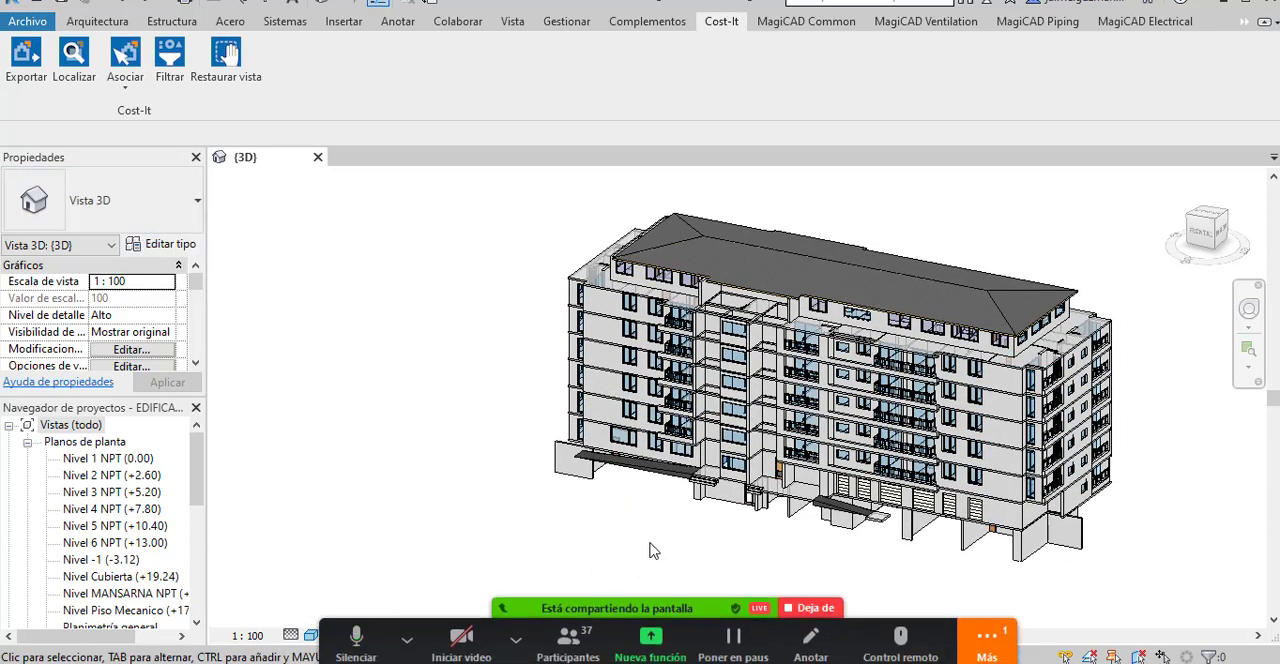
Open the assembly code configuration and reload the CODIGO DE MONTAJE text file from the GRUPO ECIC 2020 Interoperabildad BIM 5D folder.
{"action": "left_click", "coordinate": [524, 635]}
{"action": "left_click", "coordinate": [302, 288]}
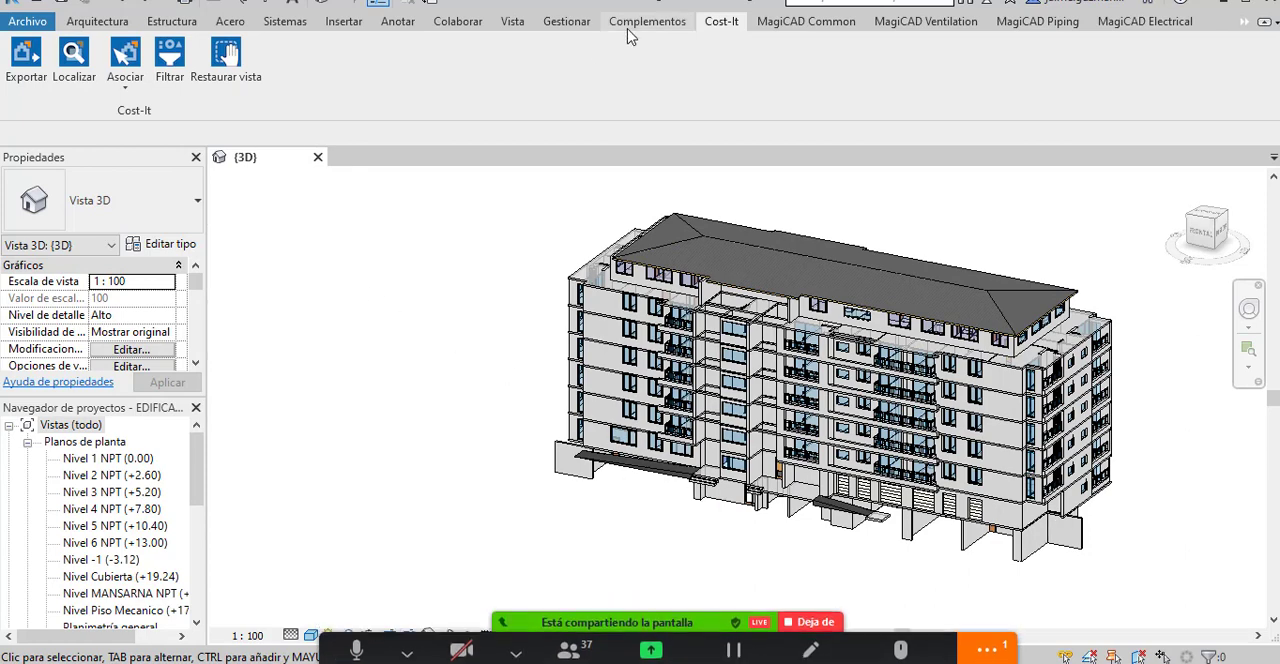
{"action": "left_click", "coordinate": [575, 28]}
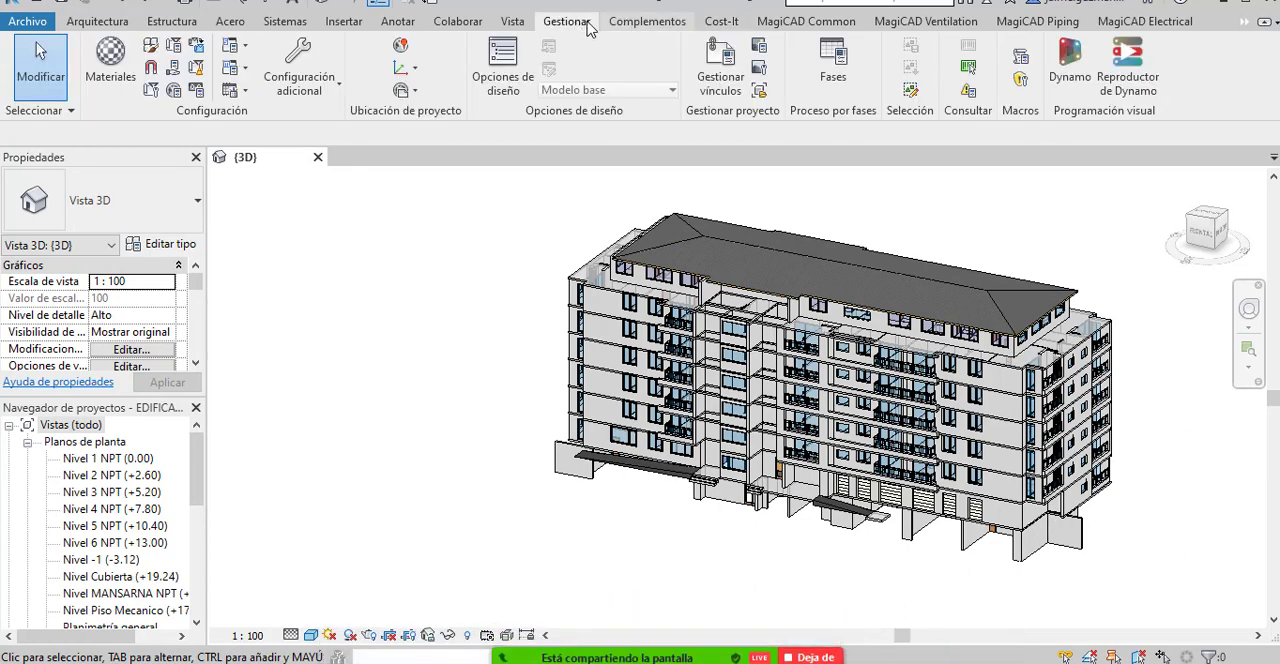
{"action": "left_click", "coordinate": [337, 88]}
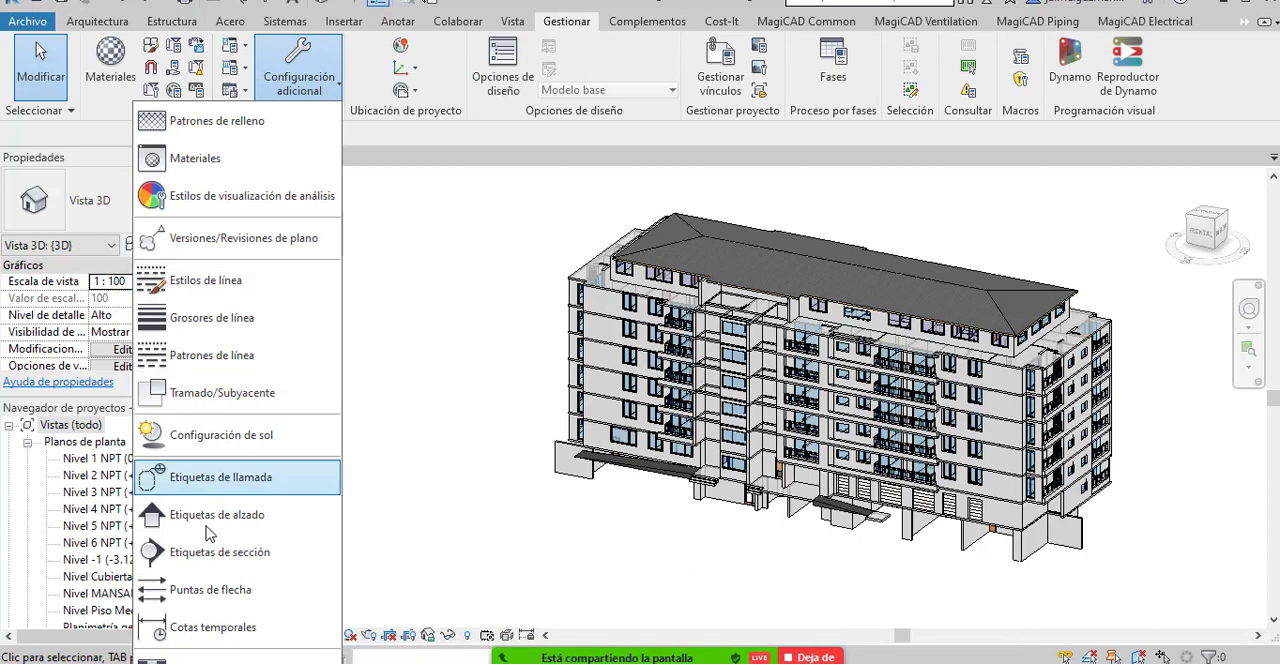
{"action": "left_click", "coordinate": [36, 42]}
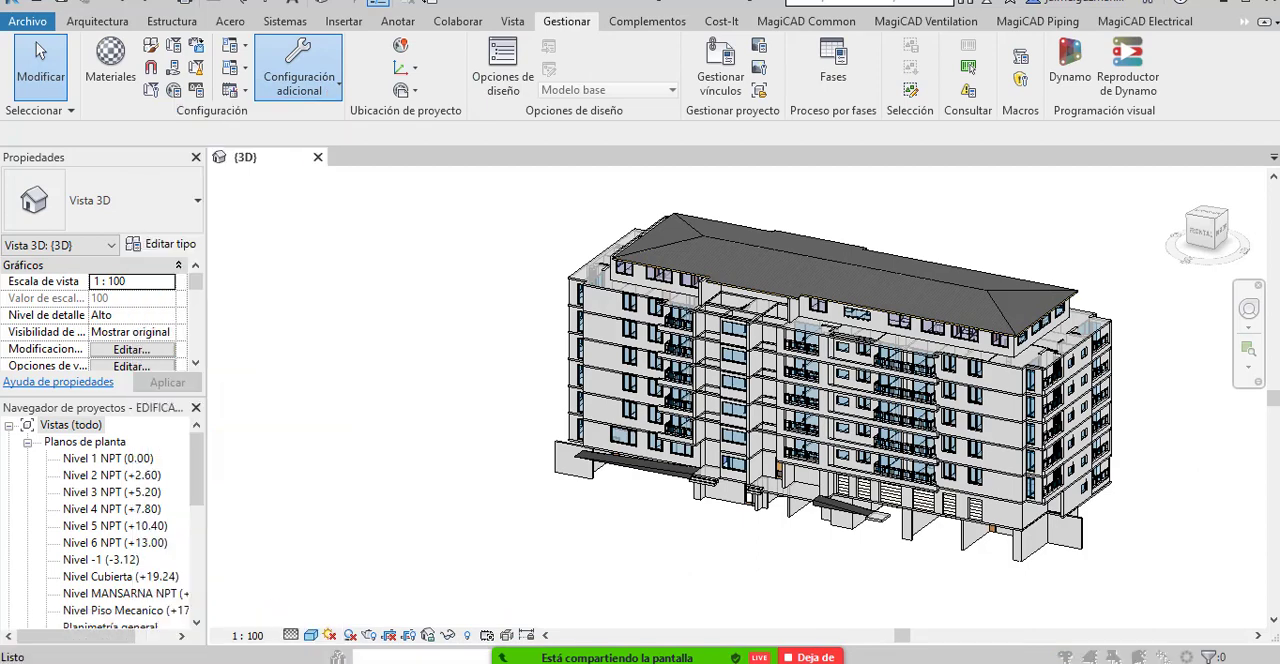
{"action": "left_click_drag", "start_coordinate": [471, 143], "coordinate": [481, 95]}
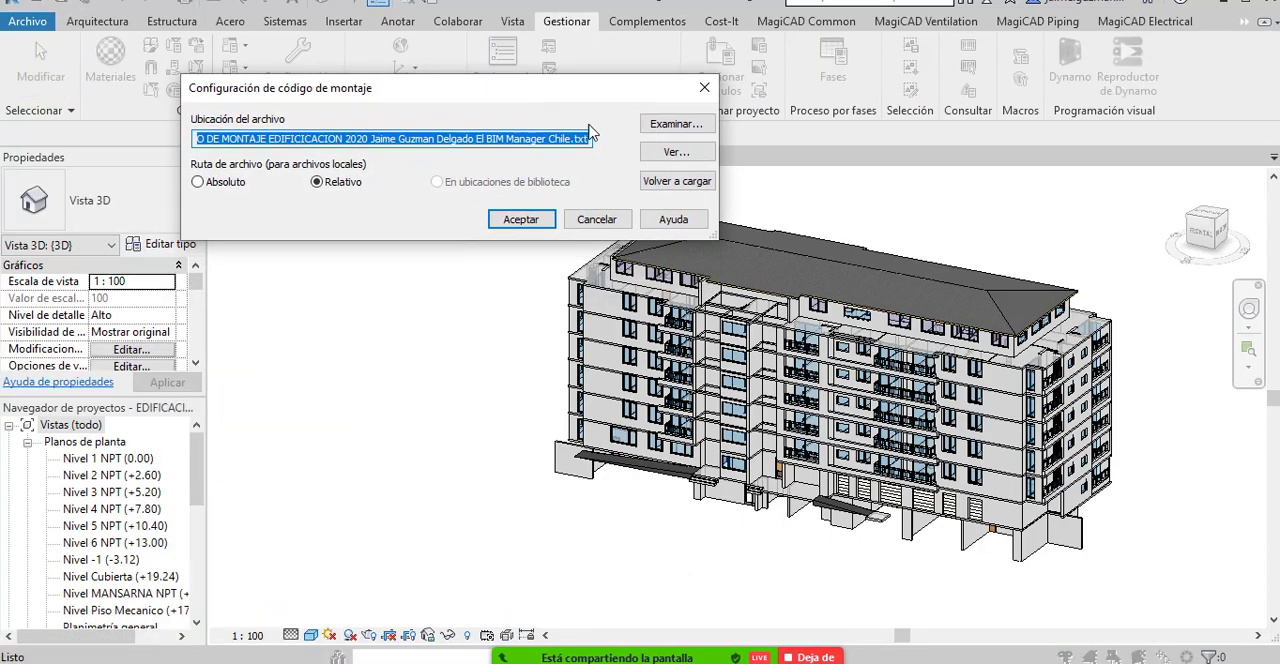
{"action": "left_click", "coordinate": [677, 126]}
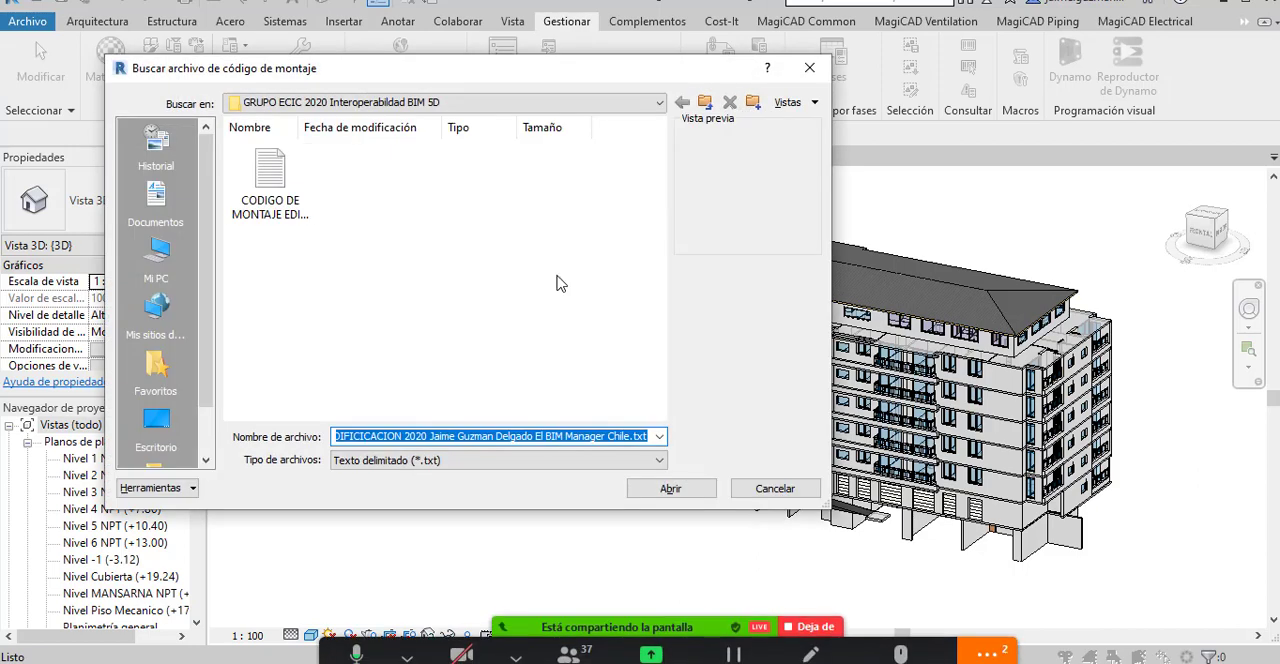
{"action": "left_click", "coordinate": [270, 200]}
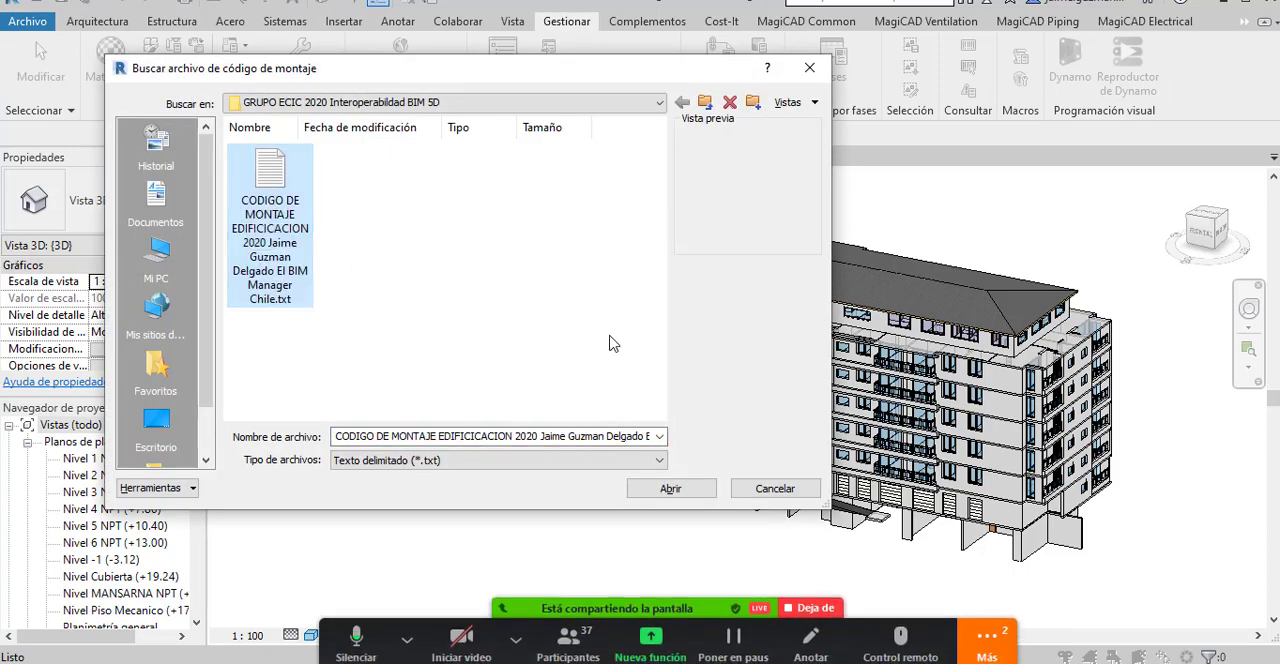
{"action": "left_click", "coordinate": [700, 488]}
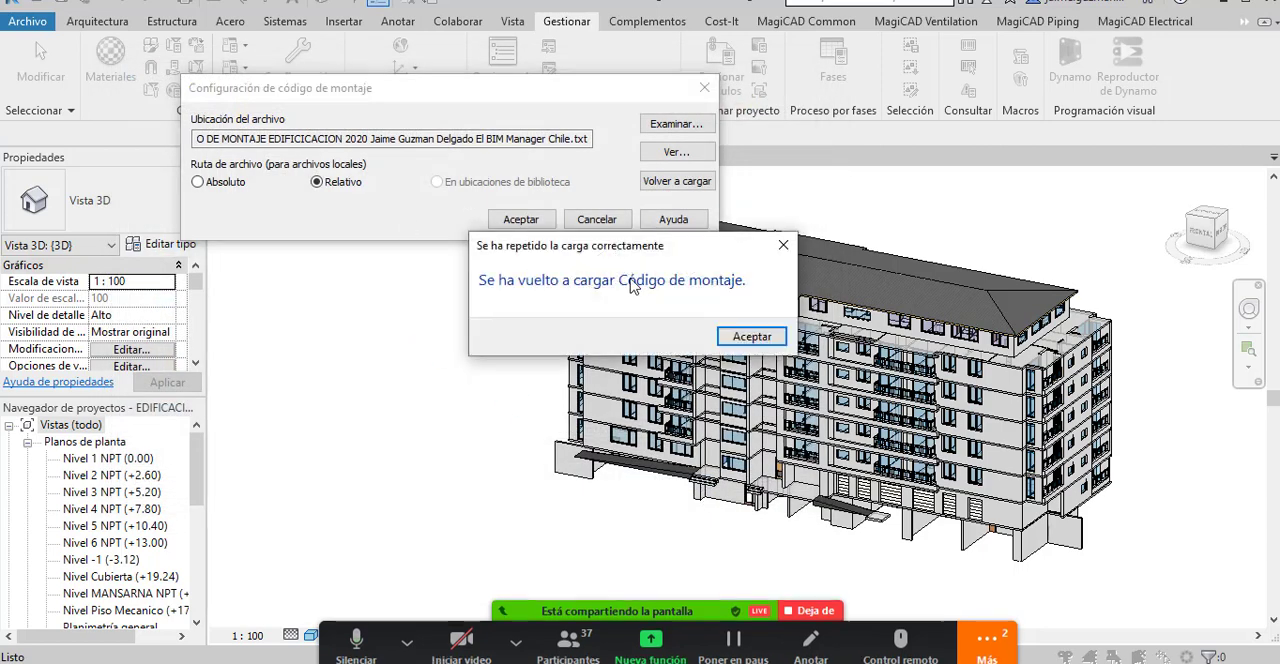
{"action": "left_click", "coordinate": [750, 336]}
{"action": "left_click", "coordinate": [505, 219]}
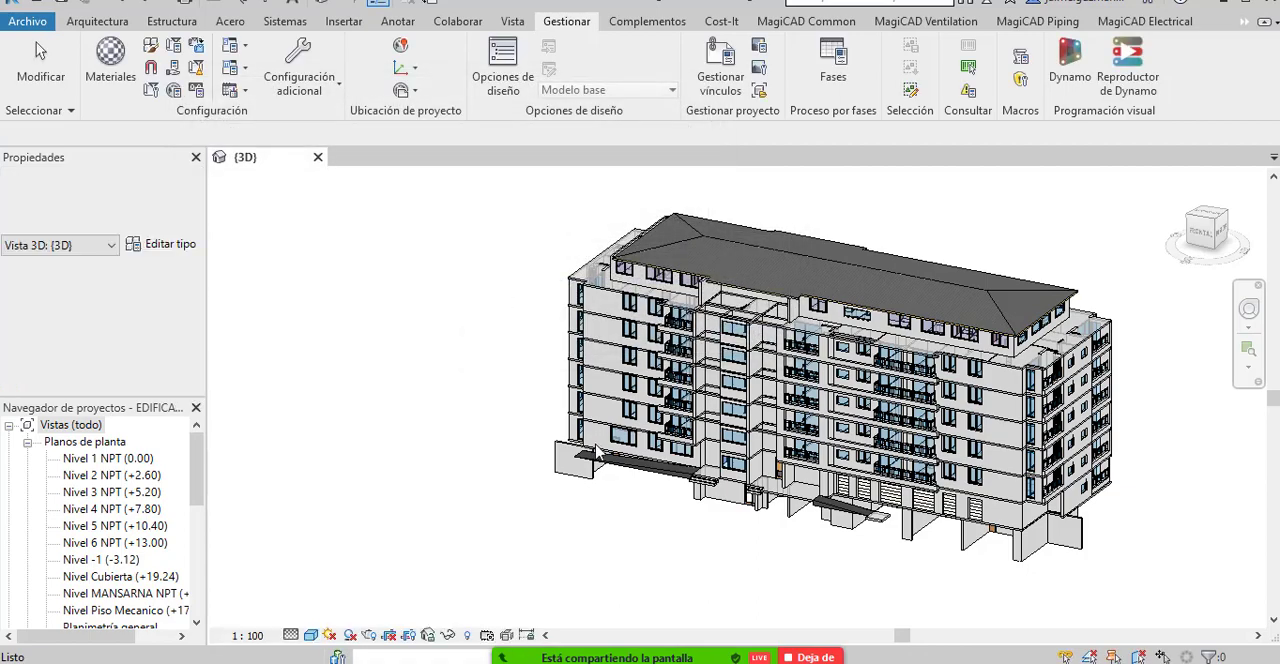
Select the M 27CM wall on Nivel 1 at the building's front corner and open its type properties at the identity data.
{"action": "scroll", "coordinate": [615, 435], "scroll_direction": "up", "scroll_amount": 5}
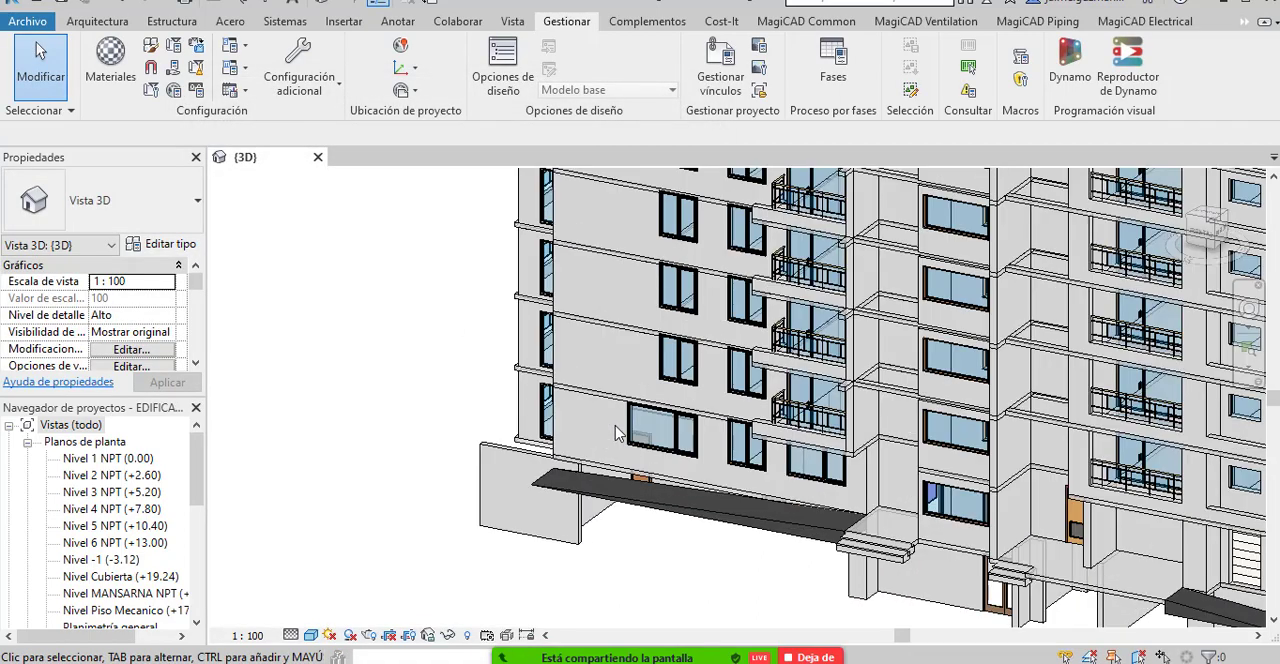
{"action": "scroll", "coordinate": [700, 381], "scroll_direction": "up", "scroll_amount": 3}
{"action": "scroll", "coordinate": [586, 380], "scroll_direction": "up", "scroll_amount": 4}
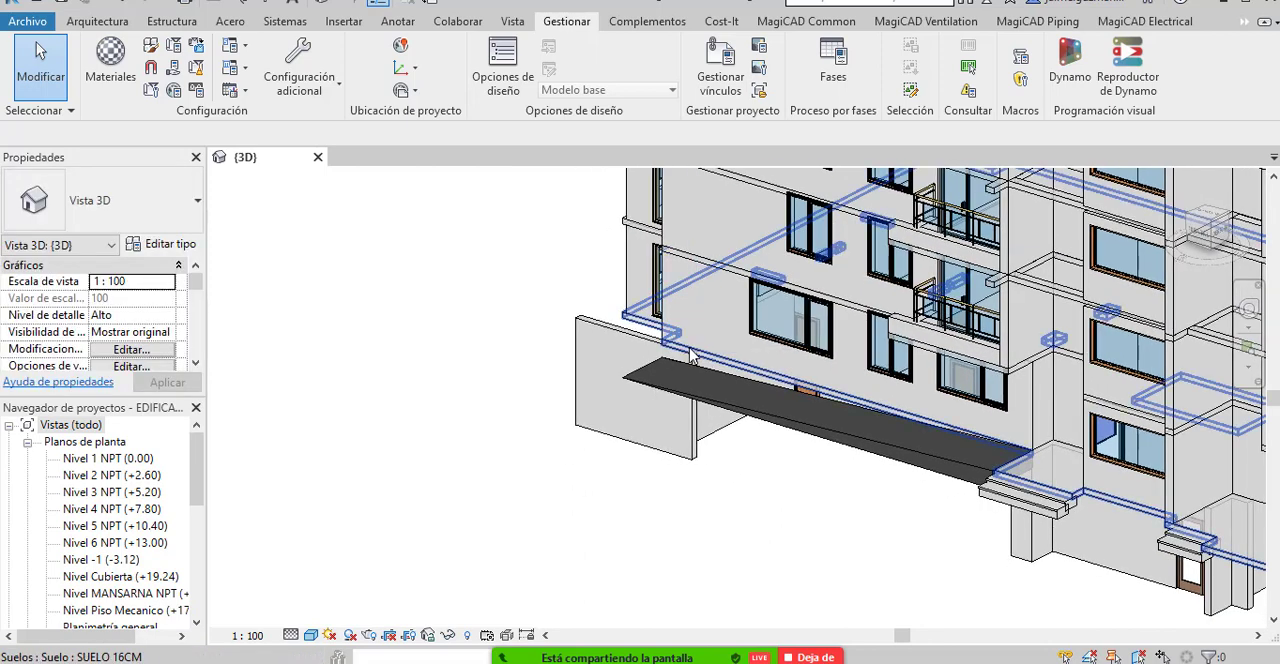
{"action": "left_click", "coordinate": [779, 300]}
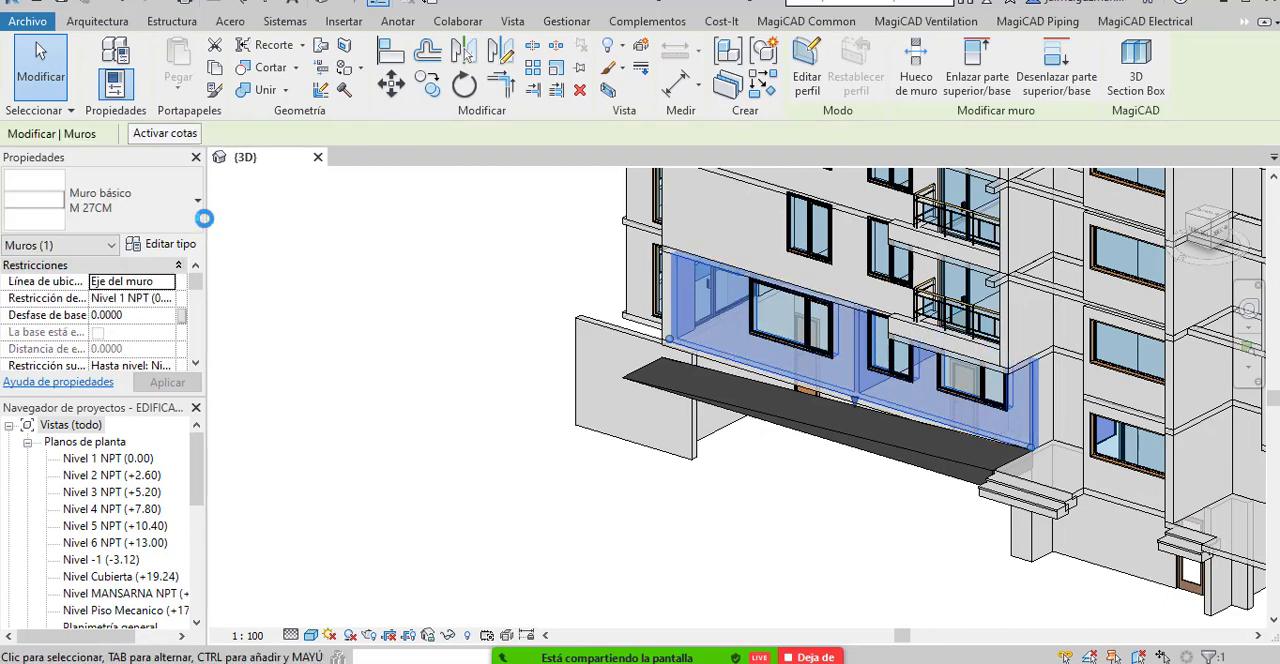
{"action": "left_click_drag", "start_coordinate": [206, 218], "coordinate": [278, 220]}
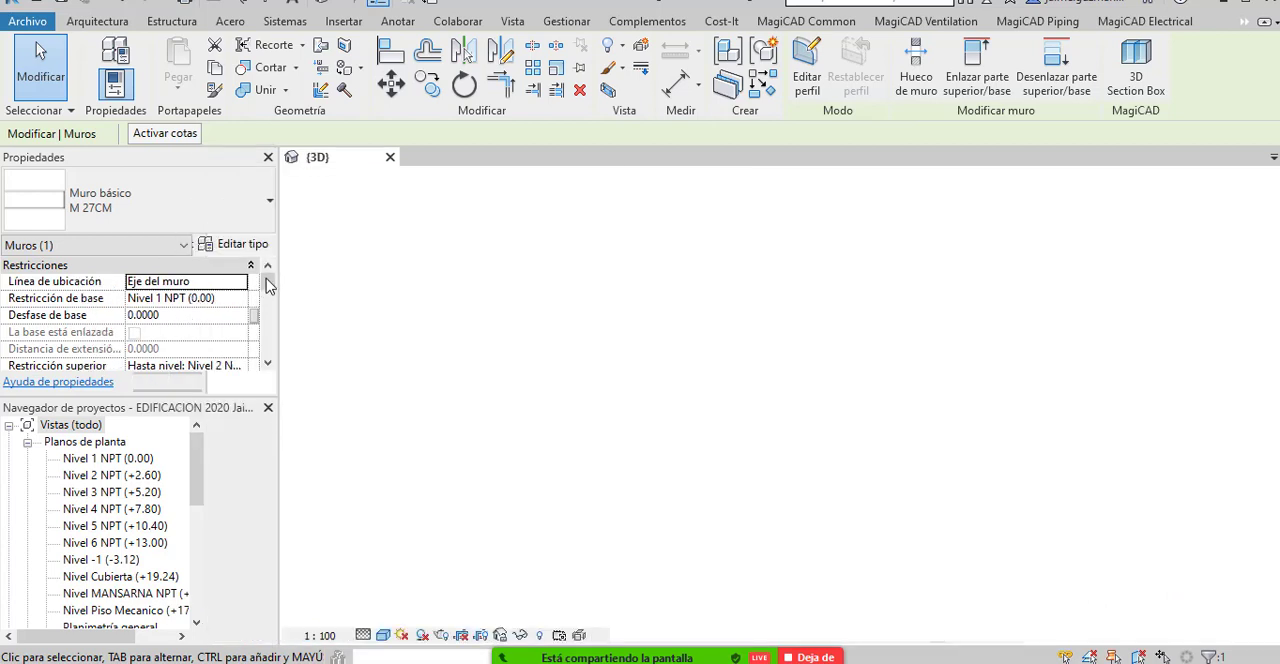
{"action": "scroll", "coordinate": [225, 320], "scroll_direction": "down", "scroll_amount": 8}
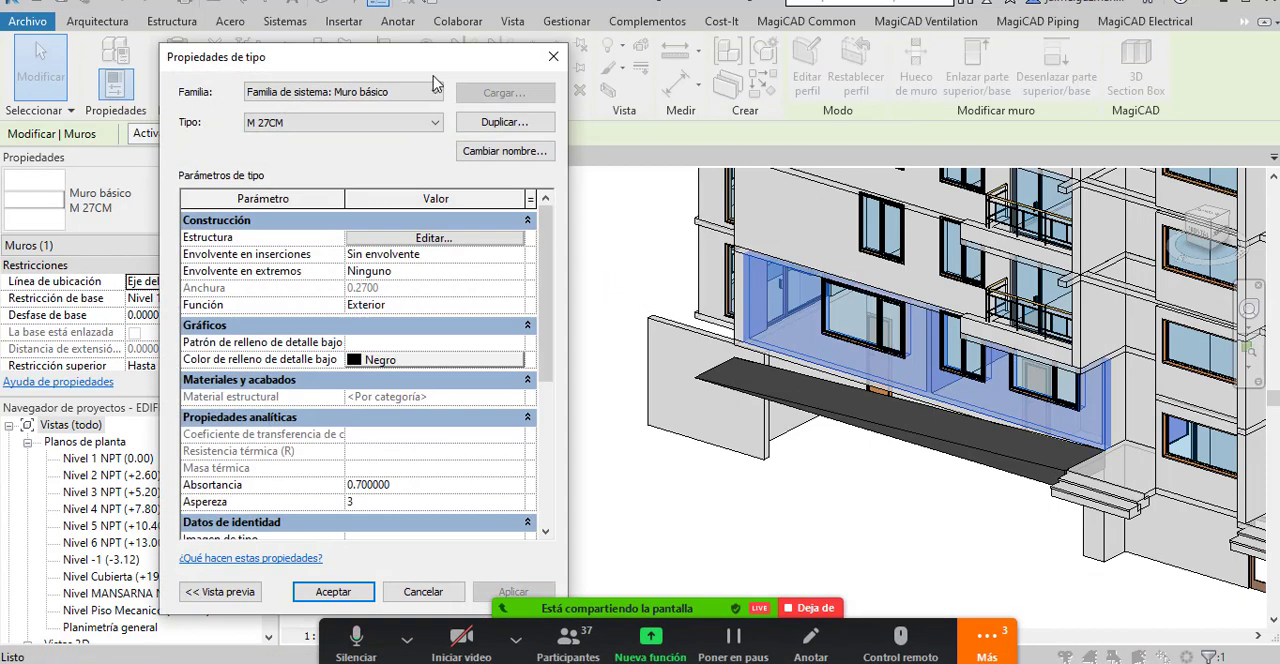
{"action": "left_click_drag", "start_coordinate": [435, 57], "coordinate": [438, 14]}
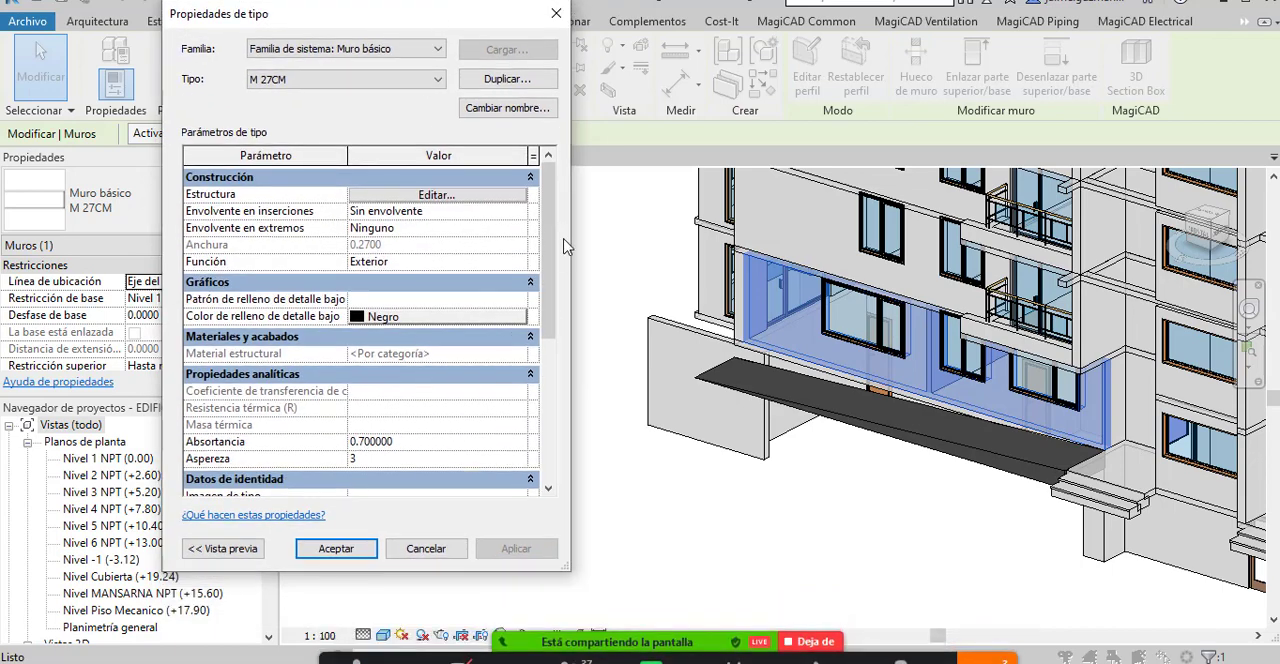
{"action": "left_click_drag", "start_coordinate": [551, 274], "coordinate": [562, 443]}
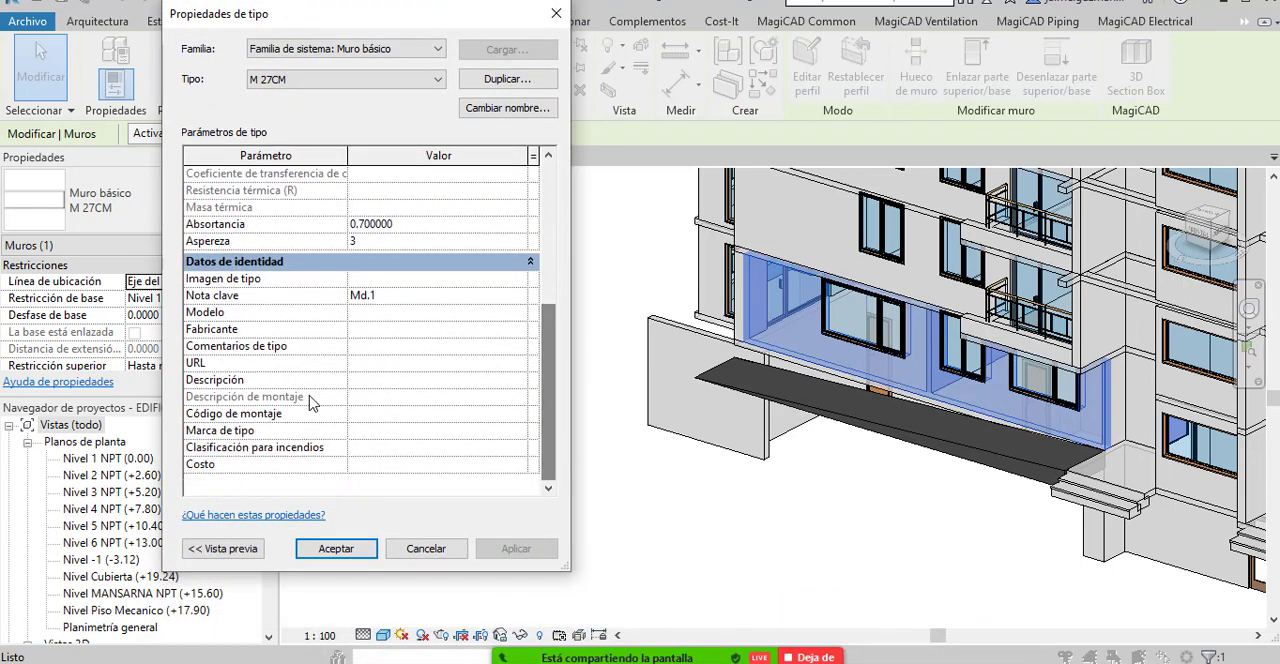
Assign assembly code 12.1, Muro básico - M 27CM, from the Muros chapter of the Uniformat classification to the wall type.
{"action": "left_click", "coordinate": [517, 414]}
{"action": "left_click", "coordinate": [520, 414]}
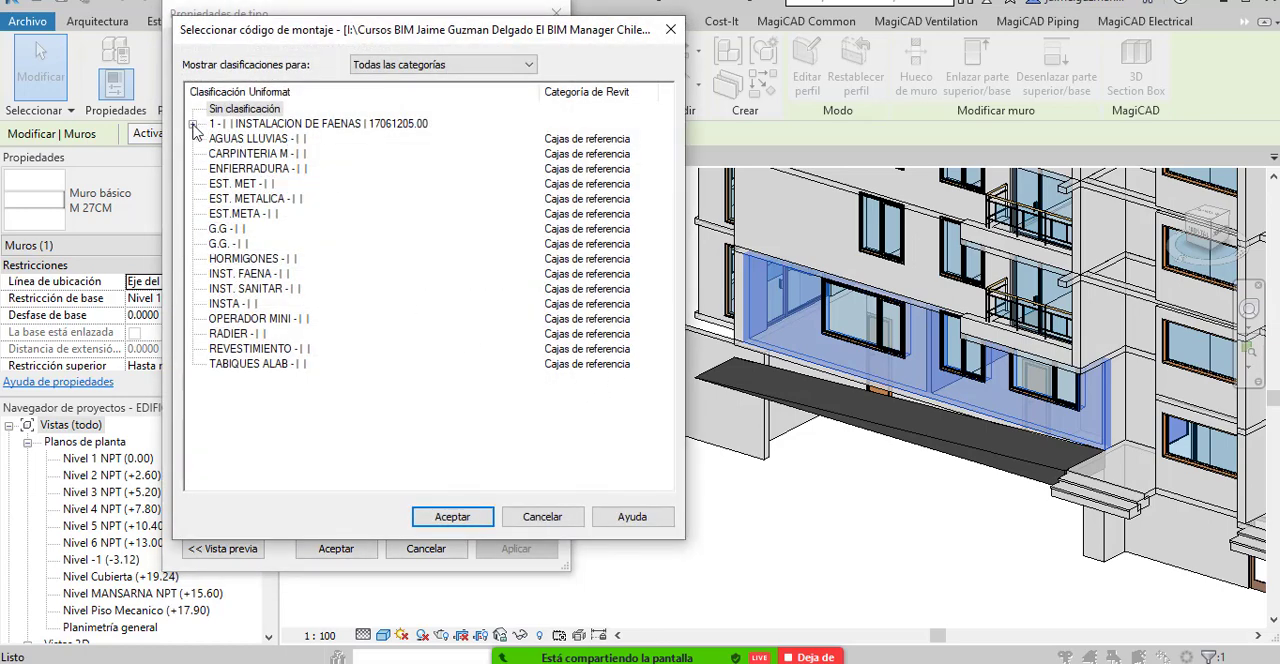
{"action": "left_click", "coordinate": [193, 124]}
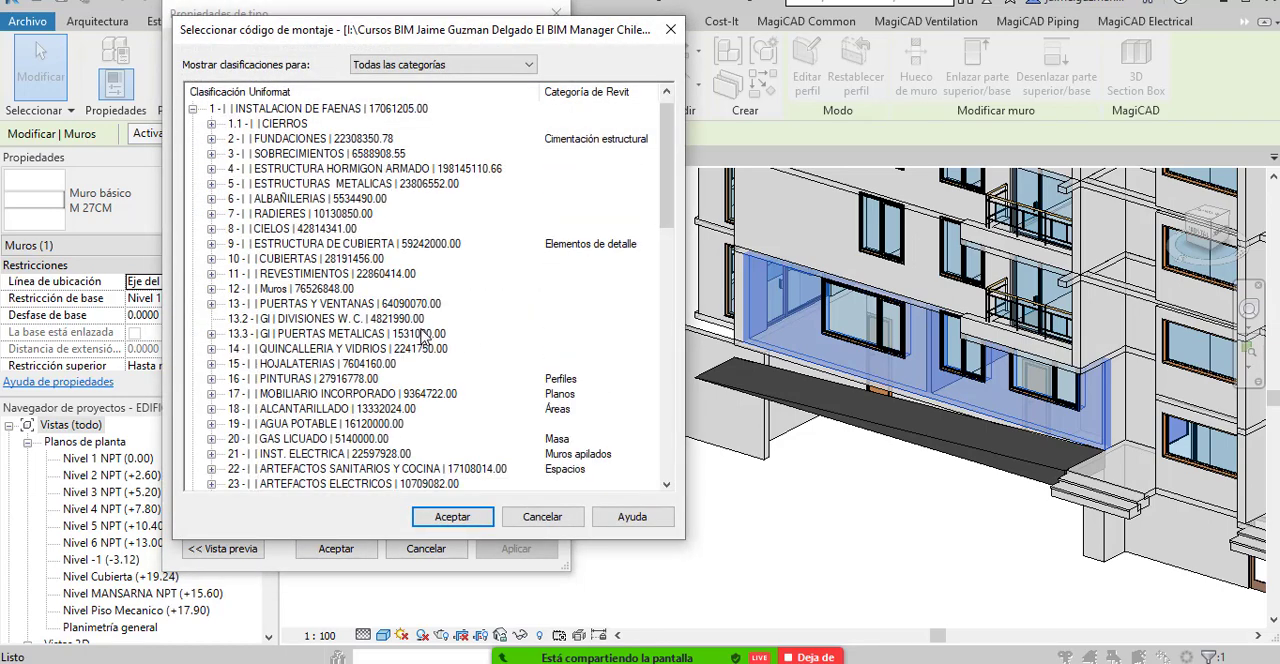
{"action": "left_click", "coordinate": [211, 154]}
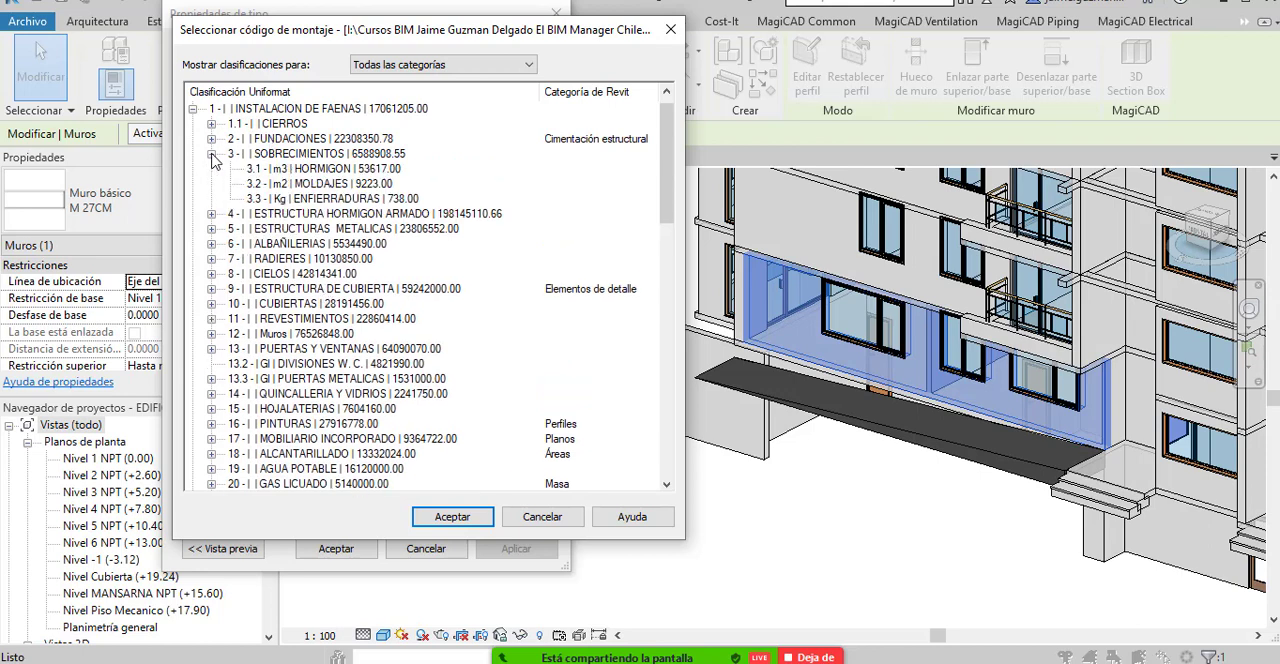
{"action": "left_click", "coordinate": [211, 214]}
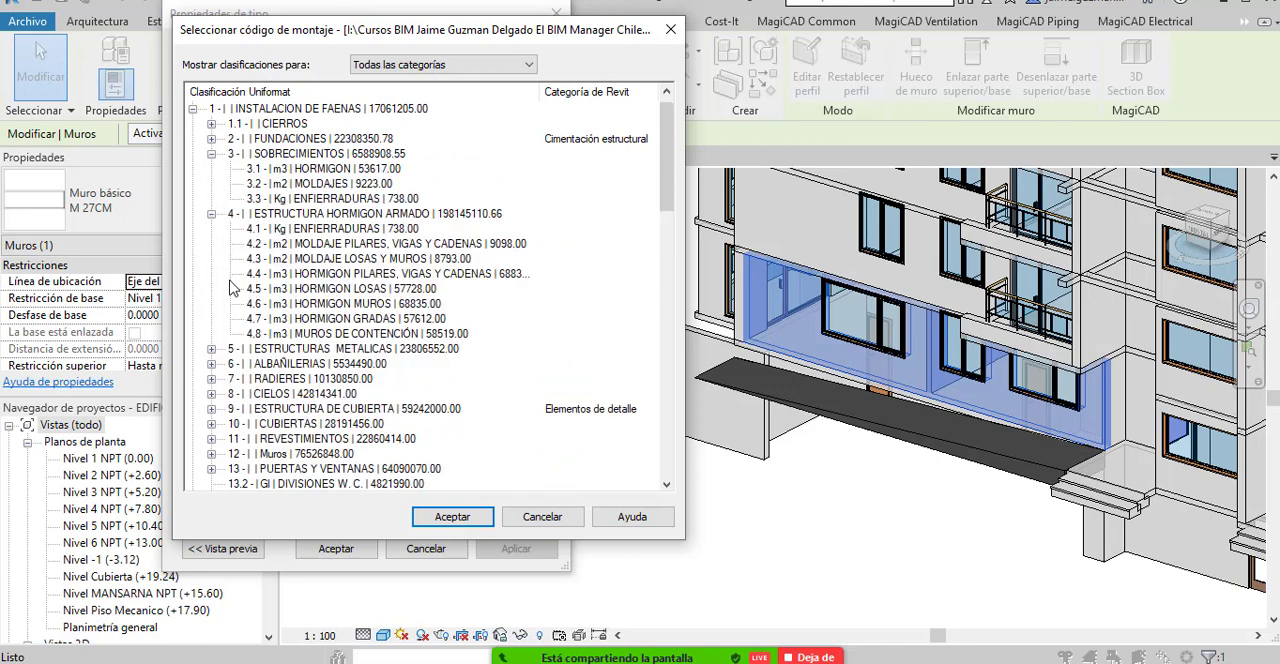
{"action": "scroll", "coordinate": [240, 313], "scroll_direction": "down", "scroll_amount": 3}
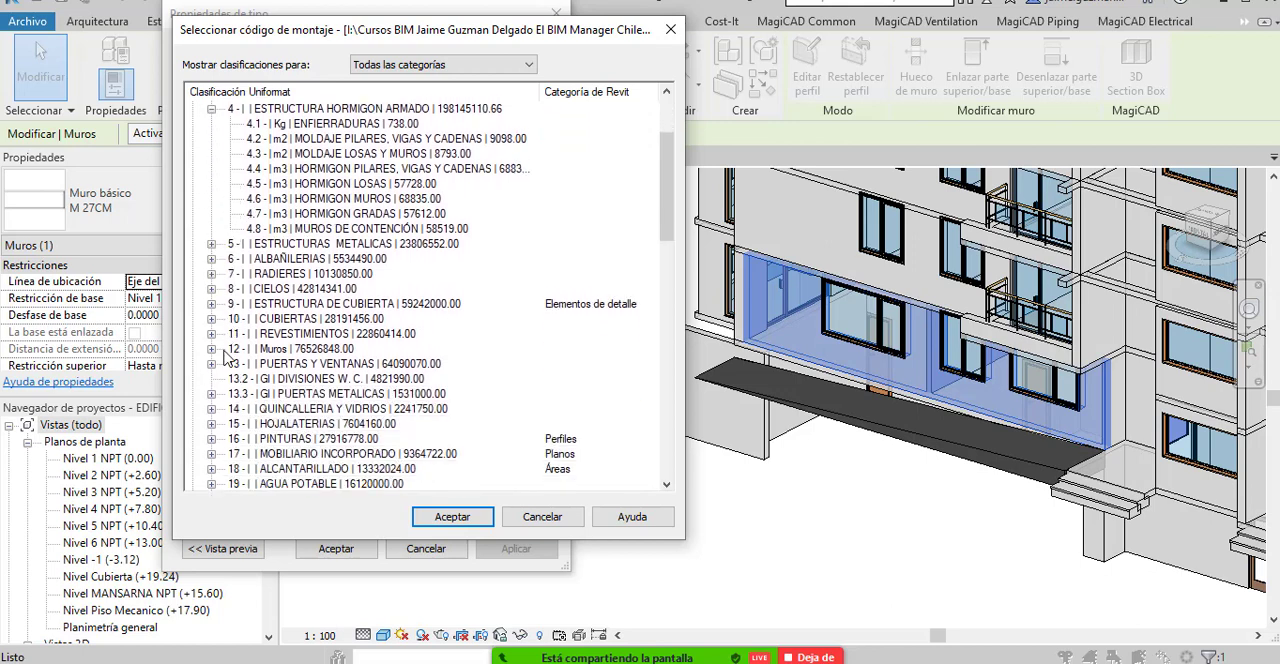
{"action": "scroll", "coordinate": [225, 340], "scroll_direction": "down", "scroll_amount": 1}
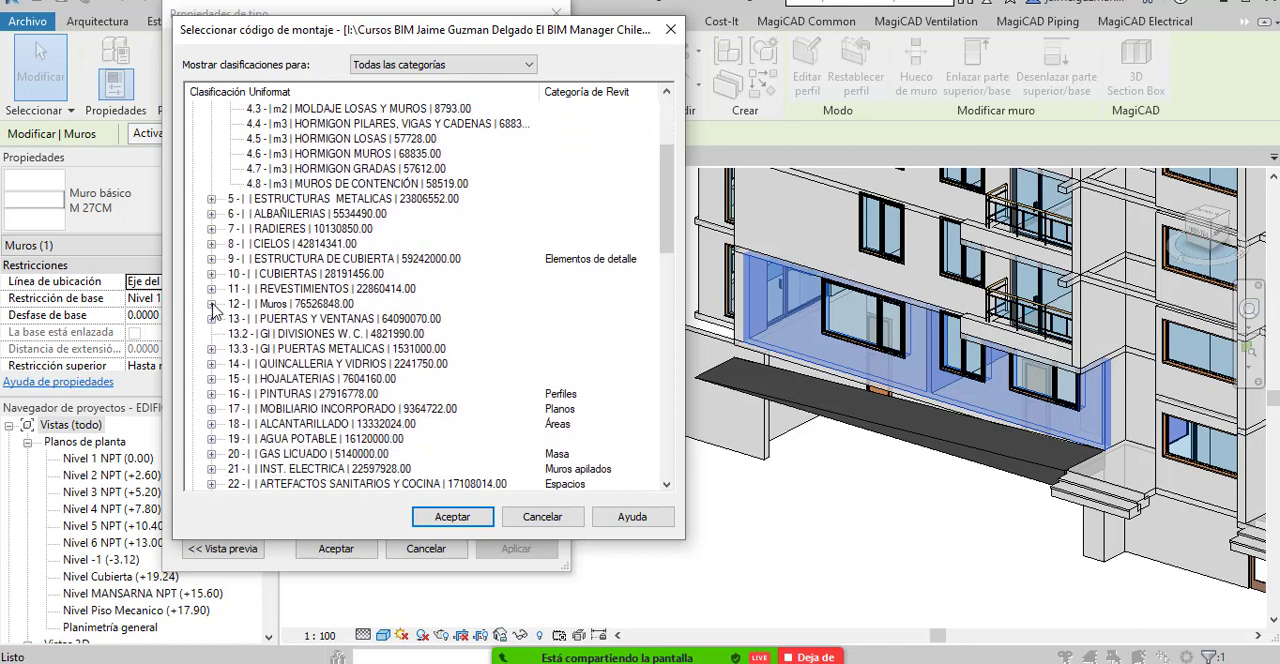
{"action": "left_click", "coordinate": [211, 304]}
{"action": "left_click", "coordinate": [410, 318]}
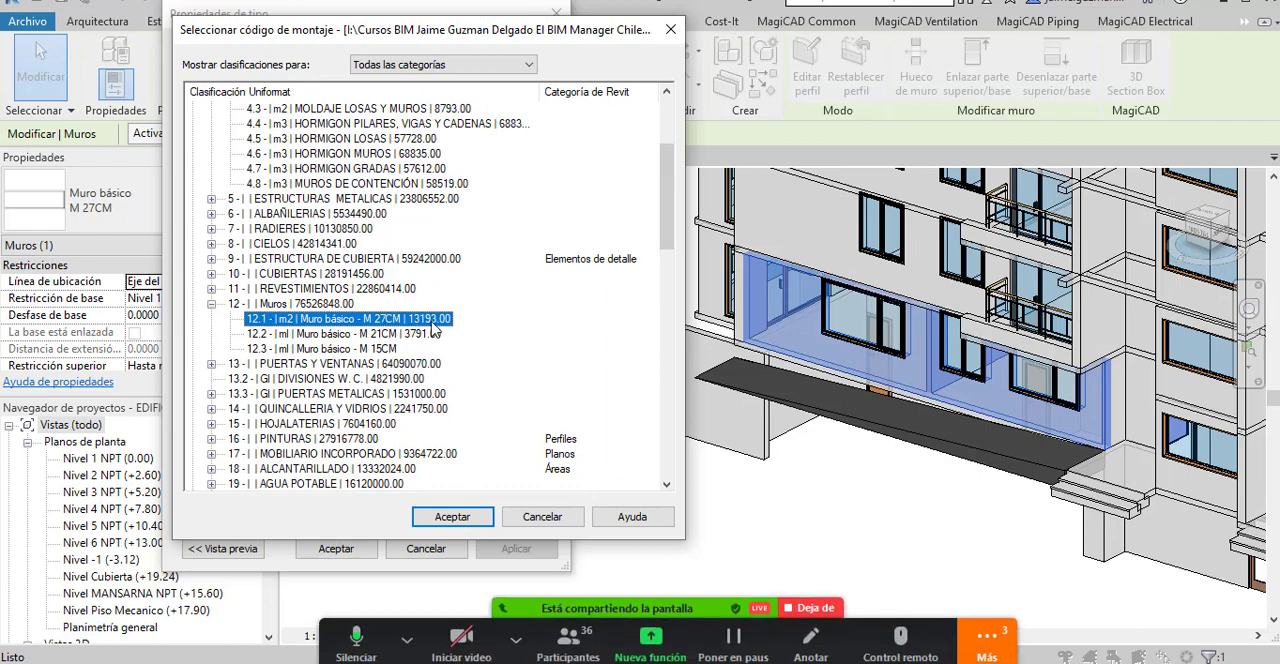
{"action": "left_click", "coordinate": [452, 516]}
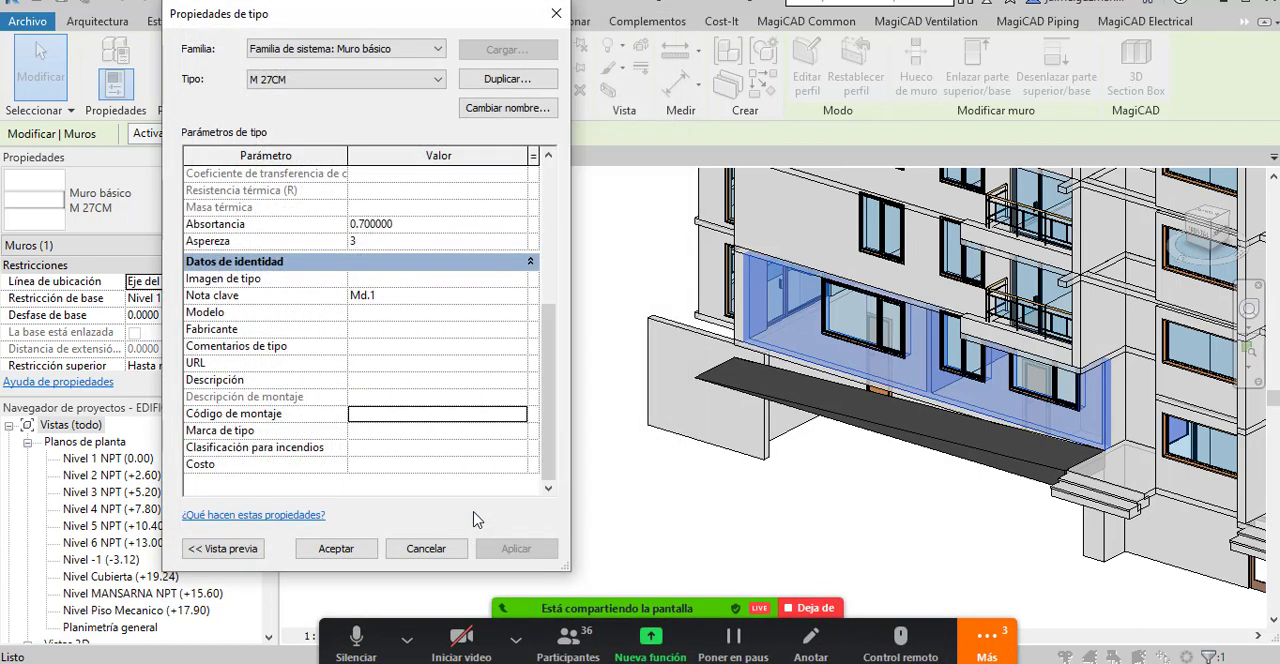
Apply the assembly code change to the M 27CM wall type and close its type properties.
{"action": "left_click", "coordinate": [375, 415]}
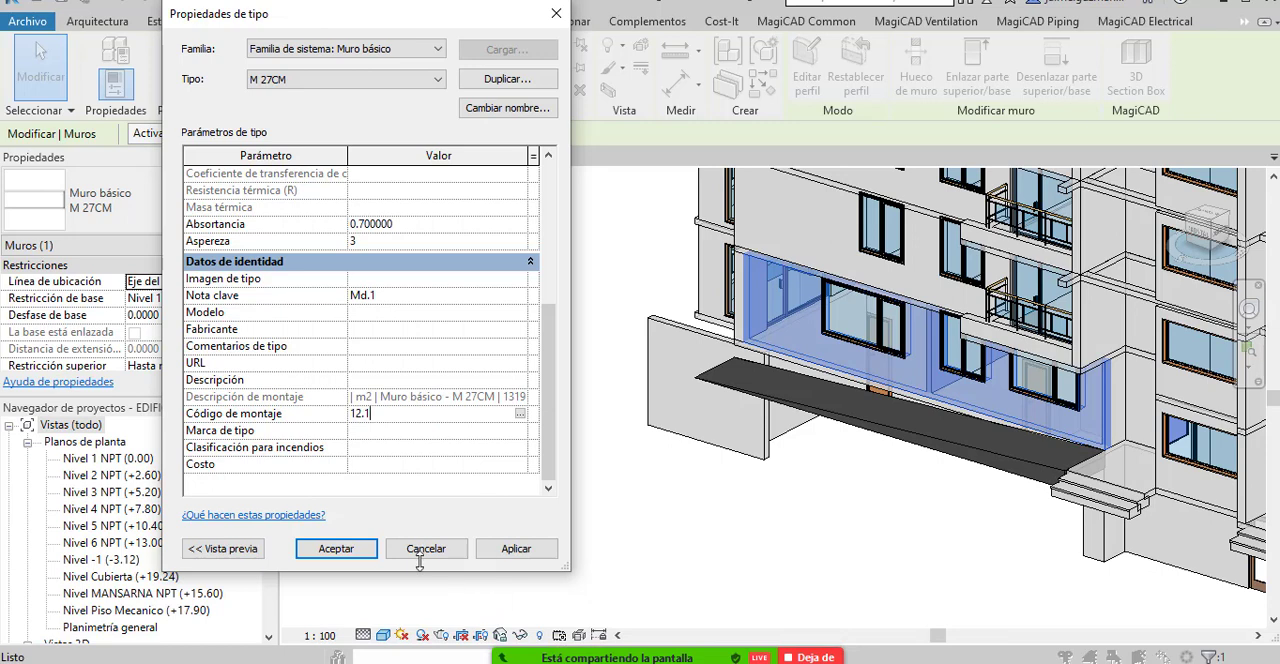
{"action": "left_click", "coordinate": [386, 472]}
{"action": "left_click", "coordinate": [390, 300]}
{"action": "left_click", "coordinate": [505, 548]}
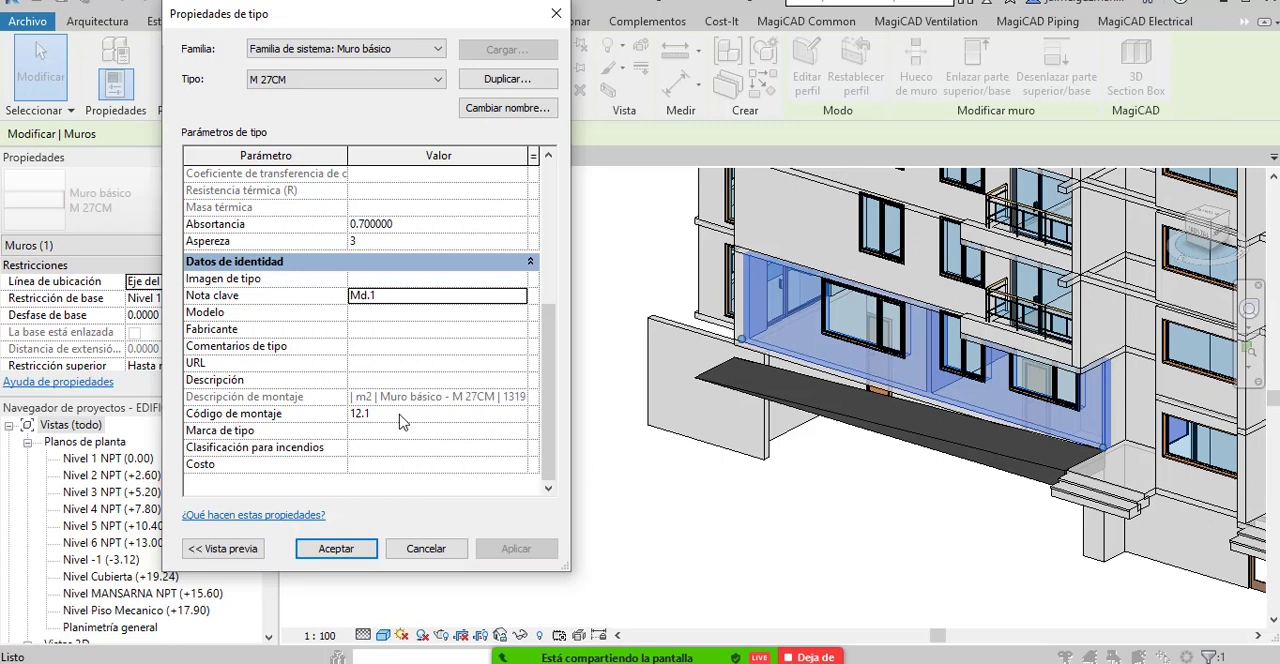
{"action": "left_click", "coordinate": [362, 548]}
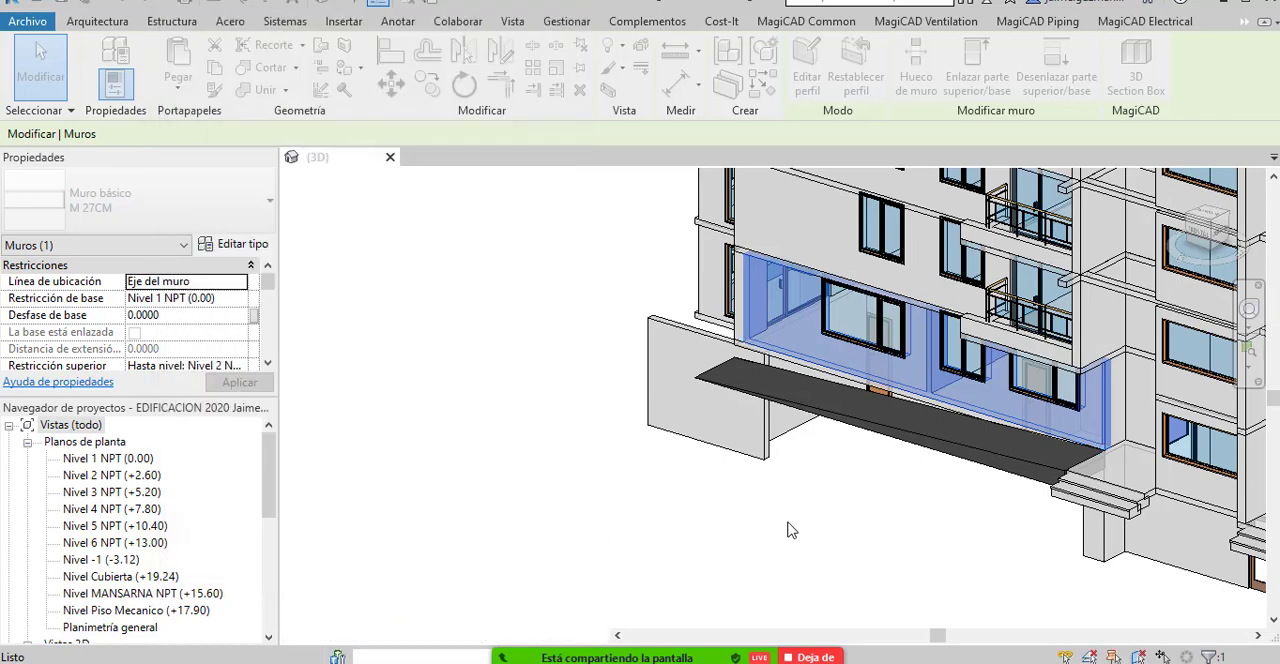
{"action": "scroll", "coordinate": [899, 497], "scroll_direction": "down", "scroll_amount": 3}
{"action": "left_click_drag", "start_coordinate": [850, 508], "coordinate": [623, 523]}
{"action": "scroll", "coordinate": [613, 521], "scroll_direction": "down", "scroll_amount": 1}
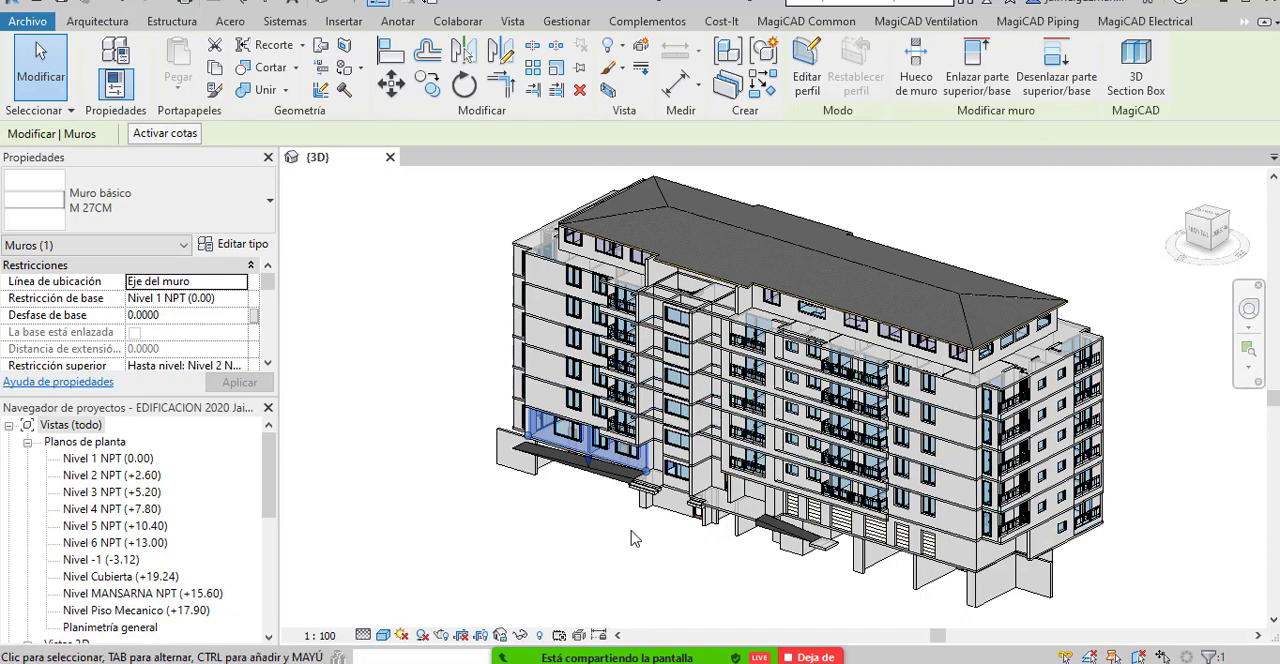
{"action": "left_click_drag", "start_coordinate": [690, 505], "coordinate": [716, 555]}
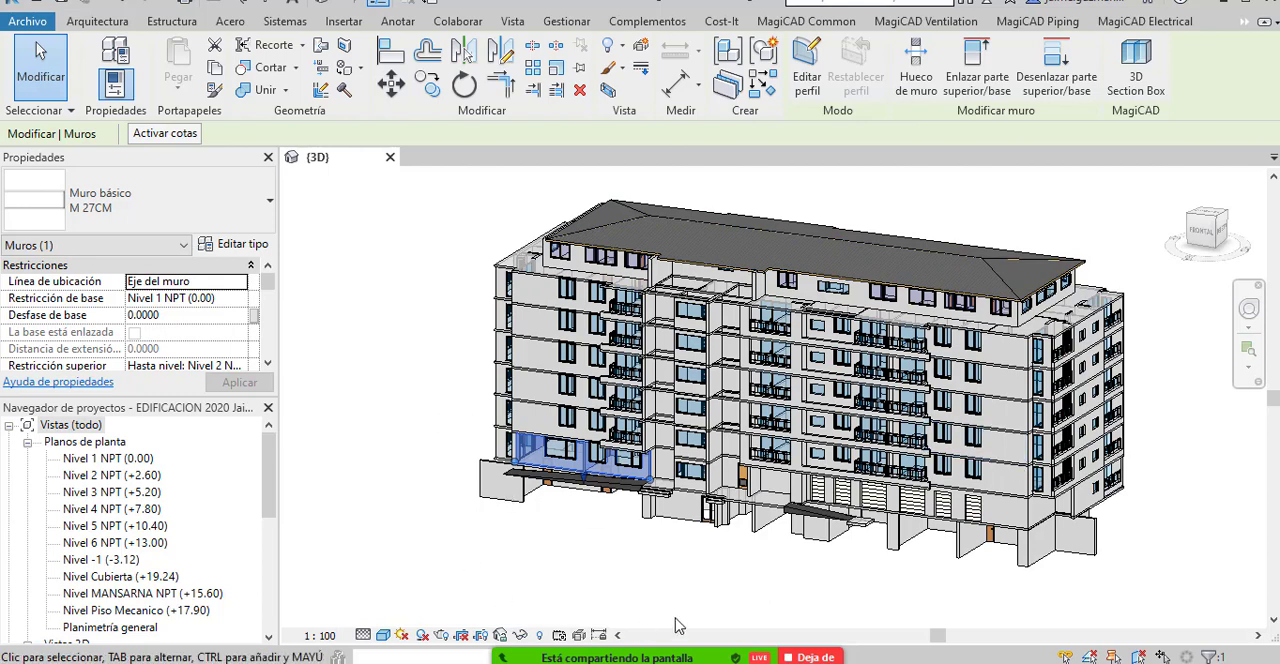
Stop sharing Revit in Zoom, switch to Navisworks and share its INTEROPERABILIDAD BIM5D window instead.
{"action": "mouse_move", "coordinate": [754, 637]}
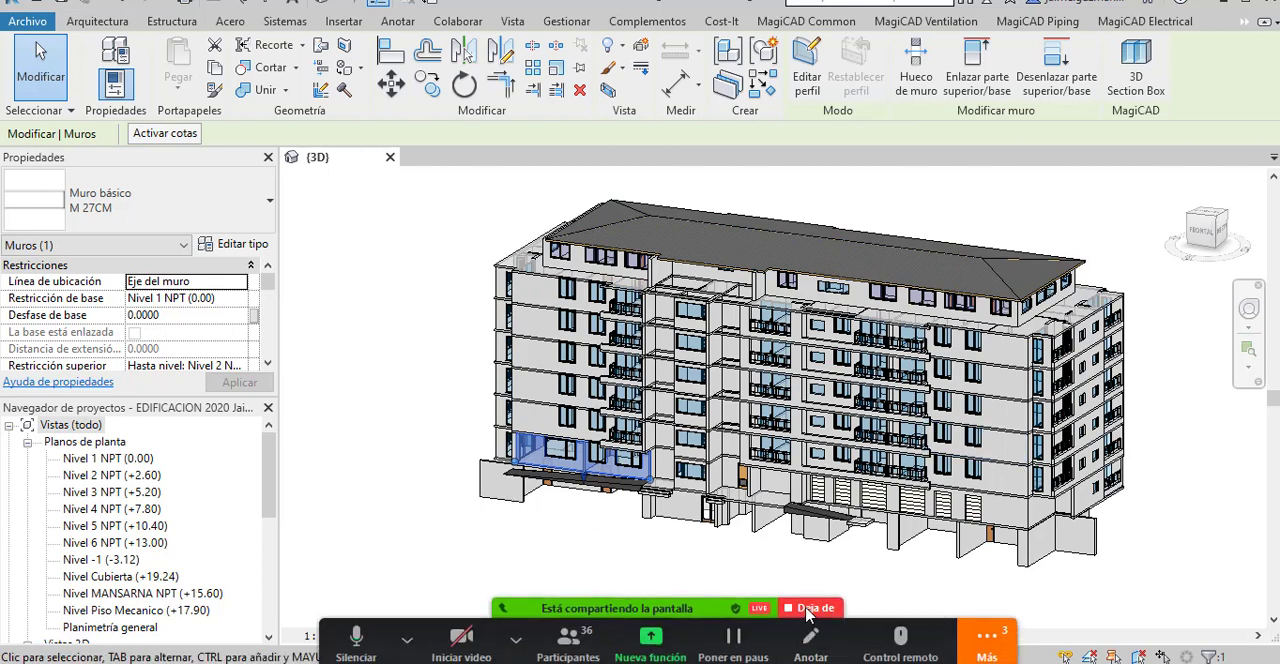
{"action": "left_click", "coordinate": [810, 608]}
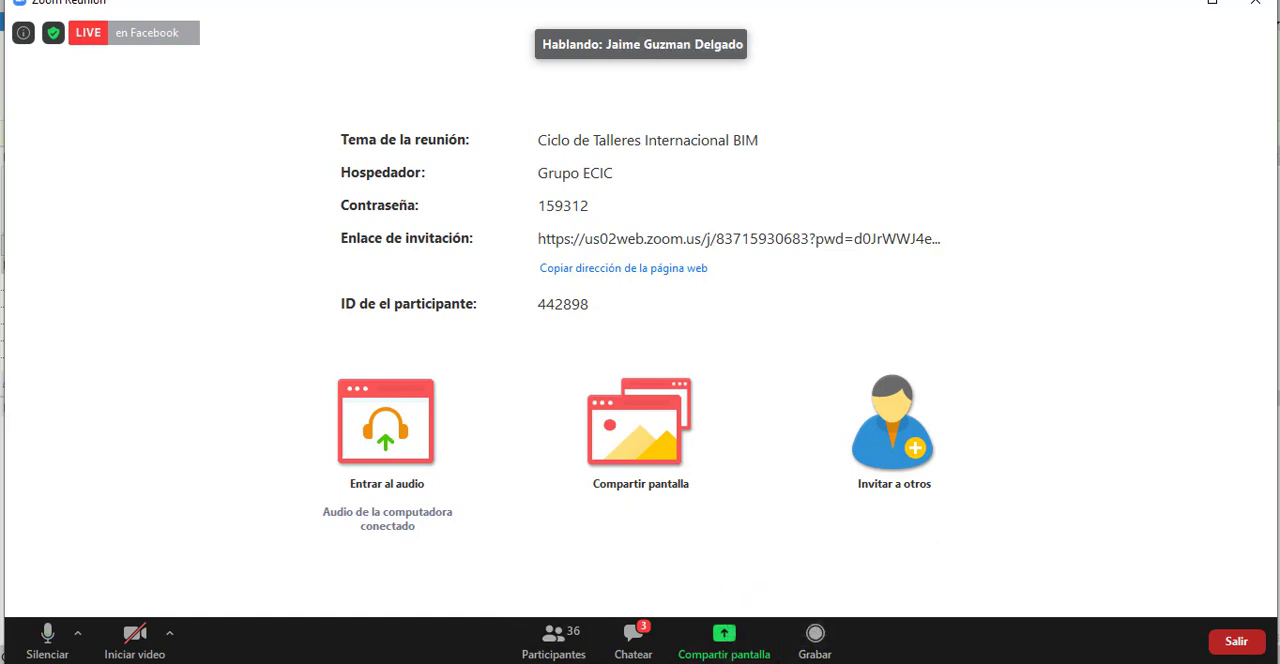
{"action": "left_click", "coordinate": [437, 662]}
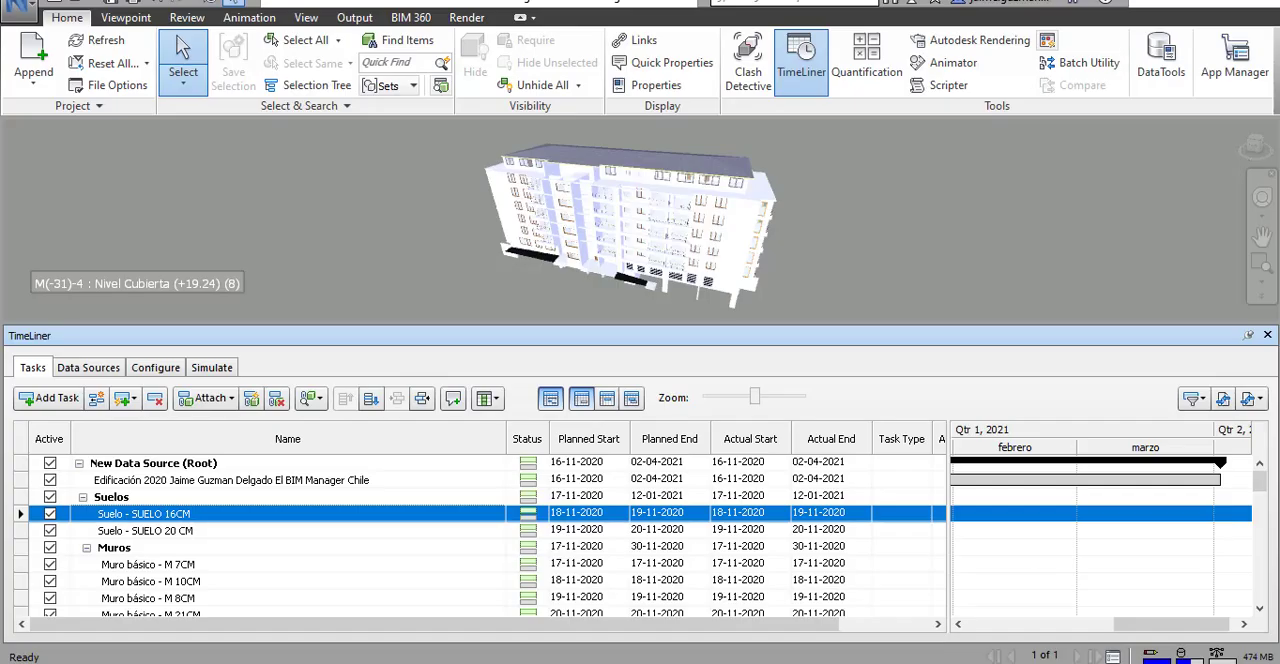
{"action": "left_click", "coordinate": [567, 660]}
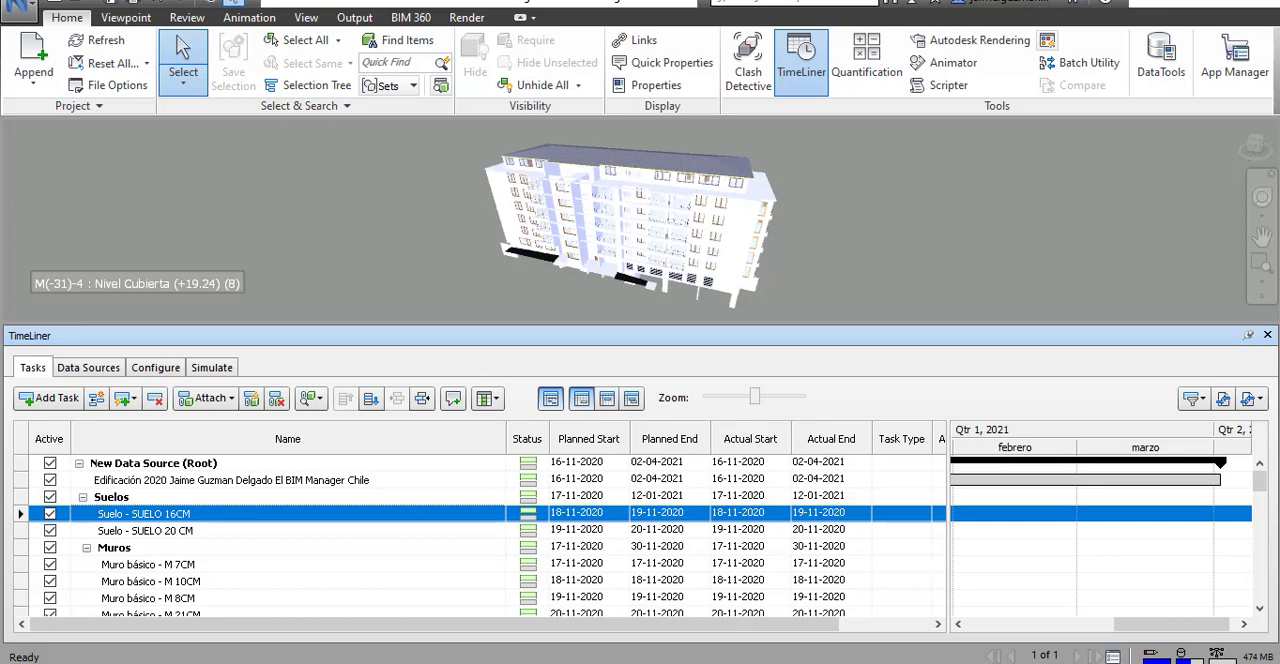
{"action": "left_click", "coordinate": [805, 661]}
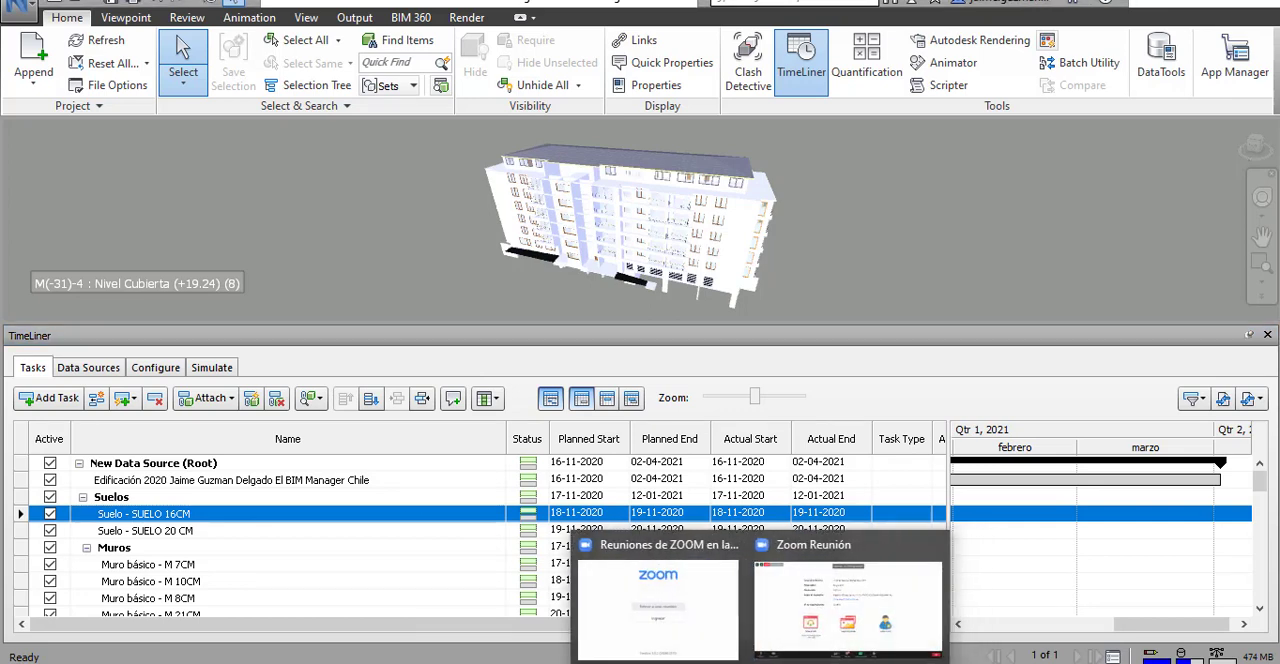
{"action": "left_click", "coordinate": [768, 566]}
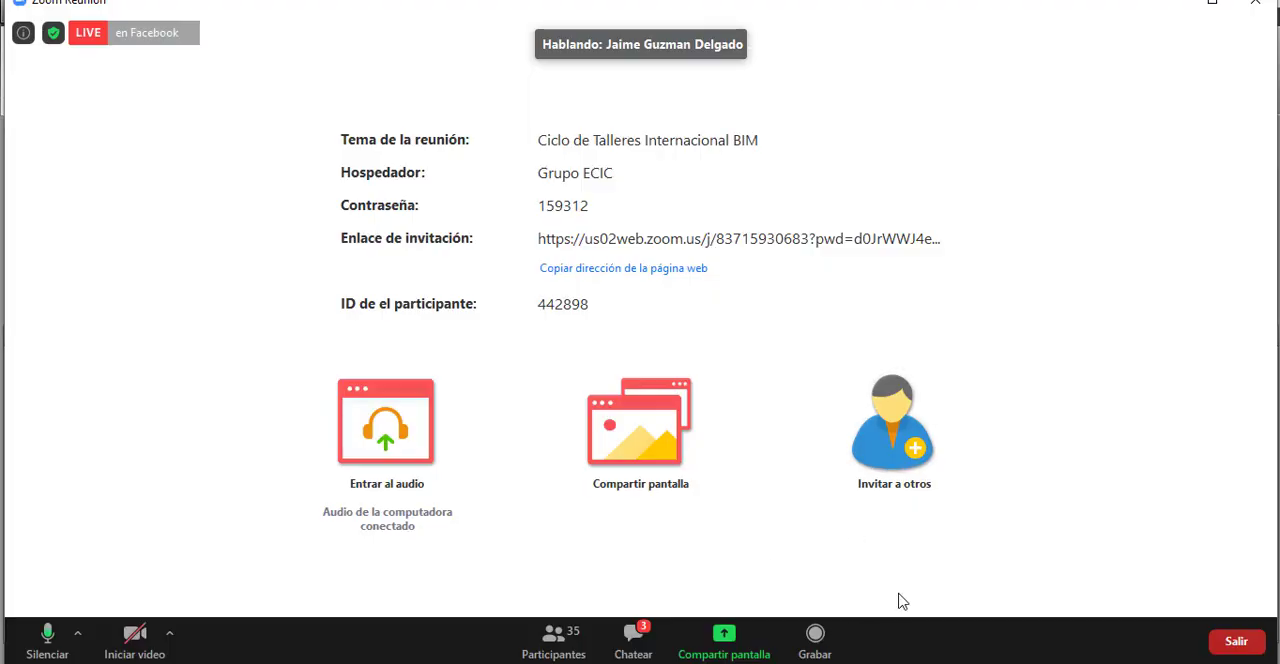
{"action": "left_click", "coordinate": [735, 642]}
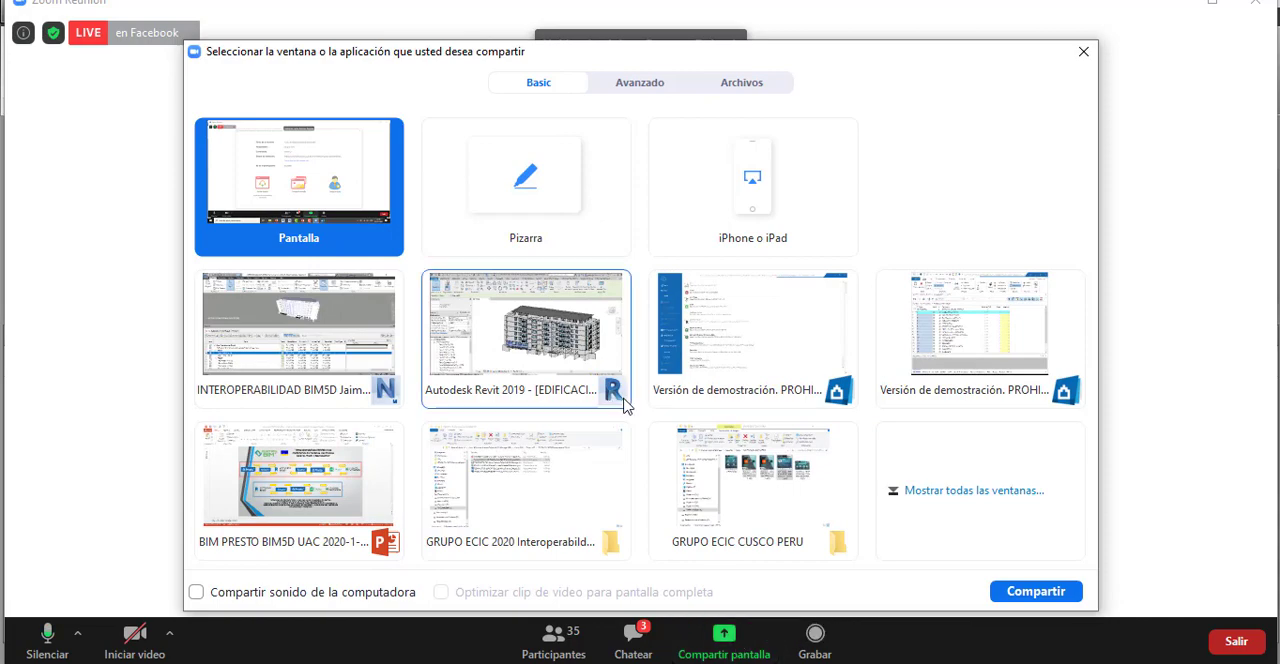
{"action": "left_click", "coordinate": [358, 322]}
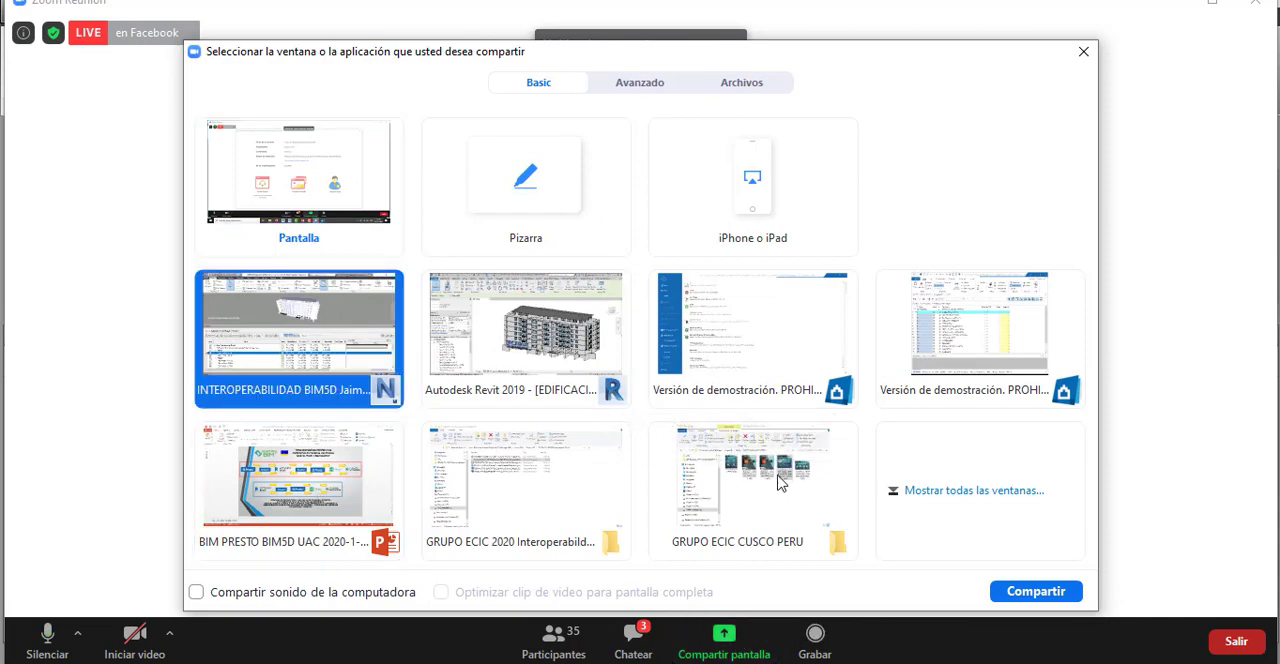
{"action": "left_click", "coordinate": [1015, 594]}
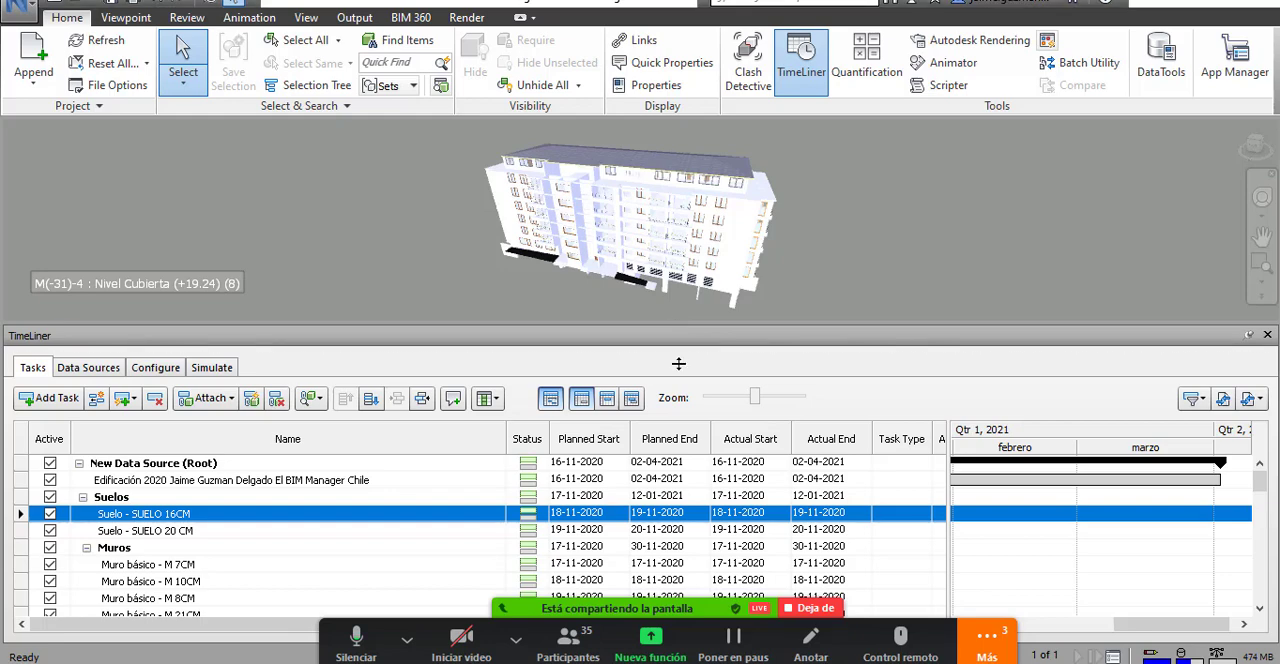
Enlarge the 3D view above TimeLiner and examine the building model from several sides.
{"action": "left_click_drag", "start_coordinate": [675, 324], "coordinate": [675, 371]}
{"action": "scroll", "coordinate": [635, 238], "scroll_direction": "up", "scroll_amount": 1}
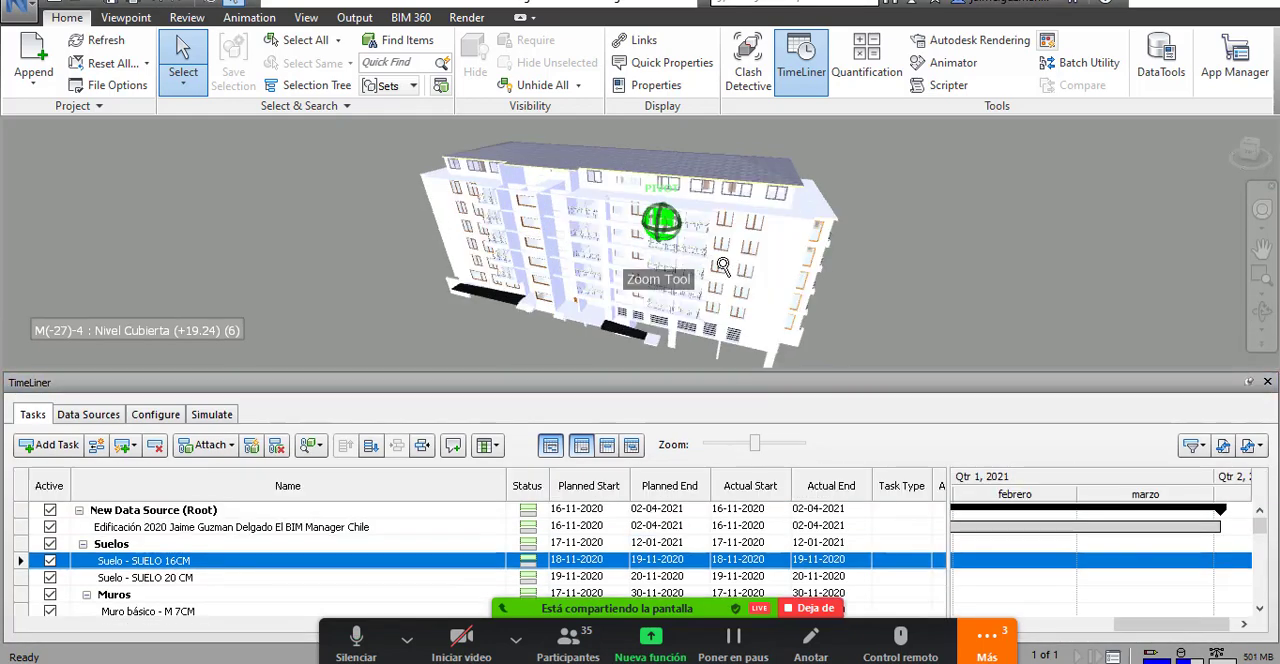
{"action": "left_click_drag", "start_coordinate": [638, 240], "coordinate": [581, 263]}
{"action": "scroll", "coordinate": [701, 228], "scroll_direction": "down", "scroll_amount": 1}
{"action": "scroll", "coordinate": [701, 228], "scroll_direction": "down", "scroll_amount": 1}
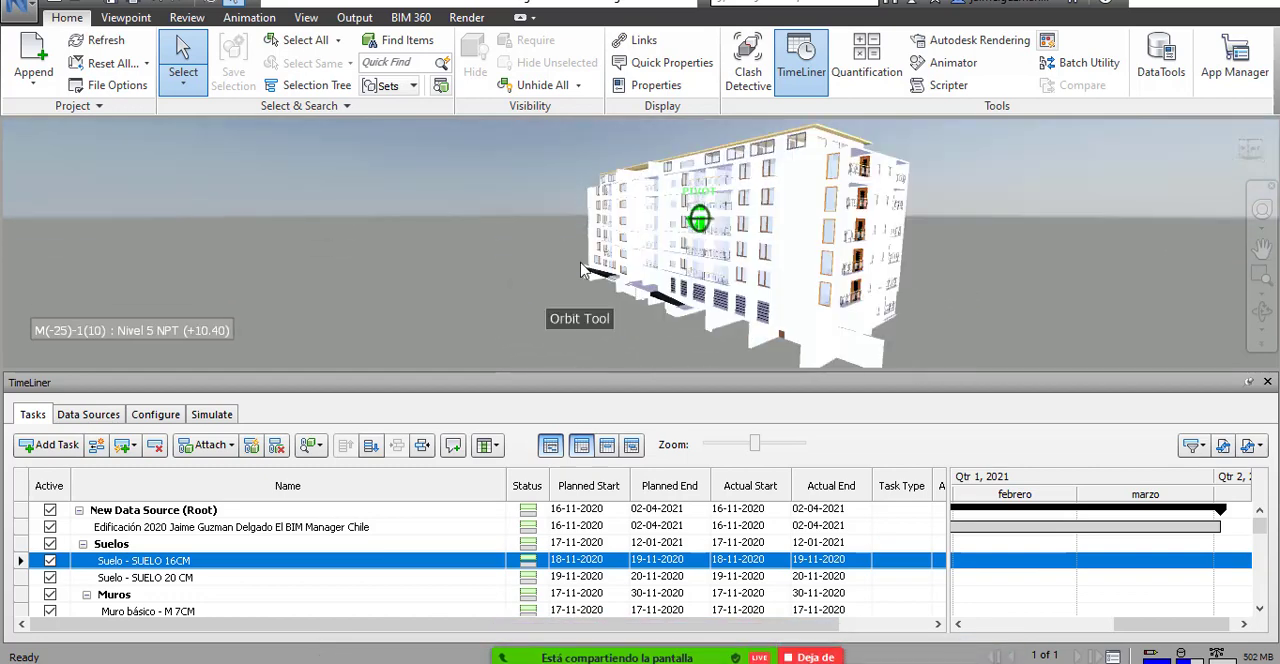
{"action": "left_click_drag", "start_coordinate": [646, 315], "coordinate": [942, 333]}
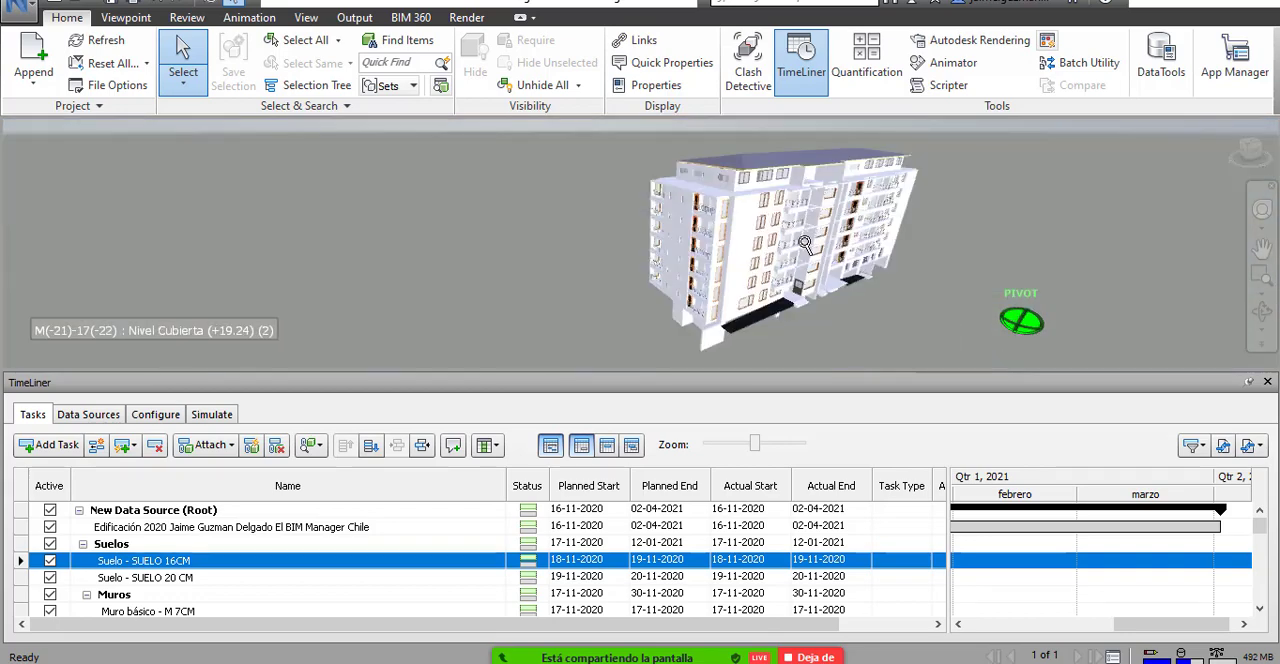
{"action": "scroll", "coordinate": [806, 240], "scroll_direction": "up", "scroll_amount": 3}
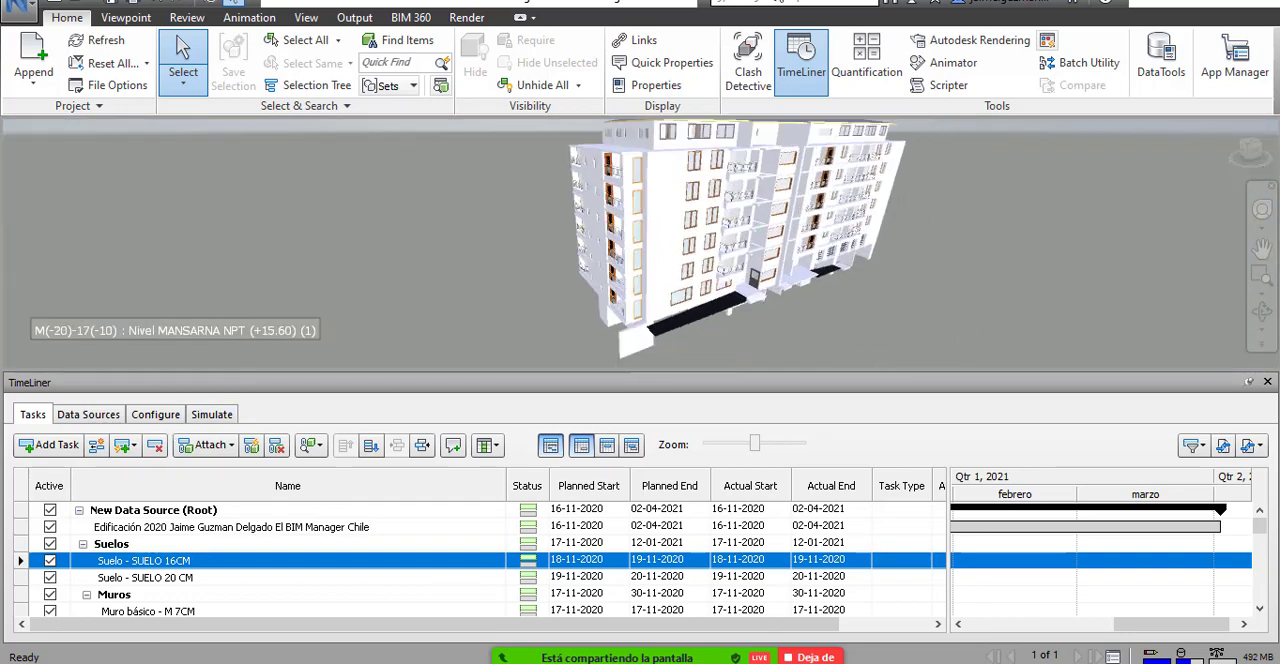
Review the available TimeLiner data source types and the field mapping of New Data Source, leaving both unchanged.
{"action": "left_click", "coordinate": [88, 414]}
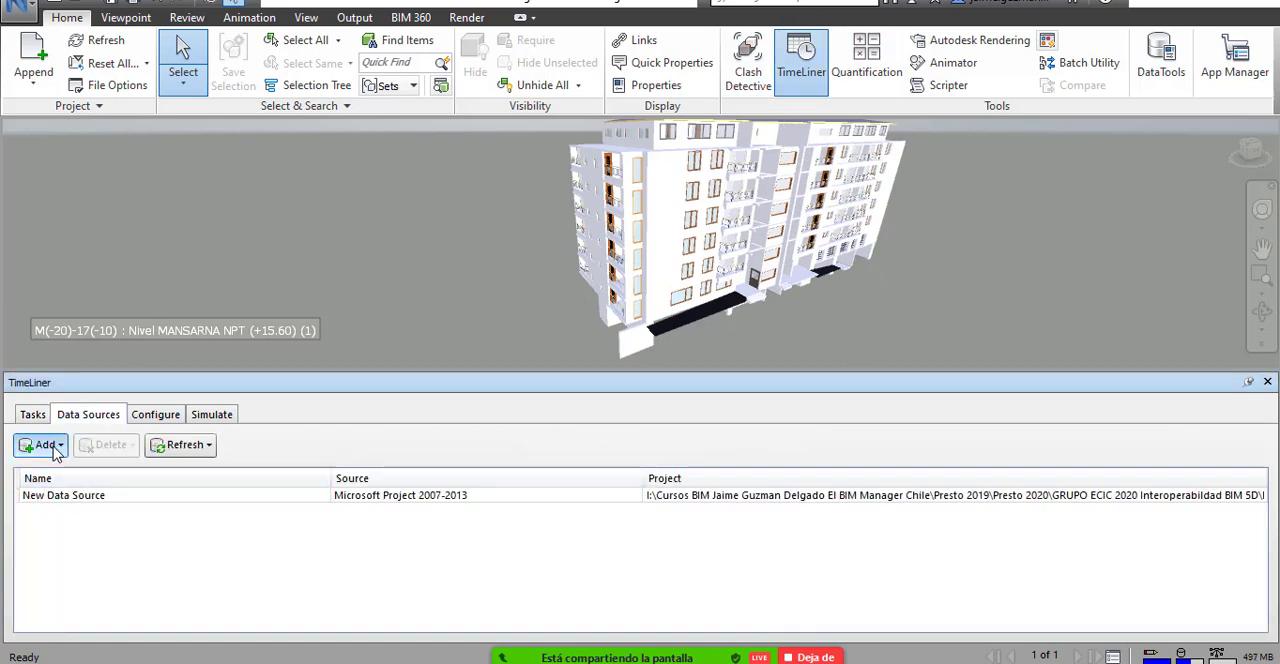
{"action": "left_click", "coordinate": [57, 449]}
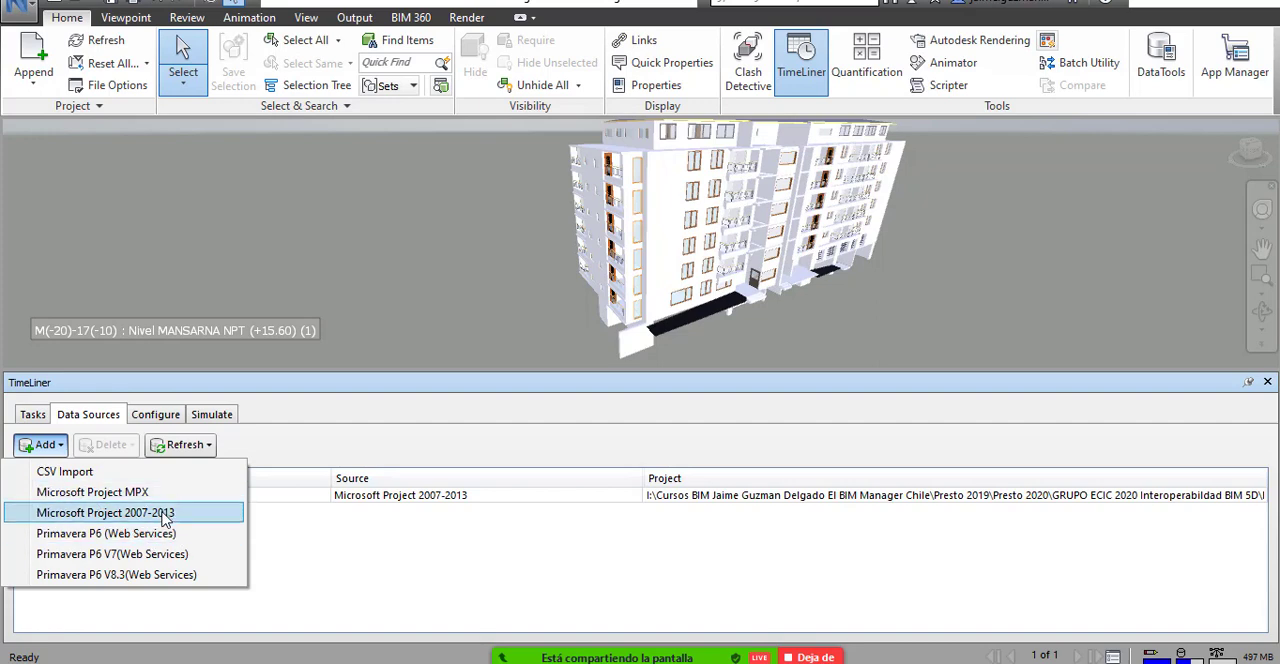
{"action": "left_click", "coordinate": [303, 440]}
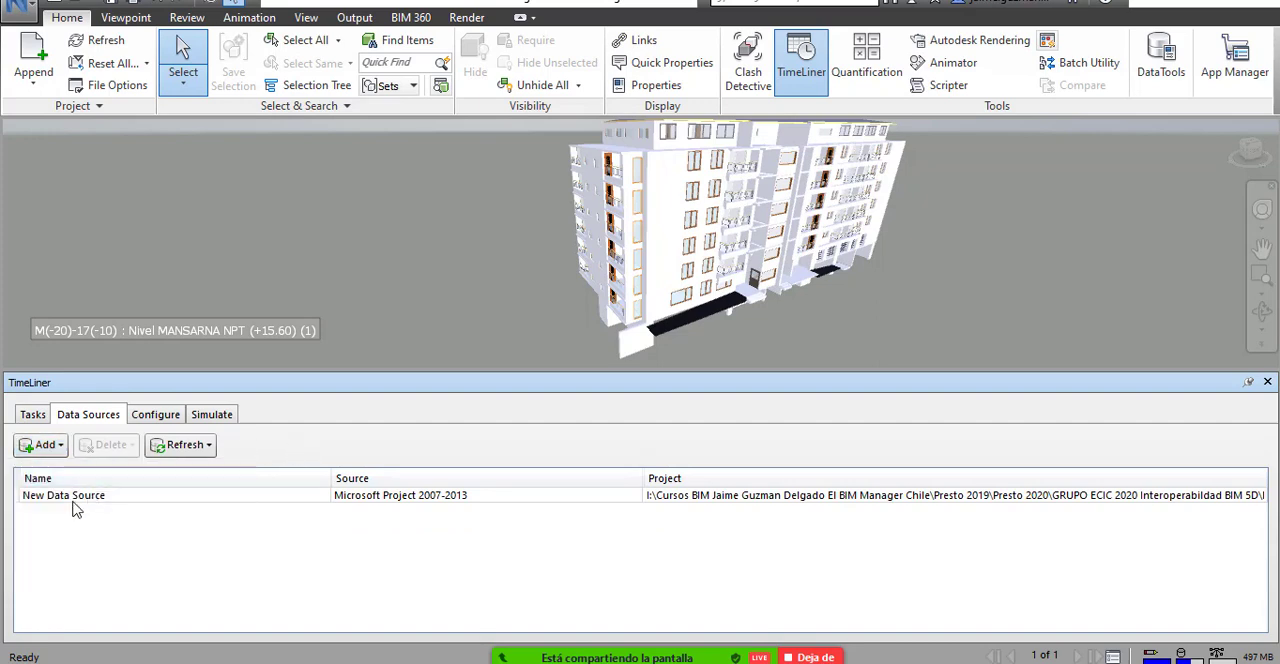
{"action": "right_click", "coordinate": [72, 501]}
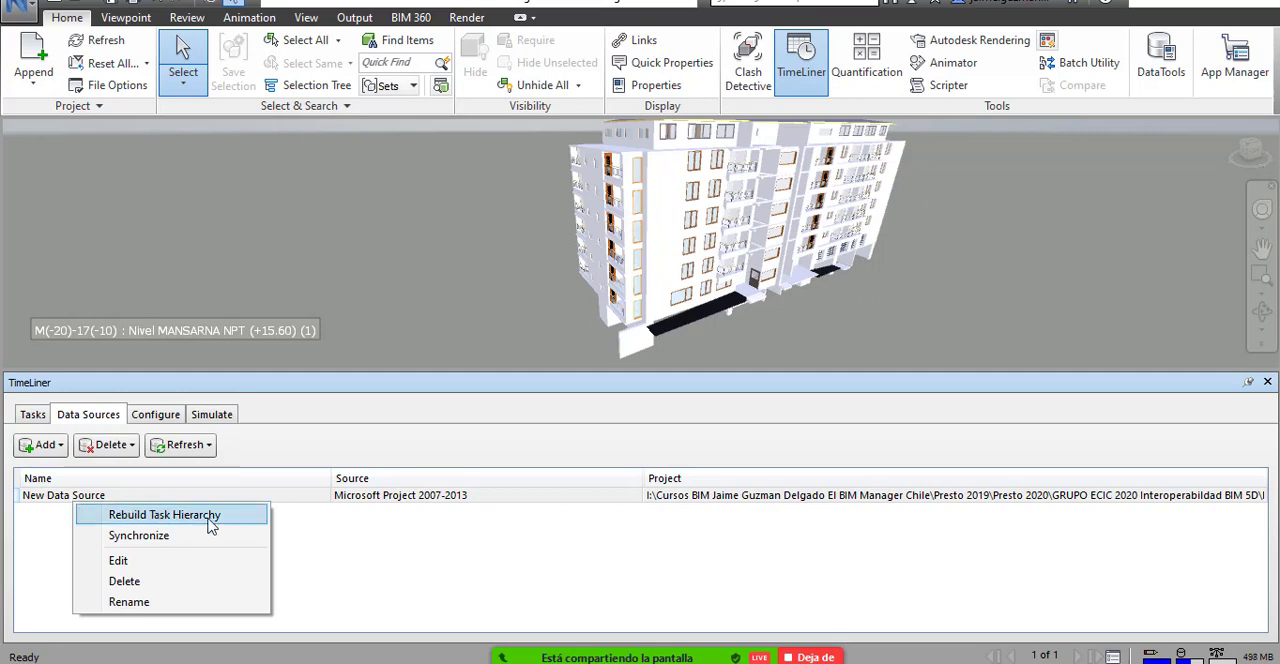
{"action": "left_click", "coordinate": [128, 562]}
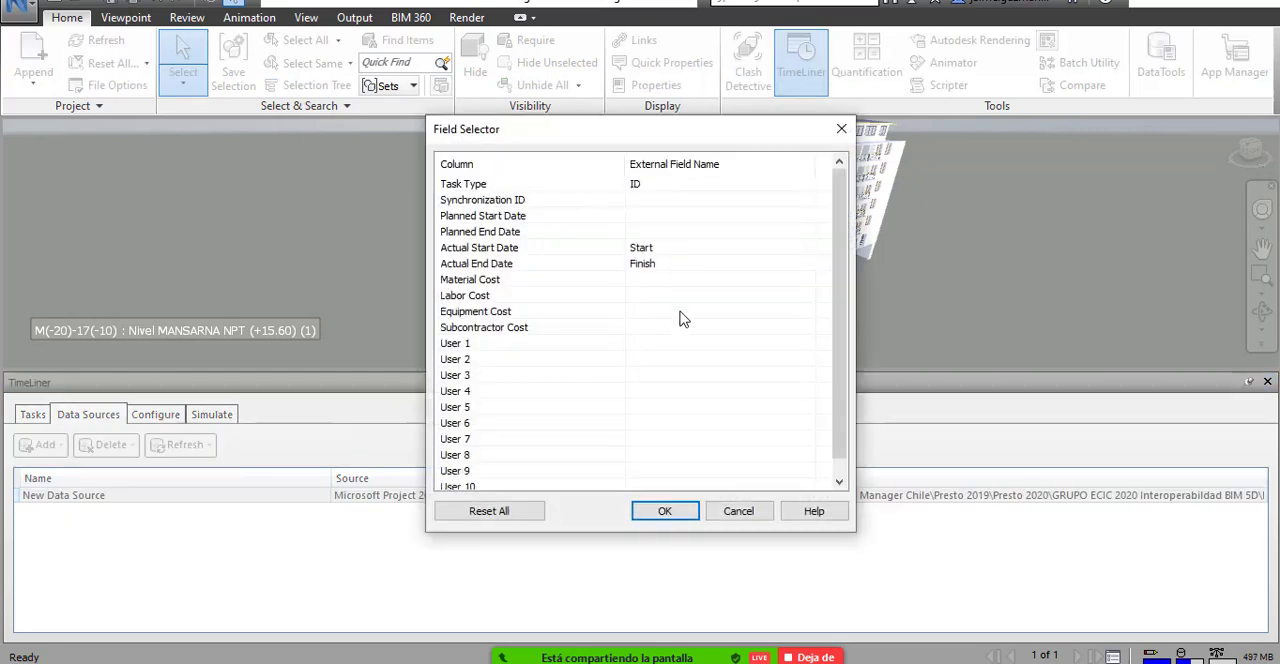
{"action": "scroll", "coordinate": [842, 286], "scroll_direction": "down", "scroll_amount": 1}
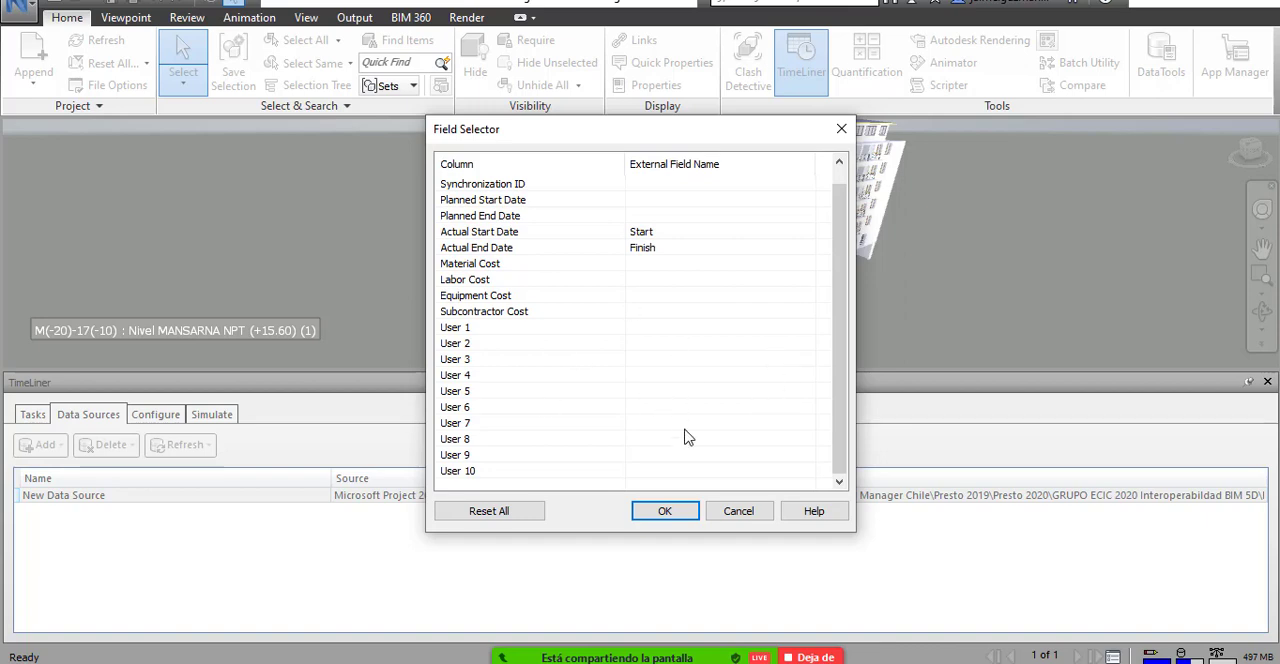
{"action": "left_click", "coordinate": [740, 511]}
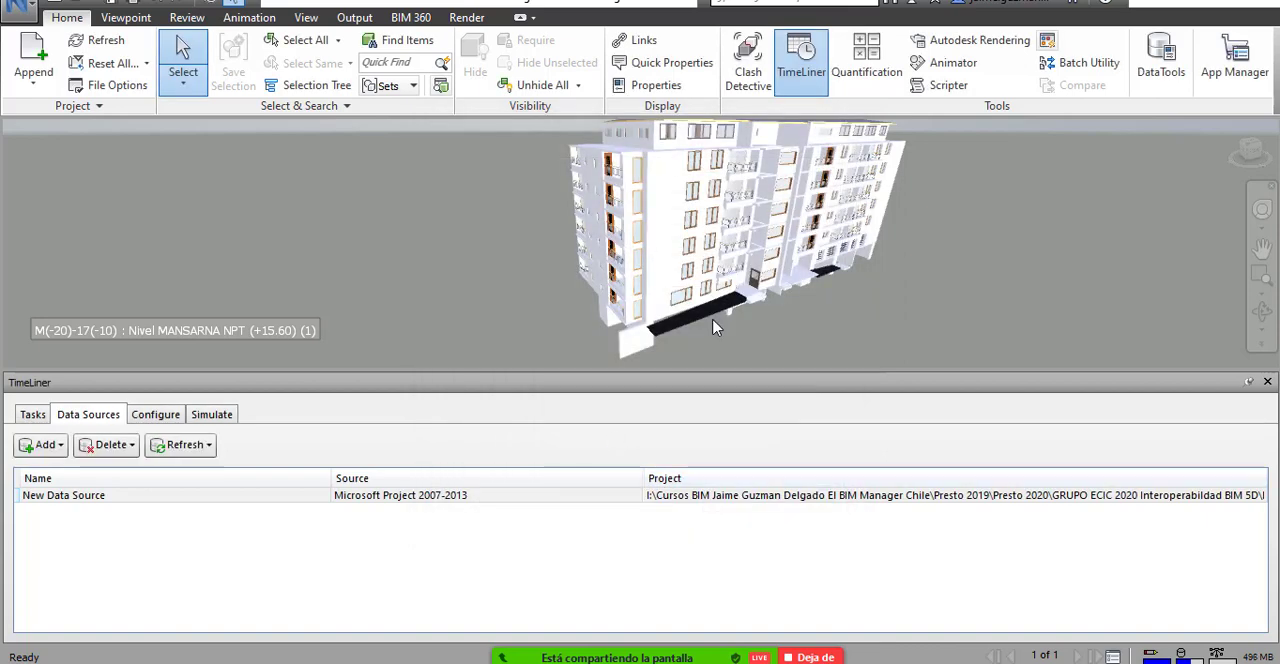
Examine the building's facades and lower levels up close in the 3D view, going around its end walls.
{"action": "scroll", "coordinate": [709, 308], "scroll_direction": "up", "scroll_amount": 3}
{"action": "left_click_drag", "start_coordinate": [709, 308], "coordinate": [886, 301]}
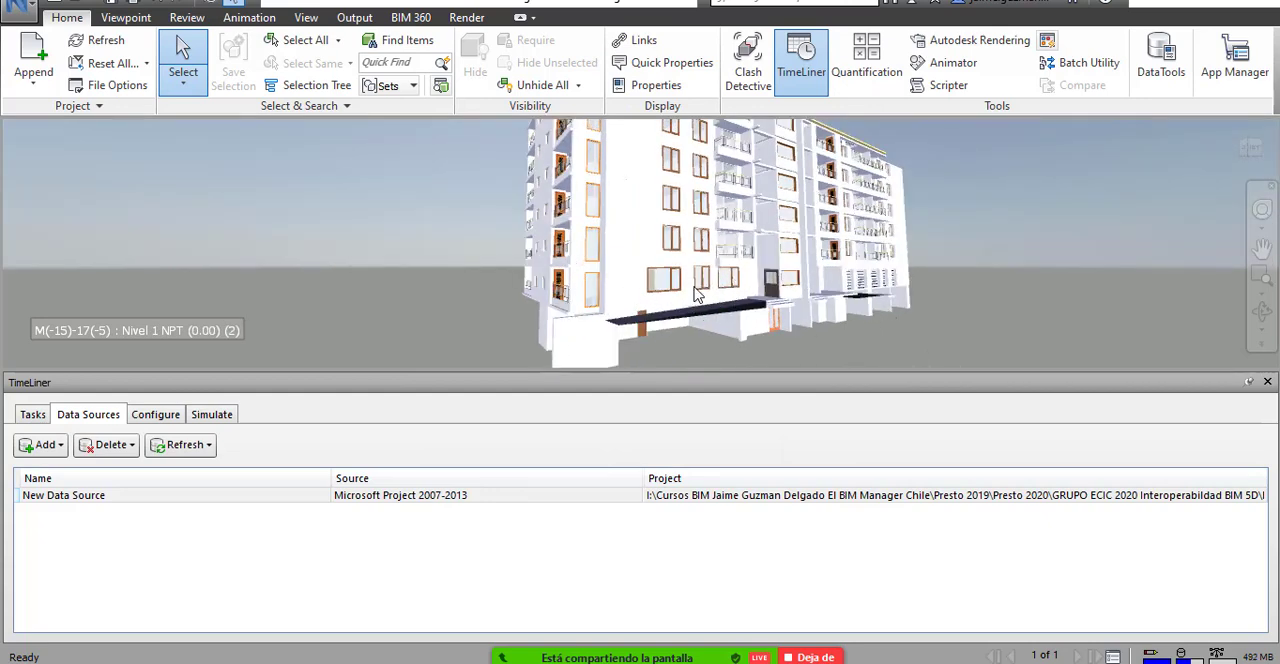
{"action": "left_click_drag", "start_coordinate": [720, 307], "coordinate": [1090, 257]}
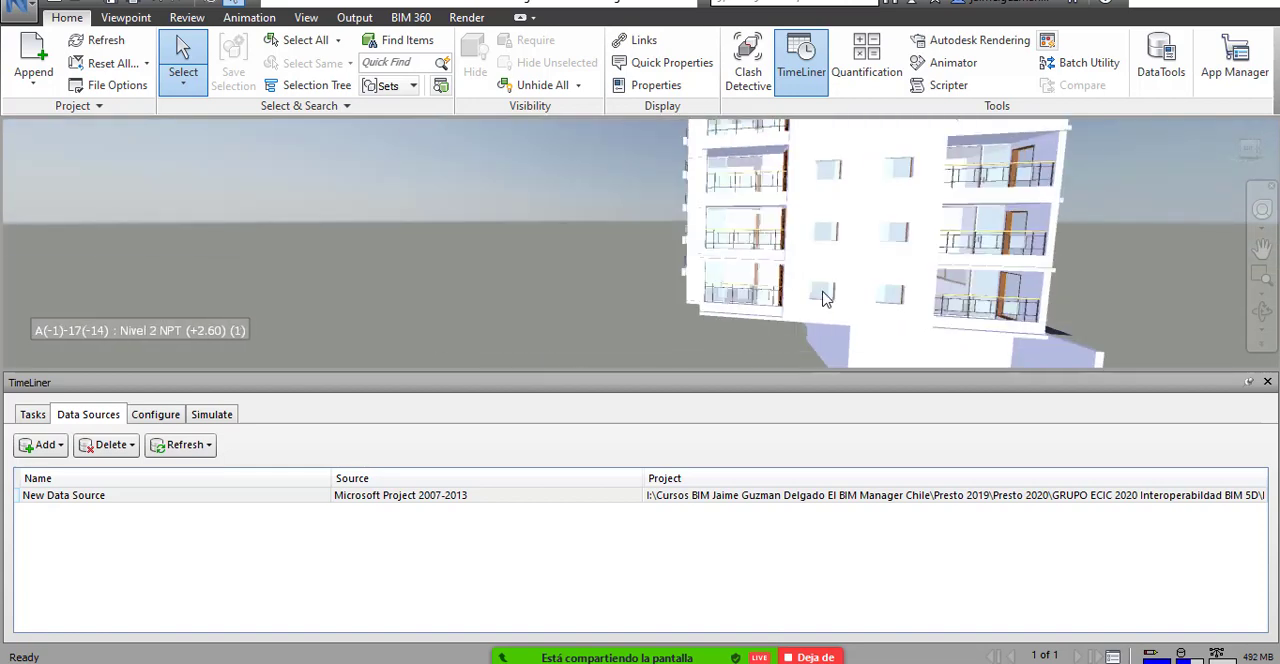
{"action": "scroll", "coordinate": [827, 261], "scroll_direction": "down", "scroll_amount": 1}
{"action": "scroll", "coordinate": [873, 262], "scroll_direction": "down", "scroll_amount": 1}
{"action": "left_click_drag", "start_coordinate": [873, 262], "coordinate": [952, 246]}
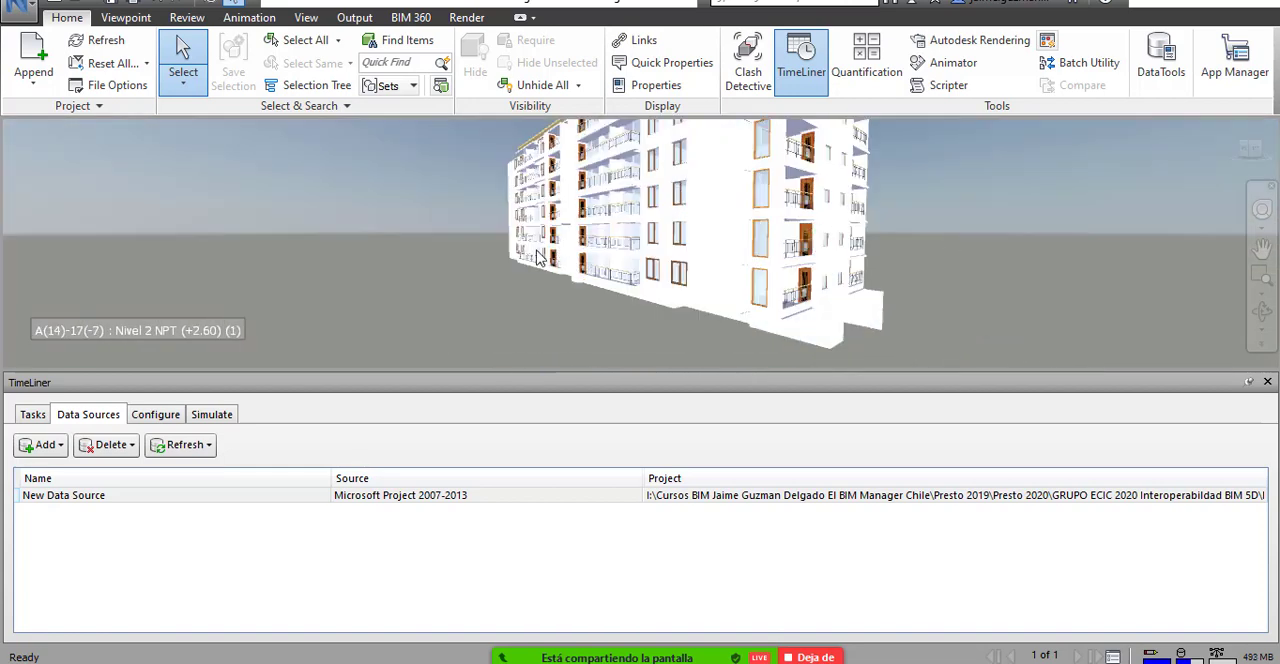
{"action": "scroll", "coordinate": [687, 283], "scroll_direction": "down", "scroll_amount": 2}
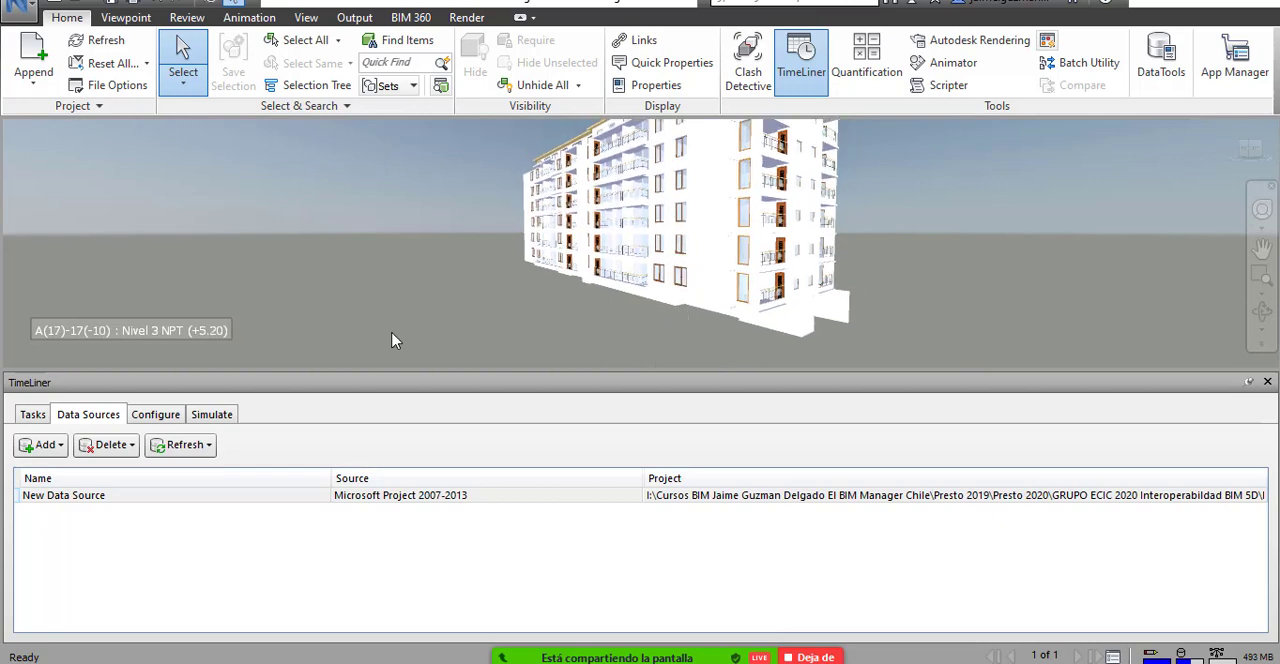
Show the TimeLiner task list in a taller pane, with the Gantt chart at November 2020 and the whole building in view.
{"action": "left_click", "coordinate": [36, 416]}
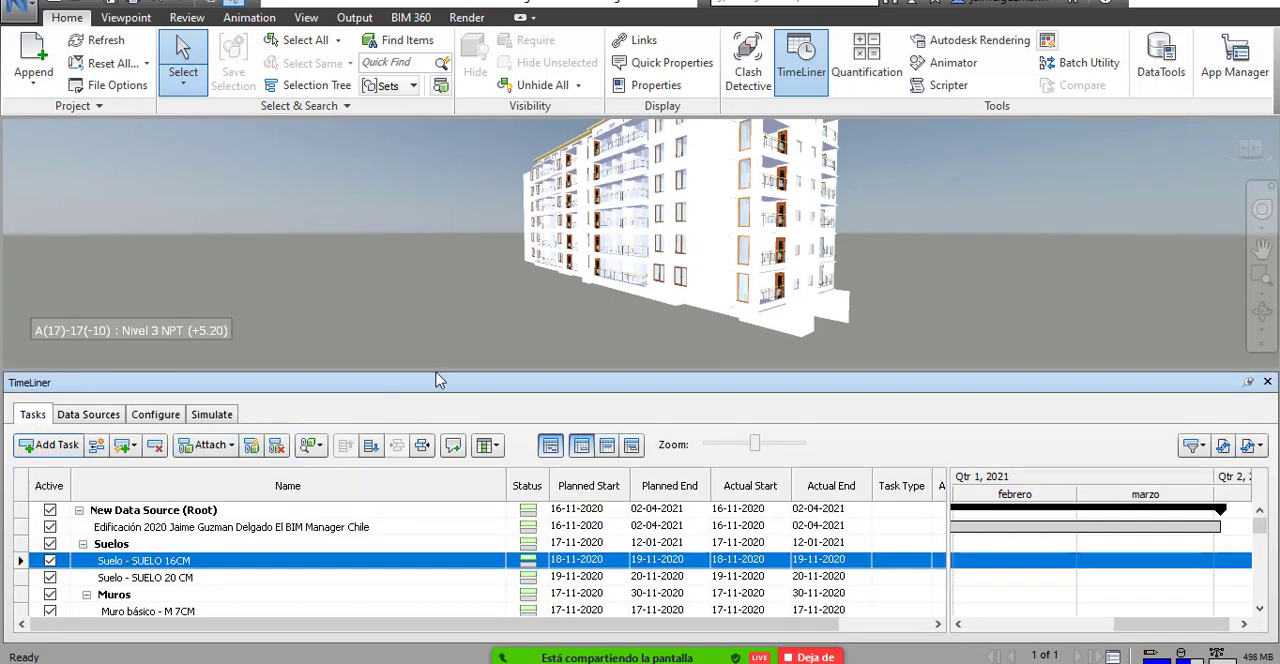
{"action": "left_click_drag", "start_coordinate": [448, 380], "coordinate": [448, 328]}
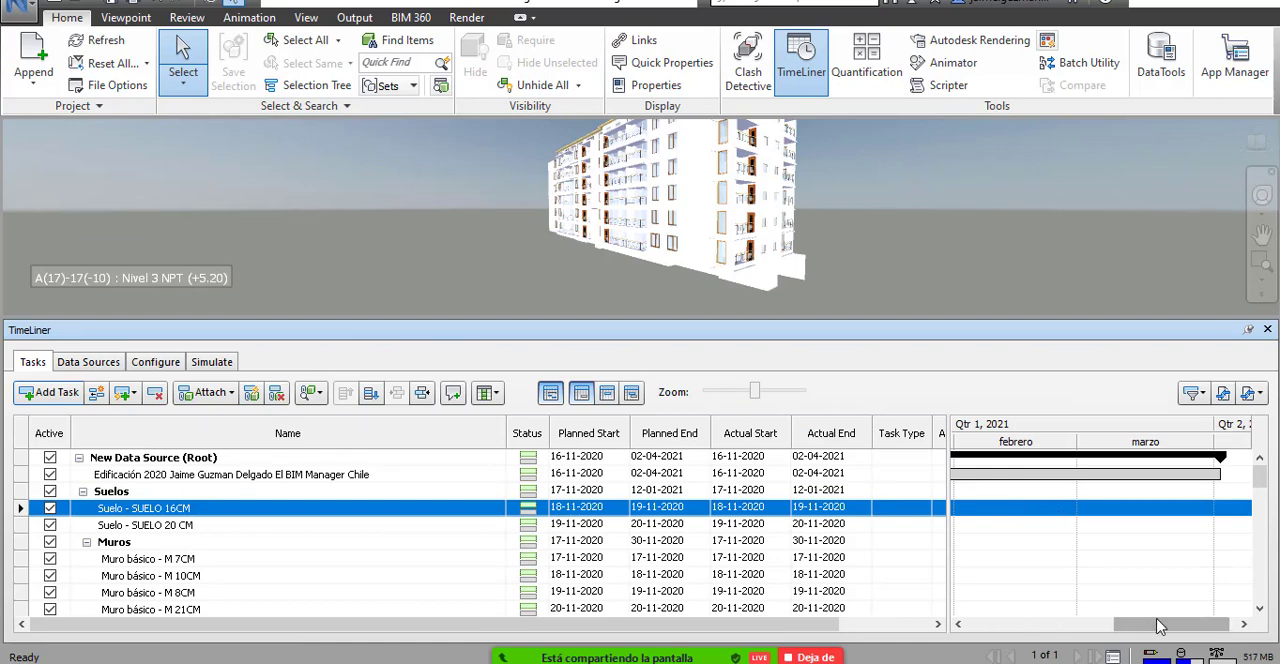
{"action": "left_click_drag", "start_coordinate": [1160, 628], "coordinate": [1008, 630]}
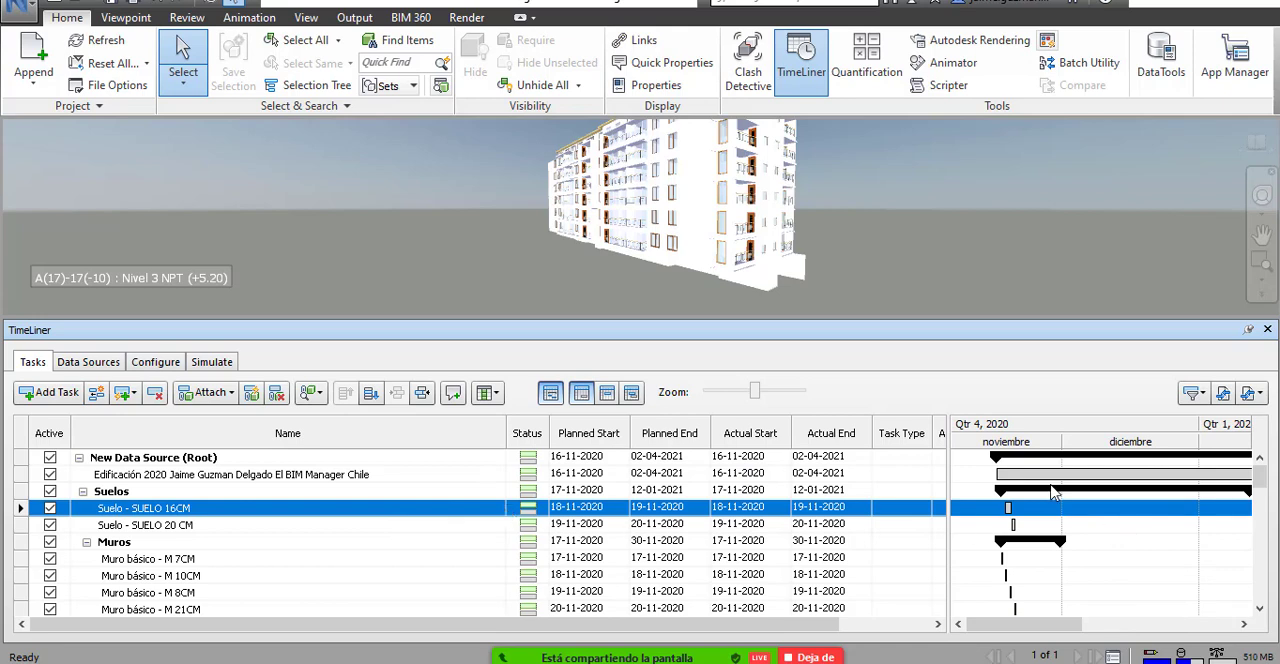
{"action": "scroll", "coordinate": [834, 213], "scroll_direction": "down", "scroll_amount": 1}
{"action": "left_click_drag", "start_coordinate": [834, 214], "coordinate": [812, 246]}
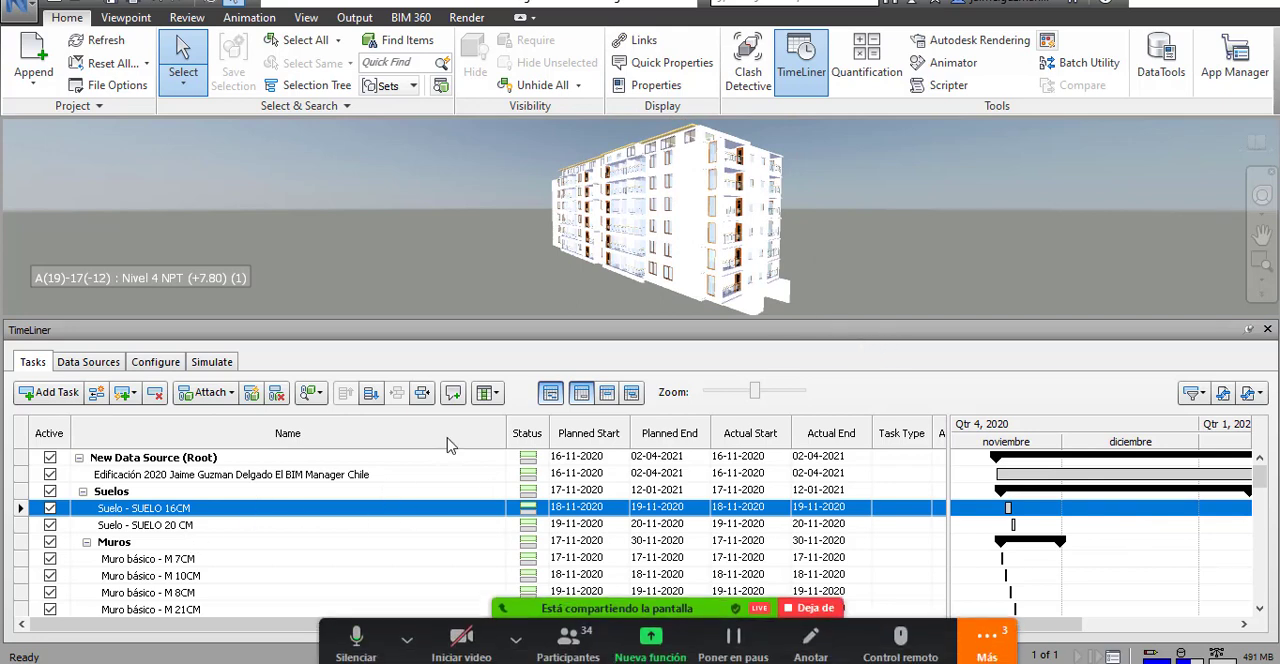
Select the Nivel 1 exterior walls around the building's corner, including those beside the balcony.
{"action": "scroll", "coordinate": [705, 288], "scroll_direction": "up", "scroll_amount": 3}
{"action": "left_click_drag", "start_coordinate": [677, 278], "coordinate": [746, 234]}
{"action": "left_click", "coordinate": [706, 275]}
{"action": "scroll", "coordinate": [697, 270], "scroll_direction": "up", "scroll_amount": 3}
{"action": "left_click_drag", "start_coordinate": [711, 186], "coordinate": [718, 245]}
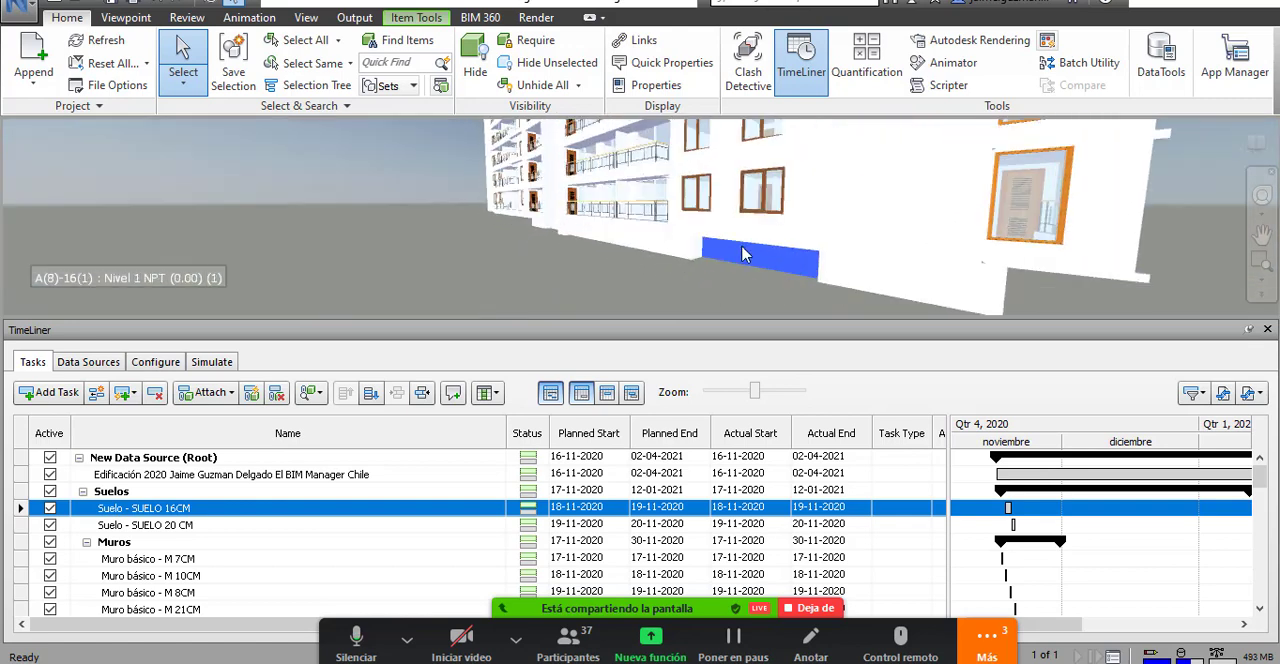
{"action": "left_click", "coordinate": [716, 236]}
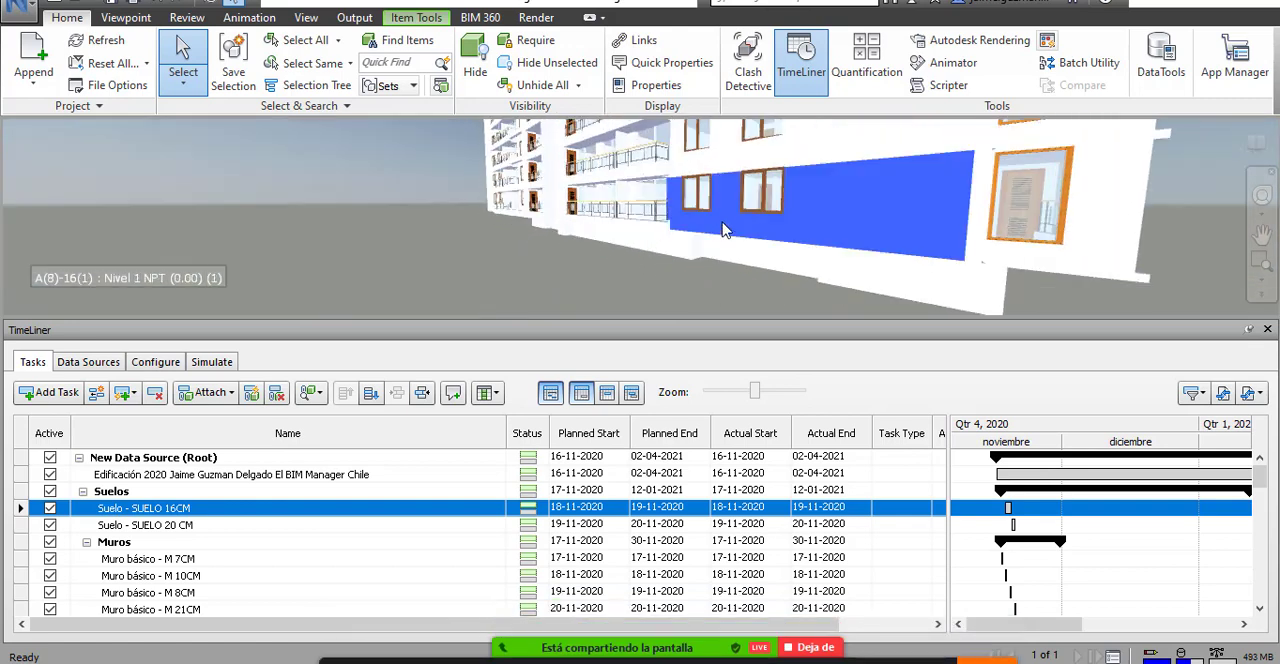
{"action": "scroll", "coordinate": [716, 236], "scroll_direction": "down", "scroll_amount": 2}
{"action": "left_click_drag", "start_coordinate": [716, 236], "coordinate": [745, 188]}
{"action": "left_click", "coordinate": [757, 203], "text": "ctrl"}
{"action": "left_click", "coordinate": [810, 212], "text": "ctrl"}
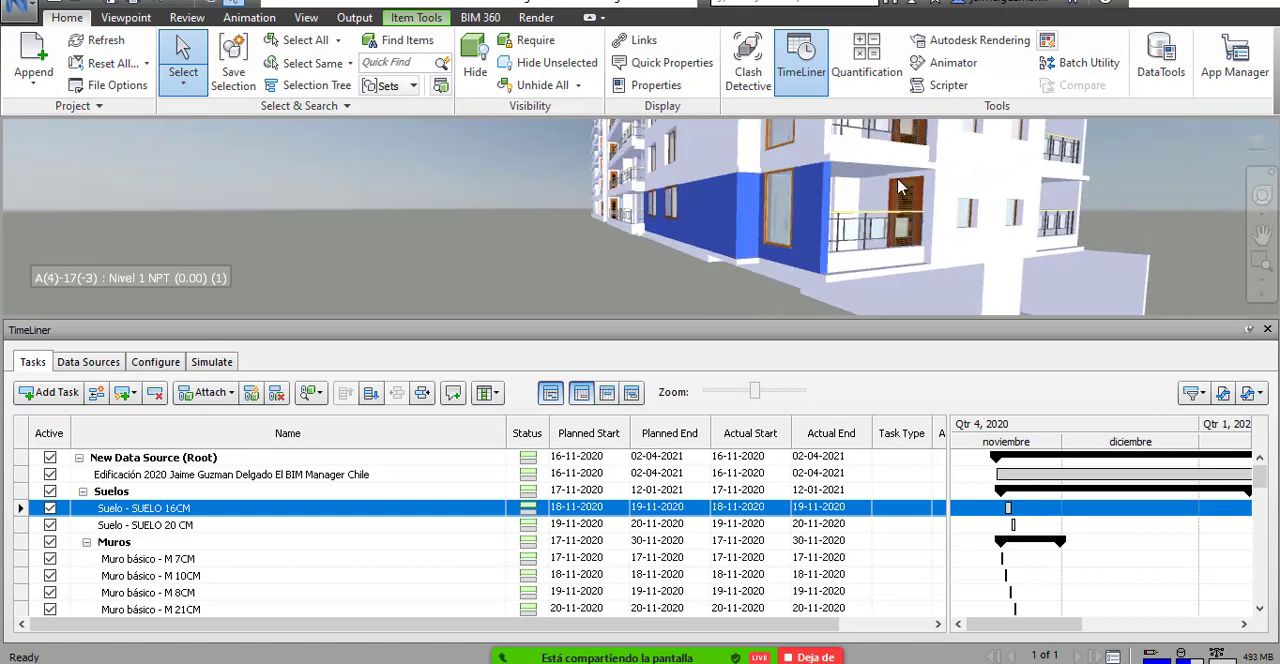
{"action": "left_click", "coordinate": [945, 205], "text": "ctrl"}
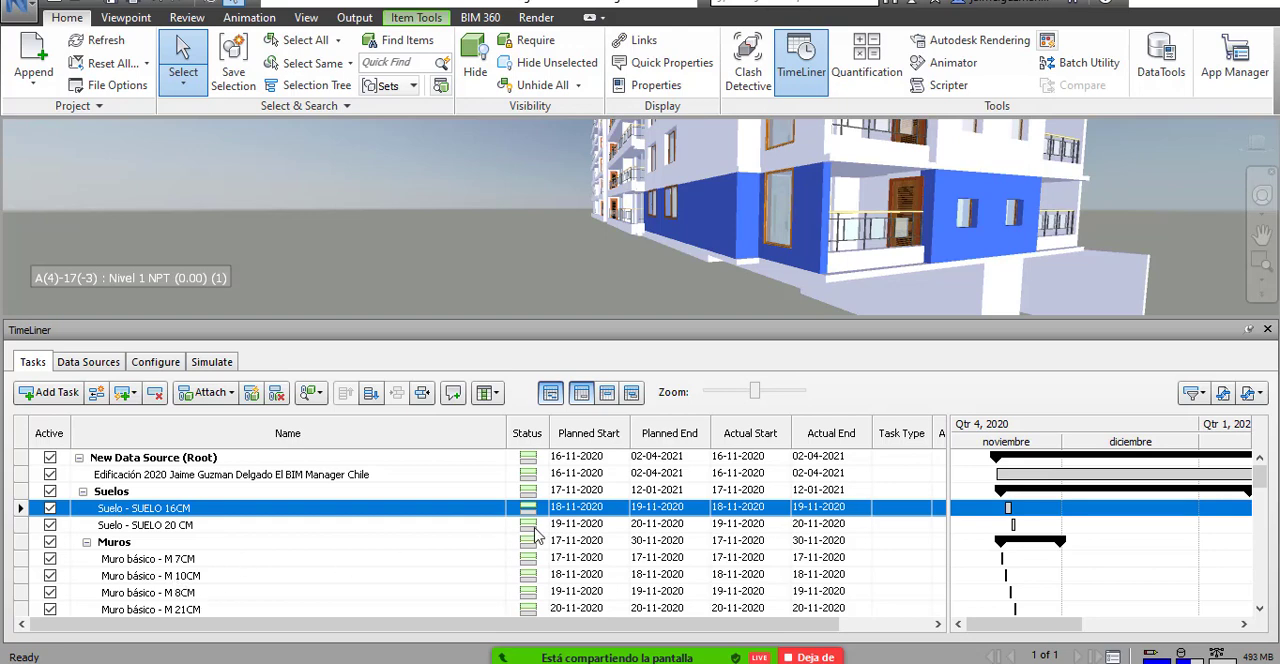
Attach the selected exterior walls to the Muro básico - M 27CM task and hide them in the model.
{"action": "left_click", "coordinate": [183, 609]}
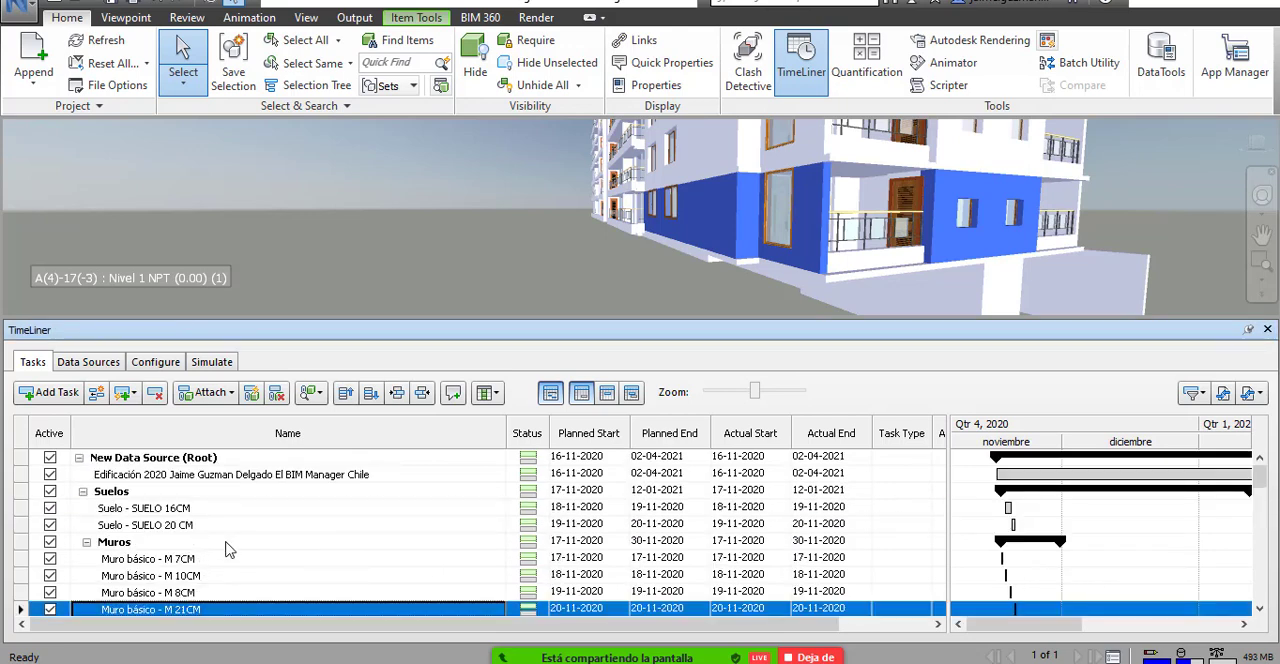
{"action": "right_click", "coordinate": [189, 586]}
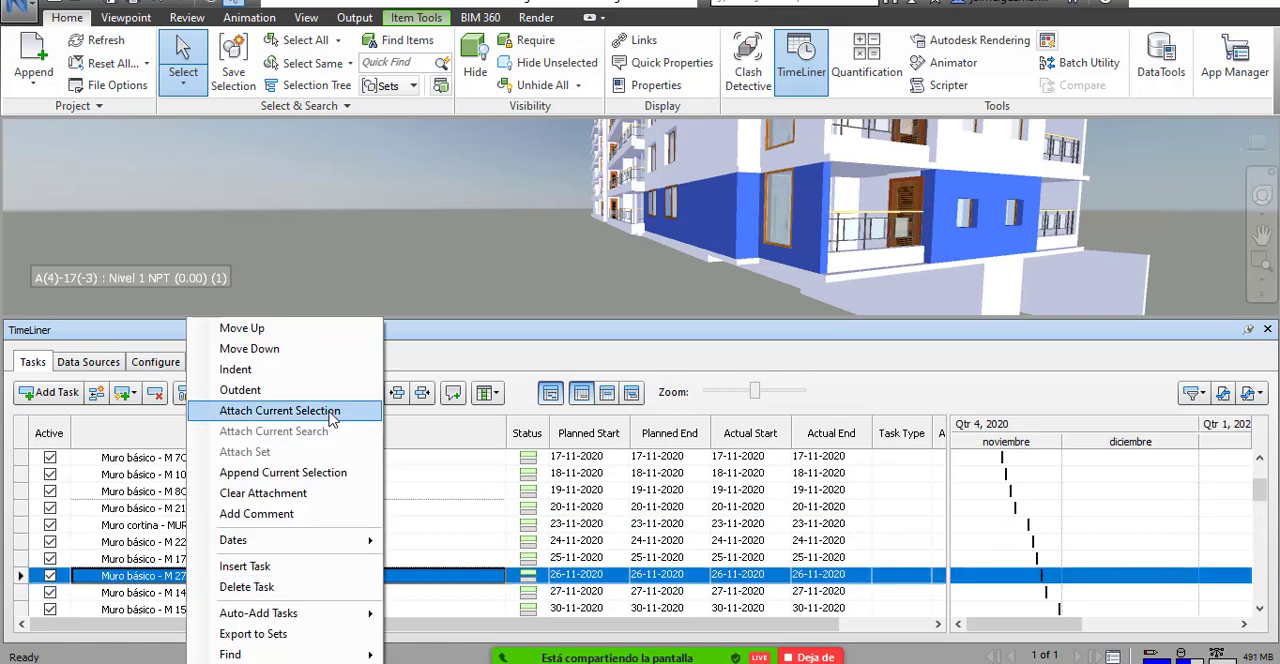
{"action": "left_click", "coordinate": [328, 411]}
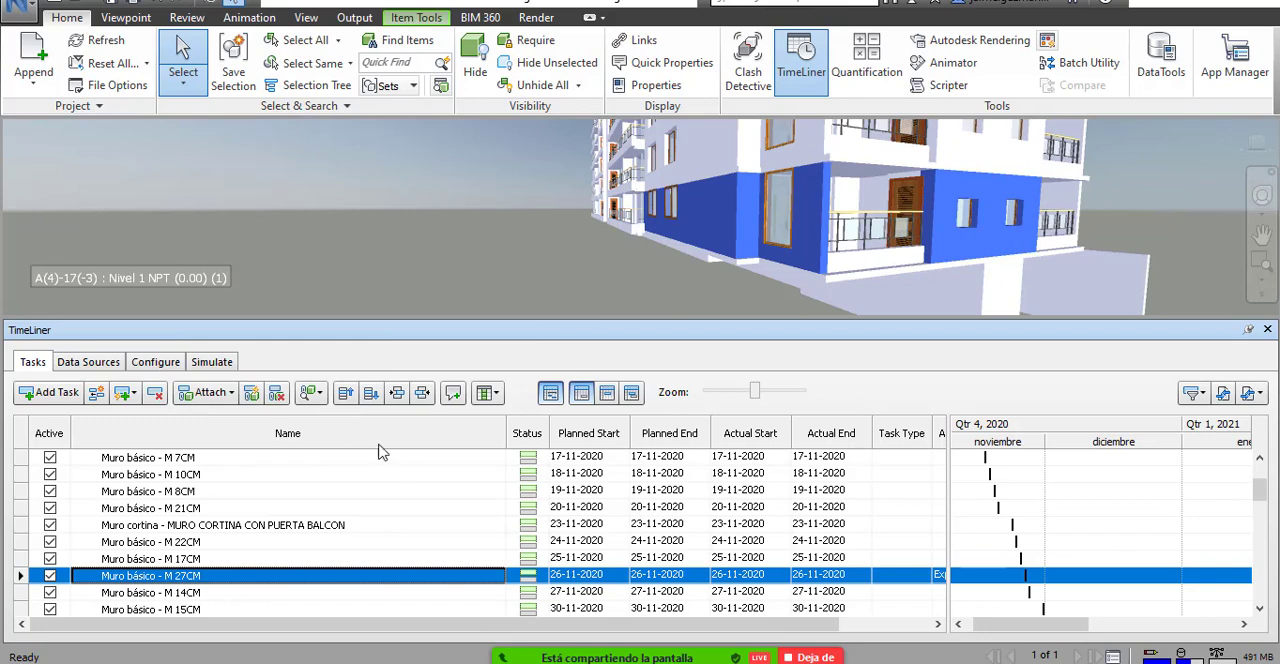
{"action": "left_click", "coordinate": [476, 70]}
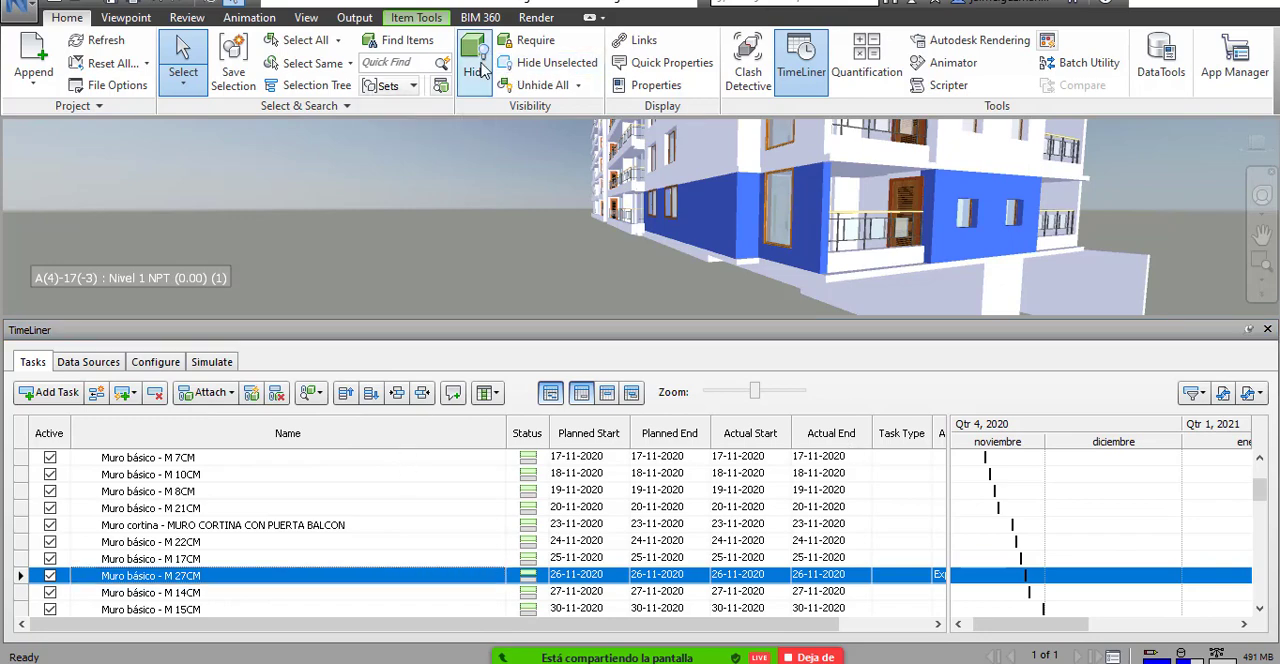
Select the three exposed interior partition walls behind the hidden facade on Nivel 1.
{"action": "scroll", "coordinate": [858, 242], "scroll_direction": "up", "scroll_amount": 4}
{"action": "left_click_drag", "start_coordinate": [855, 240], "coordinate": [928, 242]}
{"action": "left_click", "coordinate": [733, 231]}
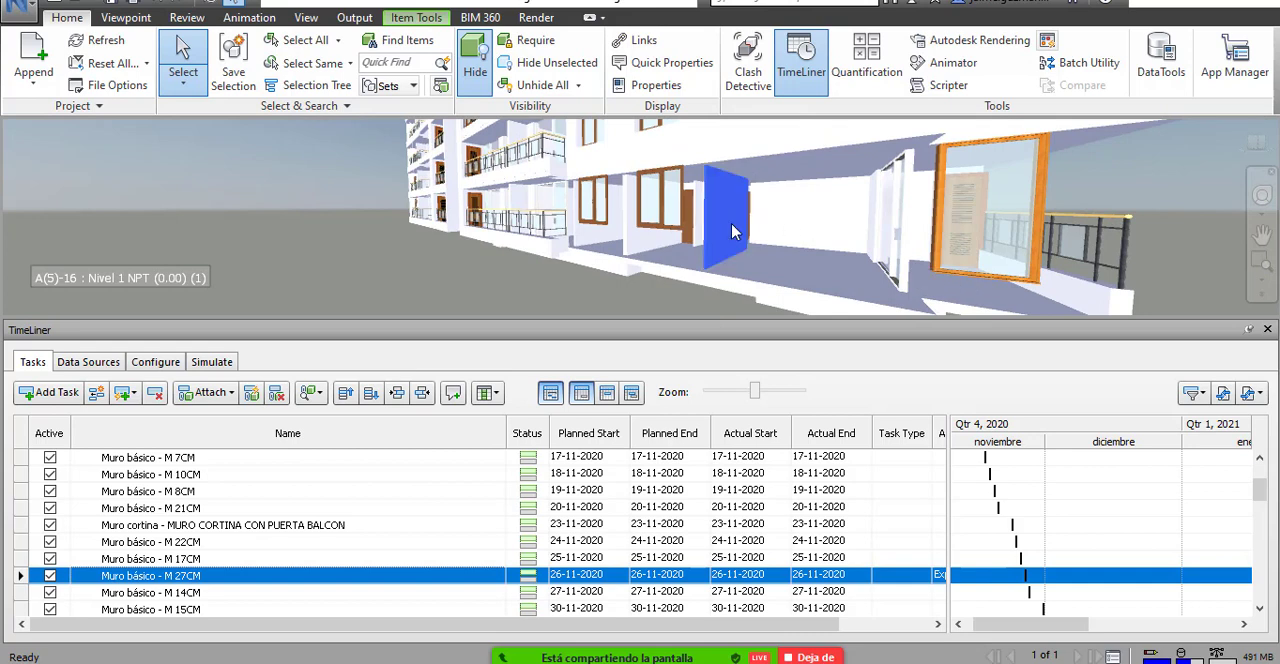
{"action": "left_click", "coordinate": [655, 232], "text": "ctrl"}
{"action": "left_click", "coordinate": [606, 226], "text": "ctrl"}
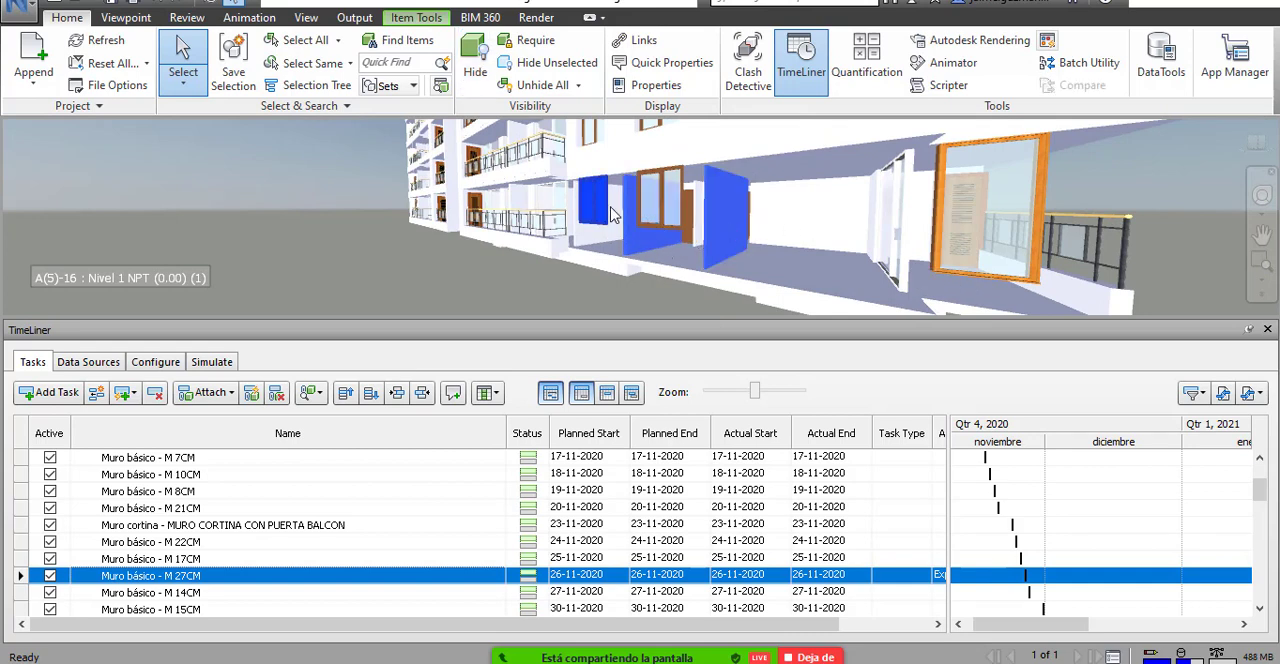
{"action": "left_click", "coordinate": [607, 212], "text": "ctrl"}
{"action": "left_click", "coordinate": [602, 237], "text": "ctrl"}
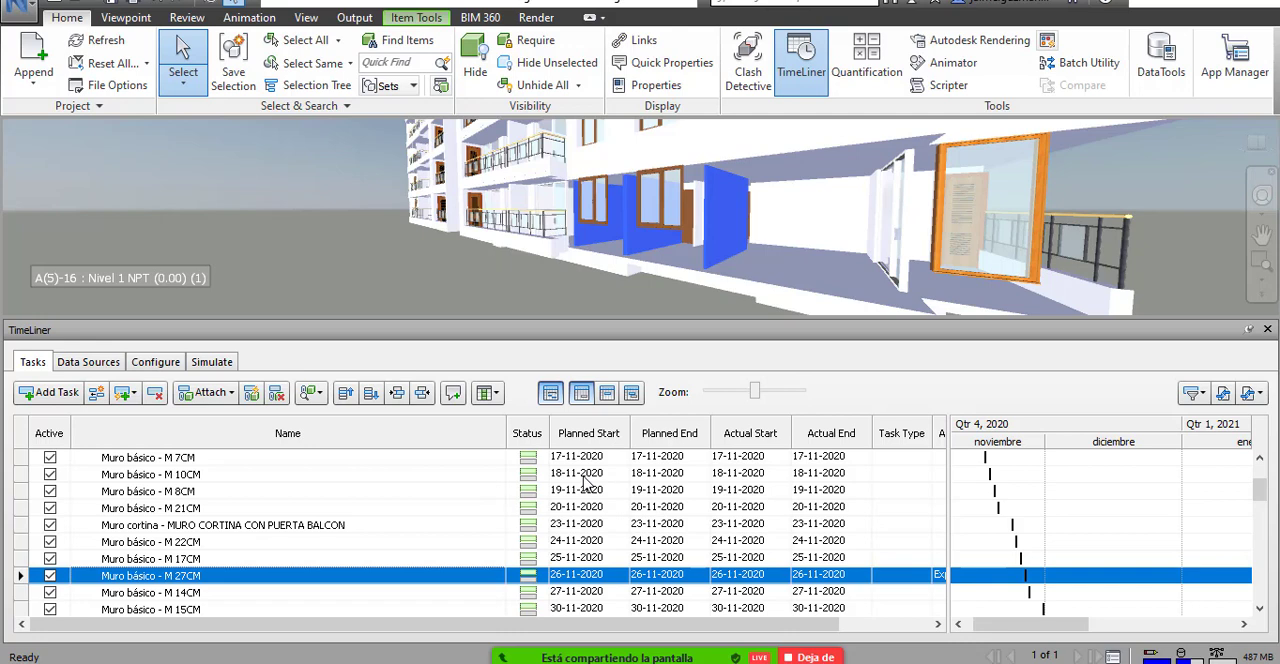
Attach the selected interior walls to the Muro básico - M 8CM task and hide them in the model.
{"action": "left_click", "coordinate": [160, 491]}
{"action": "right_click", "coordinate": [165, 491]}
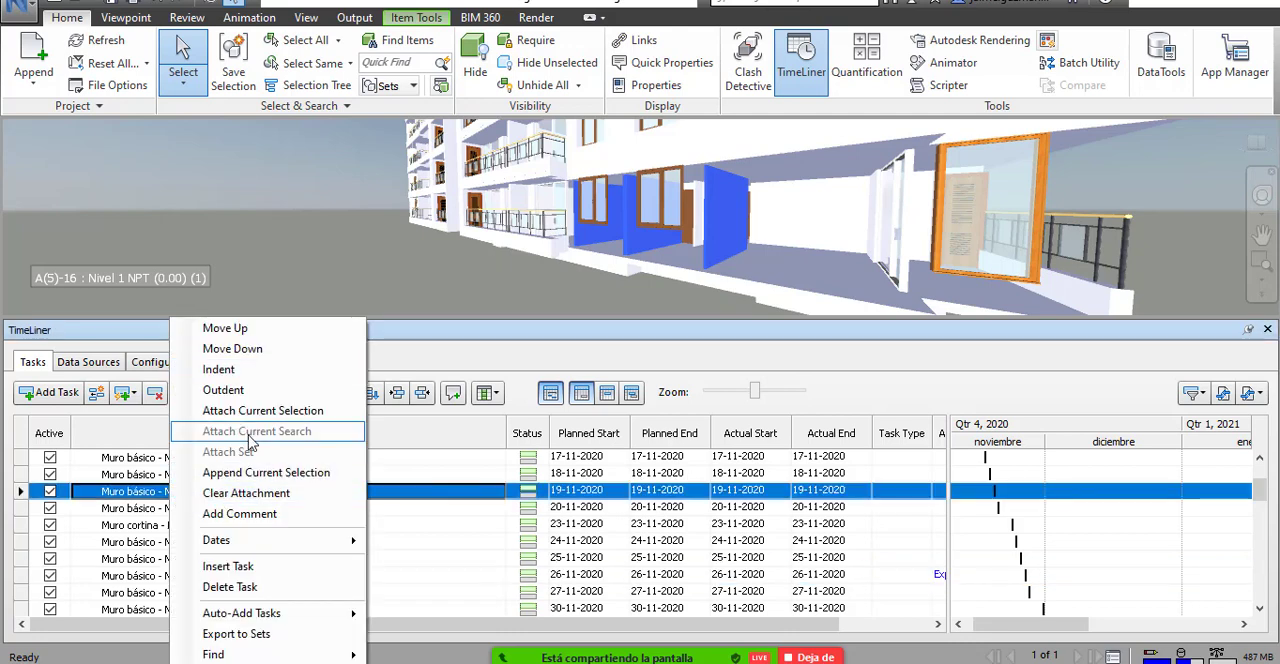
{"action": "left_click", "coordinate": [271, 411]}
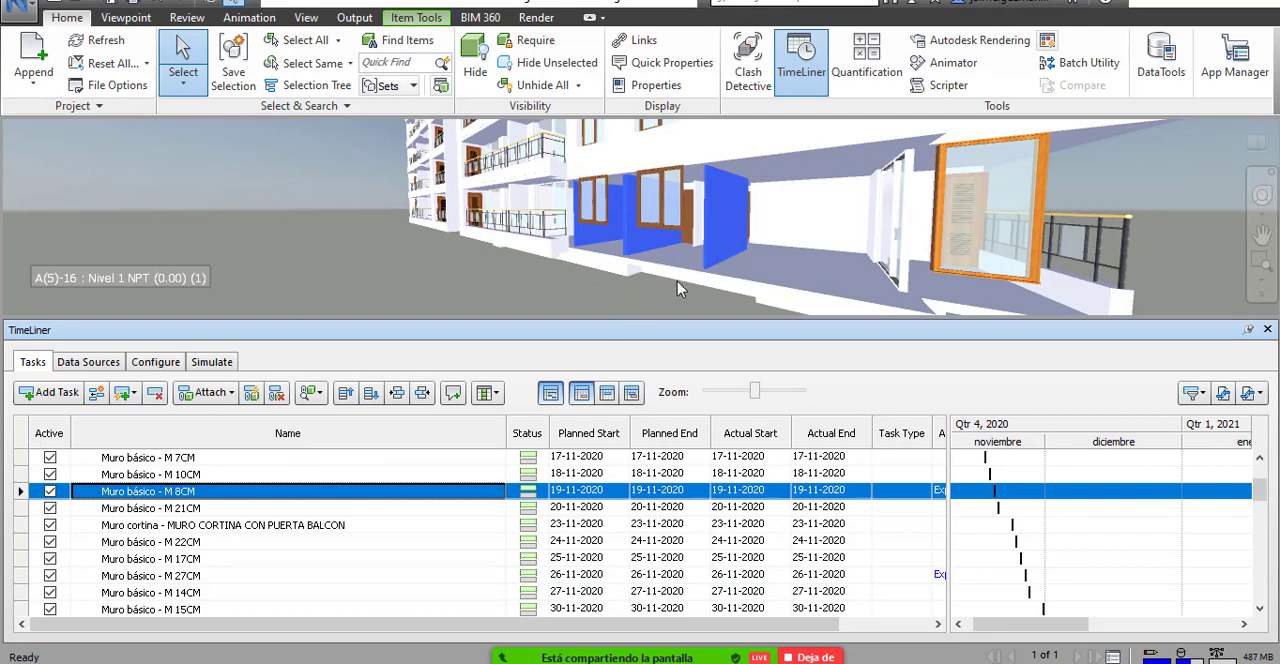
{"action": "left_click", "coordinate": [475, 72]}
Attach the two remaining Nivel 1 windows to the 2 Vantaux - Droits - VENTANA MANSARDA 1.80m x 1.25m task and hide them.
{"action": "scroll", "coordinate": [652, 200], "scroll_direction": "up", "scroll_amount": 3}
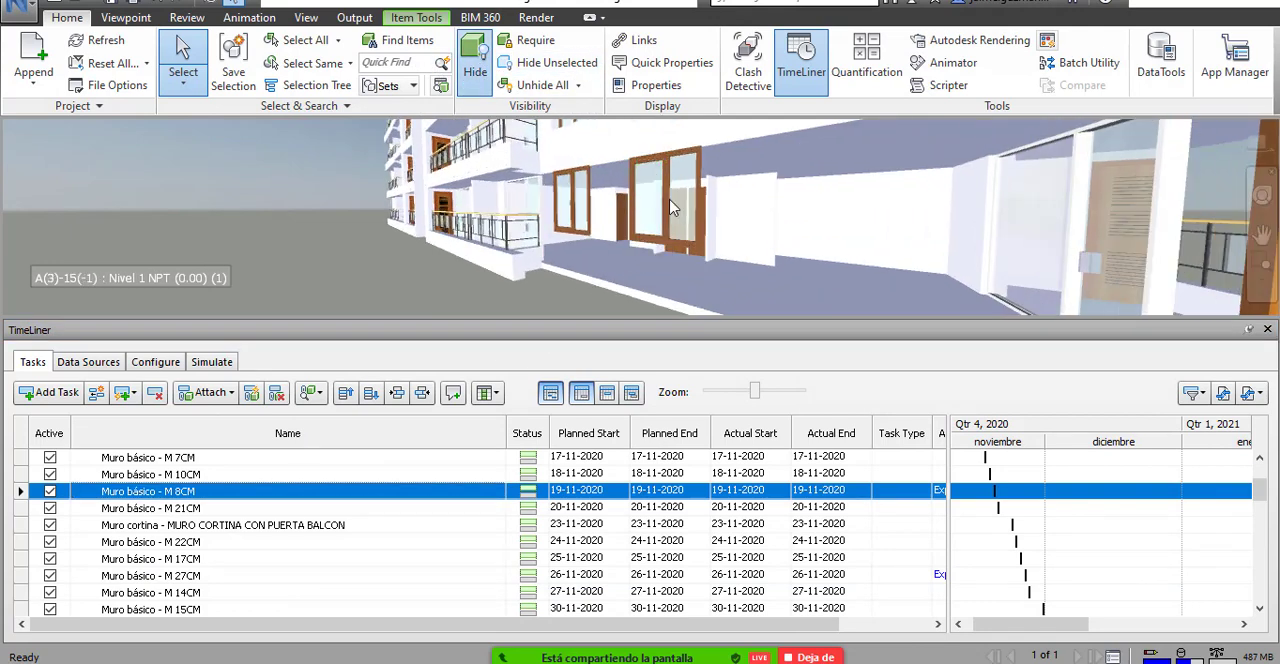
{"action": "key", "text": "ctrl+h"}
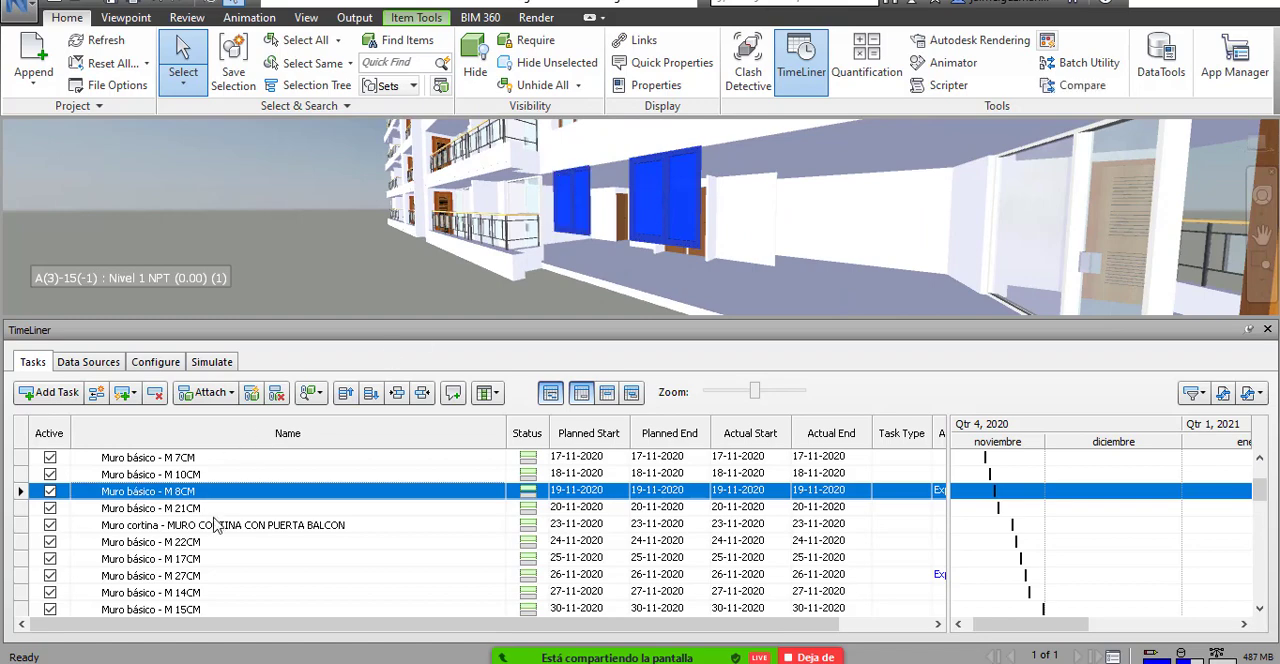
{"action": "scroll", "coordinate": [210, 560], "scroll_direction": "down", "scroll_amount": 10}
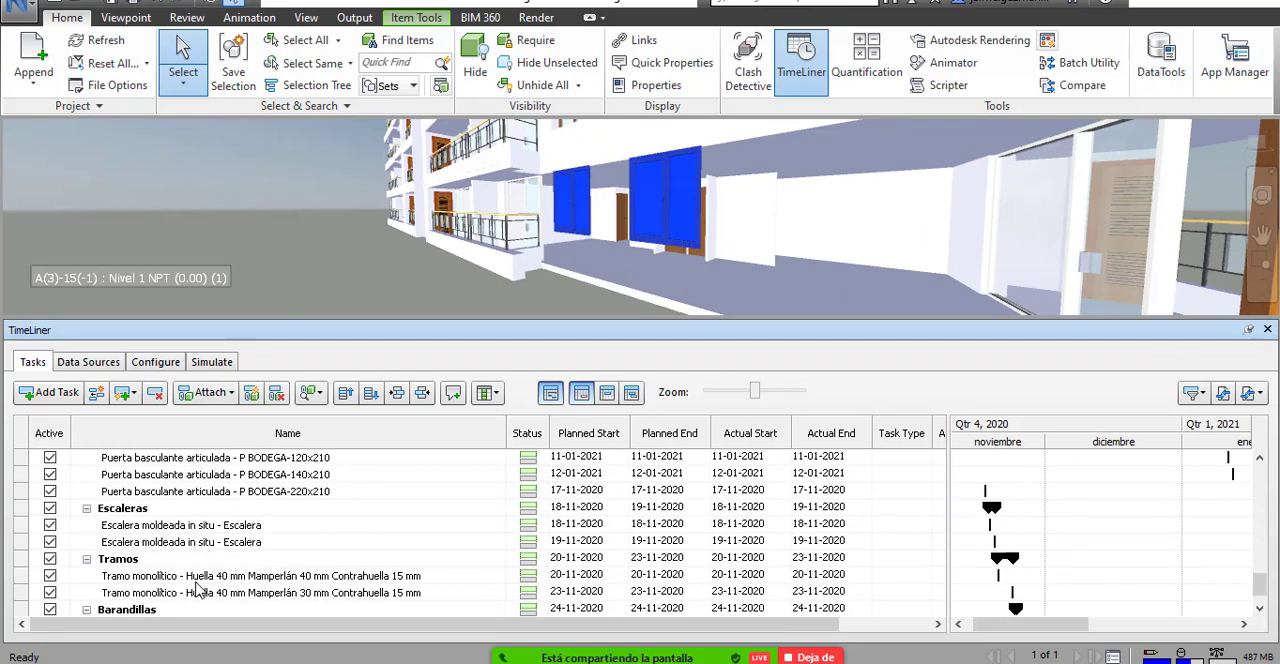
{"action": "scroll", "coordinate": [197, 590], "scroll_direction": "up", "scroll_amount": 2}
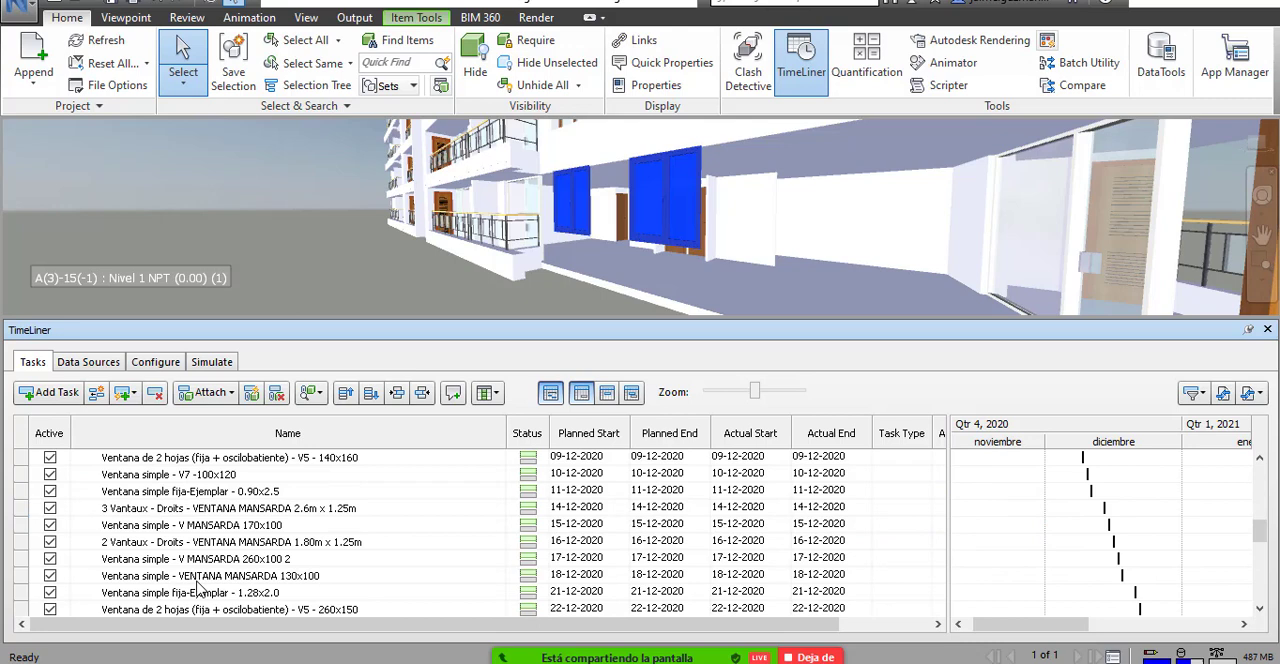
{"action": "right_click", "coordinate": [180, 543]}
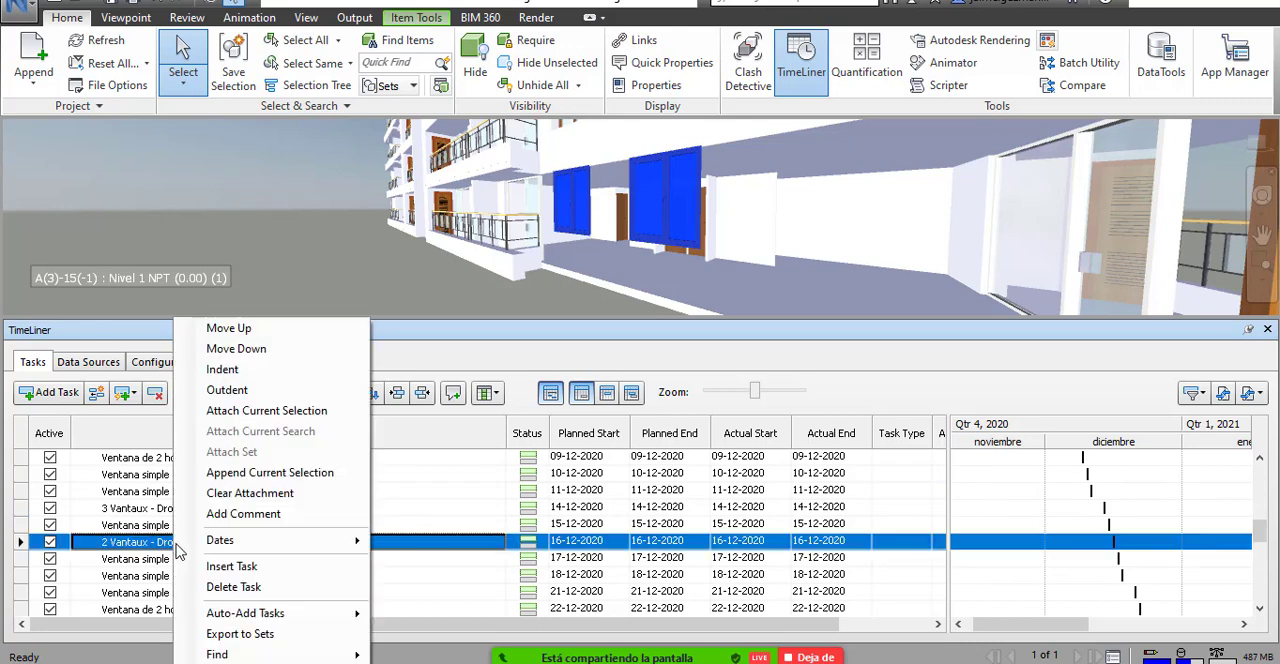
{"action": "left_click", "coordinate": [285, 414]}
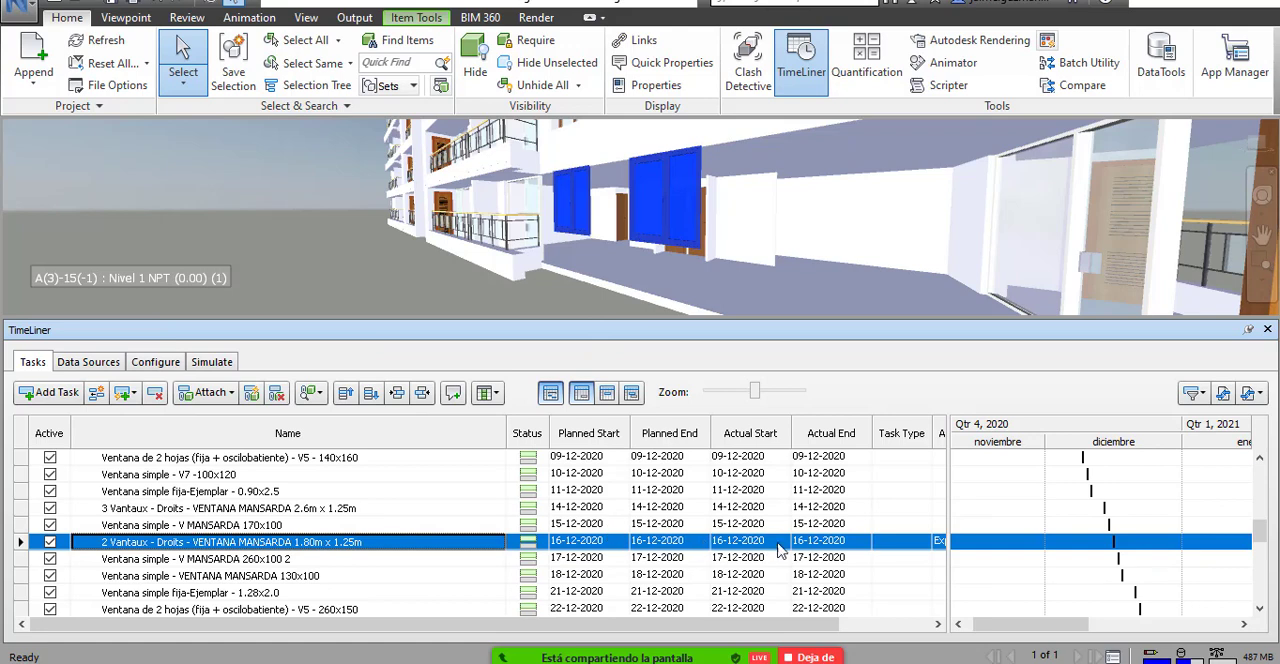
{"action": "left_click", "coordinate": [475, 70]}
{"action": "scroll", "coordinate": [617, 215], "scroll_direction": "up", "scroll_amount": 3}
{"action": "scroll", "coordinate": [653, 219], "scroll_direction": "down", "scroll_amount": 2}
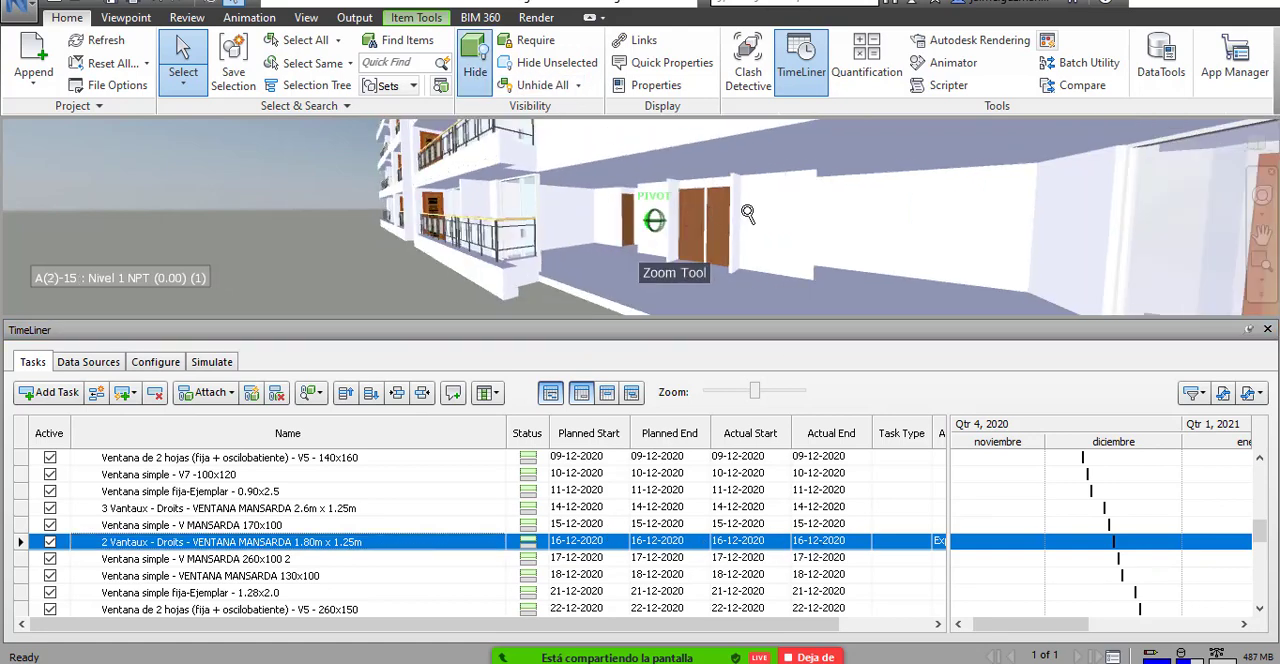
{"action": "left_click_drag", "start_coordinate": [748, 212], "coordinate": [802, 206]}
{"action": "scroll", "coordinate": [771, 206], "scroll_direction": "down", "scroll_amount": 3}
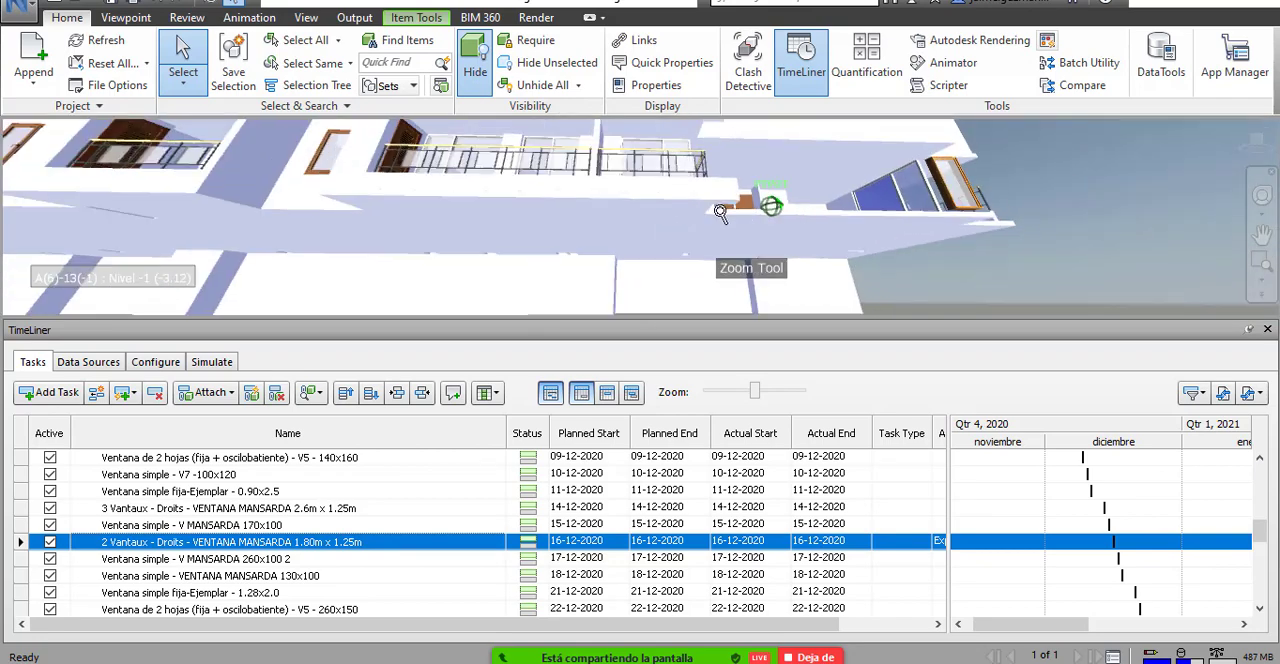
{"action": "left_click_drag", "start_coordinate": [722, 213], "coordinate": [859, 307]}
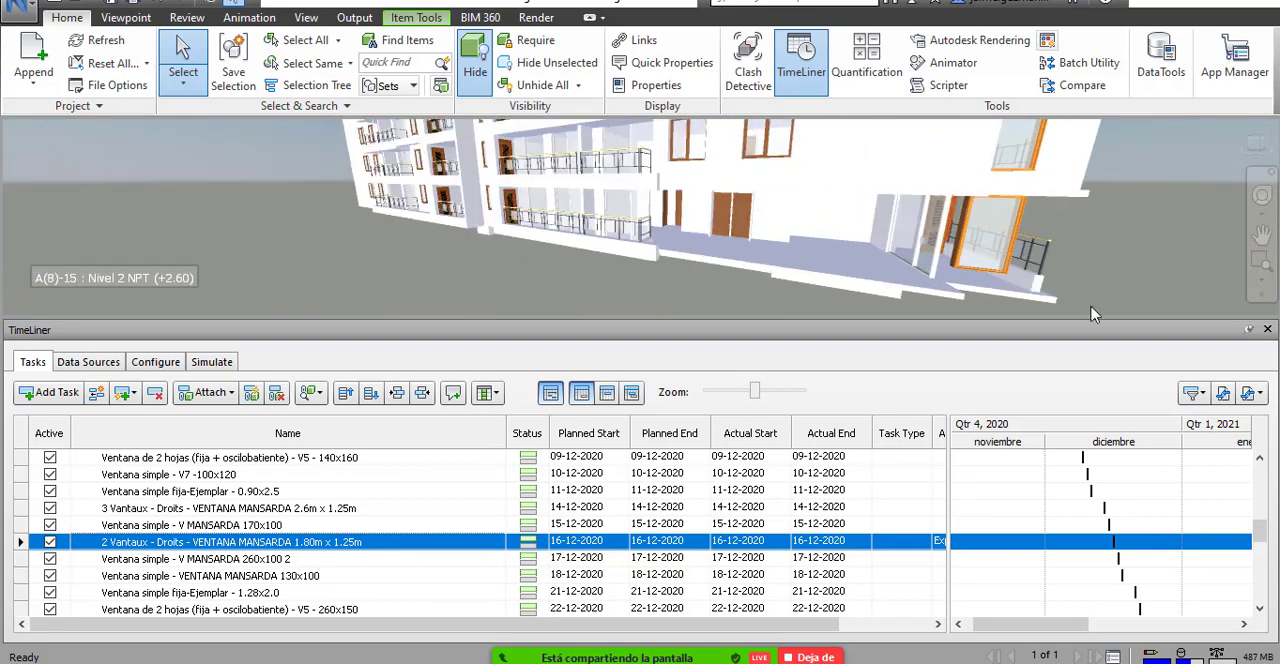
{"action": "scroll", "coordinate": [722, 234], "scroll_direction": "down", "scroll_amount": 2}
{"action": "left_click_drag", "start_coordinate": [722, 234], "coordinate": [645, 262]}
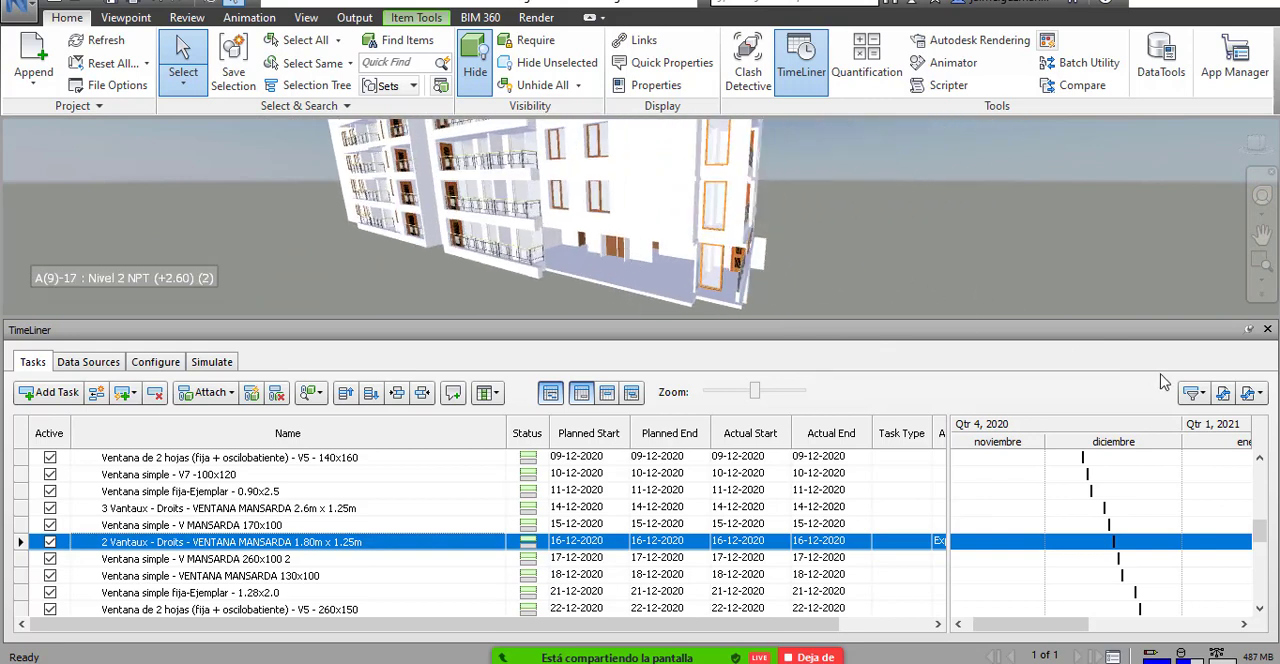
Export the TimeLiner schedule as an MS Project XML file named PLANIFICACION 4 MUROS + 2 VENTANAS - 20200701.
{"action": "left_click", "coordinate": [1257, 395]}
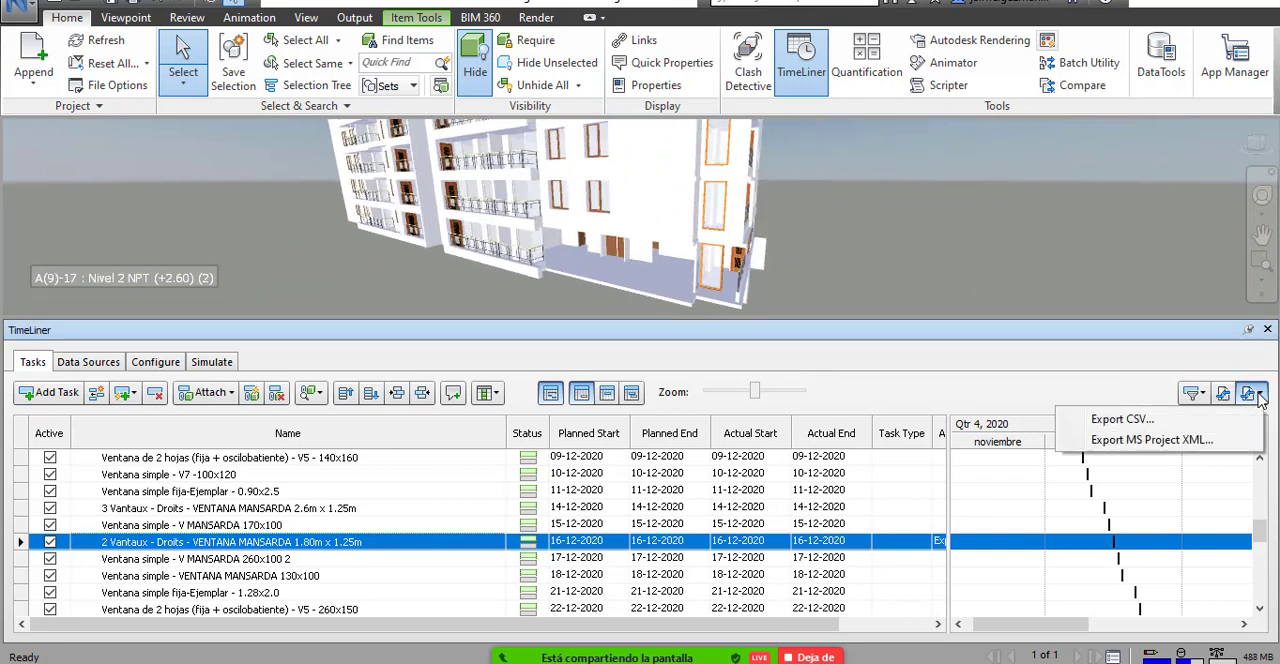
{"action": "left_click", "coordinate": [1143, 454]}
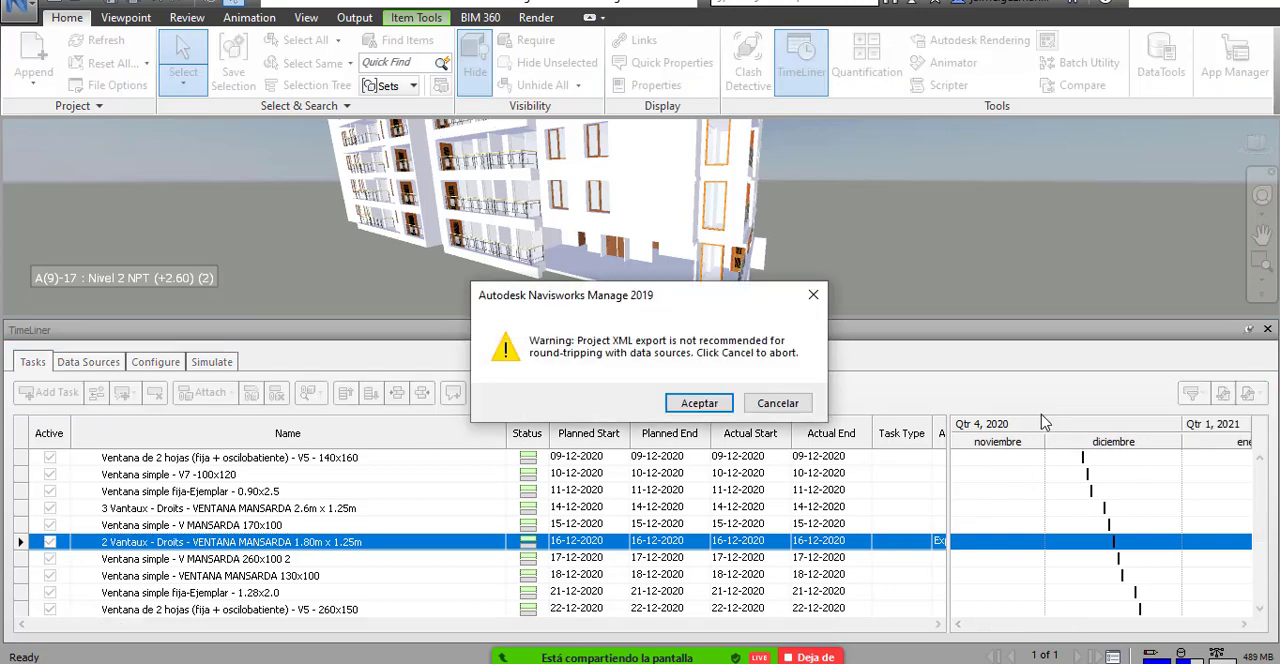
{"action": "left_click", "coordinate": [686, 408]}
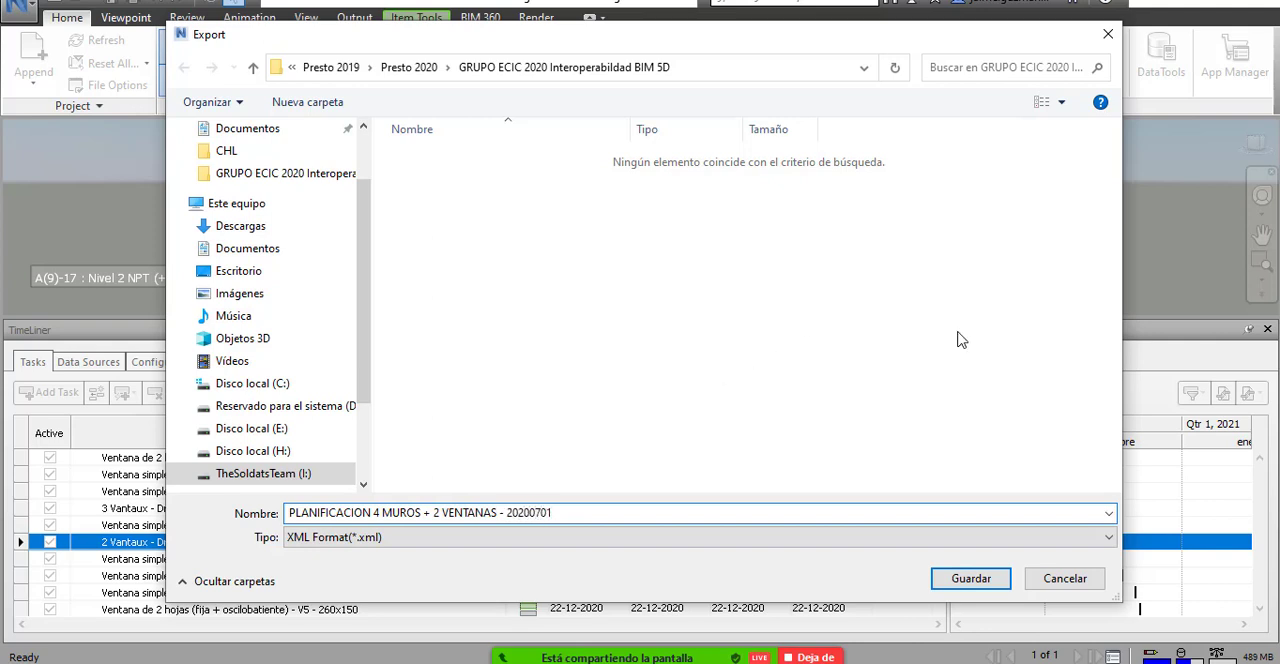
{"action": "left_click", "coordinate": [984, 576]}
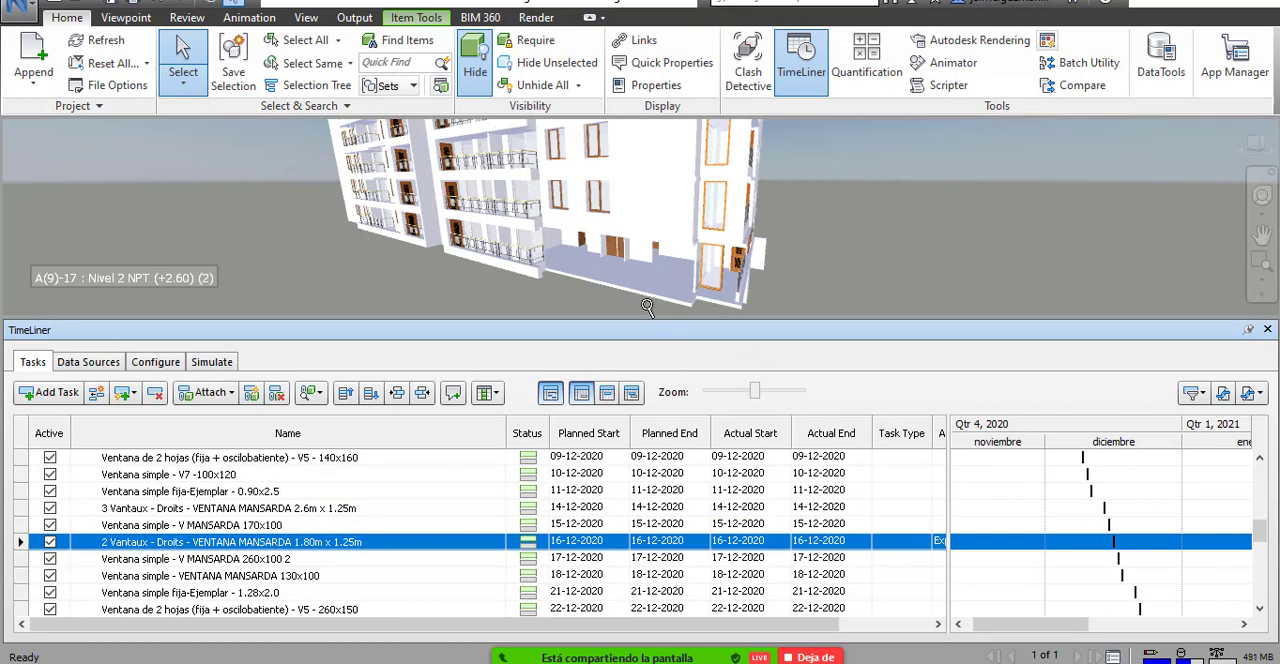
Examine the opened-up Nivel 1 corner of the building, where the attached walls and windows are hidden, from several angles.
{"action": "scroll", "coordinate": [567, 224], "scroll_direction": "up", "scroll_amount": 5}
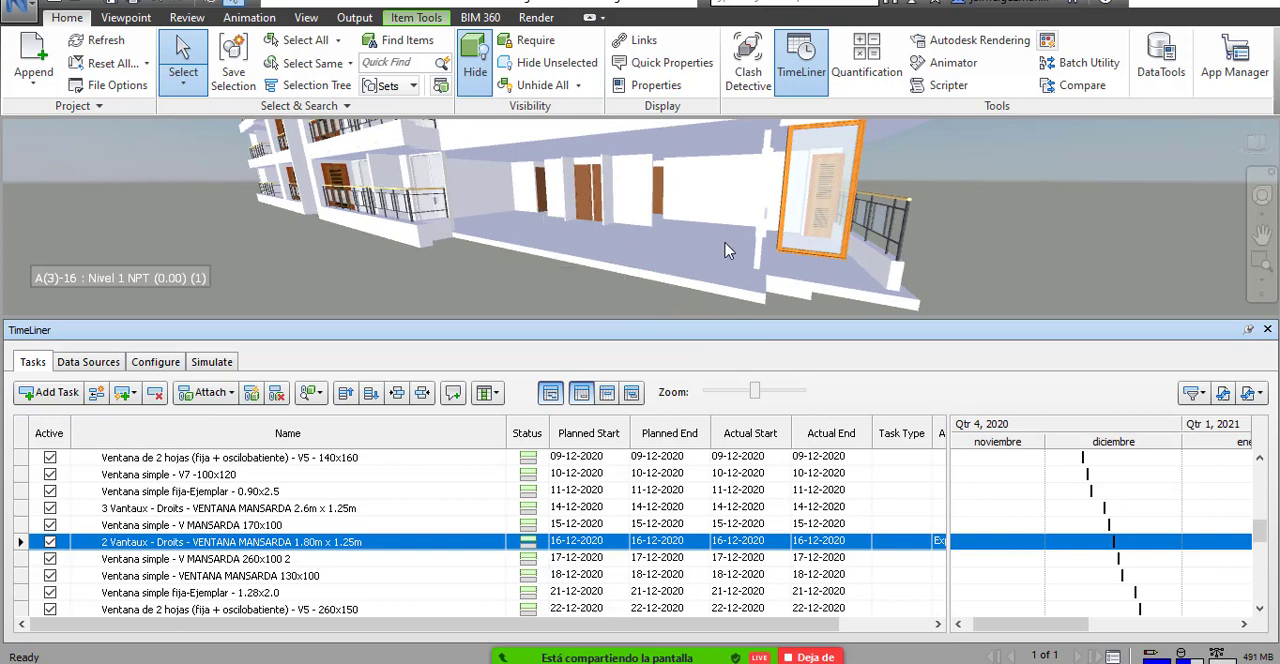
{"action": "left_click_drag", "start_coordinate": [728, 250], "coordinate": [585, 241]}
{"action": "scroll", "coordinate": [708, 243], "scroll_direction": "down", "scroll_amount": 2}
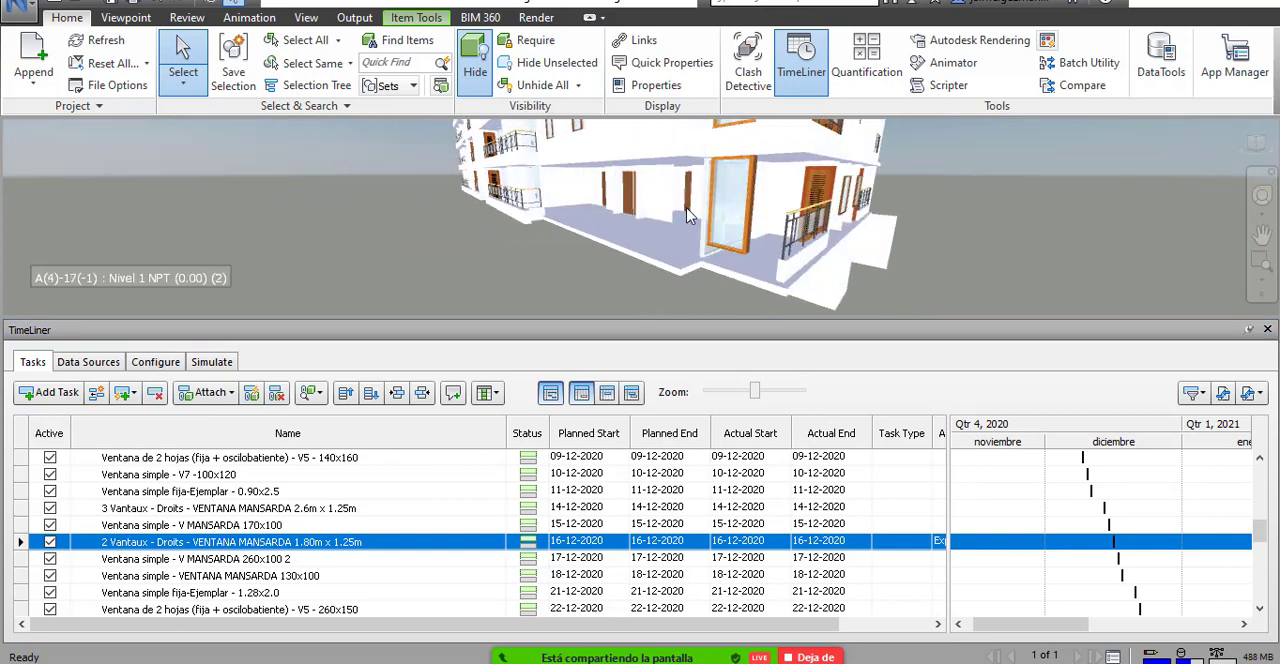
{"action": "scroll", "coordinate": [688, 215], "scroll_direction": "down", "scroll_amount": 2}
{"action": "left_click_drag", "start_coordinate": [688, 215], "coordinate": [698, 280]}
{"action": "scroll", "coordinate": [759, 240], "scroll_direction": "down", "scroll_amount": 2}
{"action": "left_click_drag", "start_coordinate": [755, 242], "coordinate": [675, 205]}
{"action": "scroll", "coordinate": [675, 210], "scroll_direction": "down", "scroll_amount": 1}
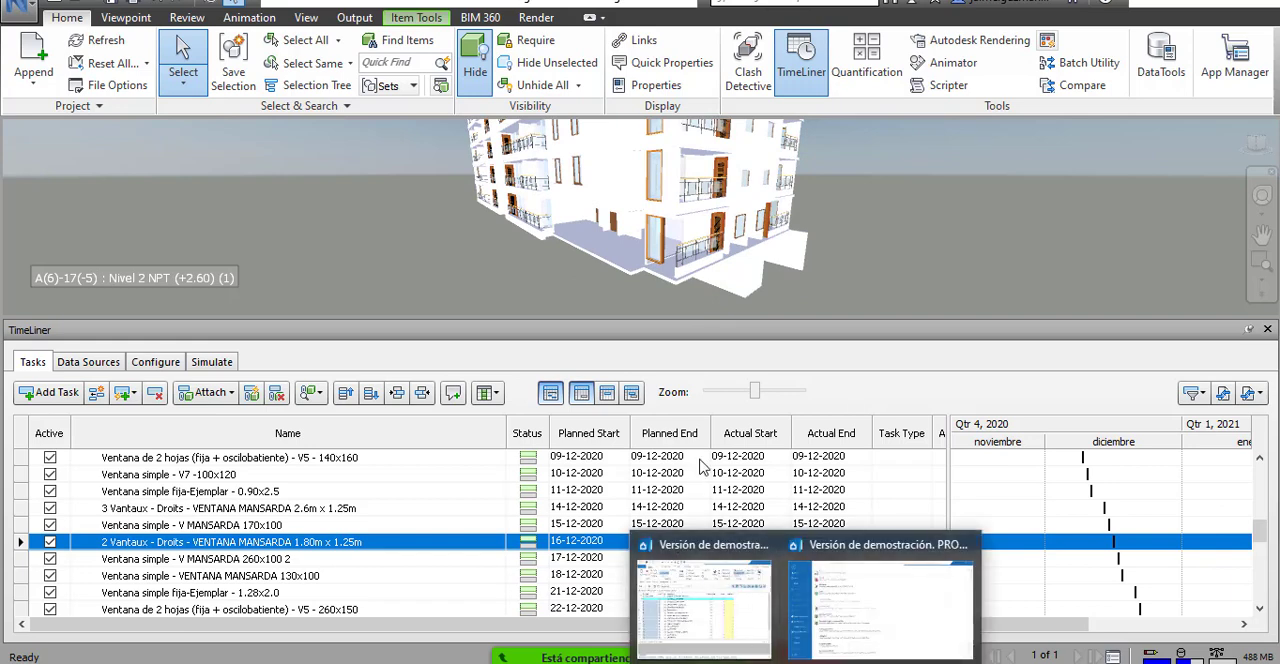
Stop sharing Navisworks in the Zoom meeting and share the Presto window with the export options instead.
{"action": "left_click", "coordinate": [800, 656]}
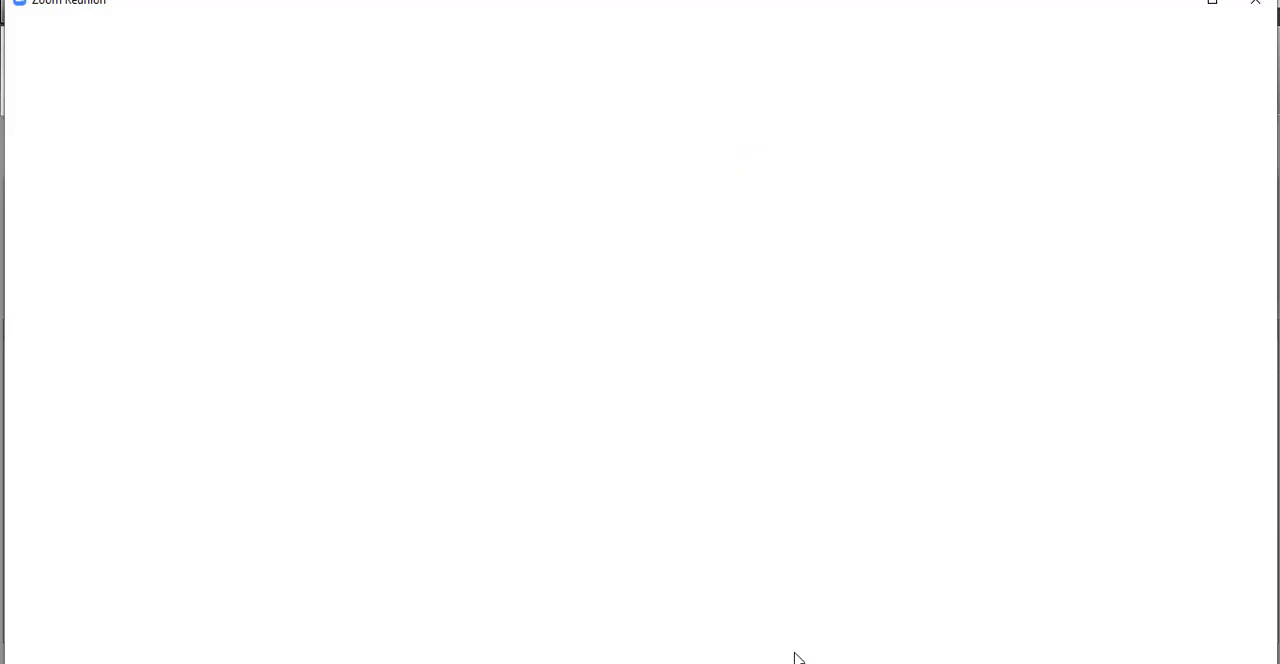
{"action": "left_click", "coordinate": [727, 633]}
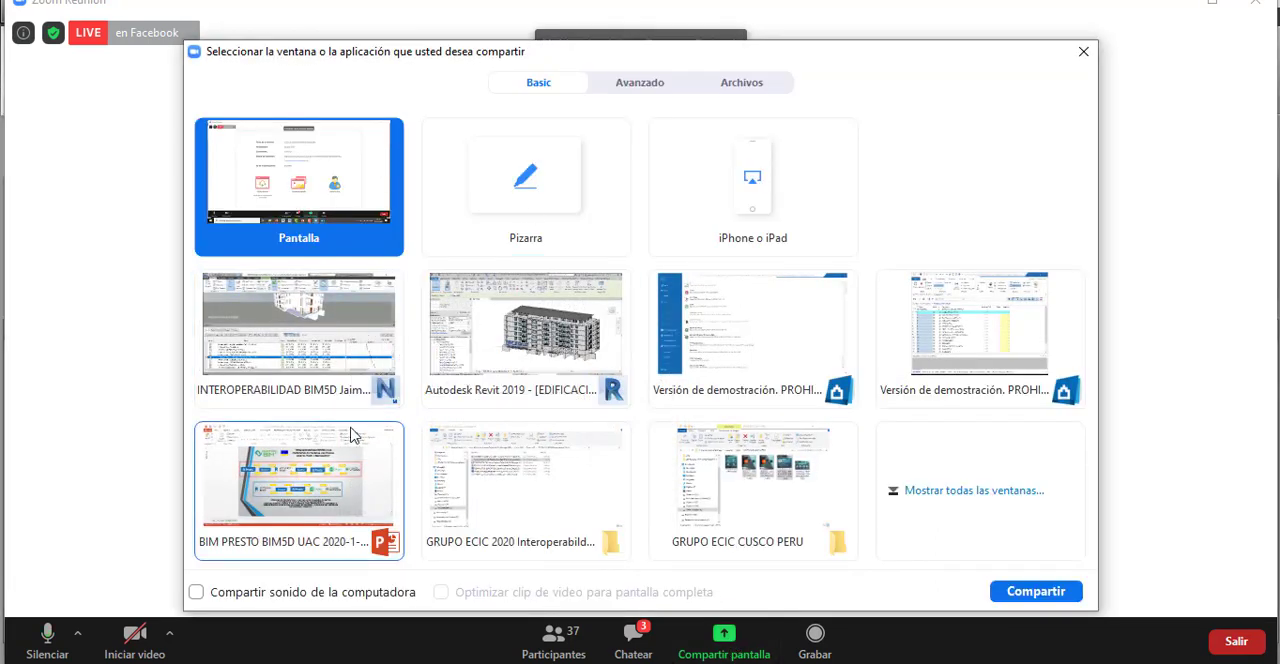
{"action": "left_click", "coordinate": [966, 341]}
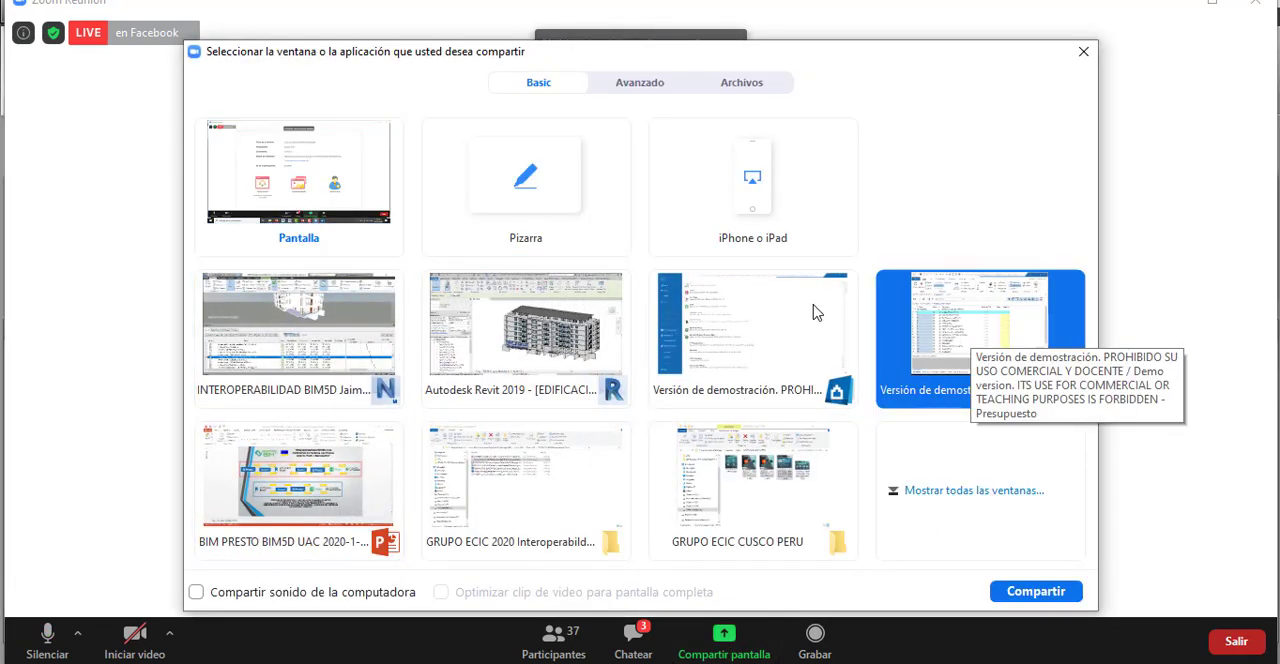
{"action": "left_click", "coordinate": [800, 318]}
{"action": "left_click", "coordinate": [1036, 591]}
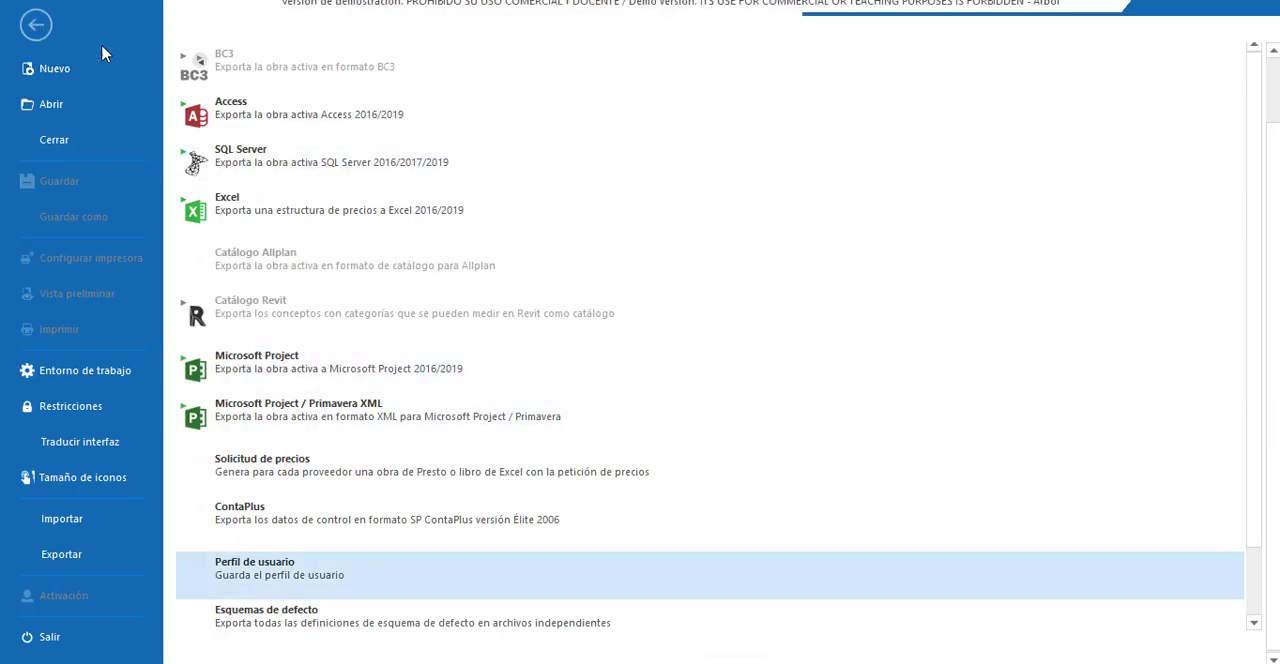
Return to the Edificacion 2020 budget tree in Presto and widen the Pres column to fit its full amounts.
{"action": "left_click", "coordinate": [36, 25]}
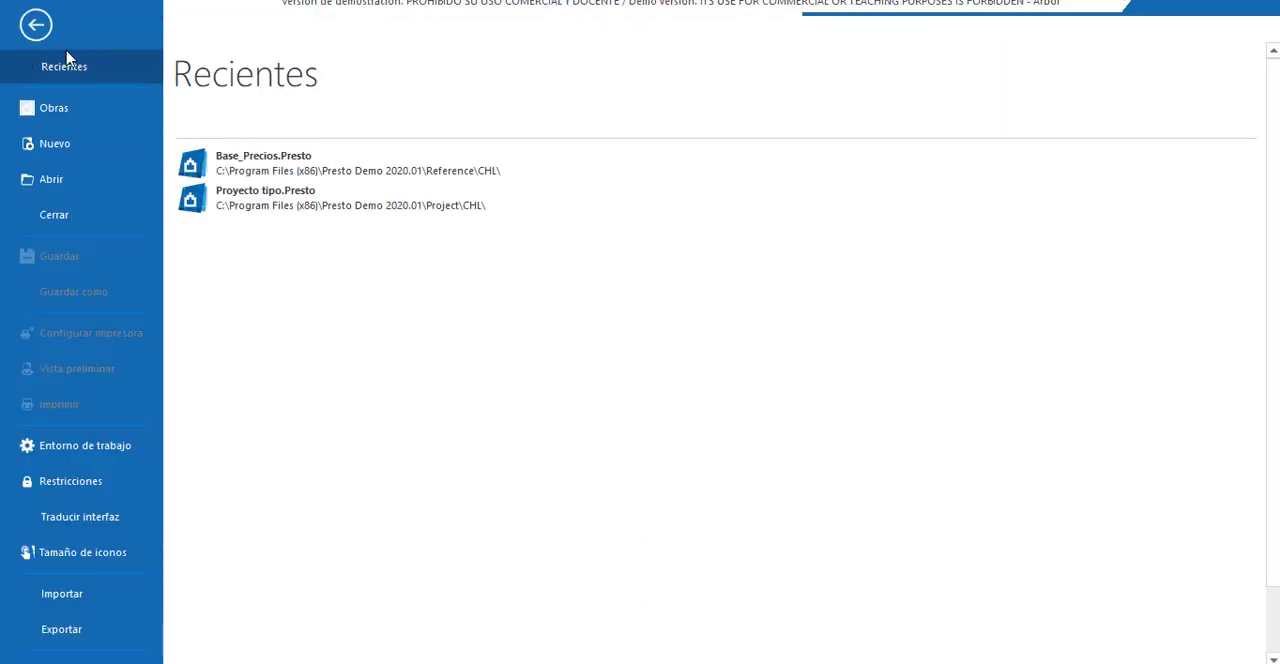
{"action": "left_click", "coordinate": [38, 28]}
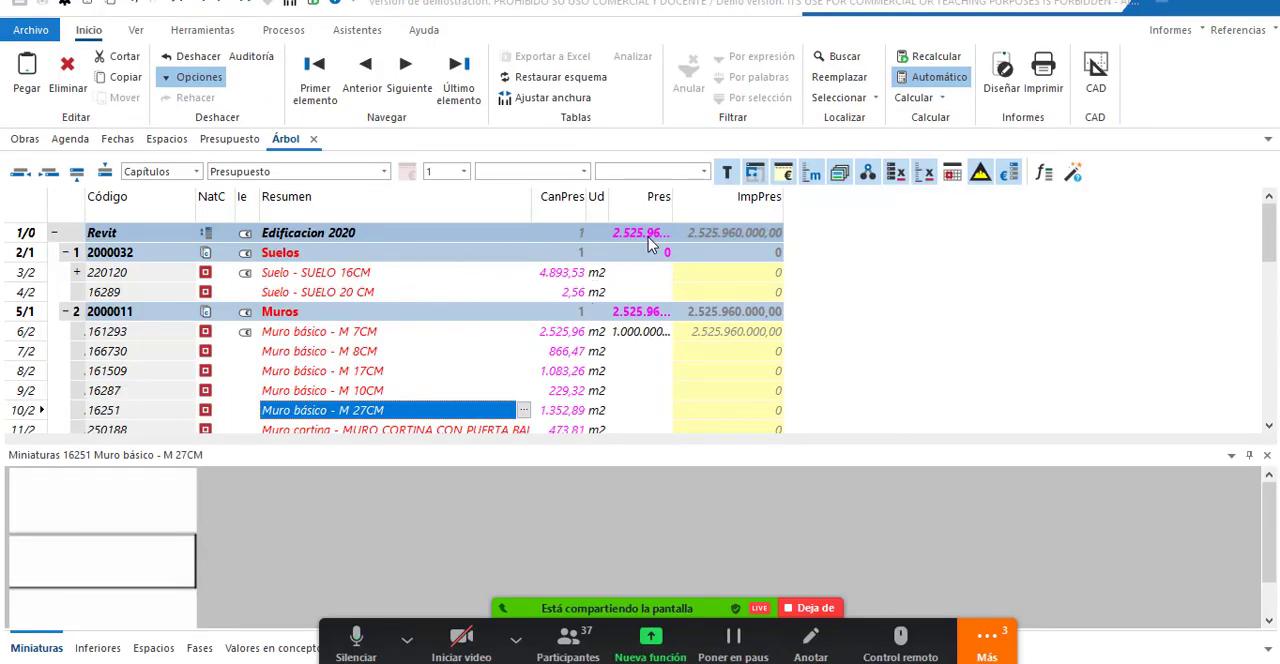
{"action": "left_click_drag", "start_coordinate": [673, 204], "coordinate": [736, 204]}
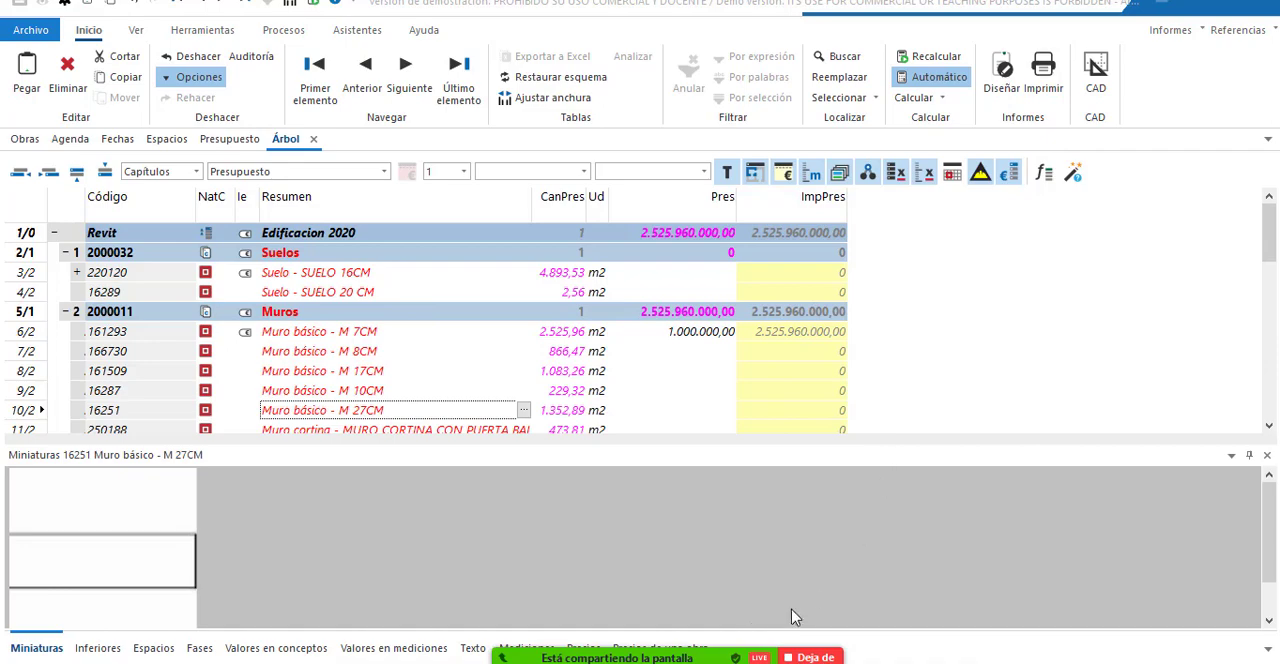
Switch to Revit and share its window with the 3D building model in the Zoom meeting in place of Presto.
{"action": "mouse_move", "coordinate": [540, 658]}
{"action": "left_click", "coordinate": [540, 580]}
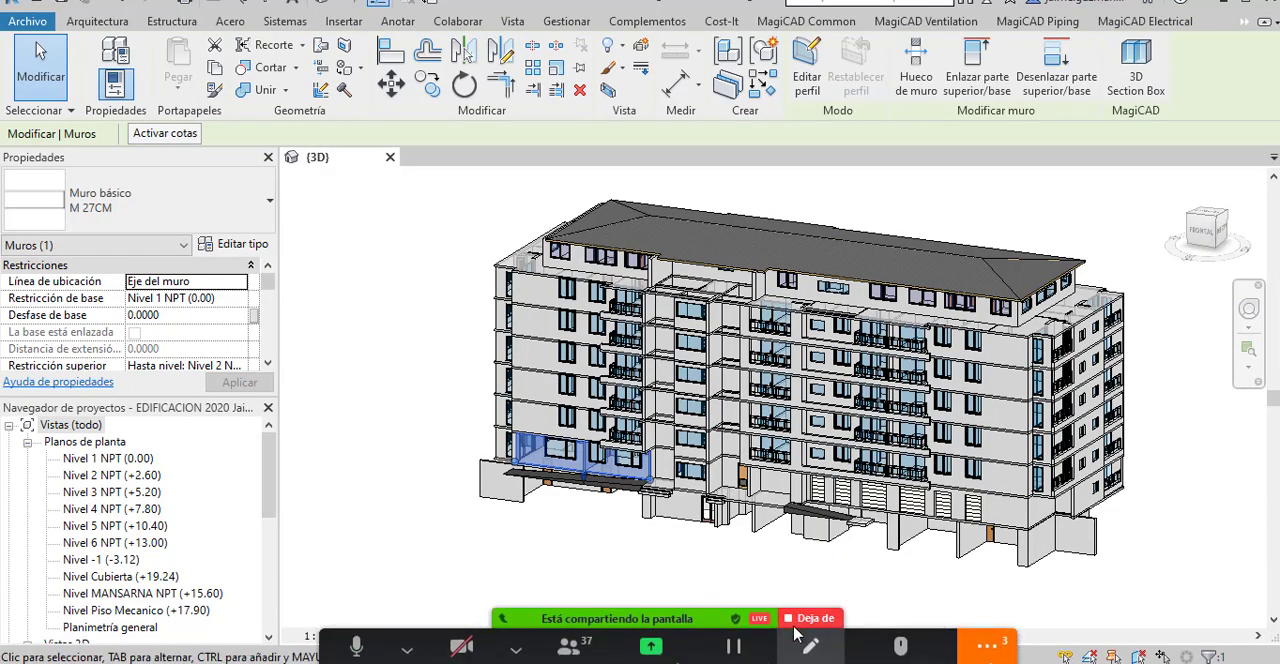
{"action": "left_click", "coordinate": [797, 610]}
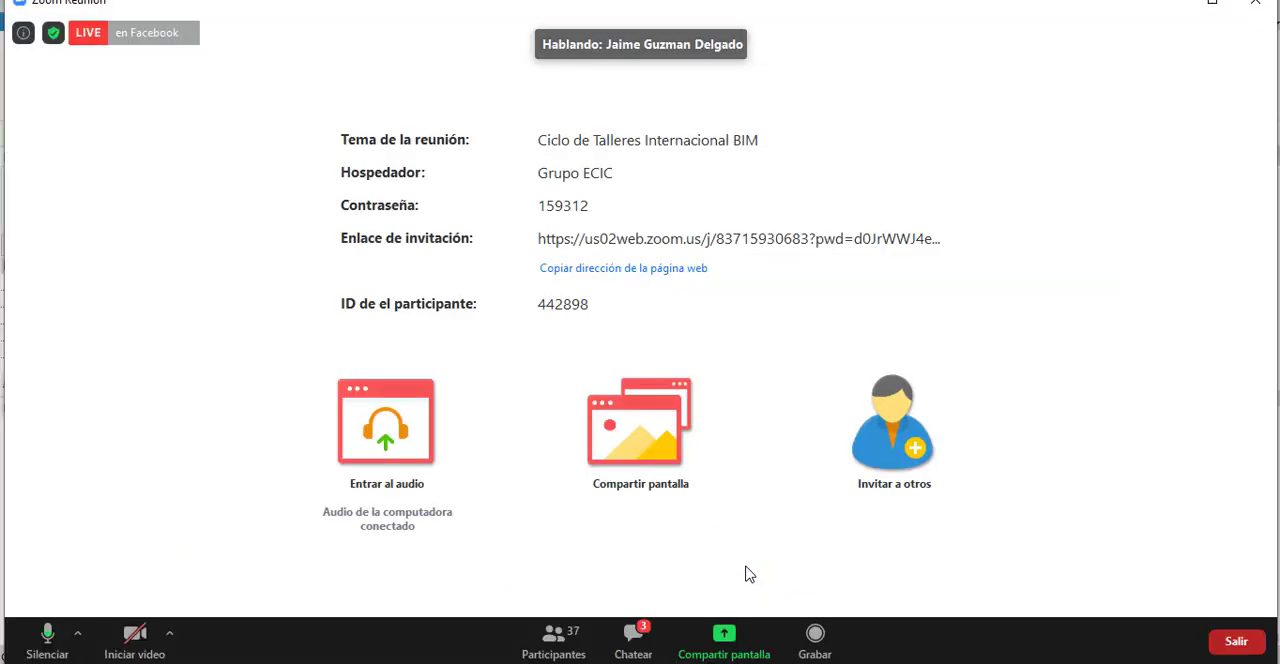
{"action": "left_click", "coordinate": [735, 643]}
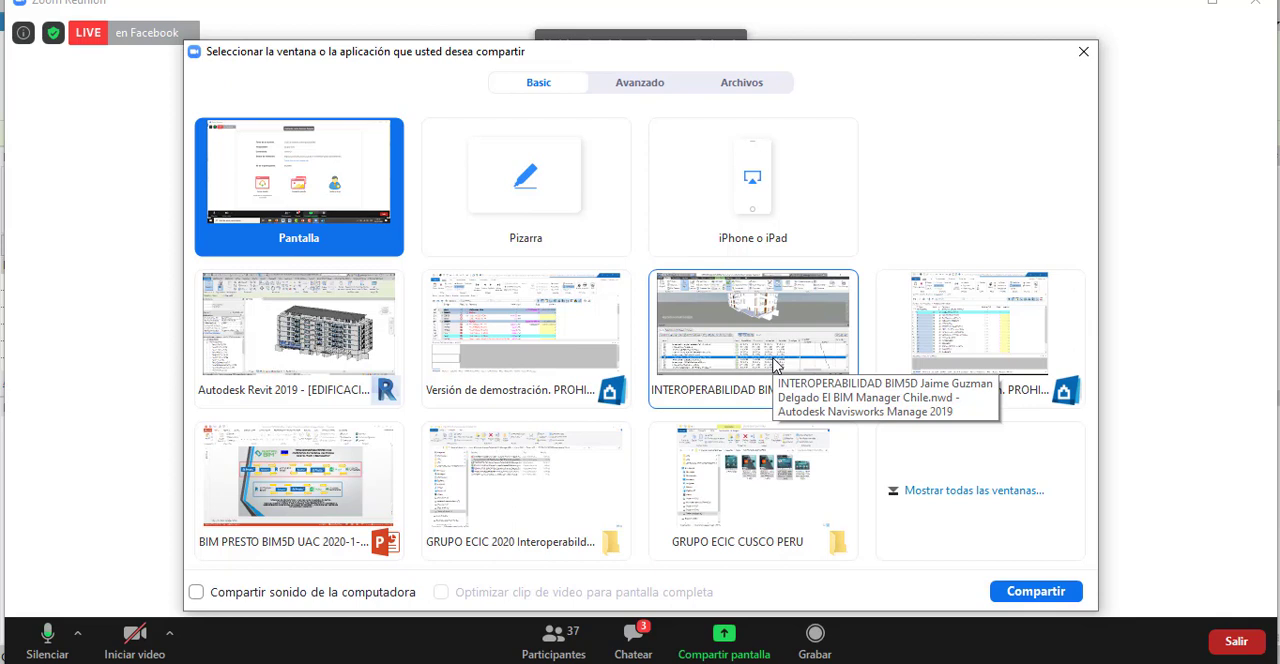
{"action": "left_click", "coordinate": [300, 335]}
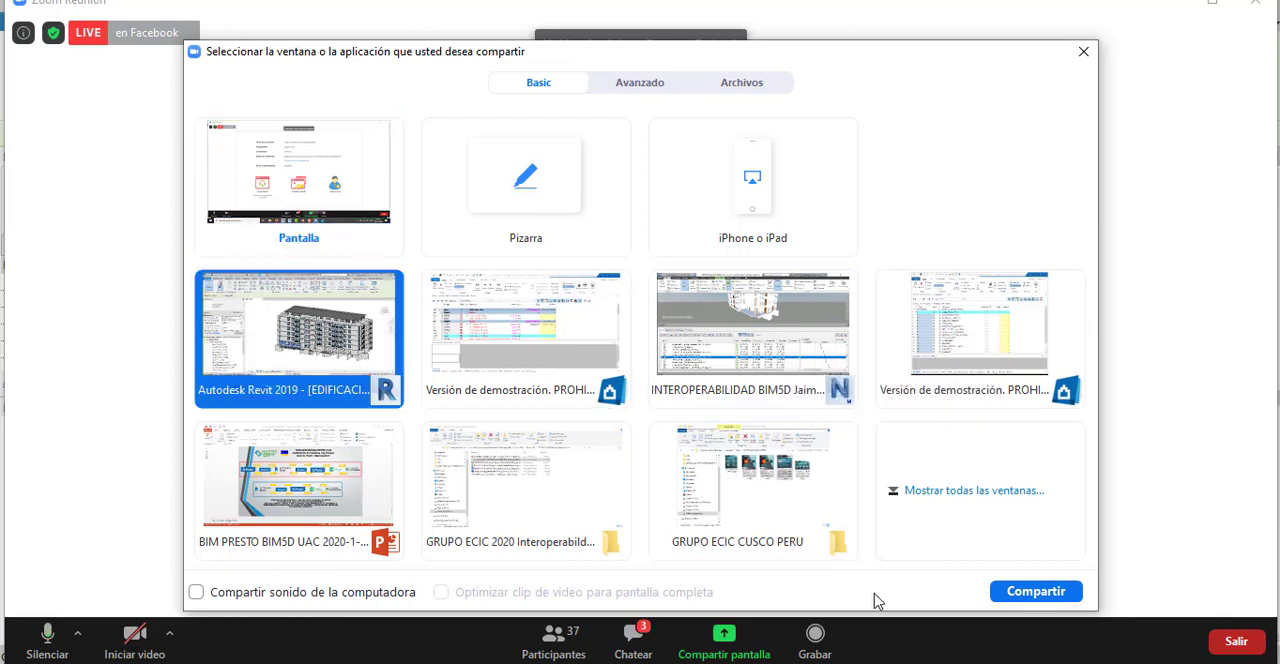
{"action": "left_click", "coordinate": [1014, 595]}
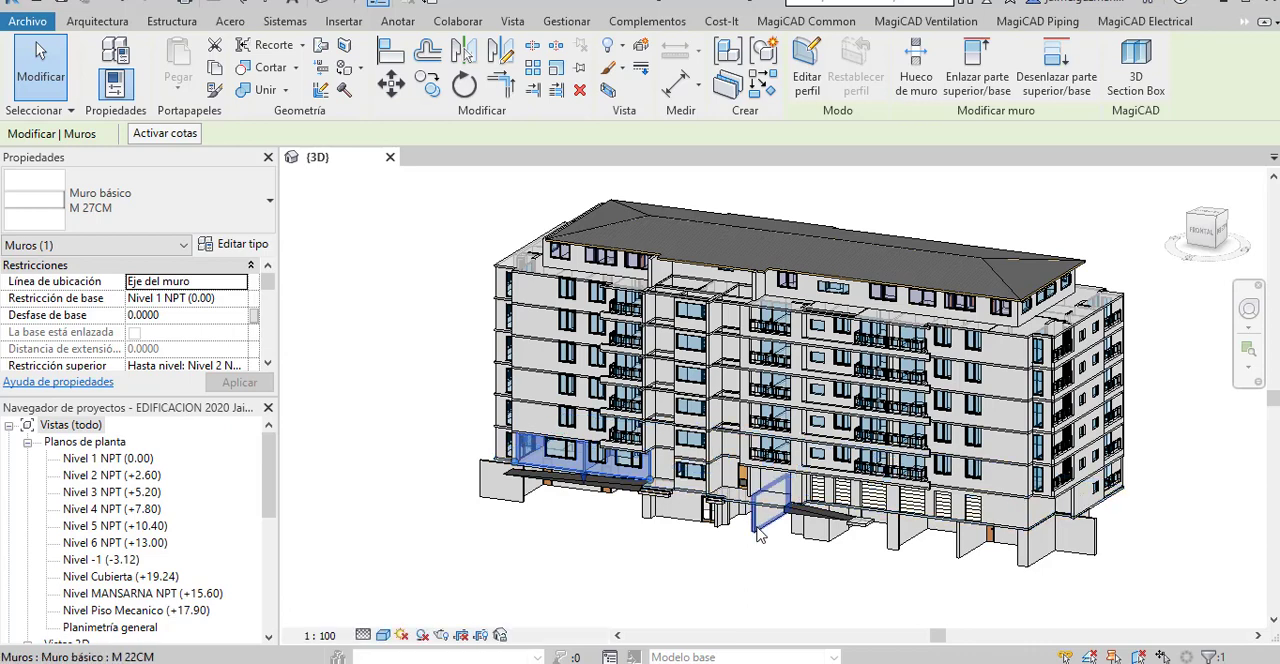
{"action": "scroll", "coordinate": [730, 562], "scroll_direction": "down", "scroll_amount": 1}
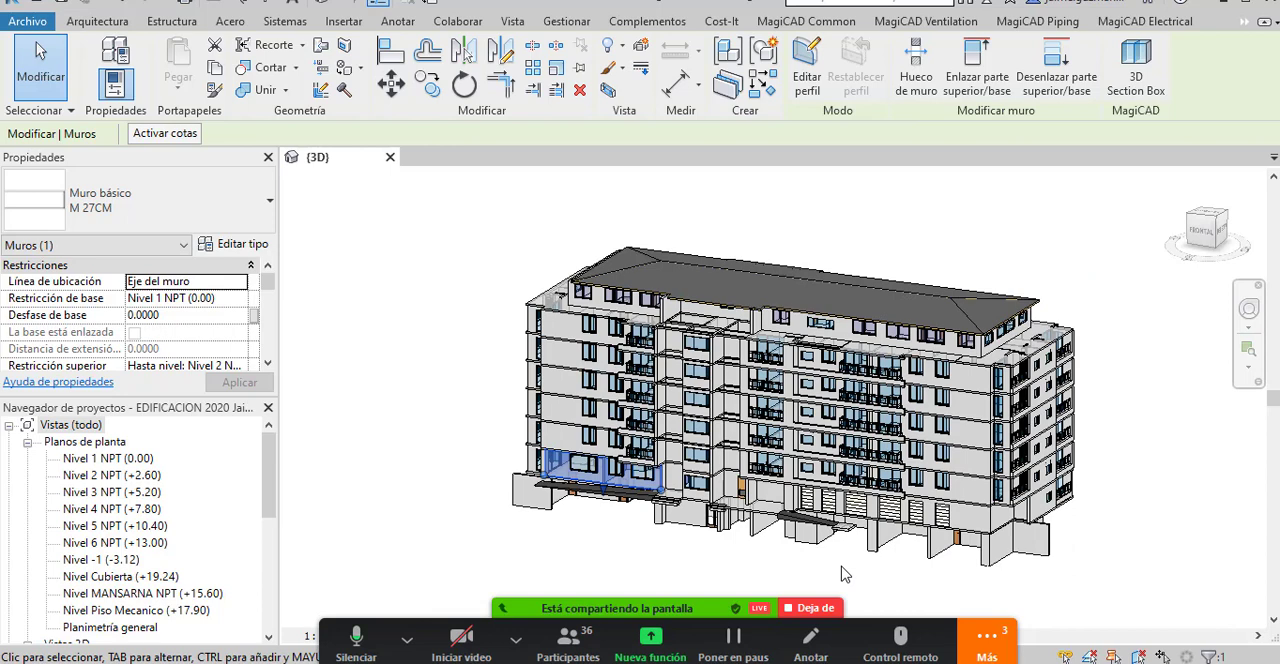
Open the Zoom group chat, move it aside over the Revit view and read the participants' questions.
{"action": "left_click", "coordinate": [1000, 648]}
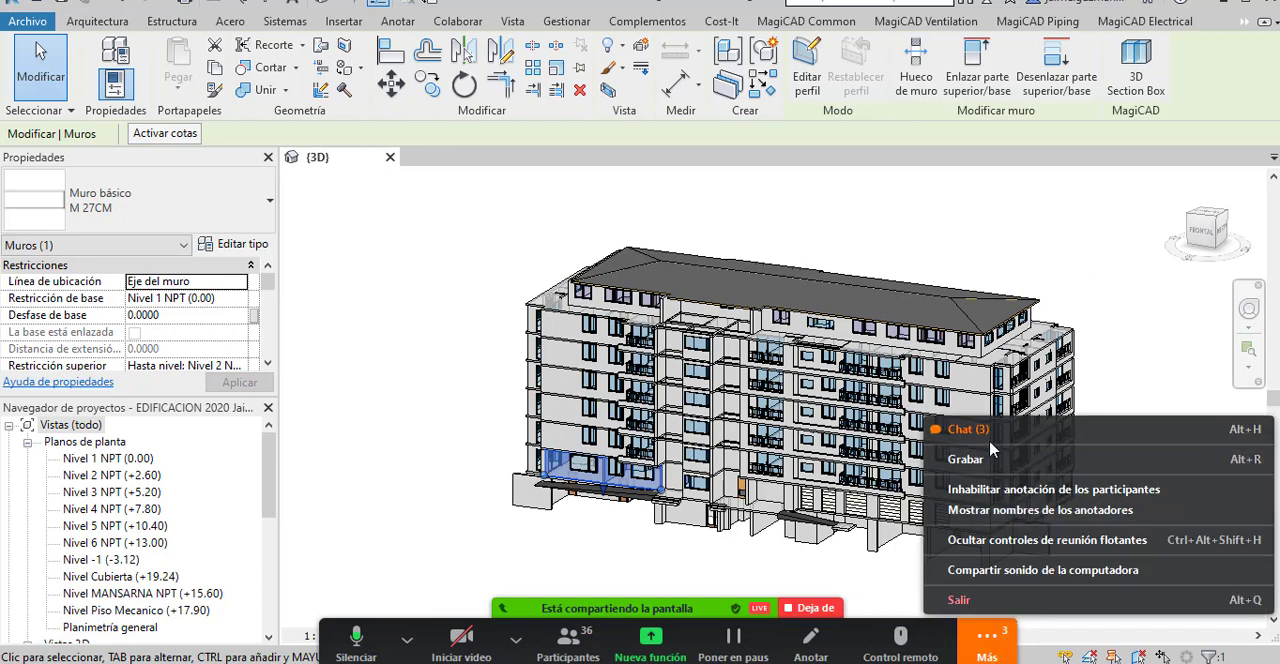
{"action": "left_click", "coordinate": [987, 436]}
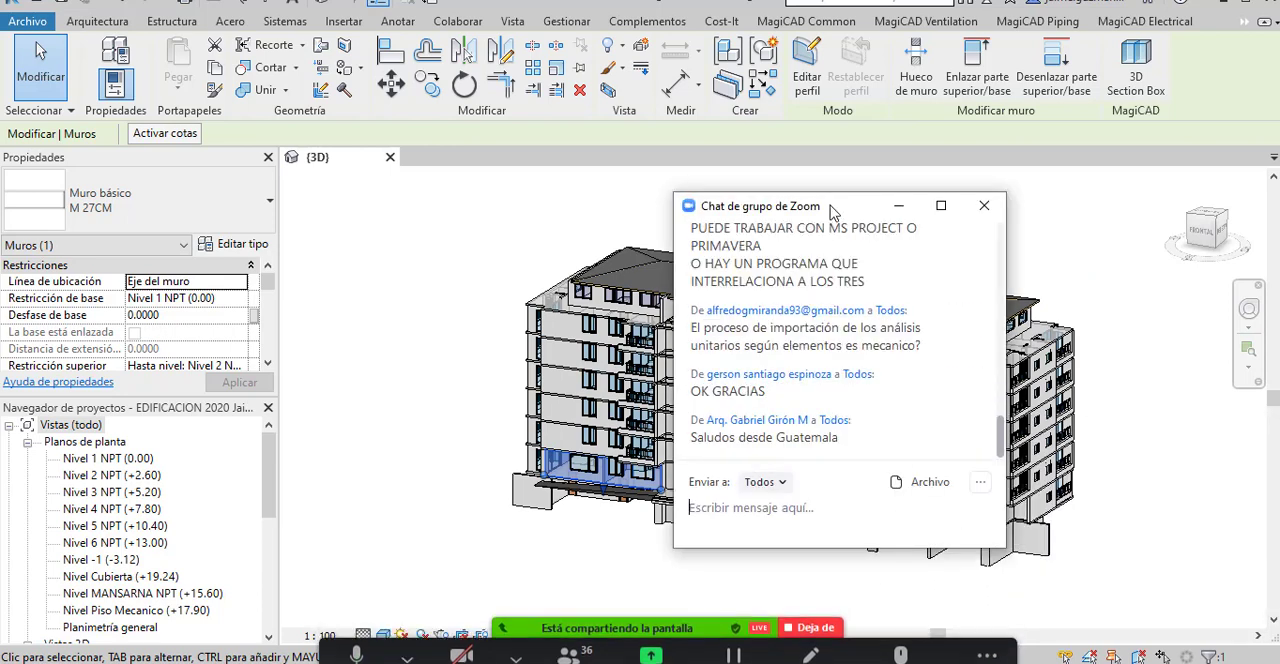
{"action": "left_click_drag", "start_coordinate": [830, 208], "coordinate": [995, 131]}
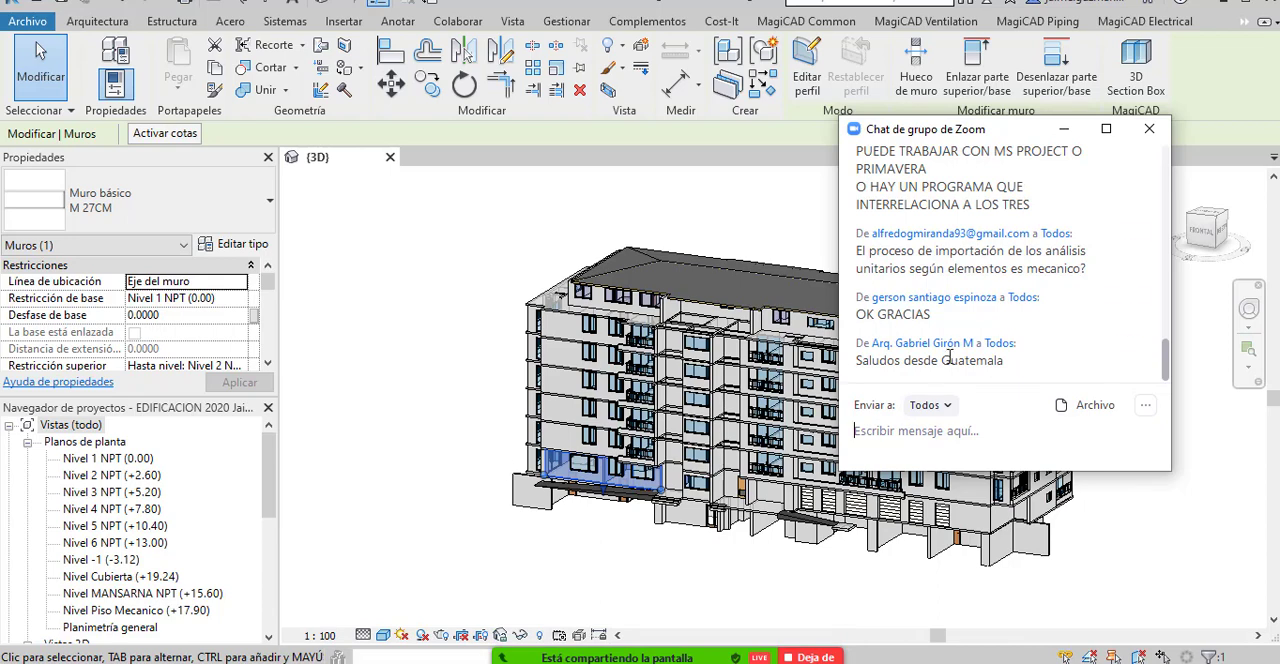
{"action": "scroll", "coordinate": [1043, 354], "scroll_direction": "up", "scroll_amount": 4}
{"action": "scroll", "coordinate": [1043, 354], "scroll_direction": "up", "scroll_amount": 3}
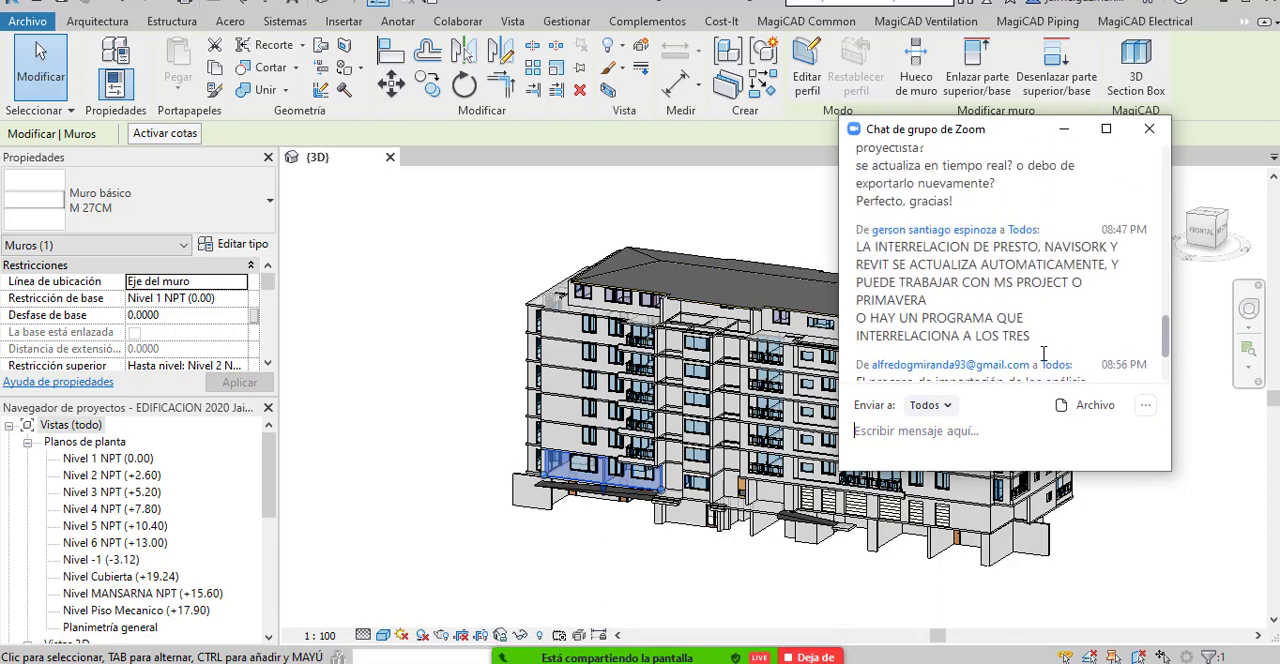
{"action": "scroll", "coordinate": [1043, 354], "scroll_direction": "down", "scroll_amount": 5}
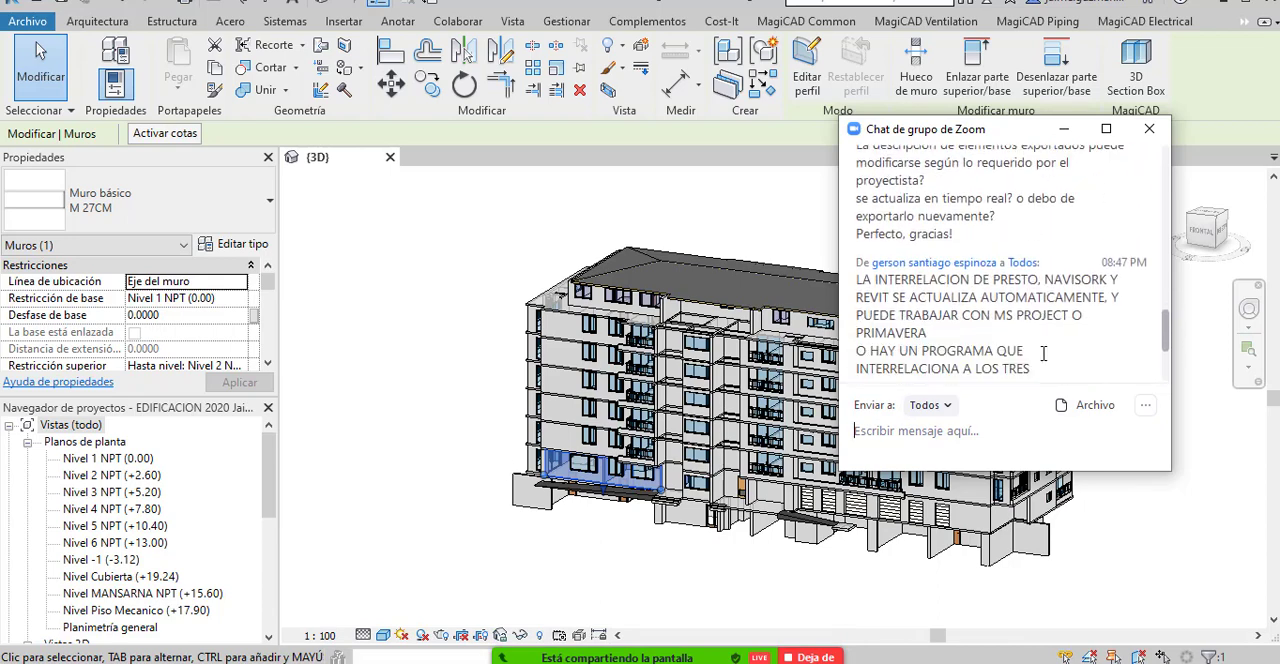
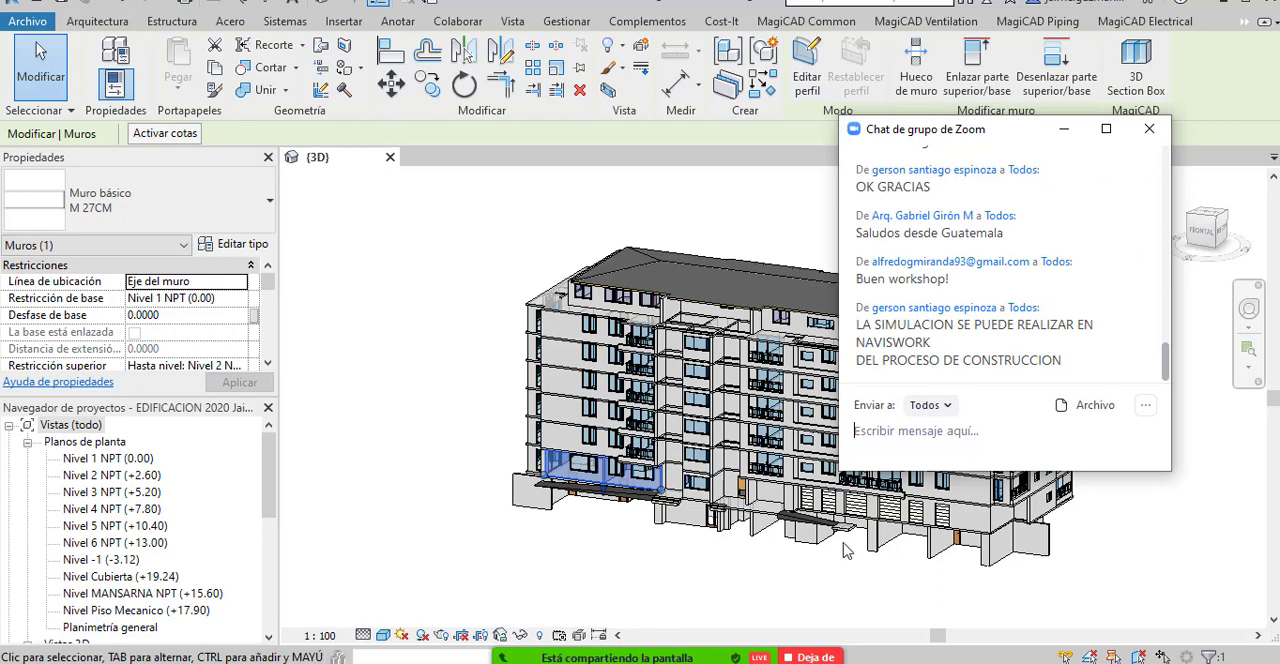
Stop sharing Revit in the Zoom meeting and share the Navisworks INTEROPERABILIDAD BIM5D window instead.
{"action": "left_click", "coordinate": [806, 658]}
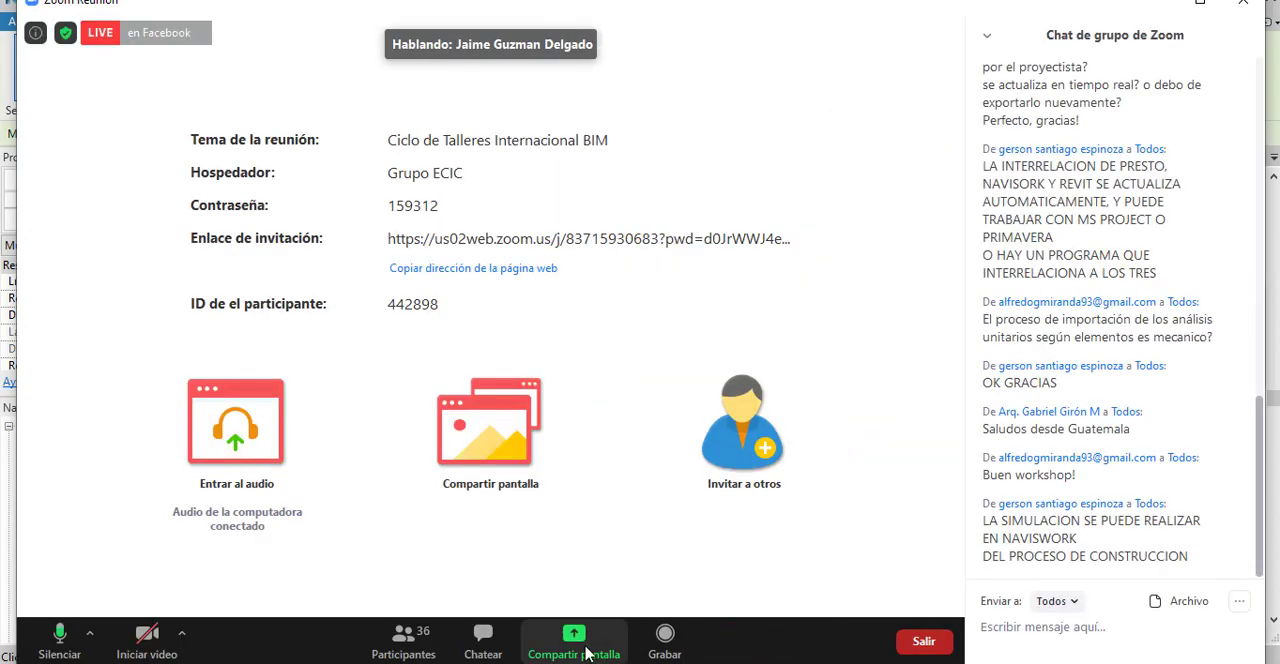
{"action": "left_click", "coordinate": [574, 640]}
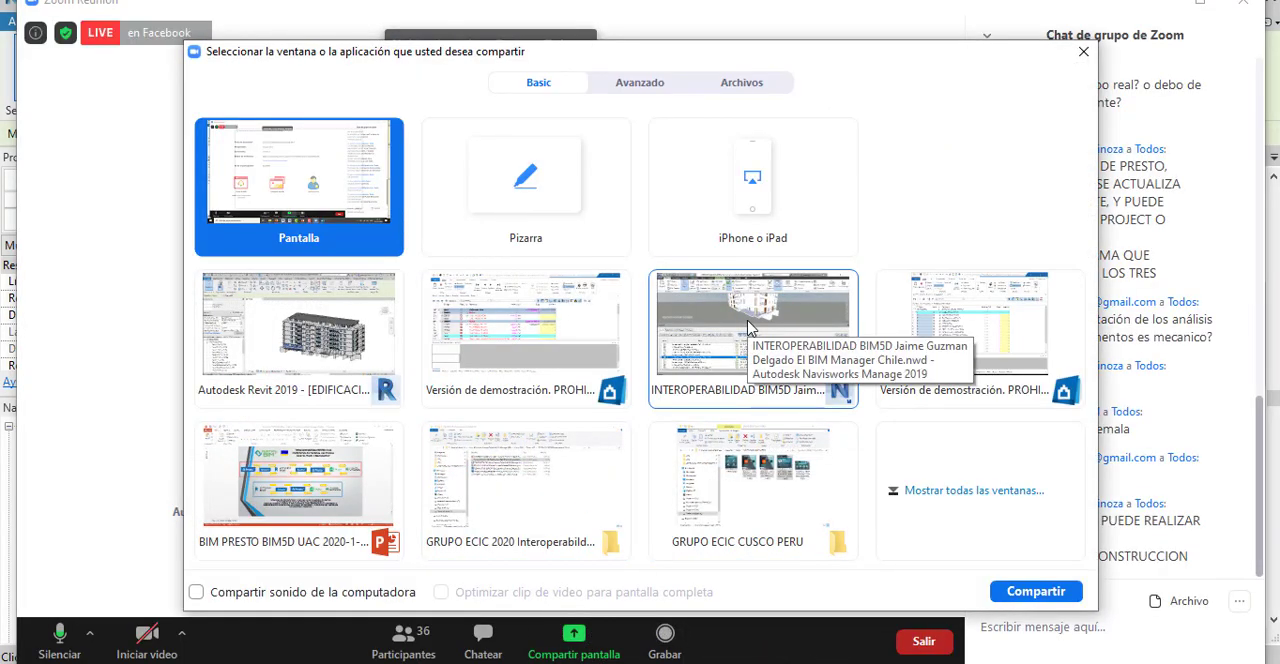
{"action": "left_click", "coordinate": [752, 380]}
{"action": "left_click", "coordinate": [1030, 591]}
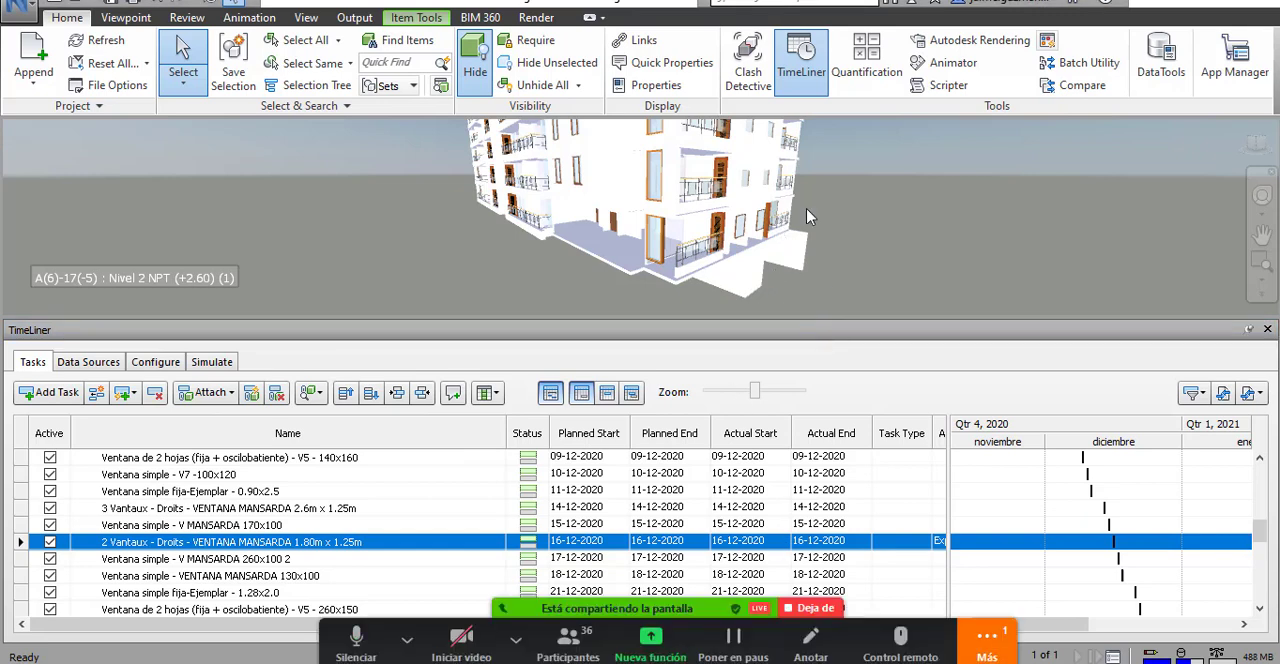
Examine the building model's facades, balconies and roof from several angles in Navisworks.
{"action": "scroll", "coordinate": [782, 228], "scroll_direction": "down", "scroll_amount": 3}
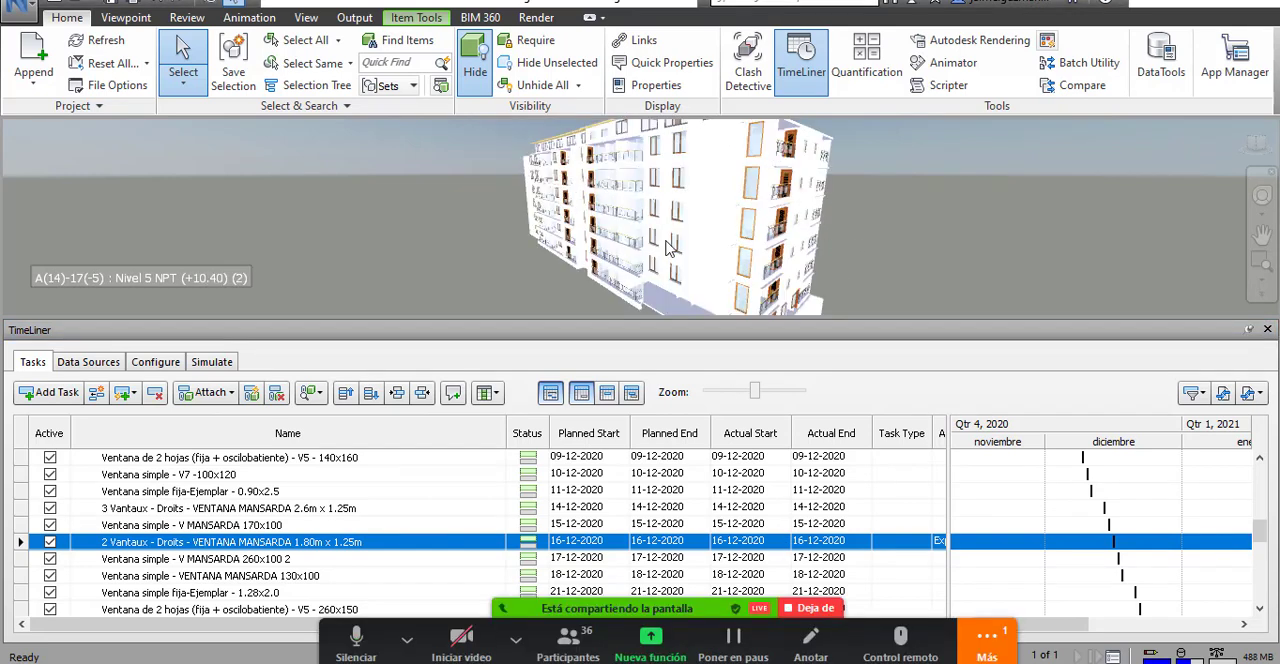
{"action": "scroll", "coordinate": [596, 258], "scroll_direction": "down", "scroll_amount": 3}
{"action": "left_click_drag", "start_coordinate": [774, 253], "coordinate": [848, 248]}
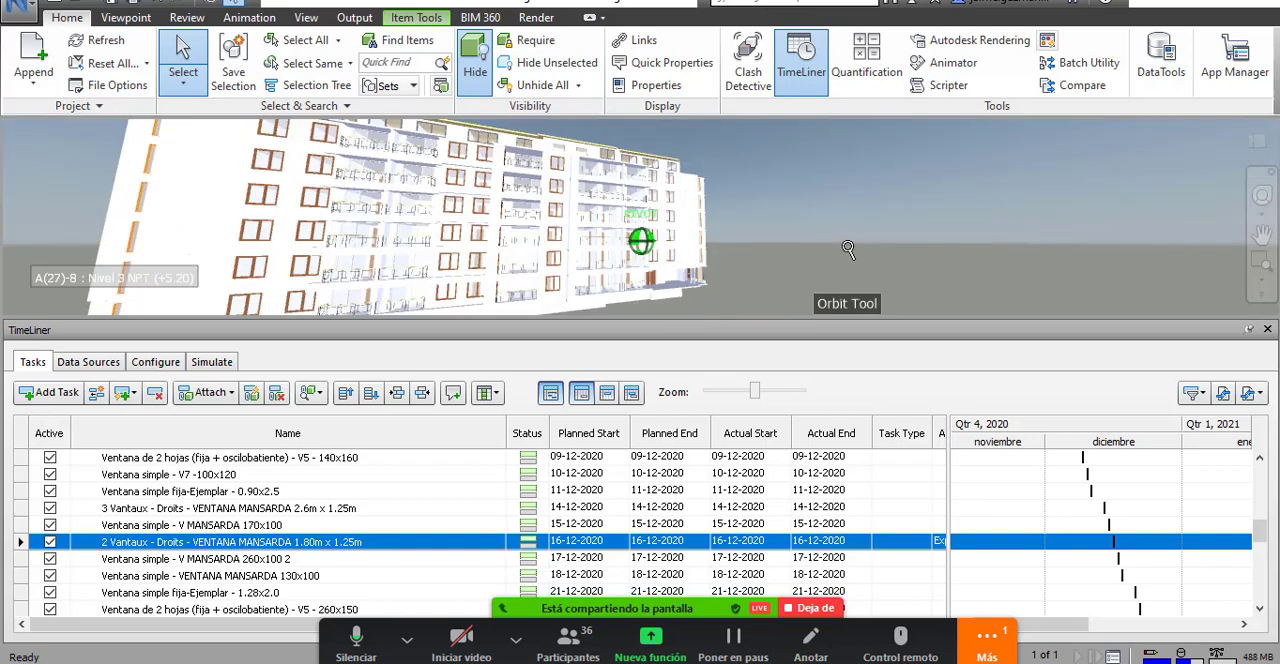
{"action": "left_click_drag", "start_coordinate": [732, 290], "coordinate": [850, 251]}
{"action": "scroll", "coordinate": [860, 267], "scroll_direction": "down", "scroll_amount": 2}
{"action": "scroll", "coordinate": [860, 267], "scroll_direction": "up", "scroll_amount": 3}
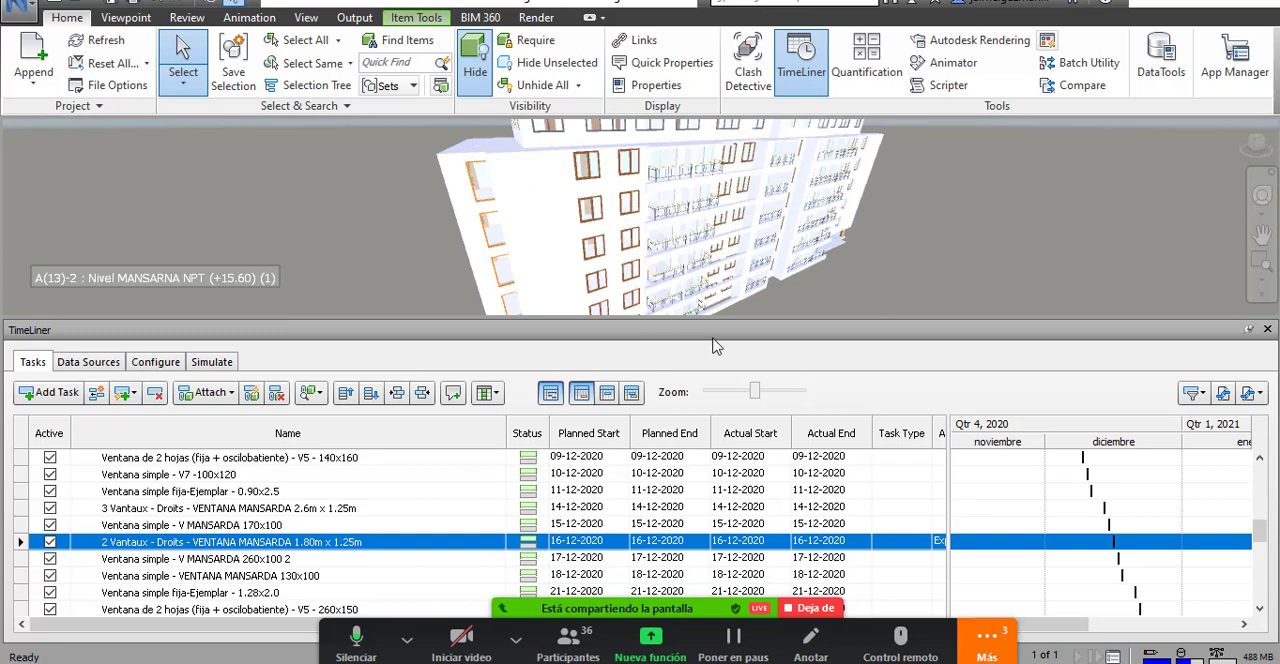
{"action": "scroll", "coordinate": [890, 270], "scroll_direction": "down", "scroll_amount": 3}
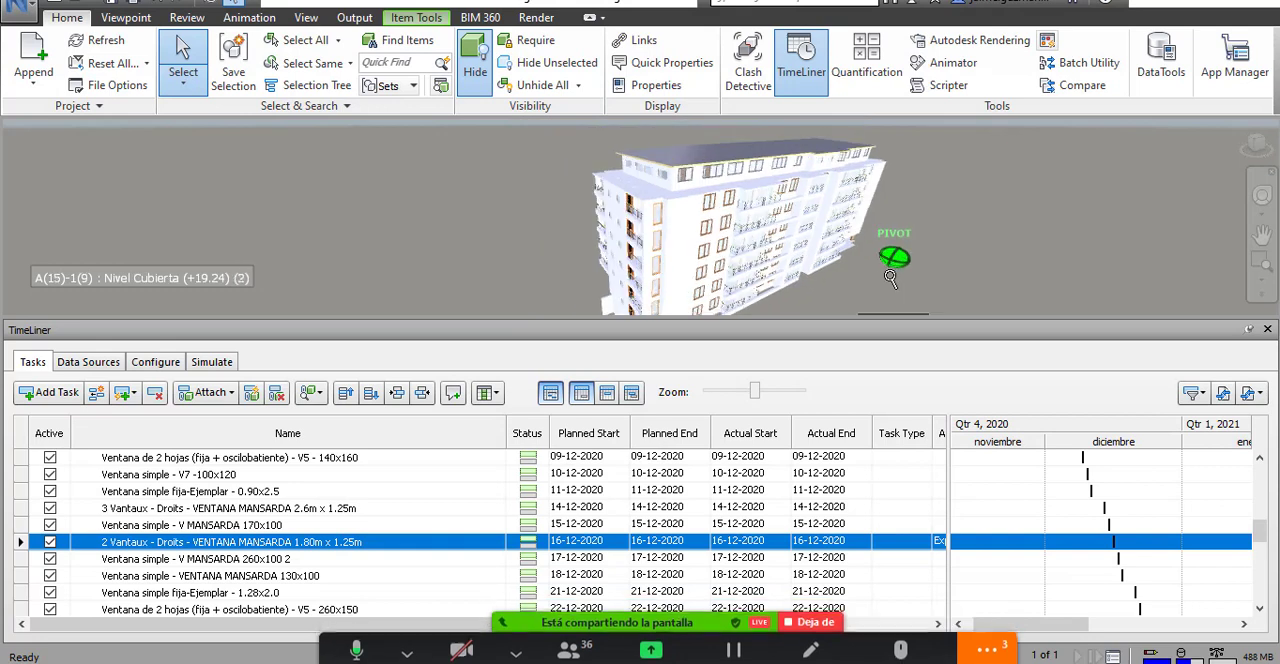
{"action": "left_click_drag", "start_coordinate": [852, 291], "coordinate": [851, 286]}
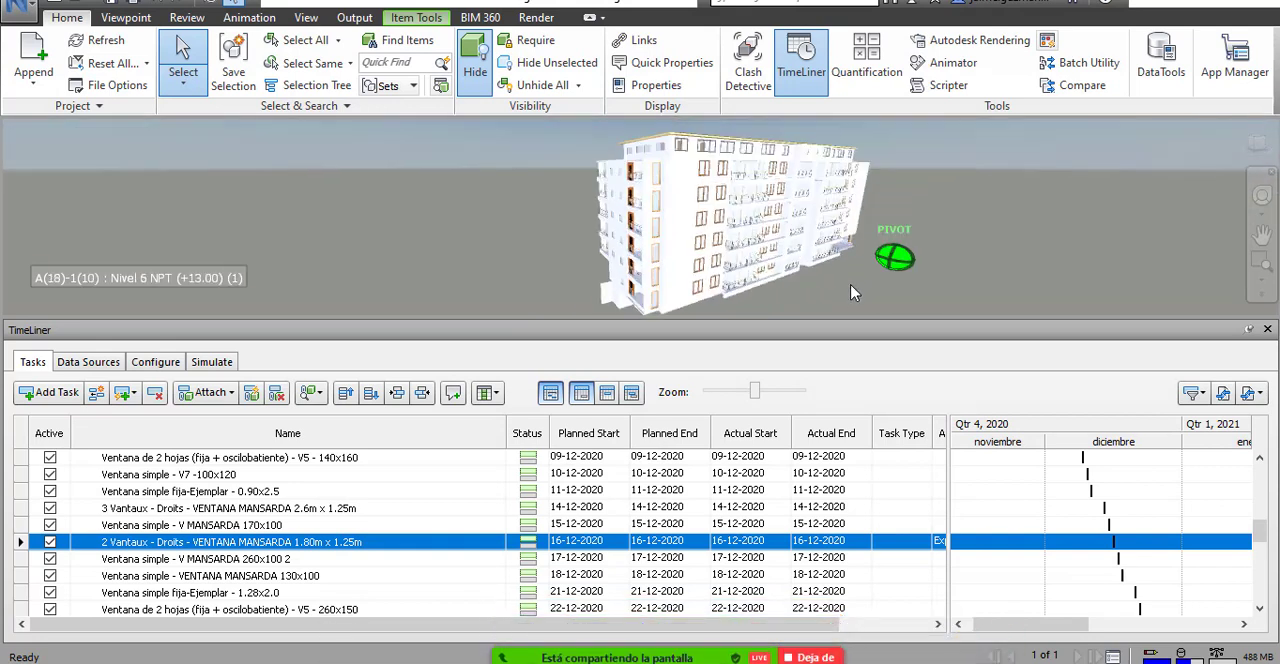
{"action": "scroll", "coordinate": [840, 235], "scroll_direction": "up", "scroll_amount": 5}
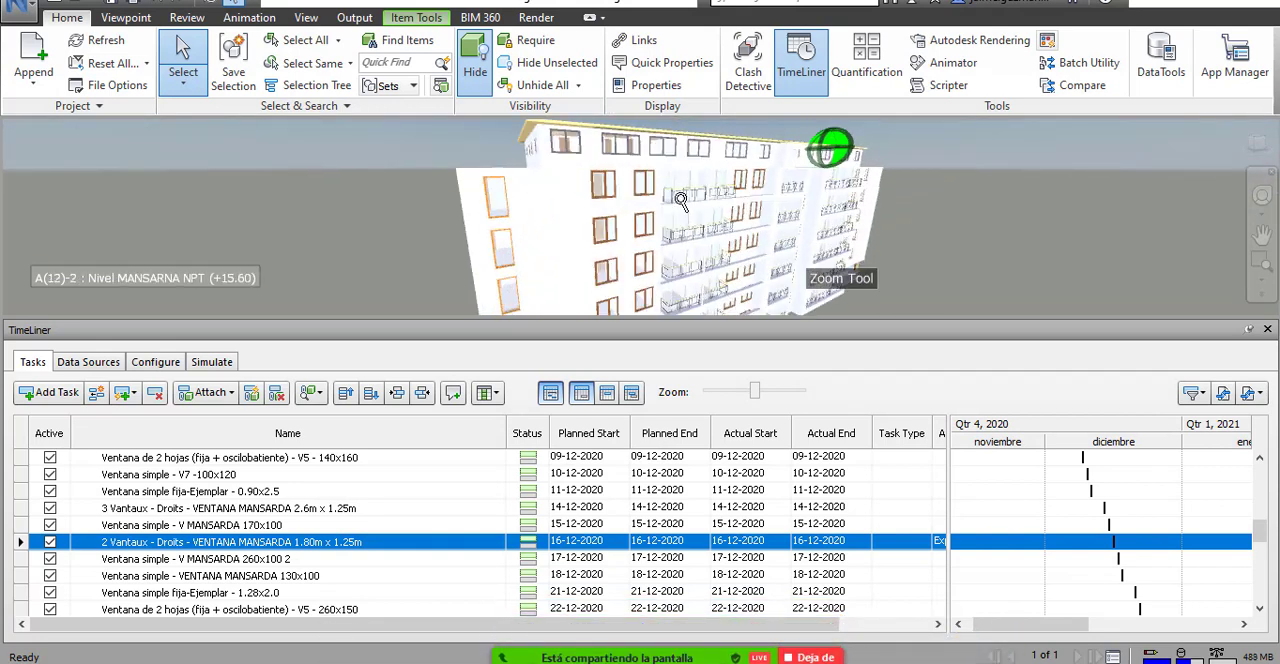
{"action": "scroll", "coordinate": [680, 200], "scroll_direction": "up", "scroll_amount": 3}
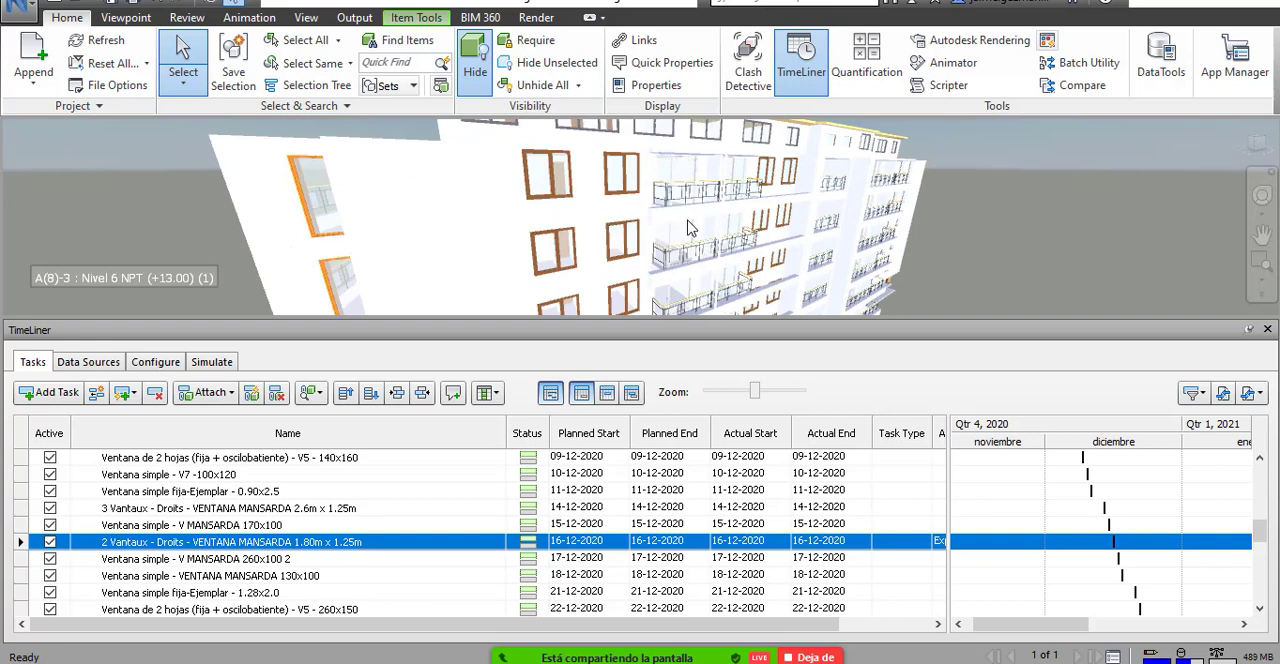
{"action": "scroll", "coordinate": [688, 226], "scroll_direction": "down", "scroll_amount": 3}
Select the adjoining exterior walls and the tall window at the building's ground-floor corner.
{"action": "left_click_drag", "start_coordinate": [931, 273], "coordinate": [974, 213]}
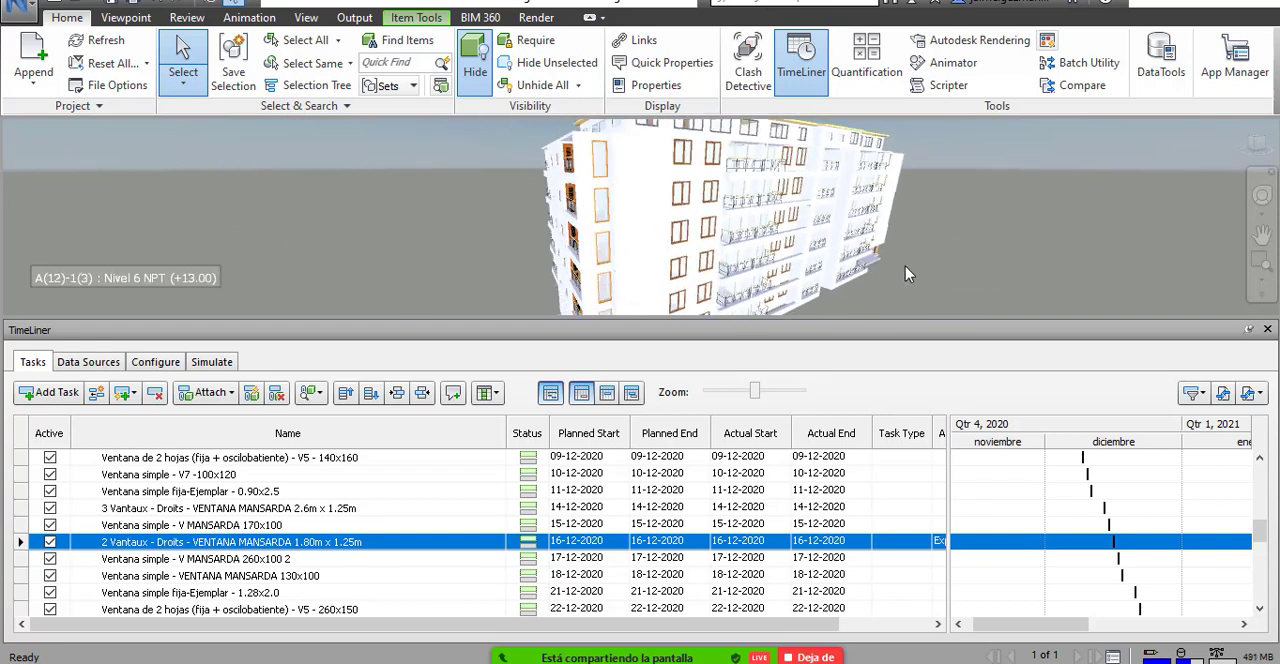
{"action": "left_click_drag", "start_coordinate": [905, 266], "coordinate": [996, 170]}
{"action": "scroll", "coordinate": [702, 274], "scroll_direction": "up", "scroll_amount": 4}
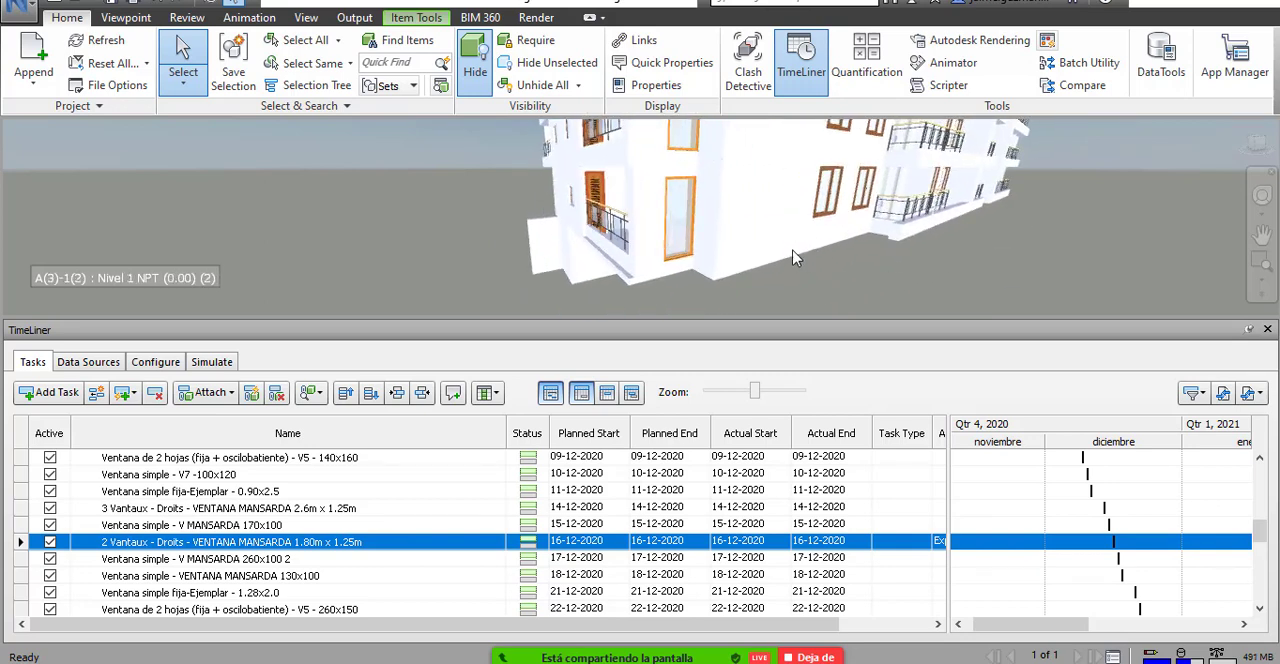
{"action": "left_click", "coordinate": [706, 208]}
{"action": "left_click", "coordinate": [705, 208], "text": "ctrl"}
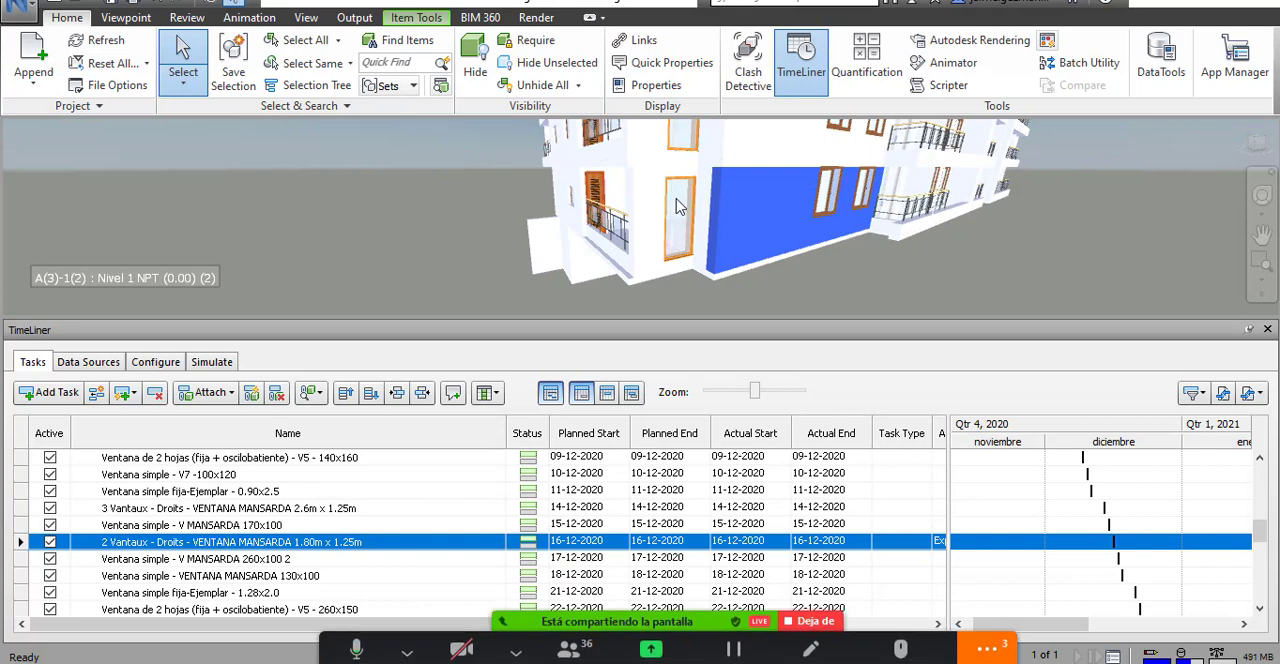
{"action": "left_click", "coordinate": [660, 217], "text": "ctrl"}
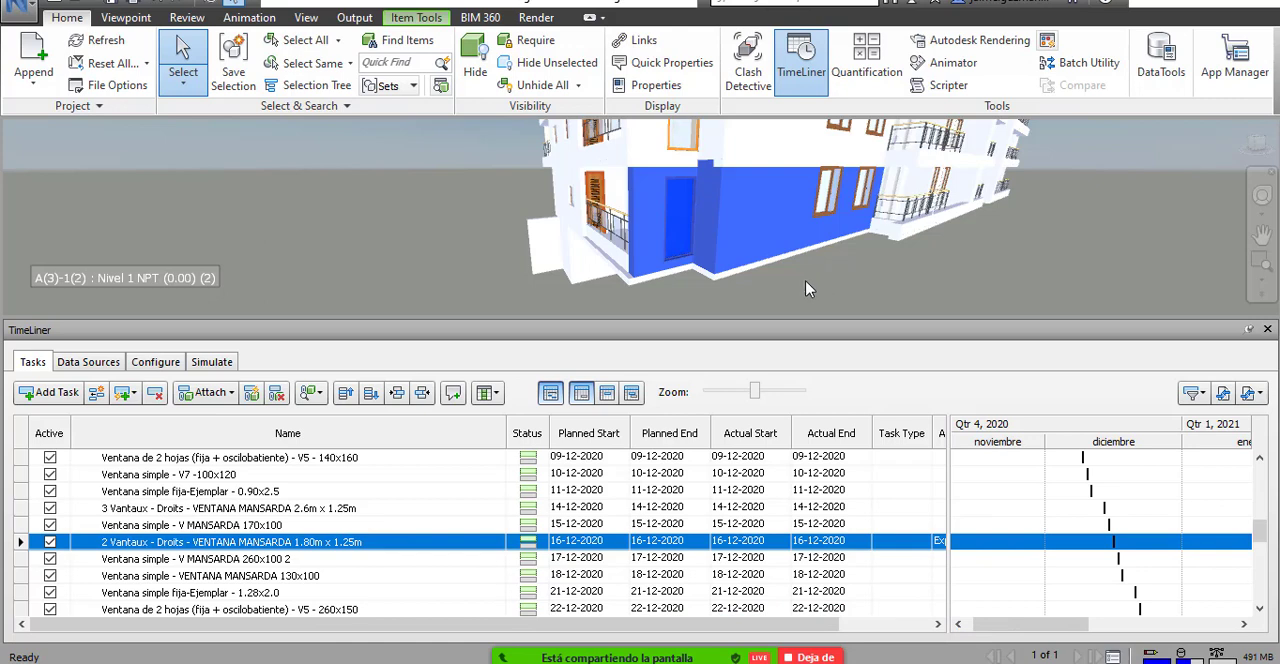
{"action": "left_click_drag", "start_coordinate": [805, 281], "coordinate": [932, 274]}
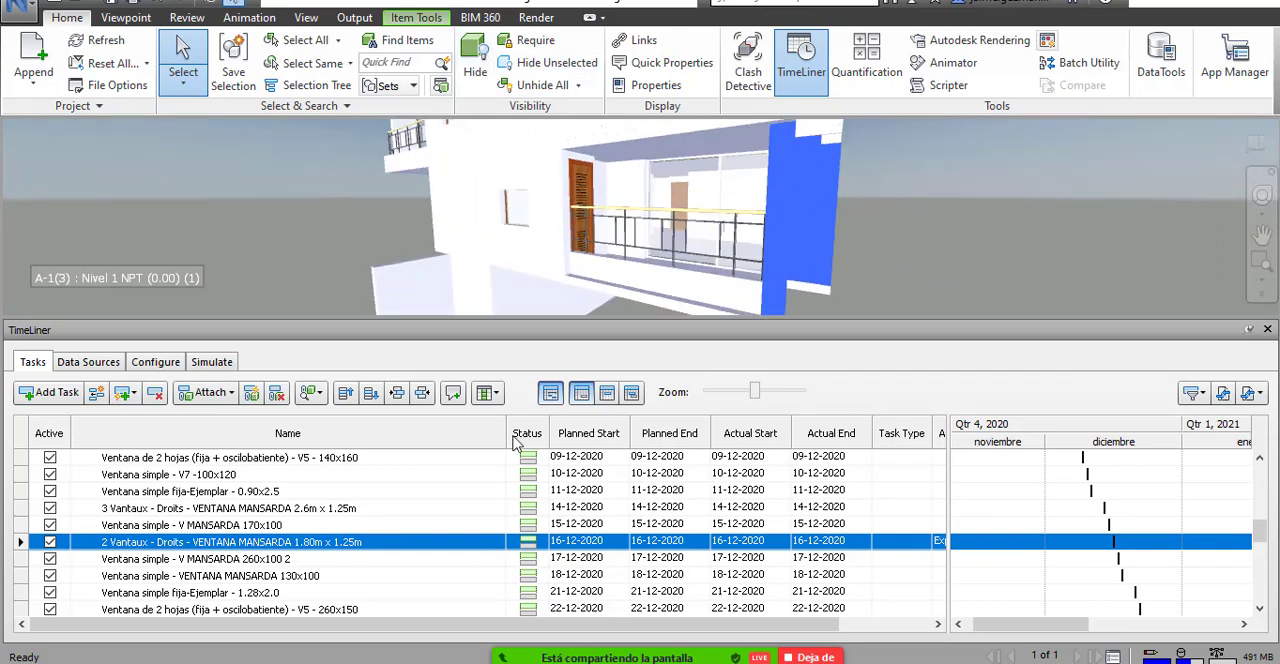
Attach the current wall selection to the TimeLiner task Muro básico - M 21CM.
{"action": "right_click", "coordinate": [233, 527]}
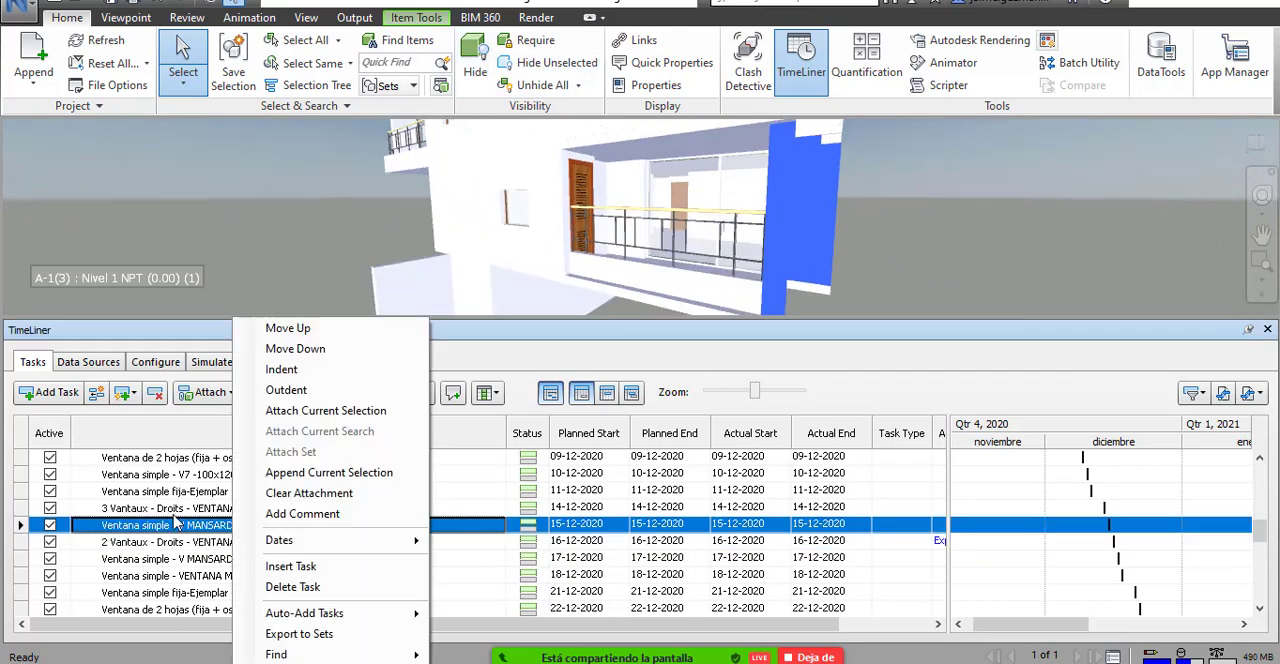
{"action": "left_click", "coordinate": [175, 493]}
{"action": "scroll", "coordinate": [260, 507], "scroll_direction": "up", "scroll_amount": 2}
{"action": "scroll", "coordinate": [263, 517], "scroll_direction": "up", "scroll_amount": 10}
{"action": "scroll", "coordinate": [320, 534], "scroll_direction": "down", "scroll_amount": 3}
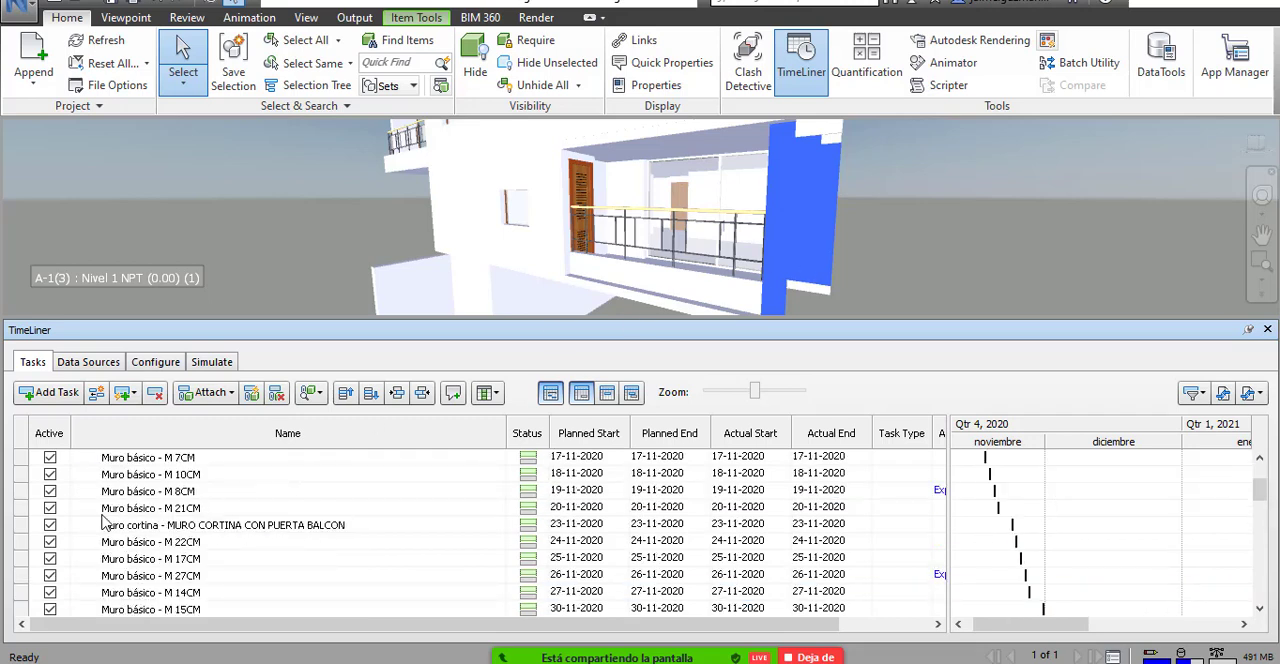
{"action": "right_click", "coordinate": [170, 508]}
{"action": "left_click", "coordinate": [264, 411]}
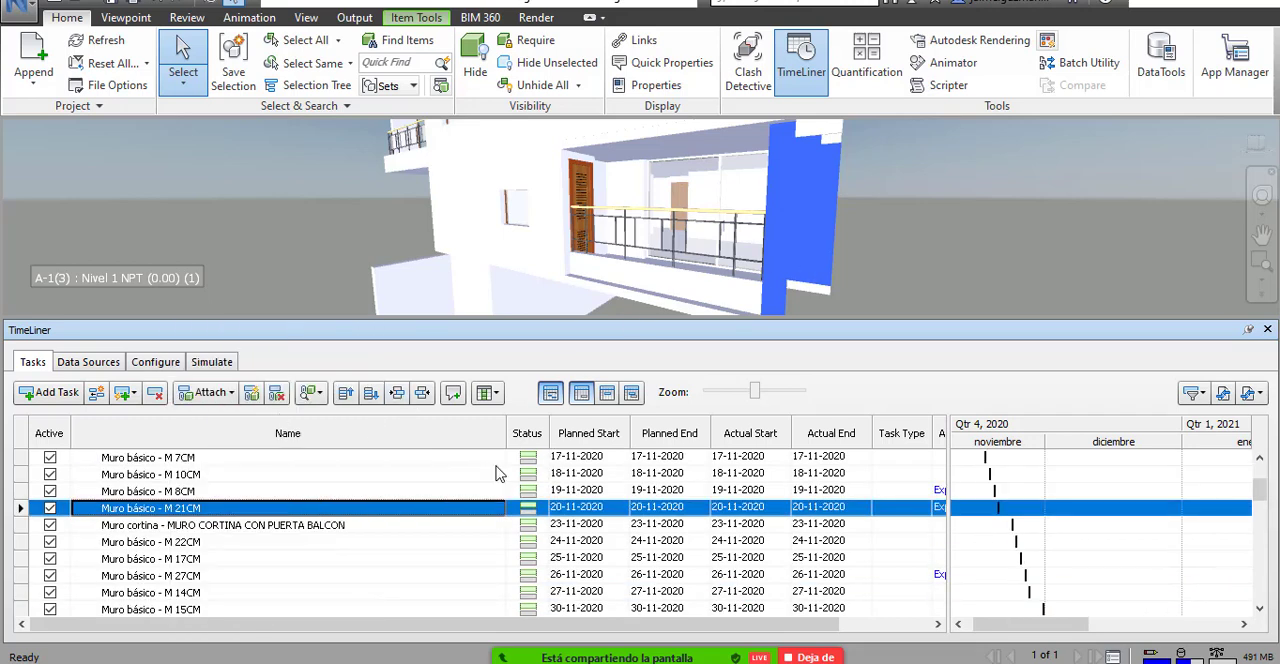
Hide the selected ground-floor corner walls and view the exposed rooms behind them.
{"action": "left_click", "coordinate": [484, 64]}
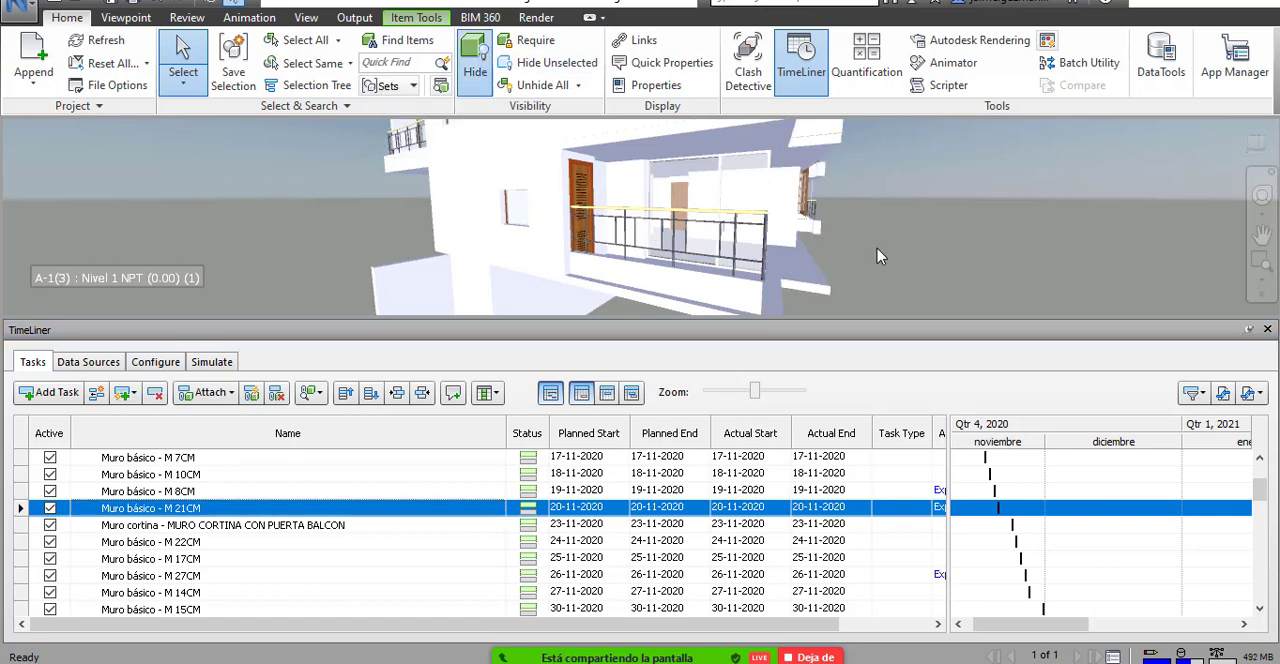
{"action": "scroll", "coordinate": [878, 248], "scroll_direction": "down", "scroll_amount": 2}
{"action": "mouse_move", "coordinate": [878, 248]}
{"action": "left_mouse_down"}
{"action": "mouse_move", "coordinate": [760, 274]}
{"action": "mouse_move", "coordinate": [724, 250]}
{"action": "mouse_move", "coordinate": [721, 264]}
{"action": "left_mouse_up"}
{"action": "scroll", "coordinate": [776, 238], "scroll_direction": "up", "scroll_amount": 4}
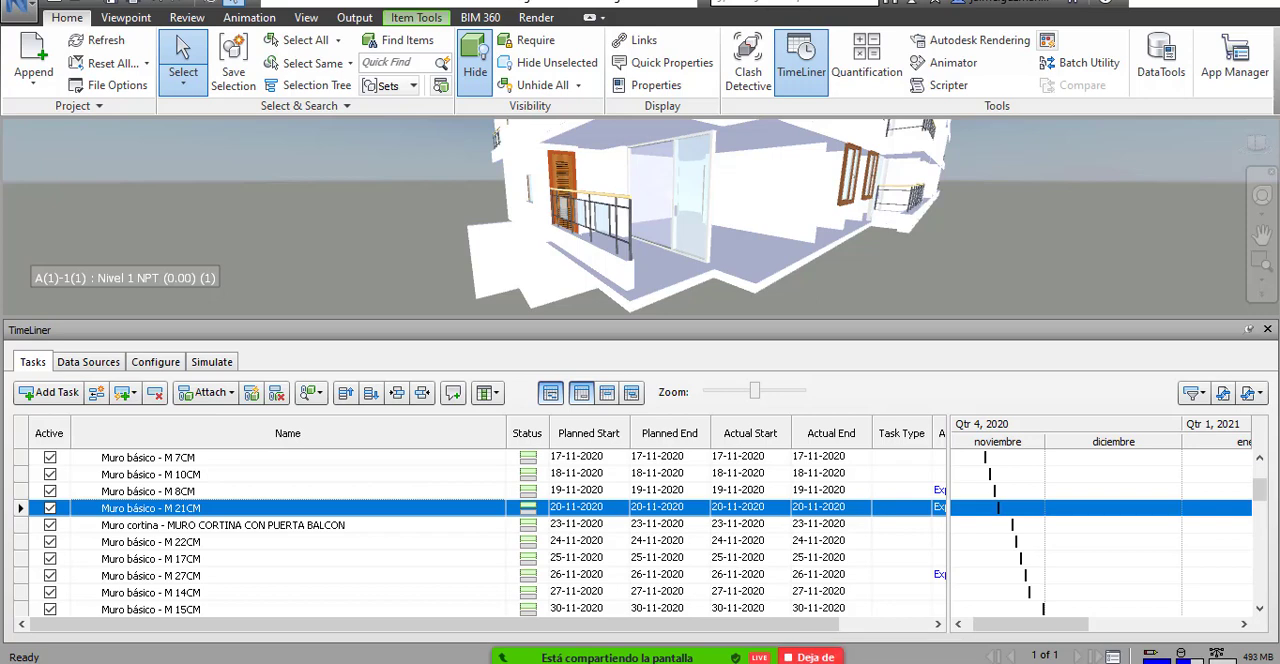
Open the Zoom group chat over Navisworks, read the participants' messages and move the chat away from the model.
{"action": "mouse_move", "coordinate": [748, 630]}
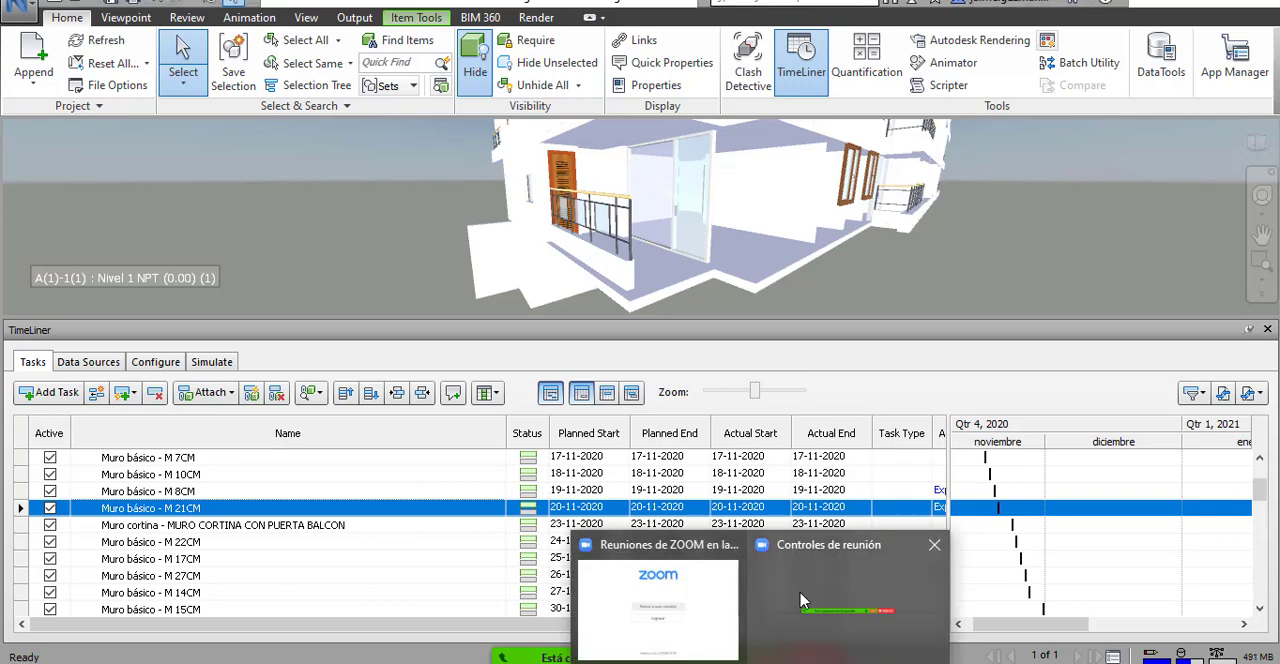
{"action": "left_click", "coordinate": [650, 608]}
{"action": "left_click", "coordinate": [812, 152]}
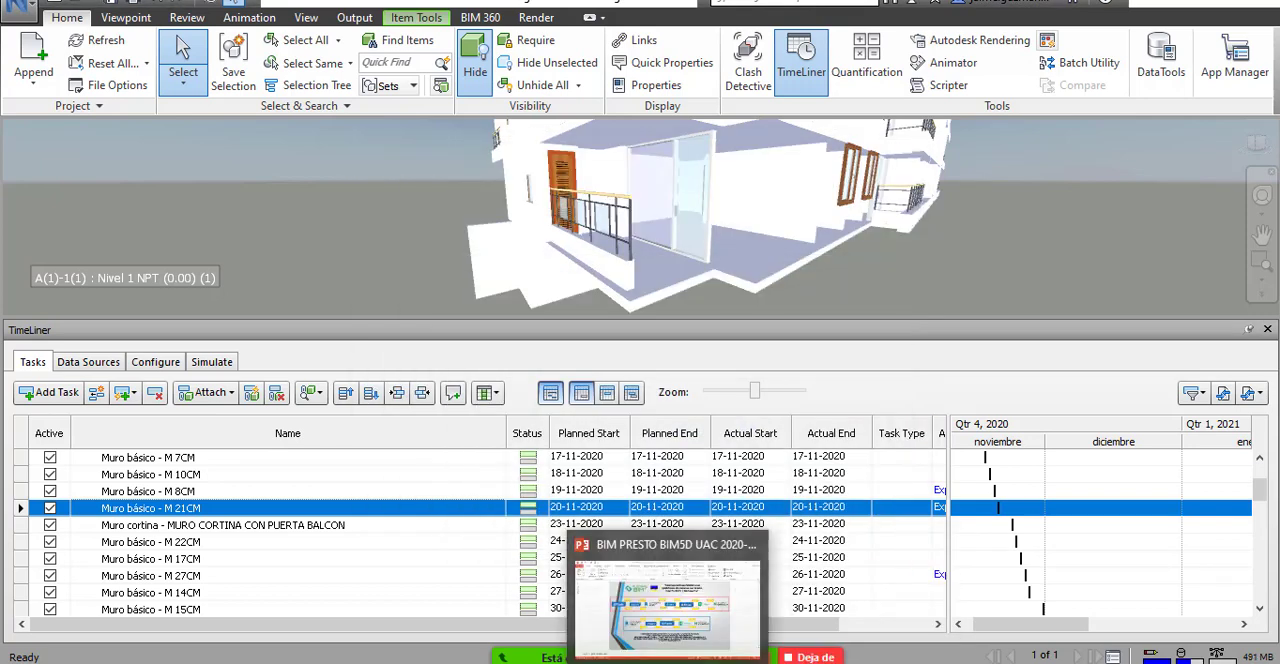
{"action": "mouse_move", "coordinate": [760, 650]}
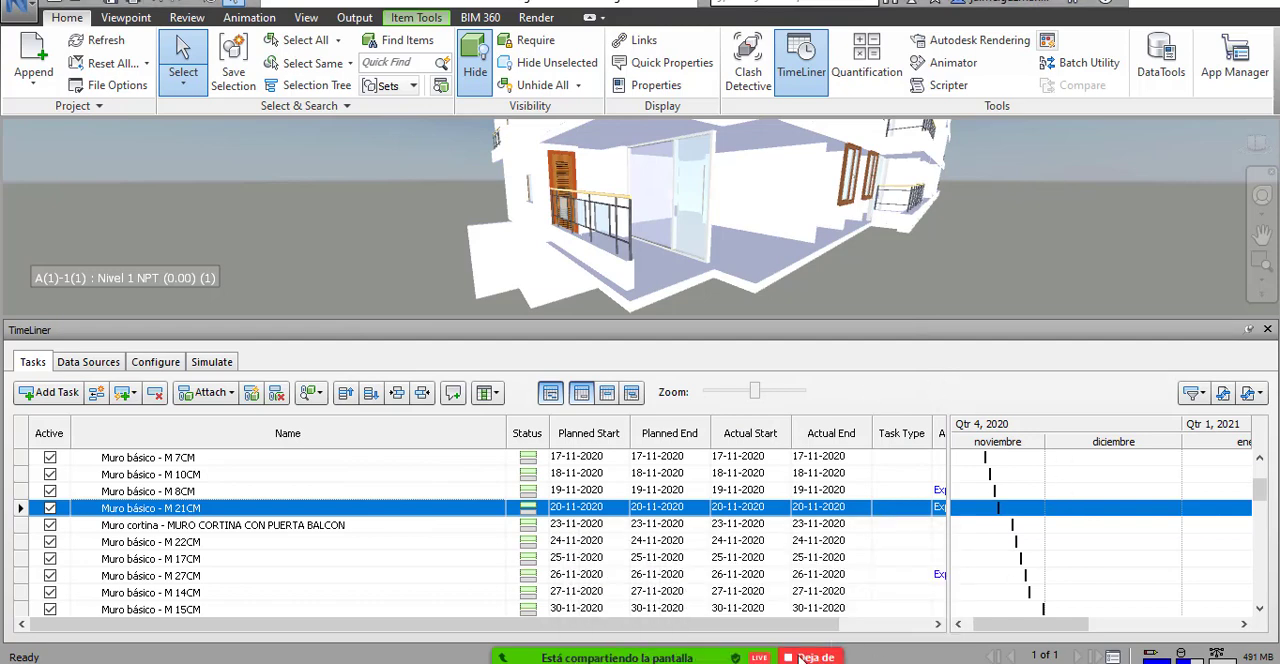
{"action": "left_click", "coordinate": [987, 642]}
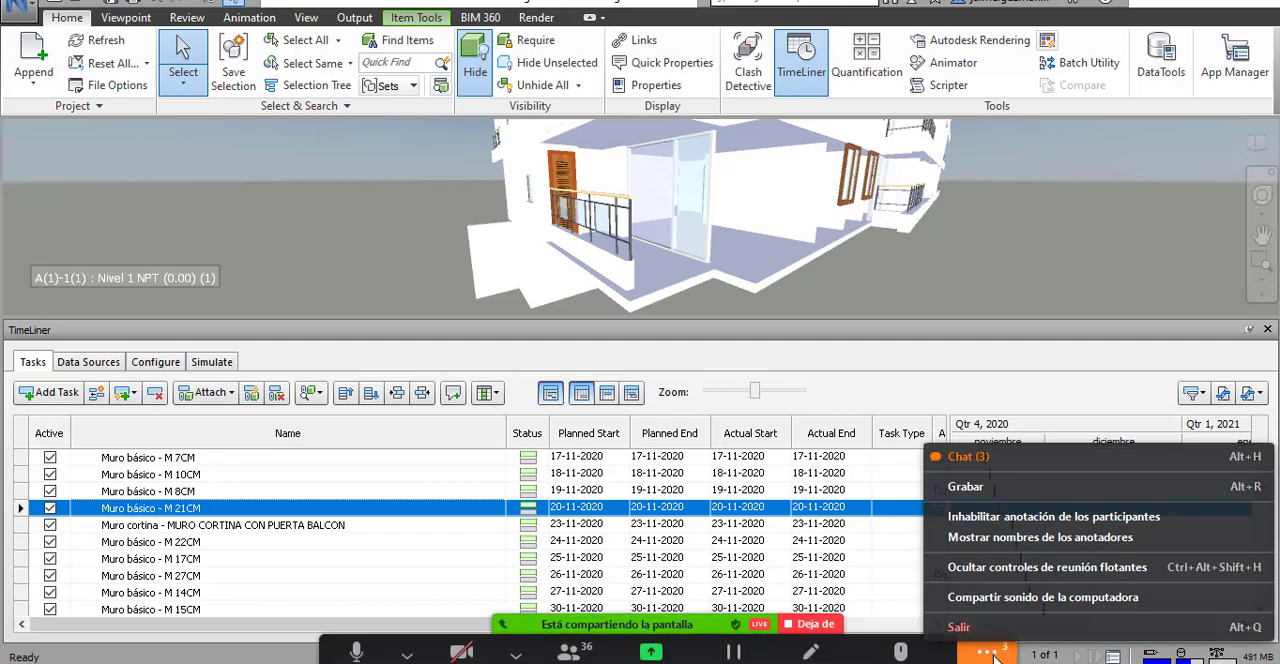
{"action": "left_click", "coordinate": [1003, 444]}
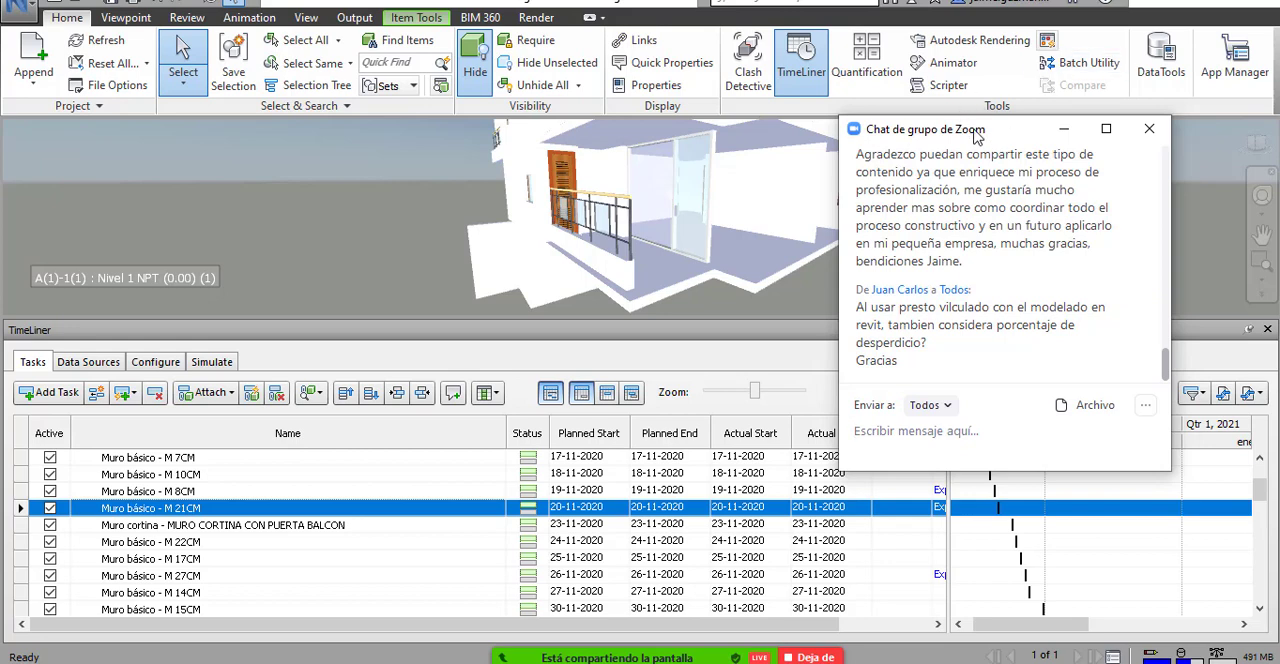
{"action": "left_click_drag", "start_coordinate": [978, 136], "coordinate": [1064, 298]}
Examine the exposed ground-floor rooms and the building's facades, and review the participants' recent questions in the group chat.
{"action": "scroll", "coordinate": [678, 238], "scroll_direction": "down", "scroll_amount": 3}
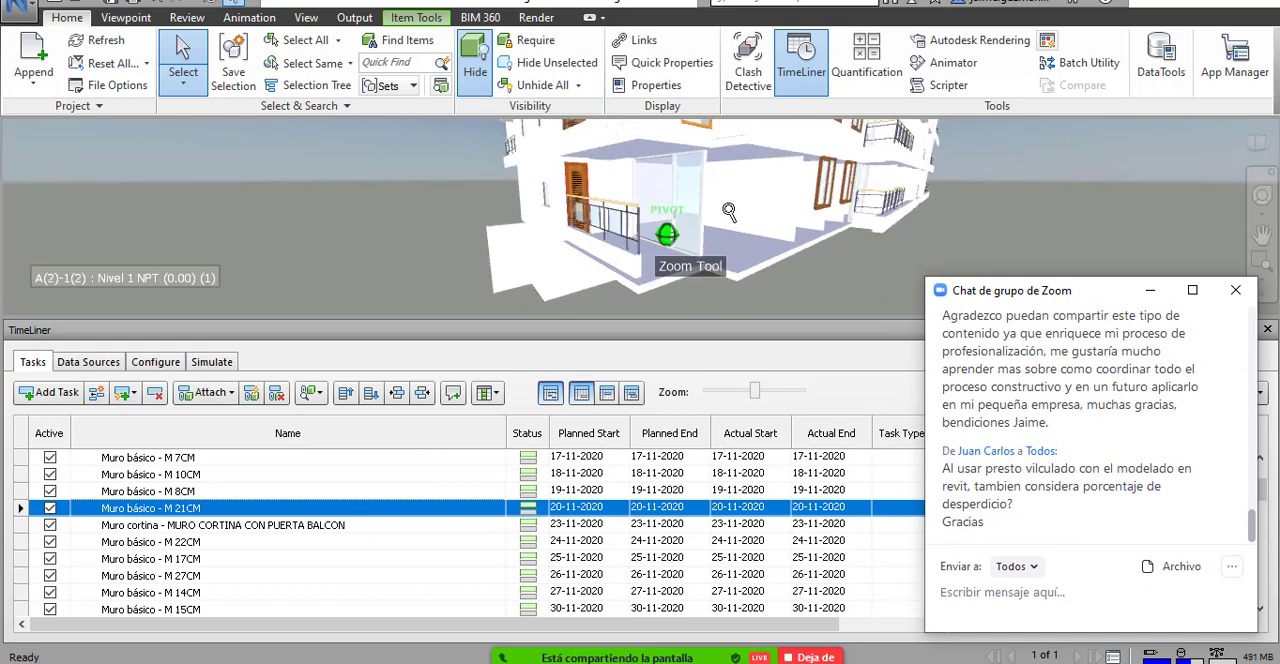
{"action": "left_click_drag", "start_coordinate": [742, 236], "coordinate": [676, 252]}
{"action": "scroll", "coordinate": [676, 252], "scroll_direction": "up", "scroll_amount": 3}
{"action": "scroll", "coordinate": [565, 234], "scroll_direction": "up", "scroll_amount": 2}
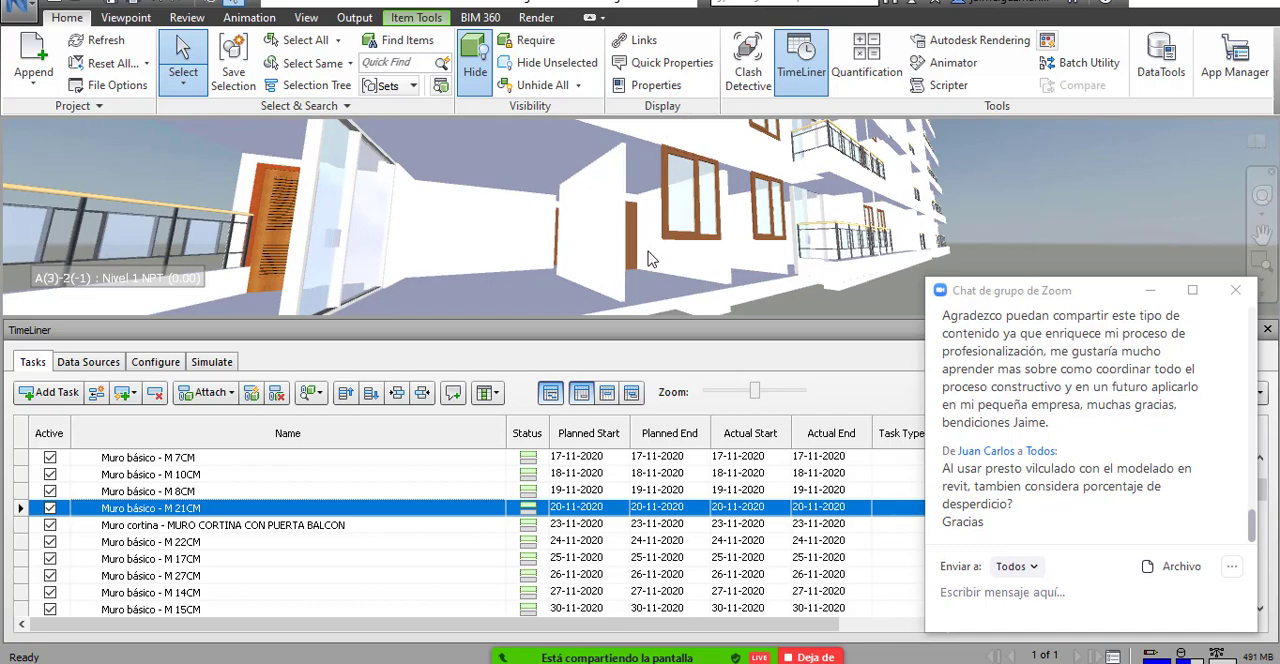
{"action": "left_click_drag", "start_coordinate": [661, 265], "coordinate": [498, 273]}
{"action": "scroll", "coordinate": [606, 260], "scroll_direction": "up", "scroll_amount": 2}
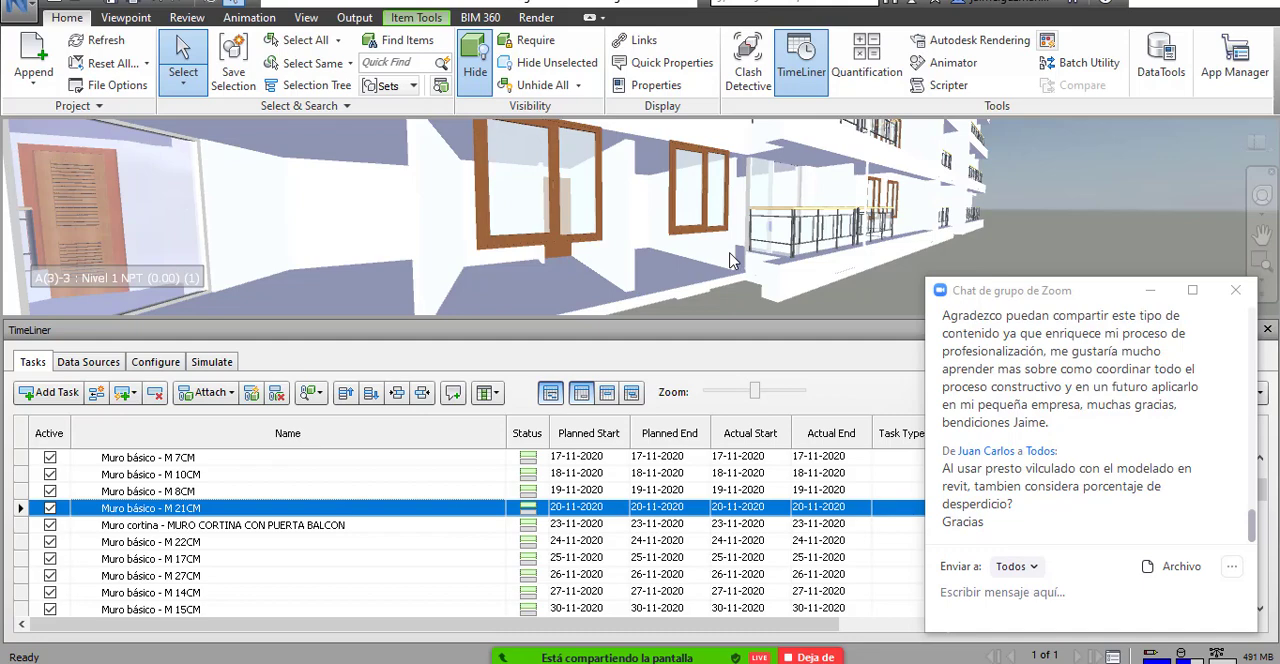
{"action": "scroll", "coordinate": [705, 250], "scroll_direction": "down", "scroll_amount": 5}
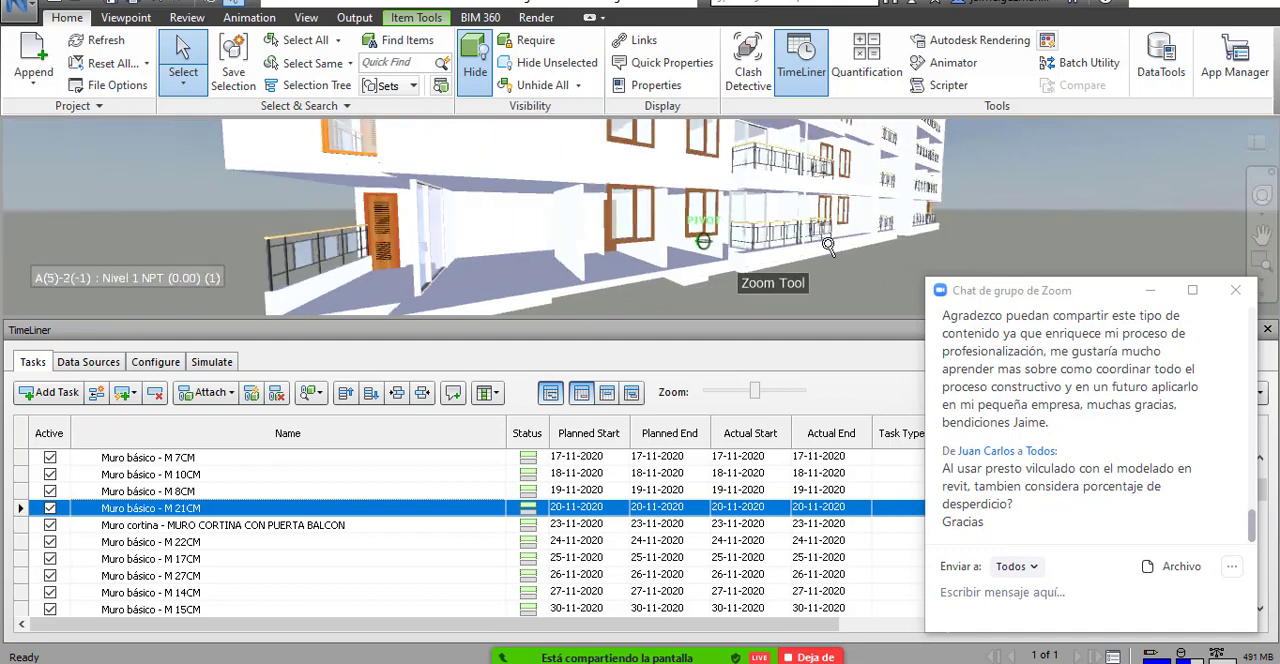
{"action": "left_click_drag", "start_coordinate": [845, 241], "coordinate": [492, 278]}
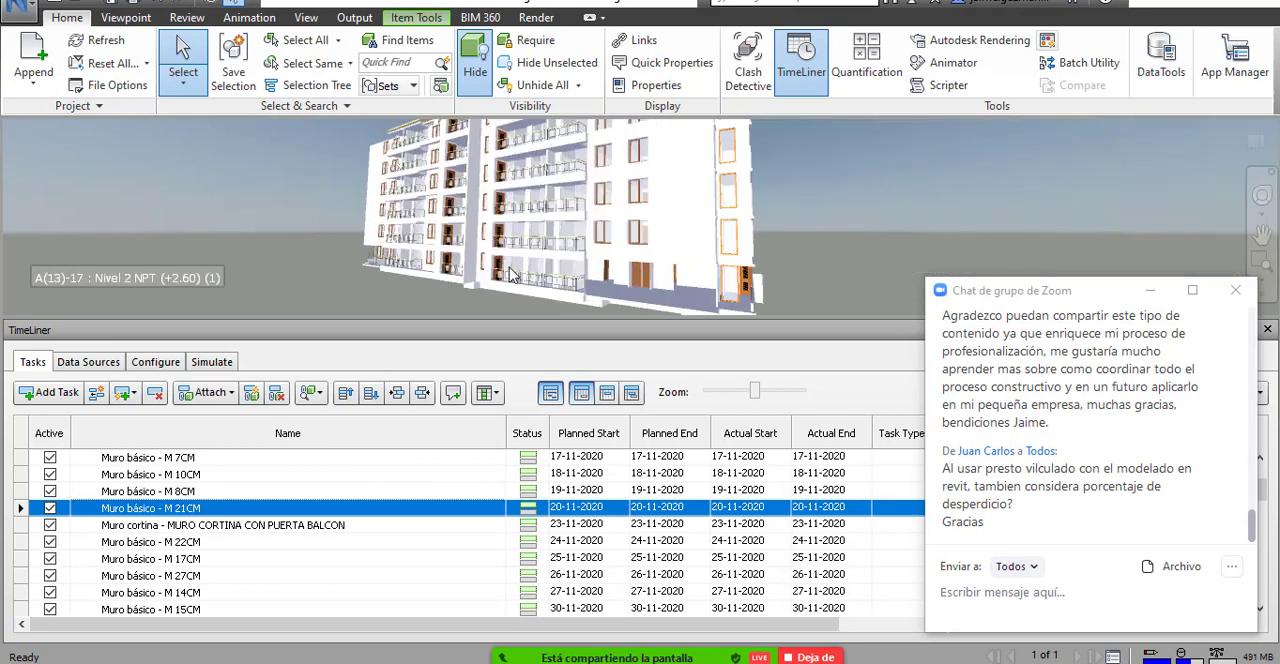
{"action": "left_click_drag", "start_coordinate": [700, 271], "coordinate": [780, 269]}
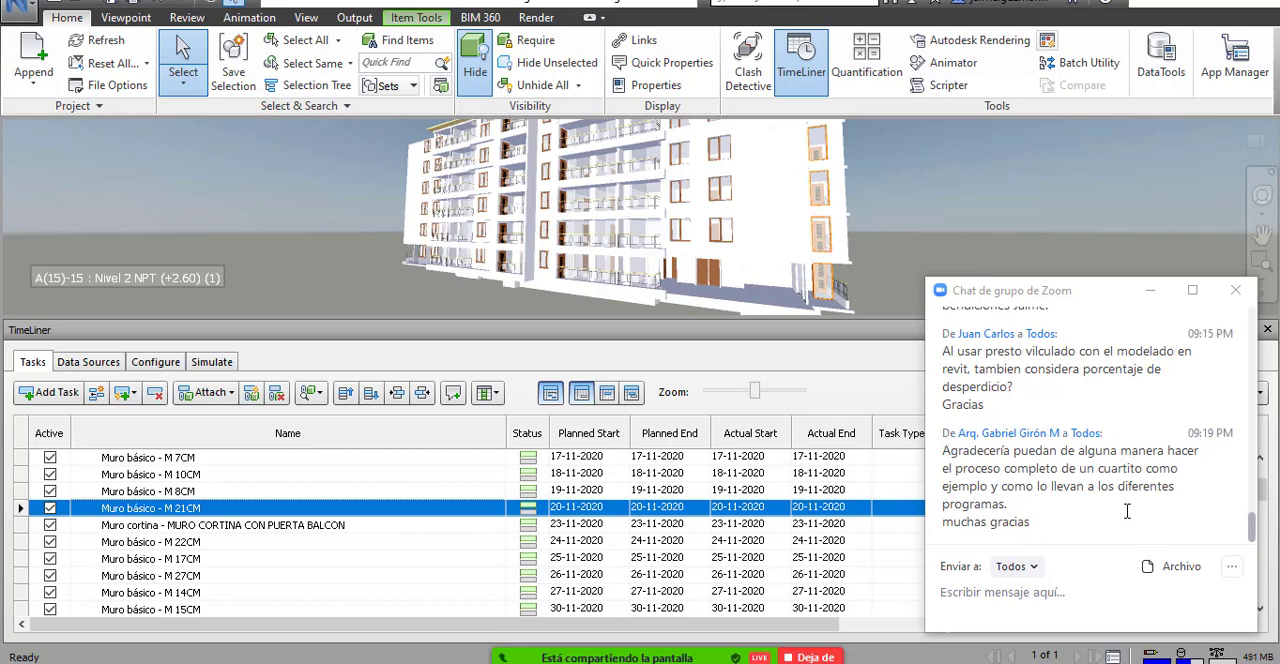
{"action": "scroll", "coordinate": [1127, 511], "scroll_direction": "up", "scroll_amount": 3}
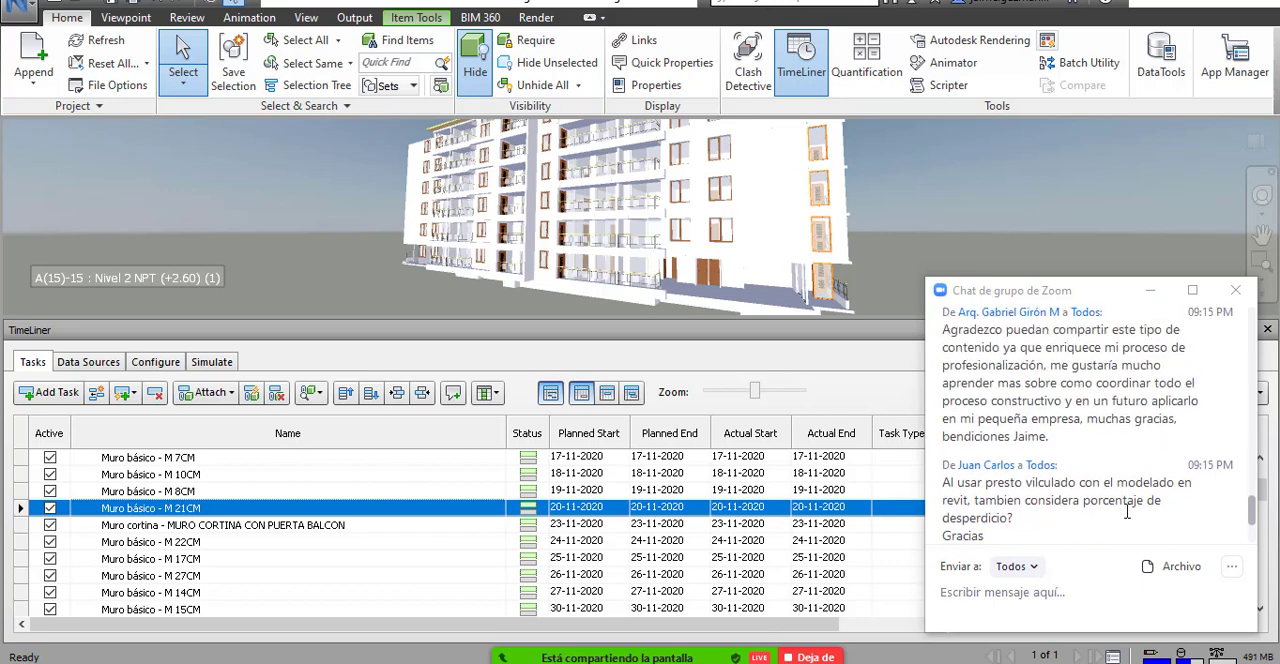
{"action": "scroll", "coordinate": [1127, 511], "scroll_direction": "down", "scroll_amount": 3}
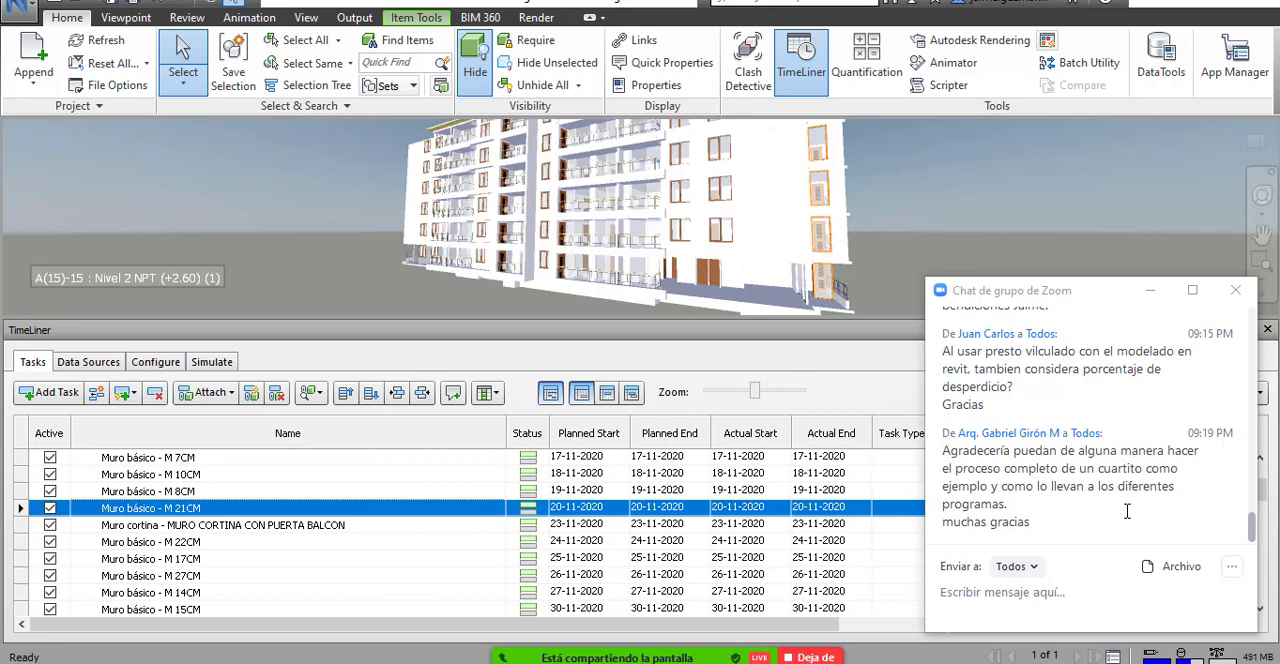
Stop sharing Navisworks in the Zoom meeting and share the BIM PRESTO BIM5D UAC 2020 PowerPoint presentation instead.
{"action": "left_click", "coordinate": [792, 640]}
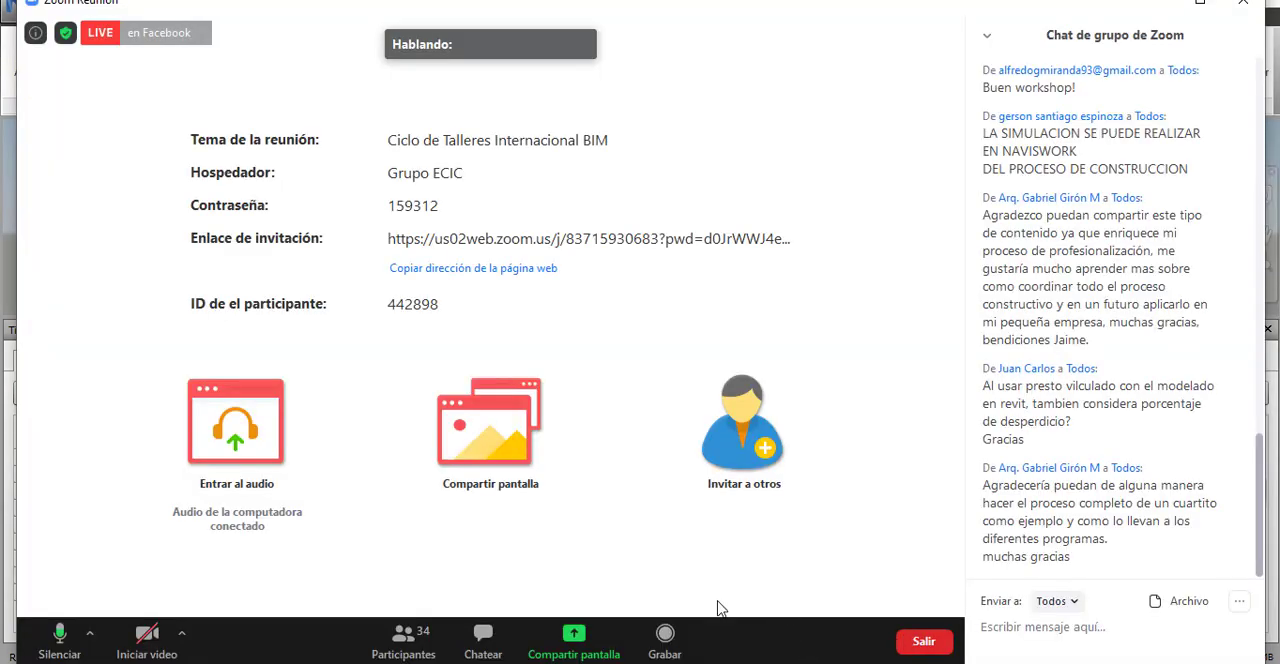
{"action": "left_click", "coordinate": [575, 646]}
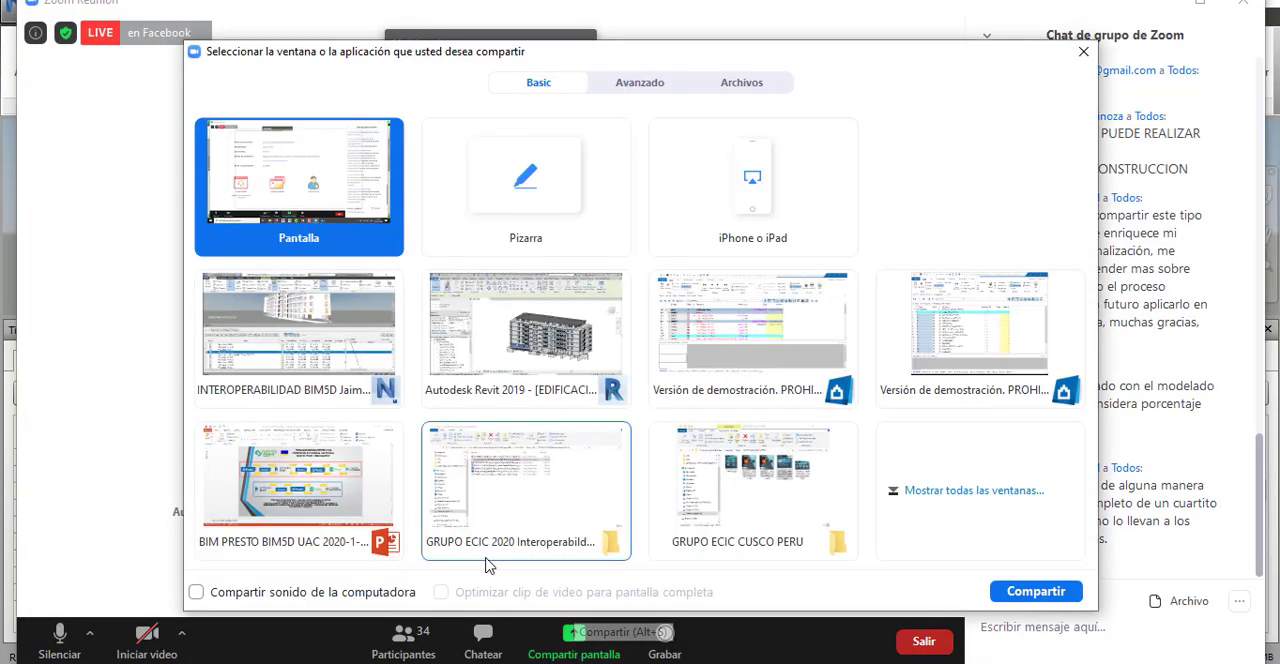
{"action": "left_click", "coordinate": [322, 474]}
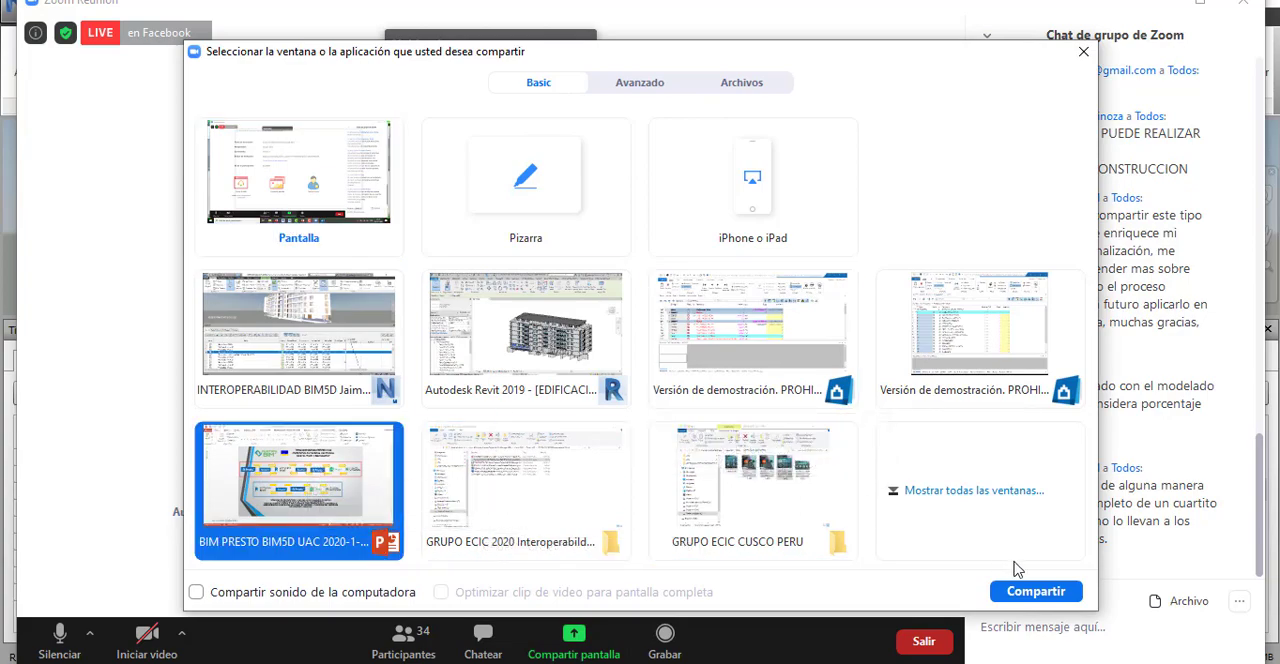
{"action": "left_click", "coordinate": [1010, 591]}
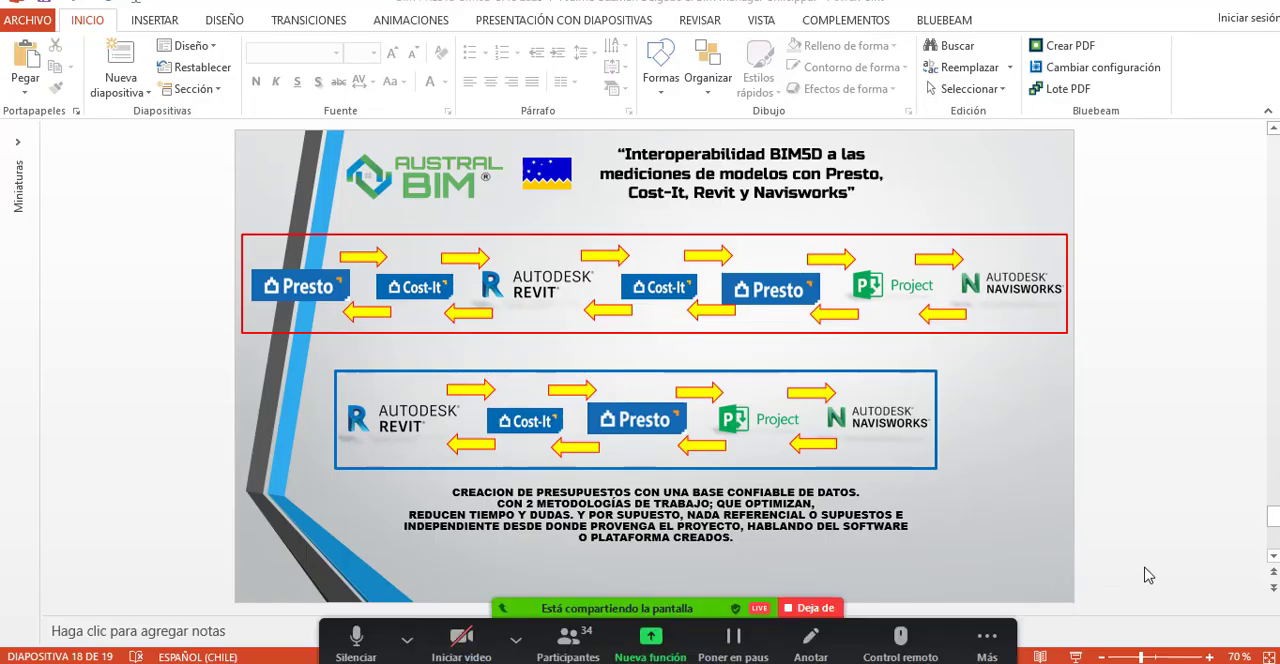